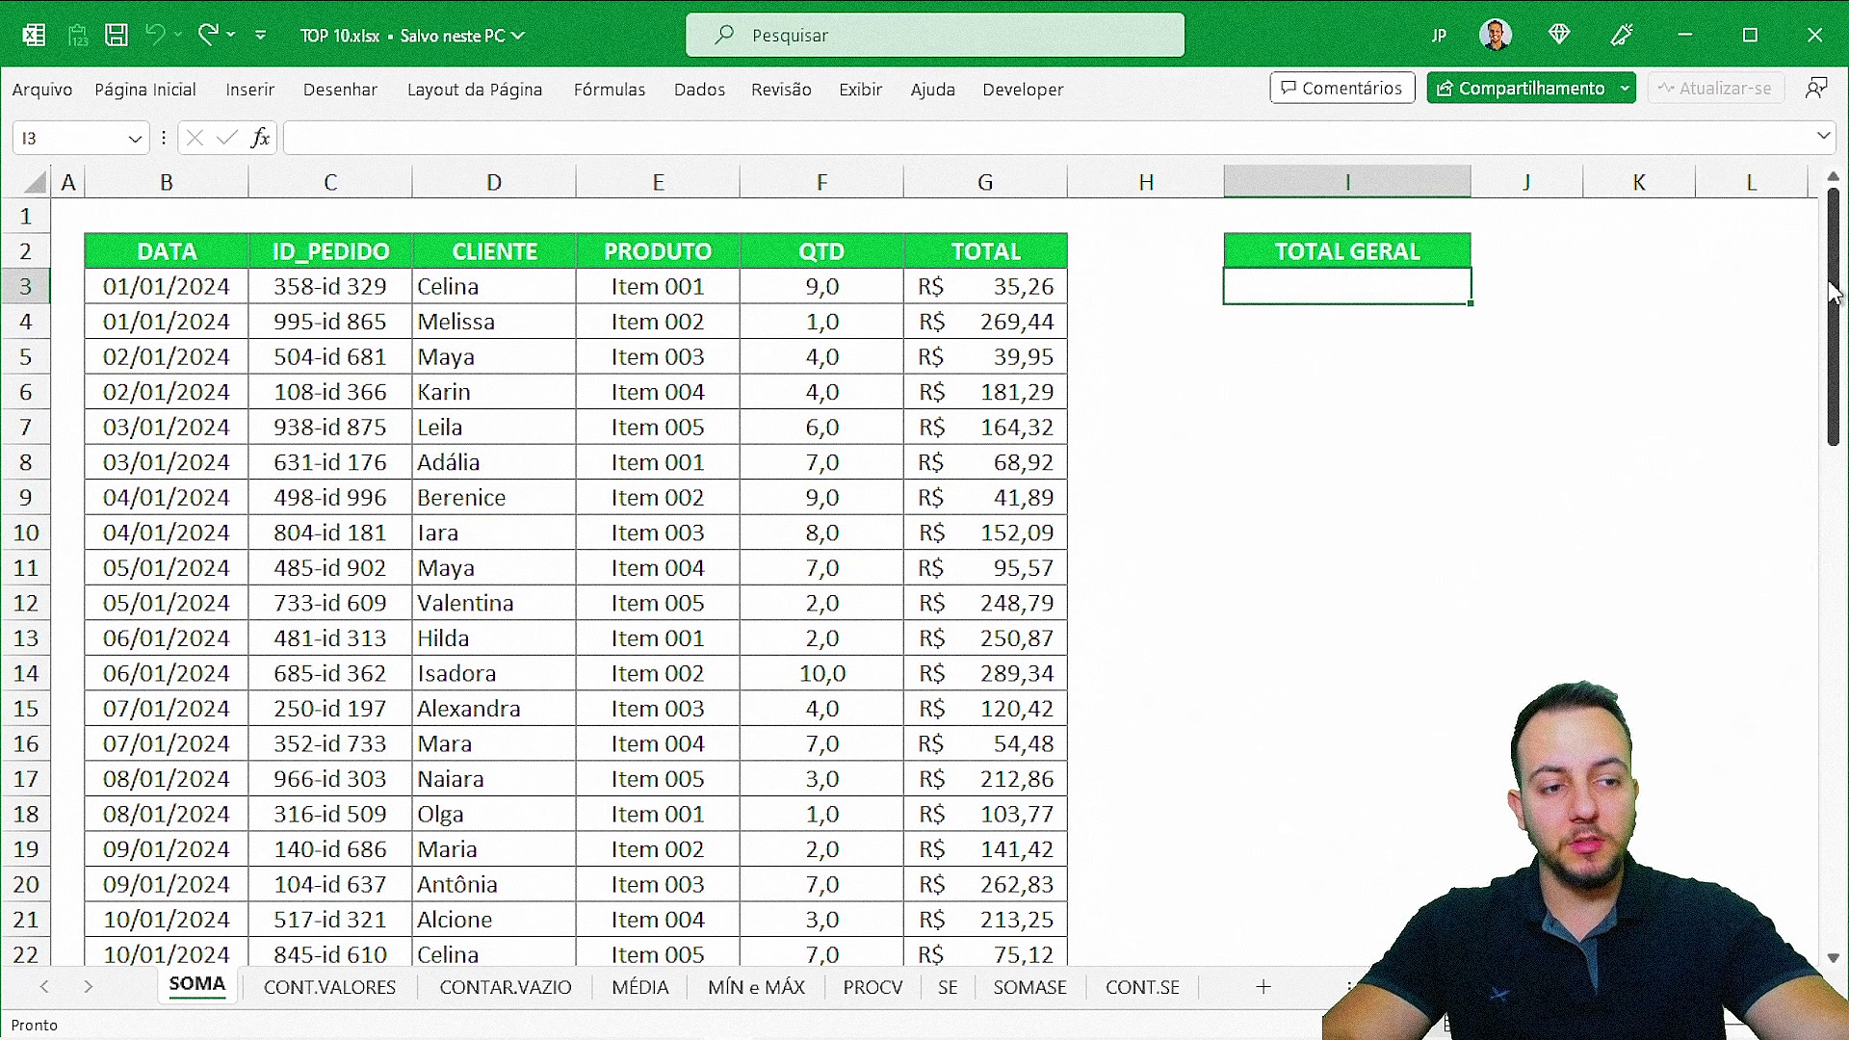
- Add the order totals in G3, G4, G5 and G6 in cell I3 under TOTAL GERAL with the formula =G3+G4+G5+G6
{"action": "left_click_drag", "start_coordinate": [1833, 293], "coordinate": [1835, 197]}
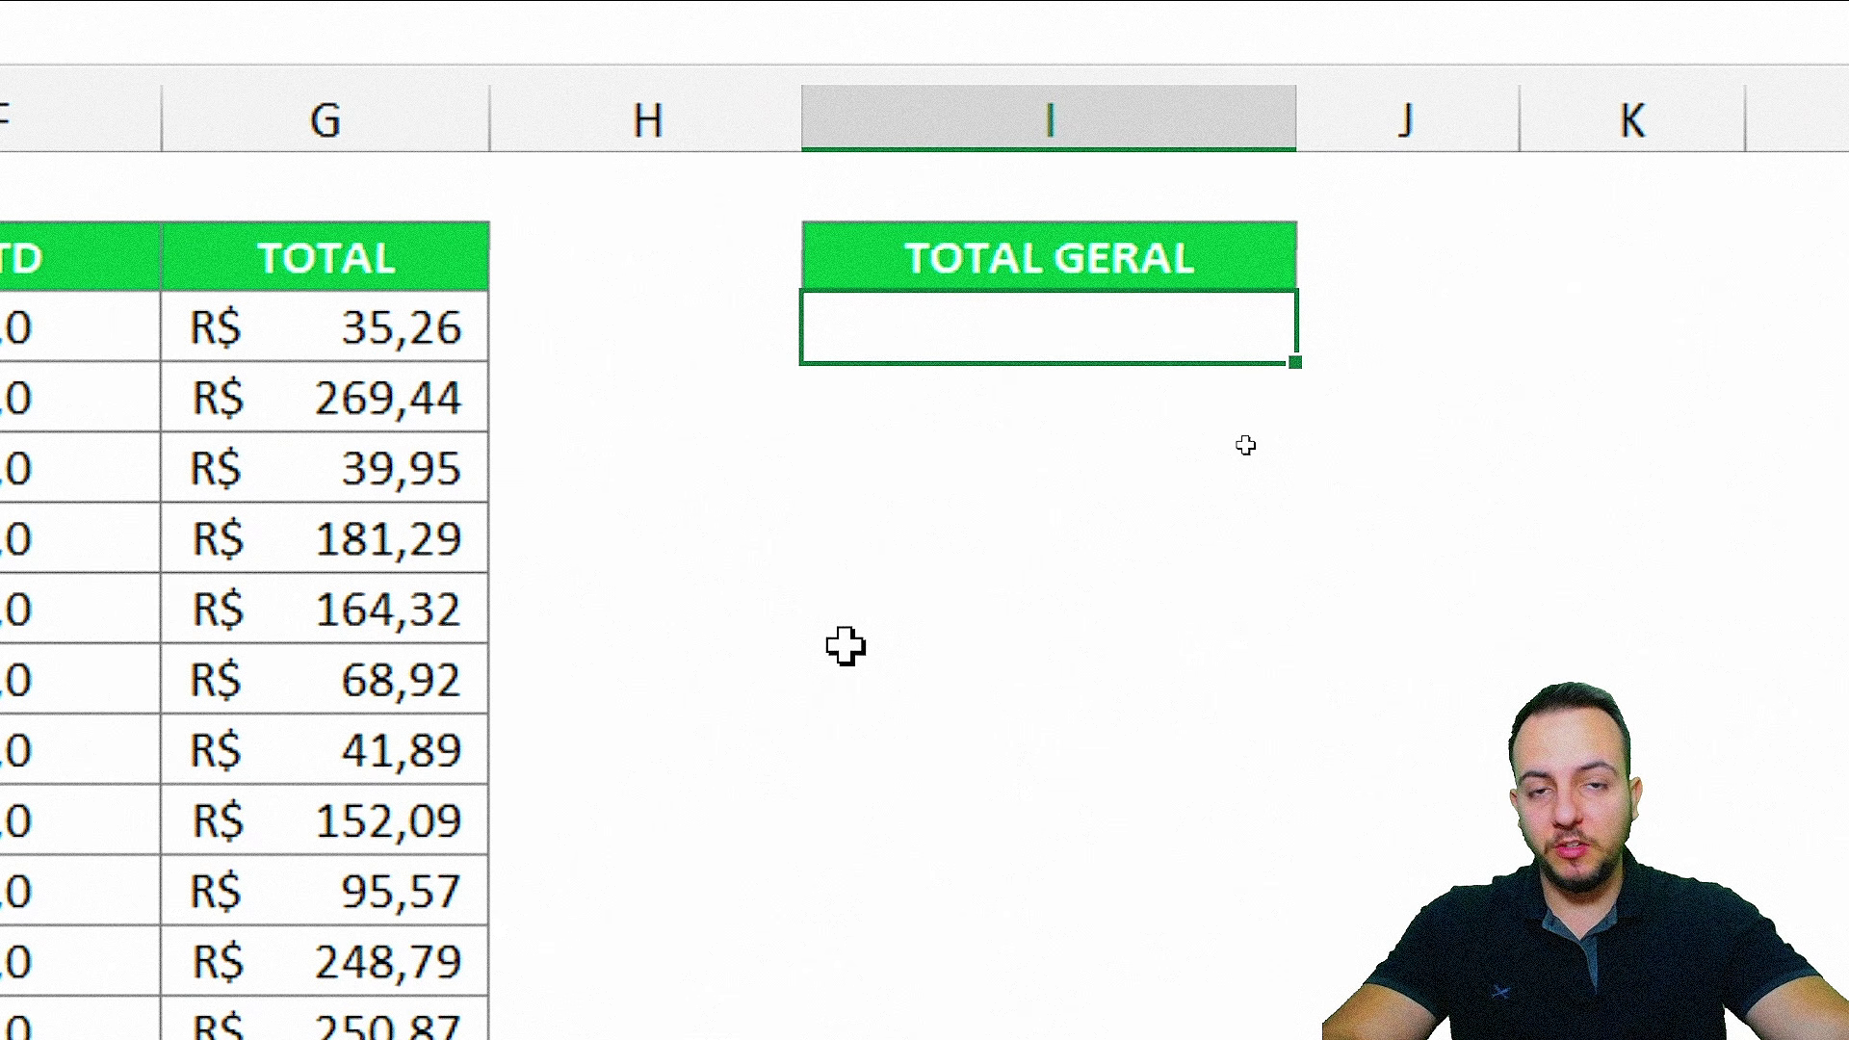
{"action": "type", "text": "="}
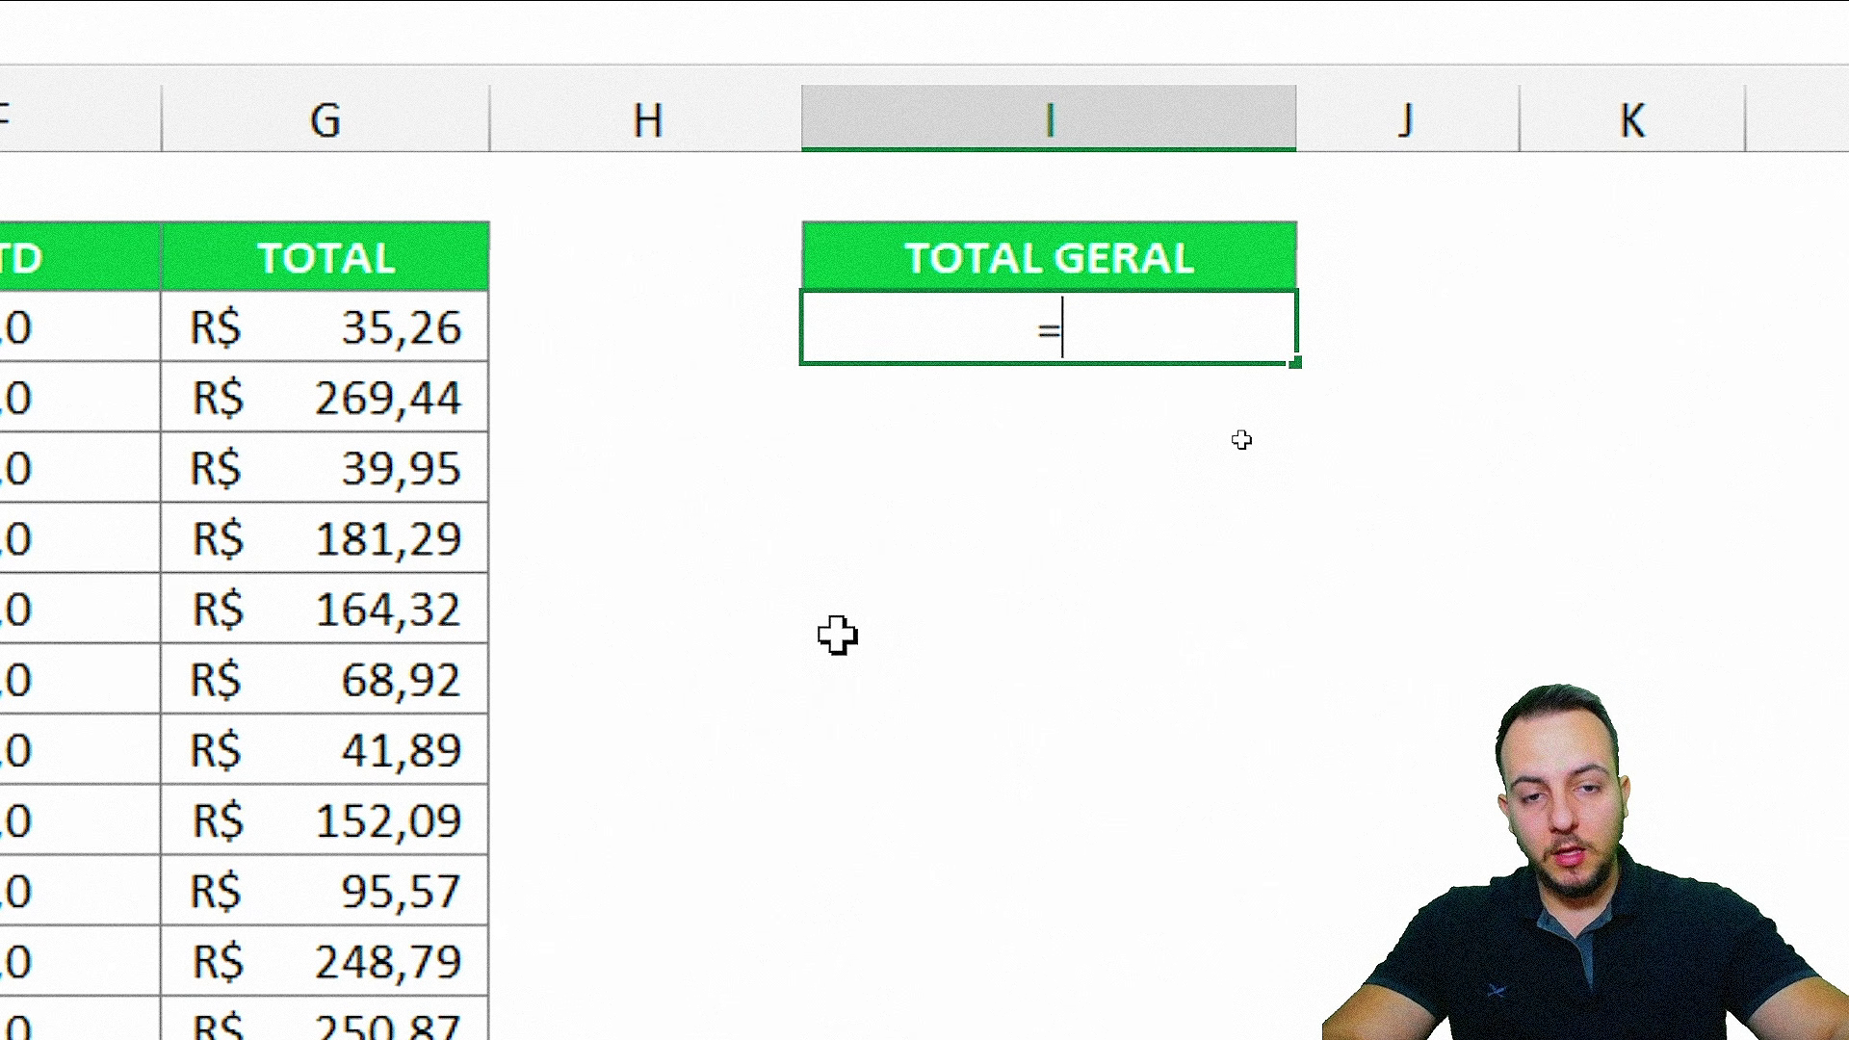
{"action": "left_click", "coordinate": [409, 325]}
{"action": "type", "text": "+"}
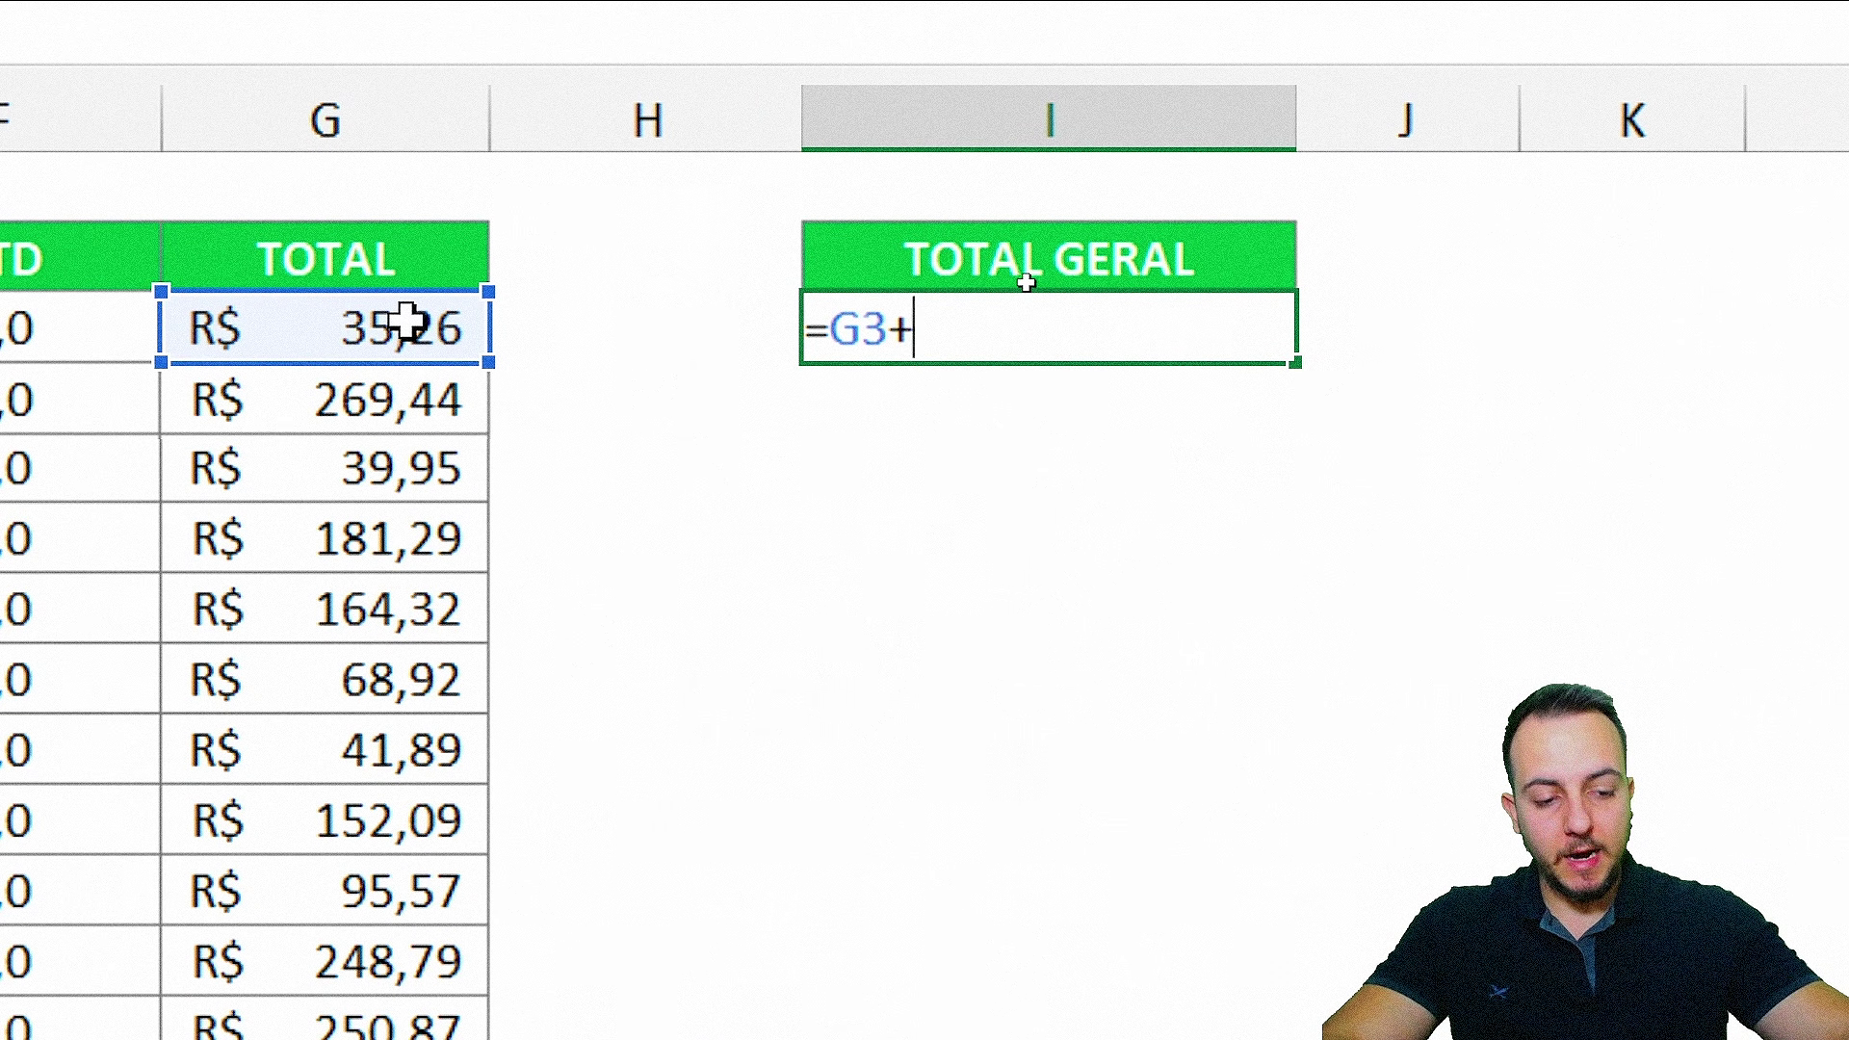
{"action": "left_click", "coordinate": [376, 400]}
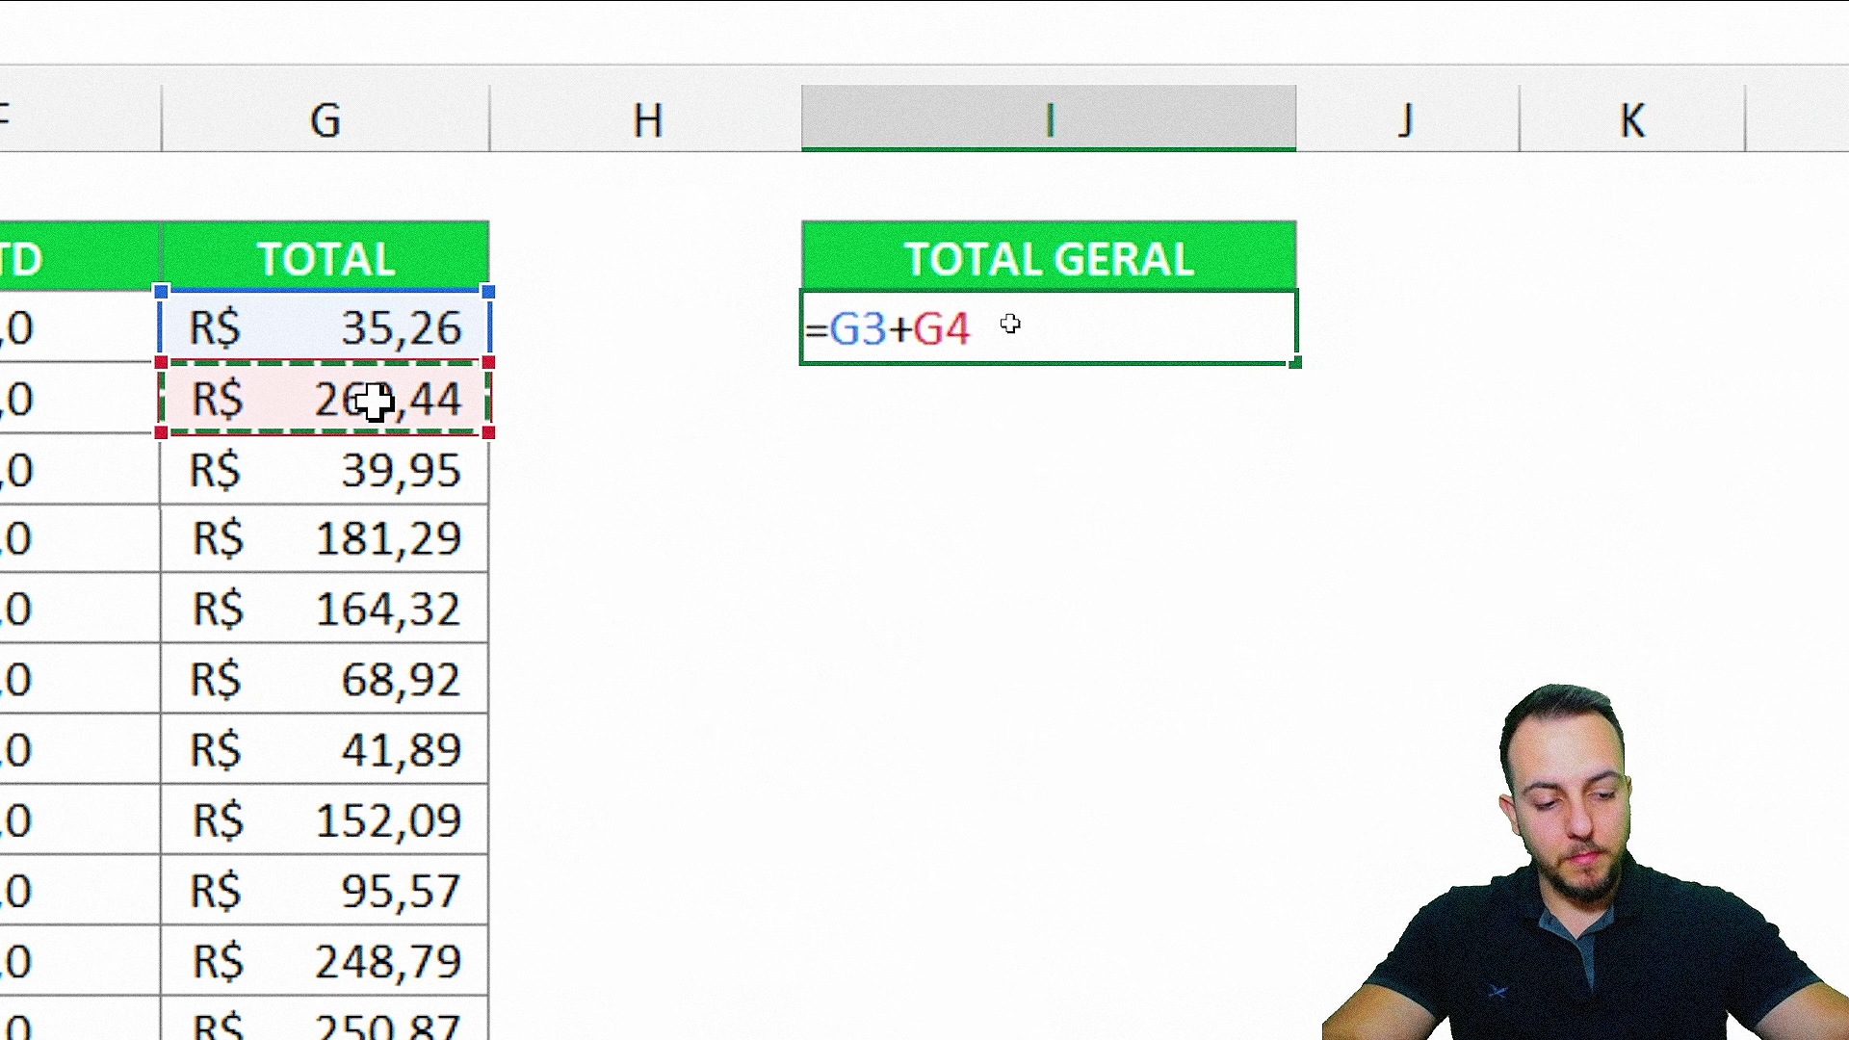
{"action": "type", "text": "+"}
{"action": "left_click", "coordinate": [285, 469]}
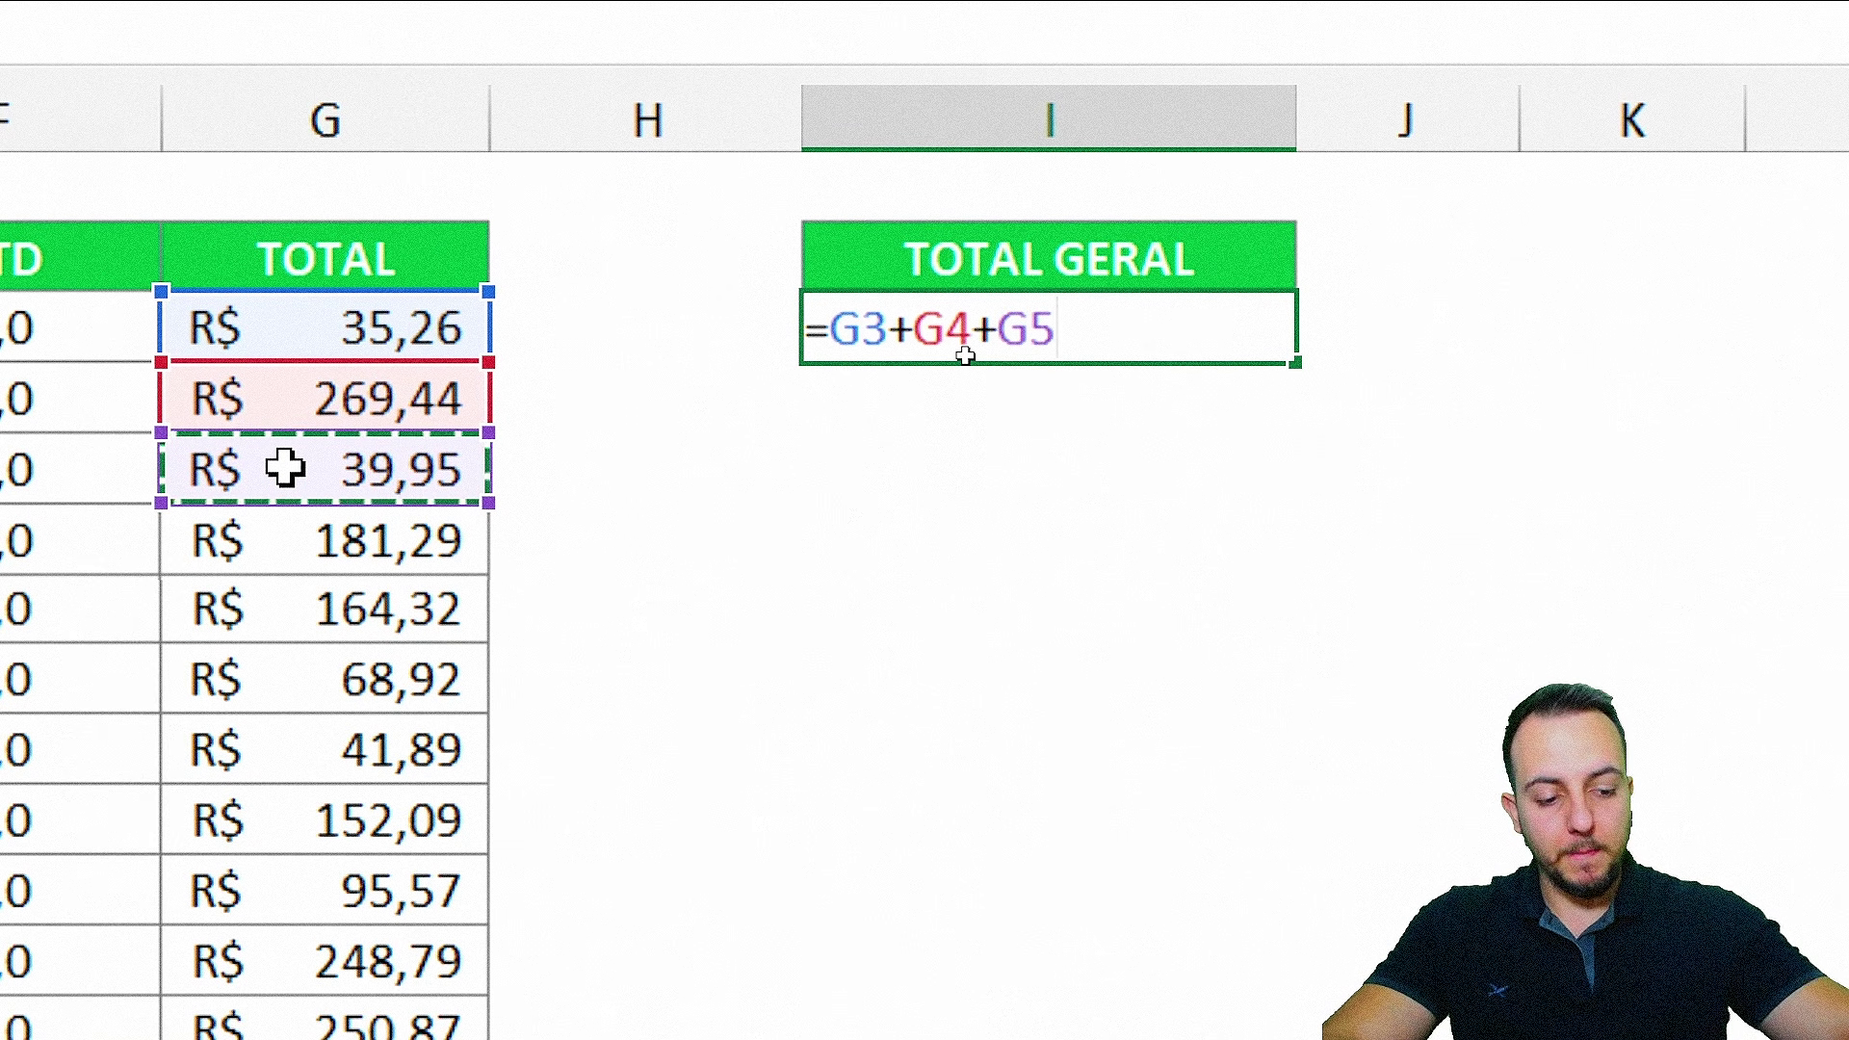
{"action": "type", "text": "+"}
{"action": "left_click", "coordinate": [329, 568]}
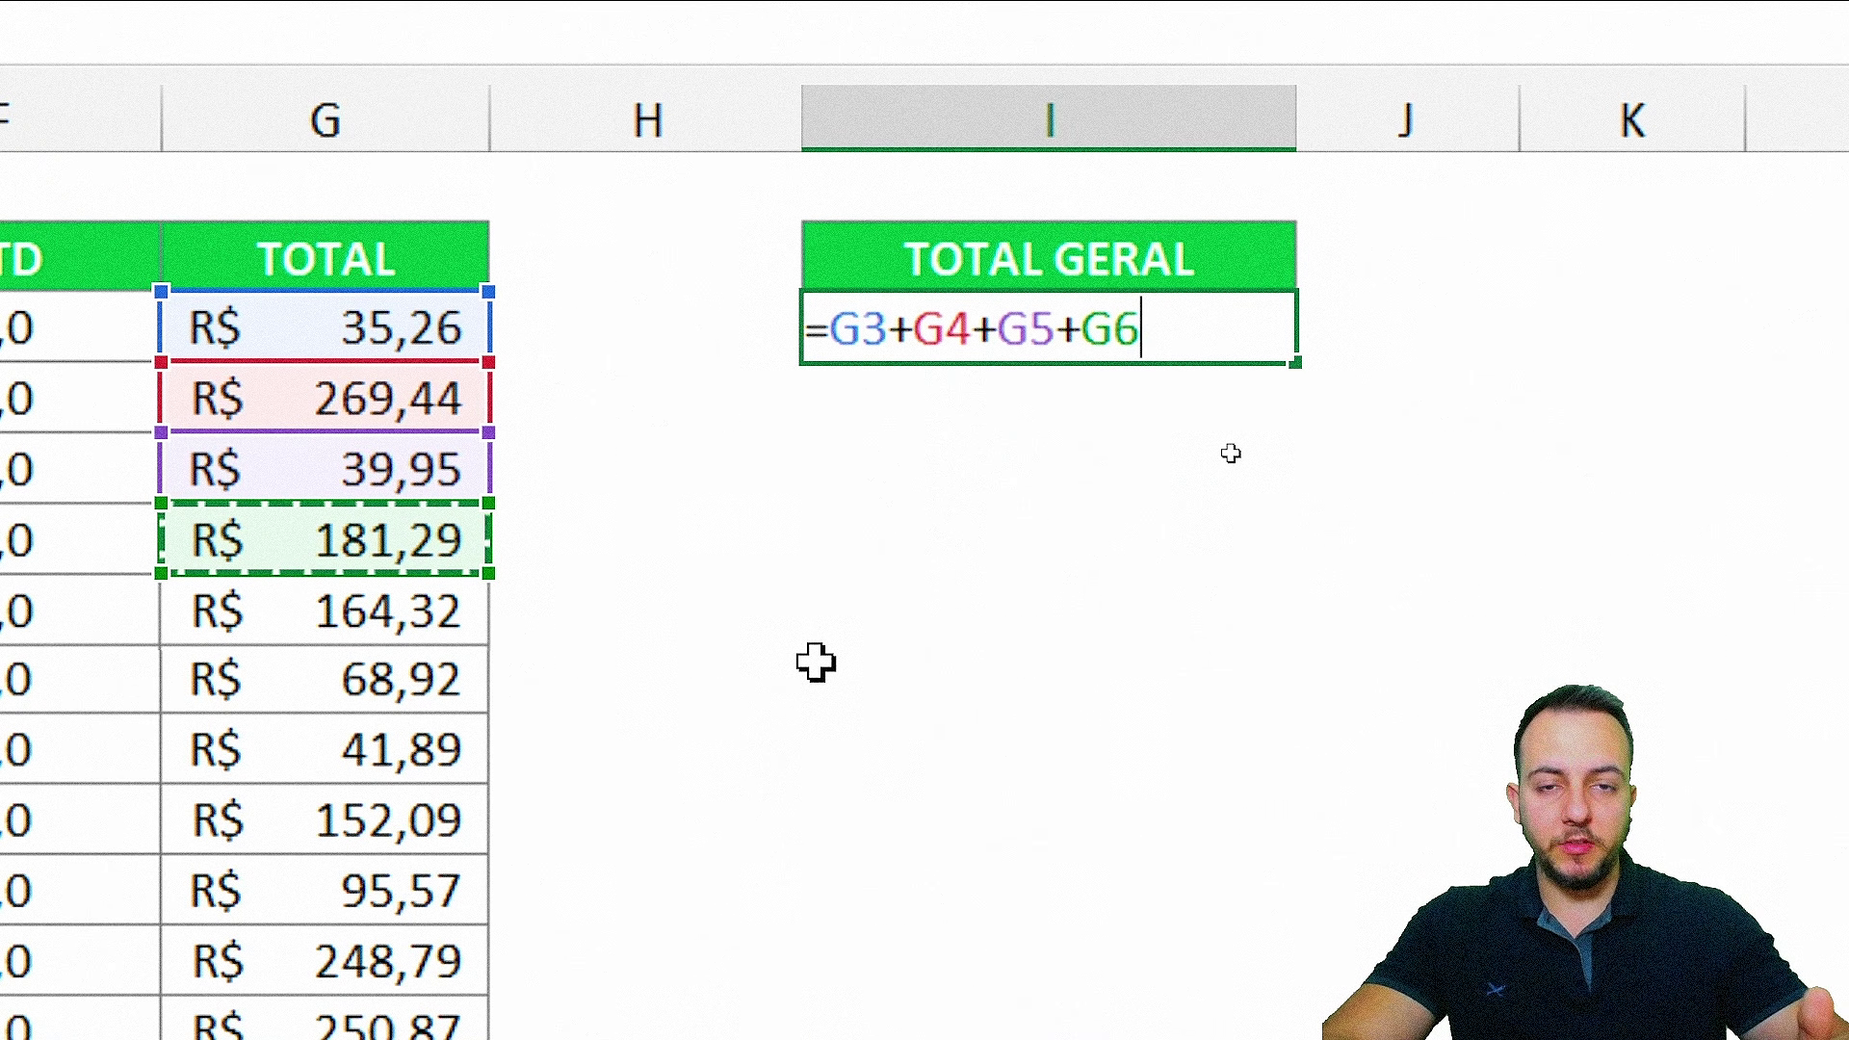
{"action": "key", "text": "Return"}
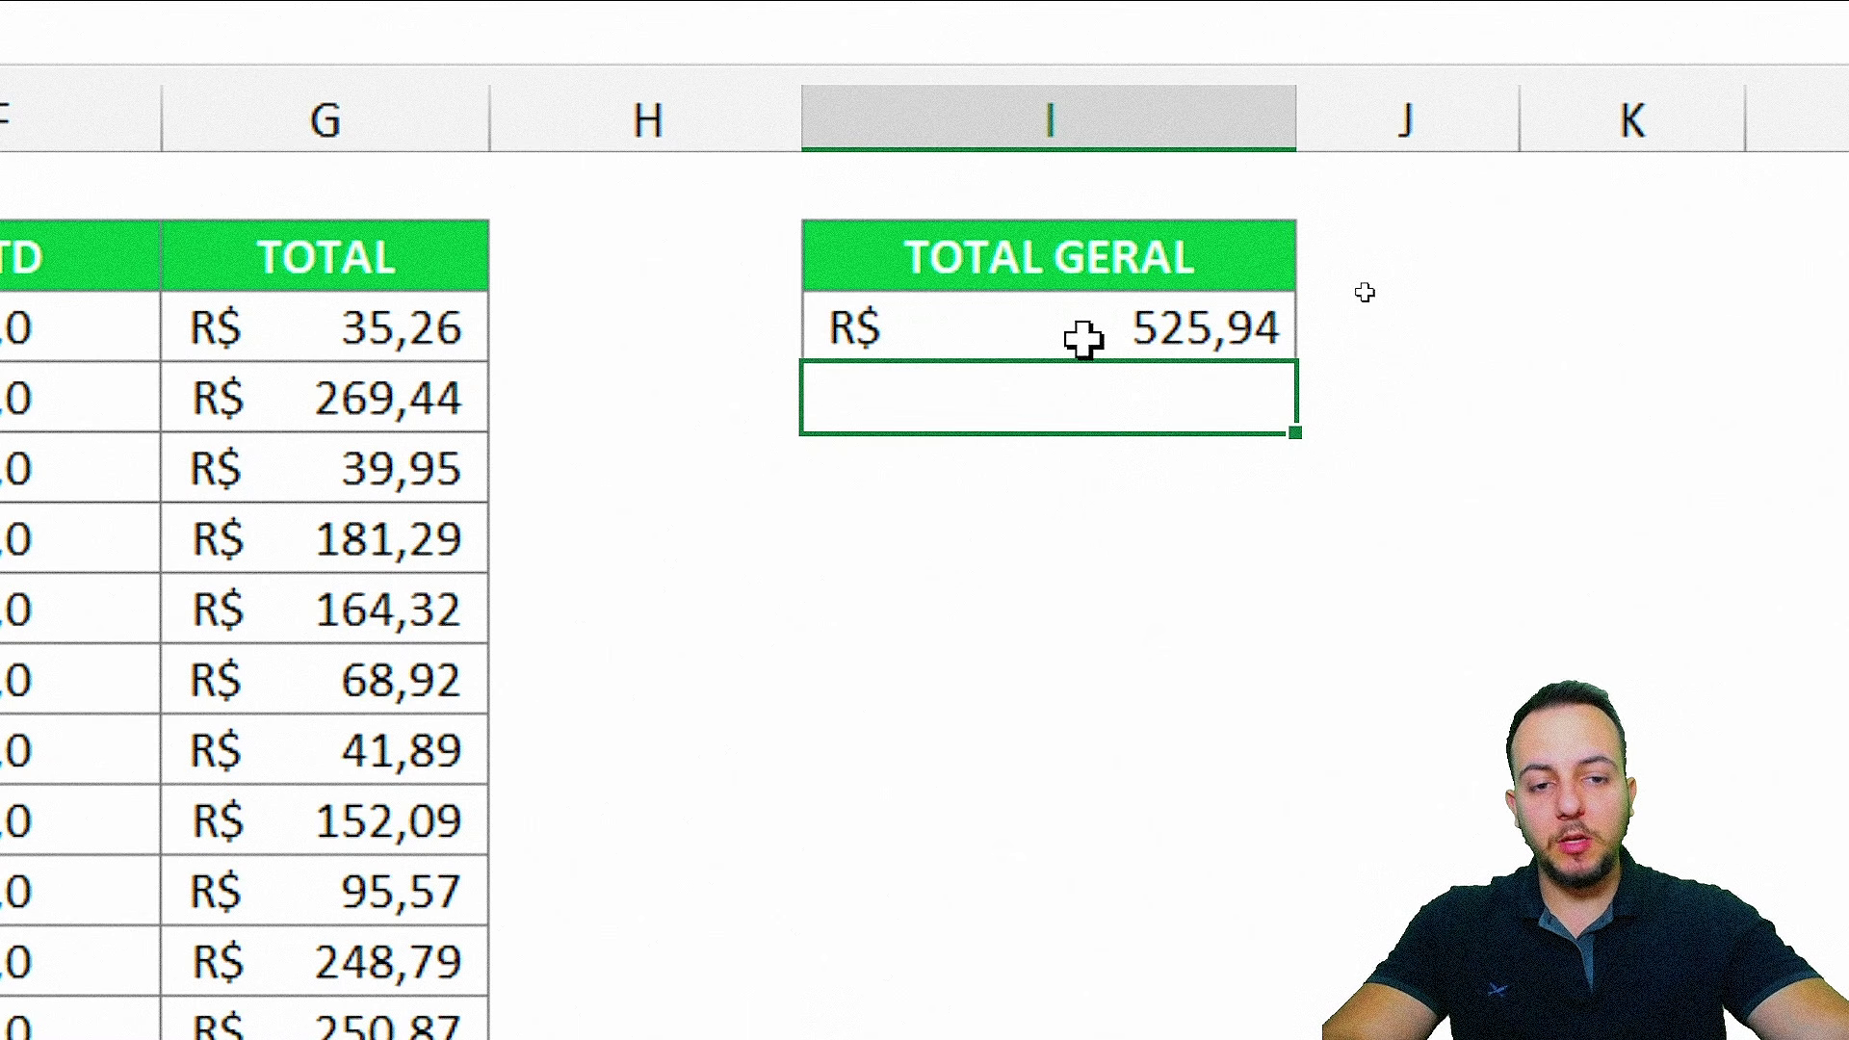
- Clear the addition formula under TOTAL GERAL and enter a SOMA formula over the range G3:G7 instead
{"action": "left_click", "coordinate": [1084, 337]}
{"action": "key", "text": "Delete"}
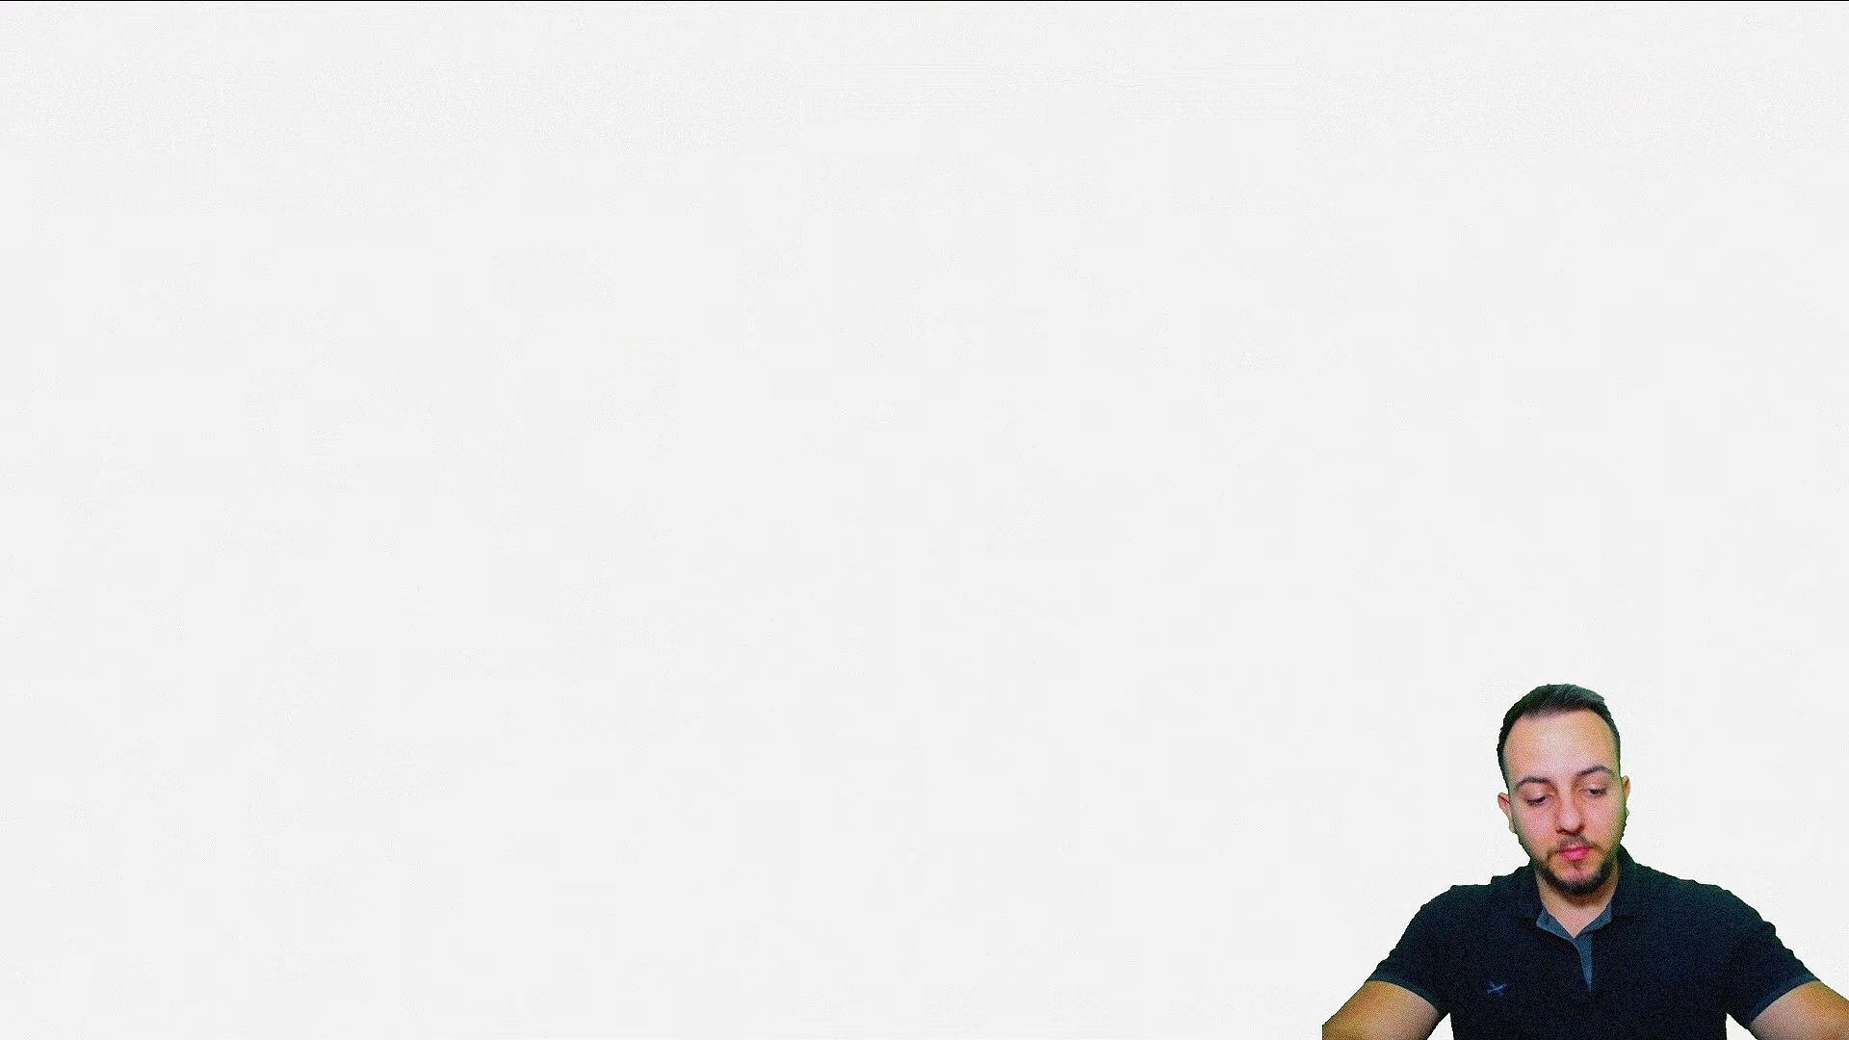
{"action": "type", "text": "=soma"}
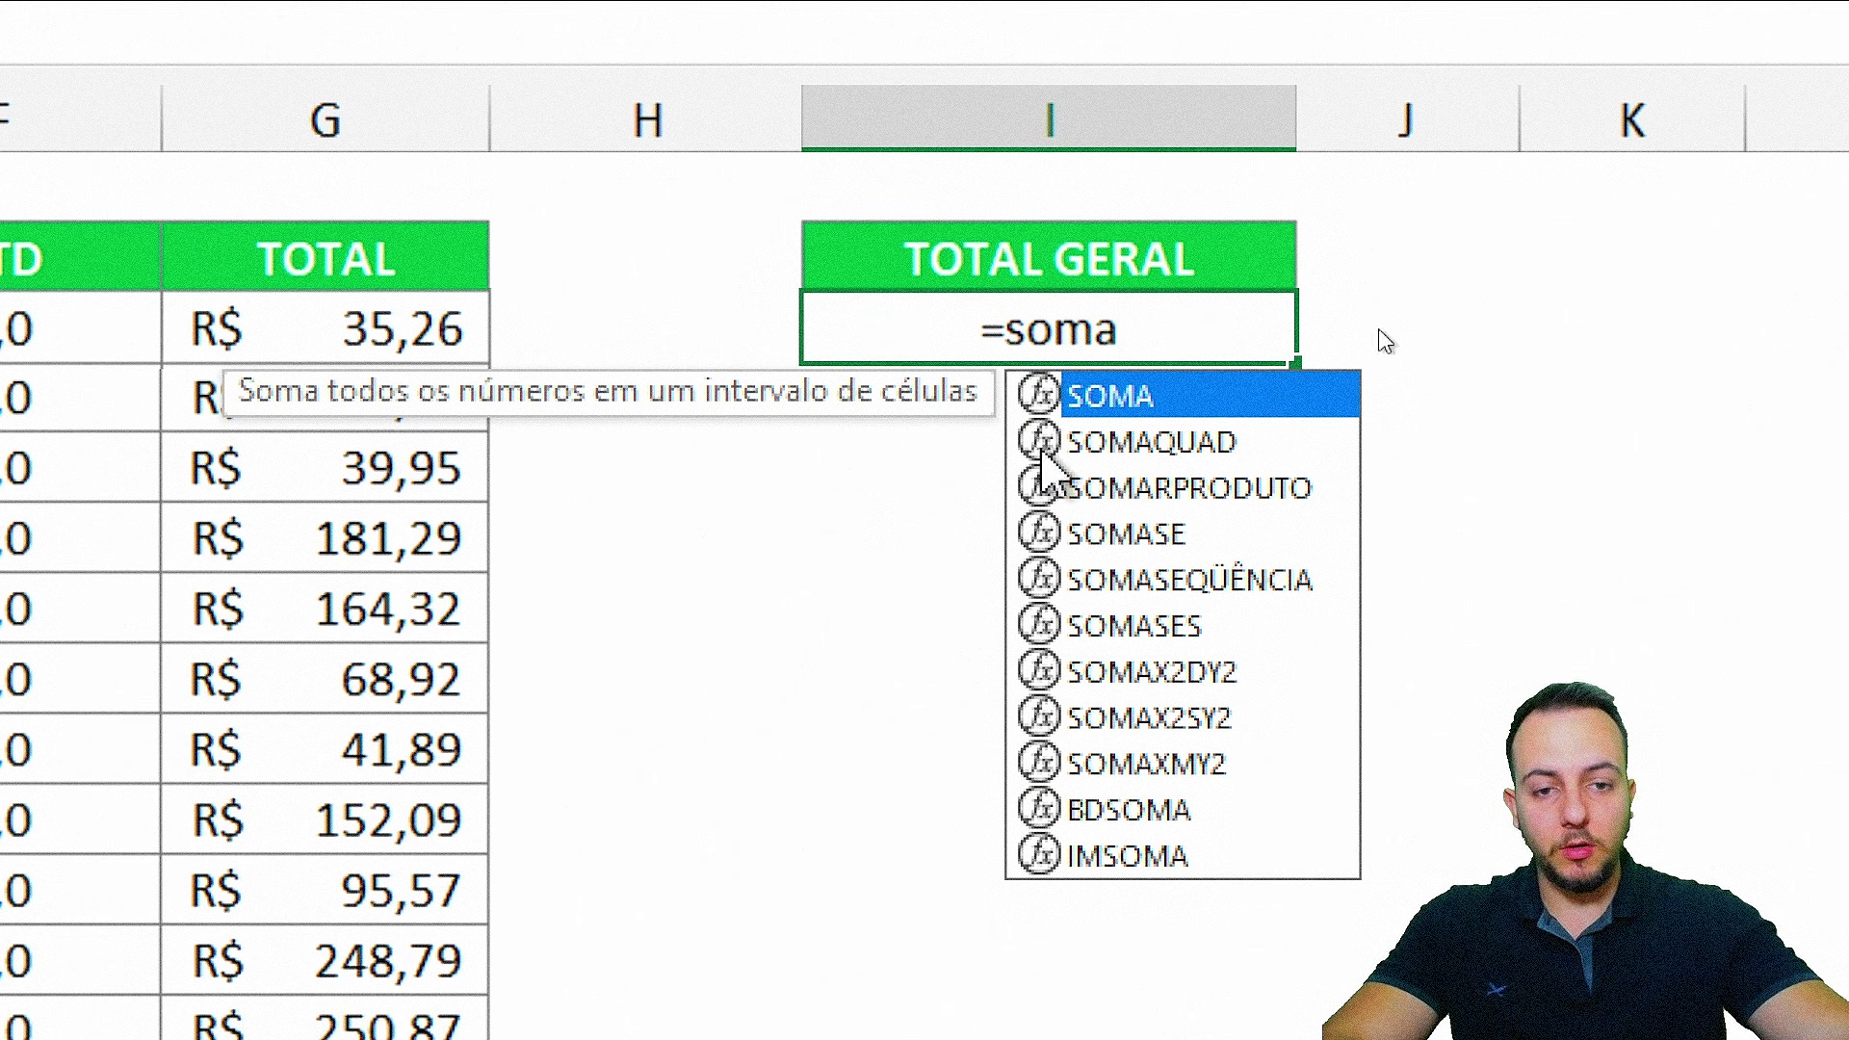
{"action": "double_click", "coordinate": [1160, 391]}
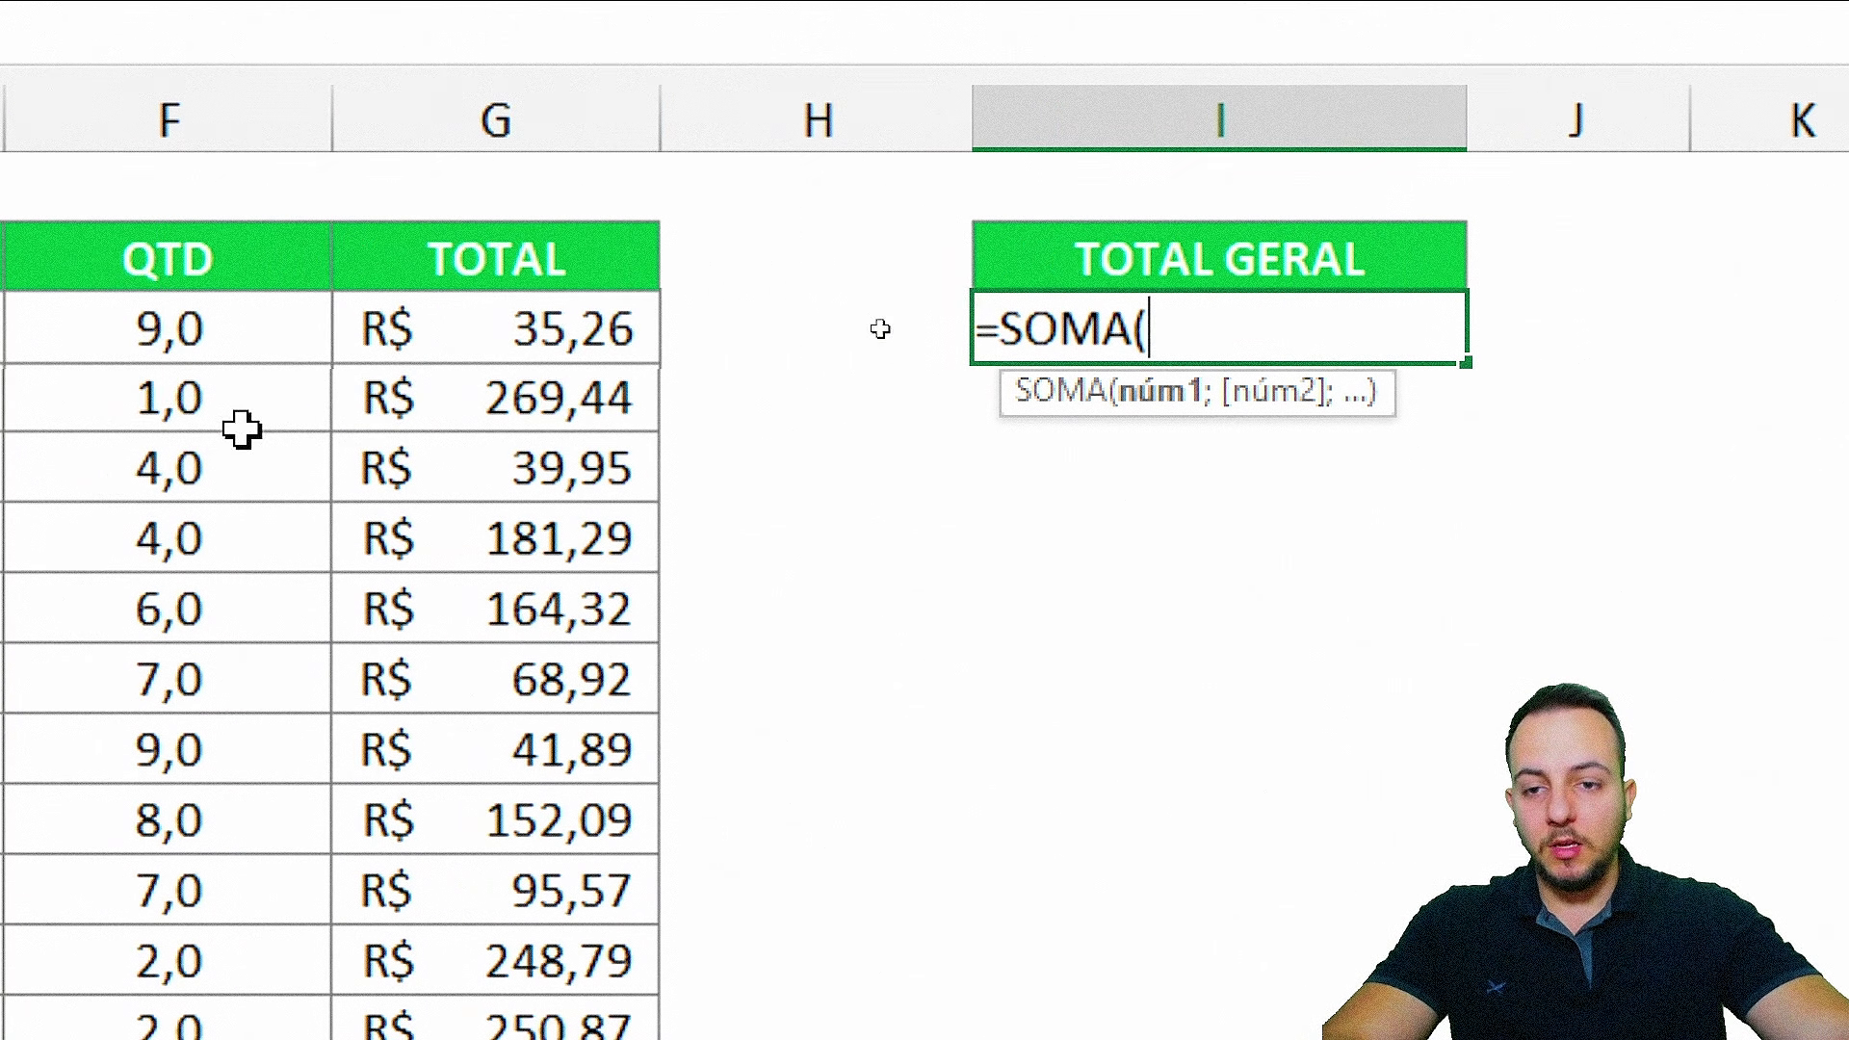
{"action": "left_click", "coordinate": [308, 329]}
{"action": "left_click_drag", "start_coordinate": [479, 333], "coordinate": [442, 610]}
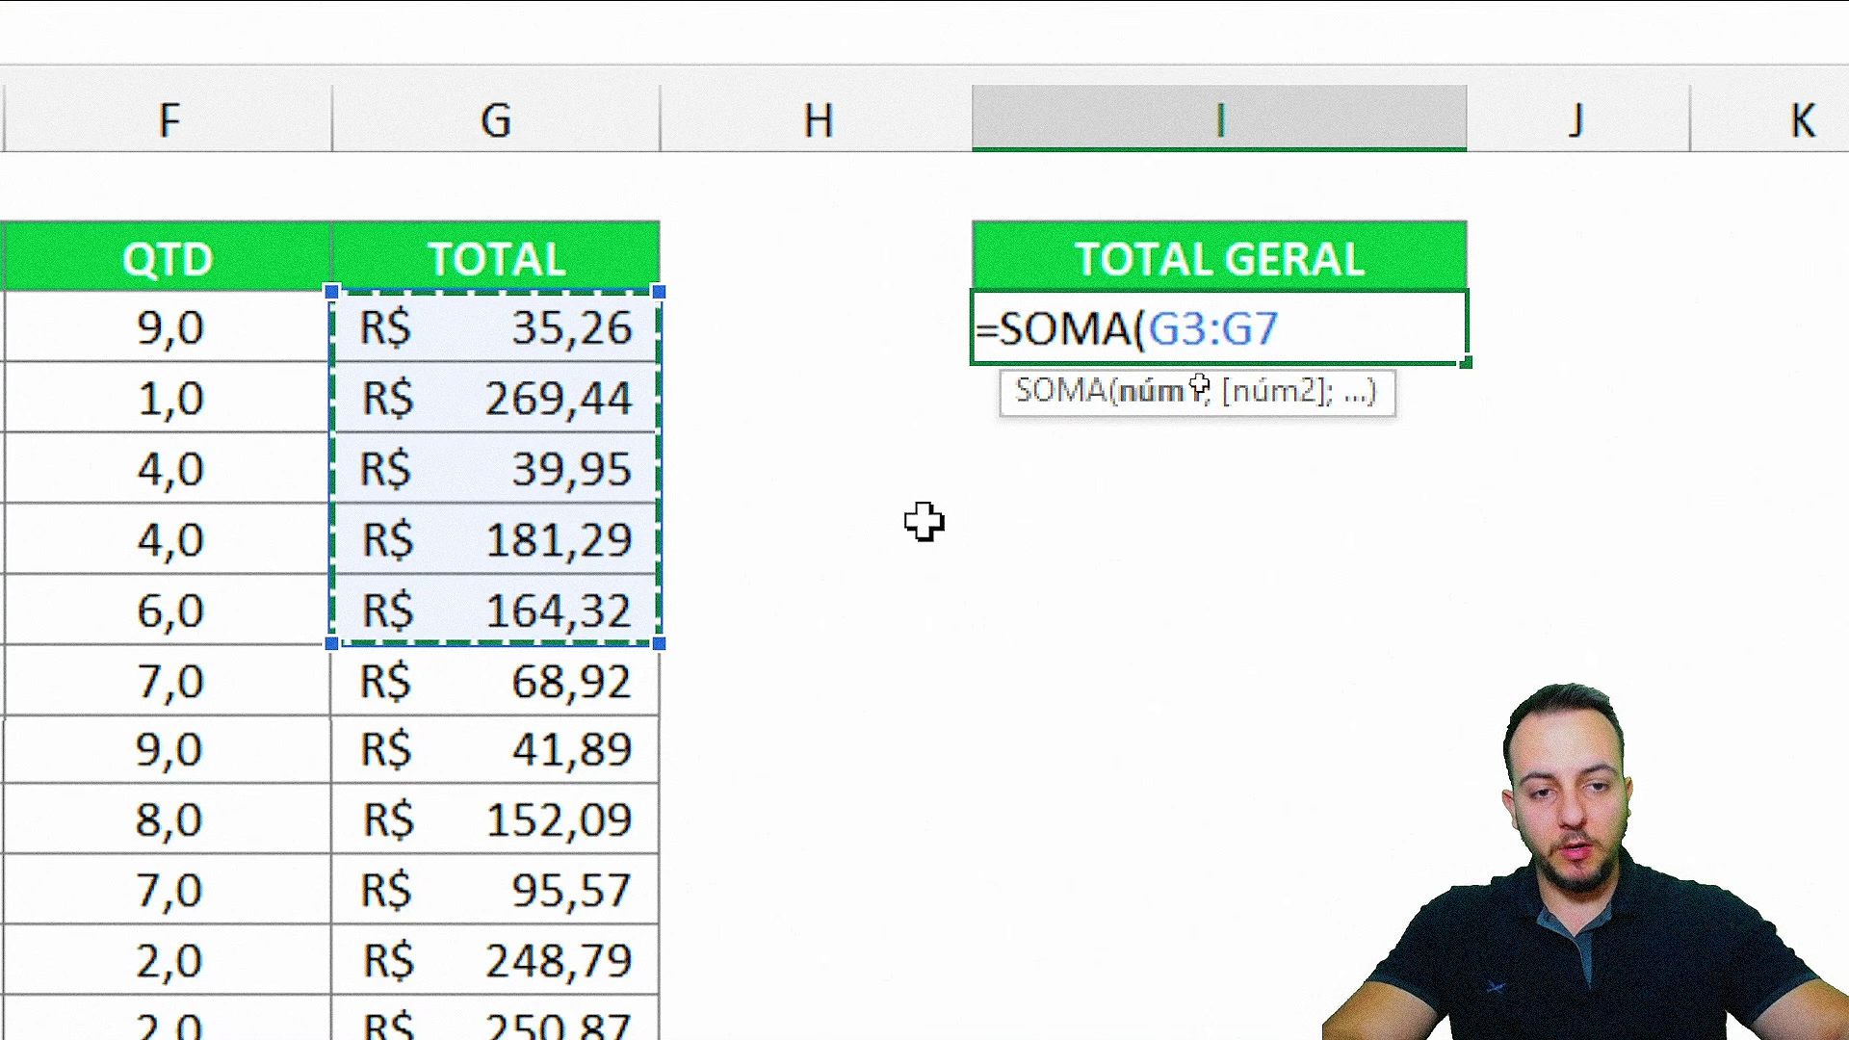
{"action": "key", "text": "Return"}
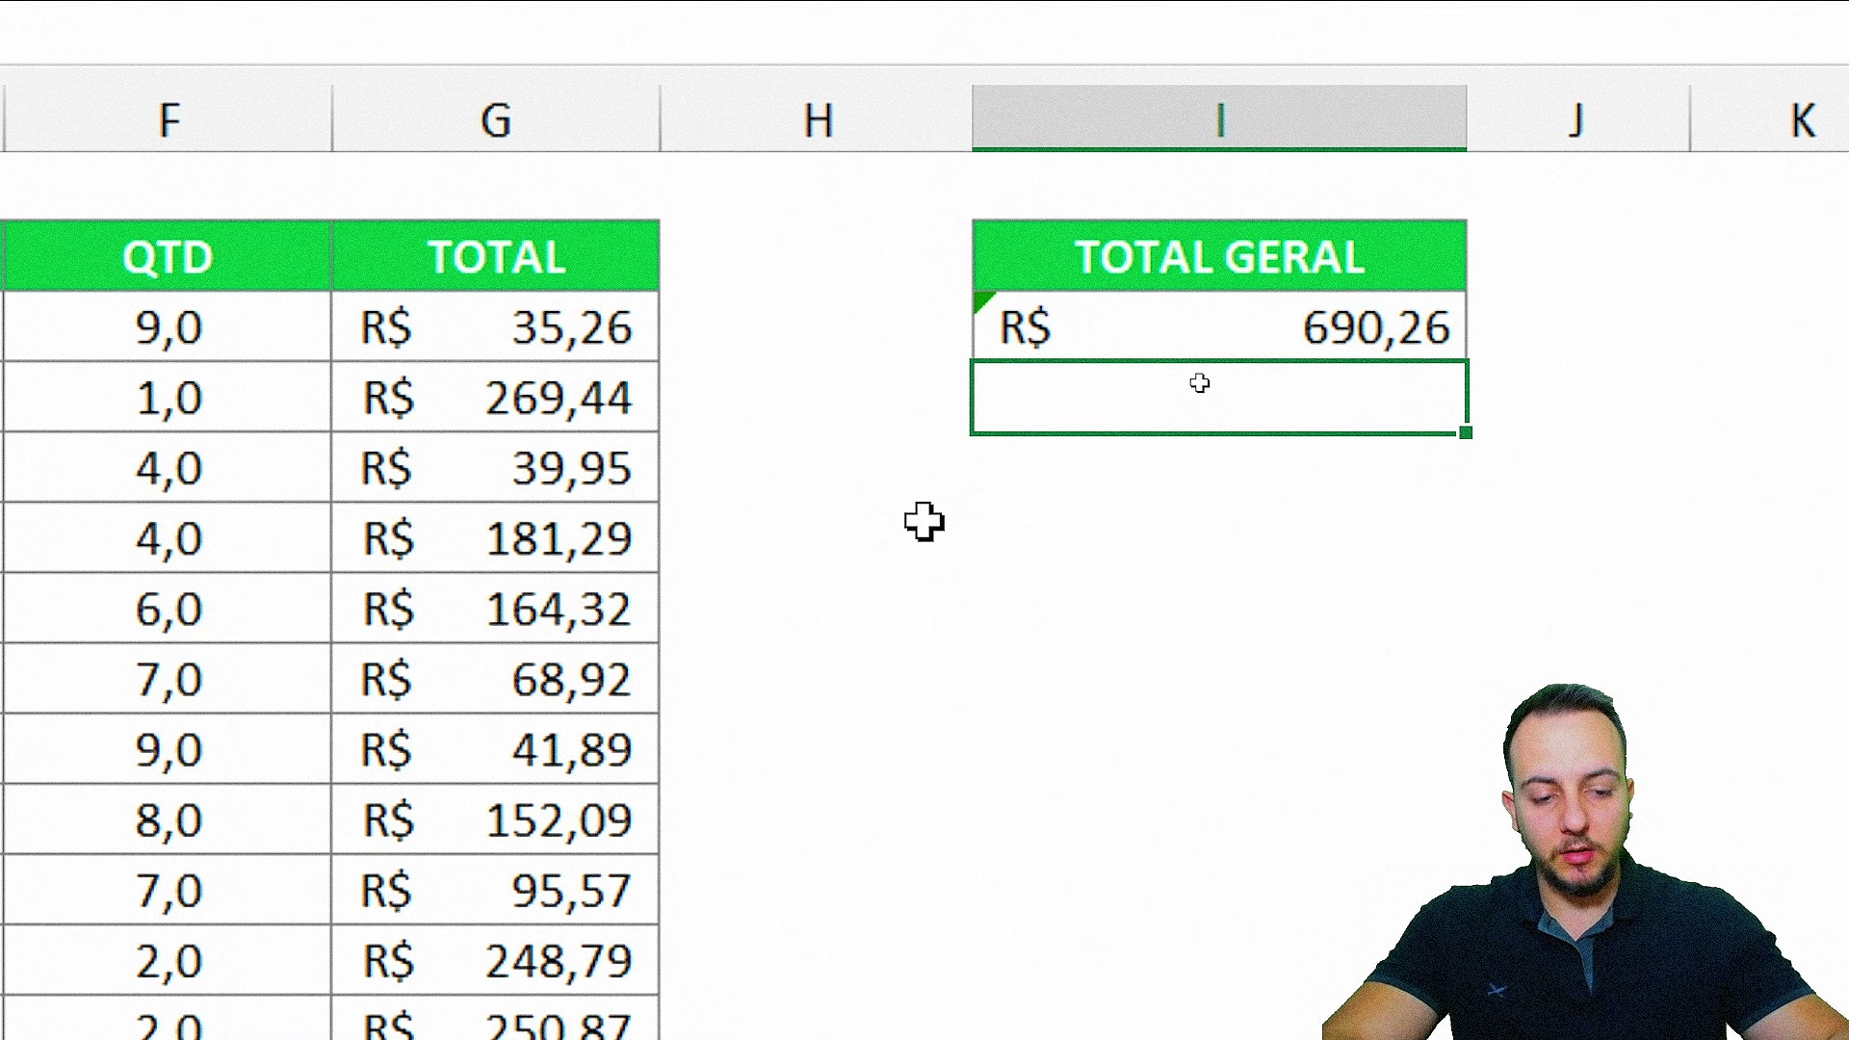
- Replace the TOTAL GERAL formula with =SOMA(G:G) so that it sums the whole TOTAL column
{"action": "key", "text": "Up"}
{"action": "type", "text": "=soma"}
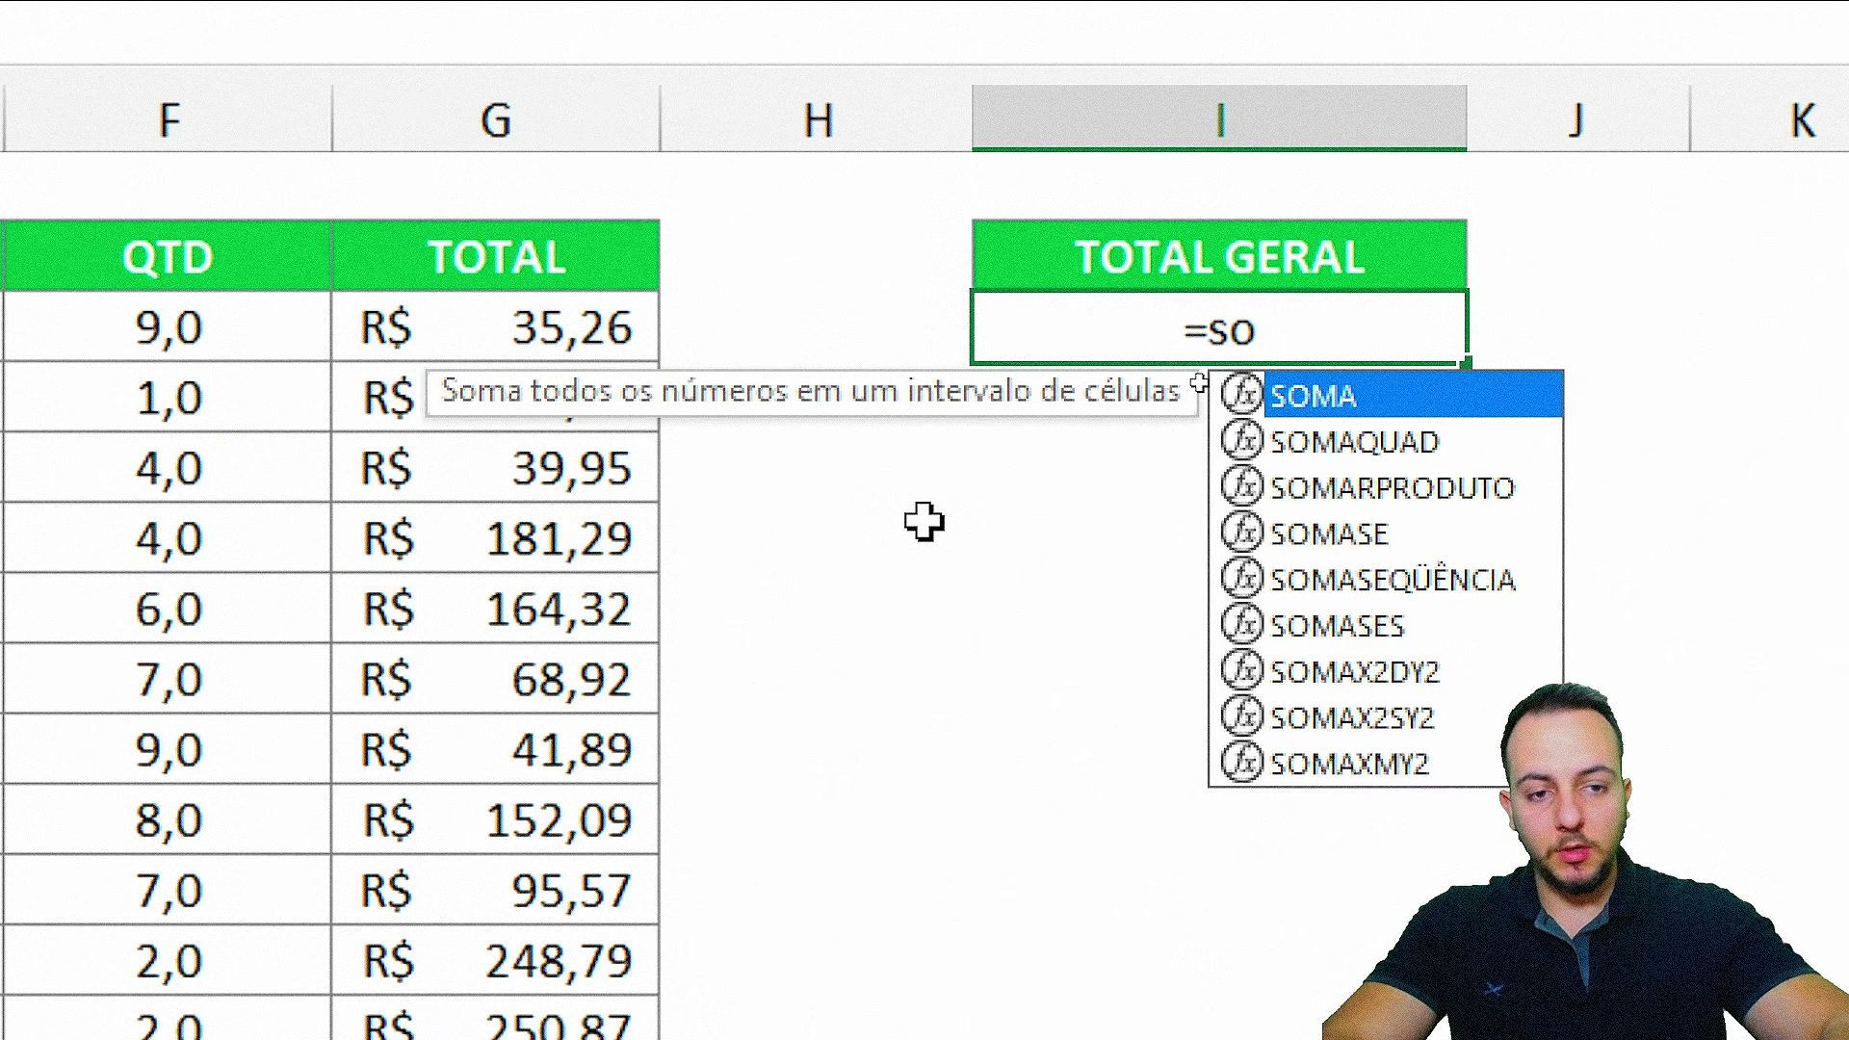
{"action": "double_click", "coordinate": [1273, 409]}
{"action": "left_click_drag", "start_coordinate": [483, 331], "coordinate": [493, 929]}
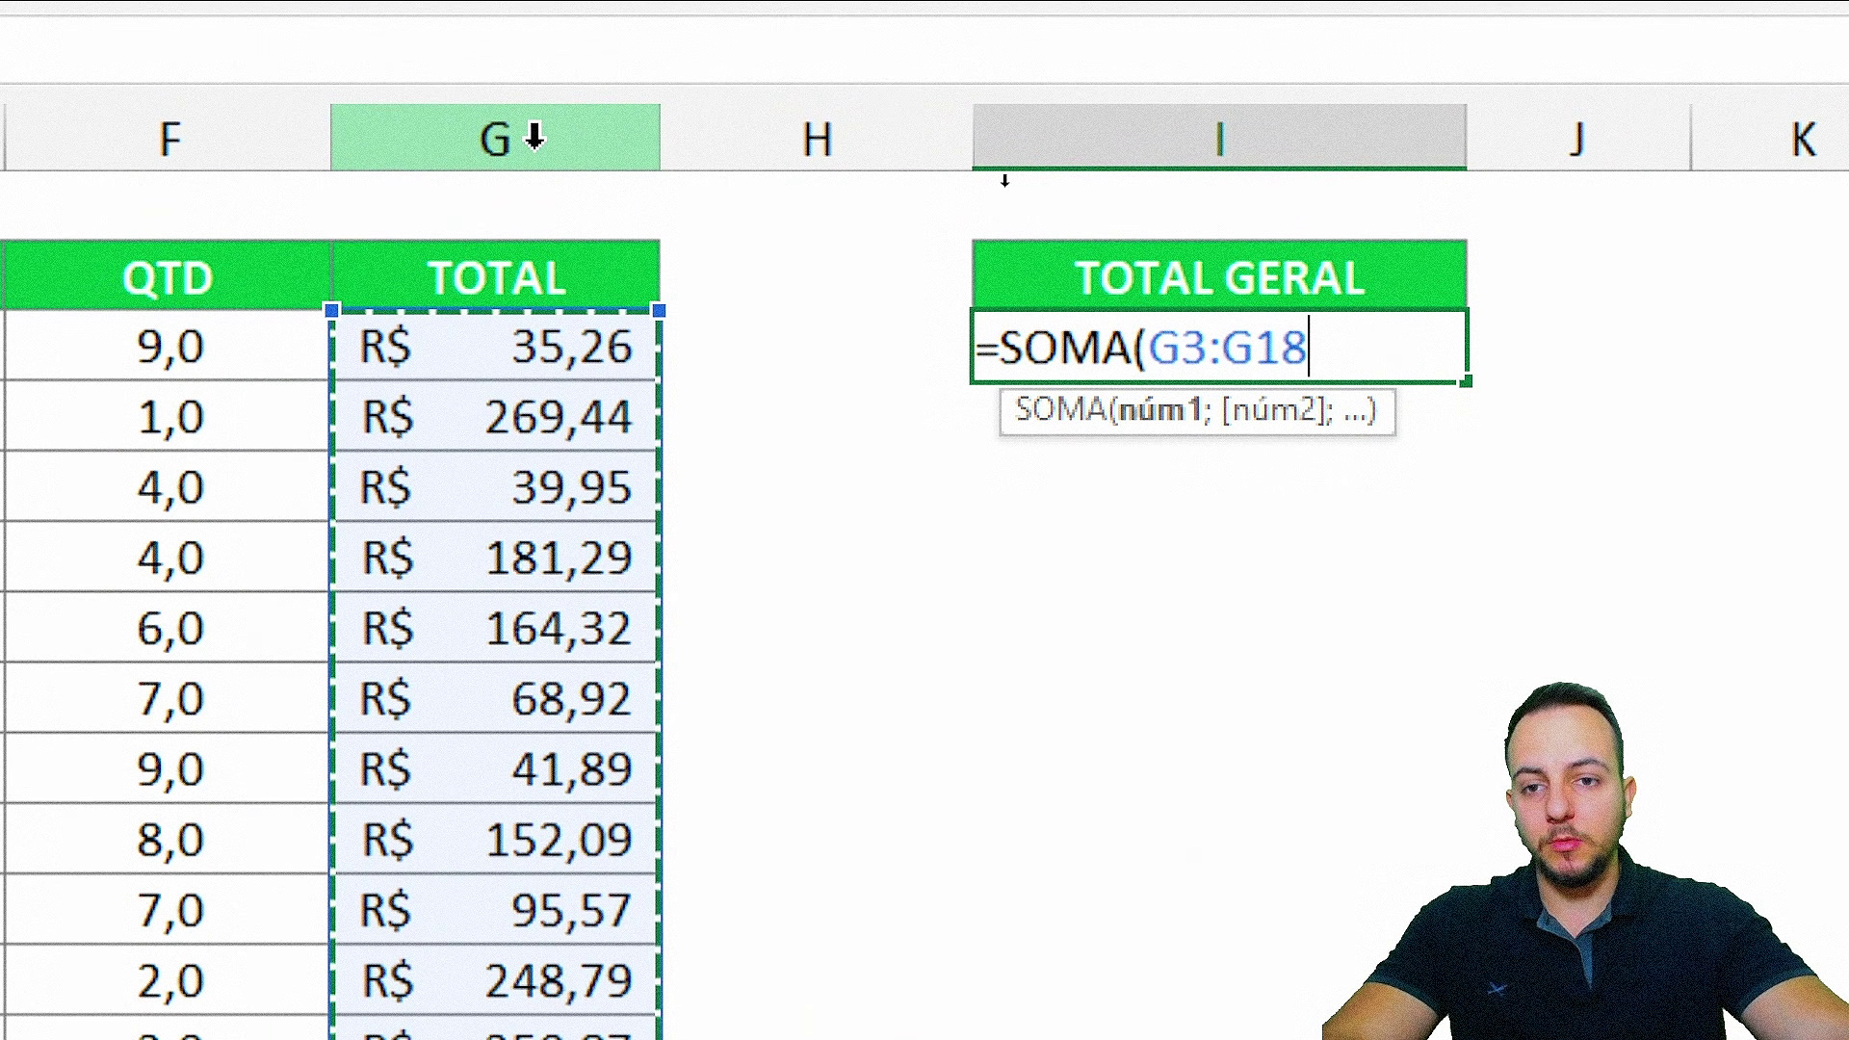
{"action": "left_click", "coordinate": [533, 139]}
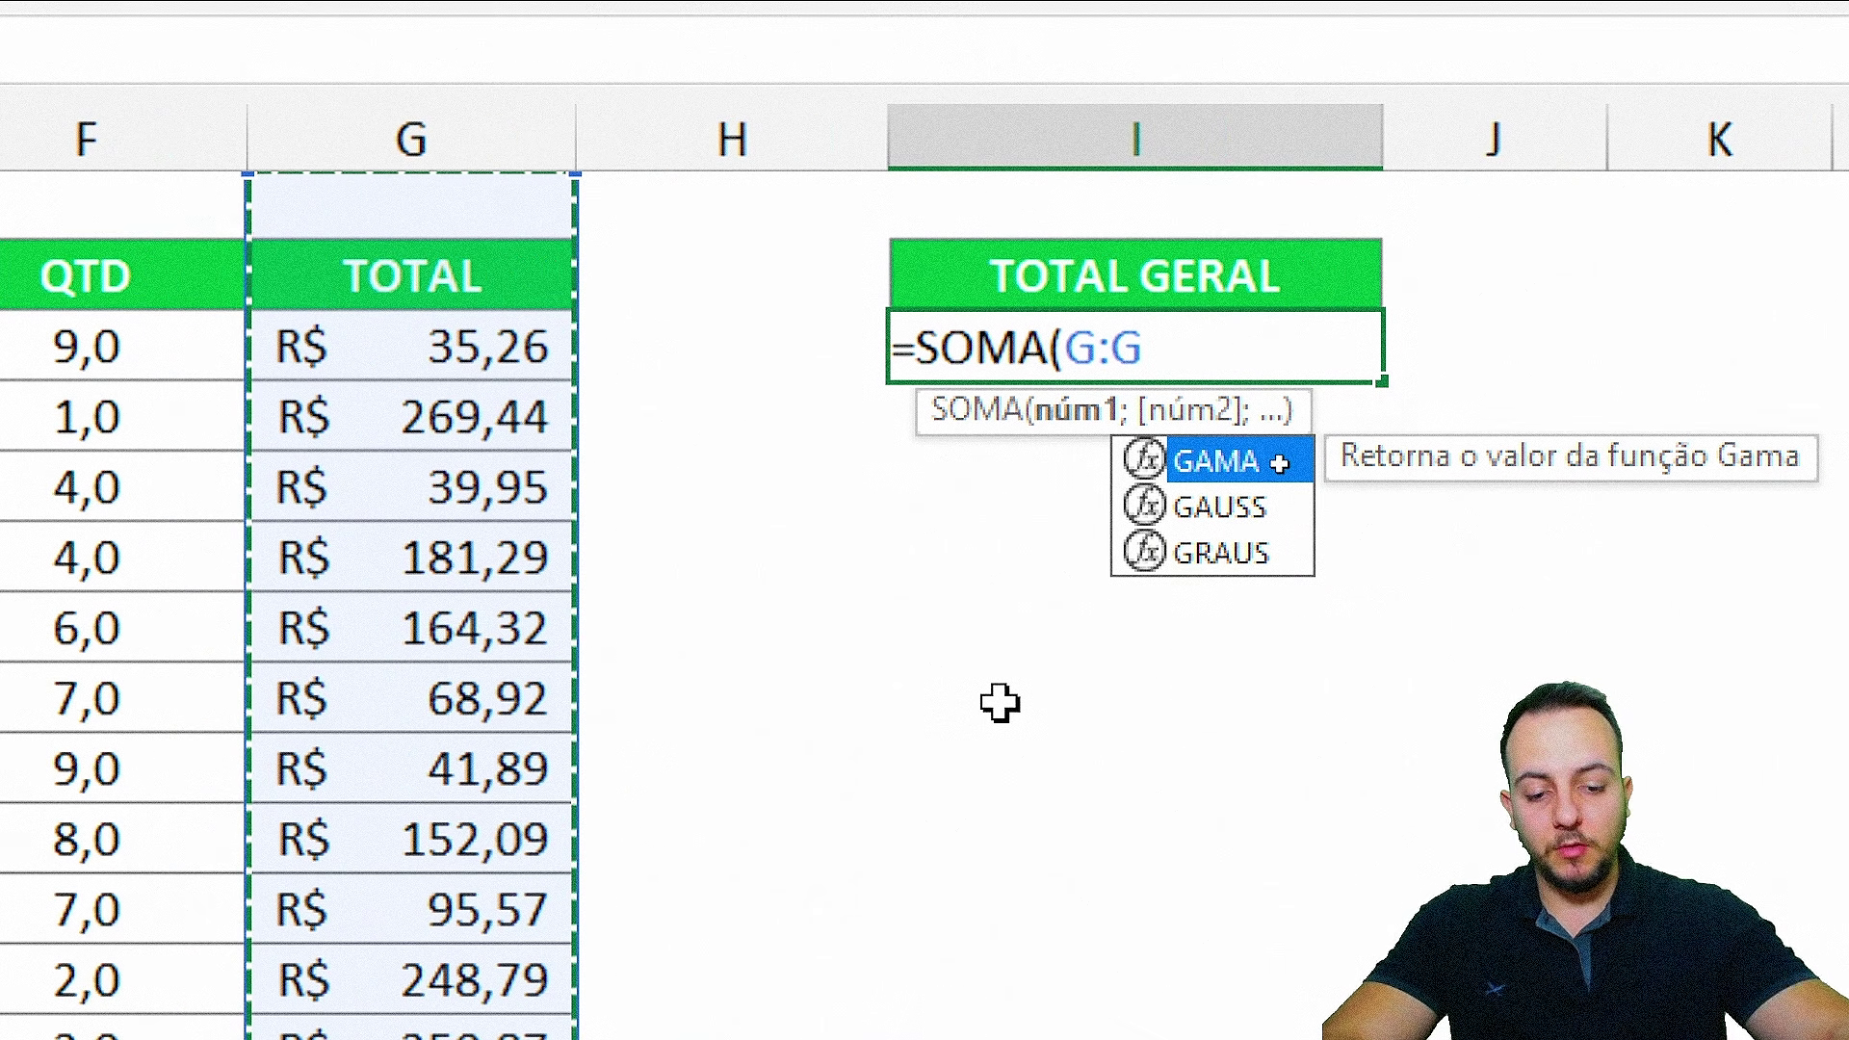
{"action": "type", "text": ")"}
{"action": "key", "text": "Return"}
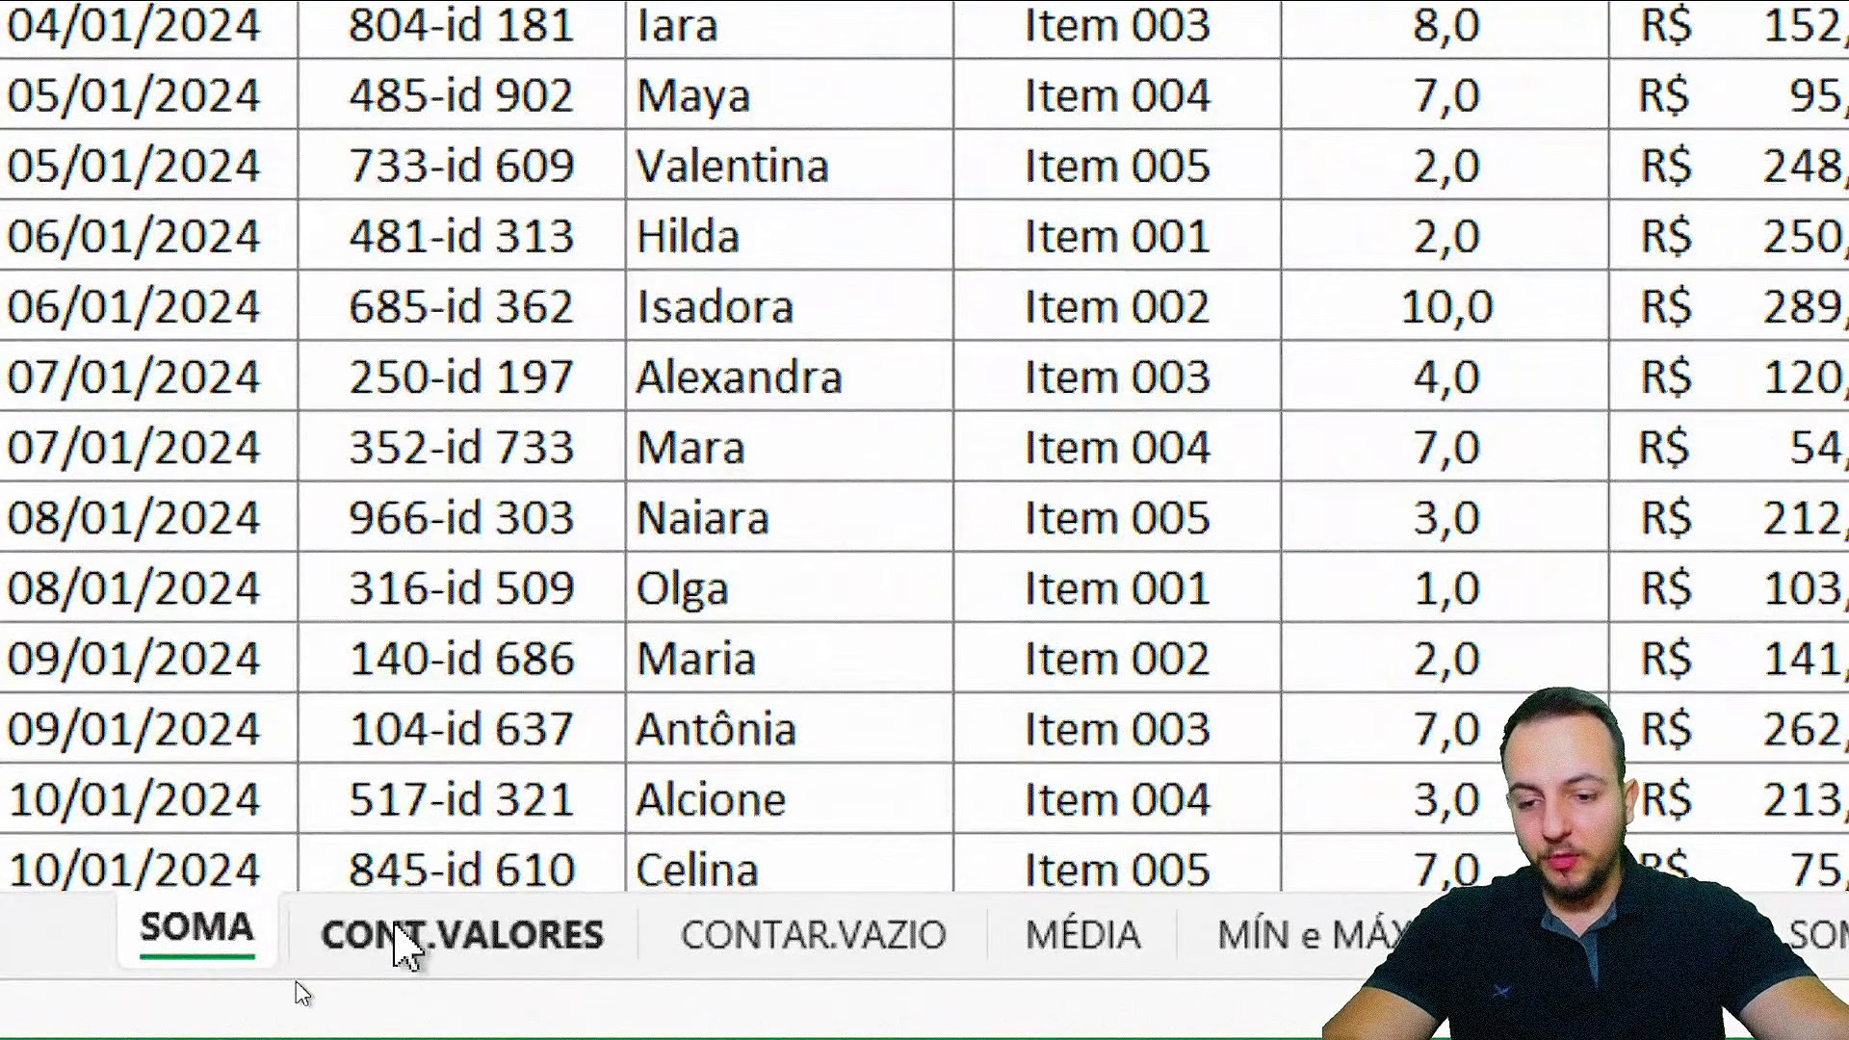
- Switch to the CONT.VALORES sheet
{"action": "left_click", "coordinate": [298, 992]}
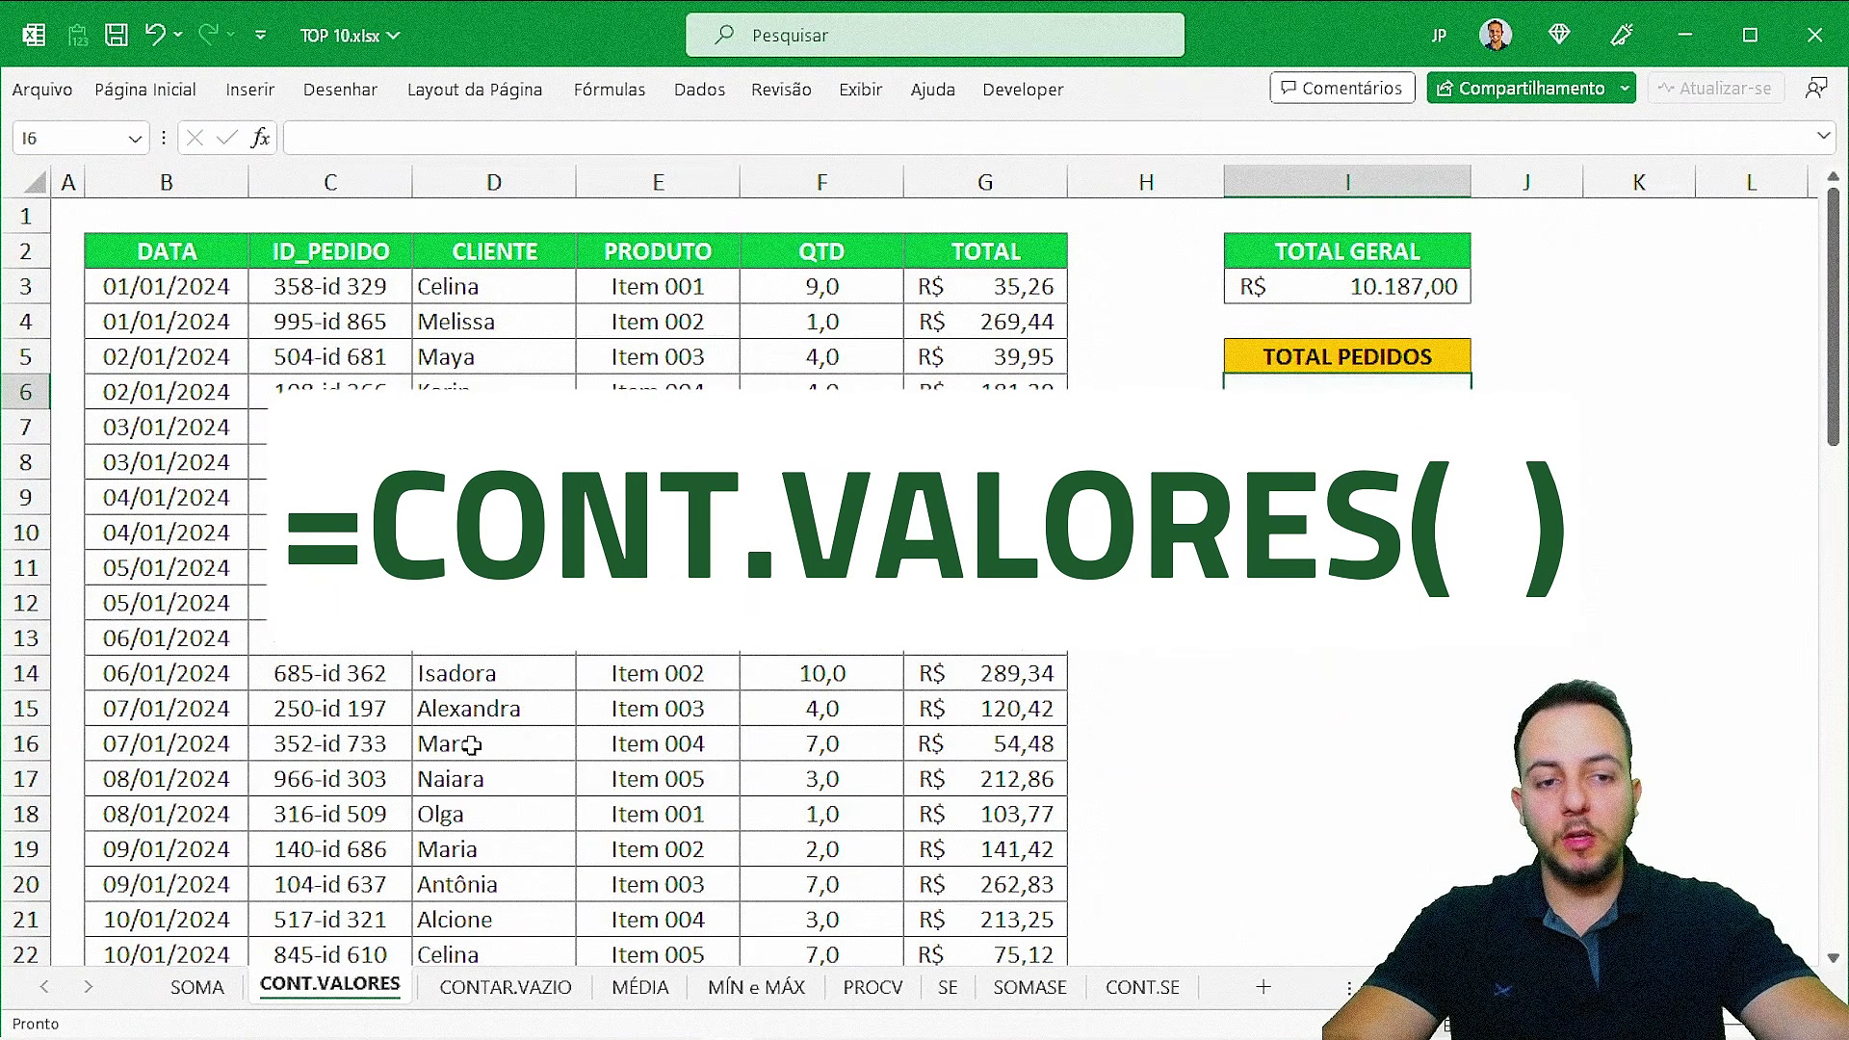
{"action": "left_click", "coordinate": [198, 988]}
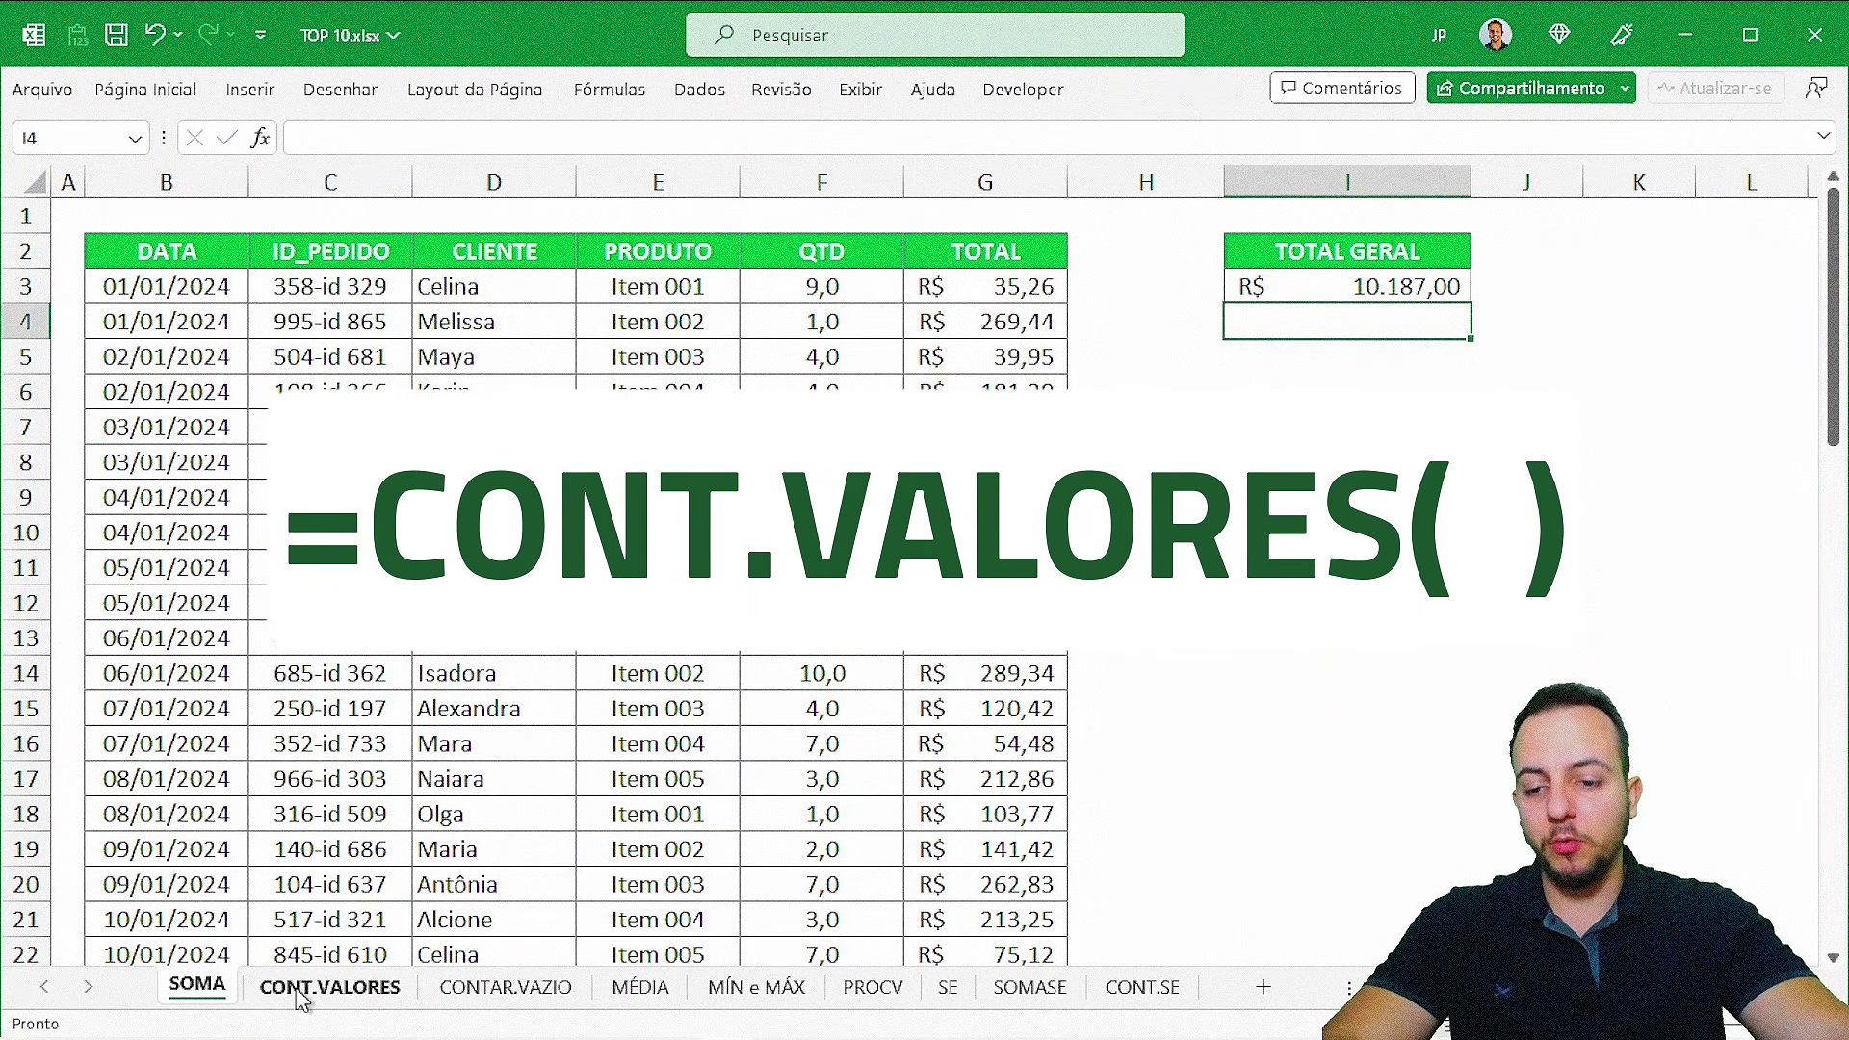
{"action": "left_click", "coordinate": [295, 989]}
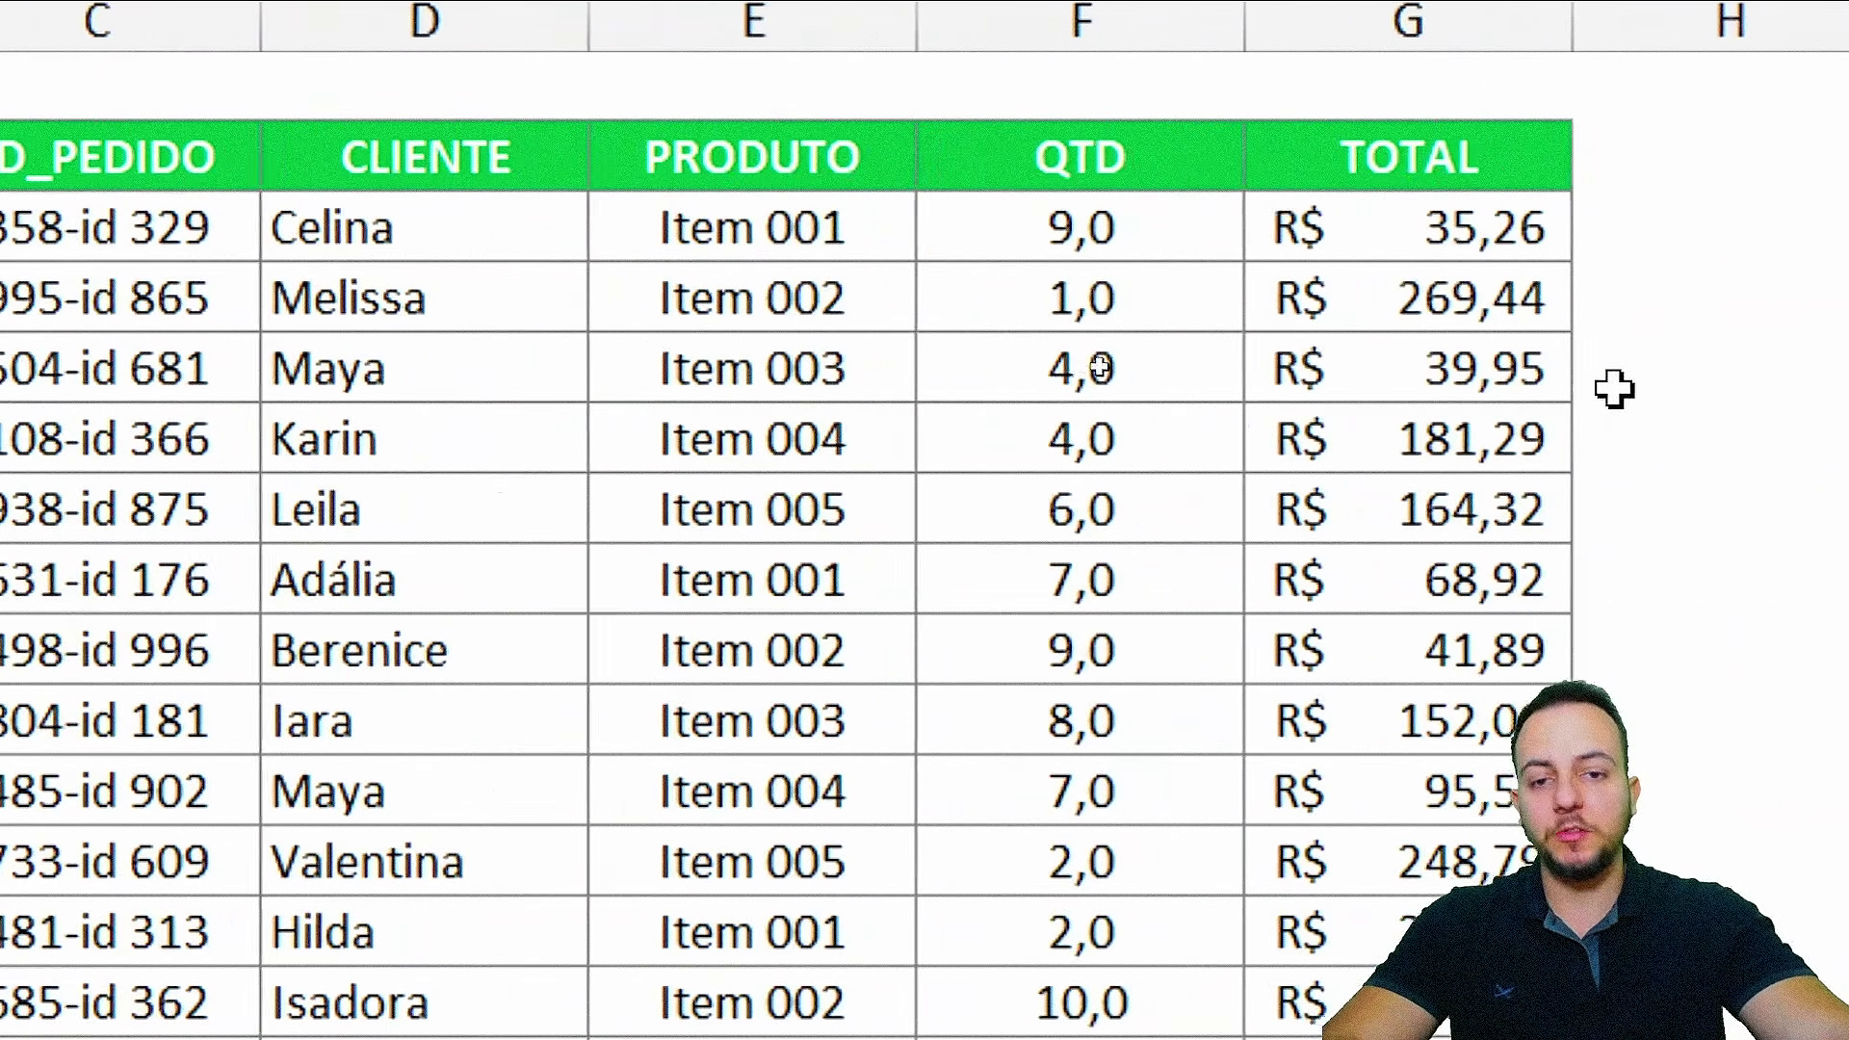
{"action": "key", "text": "ctrl+2"}
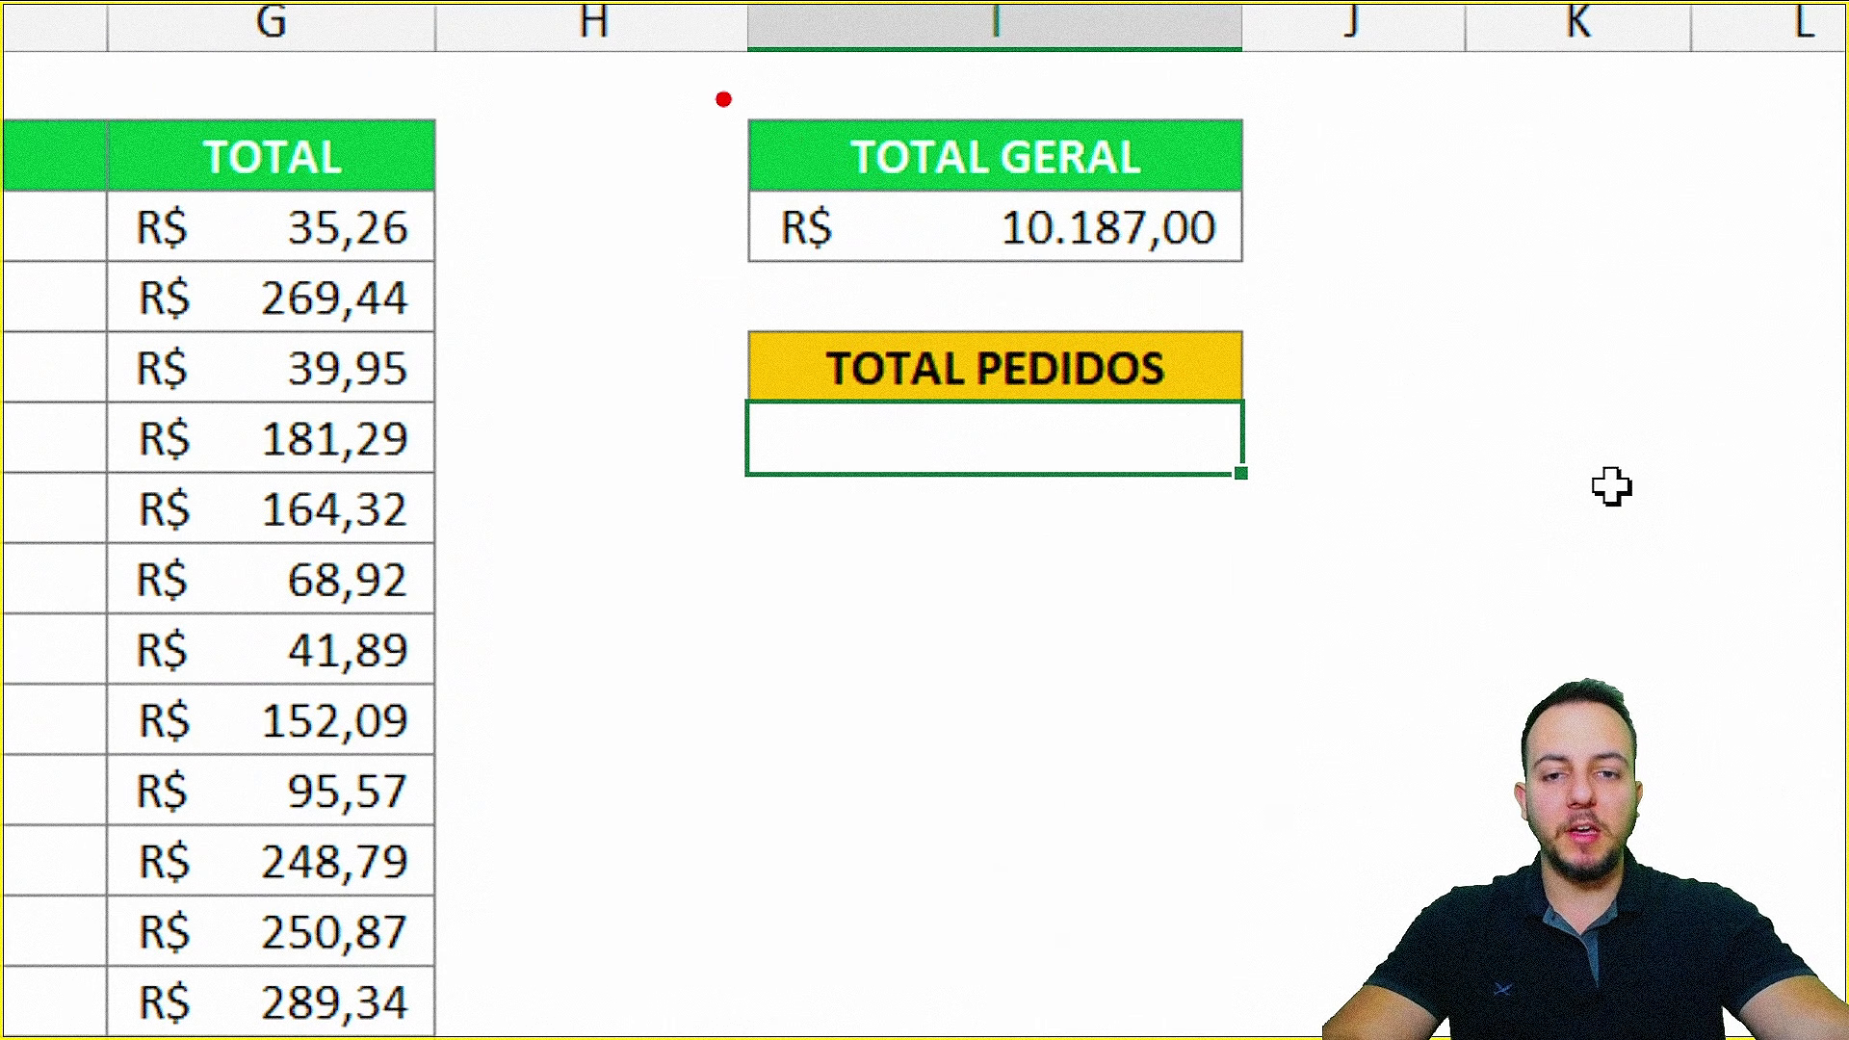
{"action": "mouse_move", "coordinate": [708, 94]}
{"action": "left_mouse_down"}
{"action": "mouse_move", "coordinate": [1297, 296]}
{"action": "mouse_move", "coordinate": [1623, 239]}
{"action": "left_mouse_up"}
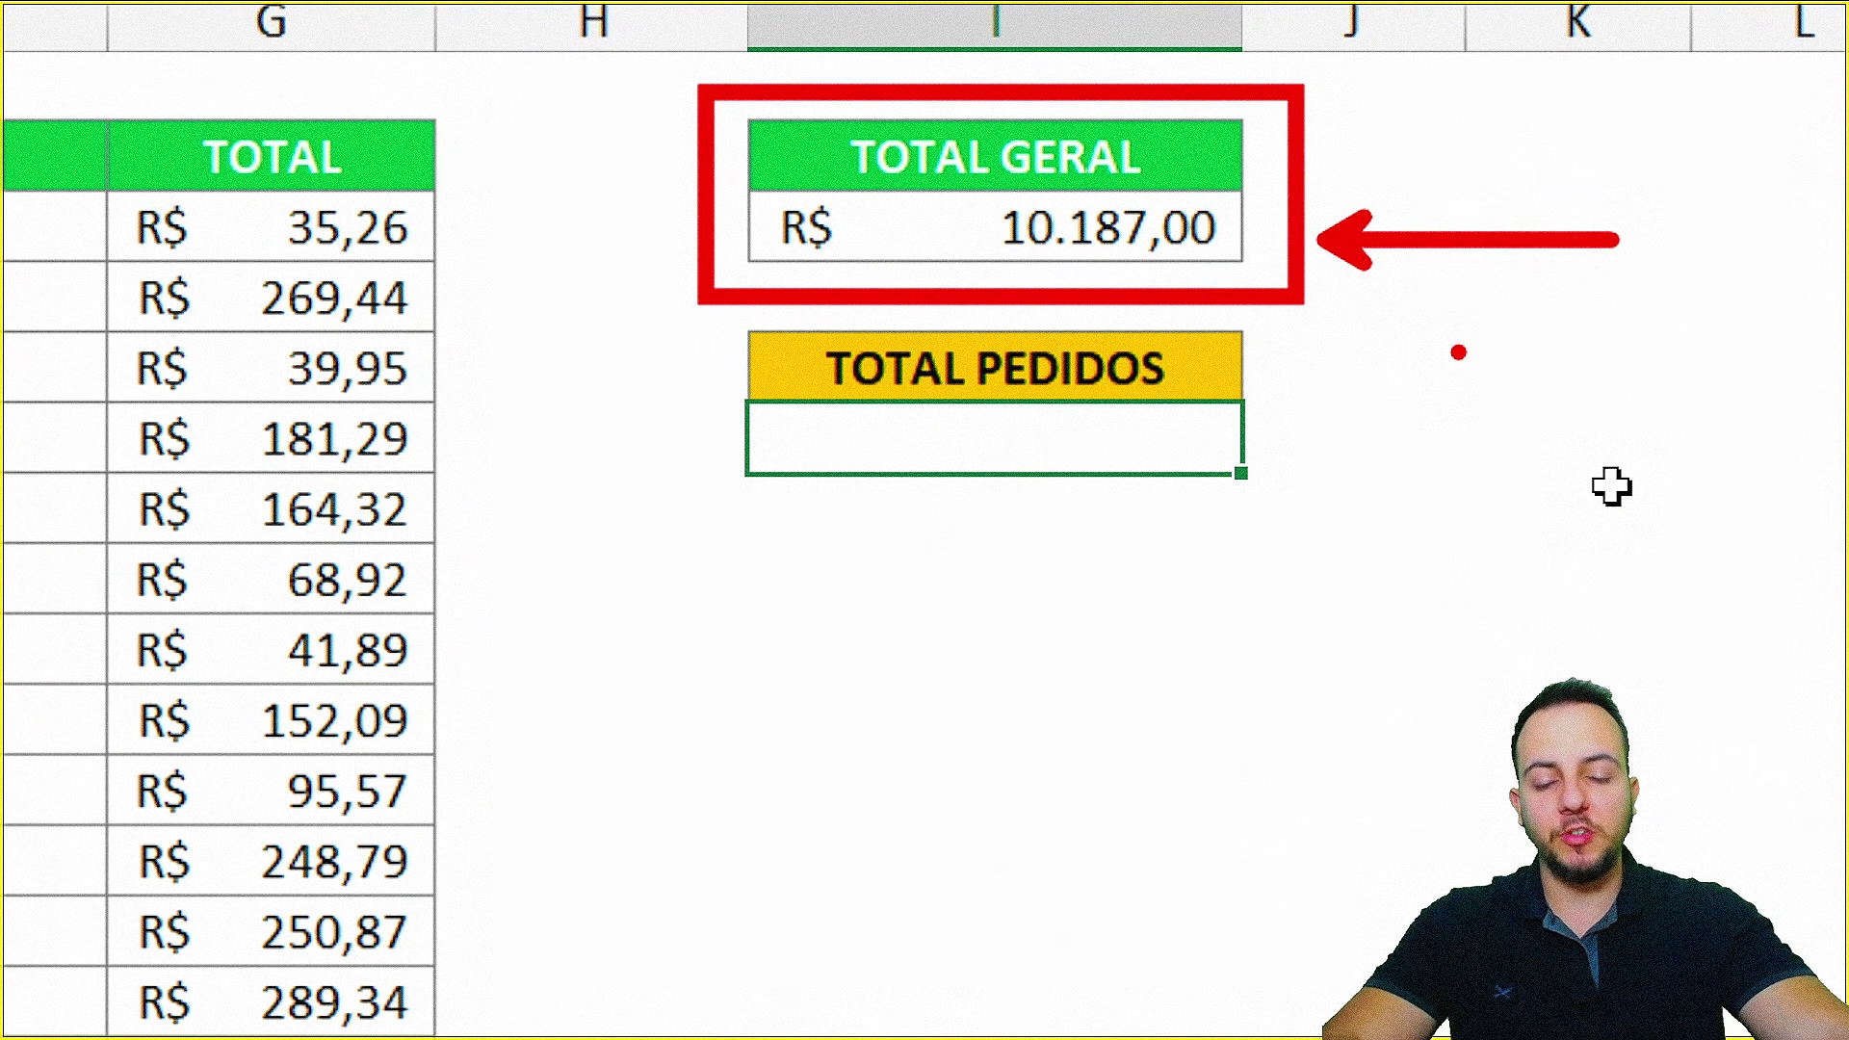
{"action": "key", "text": "ctrl+z"}
{"action": "key", "text": "ctrl+z"}
{"action": "mouse_move", "coordinate": [1131, 301]}
{"action": "left_mouse_down"}
{"action": "mouse_move", "coordinate": [846, 291]}
{"action": "mouse_move", "coordinate": [1125, 311]}
{"action": "mouse_move", "coordinate": [1043, 293]}
{"action": "mouse_move", "coordinate": [920, 460]}
{"action": "mouse_move", "coordinate": [1192, 356]}
{"action": "mouse_move", "coordinate": [1182, 302]}
{"action": "mouse_move", "coordinate": [1341, 269]}
{"action": "left_mouse_up"}
{"action": "key", "text": "ctrl+z"}
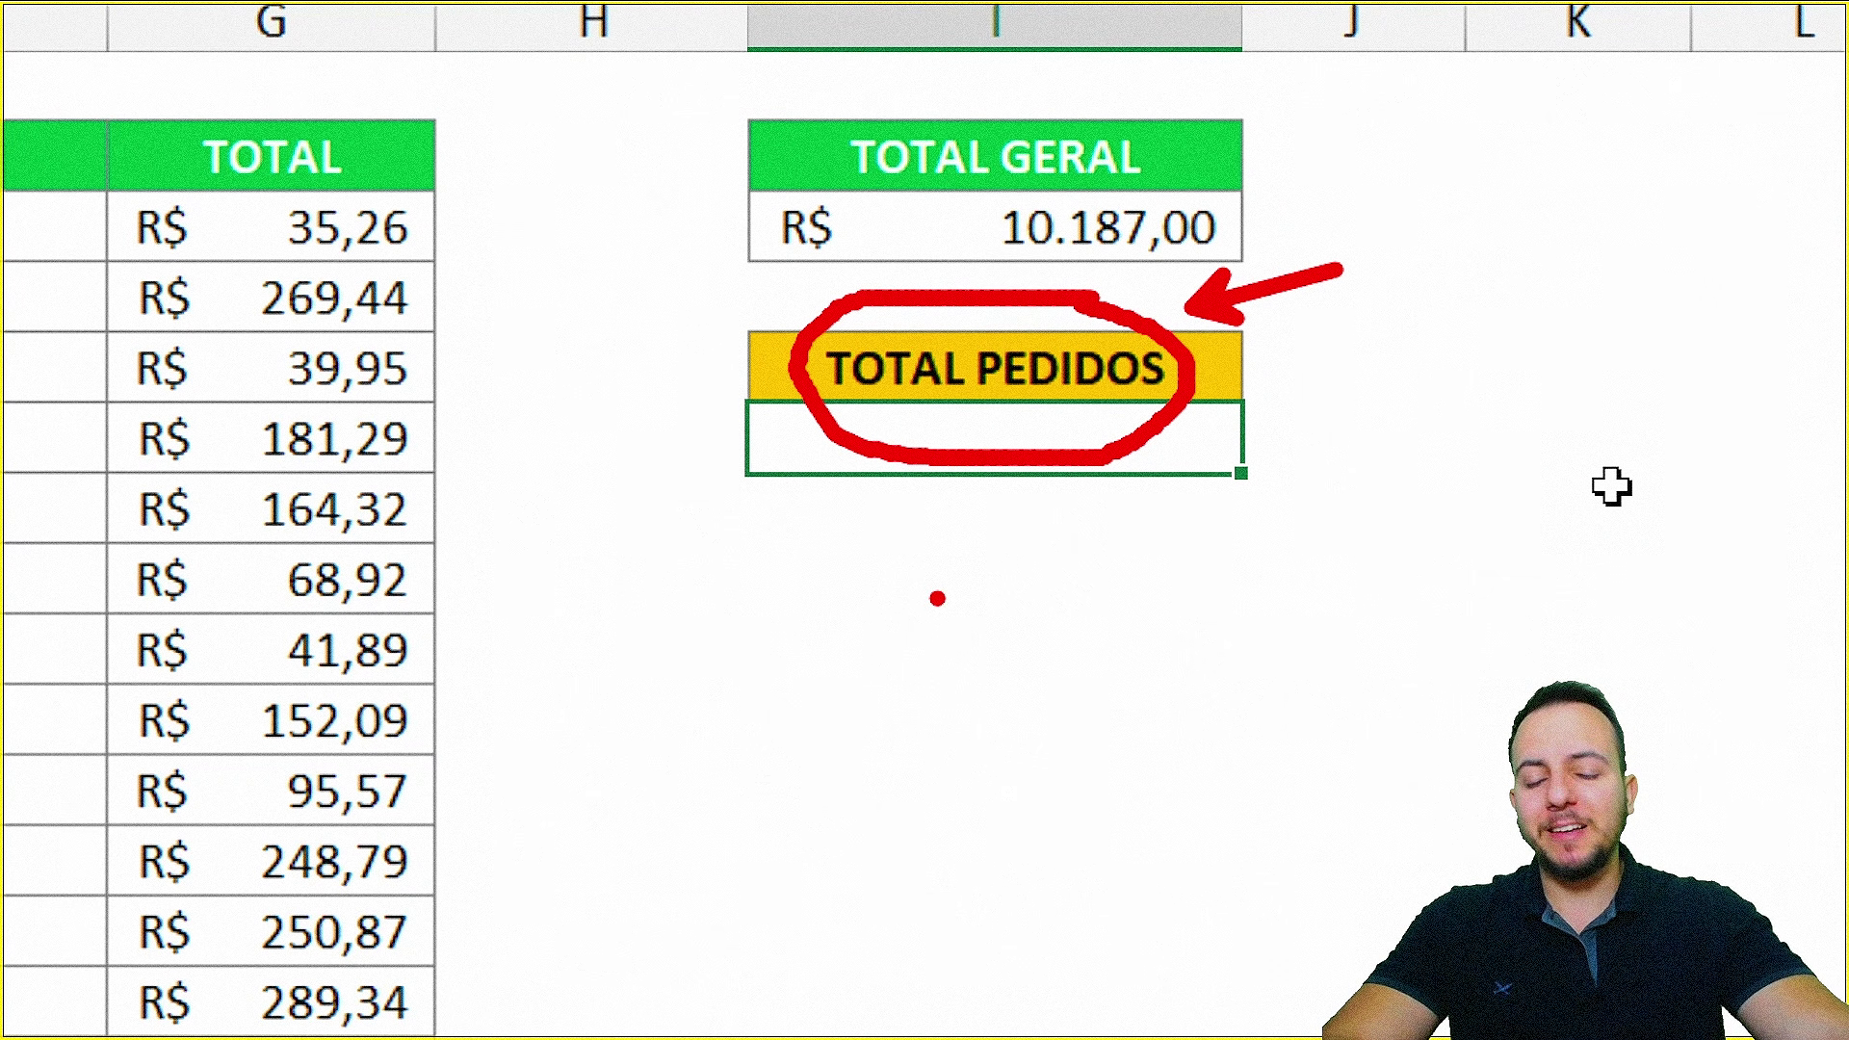
{"action": "key", "text": "Escape"}
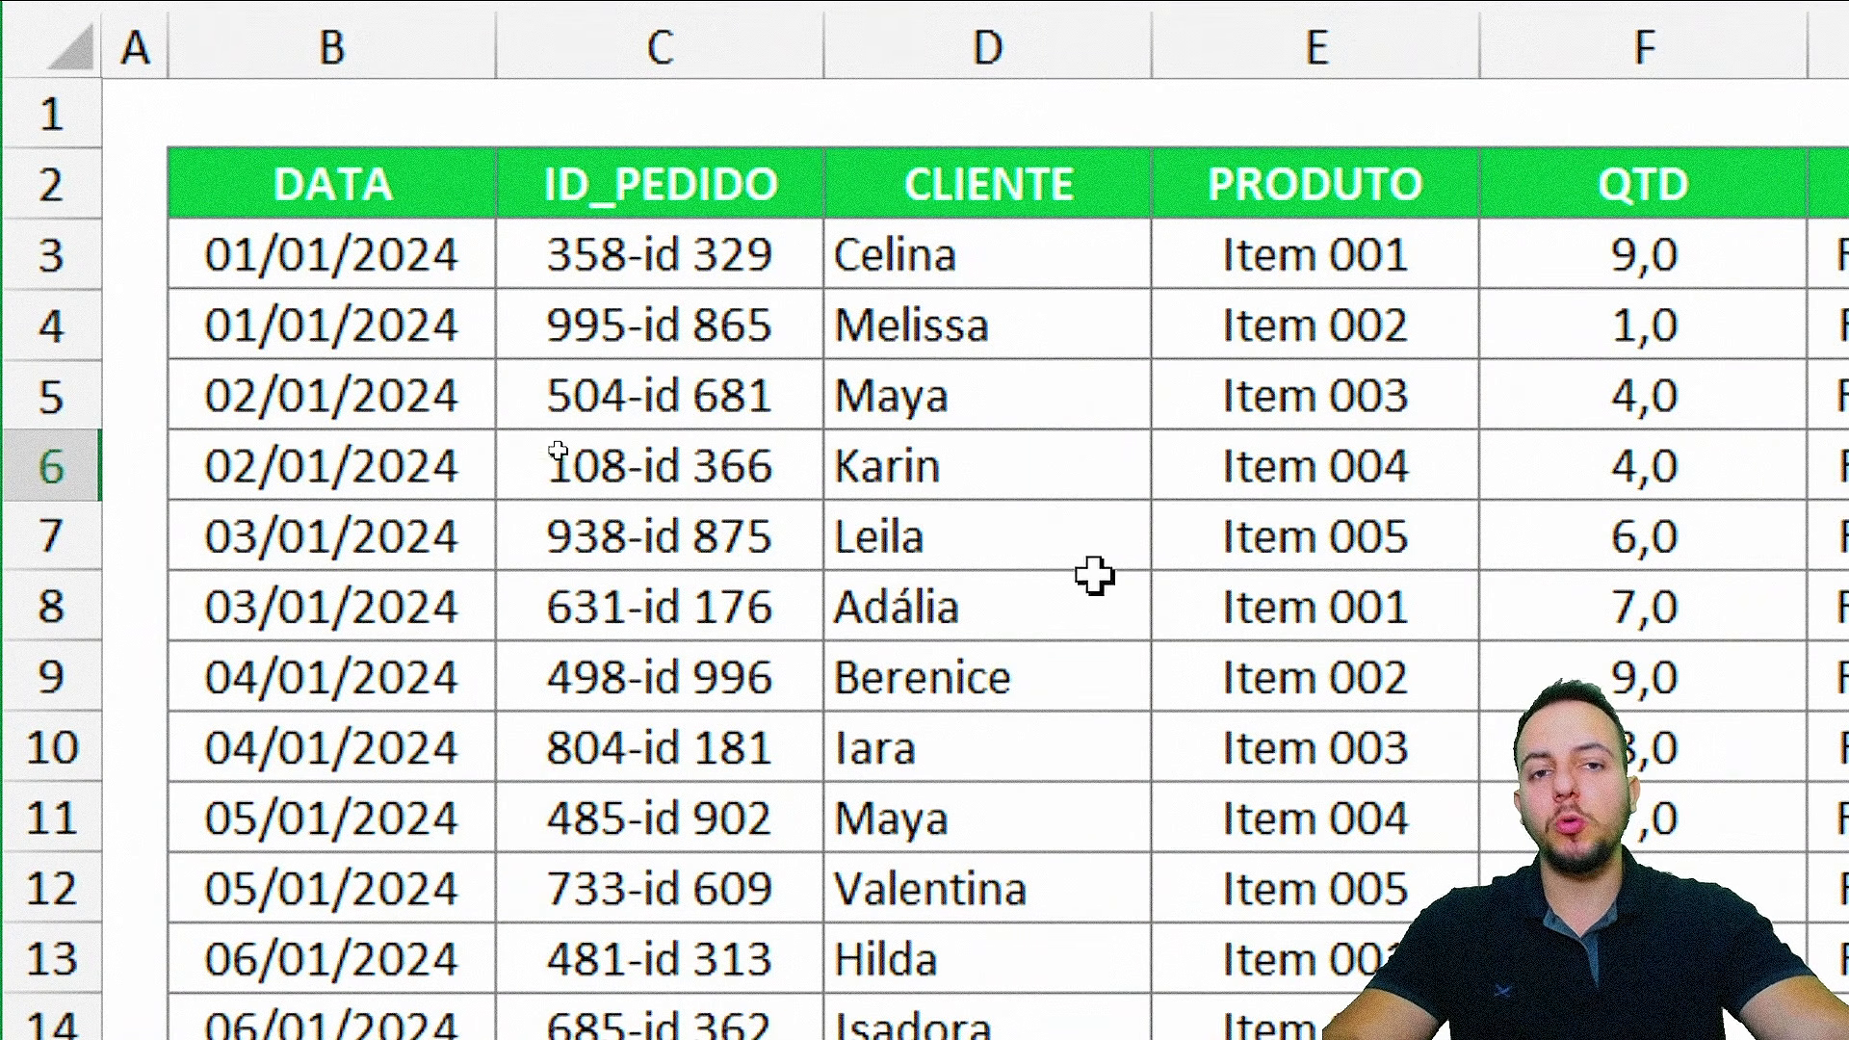
- Examine the individual order rows 3 to 5, one row per order, in the ID_PEDIDO table
{"action": "left_click", "coordinate": [748, 254]}
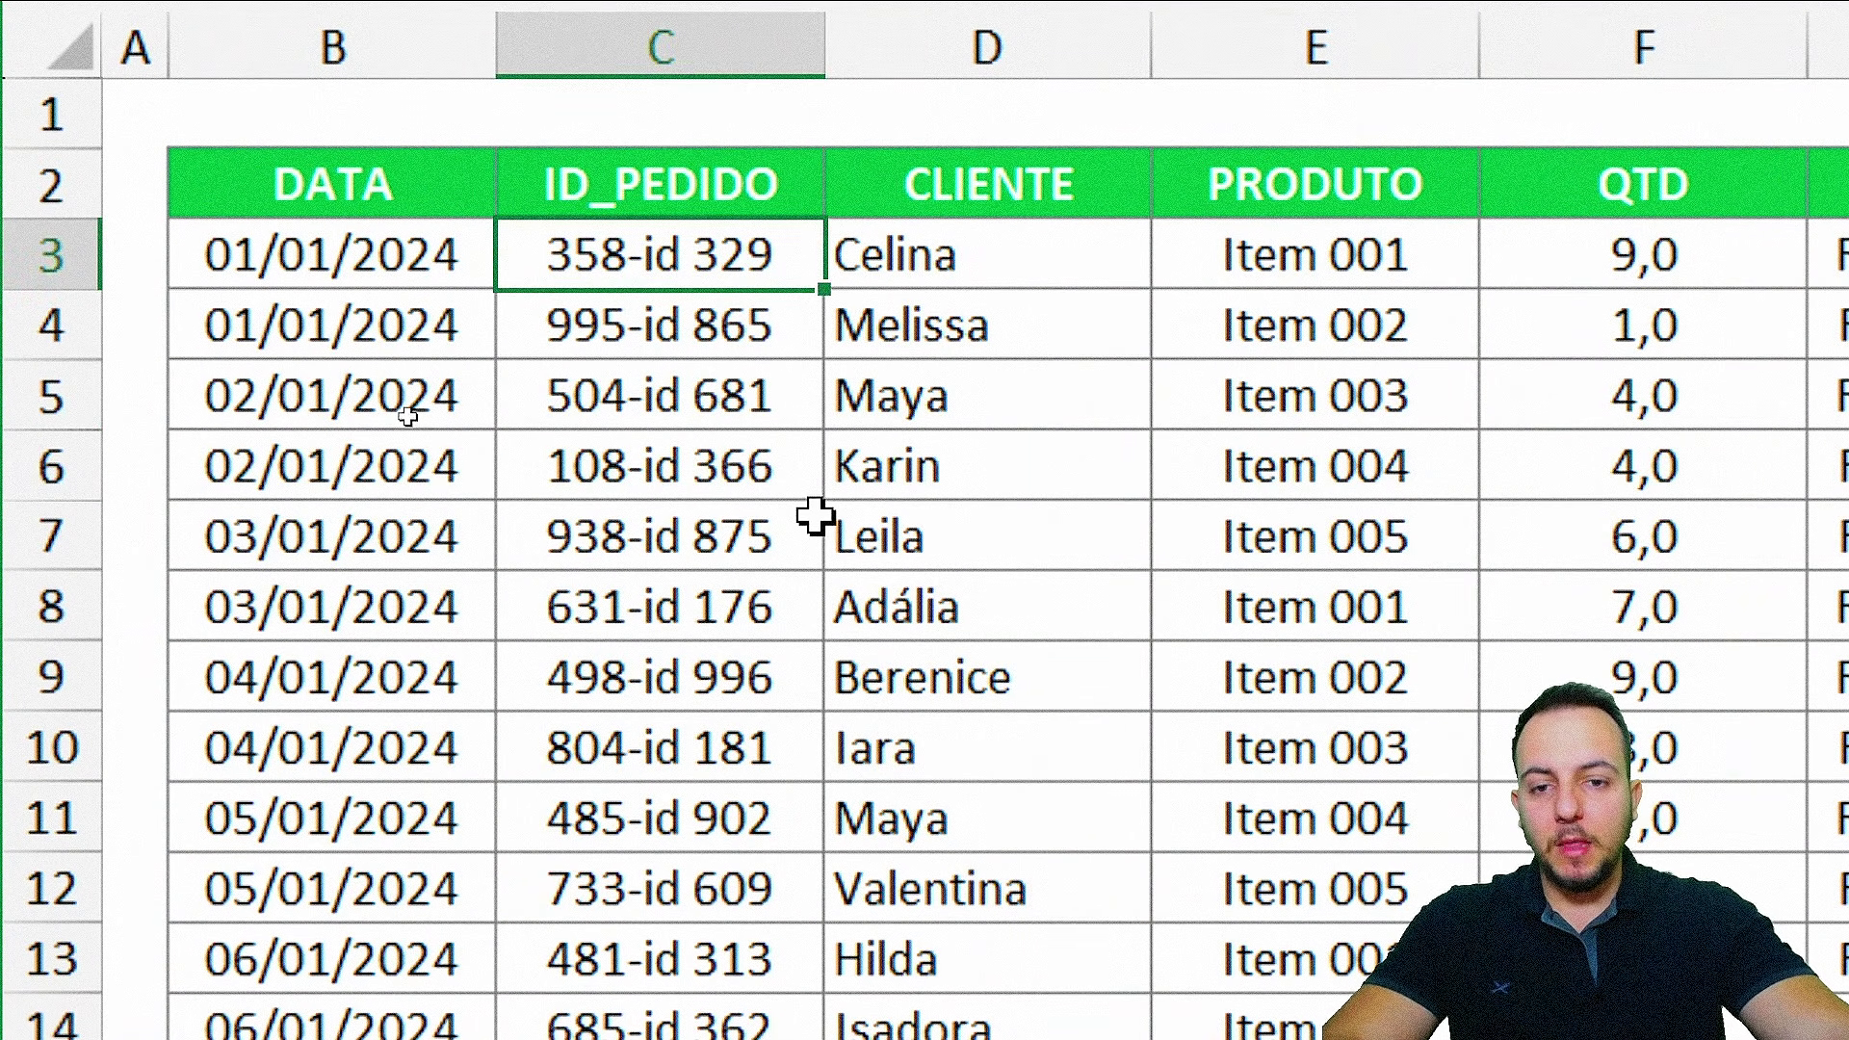
{"action": "key", "text": "shift+space"}
{"action": "left_click", "coordinate": [776, 353]}
{"action": "key", "text": "shift+space"}
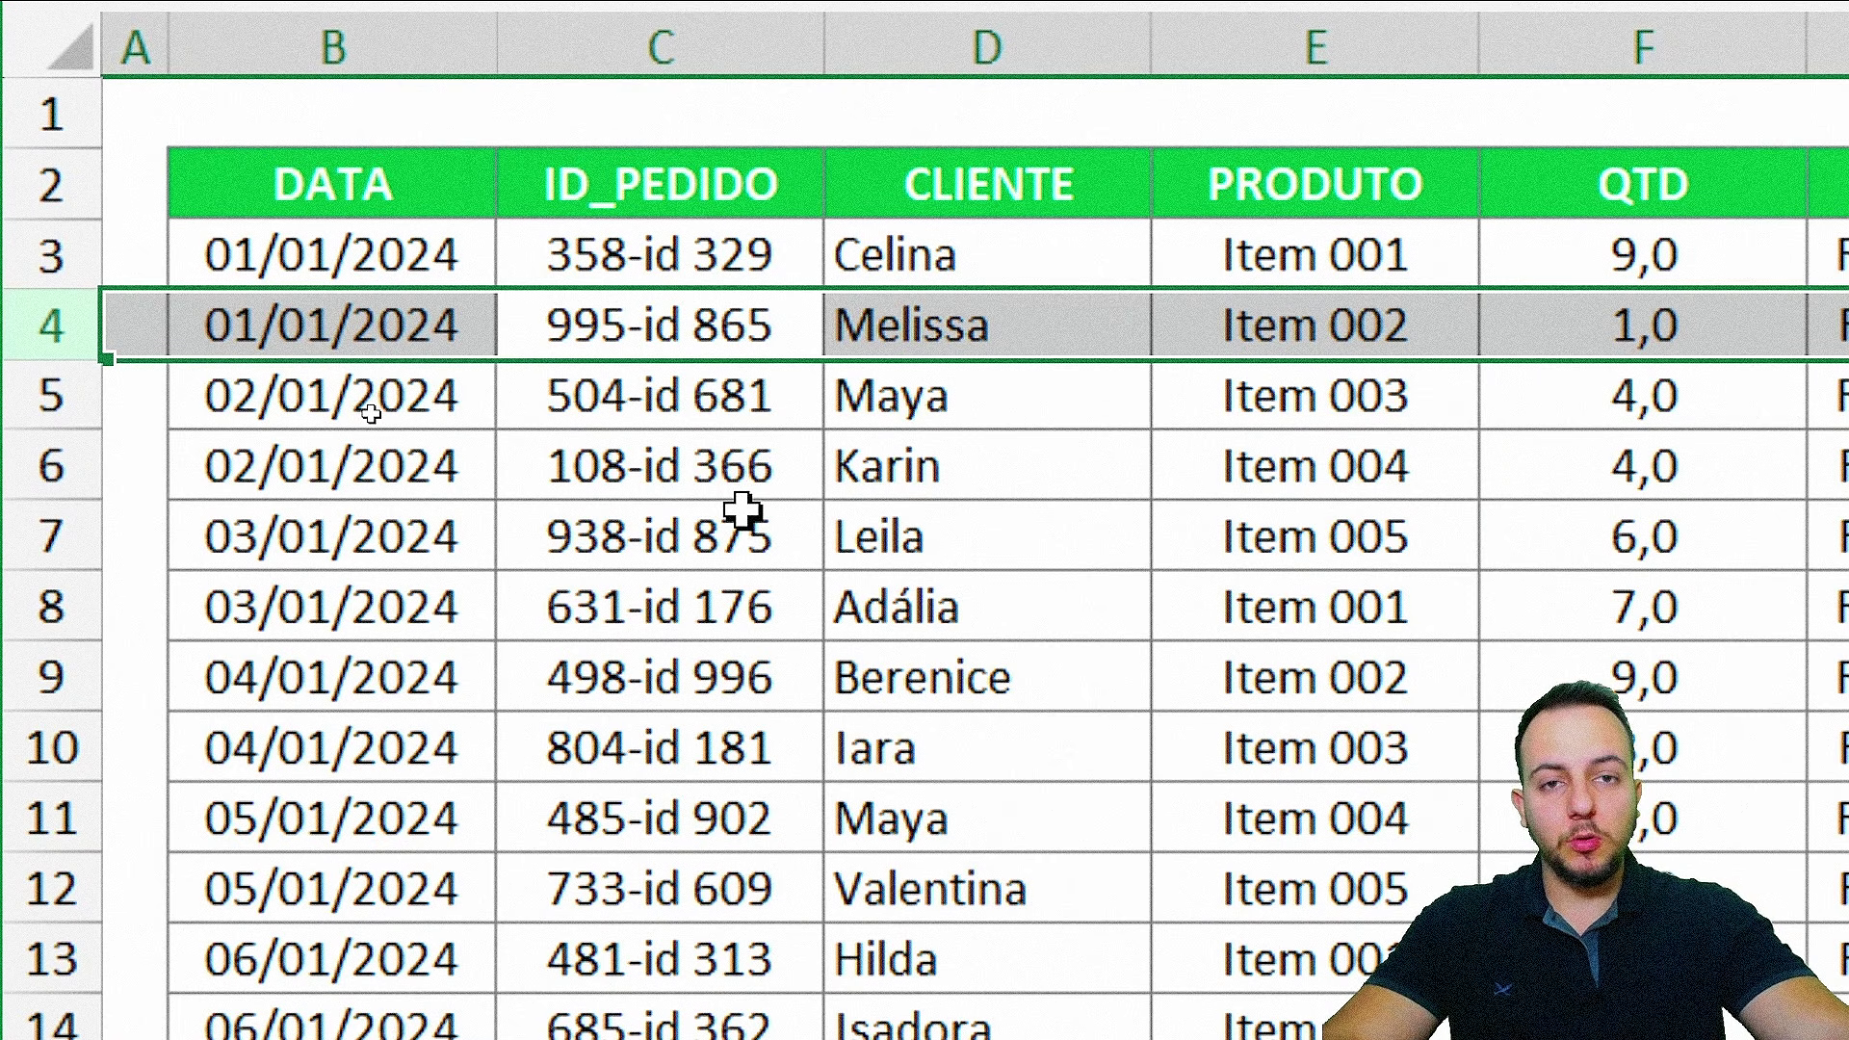
{"action": "left_click", "coordinate": [776, 395]}
{"action": "key", "text": "shift+space"}
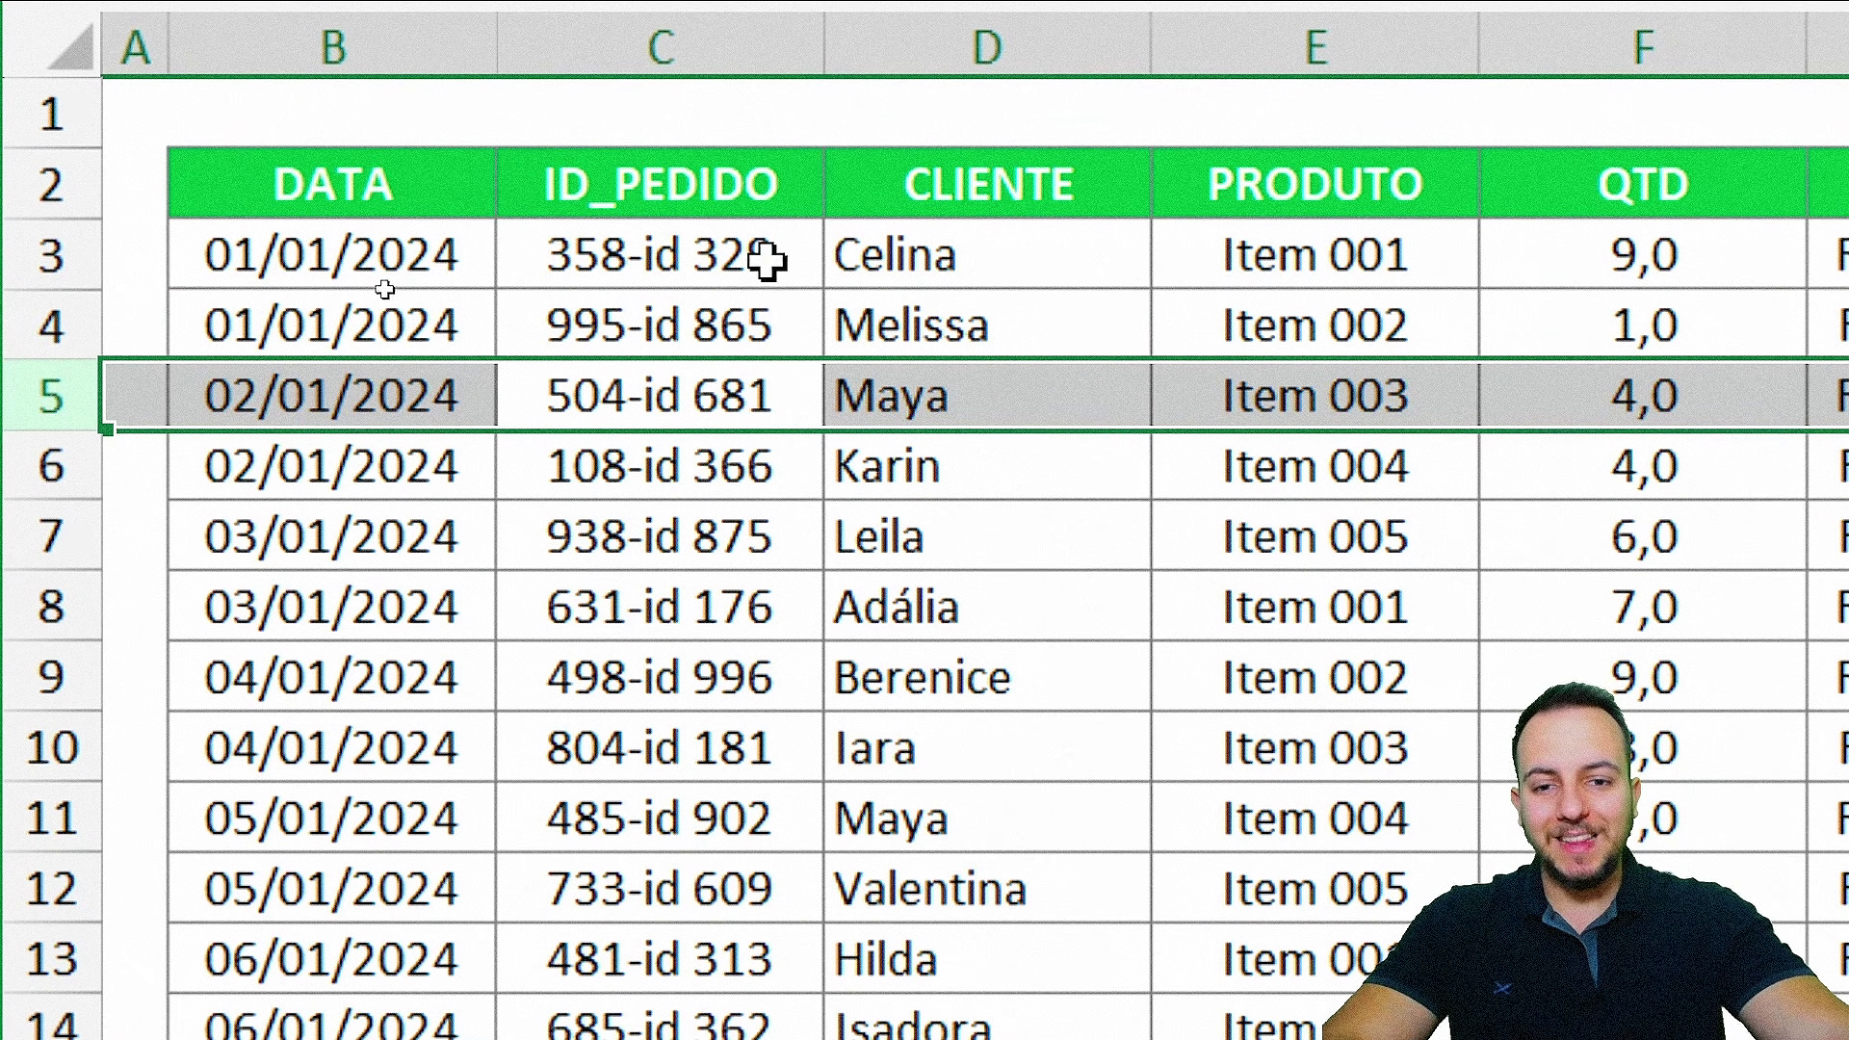
{"action": "left_click", "coordinate": [388, 256]}
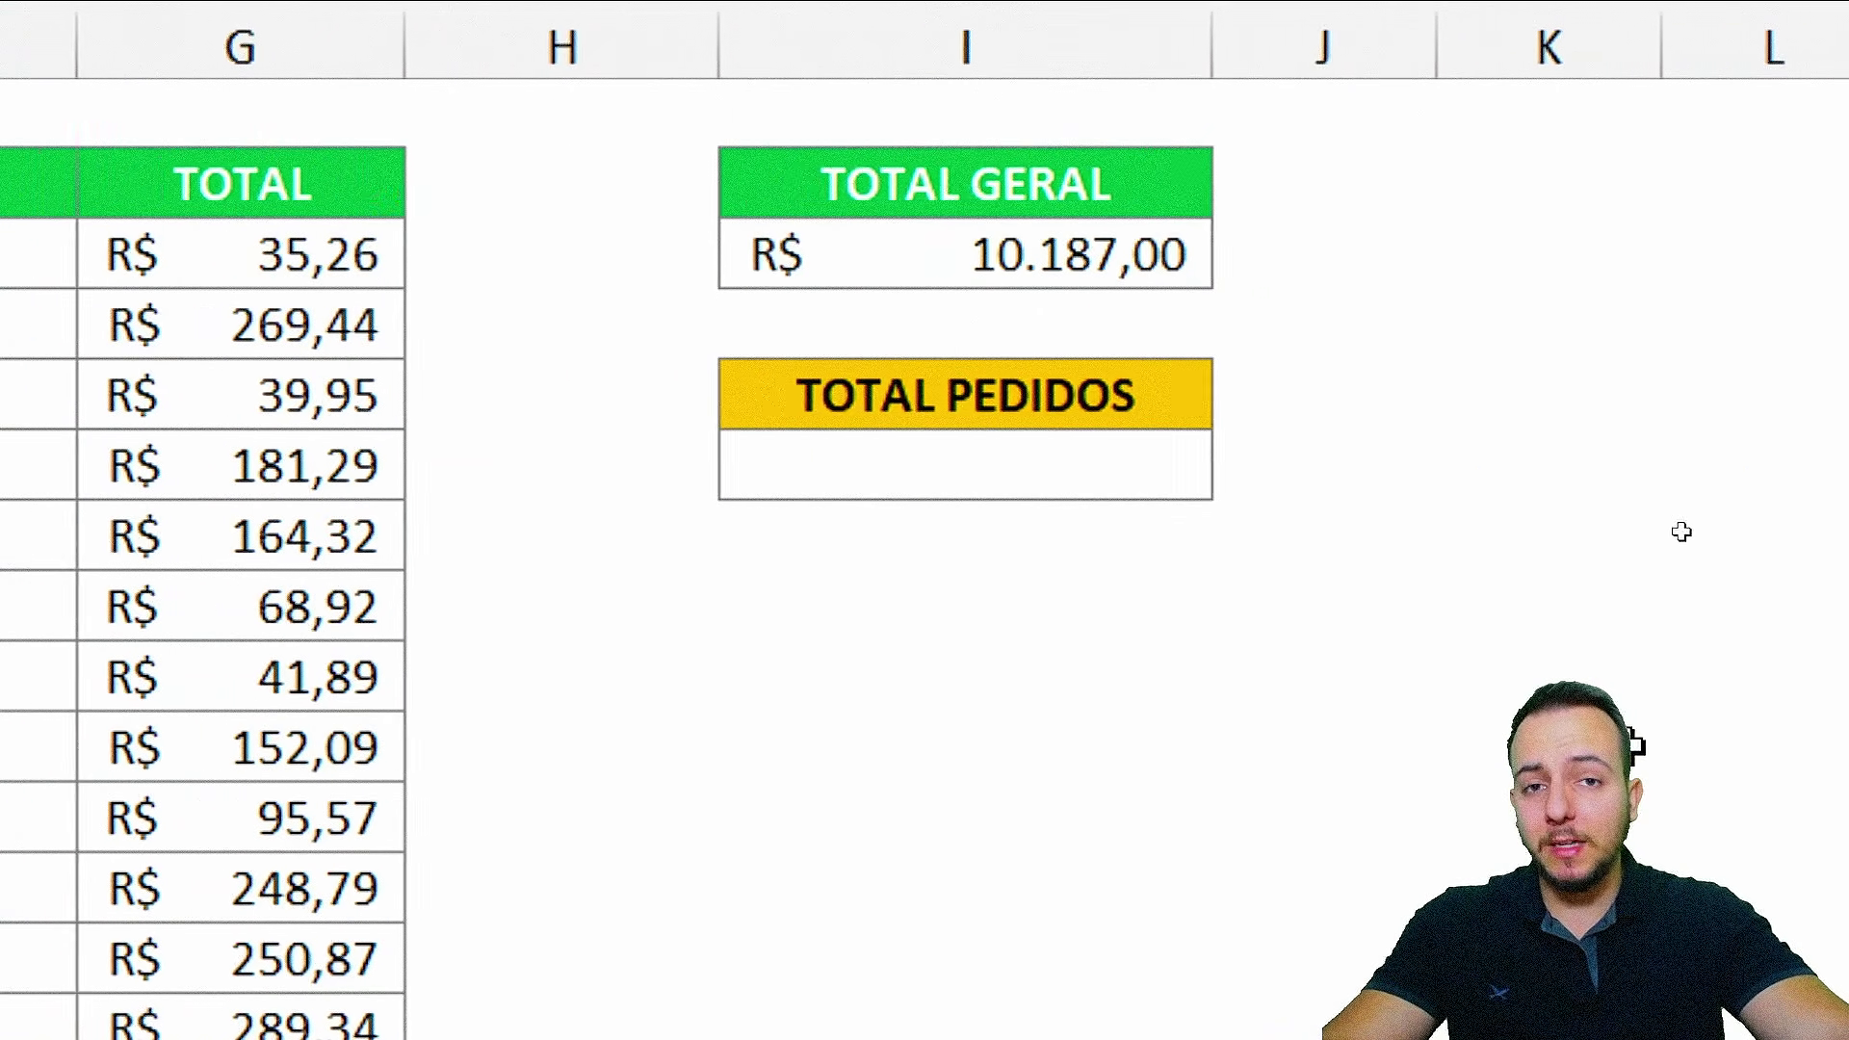
- Count the orders in cell I6 under TOTAL PEDIDOS with a CONT.VALORES formula over the ID_PEDIDO range C3:C64
{"action": "left_click", "coordinate": [1058, 463]}
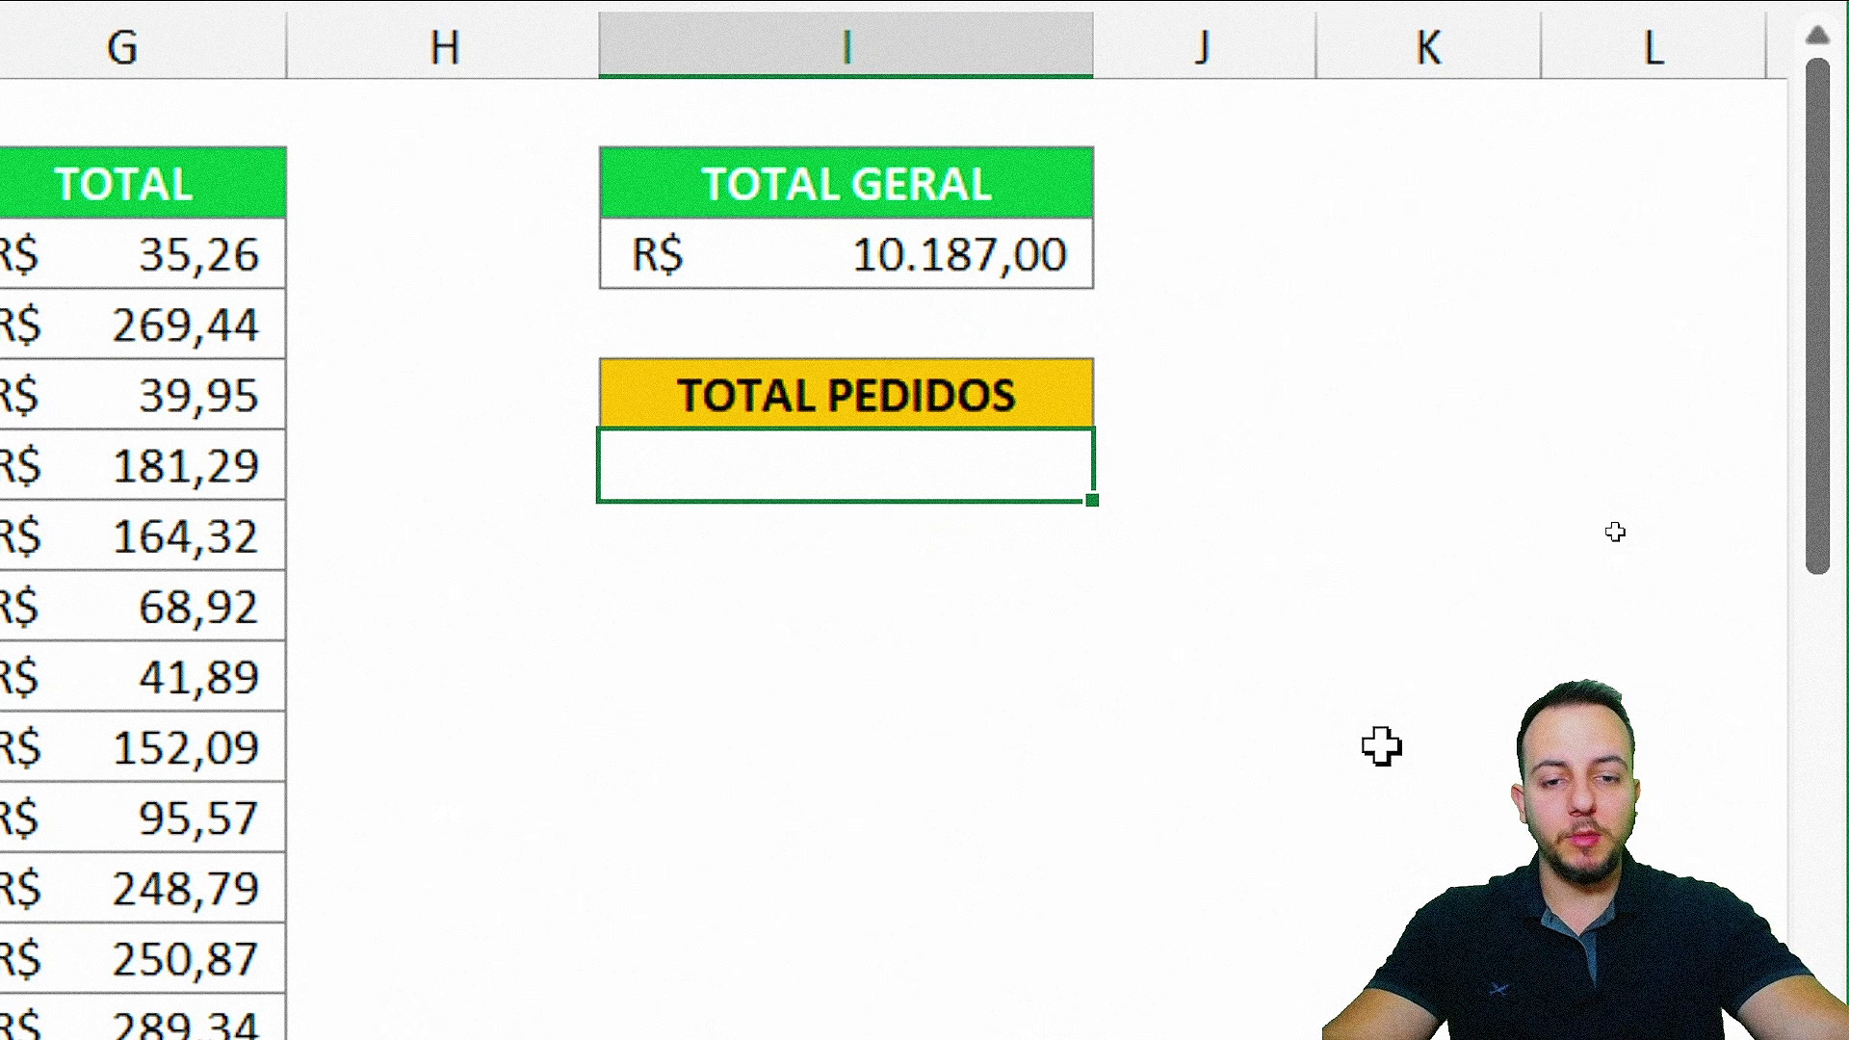
{"action": "type", "text": "="}
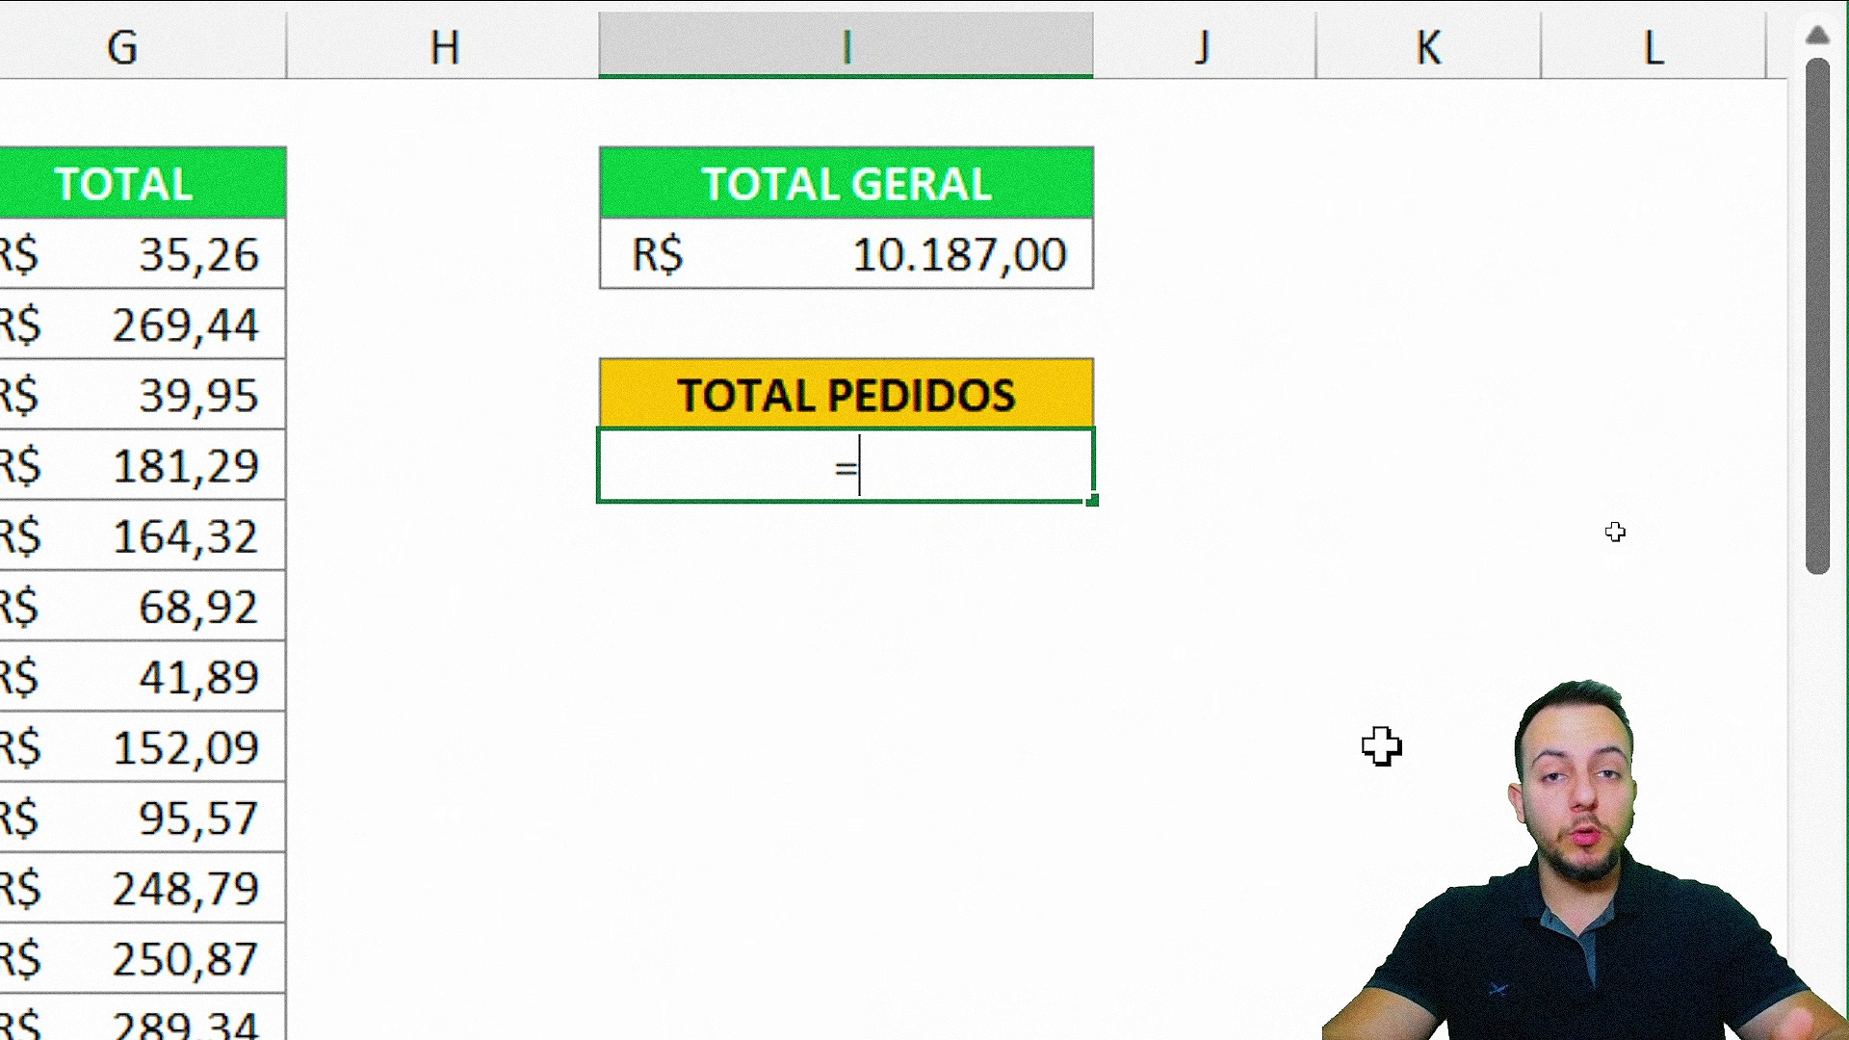
{"action": "type", "text": "cont"}
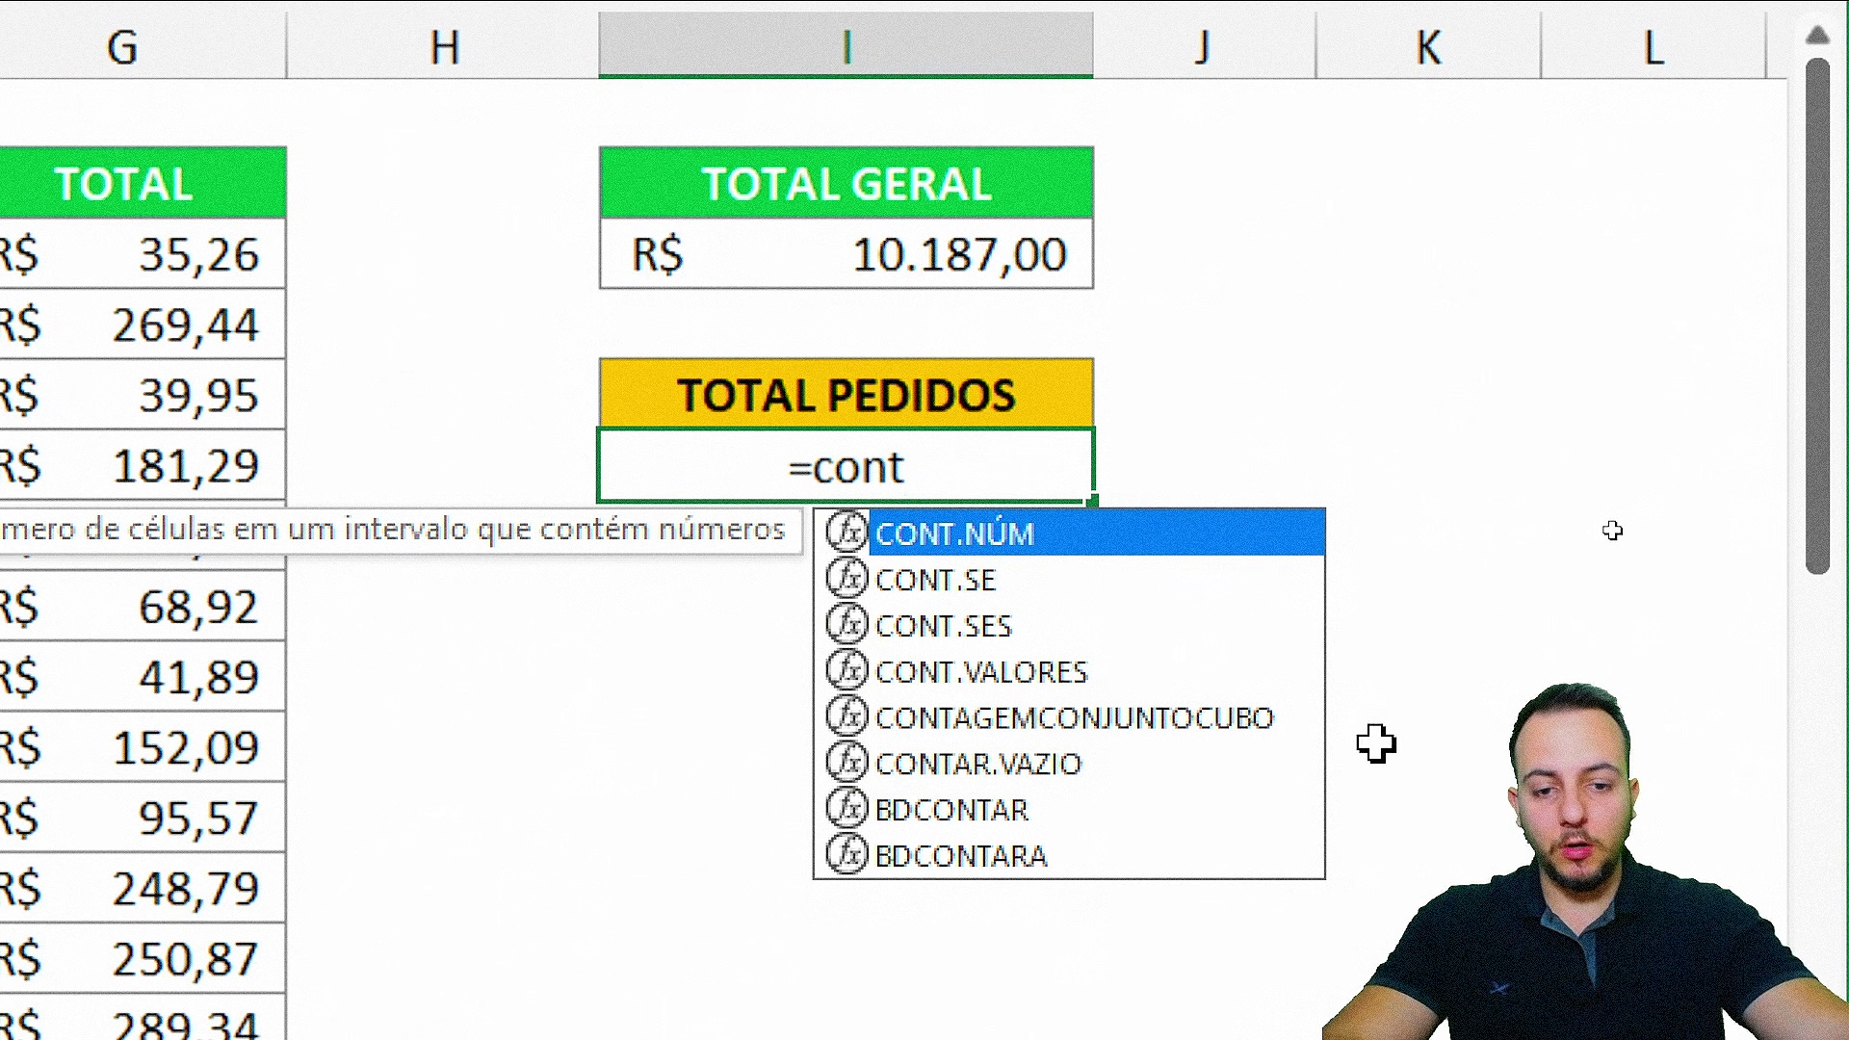
{"action": "left_click", "coordinate": [997, 680]}
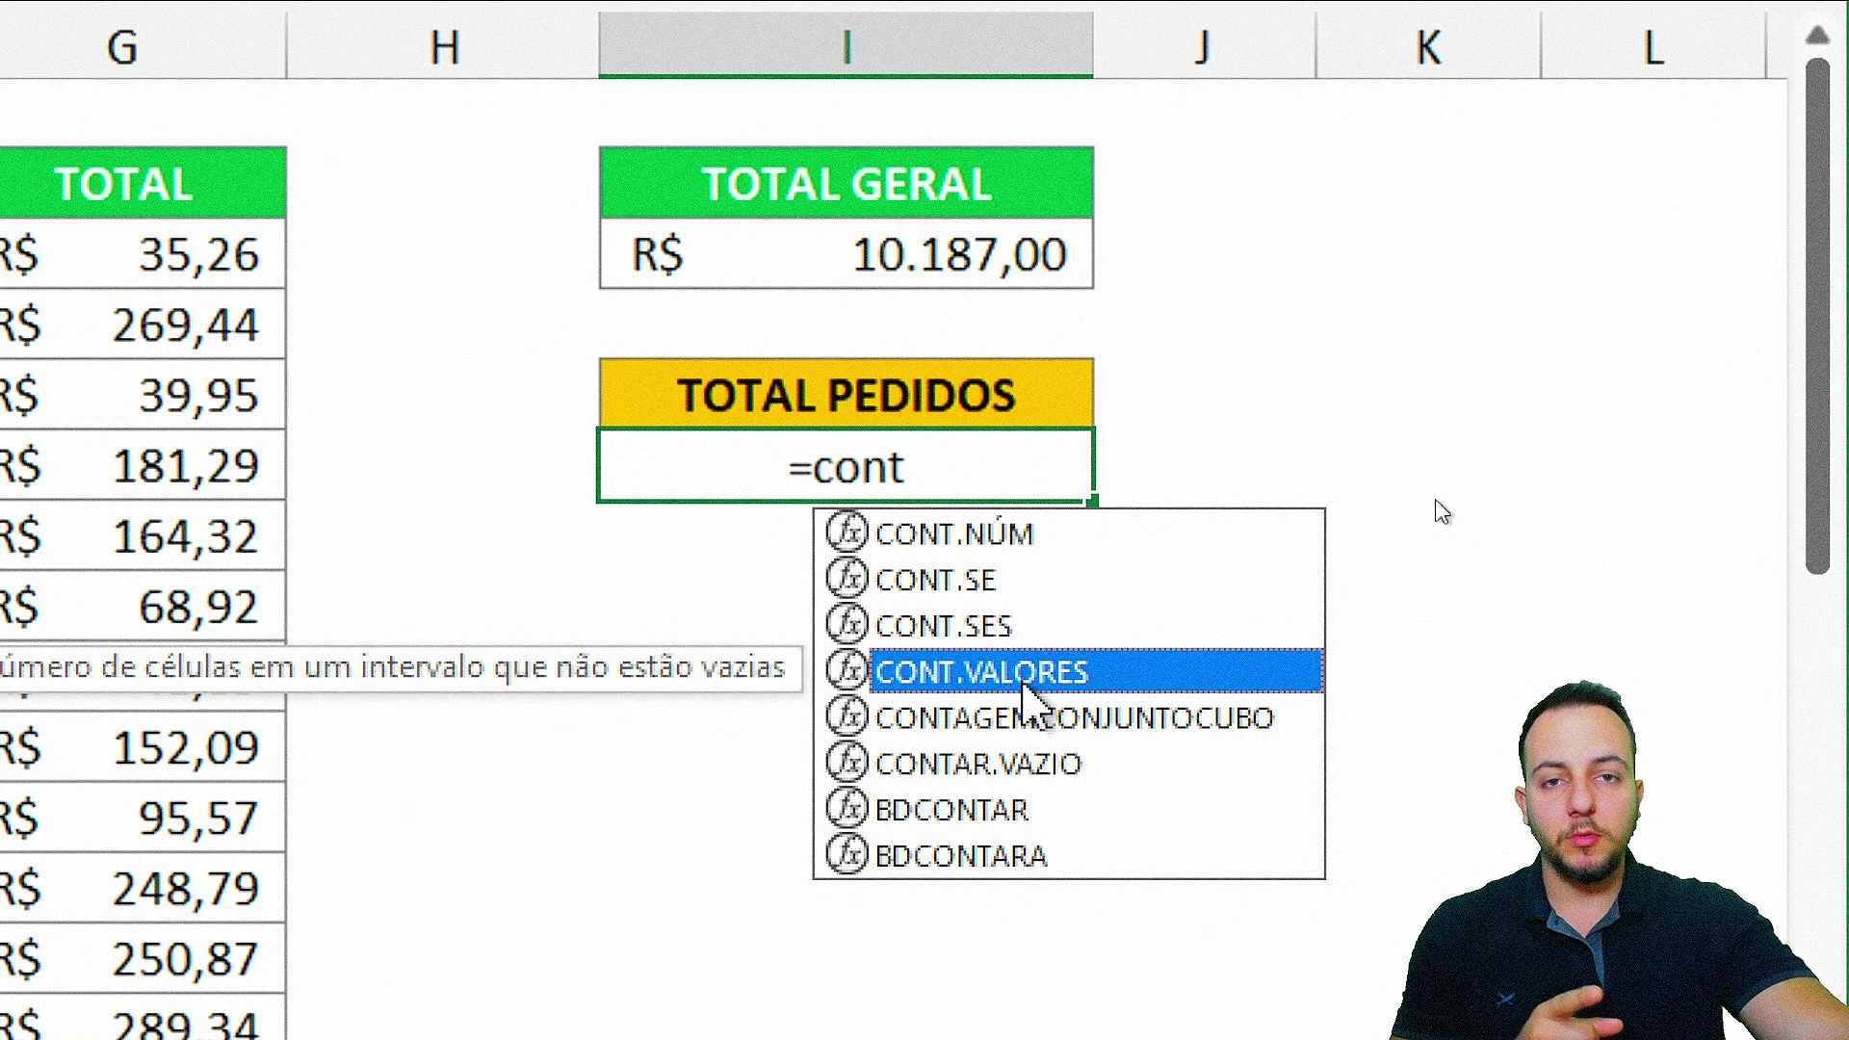
{"action": "double_click", "coordinate": [980, 679]}
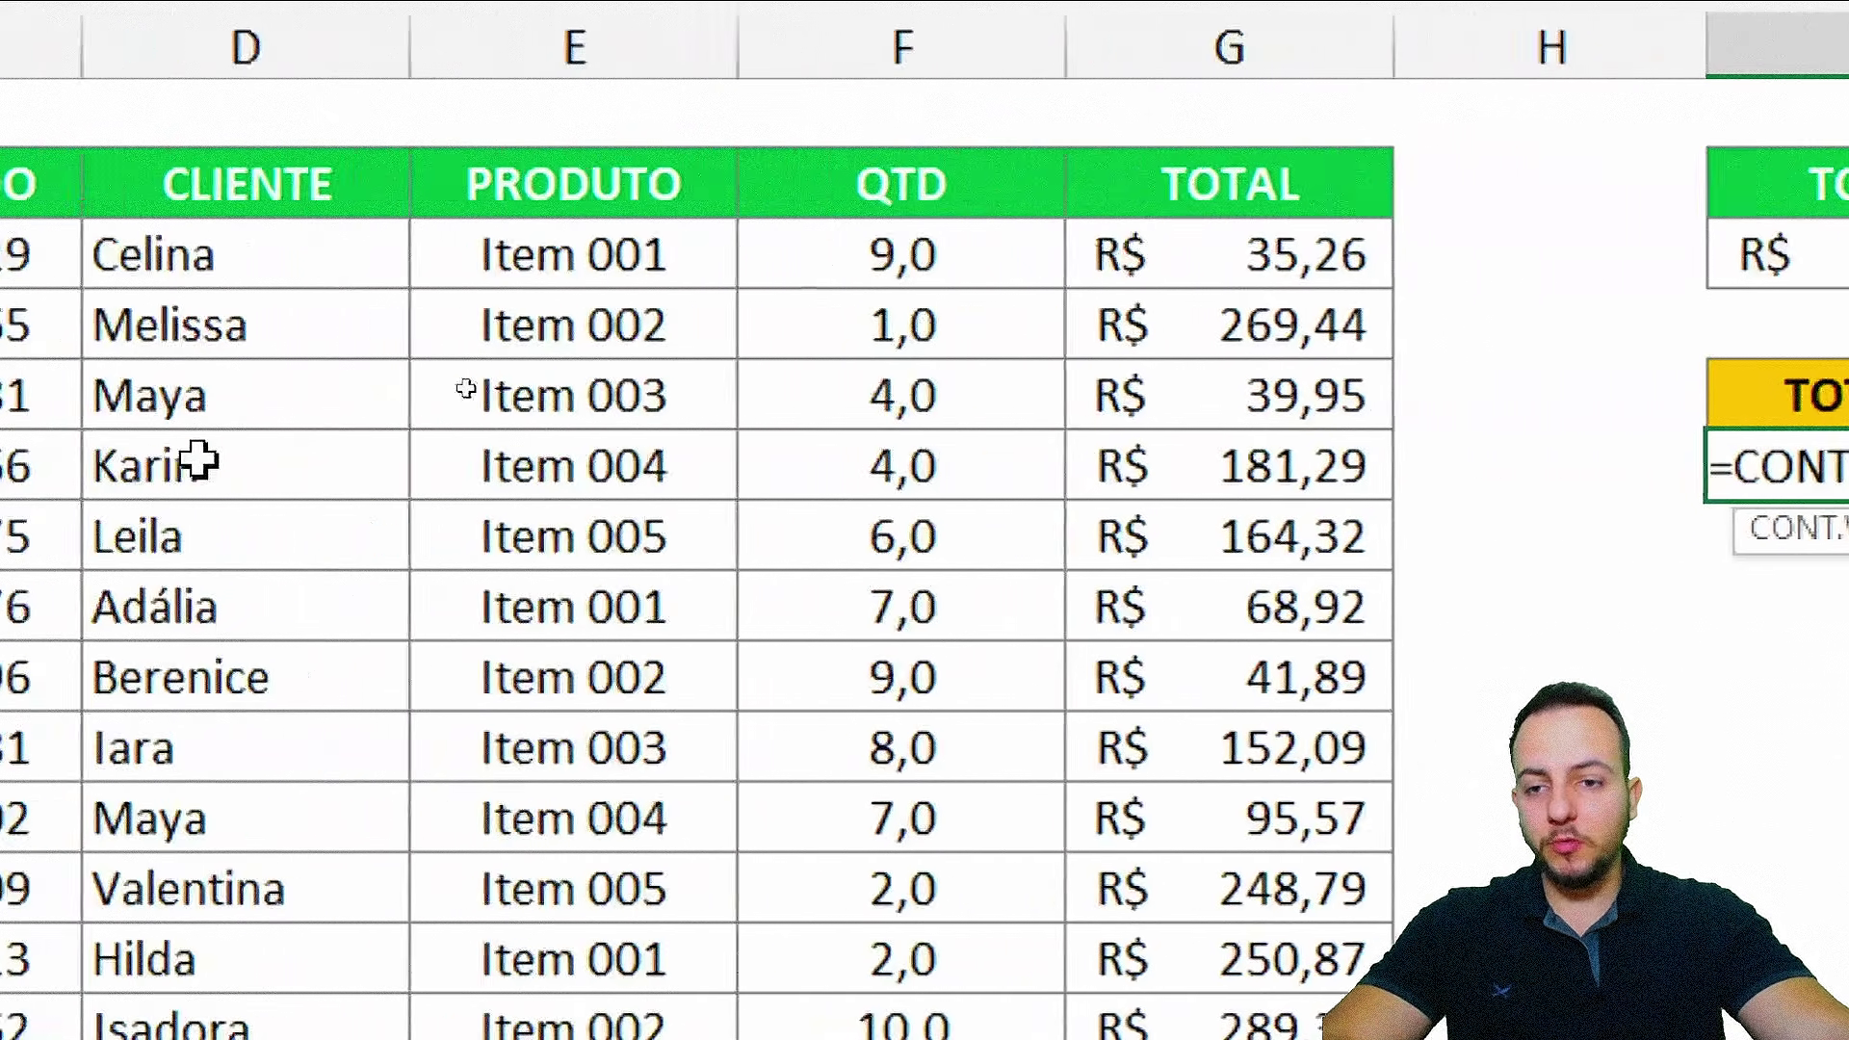
{"action": "left_click_drag", "start_coordinate": [737, 274], "coordinate": [723, 658]}
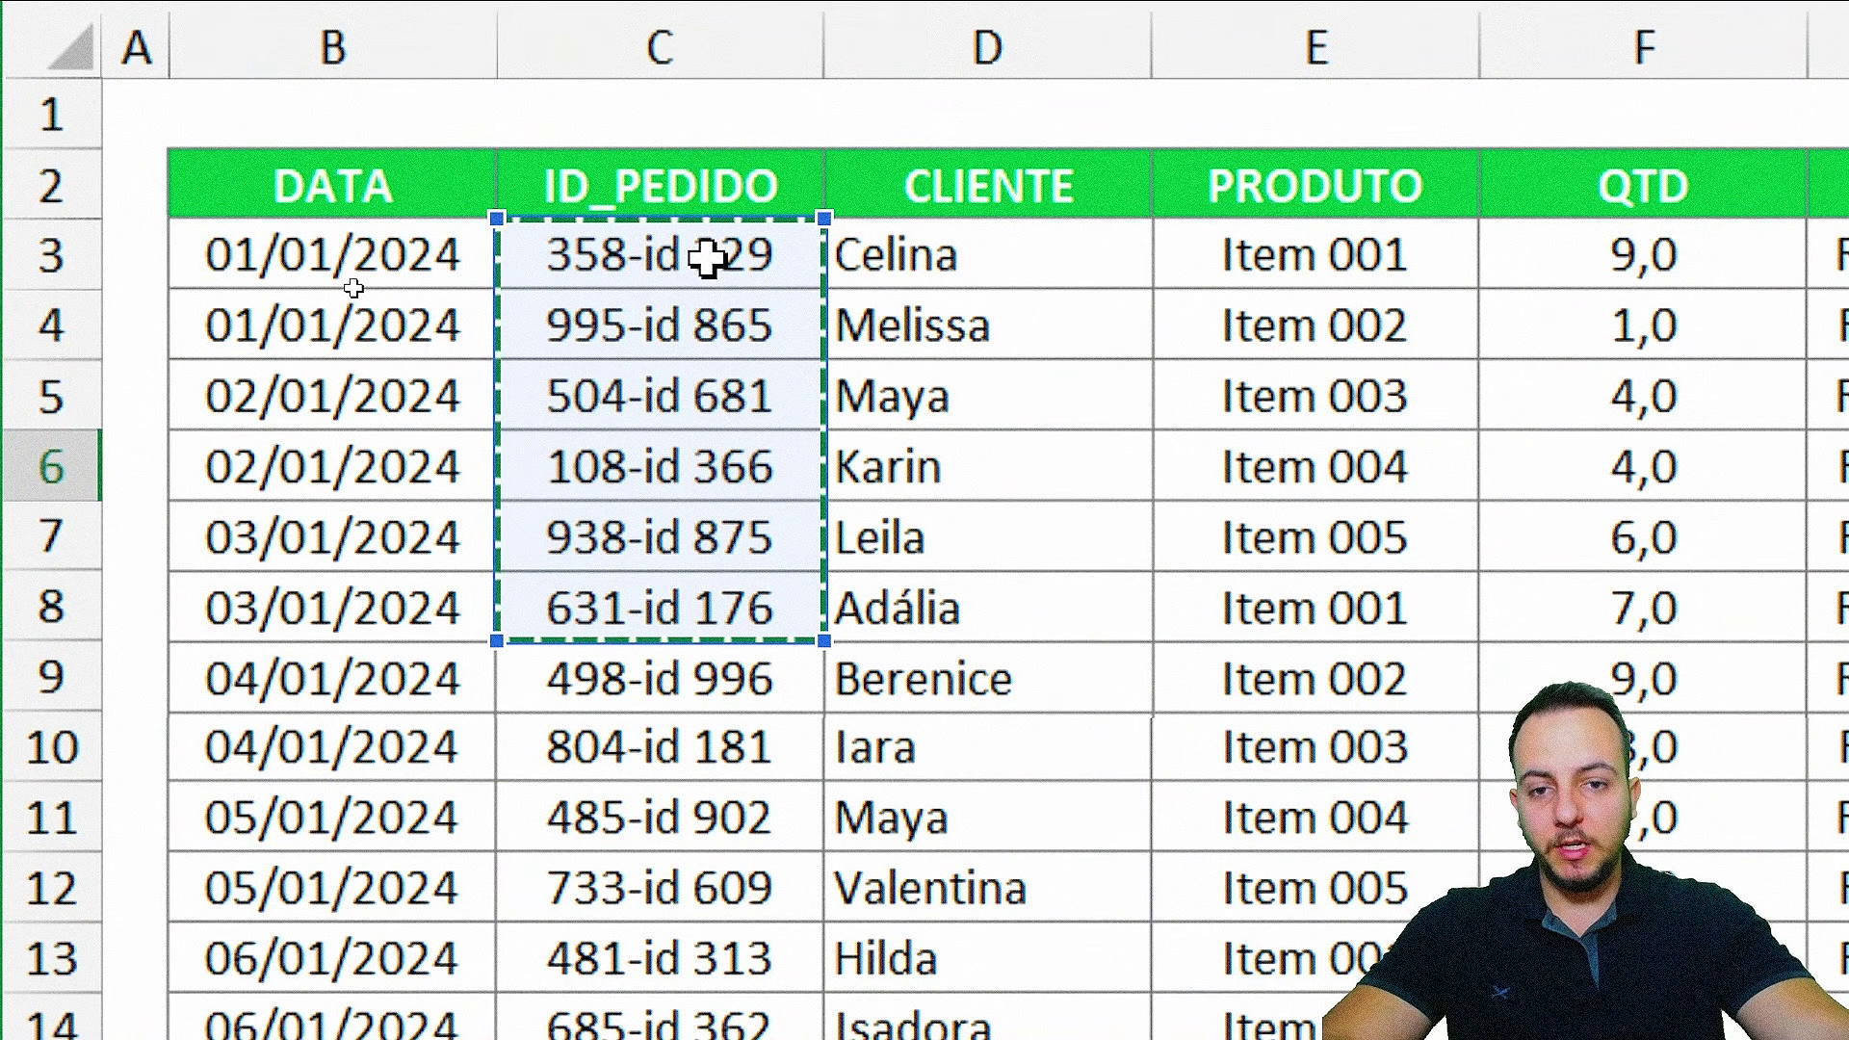
{"action": "left_click_drag", "start_coordinate": [707, 258], "coordinate": [693, 721]}
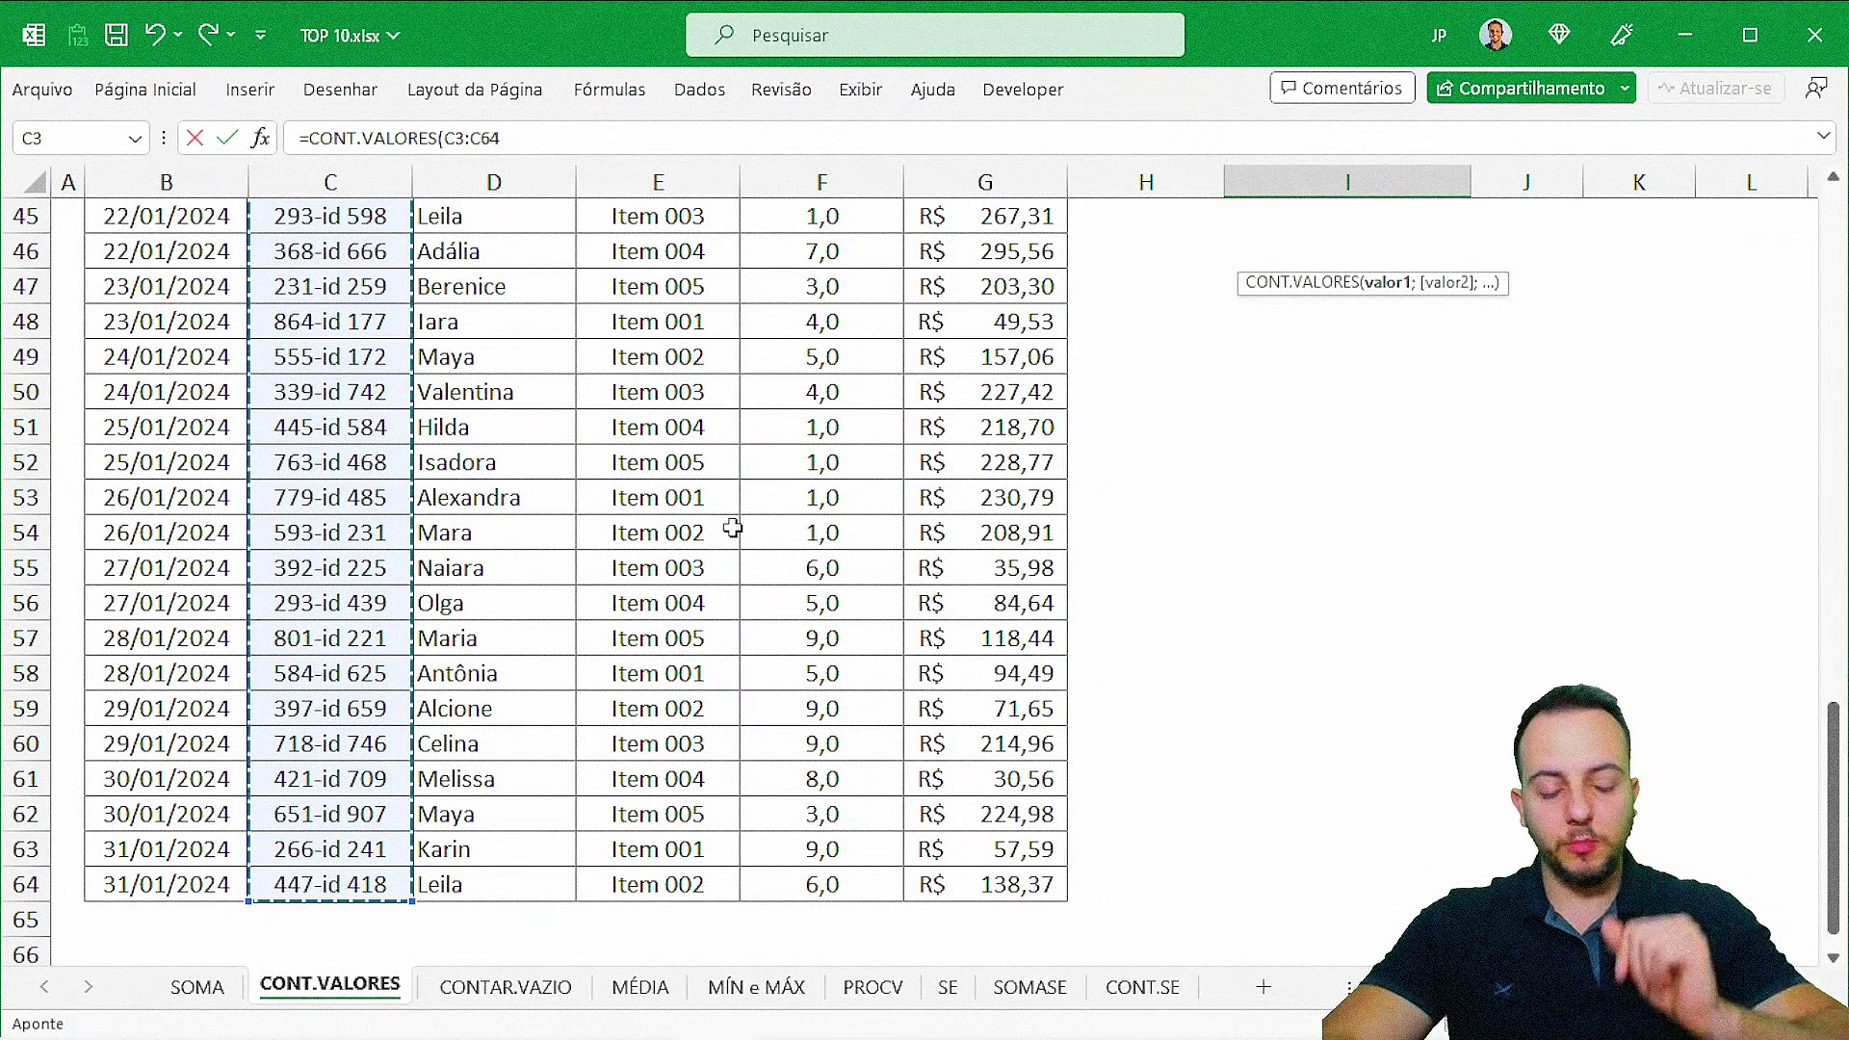
{"action": "key", "text": "Return"}
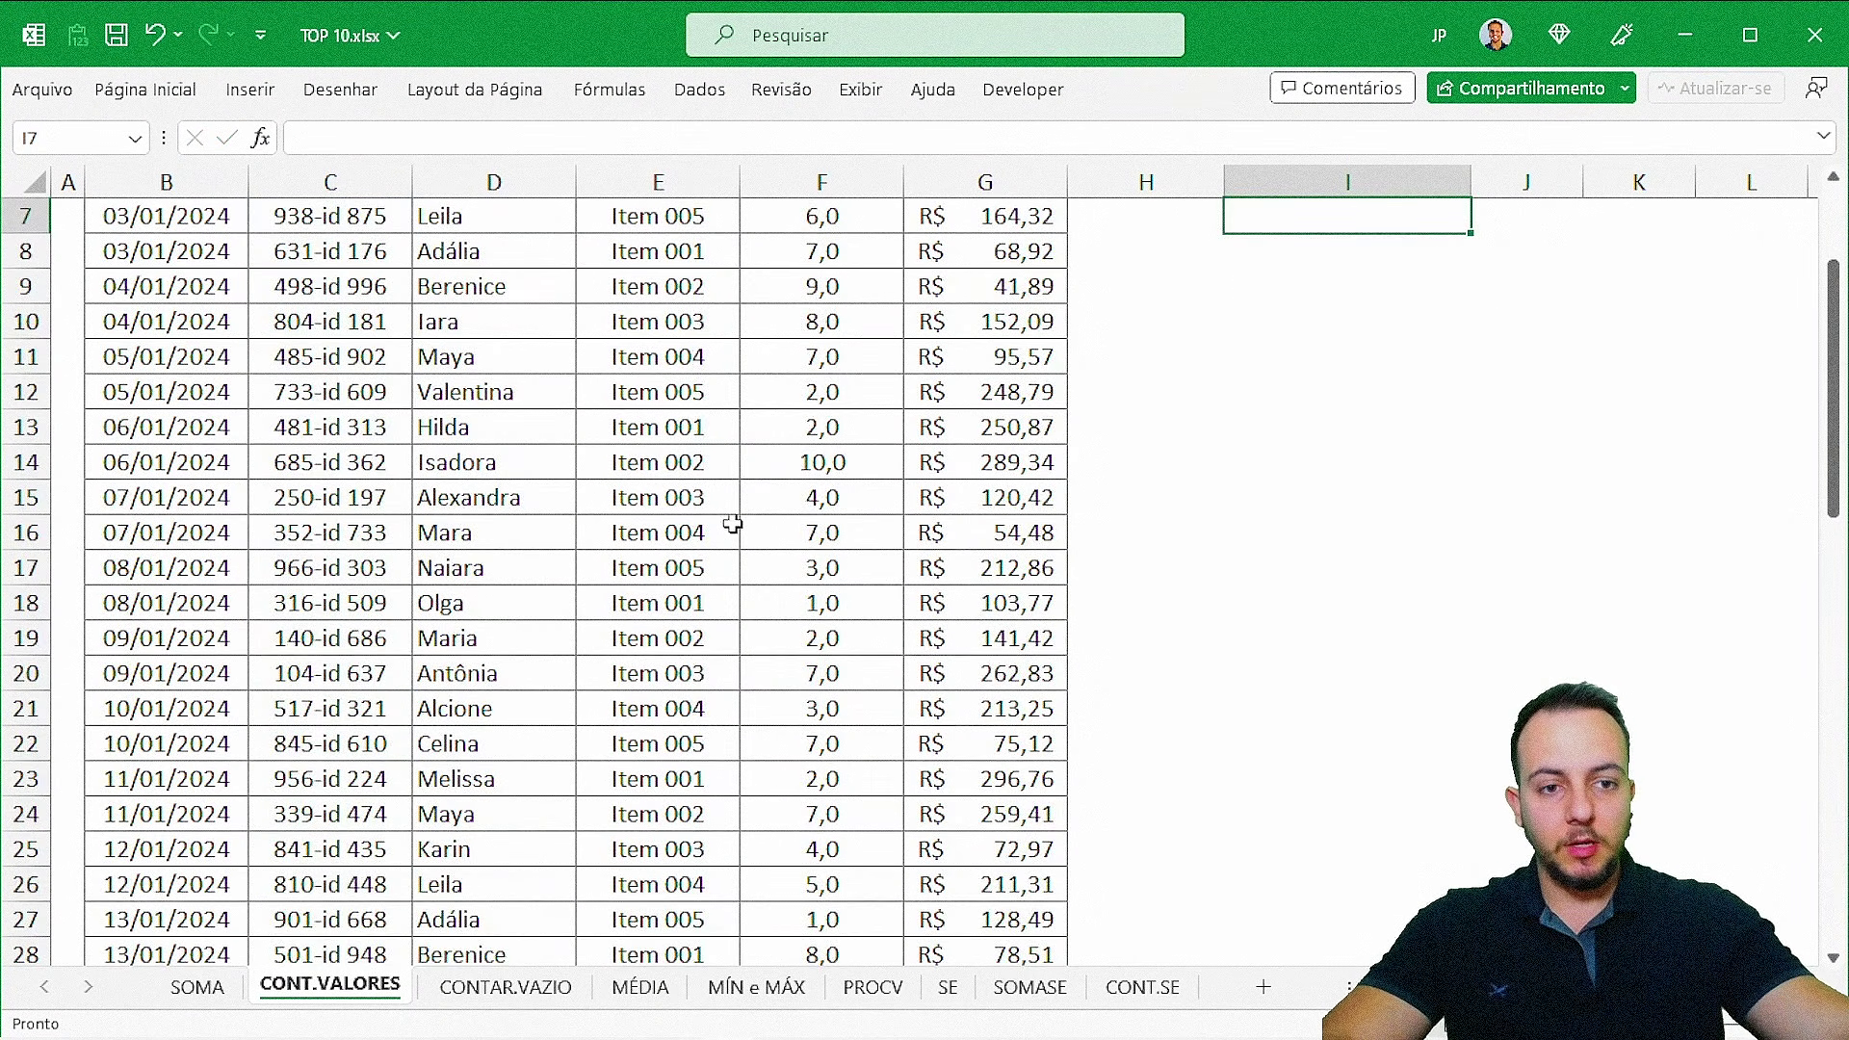
- Examine the TOTAL PEDIDOS count in I6 against column C, covering the ID_PEDIDO header and the order IDs below it
{"action": "scroll", "coordinate": [733, 523], "scroll_direction": "up", "scroll_amount": 2}
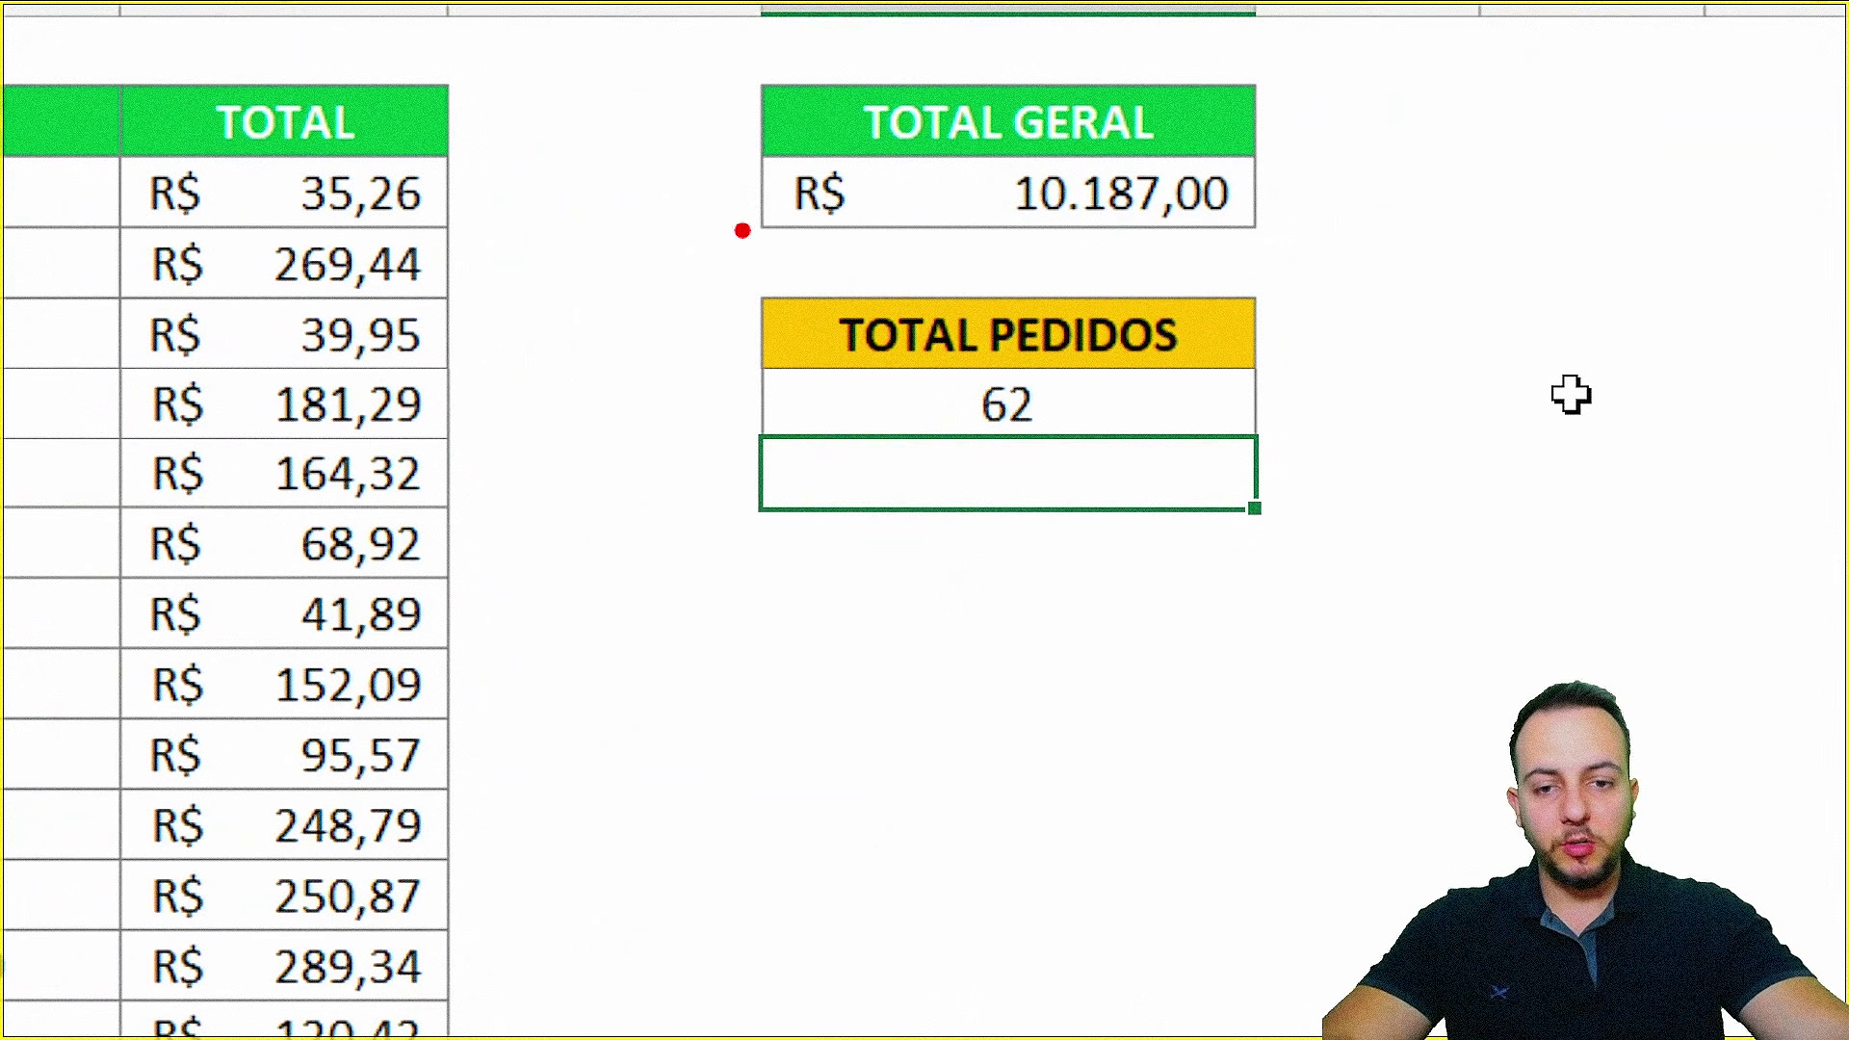
{"action": "left_click_drag", "start_coordinate": [702, 255], "coordinate": [1350, 547]}
{"action": "left_click_drag", "start_coordinate": [1384, 395], "coordinate": [1677, 305]}
{"action": "key", "text": "Escape"}
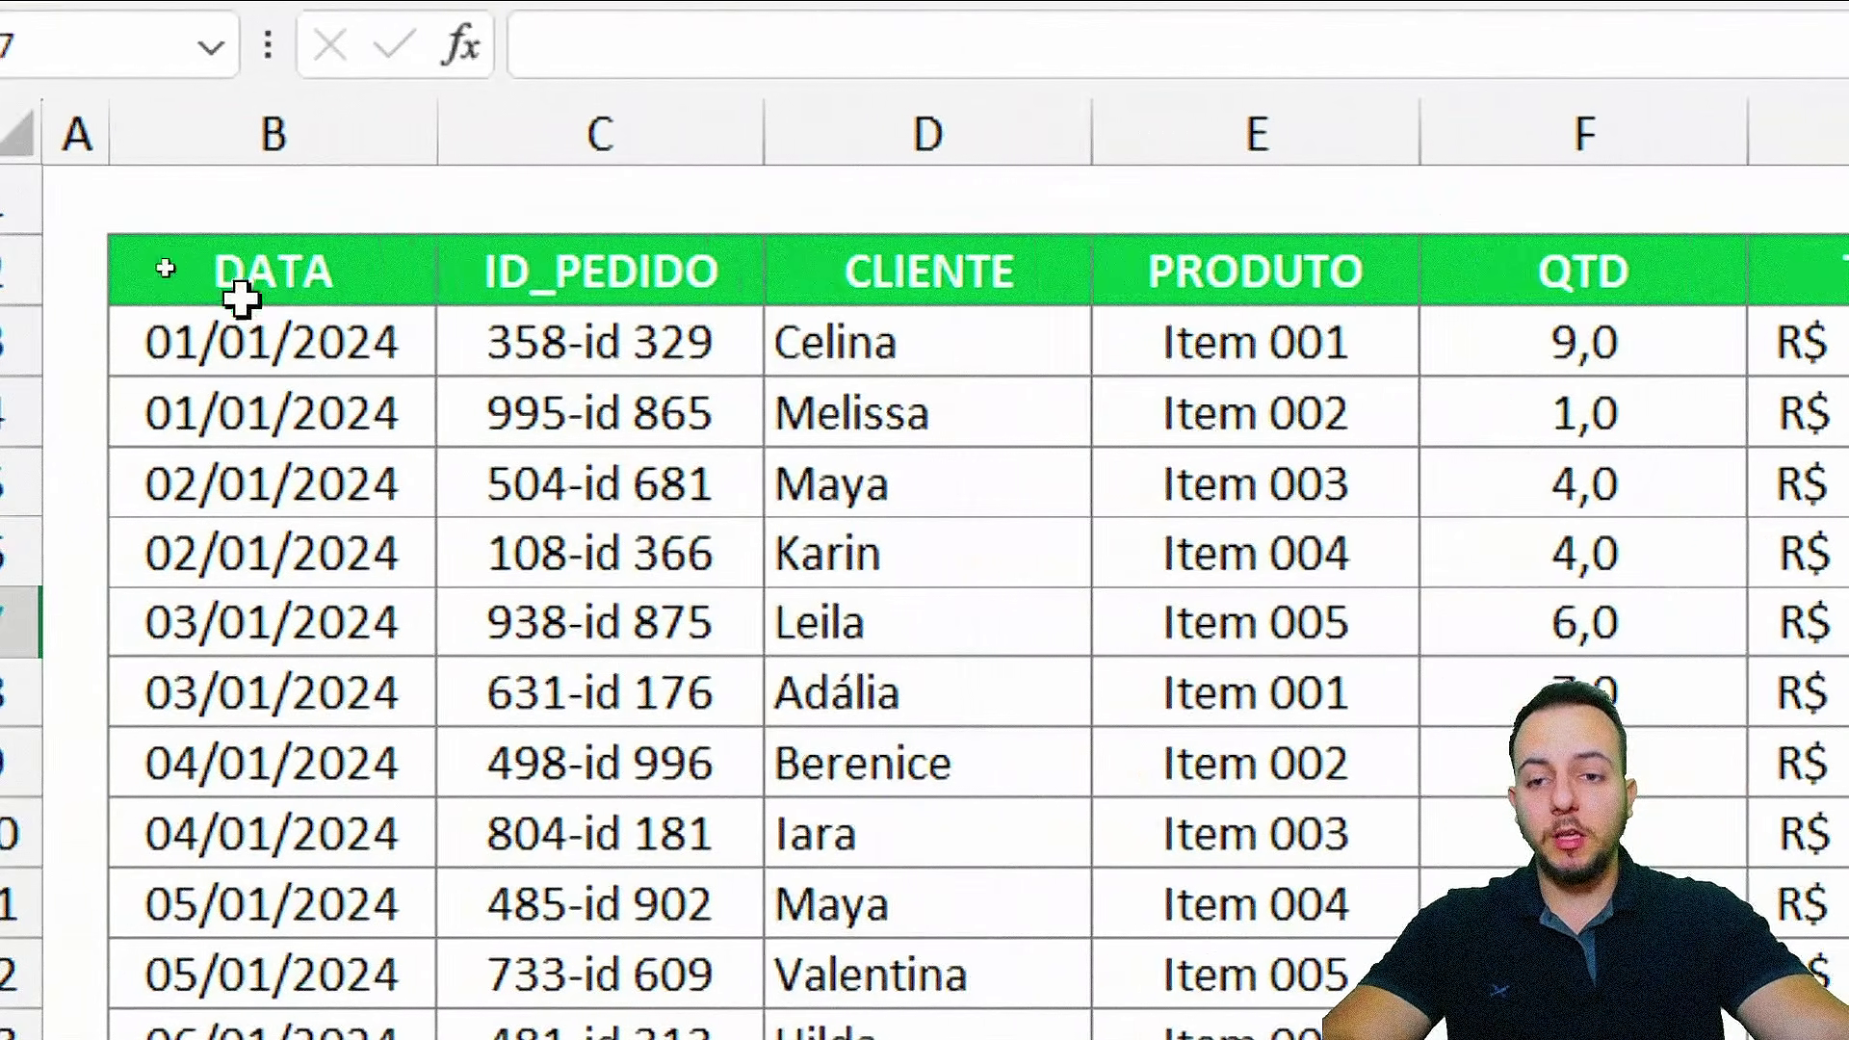
{"action": "key", "text": "ctrl+2"}
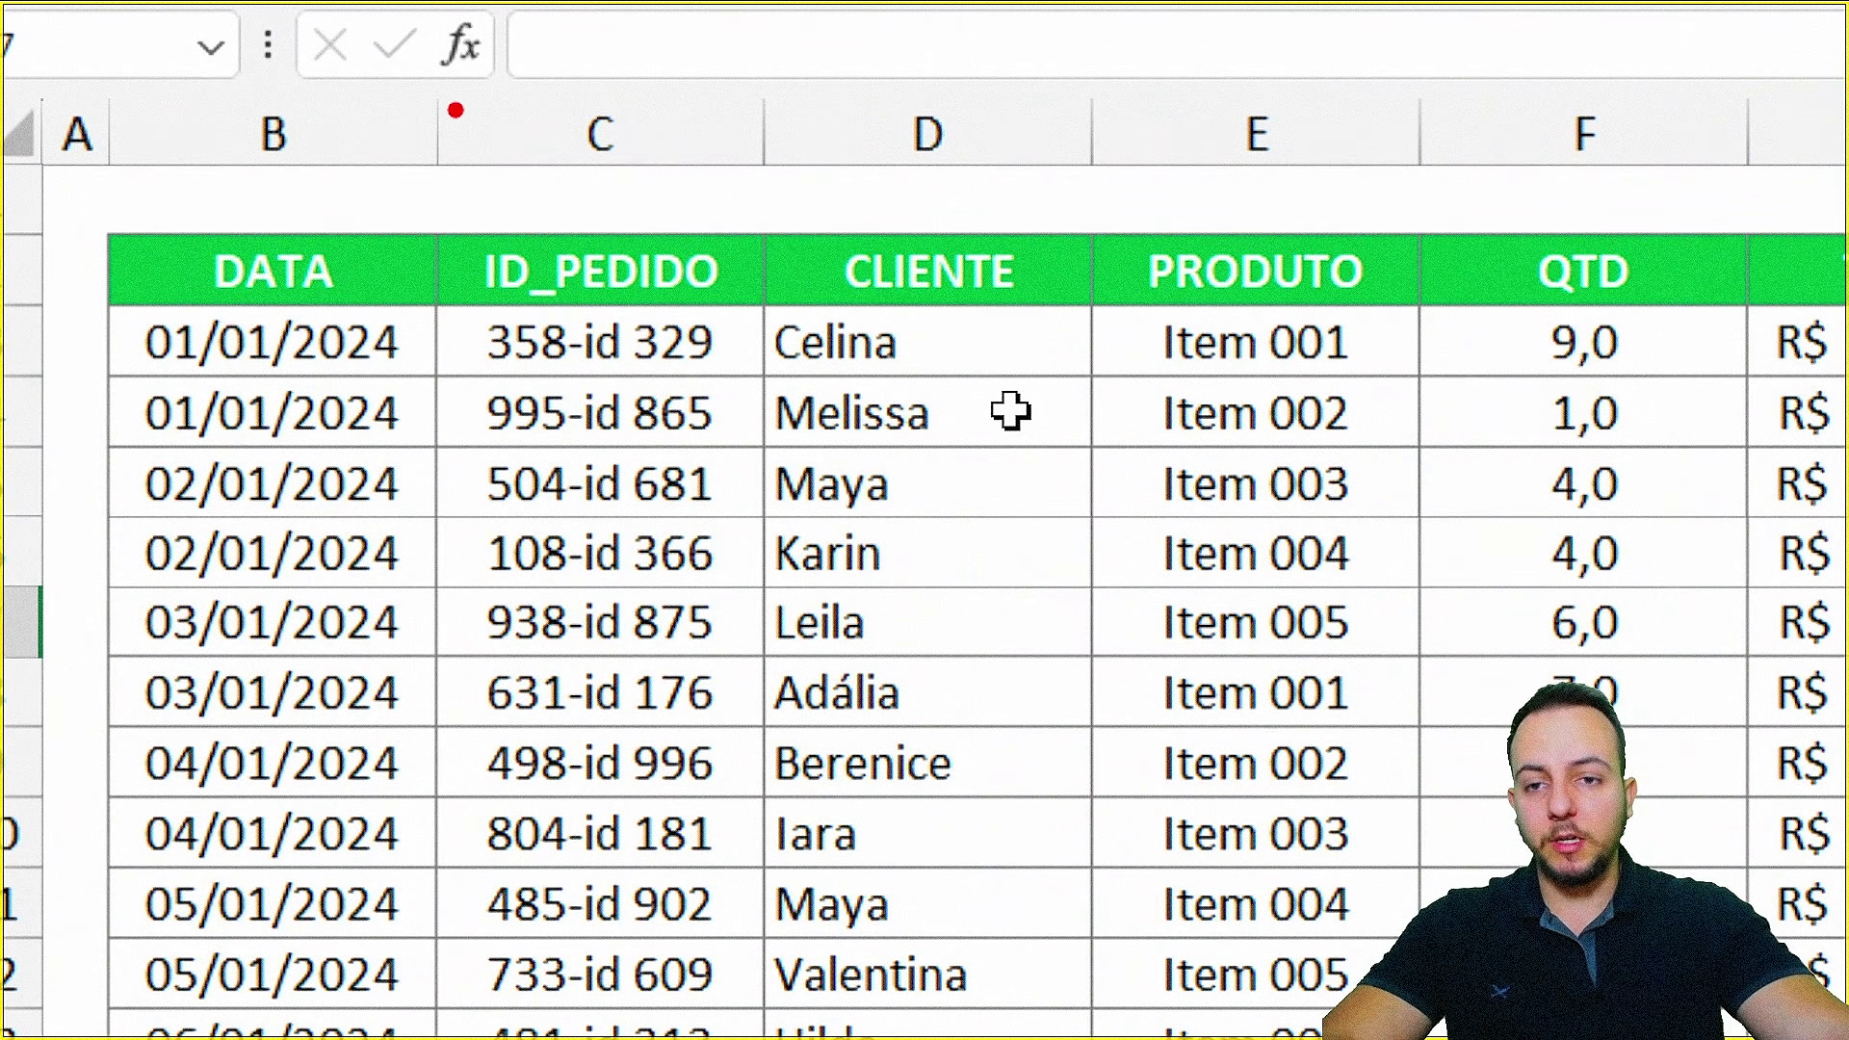
{"action": "mouse_move", "coordinate": [424, 89]}
{"action": "left_mouse_down"}
{"action": "mouse_move", "coordinate": [549, 235]}
{"action": "mouse_move", "coordinate": [771, 1033]}
{"action": "left_mouse_up"}
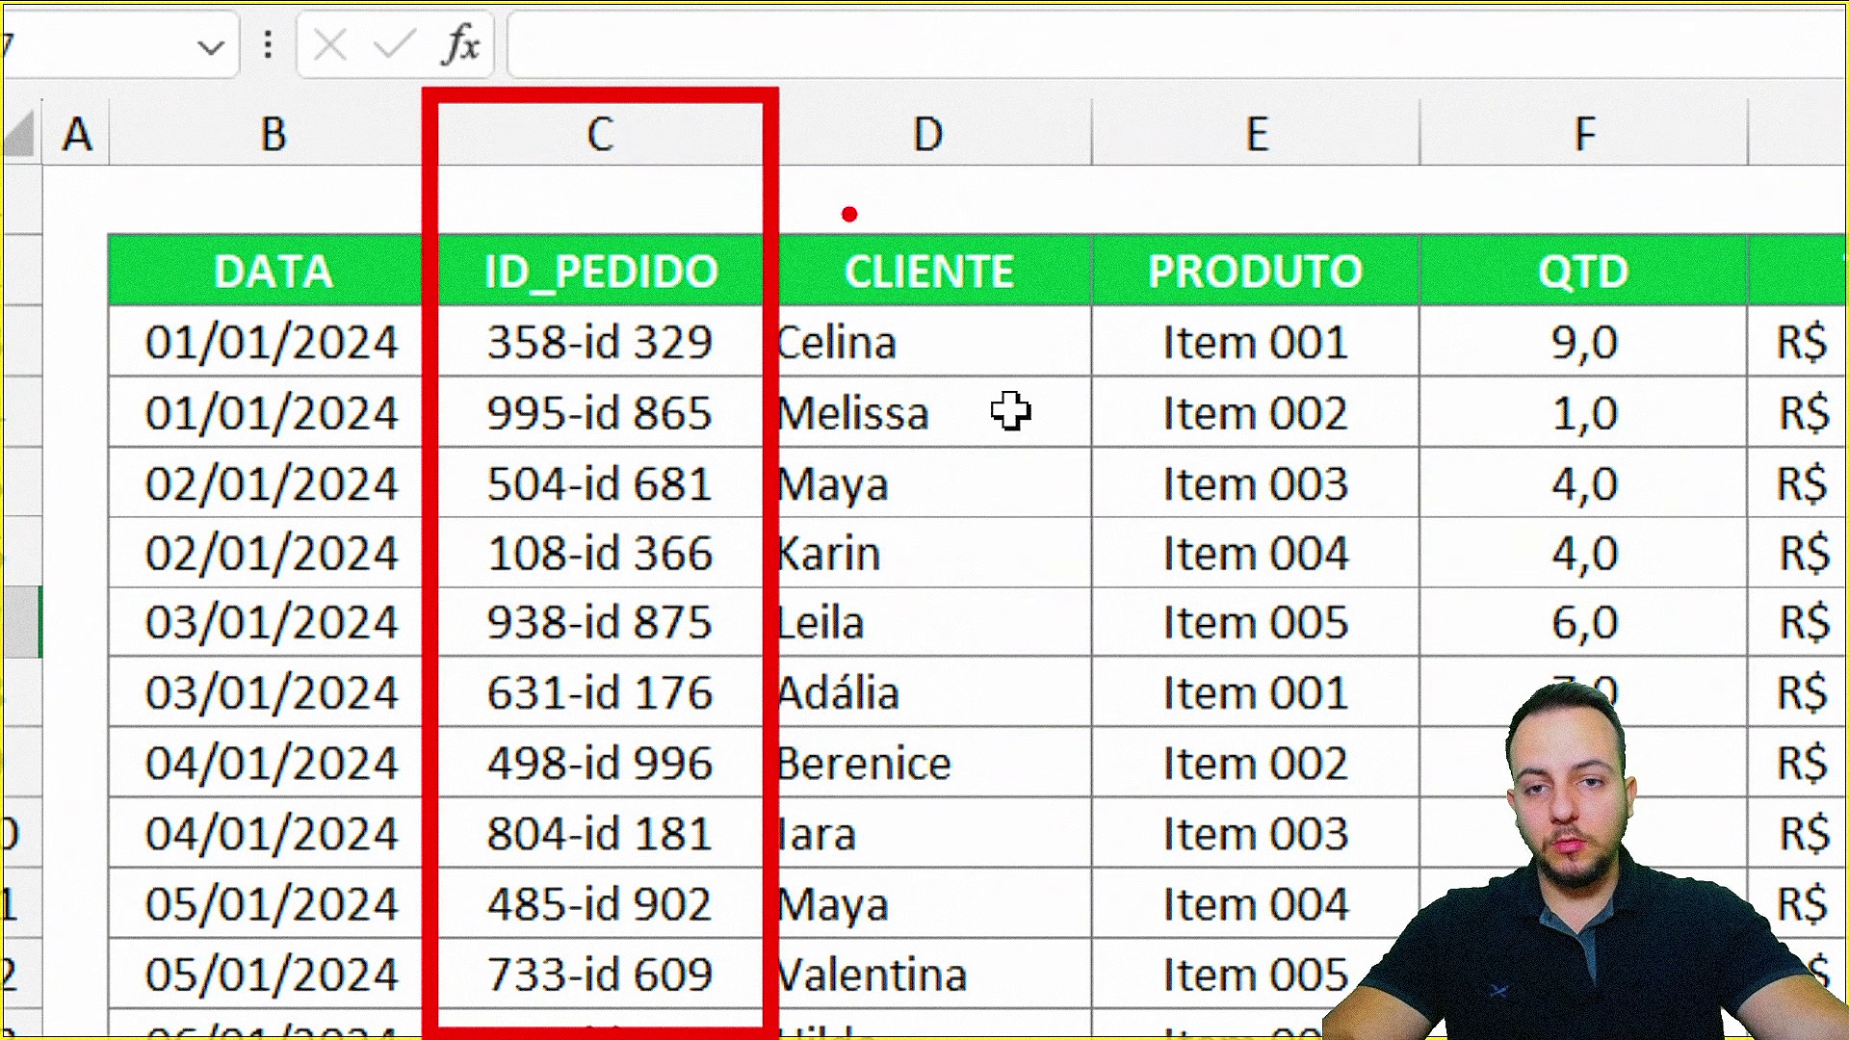
{"action": "left_click_drag", "start_coordinate": [804, 113], "coordinate": [999, 58]}
{"action": "mouse_move", "coordinate": [631, 94]}
{"action": "left_mouse_down"}
{"action": "mouse_move", "coordinate": [603, 174]}
{"action": "mouse_move", "coordinate": [561, 61]}
{"action": "left_mouse_up"}
{"action": "key", "text": "ctrl+z"}
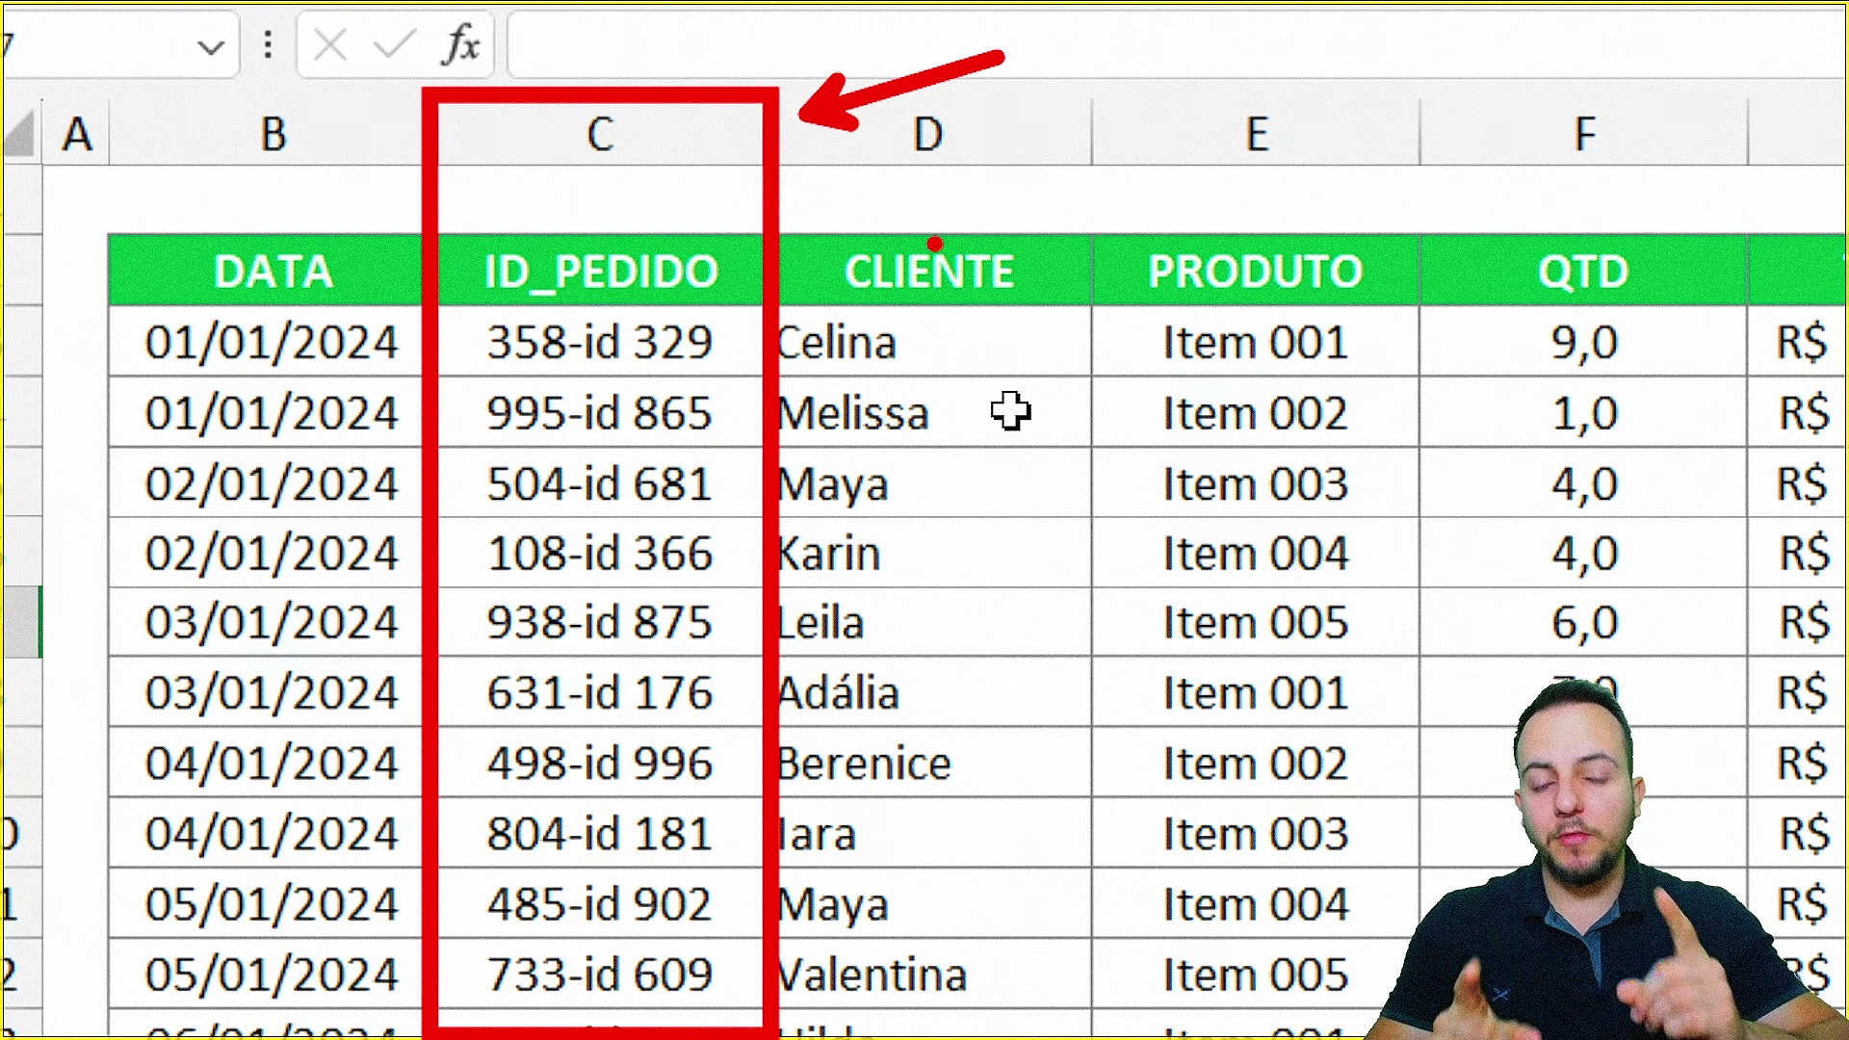
{"action": "key", "text": "ctrl+z"}
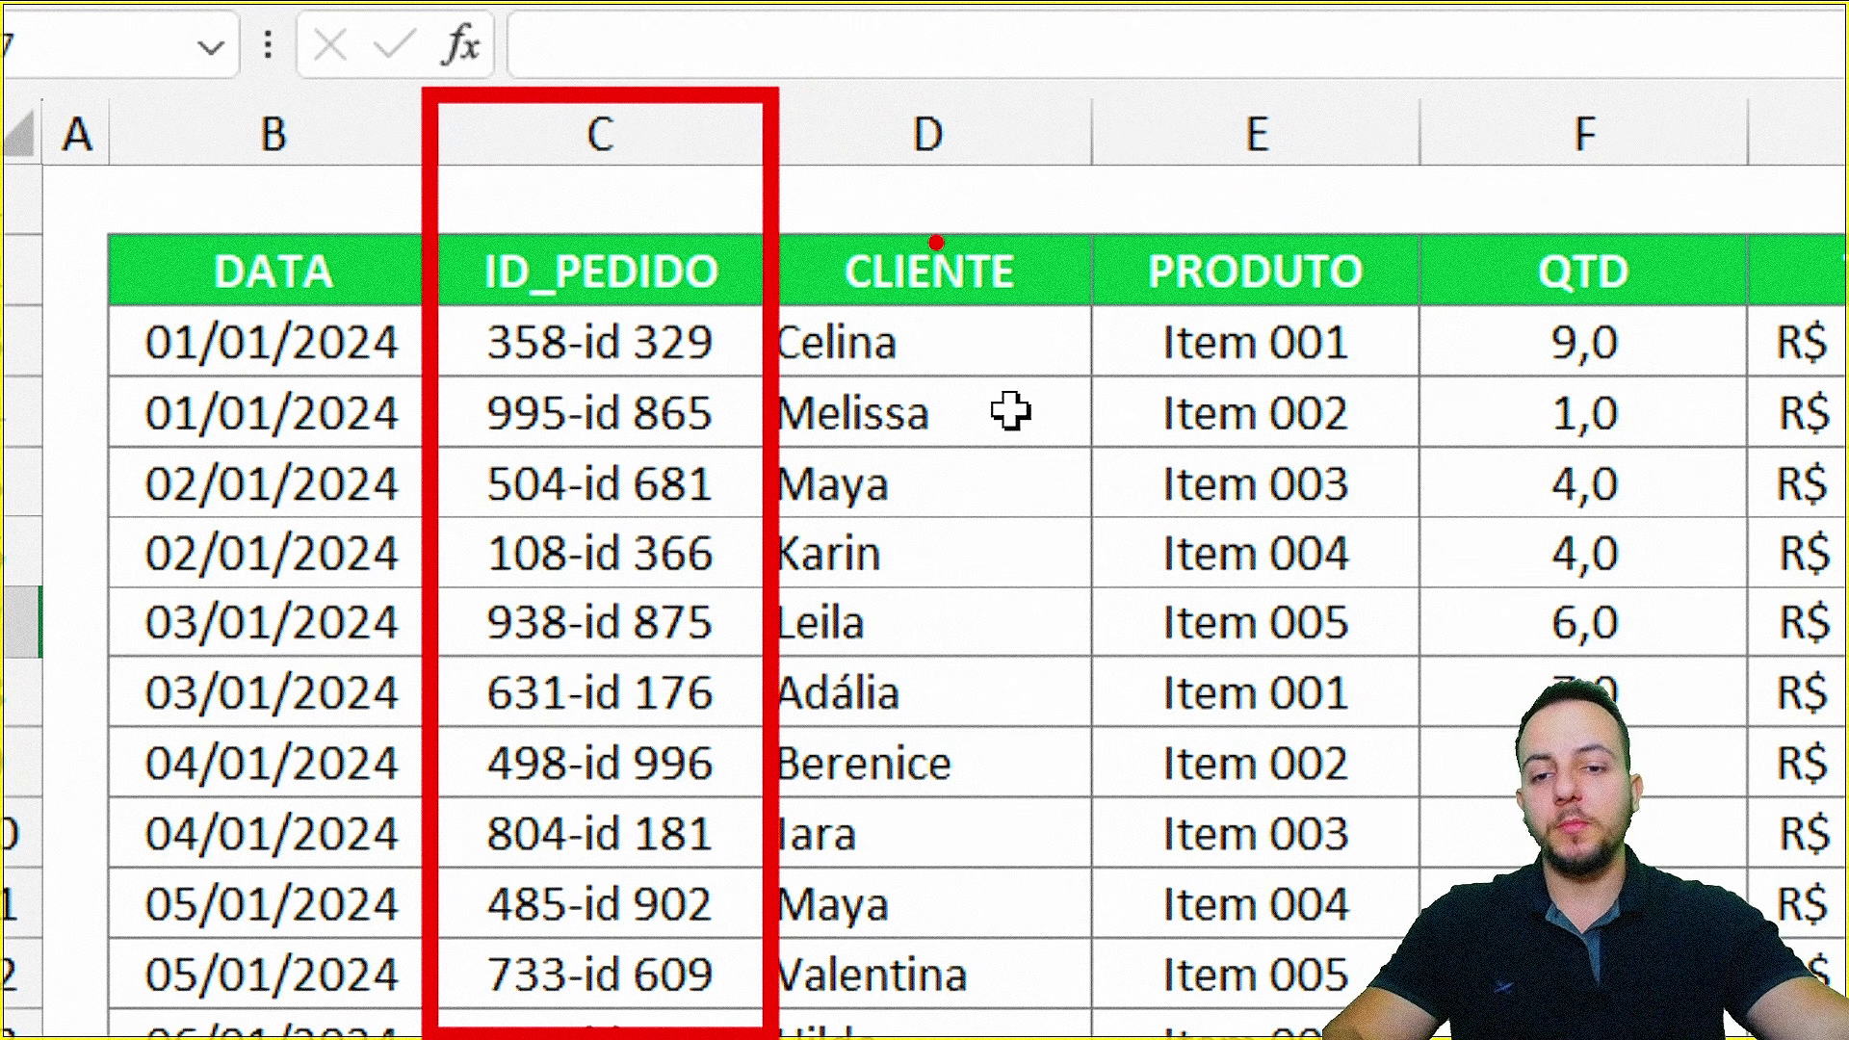
{"action": "key", "text": "ctrl+z"}
{"action": "left_click_drag", "start_coordinate": [438, 205], "coordinate": [745, 315]}
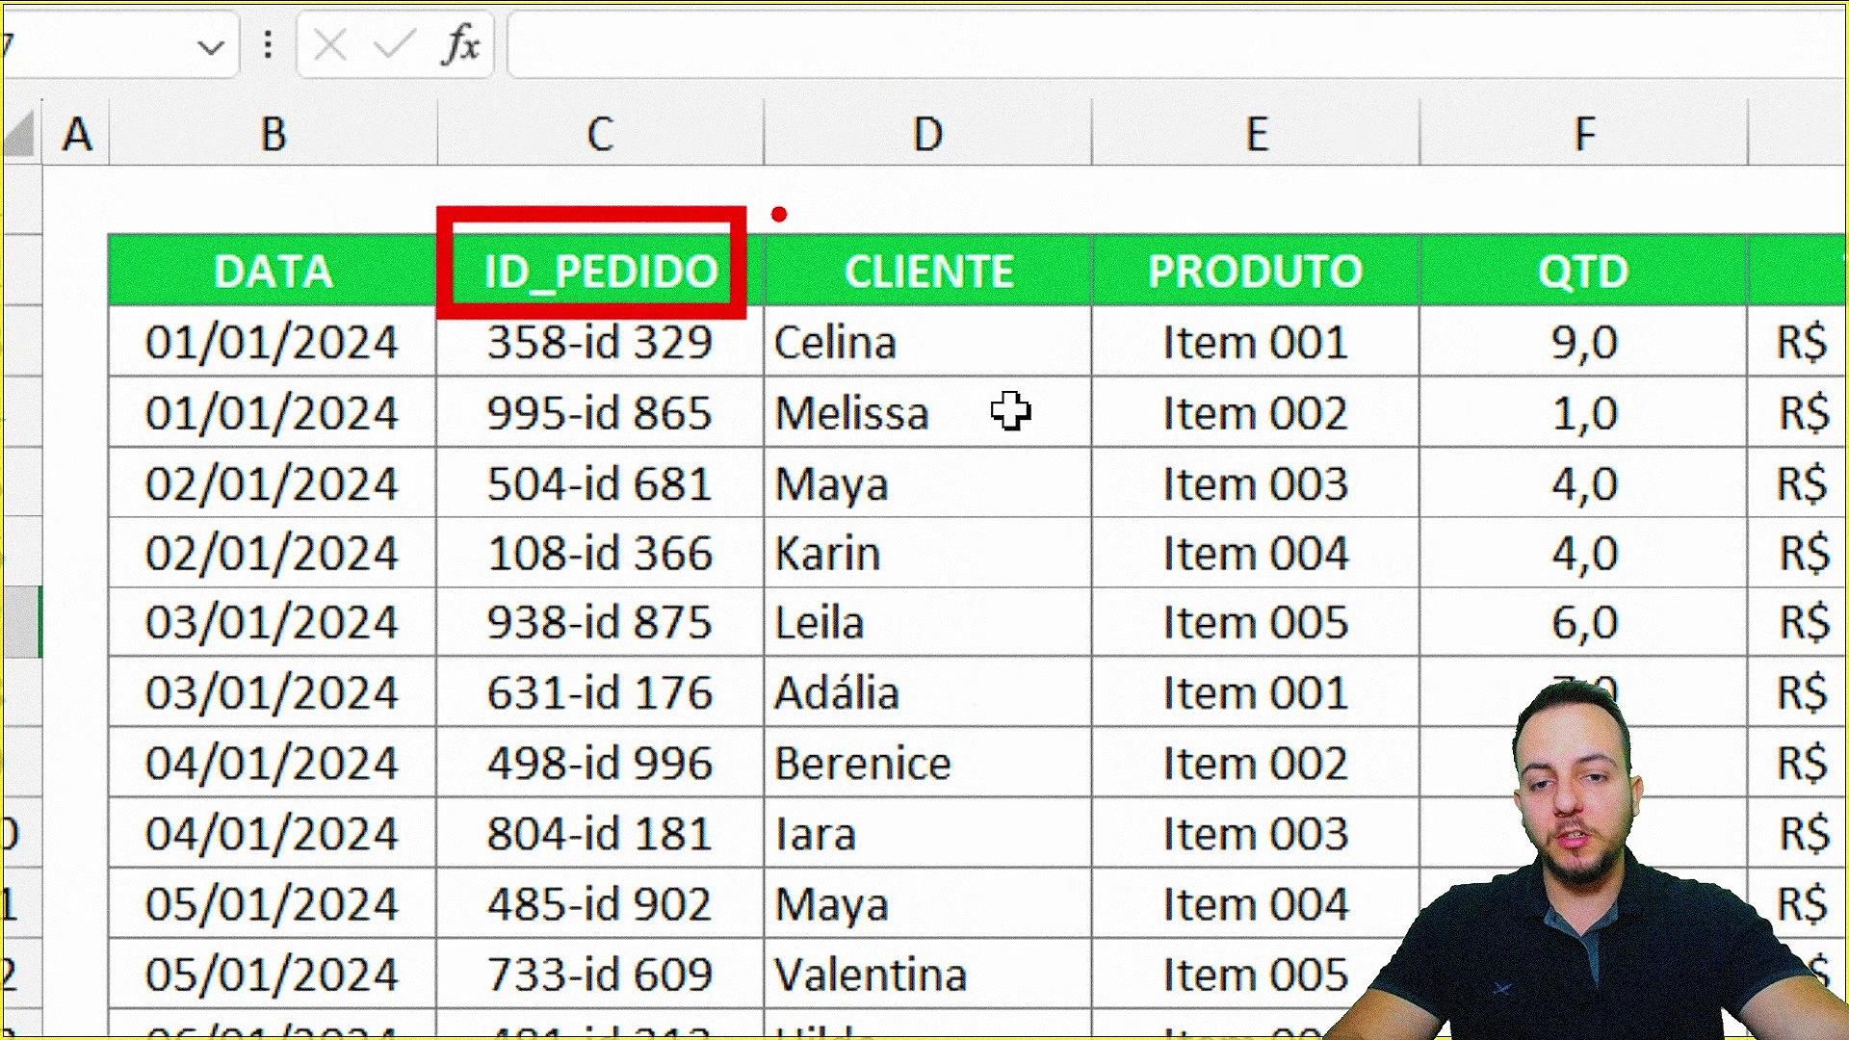
{"action": "left_click_drag", "start_coordinate": [770, 206], "coordinate": [1016, 164]}
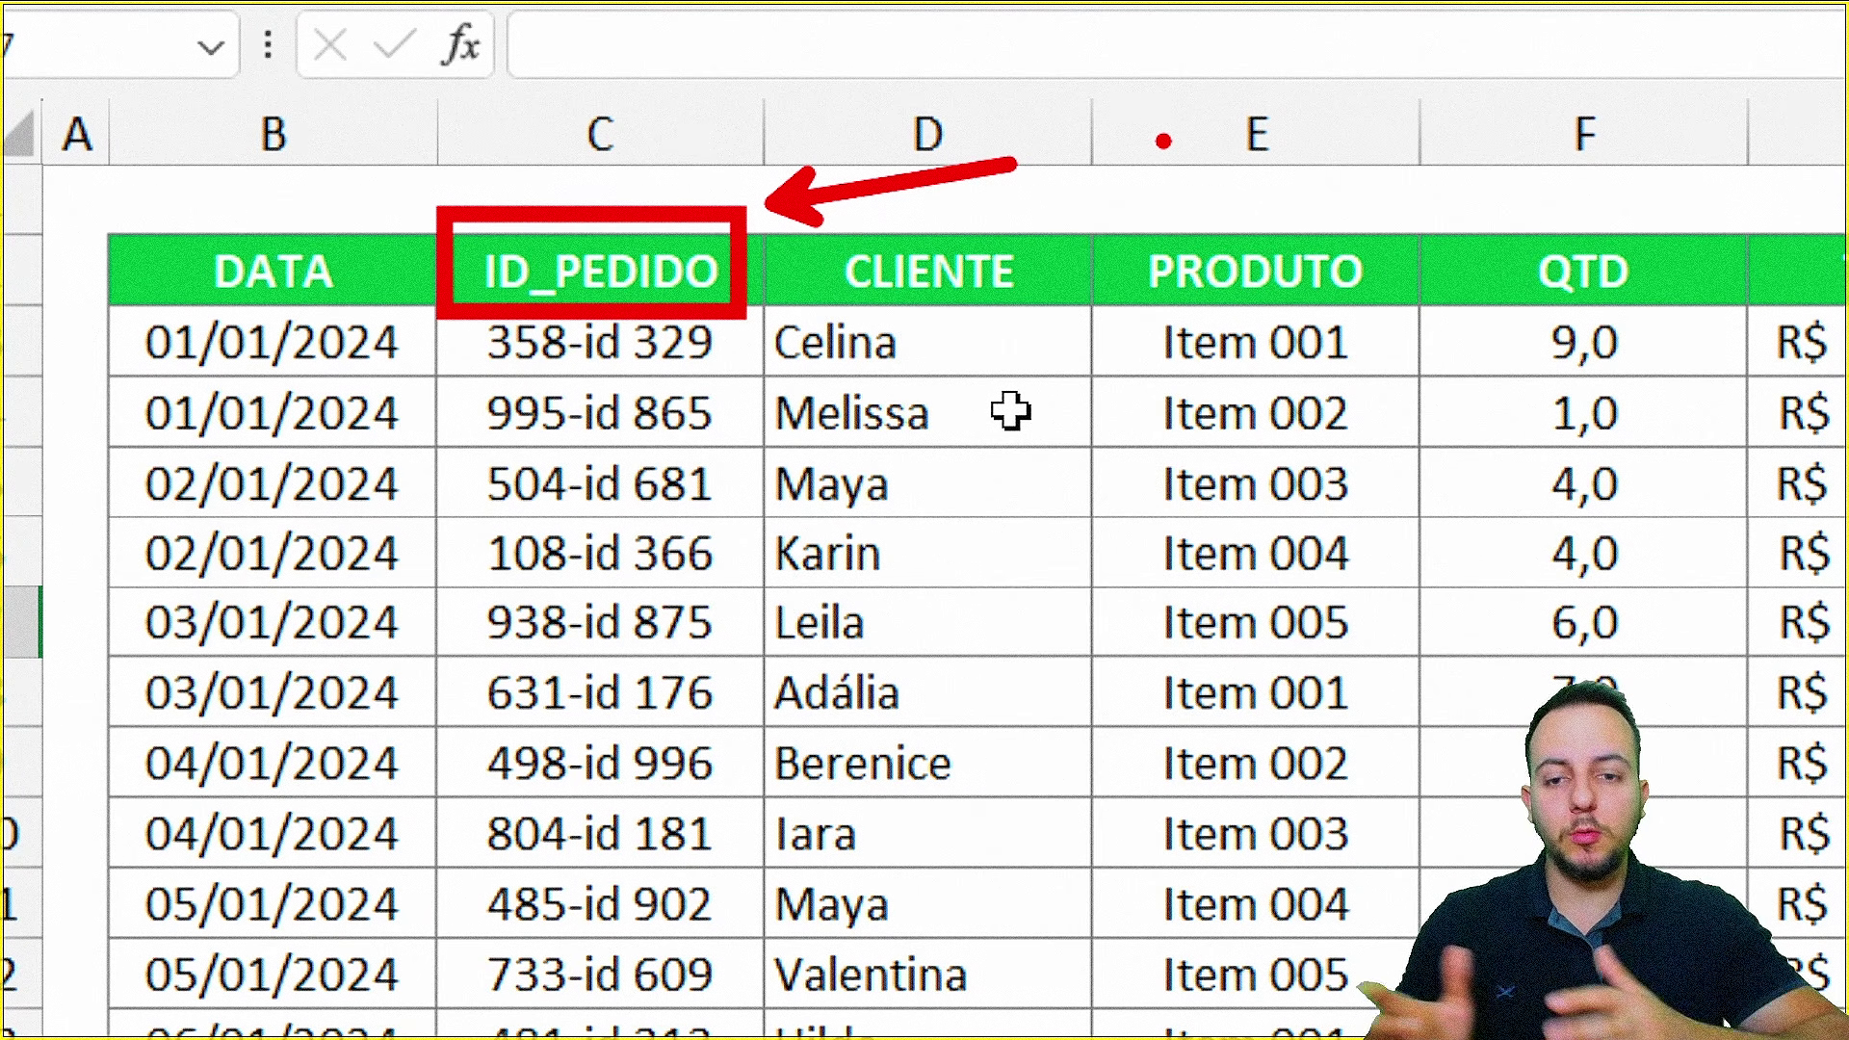
{"action": "key", "text": "ctrl+z"}
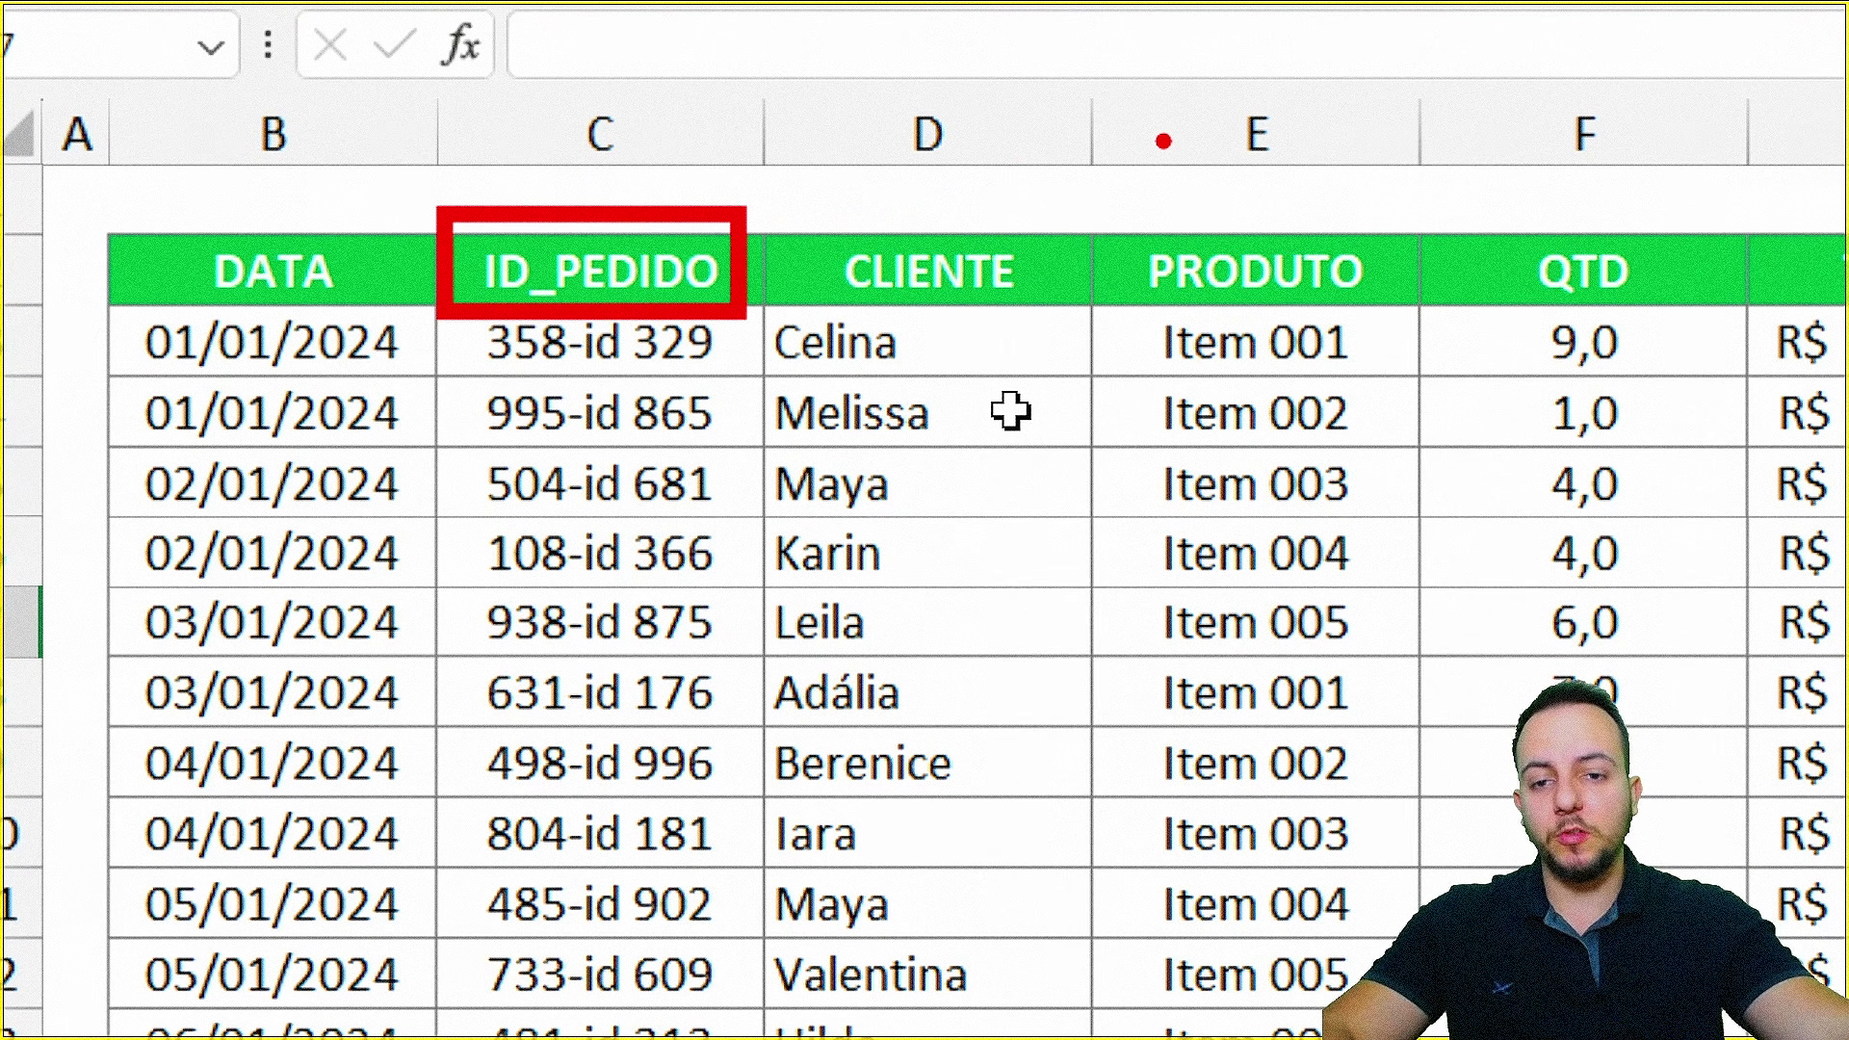
{"action": "key", "text": "ctrl+z"}
{"action": "left_click_drag", "start_coordinate": [443, 37], "coordinate": [776, 939]}
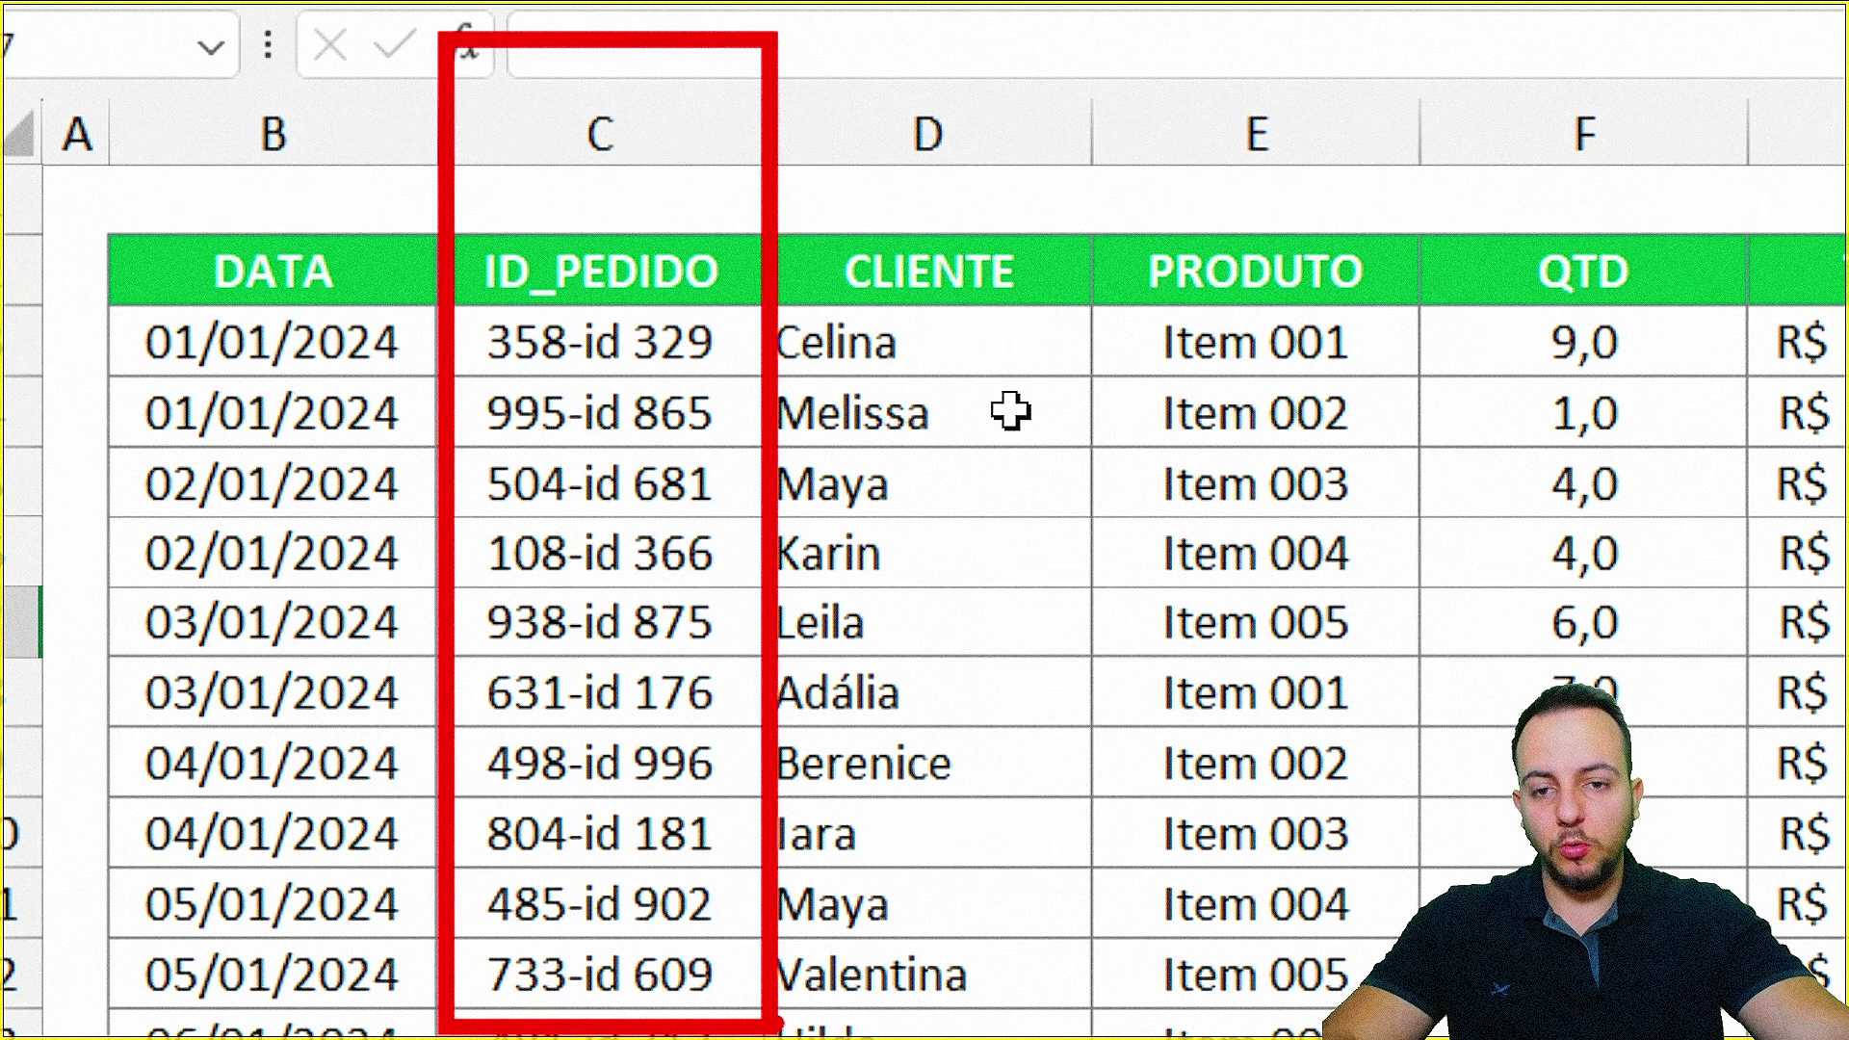
{"action": "key", "text": "ctrl+z"}
{"action": "mouse_move", "coordinate": [453, 301]}
{"action": "left_mouse_down"}
{"action": "mouse_move", "coordinate": [732, 563]}
{"action": "mouse_move", "coordinate": [749, 1036]}
{"action": "left_mouse_up"}
{"action": "left_click_drag", "start_coordinate": [789, 710], "coordinate": [1030, 710]}
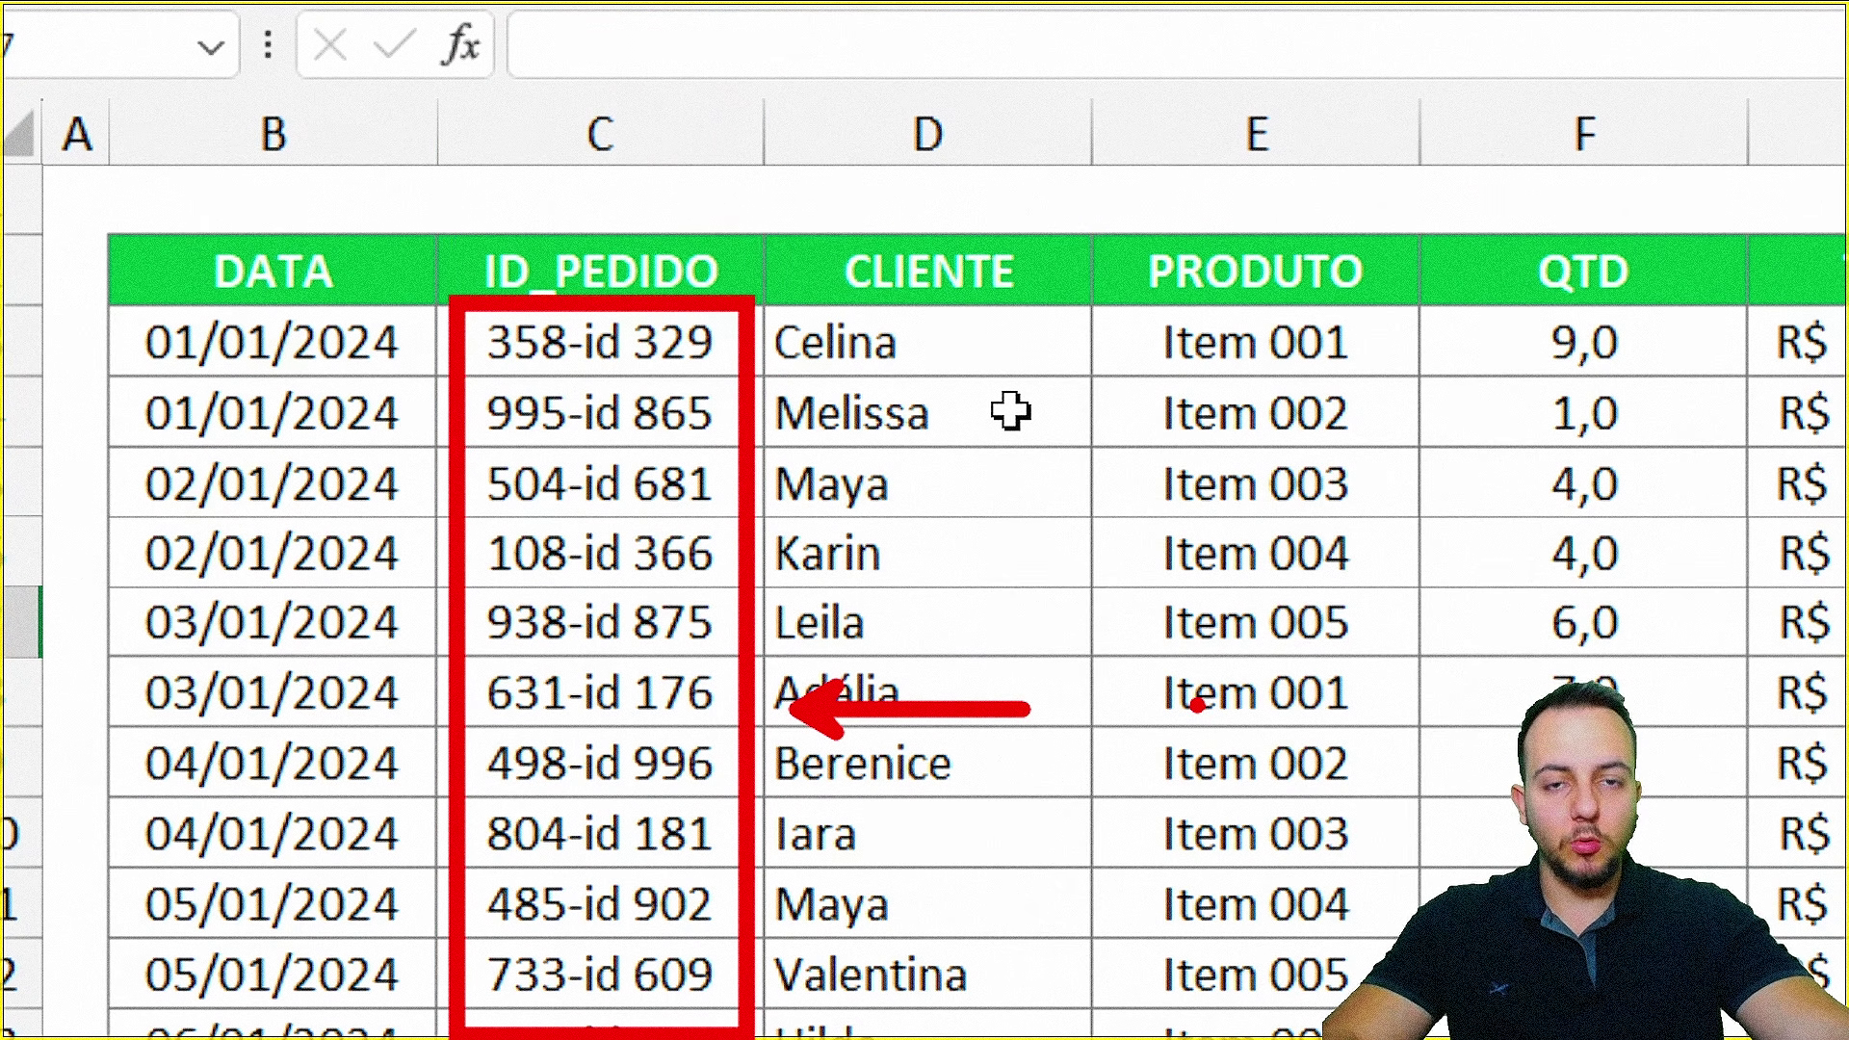
{"action": "key", "text": "Escape"}
{"action": "key", "text": "ctrl+4"}
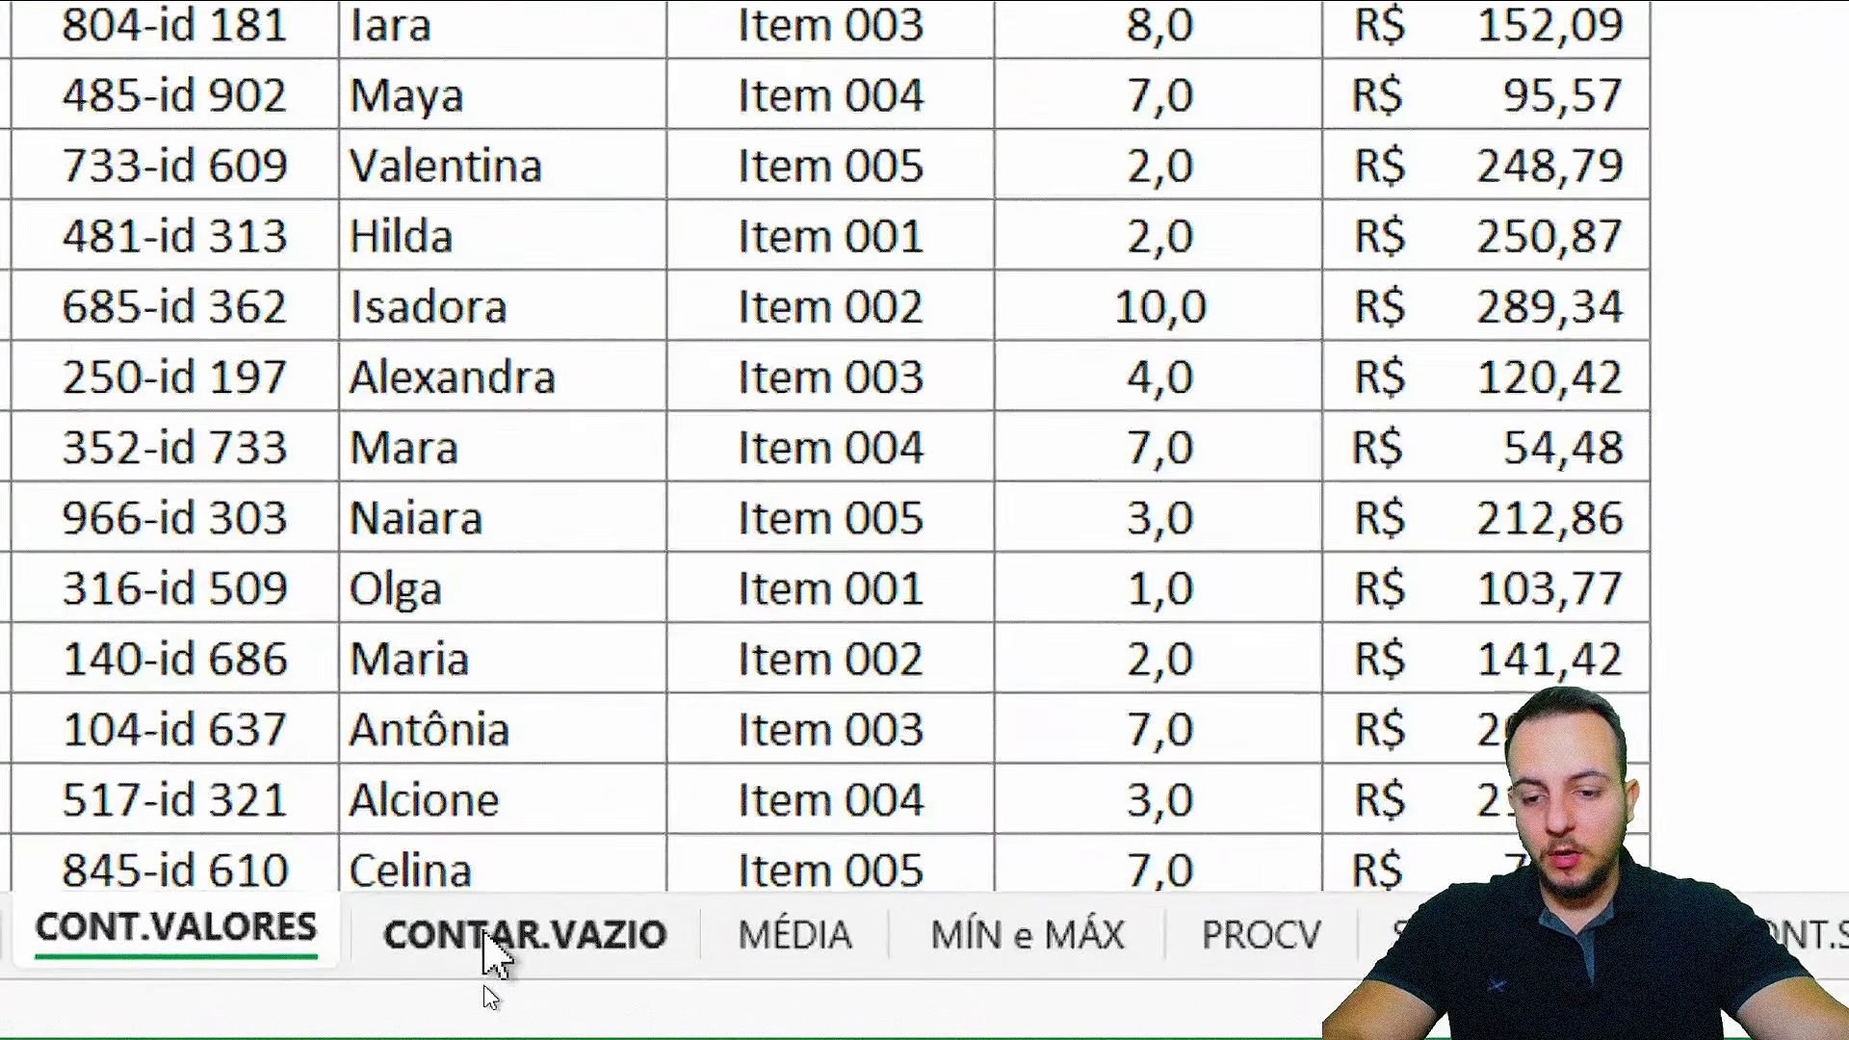
- Switch to the CONTAR.VAZIO sheet
{"action": "left_click", "coordinate": [496, 984]}
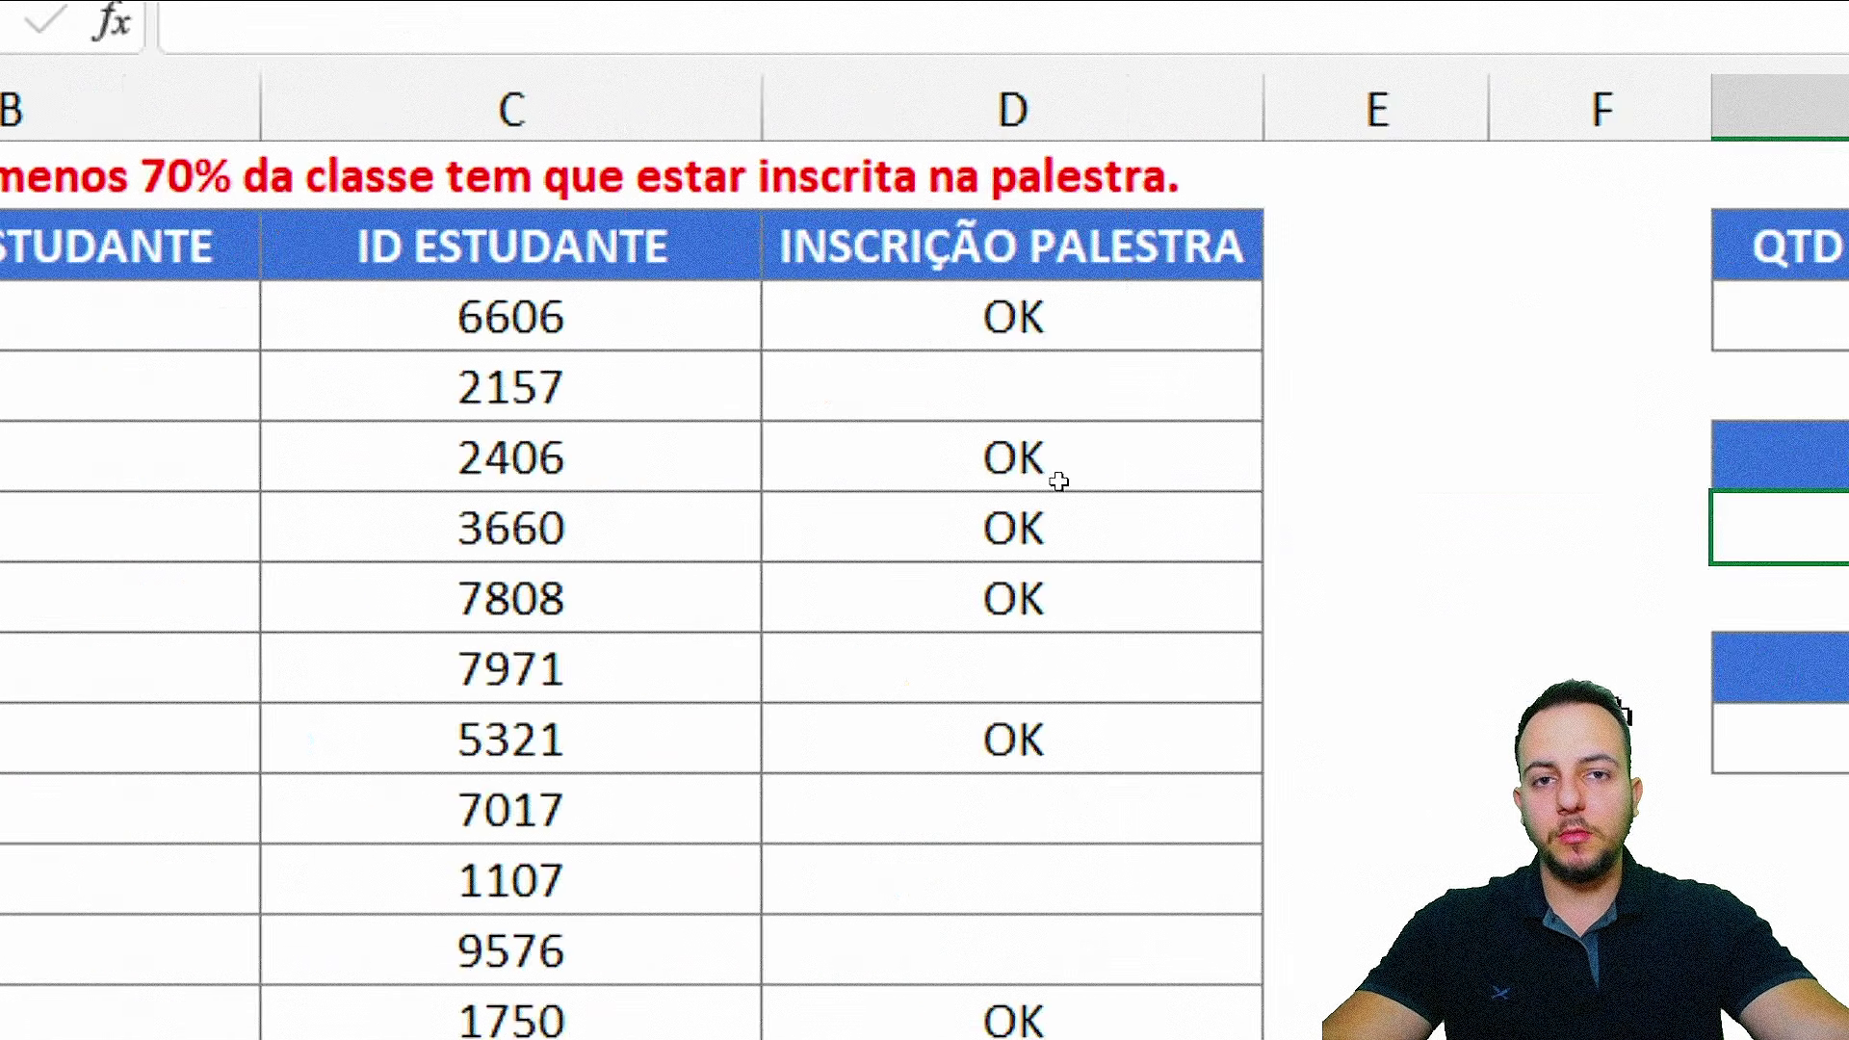
- Review the CONT.VALORES formula in G3 and the filled and blank INSCRIÇÃO PALESTRA cells it covers in column D
{"action": "double_click", "coordinate": [1192, 322]}
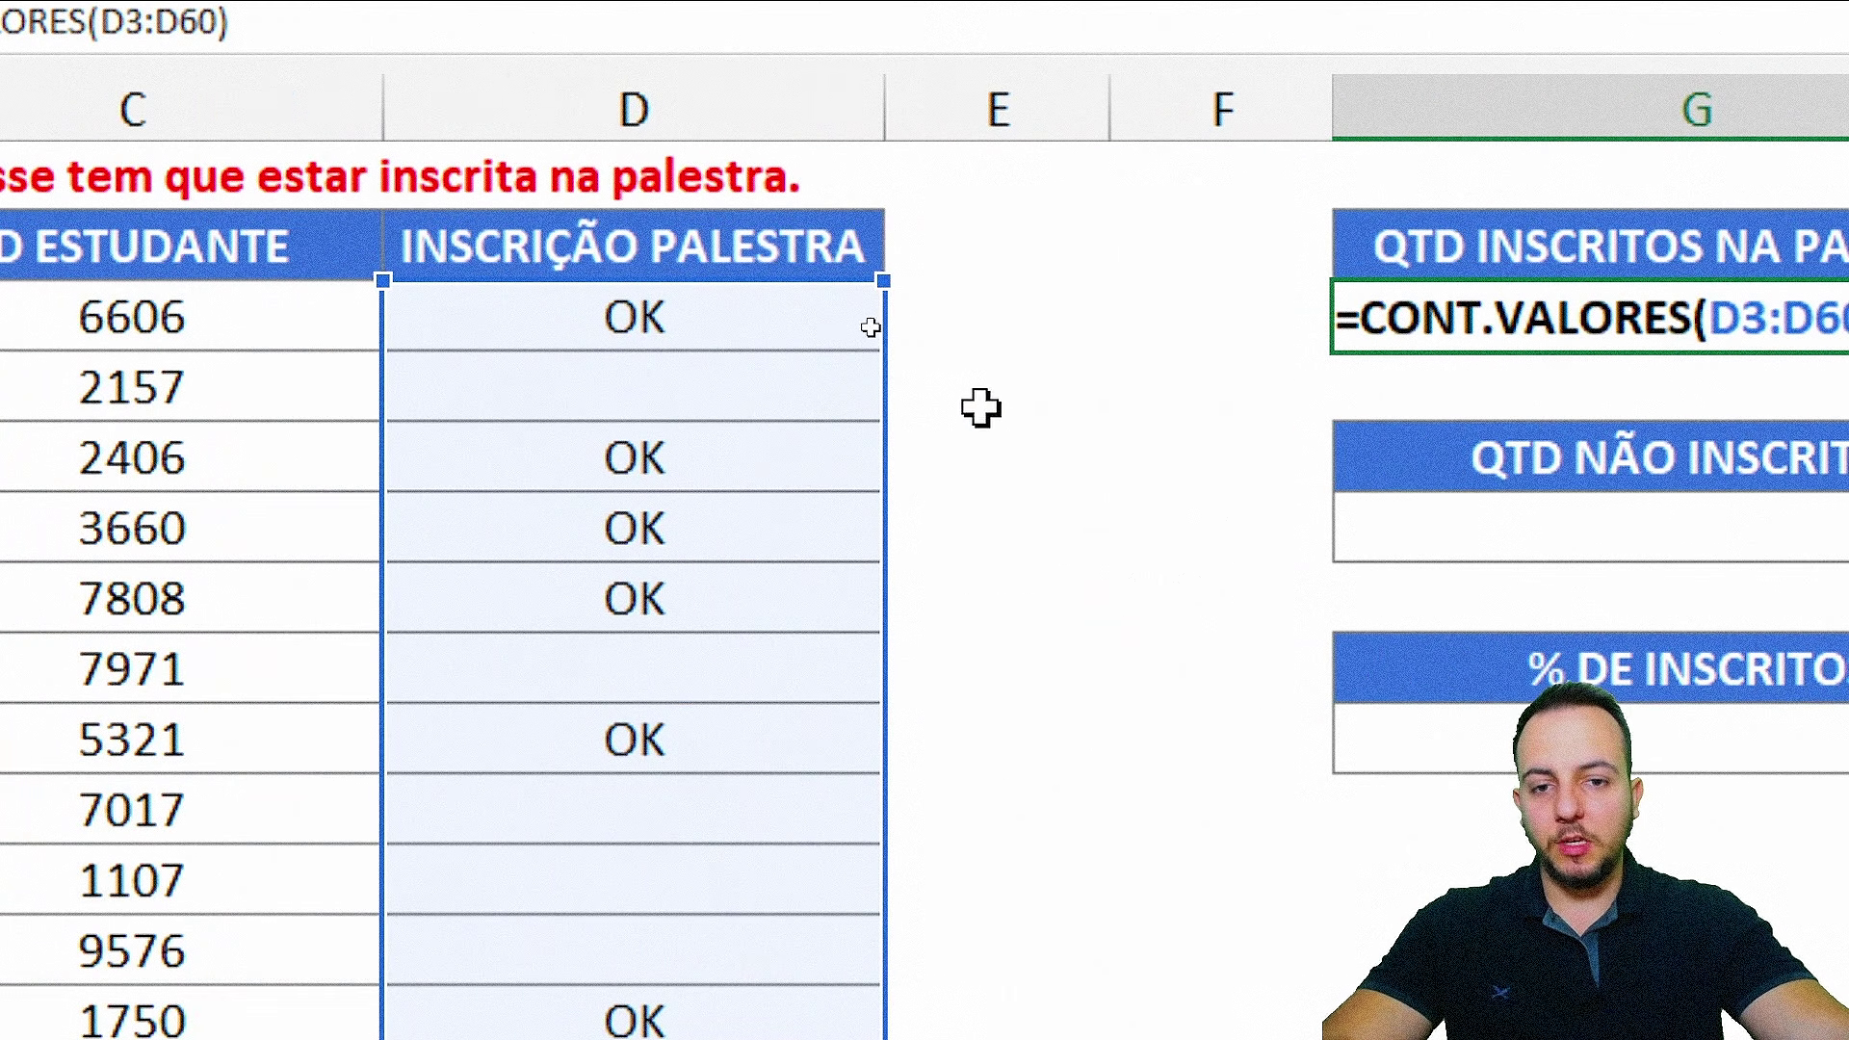
{"action": "left_click_drag", "start_coordinate": [875, 392], "coordinate": [743, 384]}
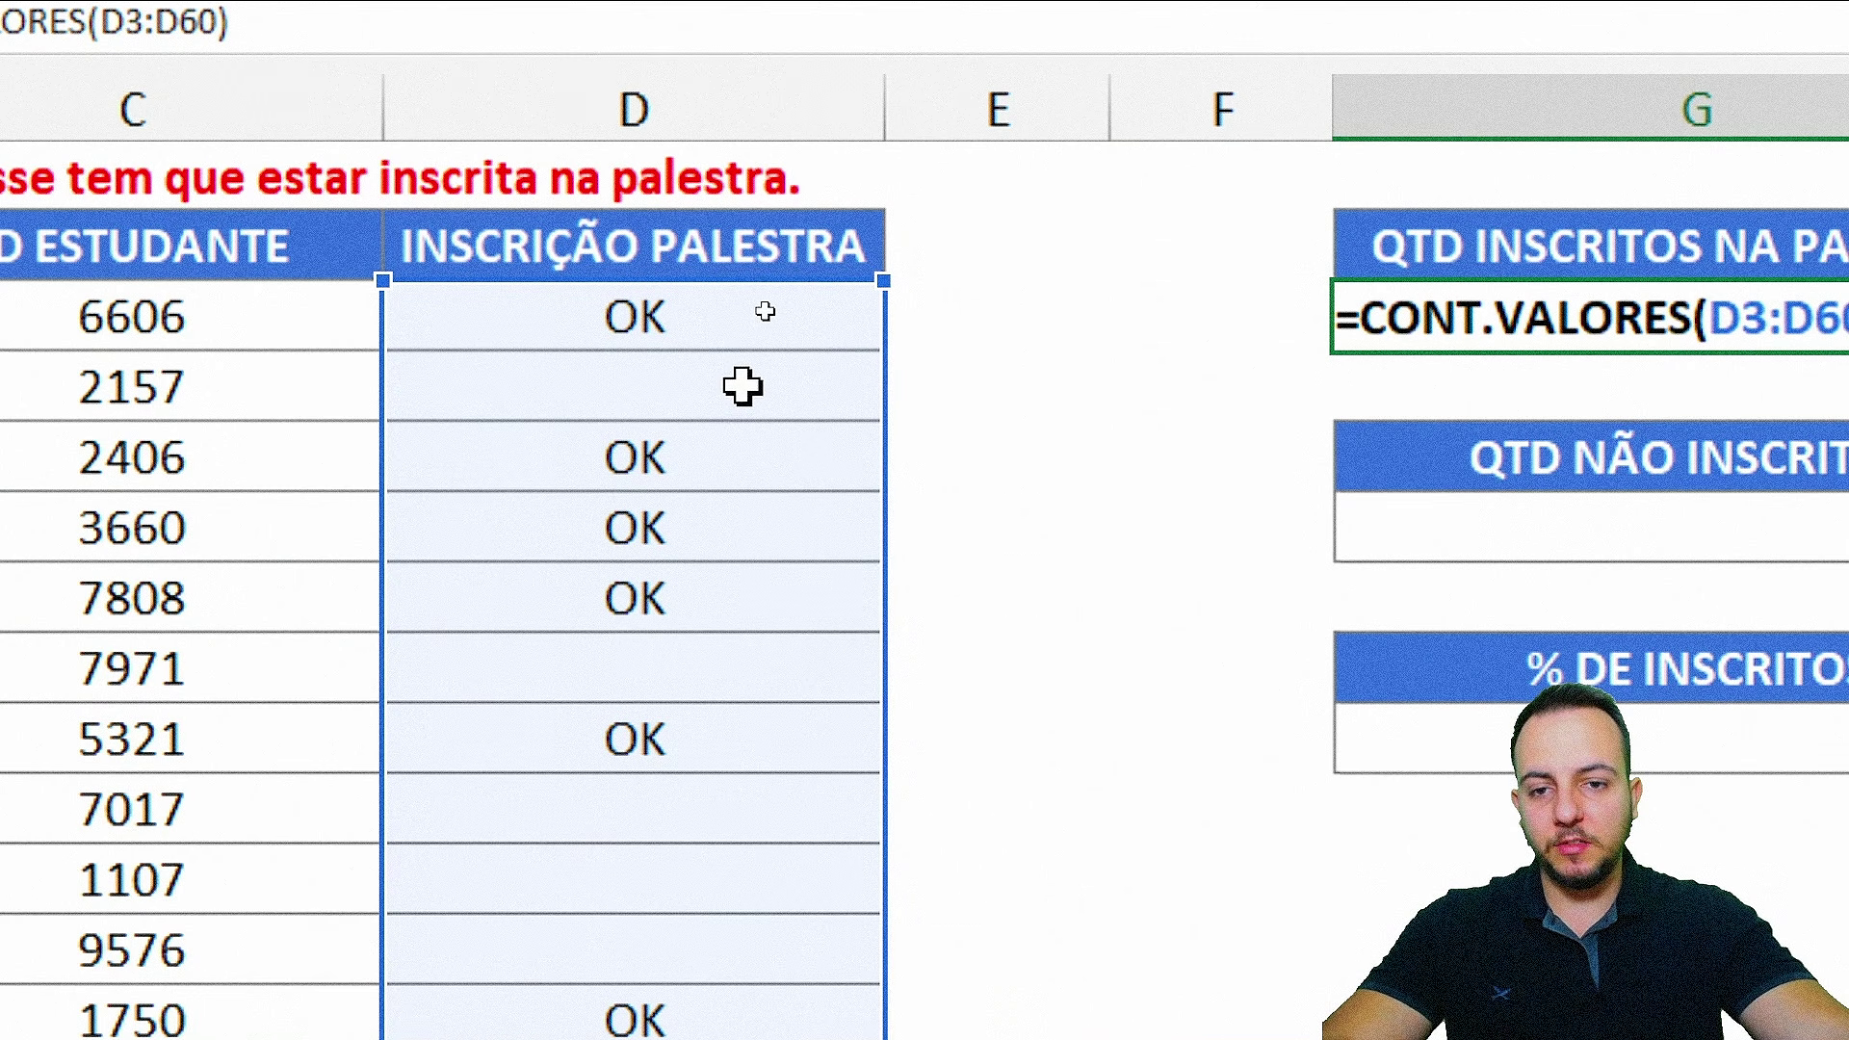
{"action": "key", "text": "ctrl+Return"}
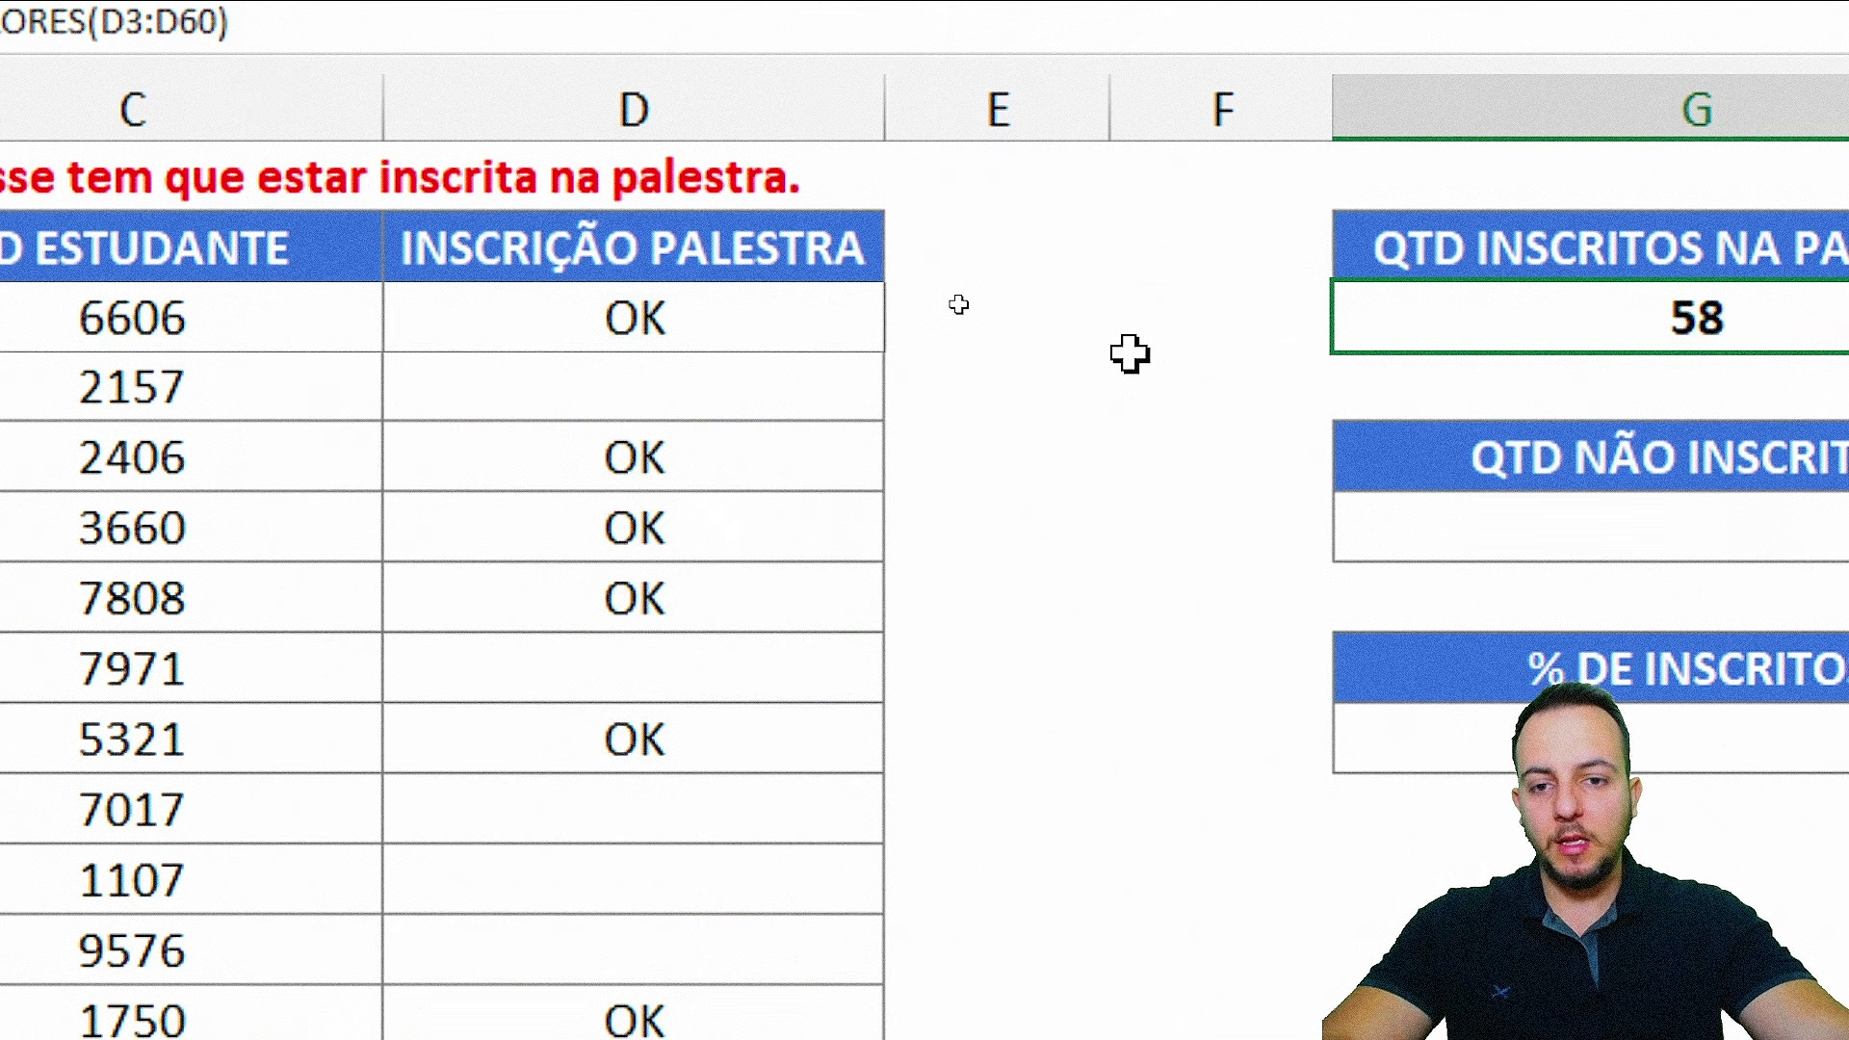
{"action": "left_click_drag", "start_coordinate": [786, 387], "coordinate": [1035, 386]}
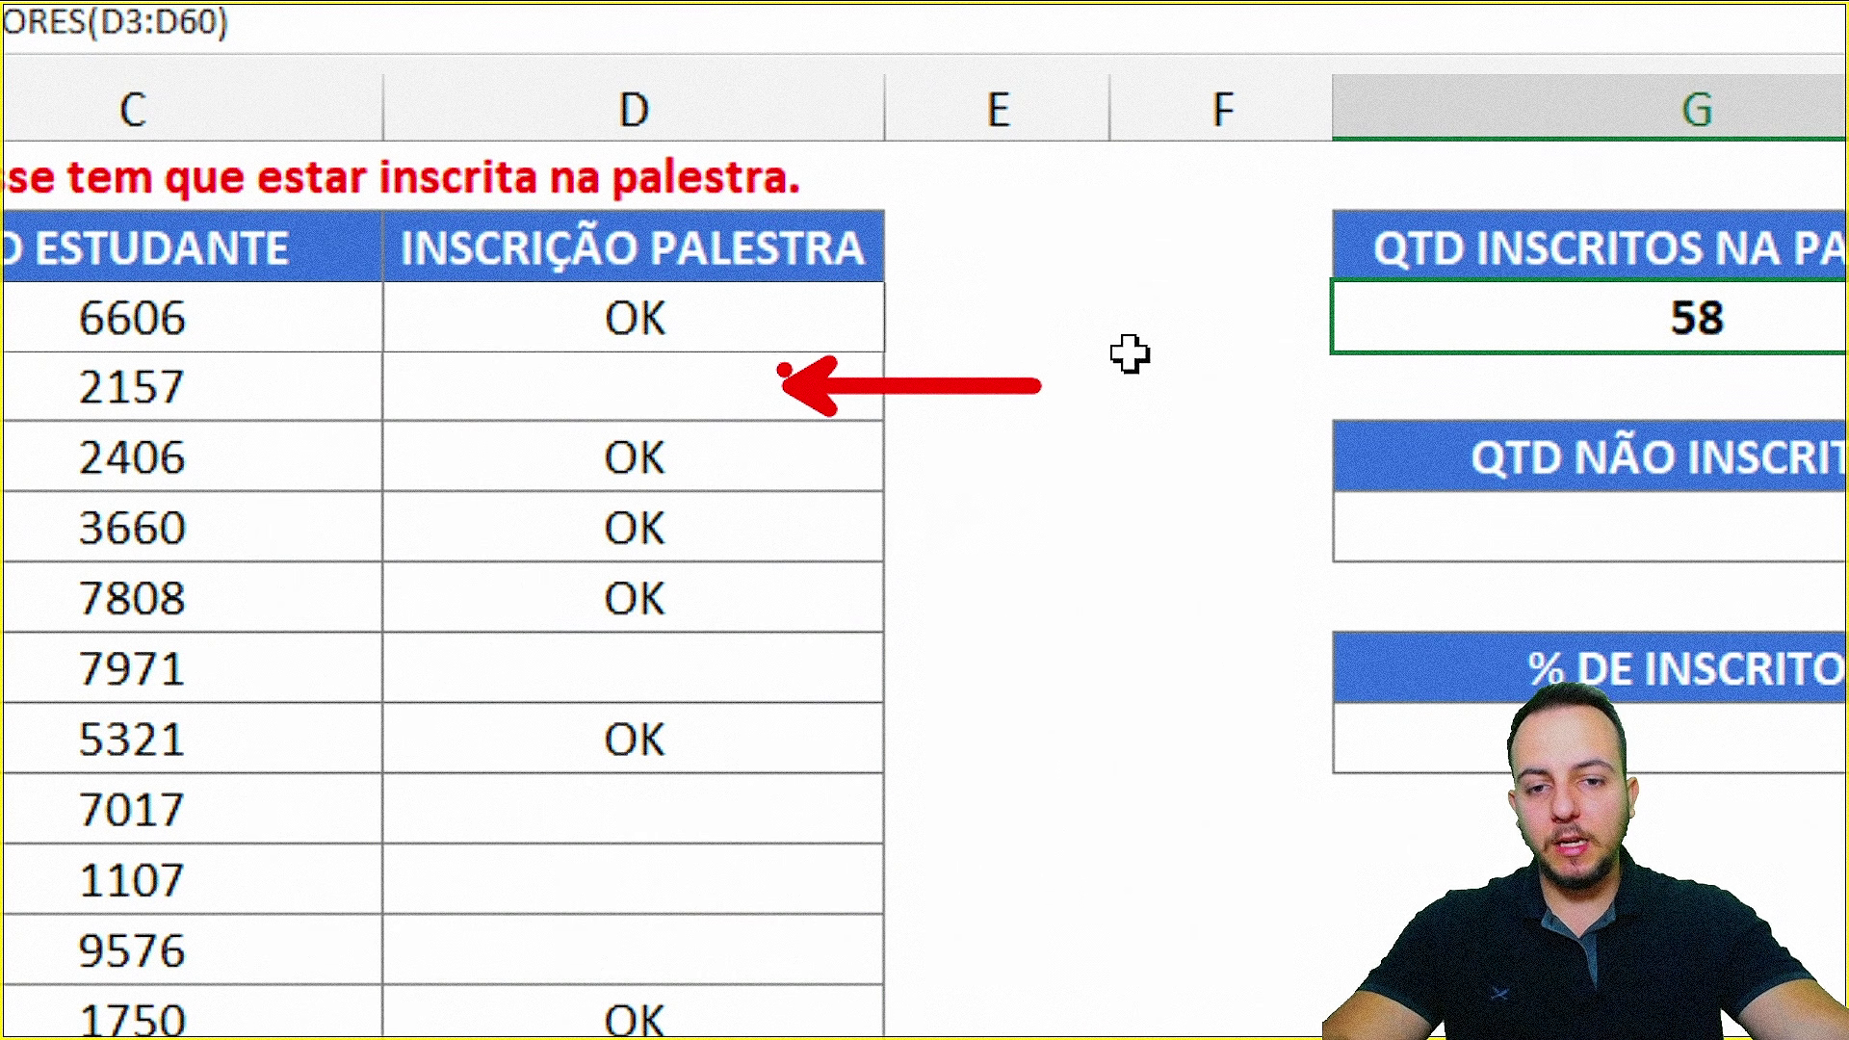
{"action": "left_click_drag", "start_coordinate": [584, 347], "coordinate": [755, 416]}
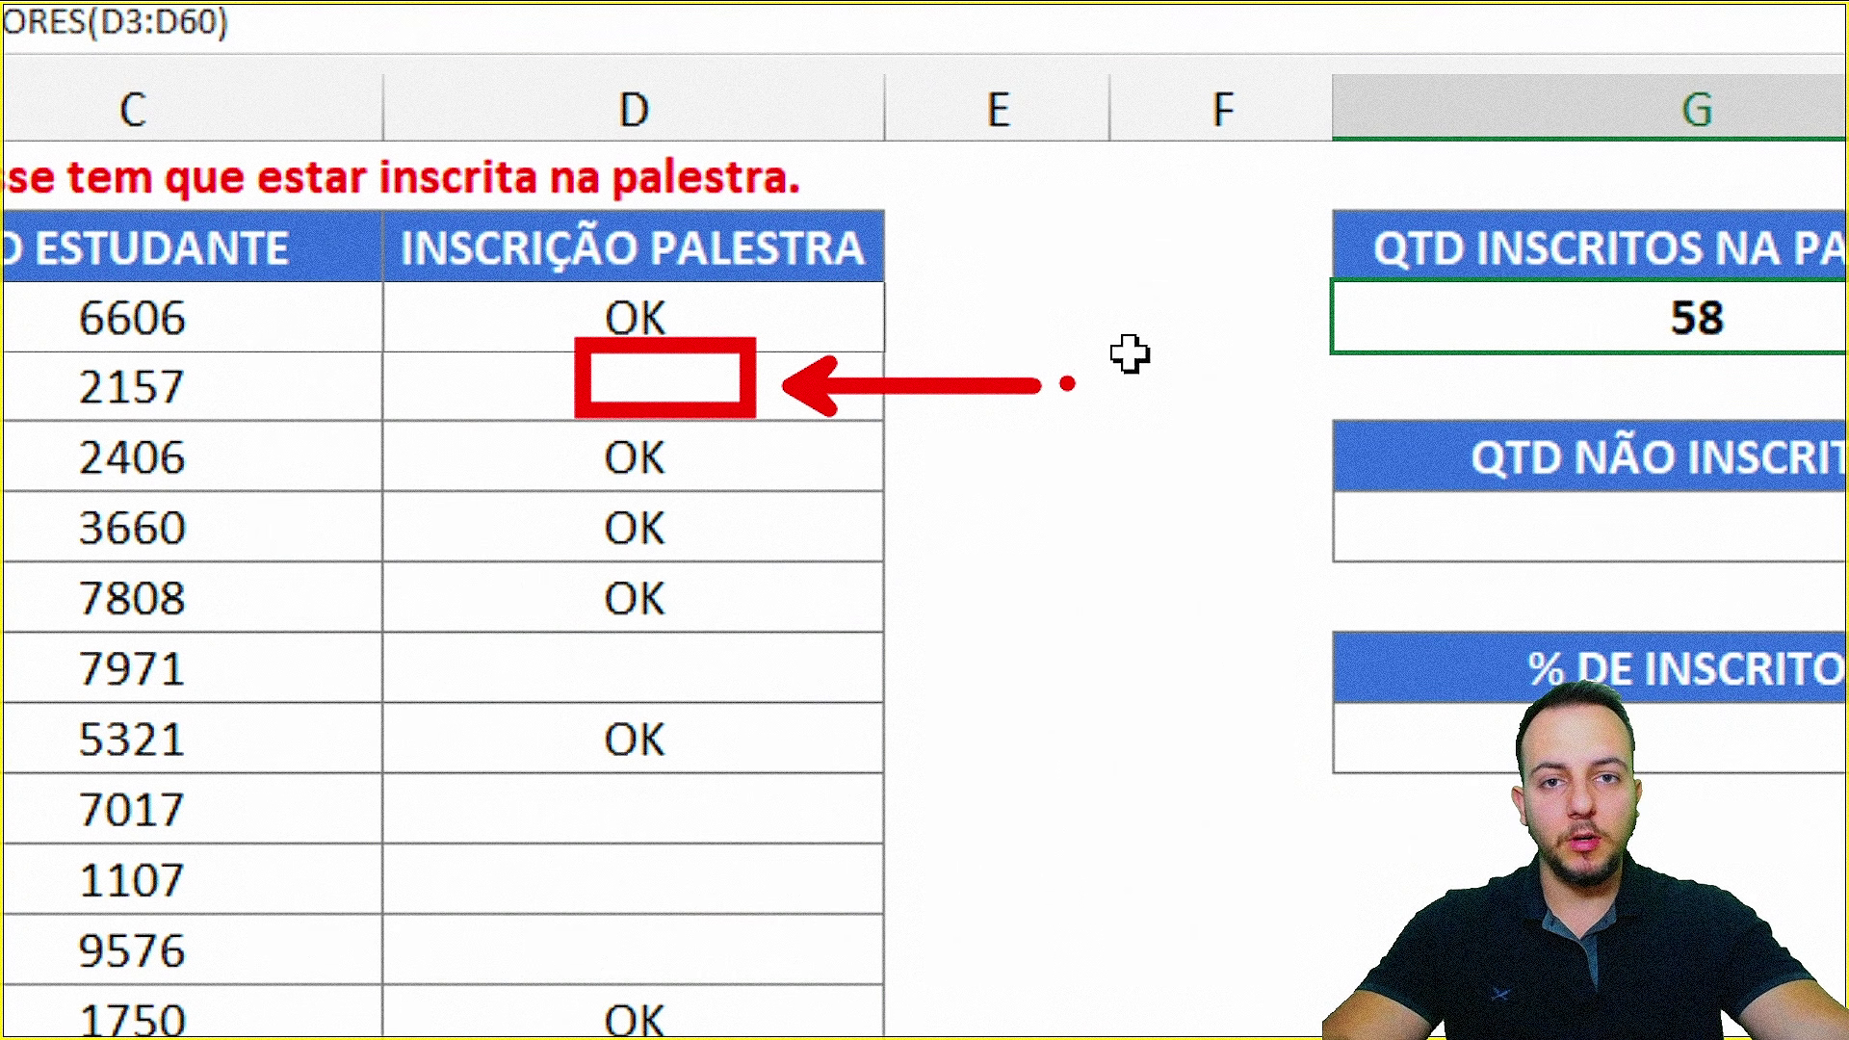
{"action": "key", "text": "ctrl+z"}
{"action": "key", "text": "ctrl+z"}
{"action": "mouse_move", "coordinate": [696, 302]}
{"action": "left_mouse_down"}
{"action": "mouse_move", "coordinate": [549, 328]}
{"action": "mouse_move", "coordinate": [675, 285]}
{"action": "left_mouse_up"}
{"action": "mouse_move", "coordinate": [641, 416]}
{"action": "left_mouse_down"}
{"action": "mouse_move", "coordinate": [539, 487]}
{"action": "mouse_move", "coordinate": [725, 478]}
{"action": "left_mouse_up"}
{"action": "key", "text": "Escape"}
- Try X instead of OK in cell D3 under INSCRIÇÃO PALESTRA to test the count, and undo the entry
{"action": "left_click", "coordinate": [789, 318]}
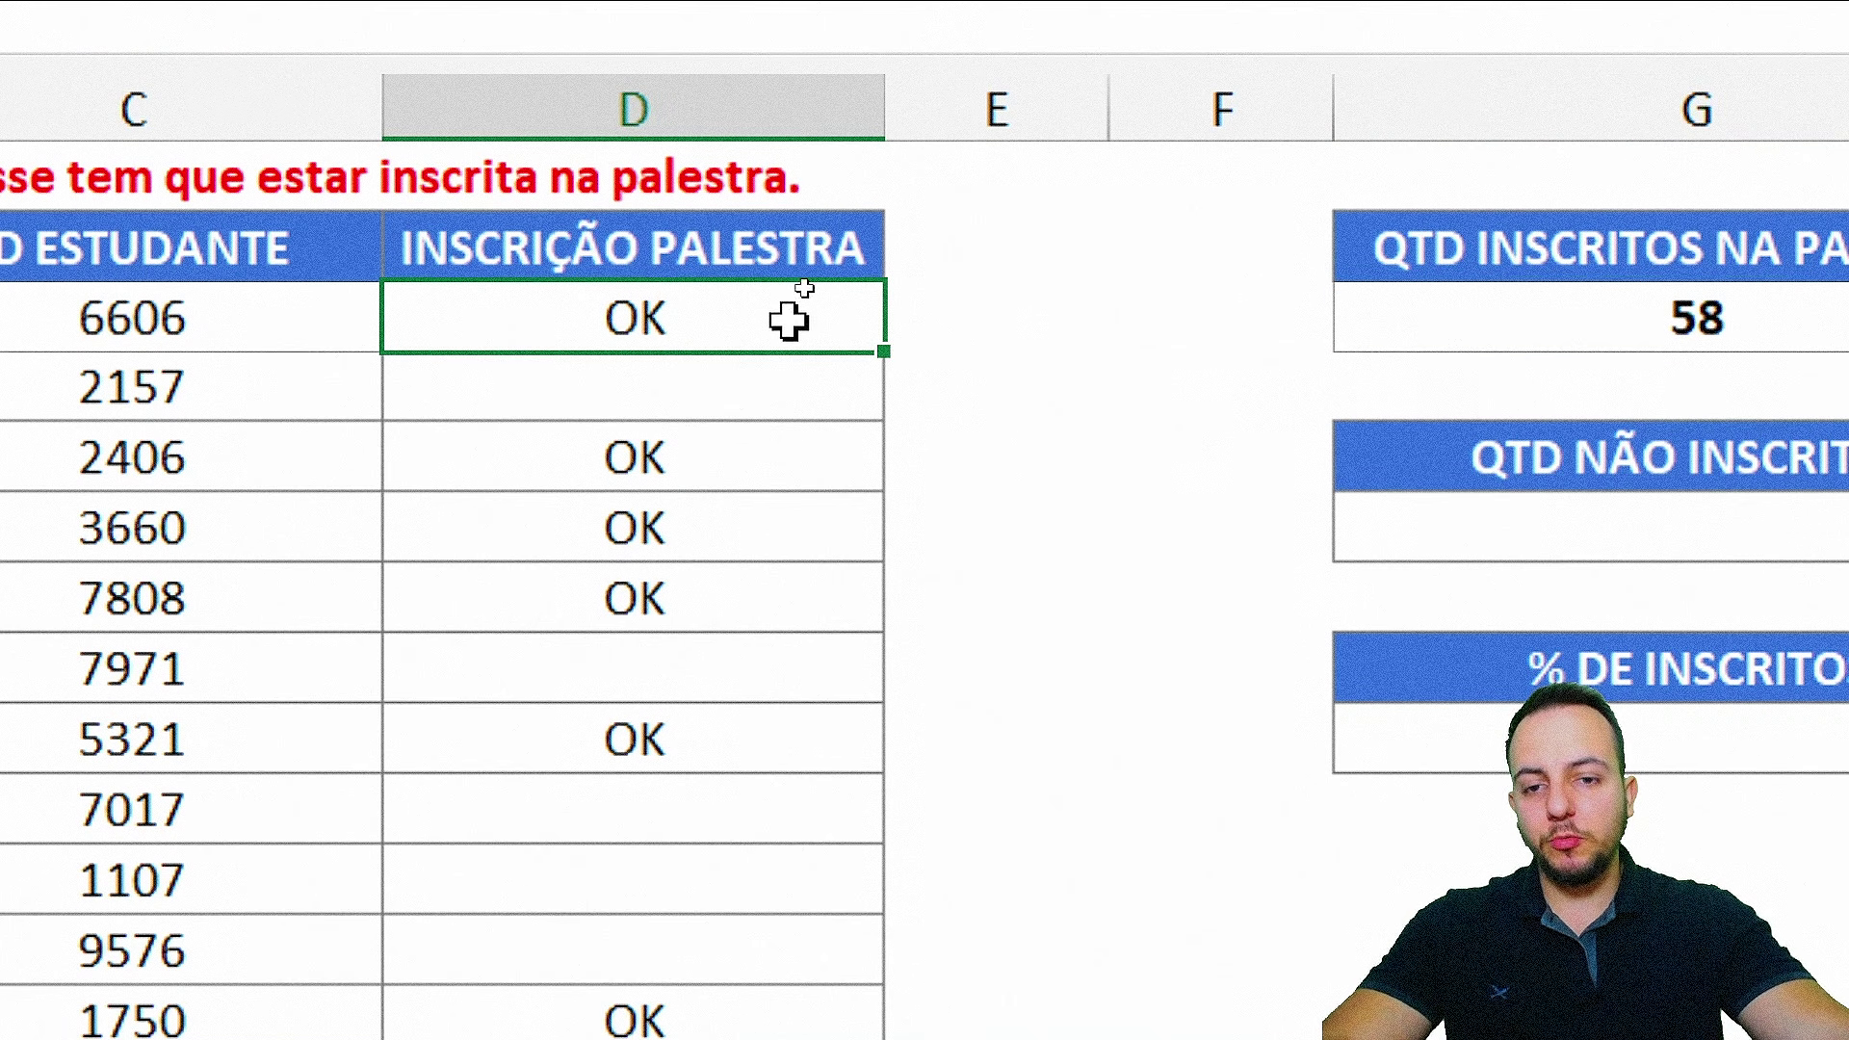
{"action": "type", "text": "X"}
{"action": "key", "text": "Return"}
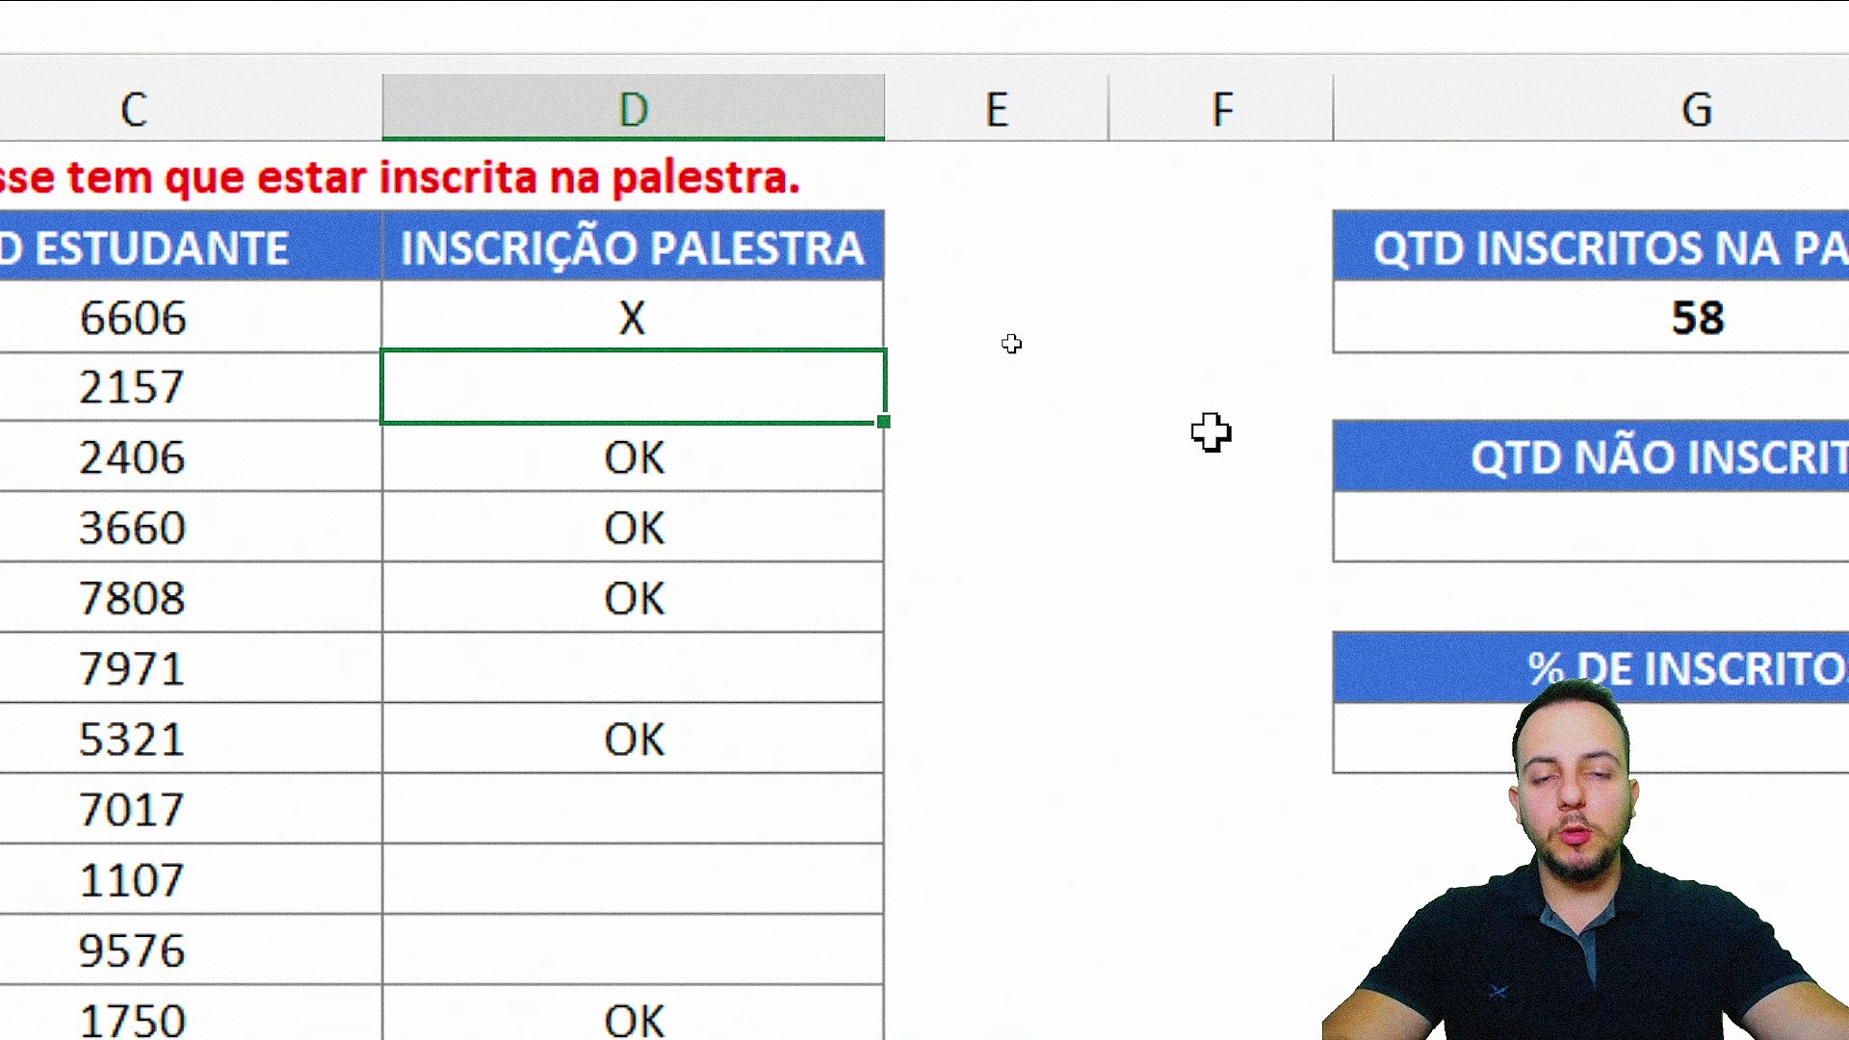
{"action": "key", "text": "ctrl+z"}
{"action": "left_click_drag", "start_coordinate": [597, 374], "coordinate": [989, 378]}
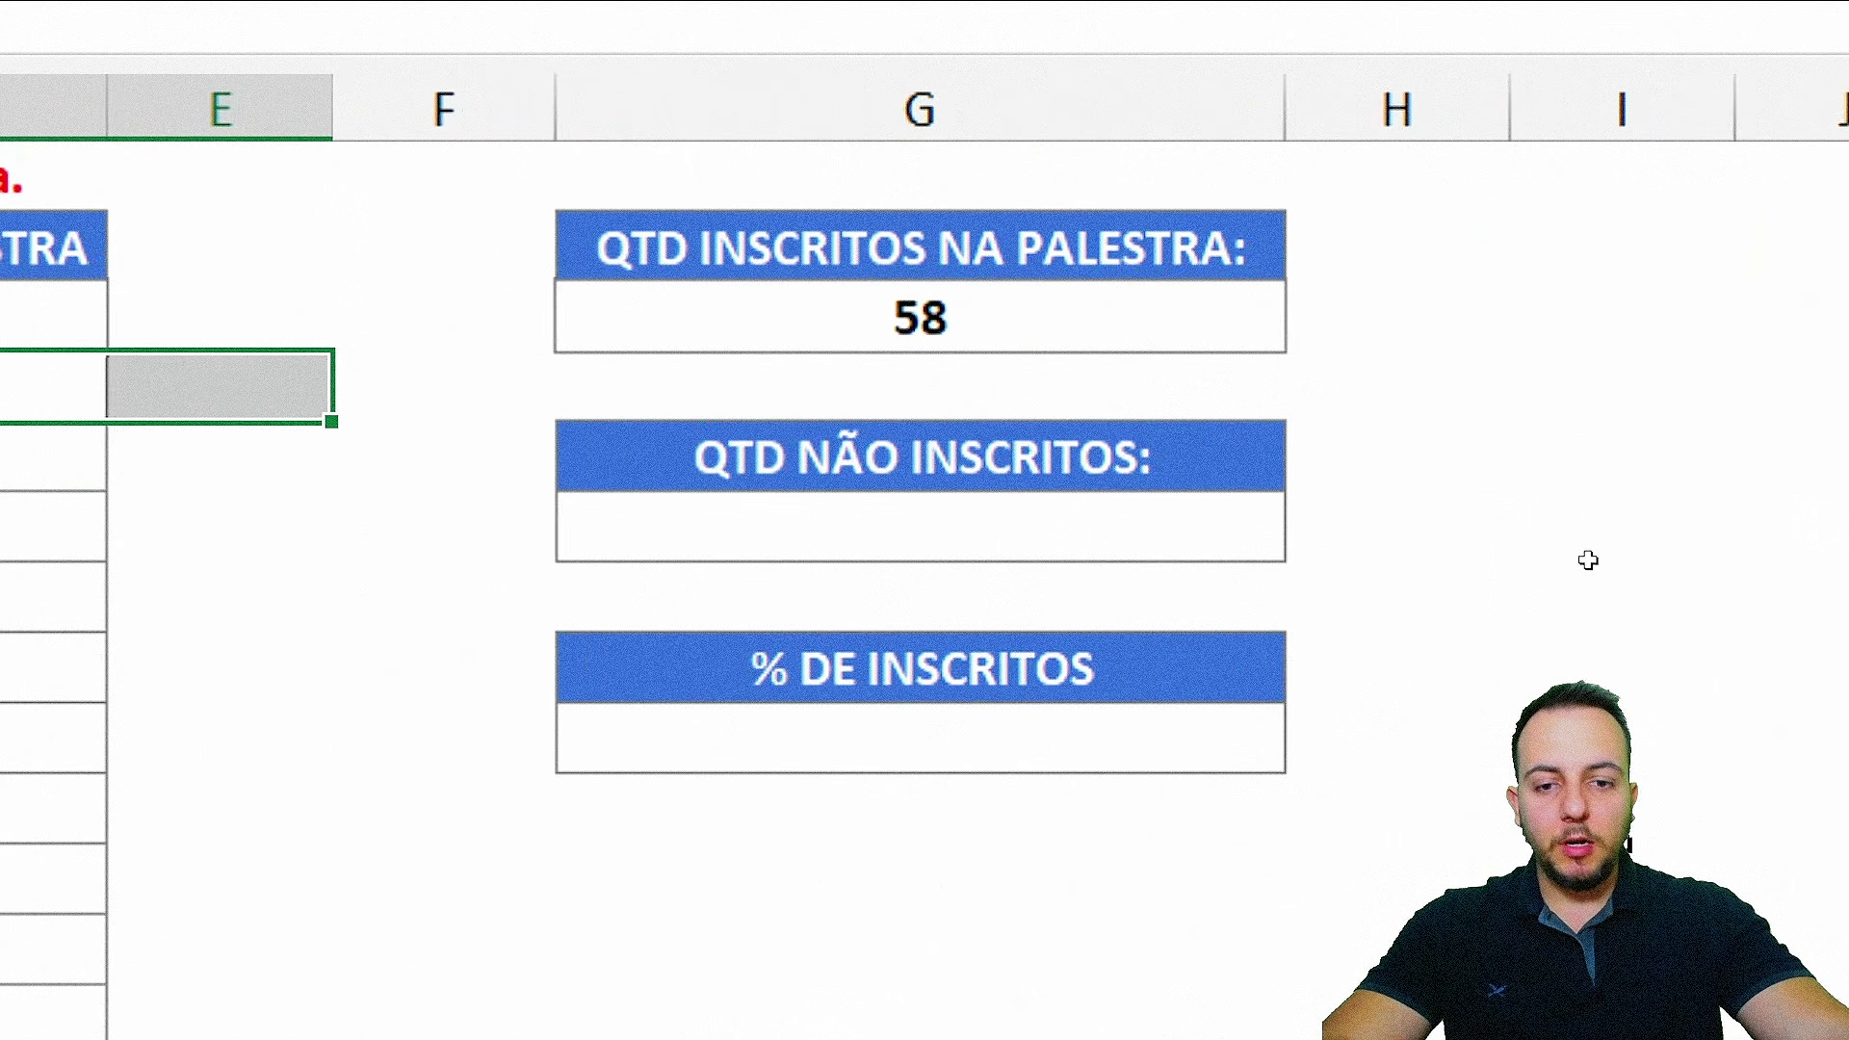
- Count the blank INSCRIÇÃO PALESTRA cells from D3 down with a CONTAR.VAZIO formula in G6 under QTD NÃO INSCRITOS
{"action": "left_click", "coordinate": [887, 408]}
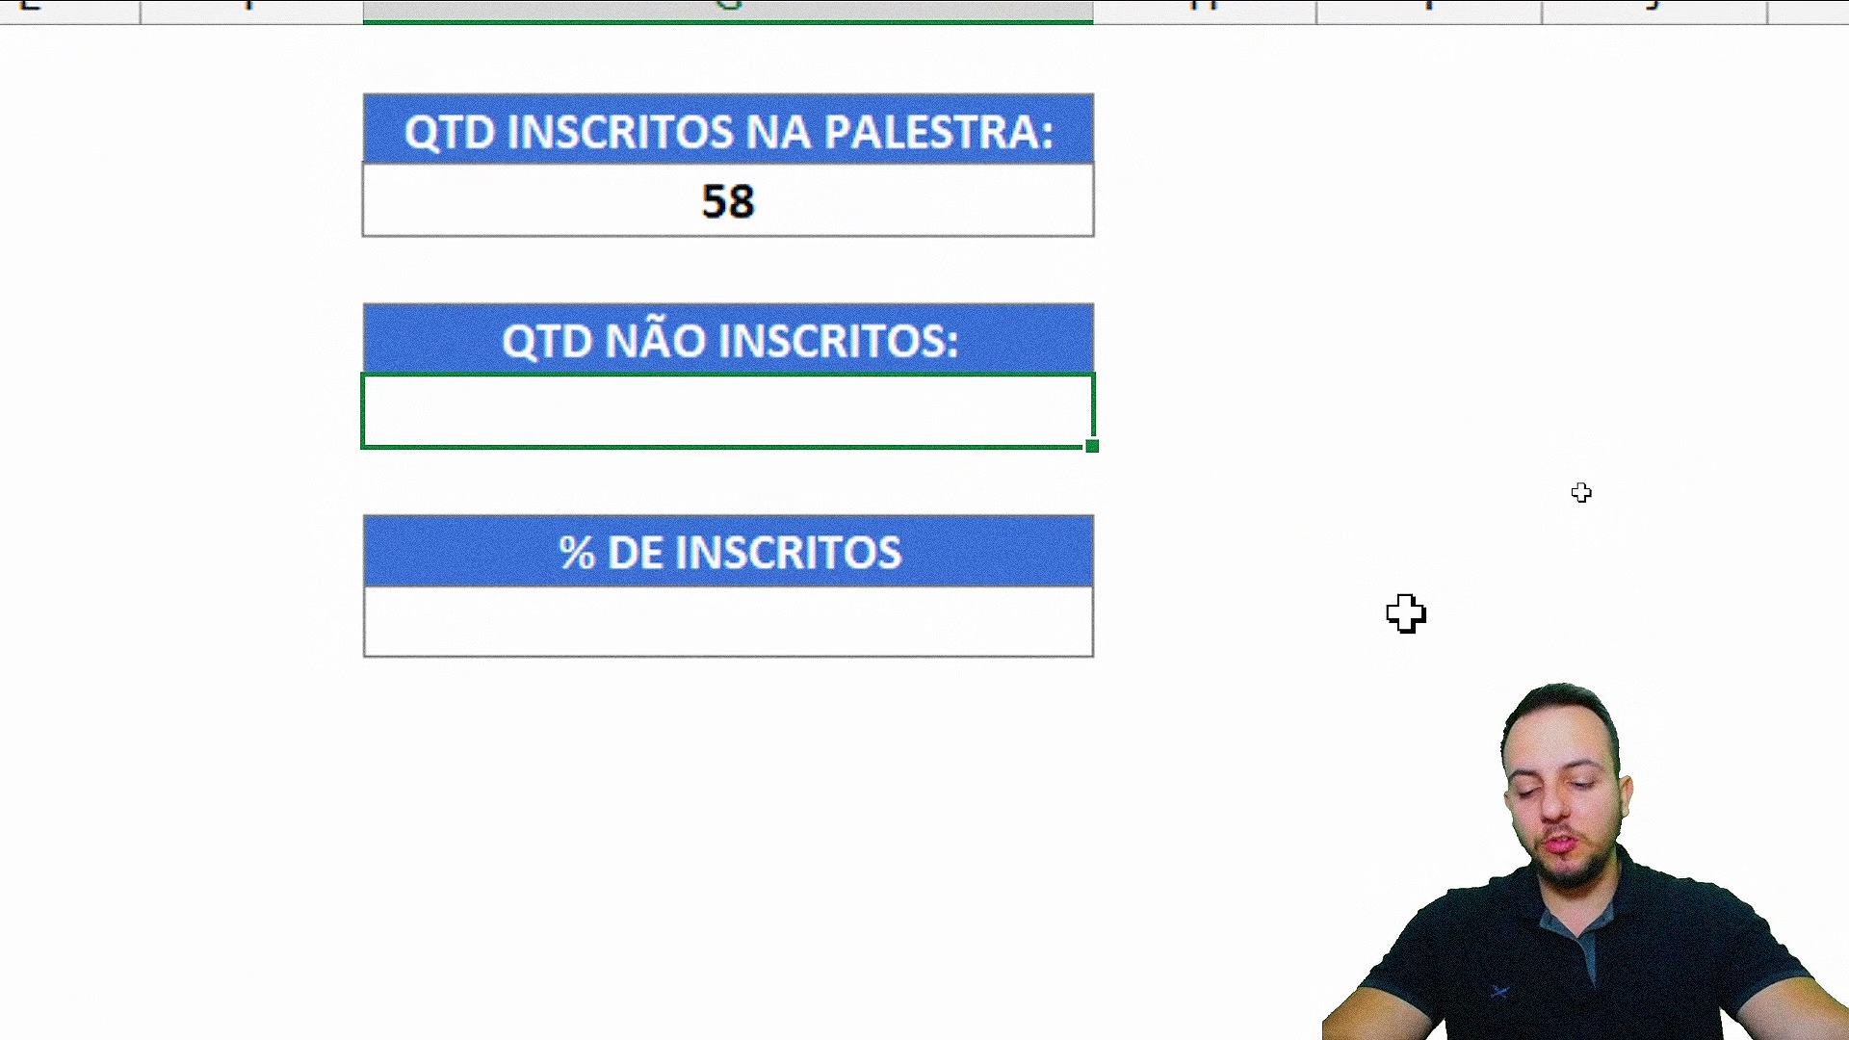
{"action": "type", "text": "=cont"}
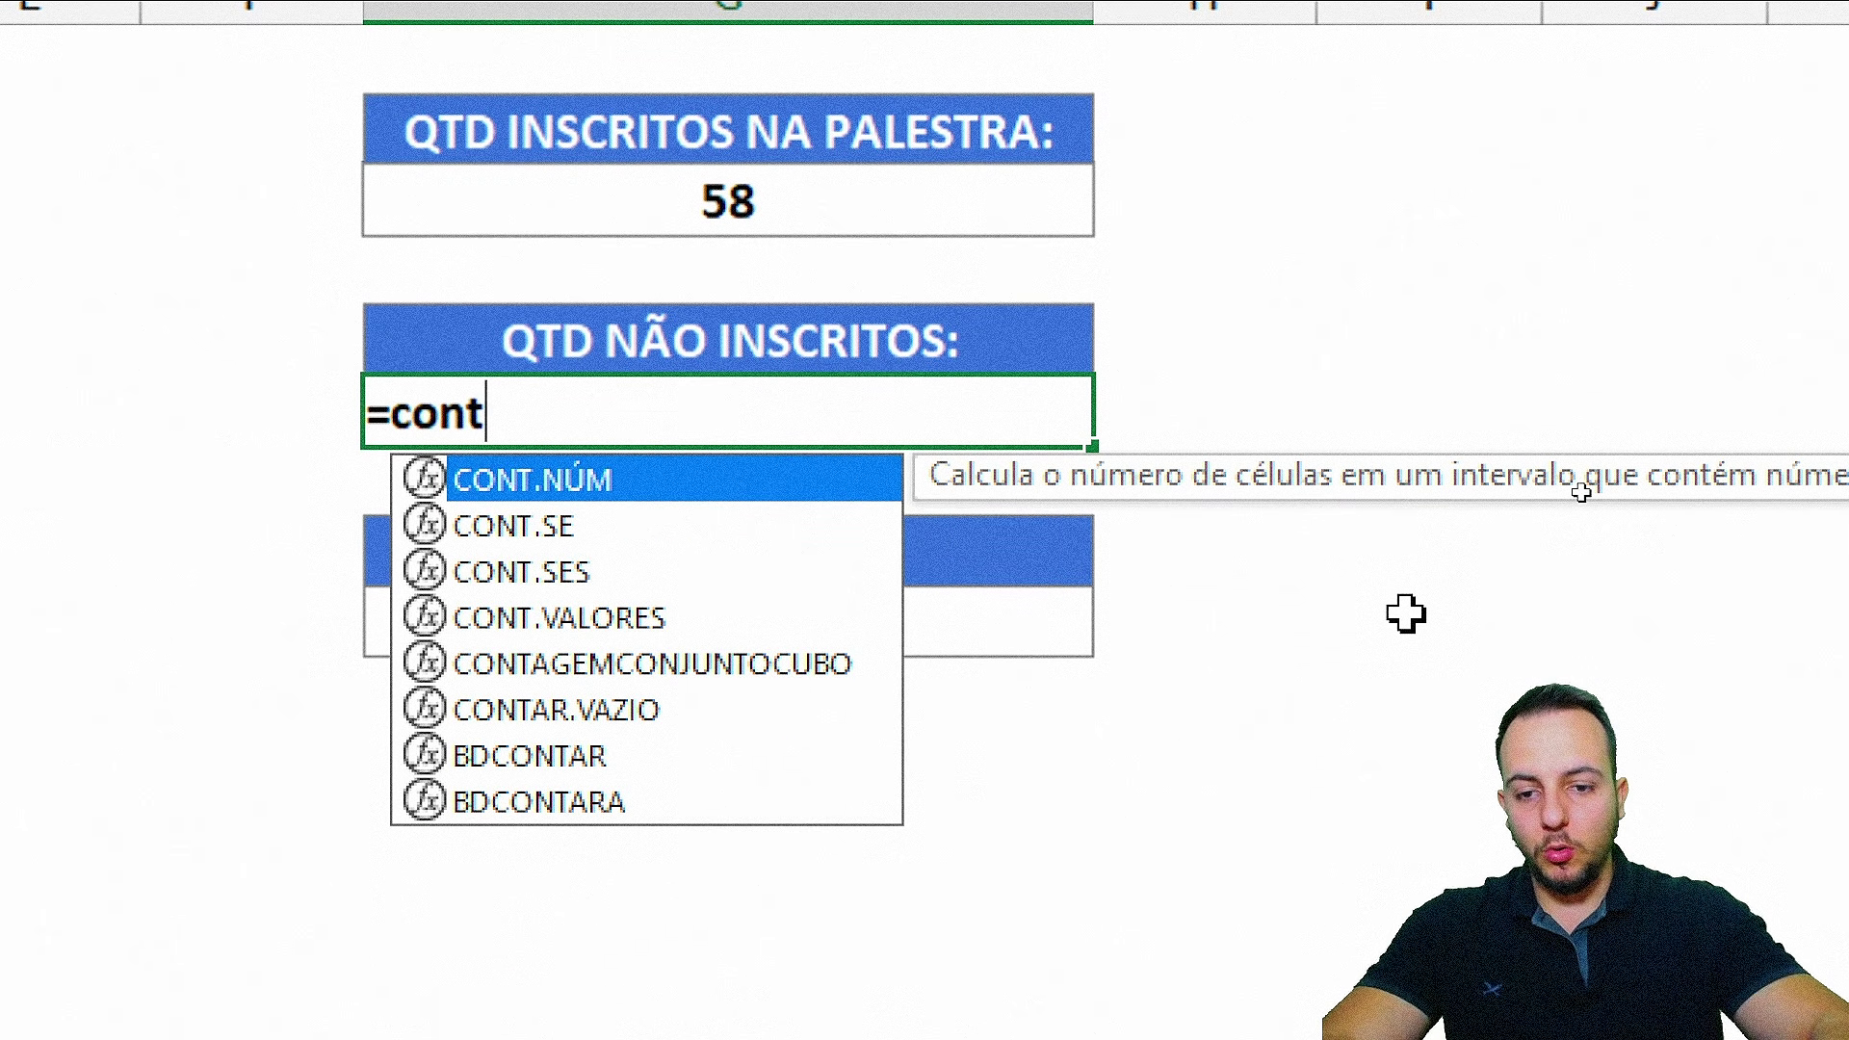
{"action": "left_click", "coordinate": [554, 712]}
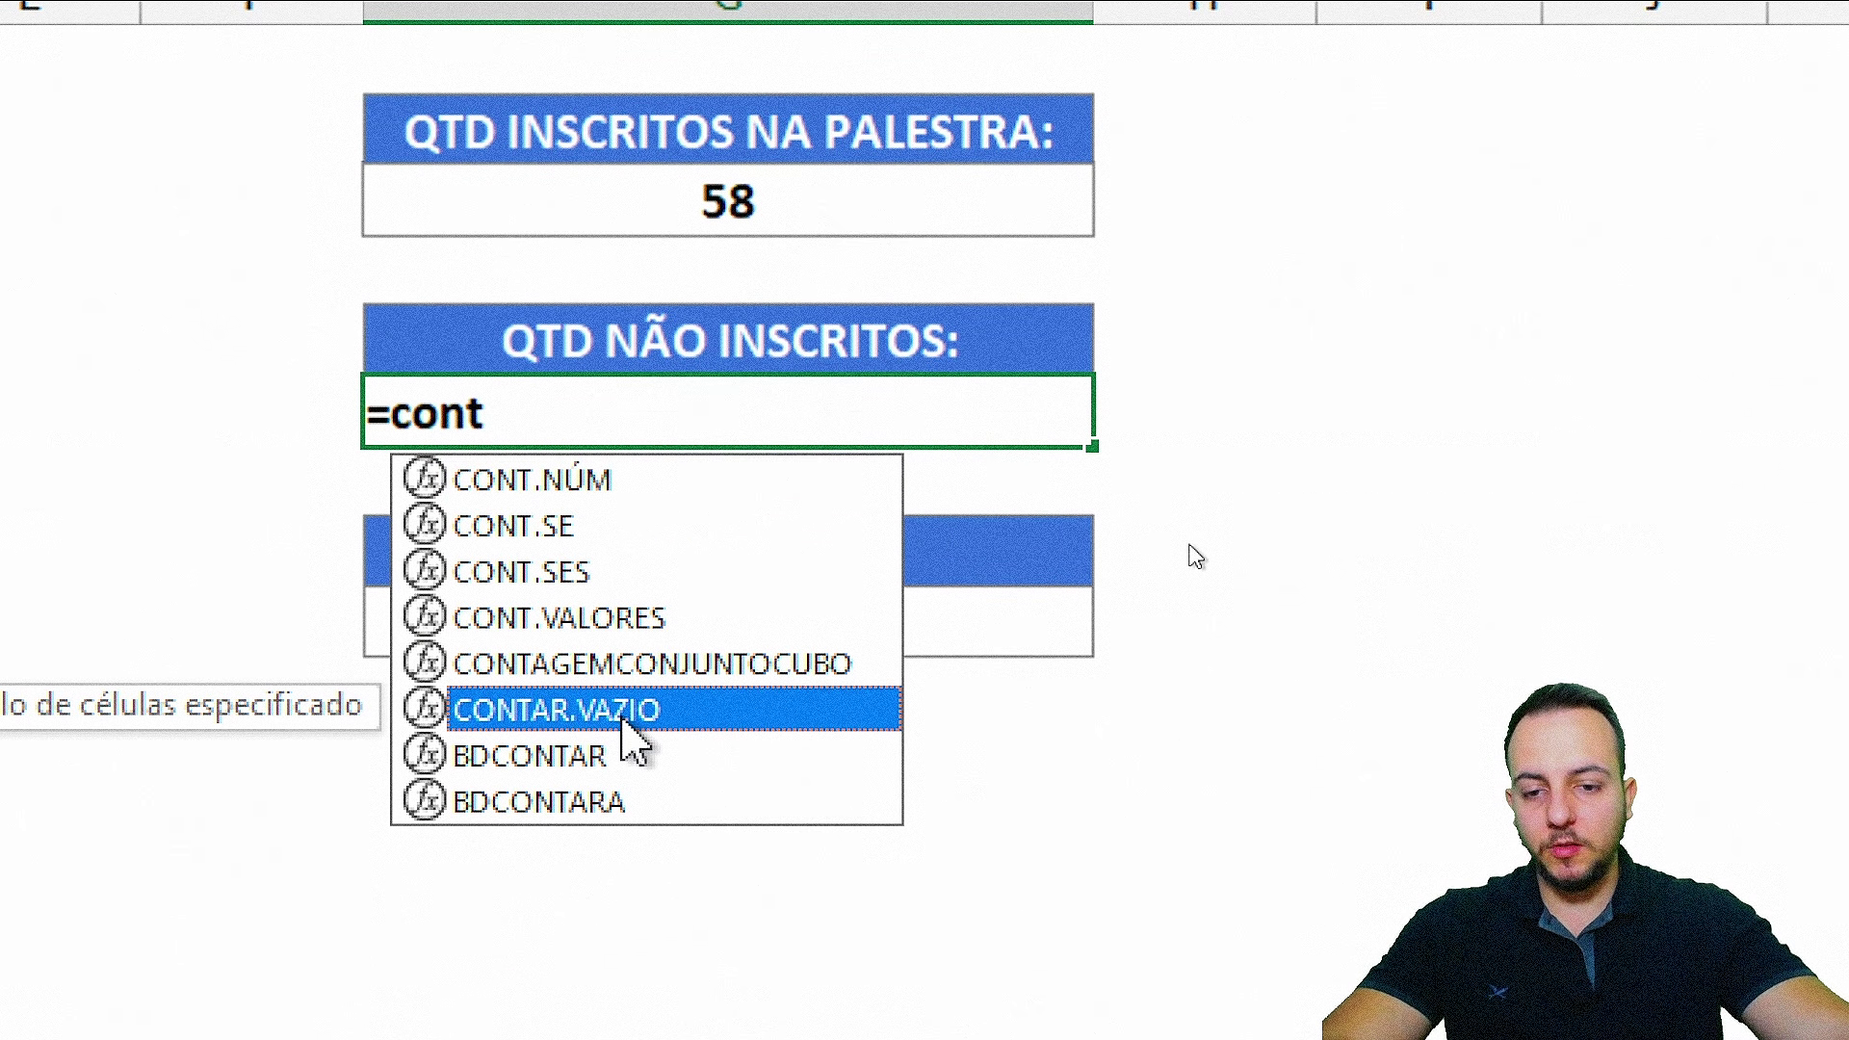
{"action": "double_click", "coordinate": [568, 717]}
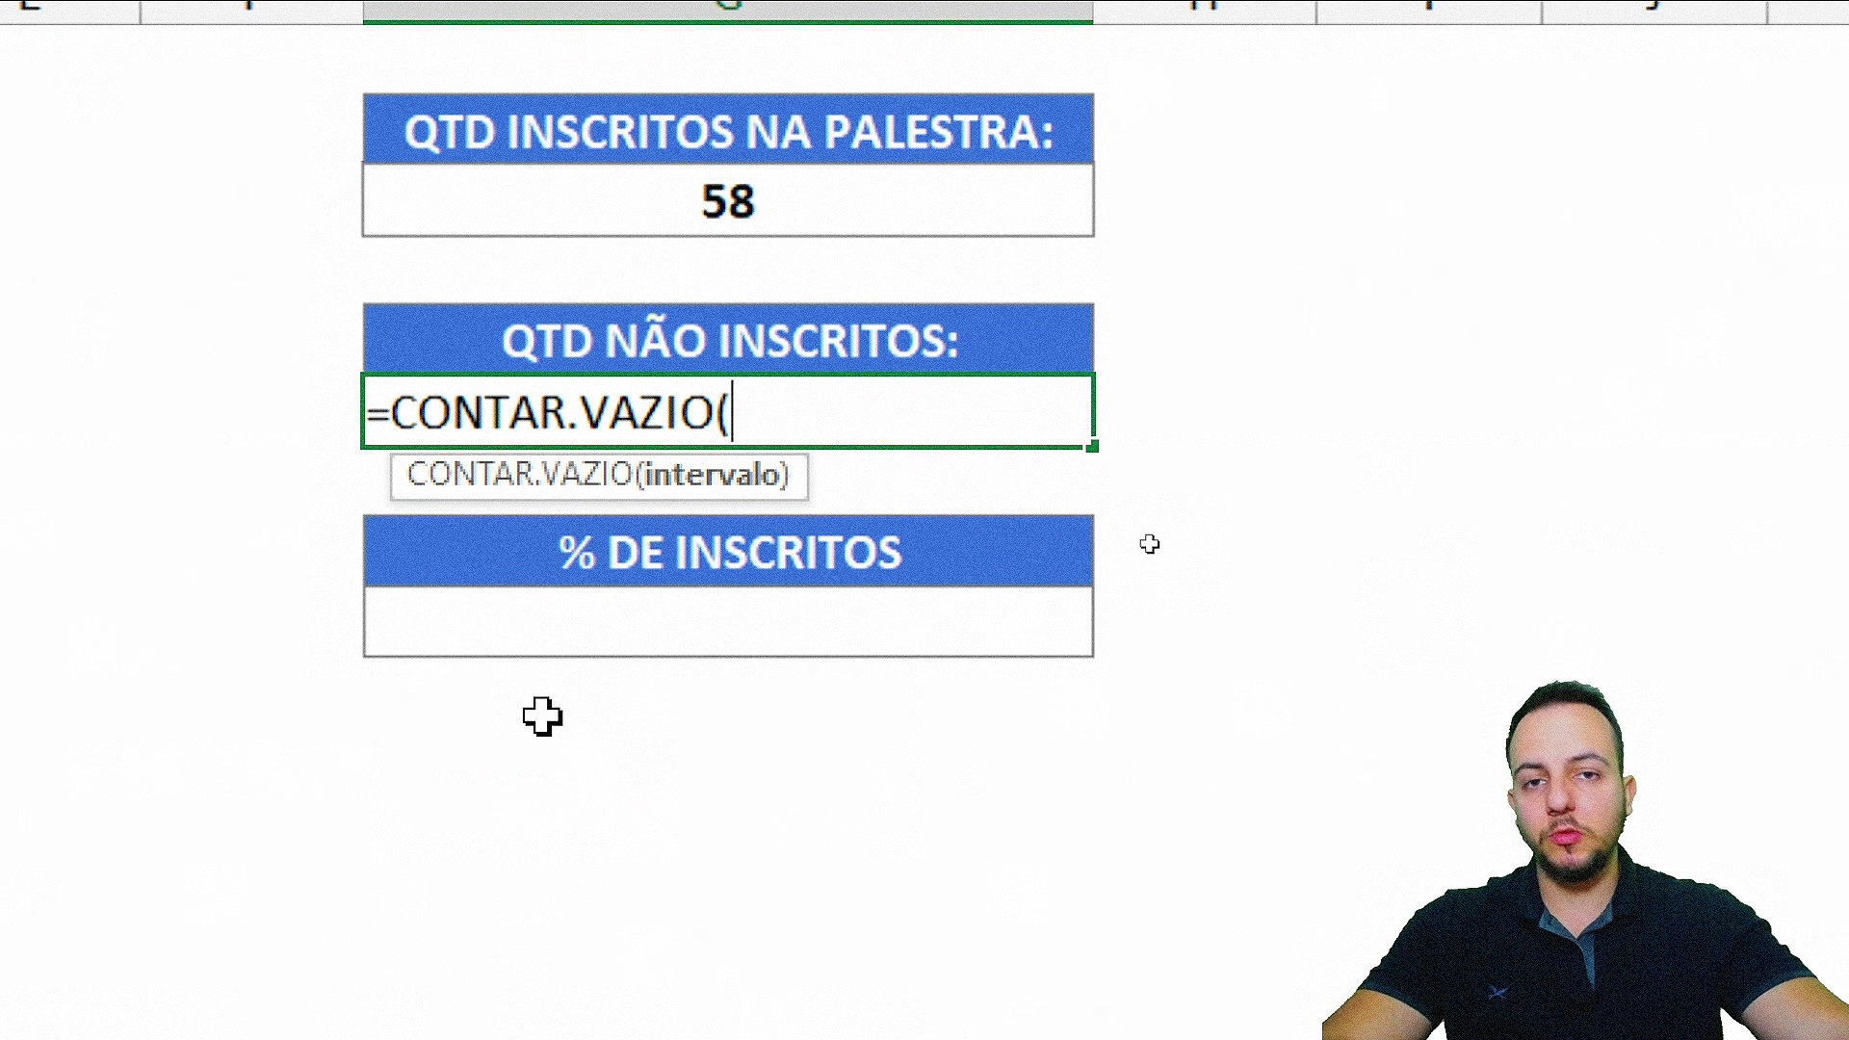
{"action": "left_click_drag", "start_coordinate": [582, 194], "coordinate": [745, 992]}
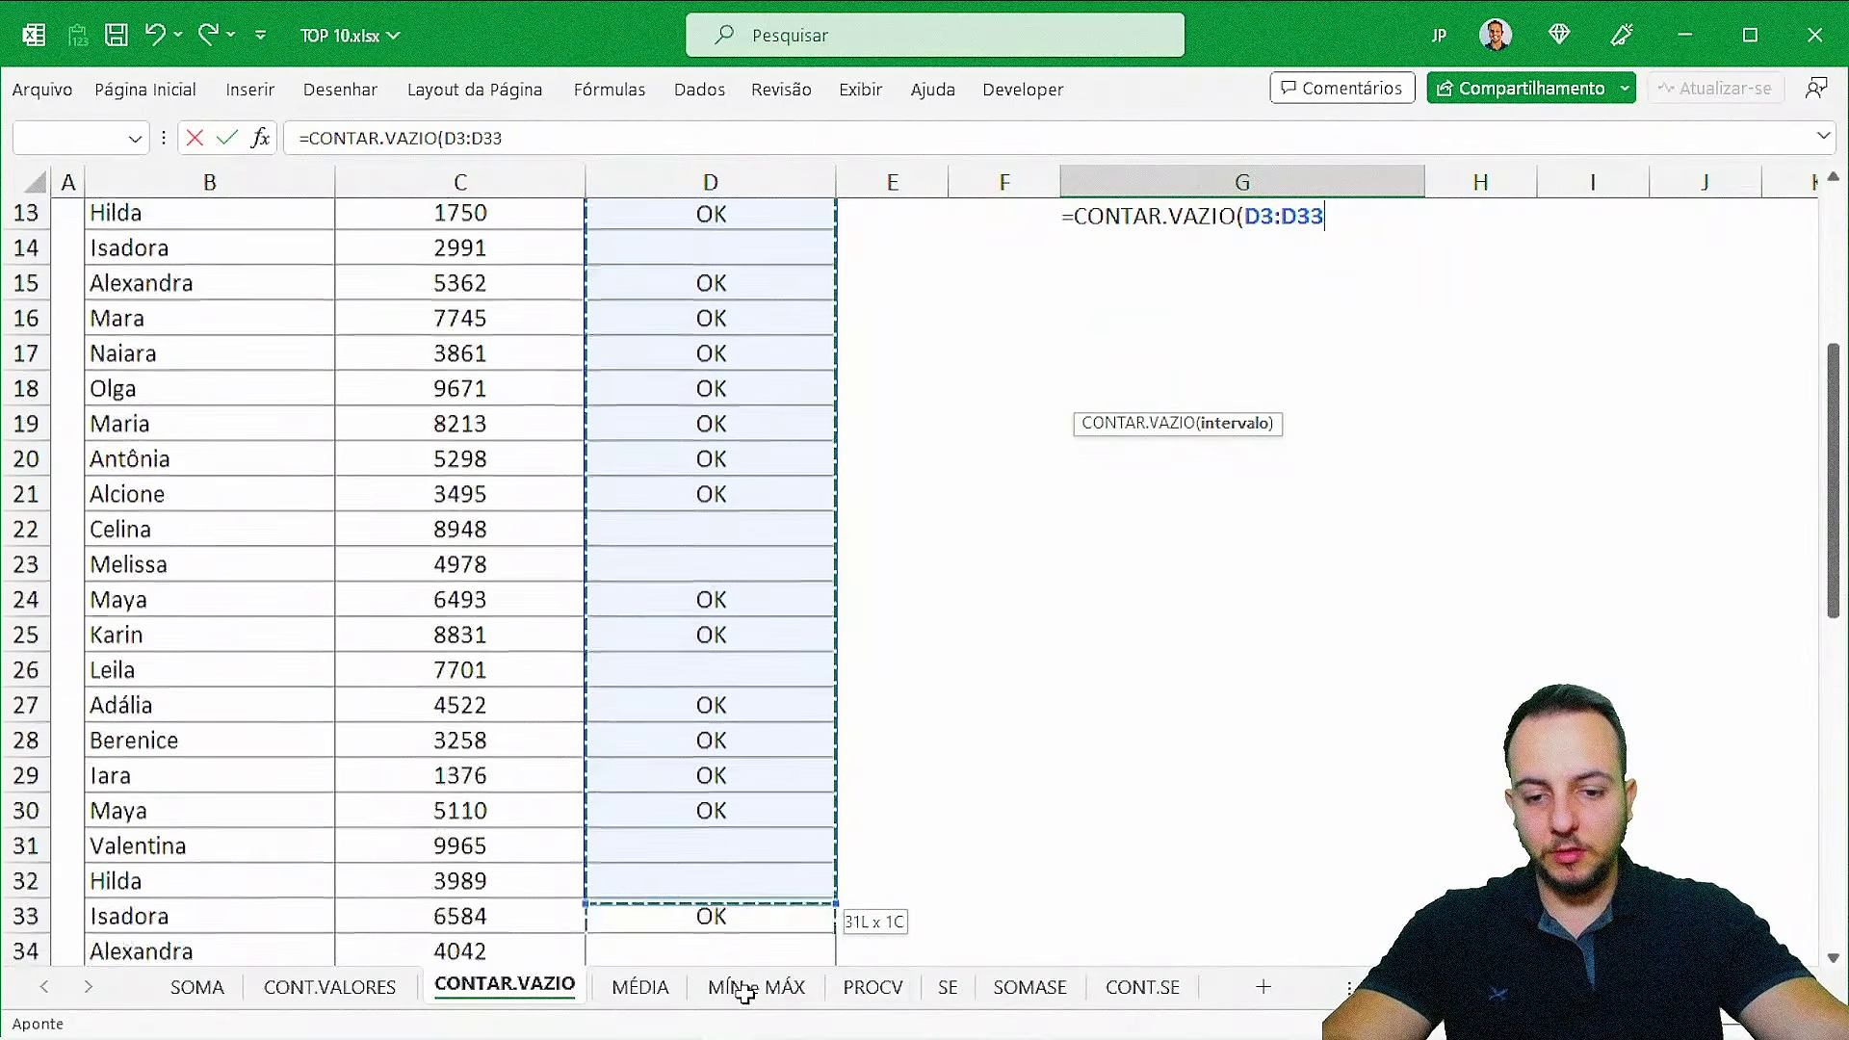
{"action": "left_click_drag", "start_coordinate": [745, 977], "coordinate": [735, 883]}
{"action": "left_click_drag", "start_coordinate": [1827, 711], "coordinate": [1827, 289]}
{"action": "key", "text": "Return"}
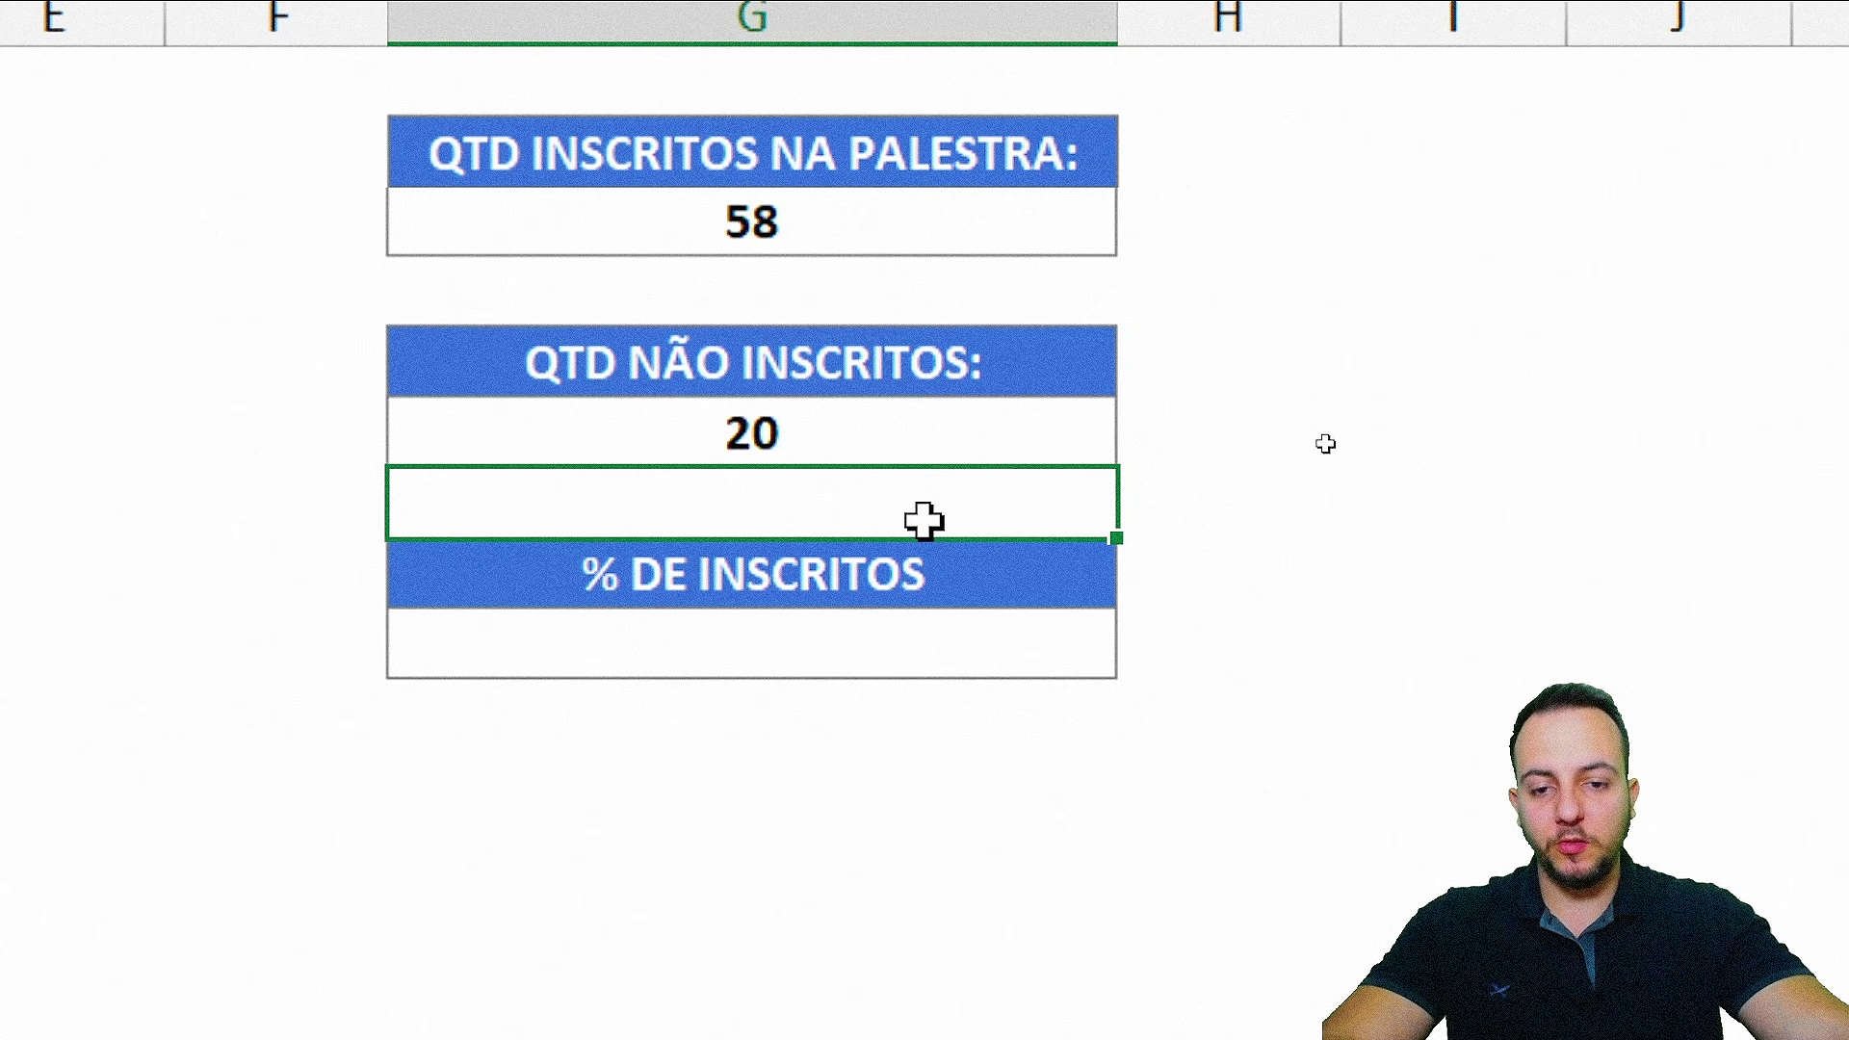
{"action": "left_click", "coordinate": [661, 652]}
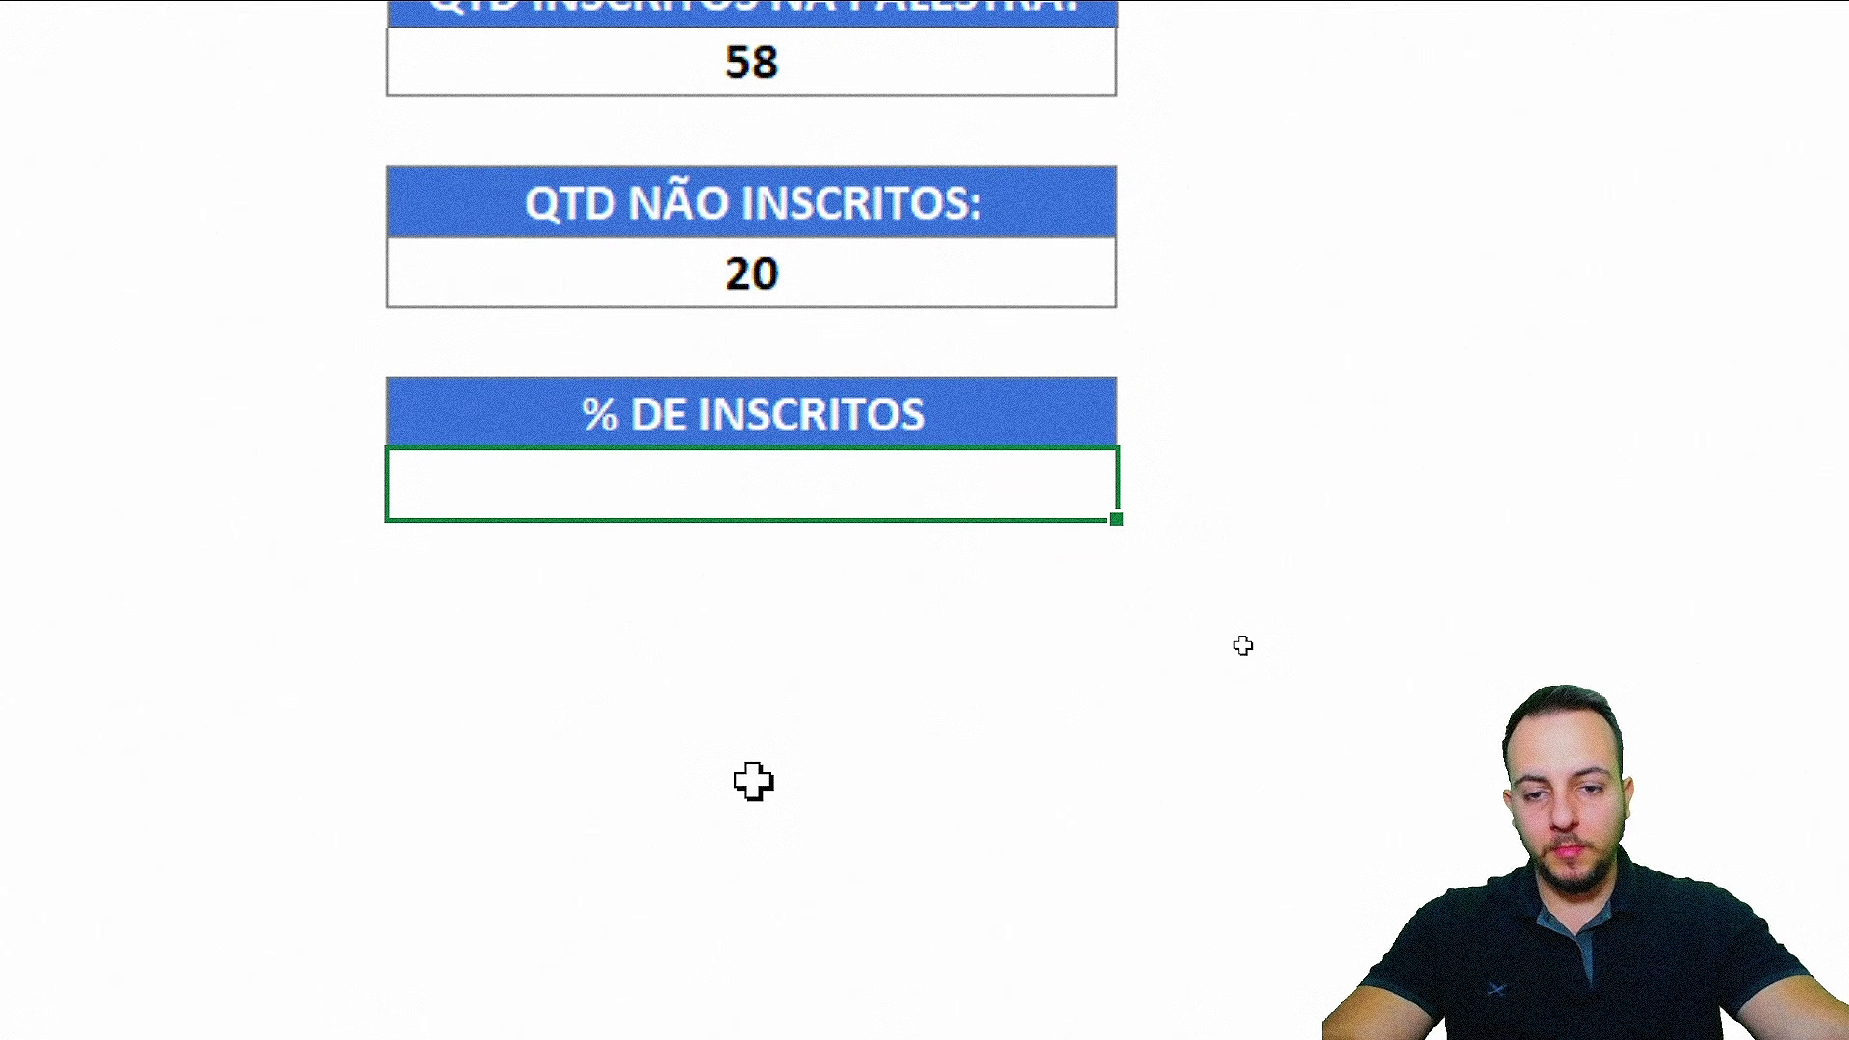
{"action": "type", "text": "="}
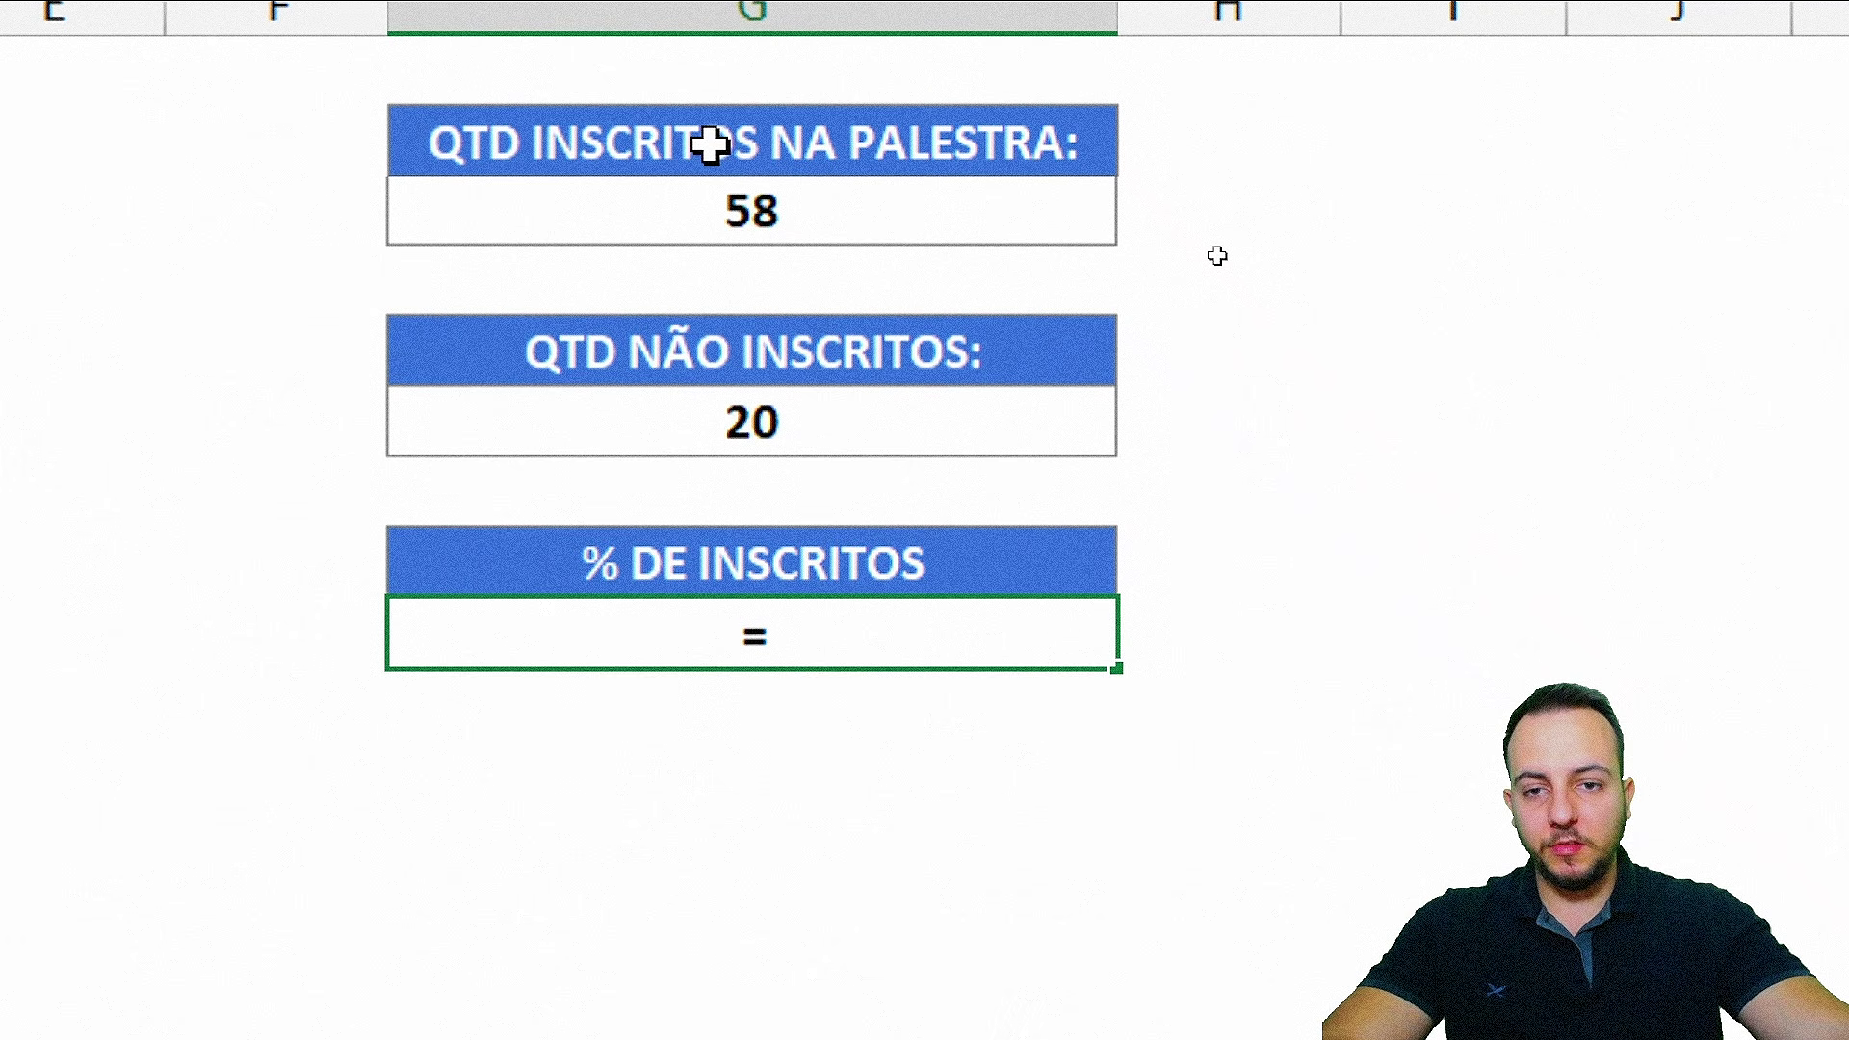
{"action": "left_click", "coordinate": [793, 207]}
{"action": "type", "text": "/"}
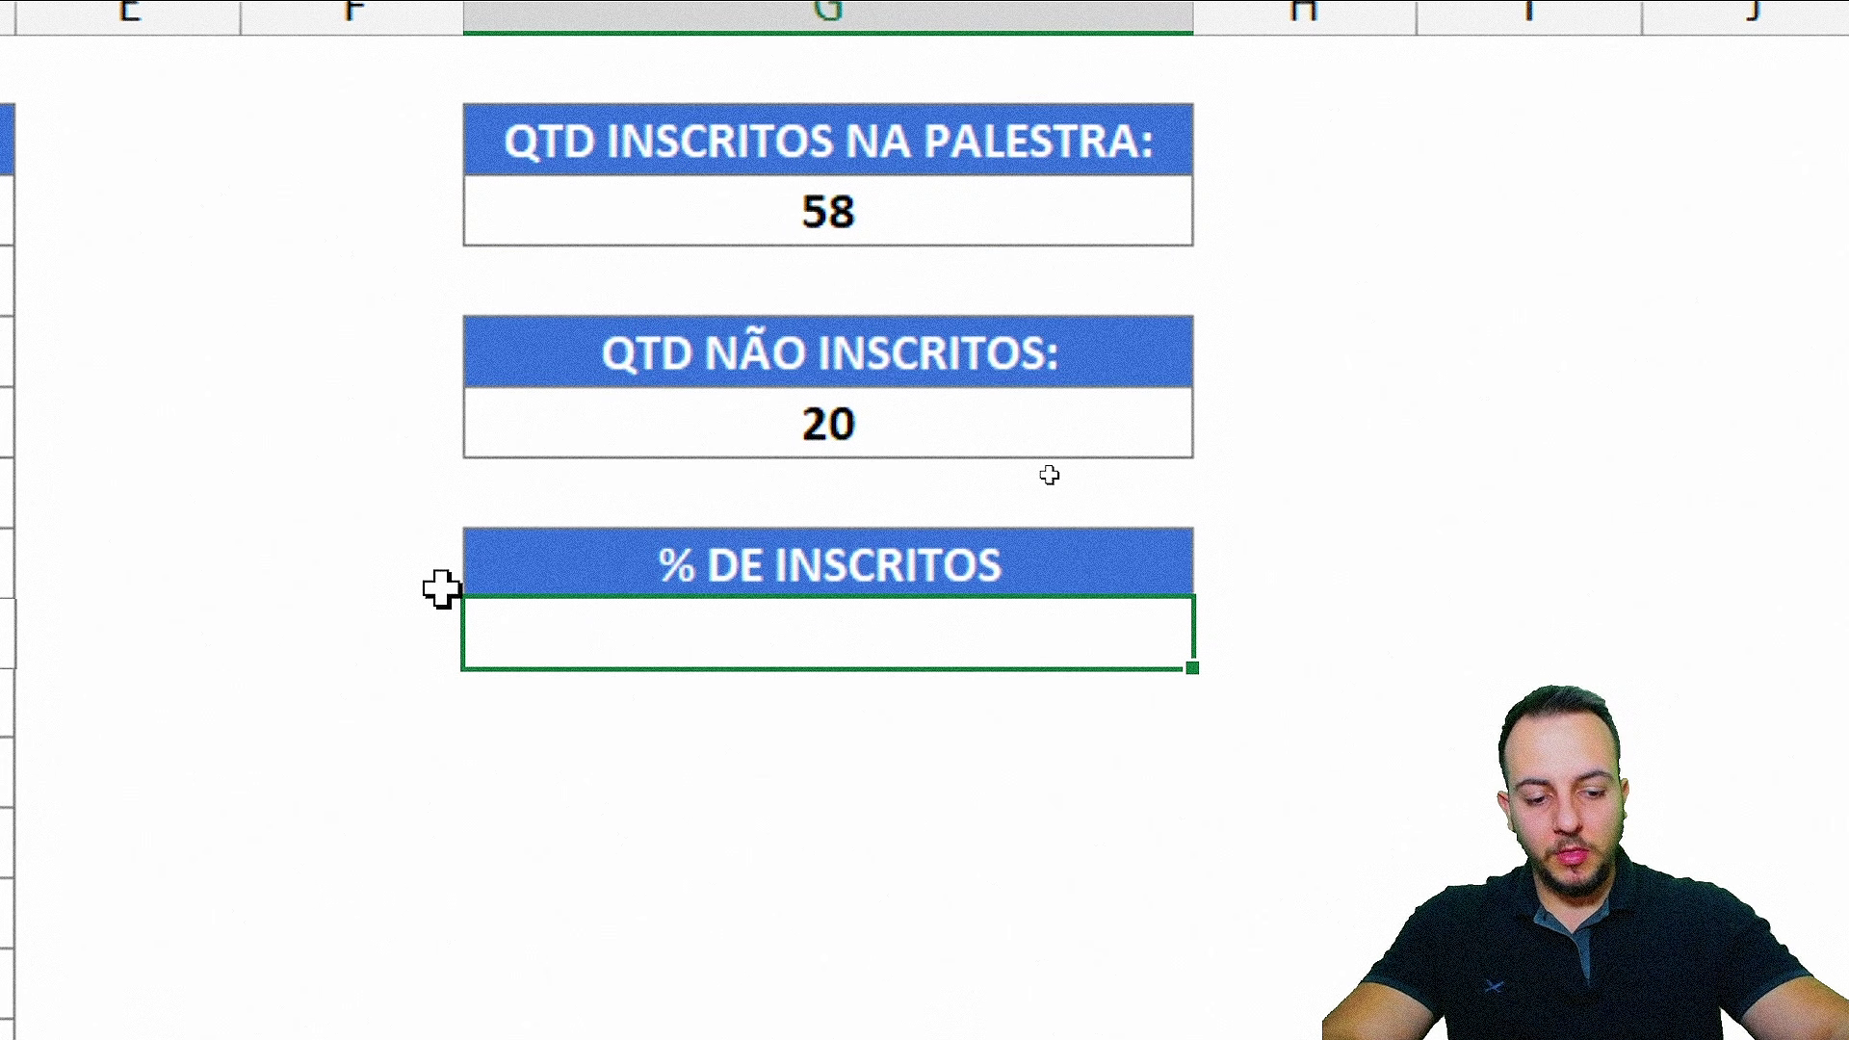
- Calculate the % DE INSCRITOS in G9 with the formula =G3/SOMA(G3;G6)
{"action": "type", "text": "="}
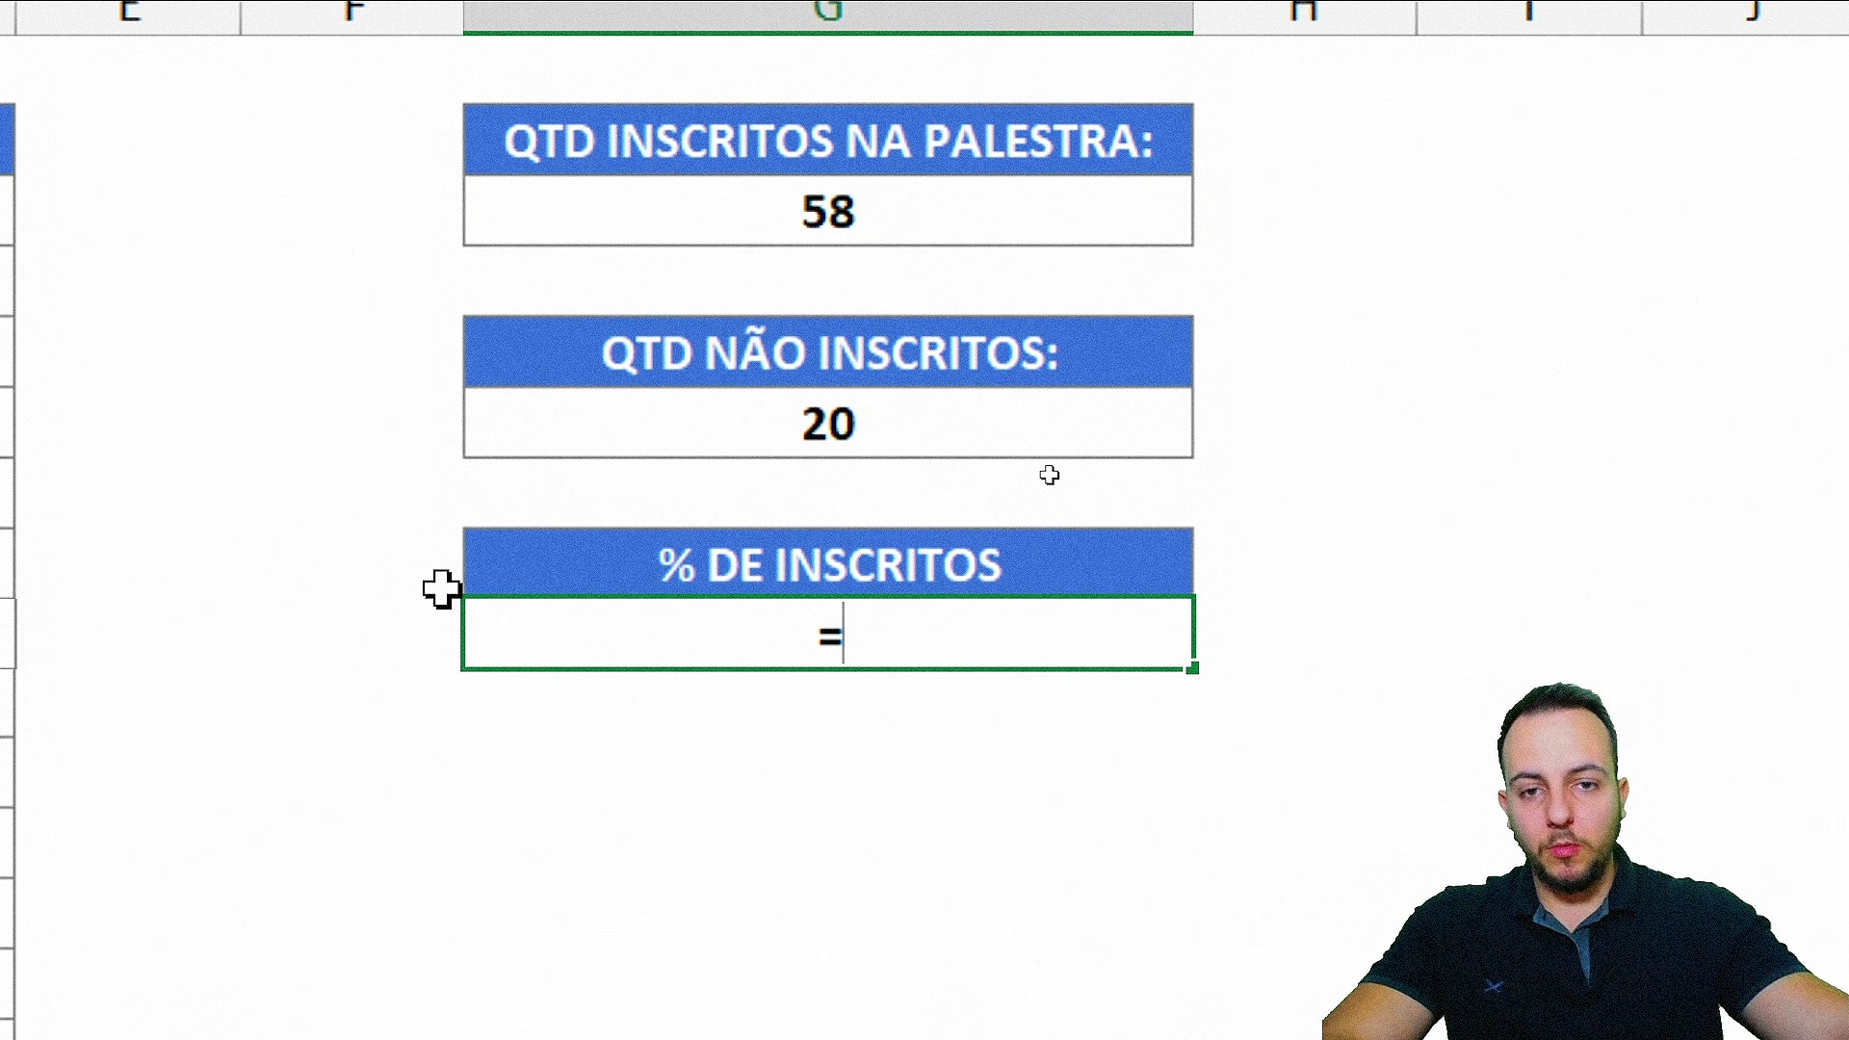
{"action": "left_click", "coordinate": [872, 211]}
{"action": "type", "text": "/"}
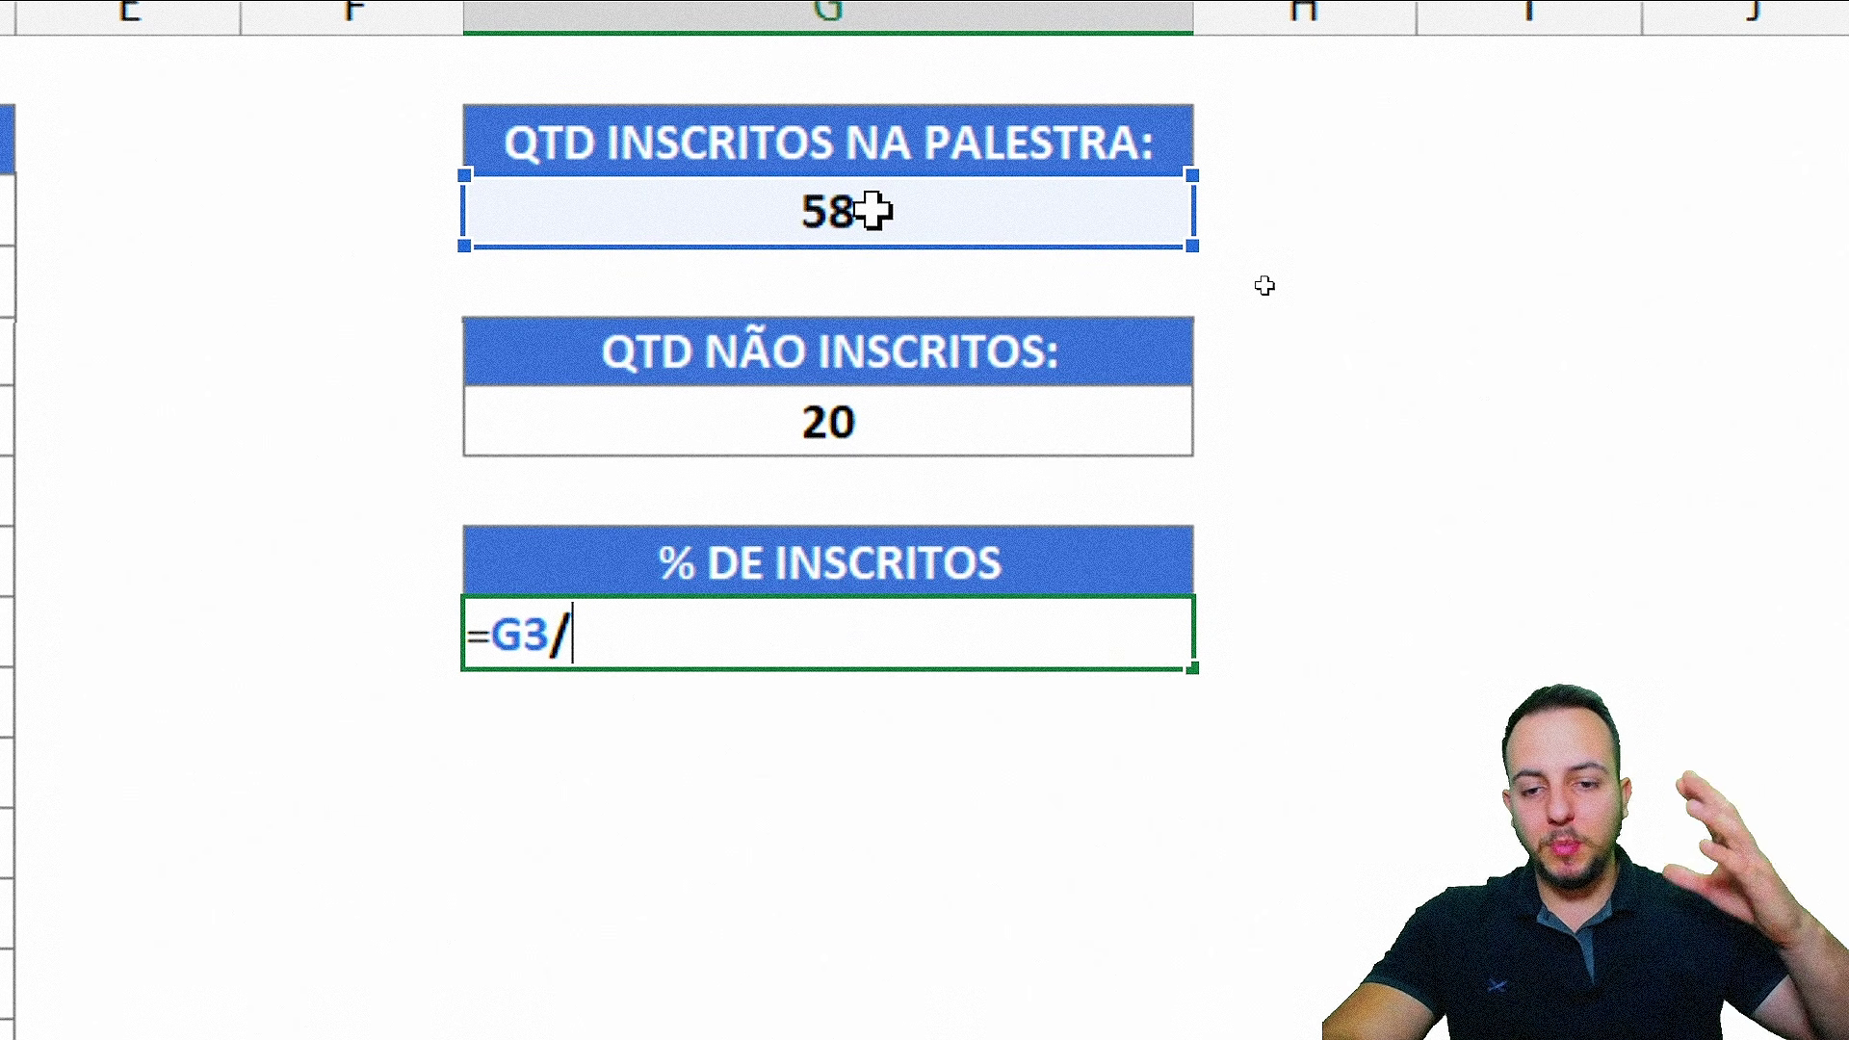
{"action": "type", "text": "soma"}
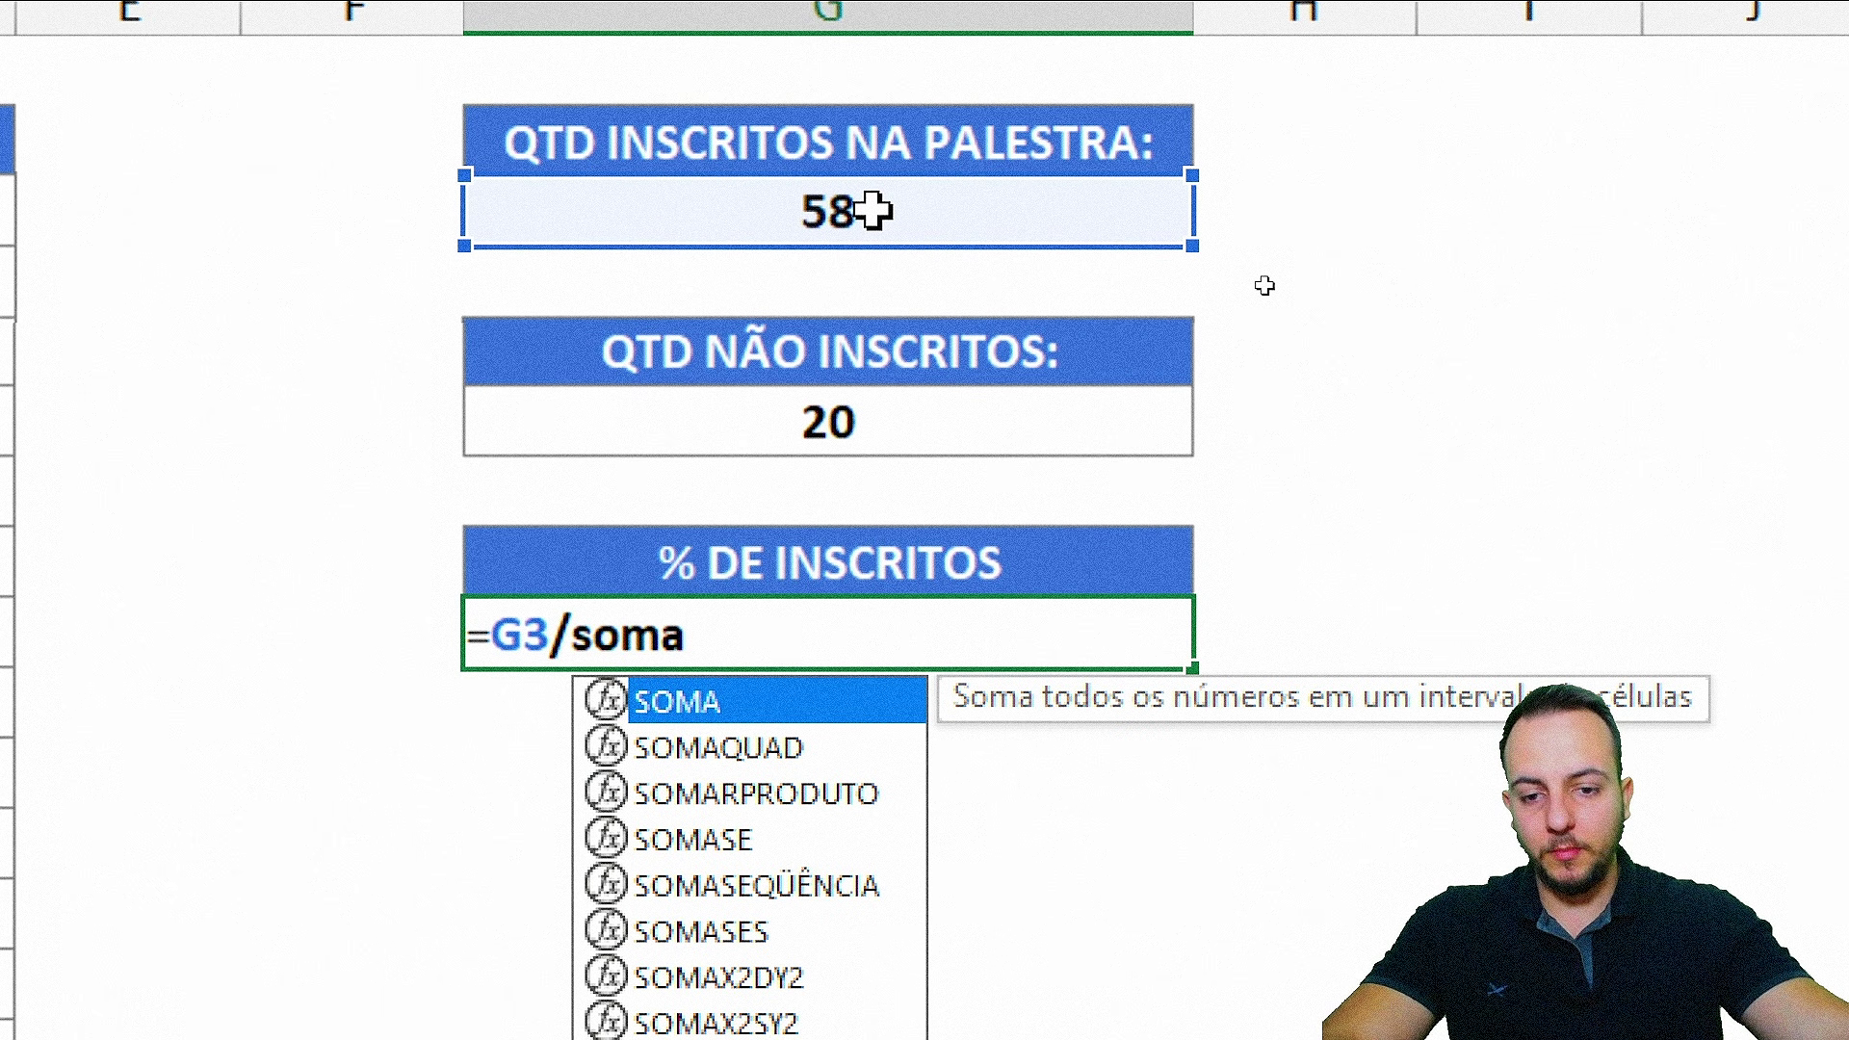
{"action": "double_click", "coordinate": [764, 702]}
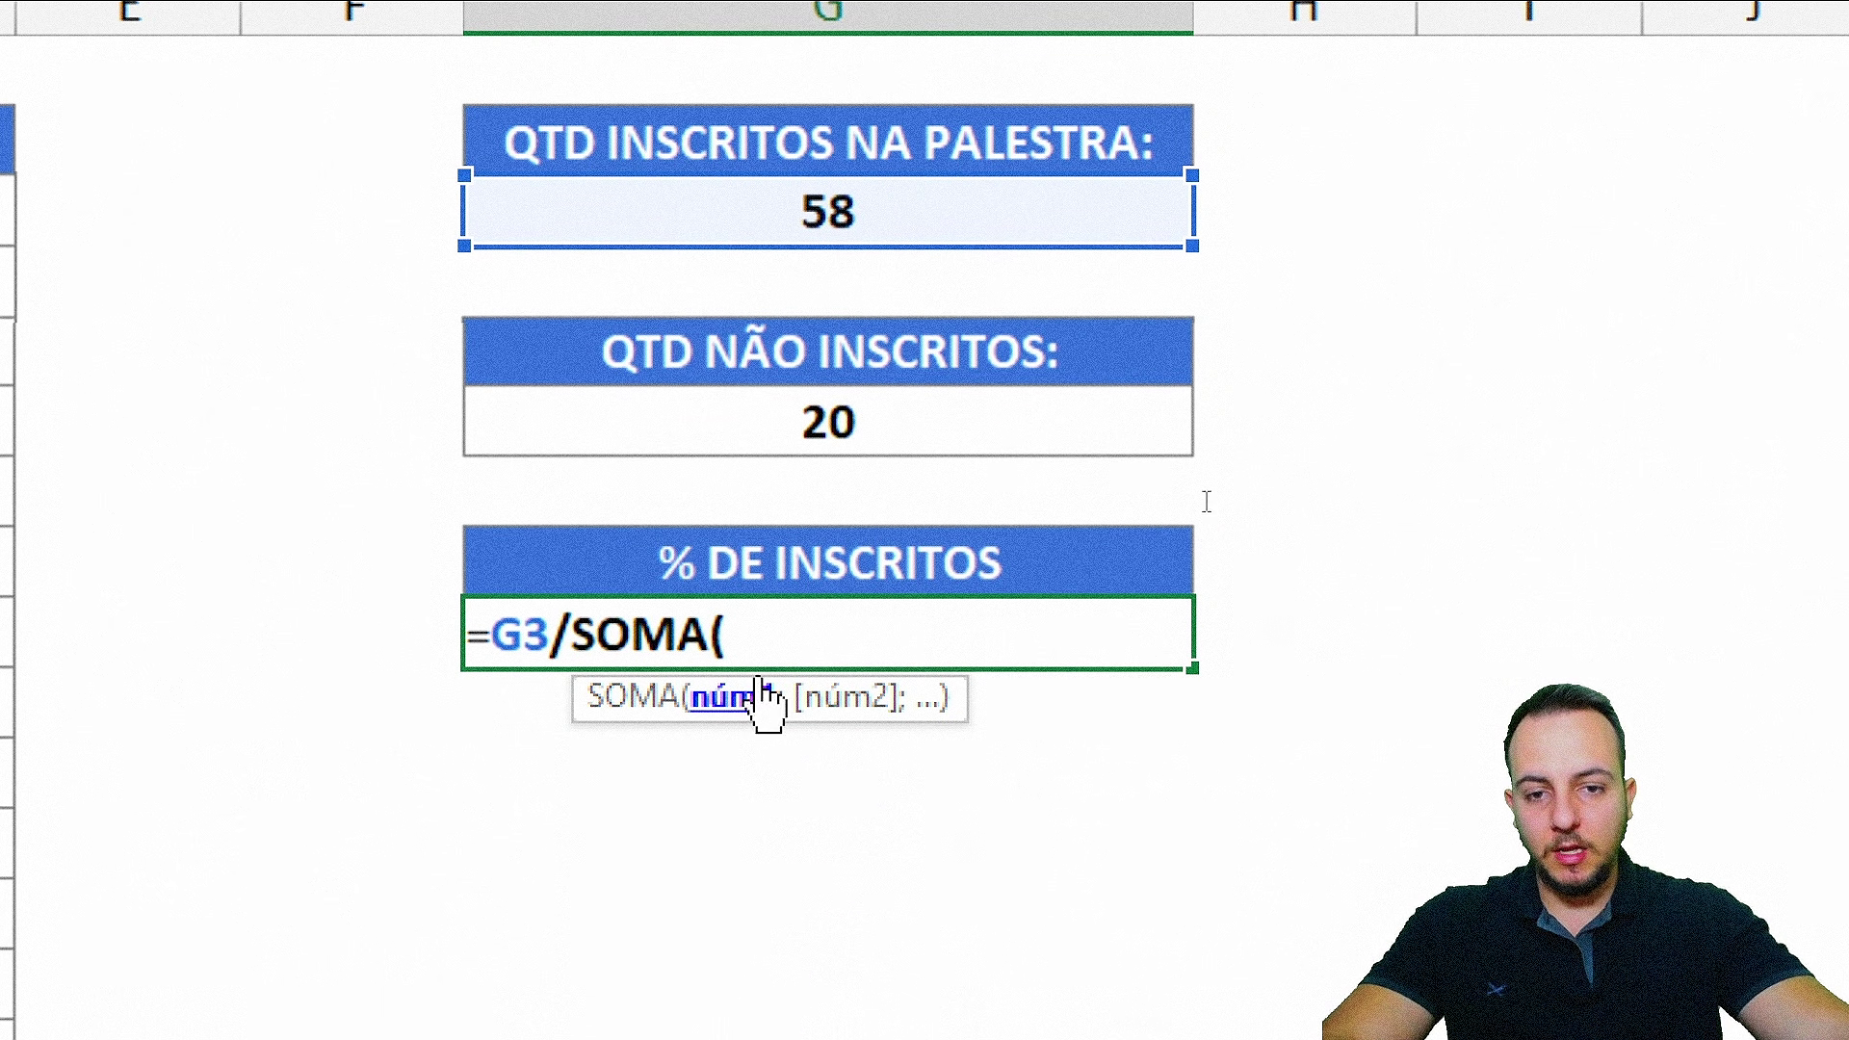
{"action": "key", "text": "ctrl+2"}
{"action": "left_click_drag", "start_coordinate": [1004, 414], "coordinate": [1303, 414]}
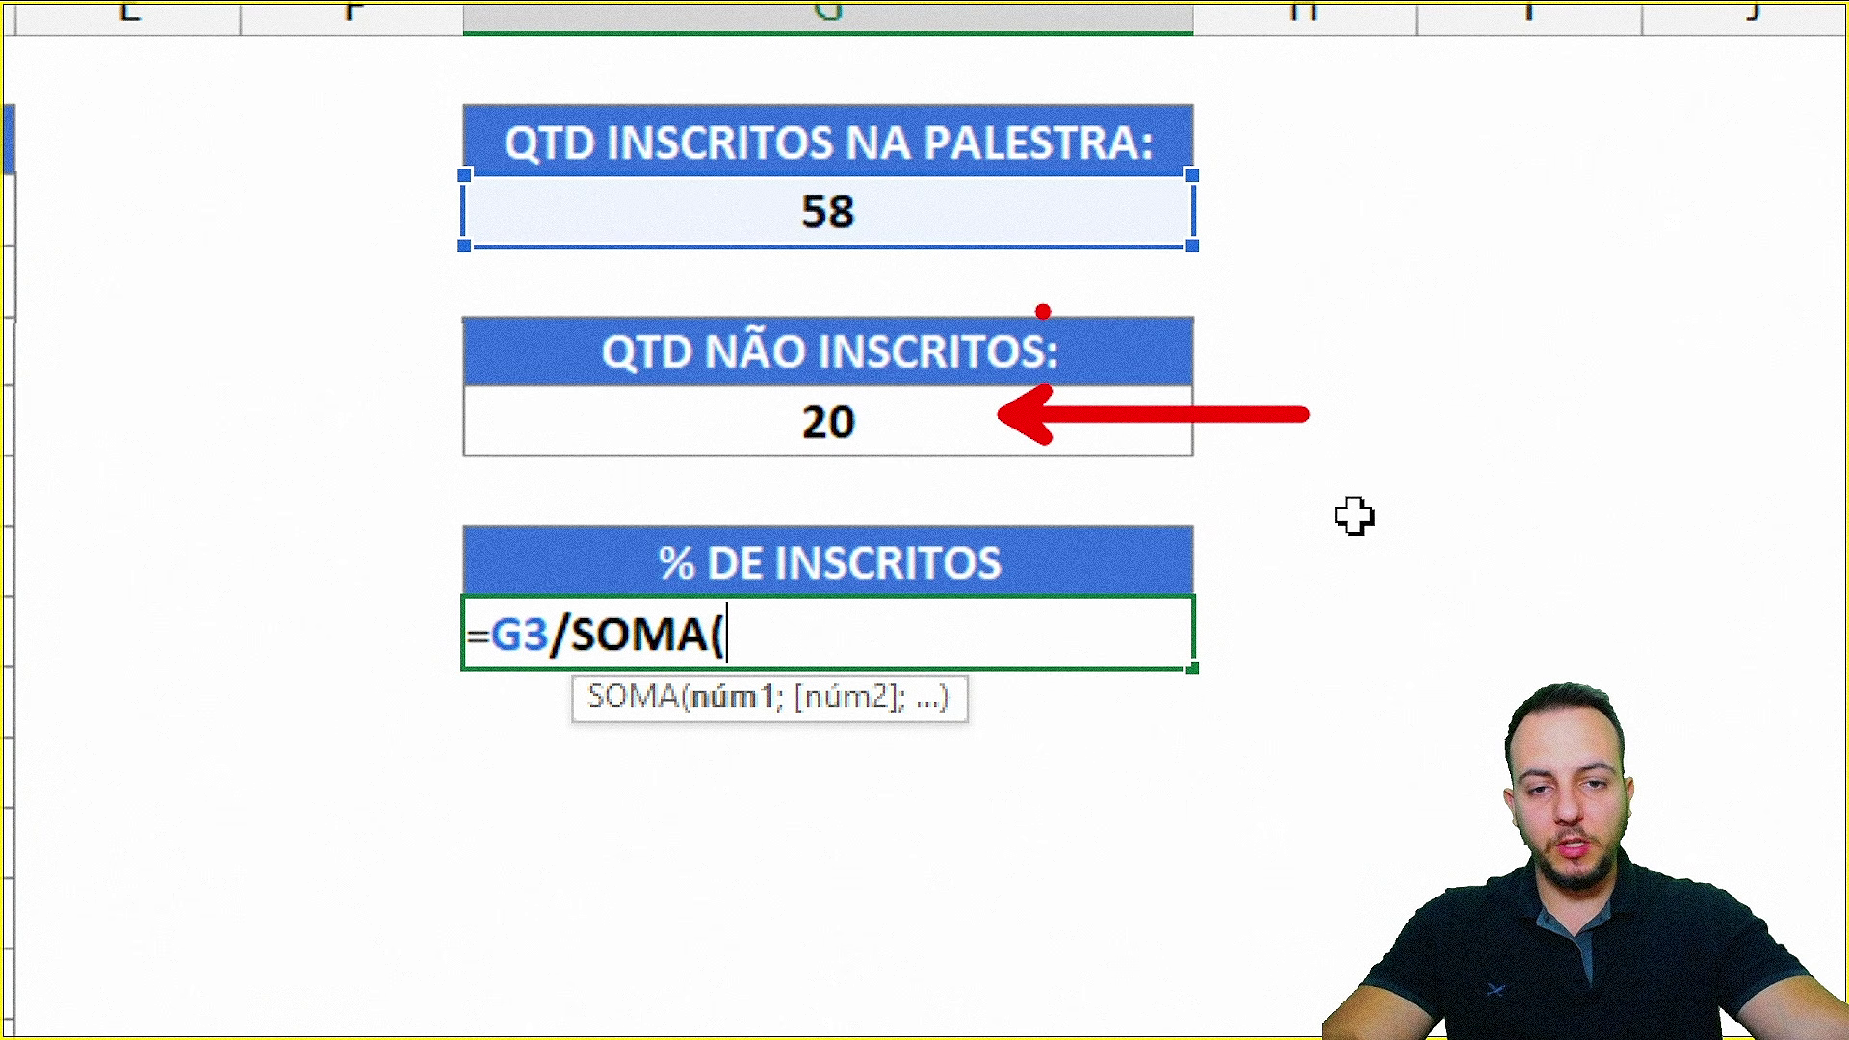
{"action": "left_click_drag", "start_coordinate": [934, 206], "coordinate": [1245, 206]}
{"action": "mouse_move", "coordinate": [739, 160]}
{"action": "left_mouse_down"}
{"action": "mouse_move", "coordinate": [834, 214]}
{"action": "mouse_move", "coordinate": [910, 472]}
{"action": "left_mouse_up"}
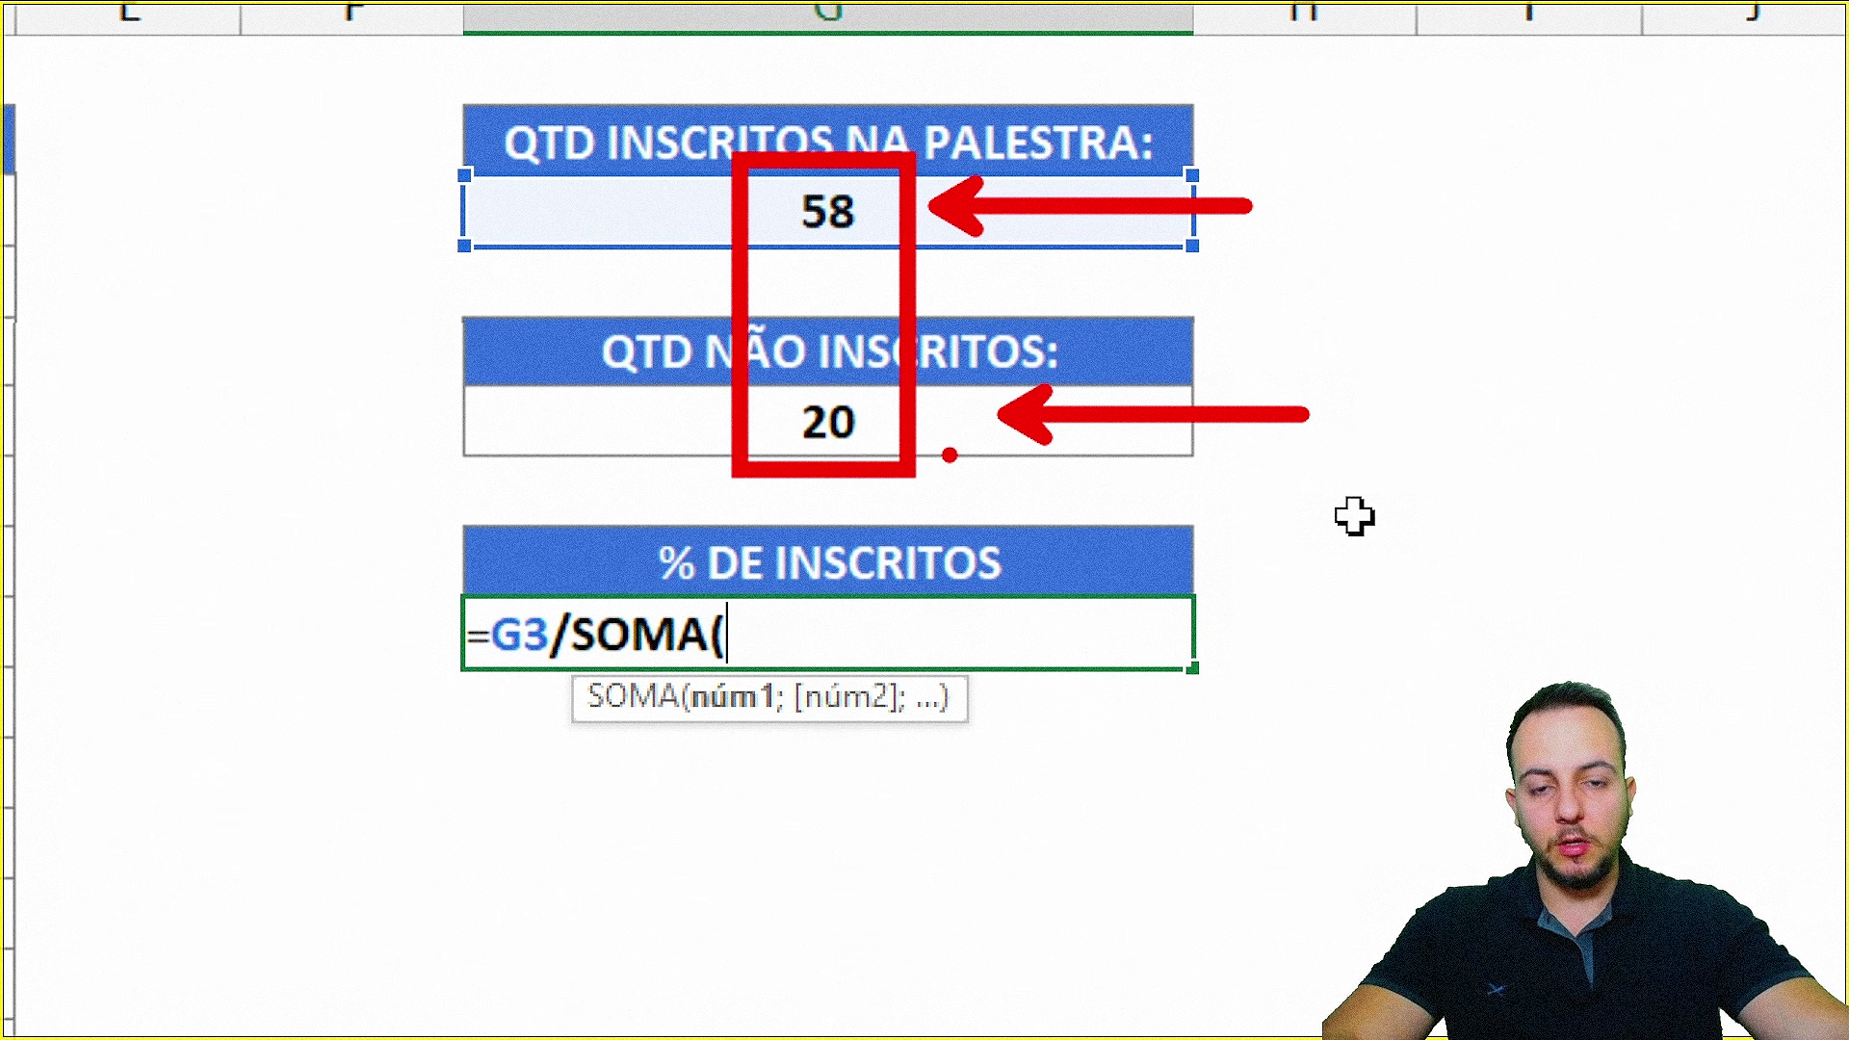
{"action": "key", "text": "Escape"}
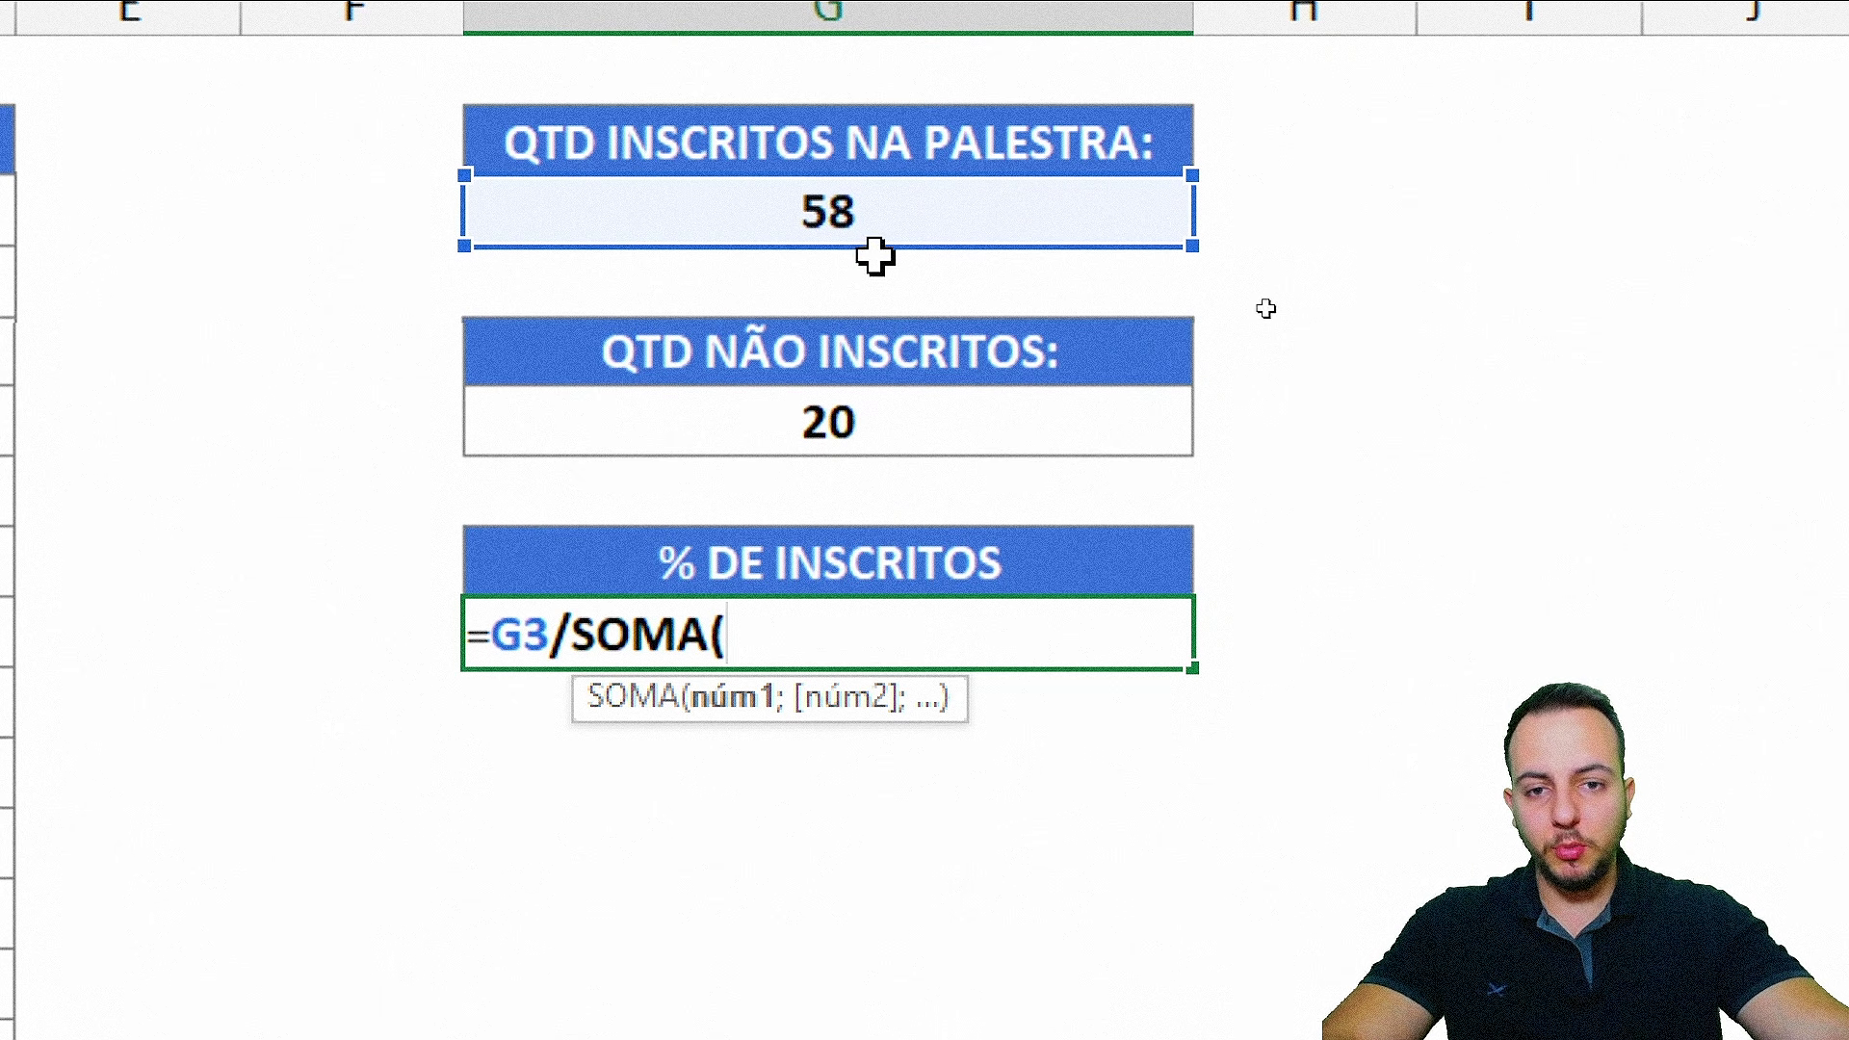
{"action": "left_click", "coordinate": [855, 216]}
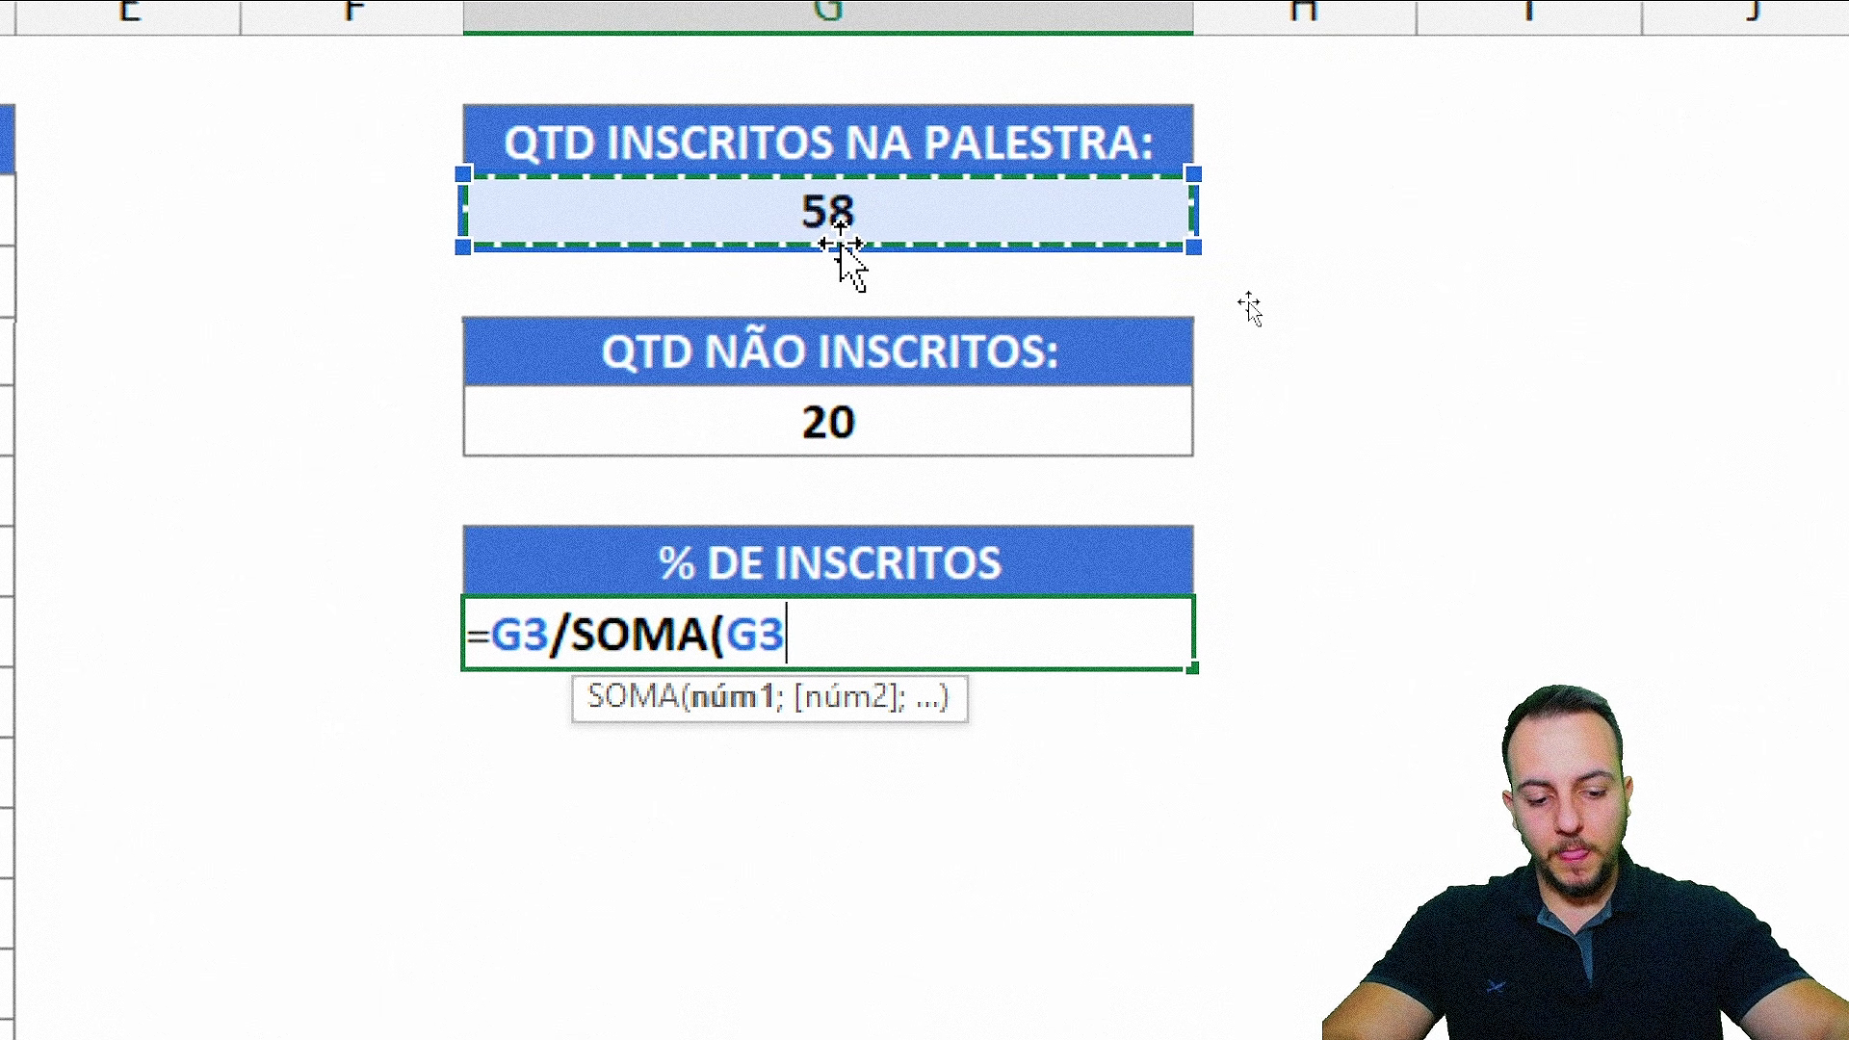
{"action": "type", "text": ";"}
{"action": "left_click", "coordinate": [858, 417]}
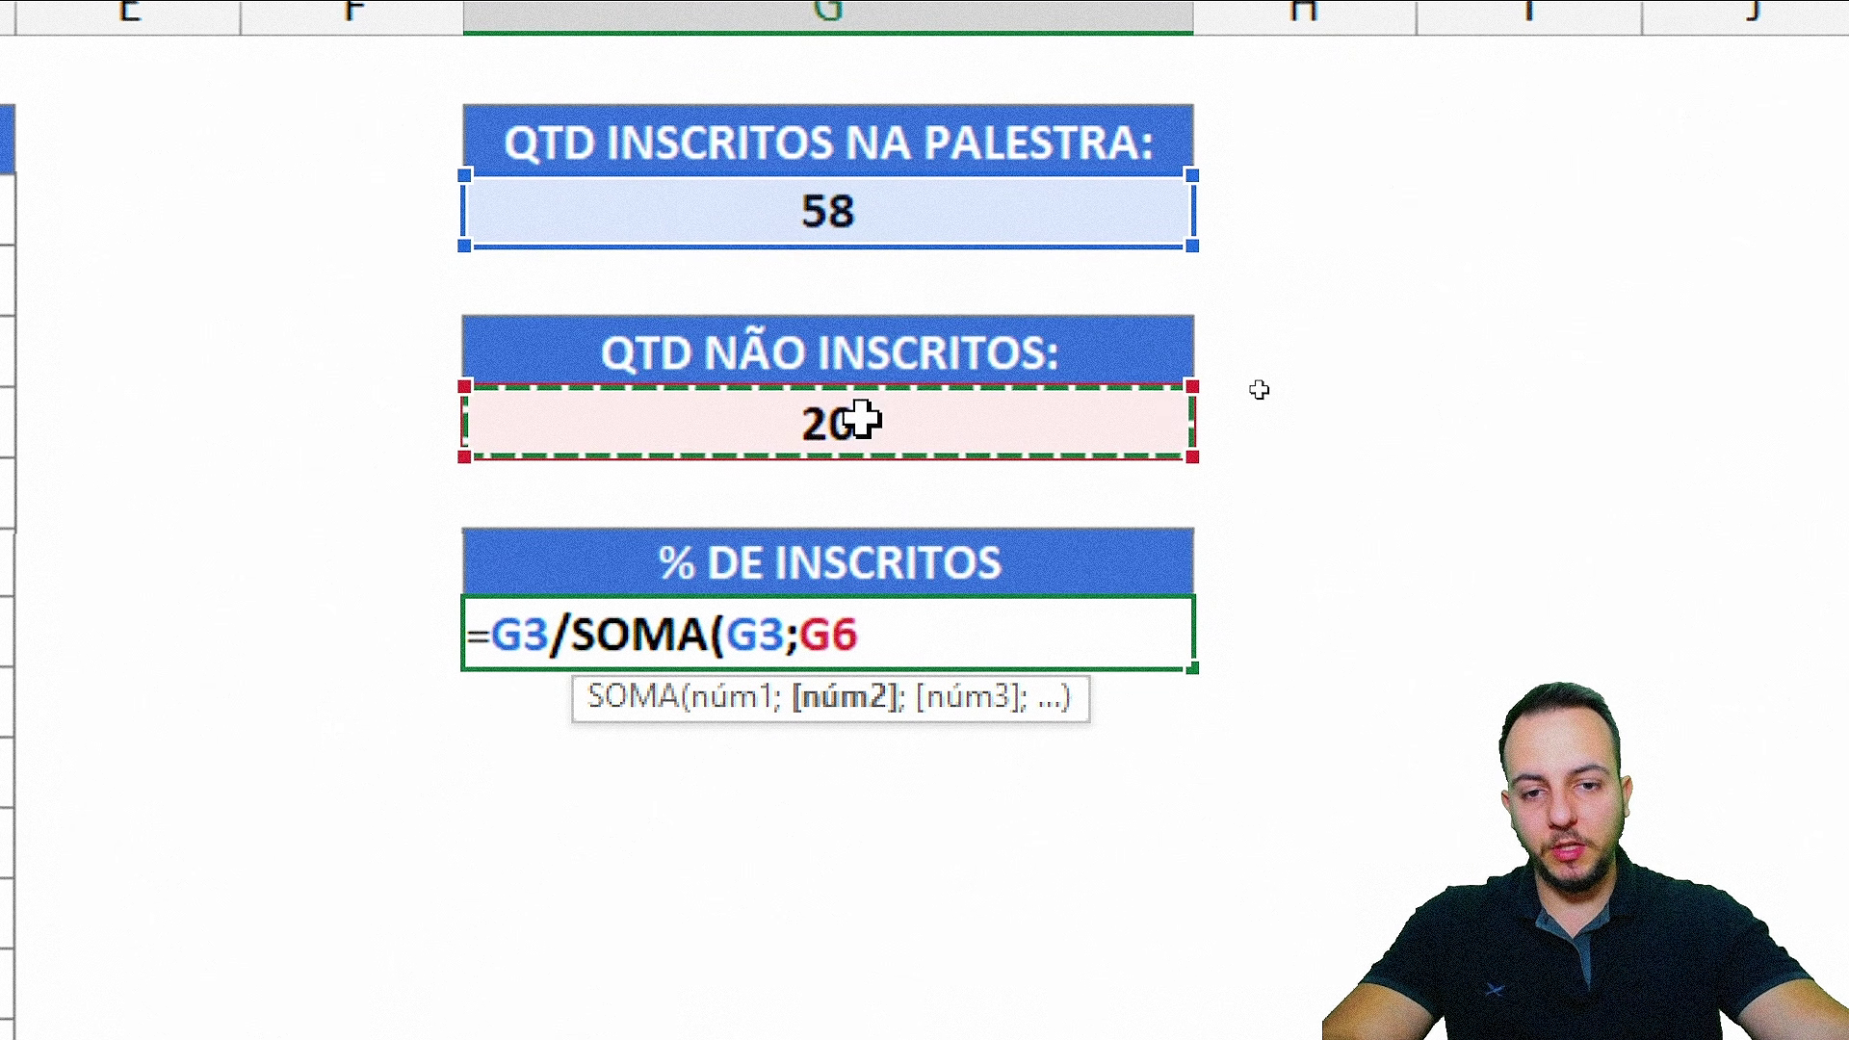
{"action": "type", "text": ")"}
{"action": "key", "text": "Return"}
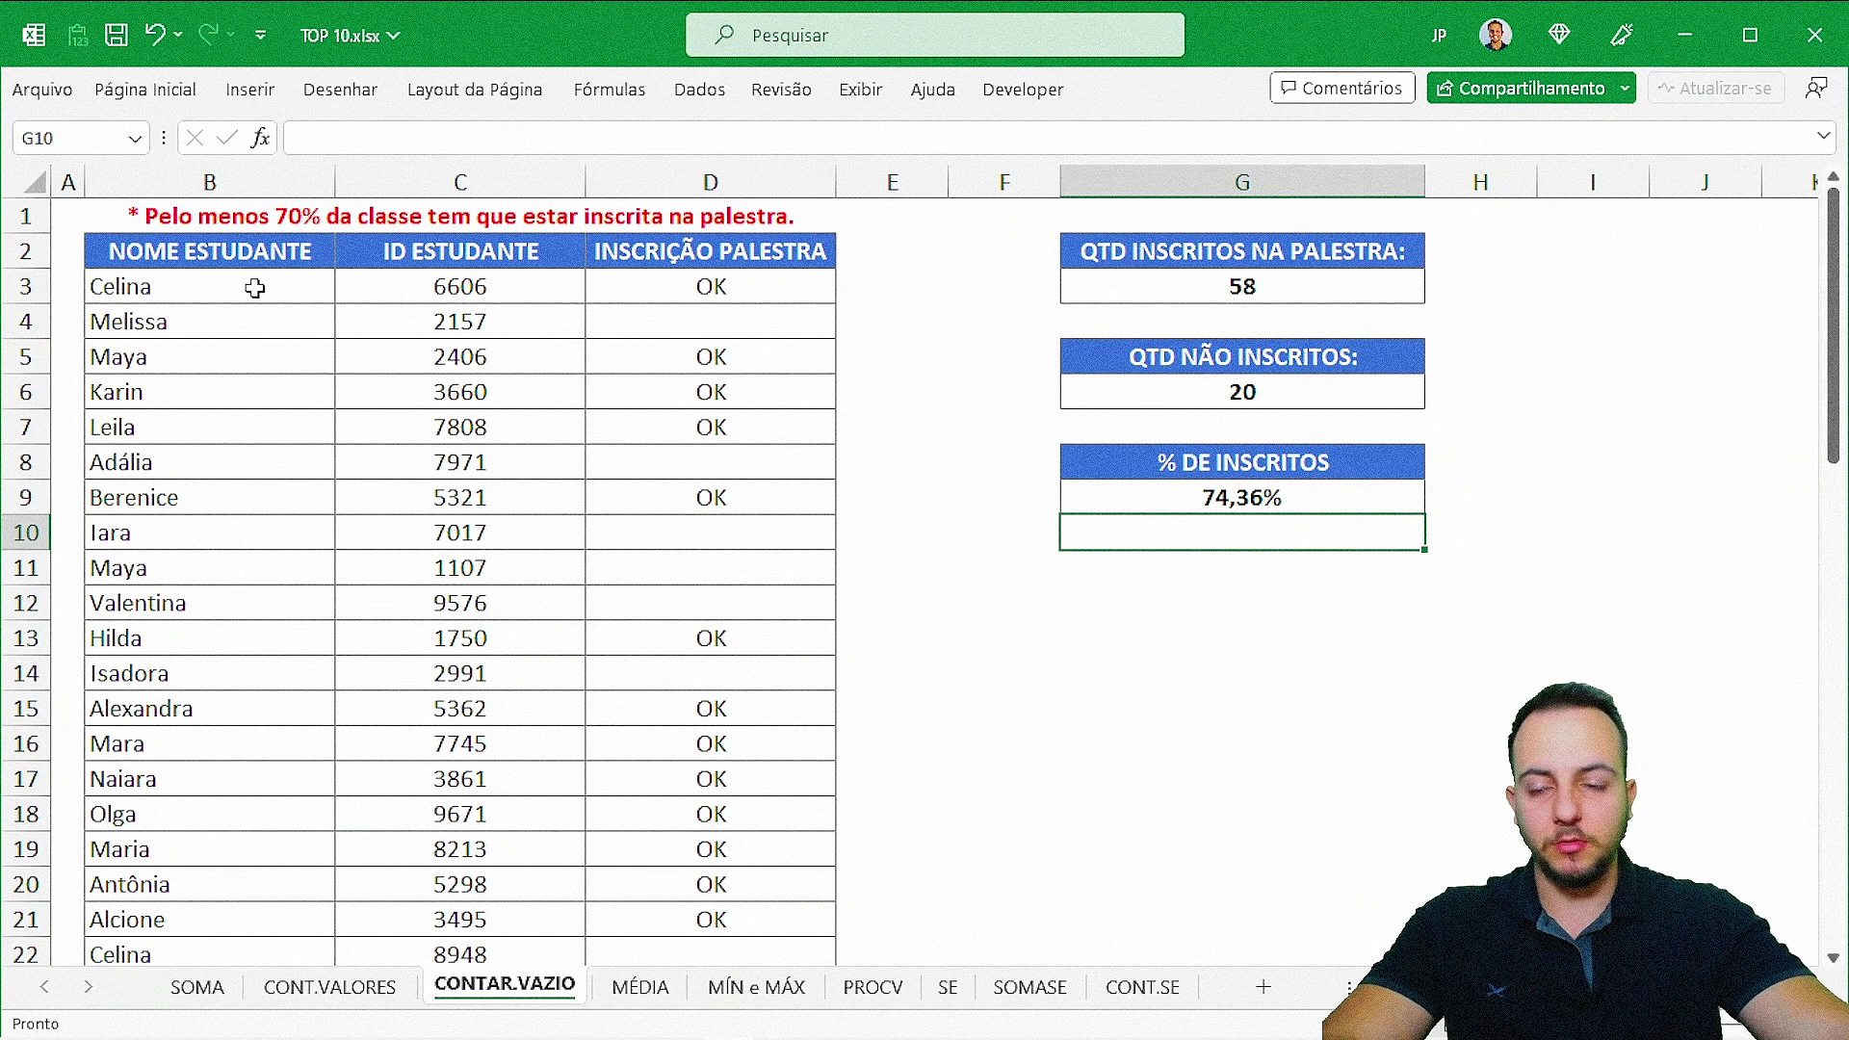
- Switch to the MÉDIA sheet
{"action": "left_click", "coordinate": [234, 286]}
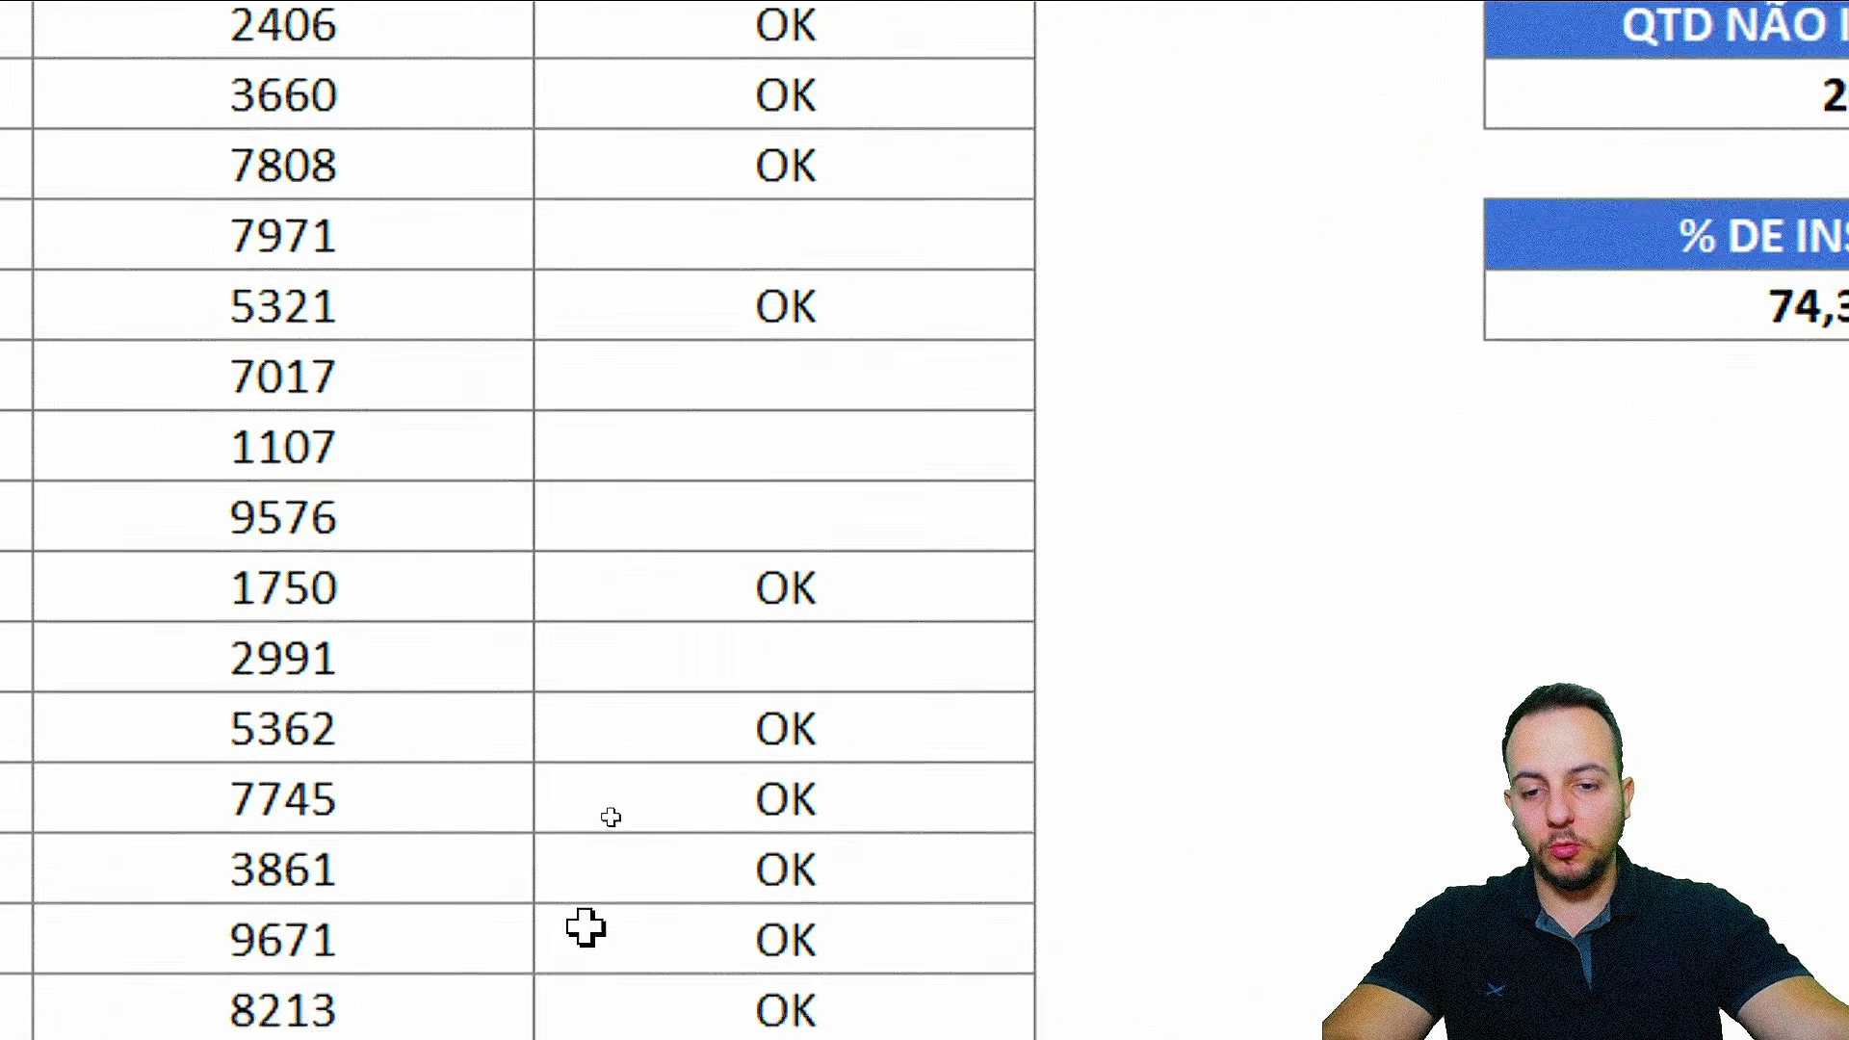
{"action": "left_click", "coordinate": [655, 949]}
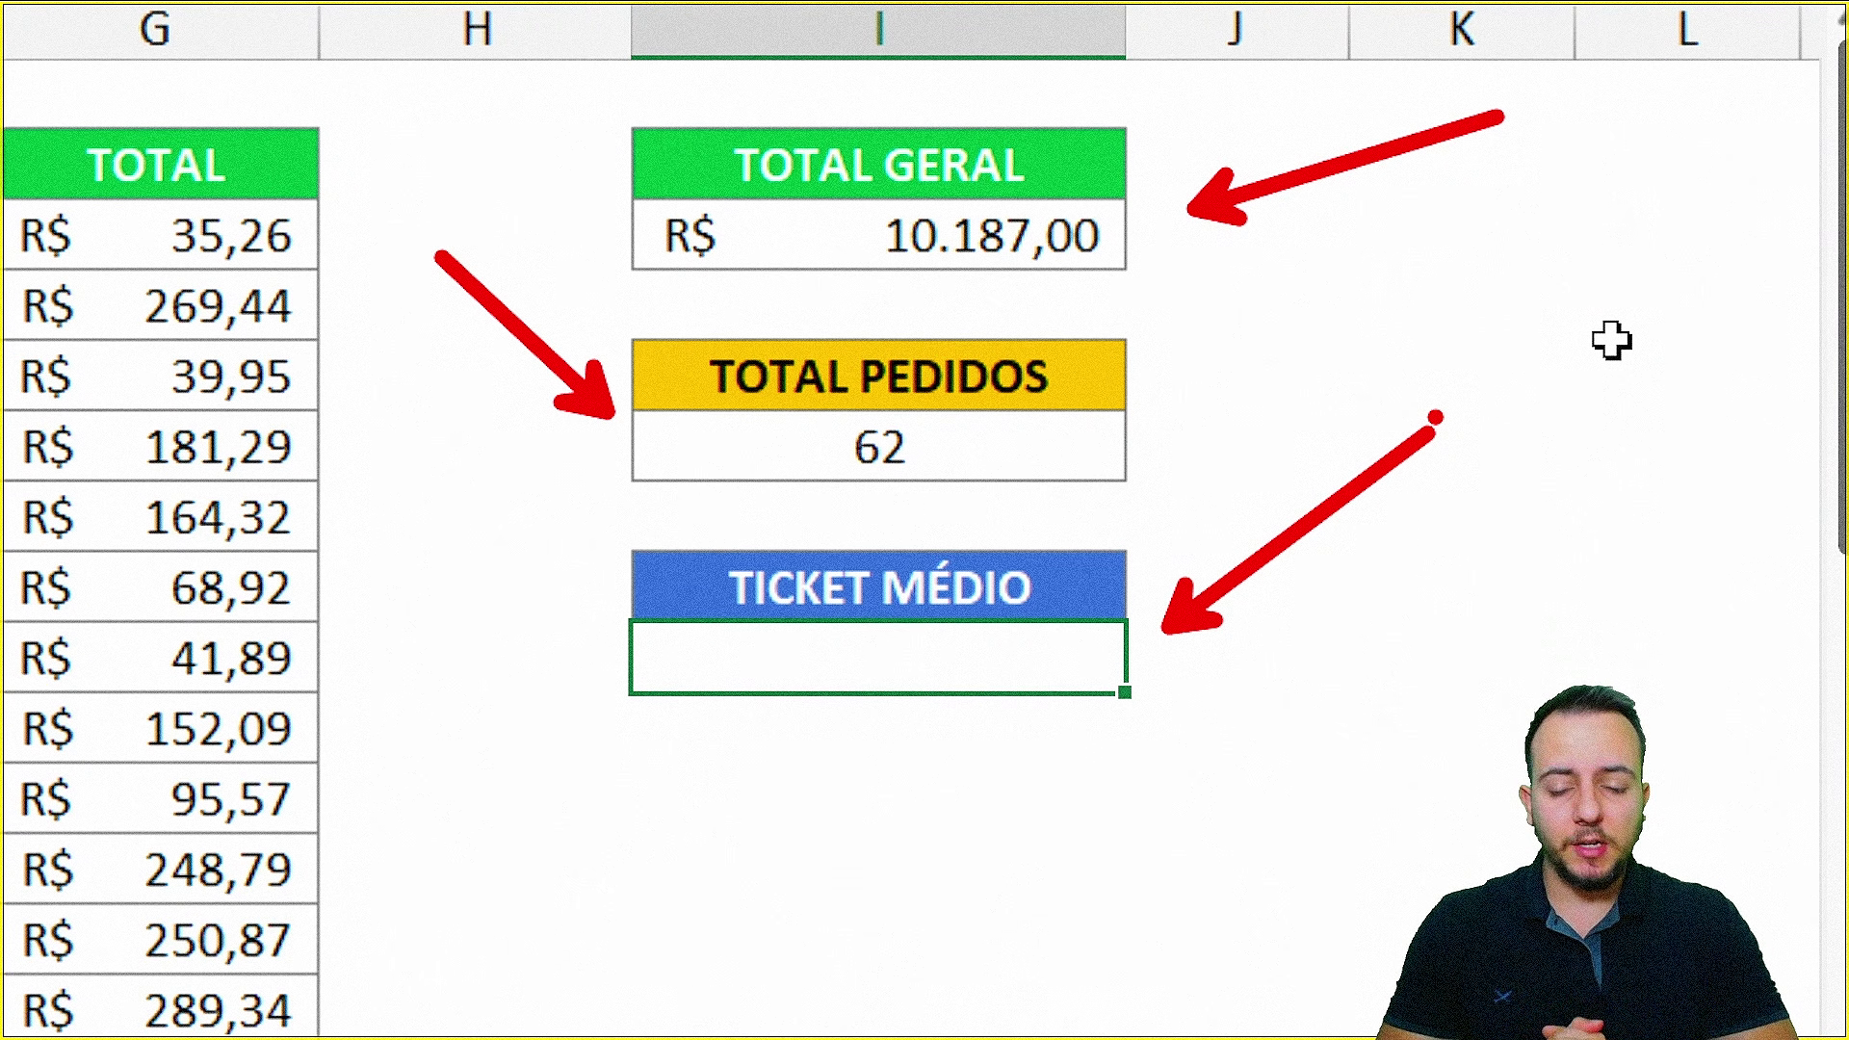
- Calculate the TICKET MÉDIO in I9 by dividing TOTAL GERAL in I3 by TOTAL PEDIDOS in I6
{"action": "type", "text": "="}
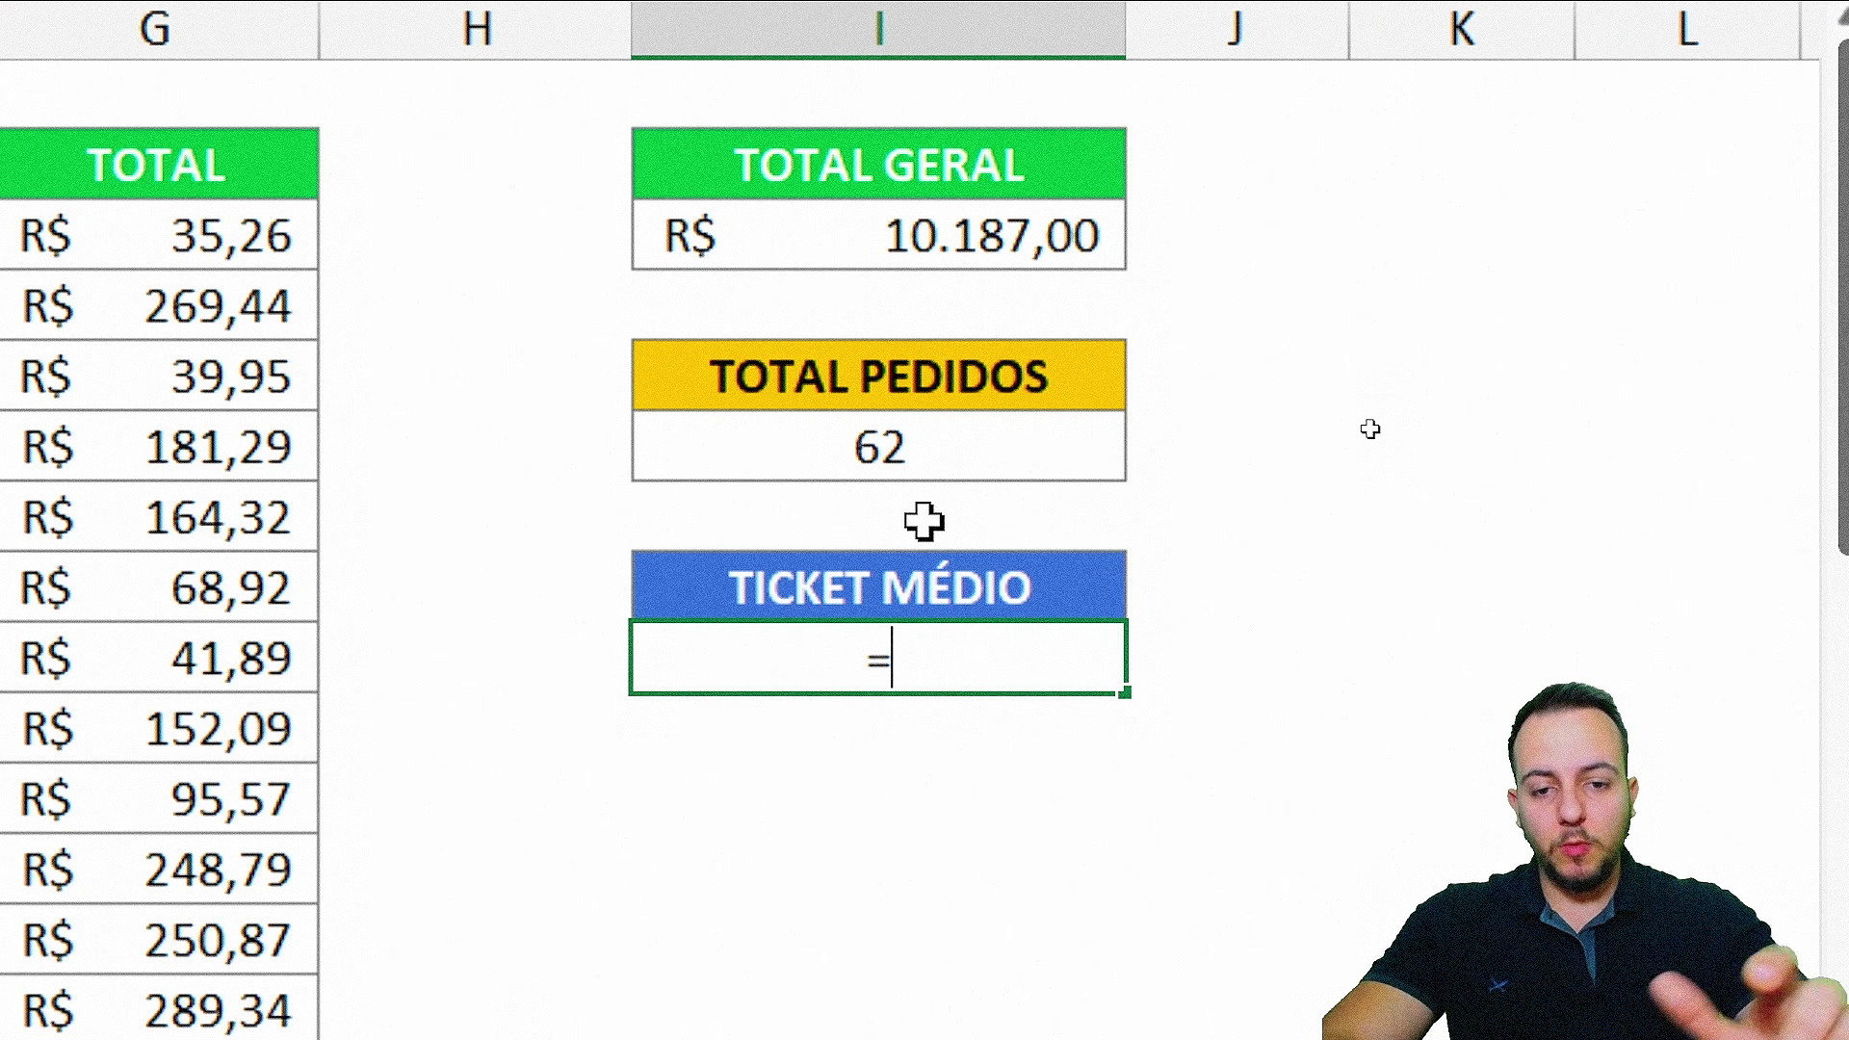
{"action": "left_click", "coordinate": [1002, 235]}
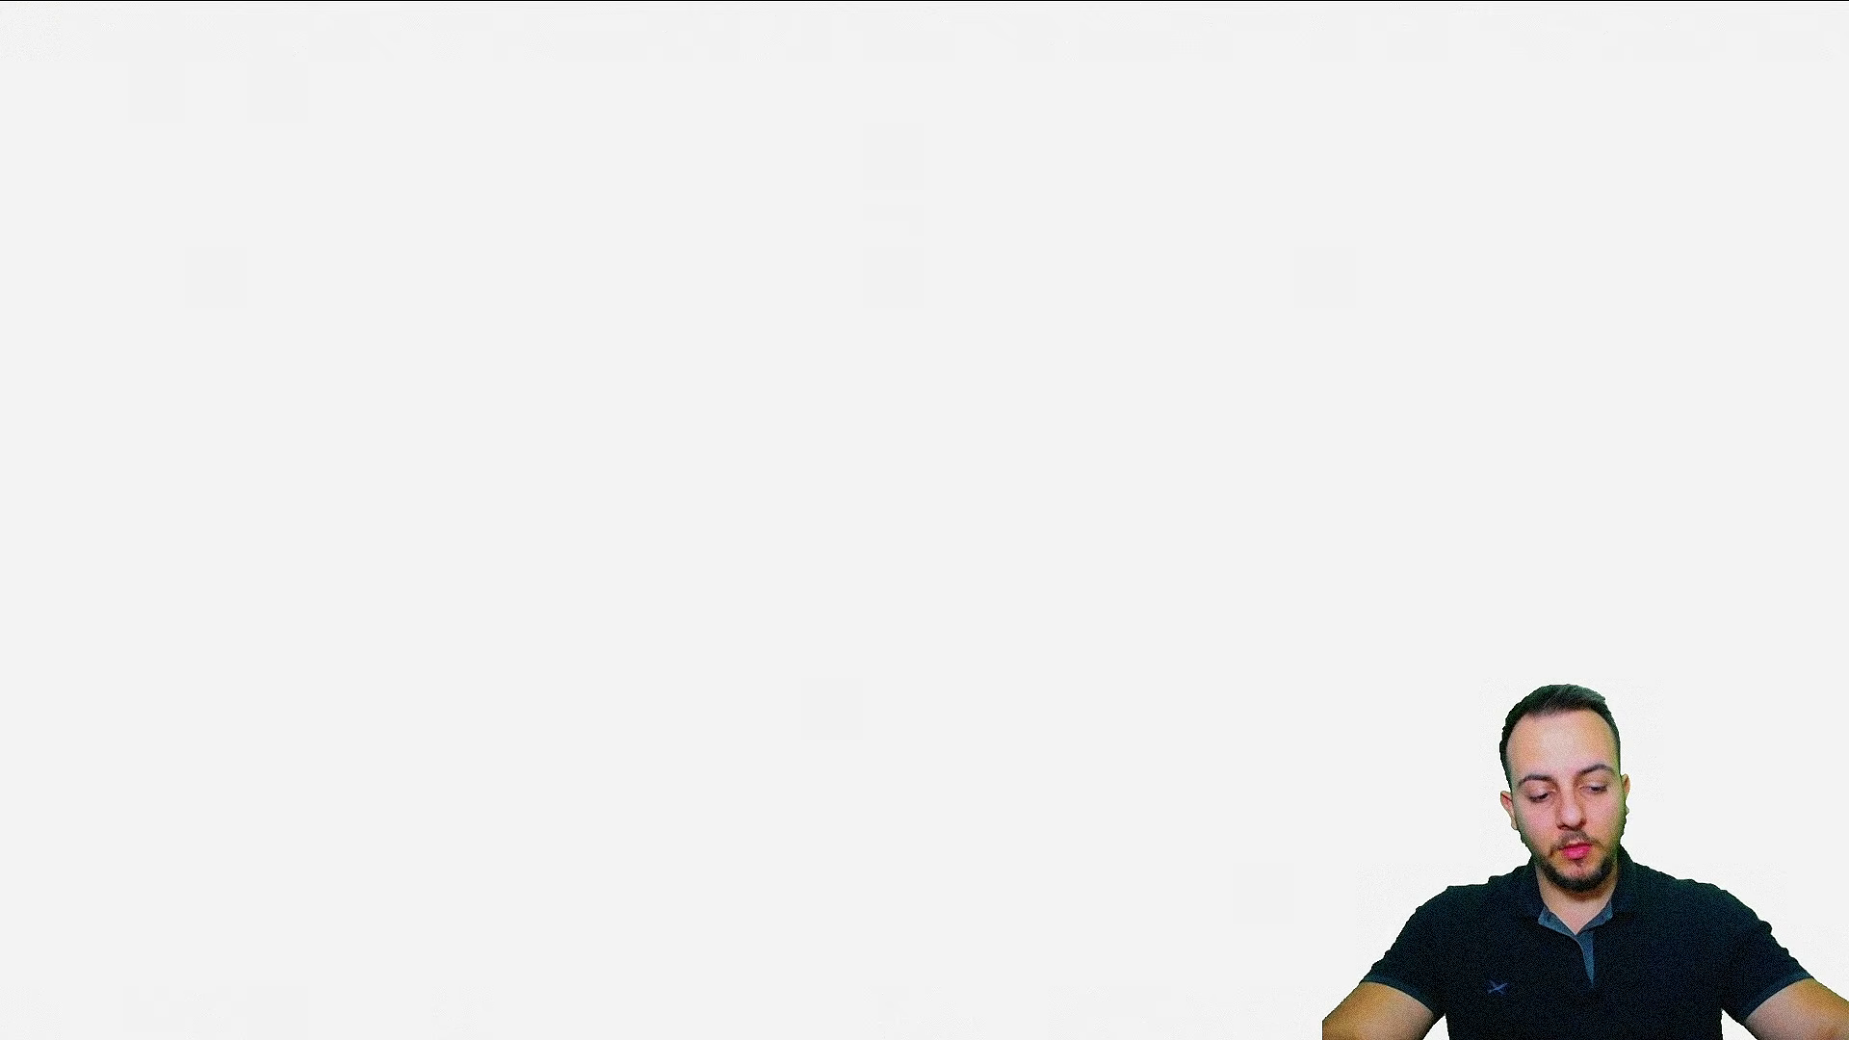
{"action": "type", "text": "/"}
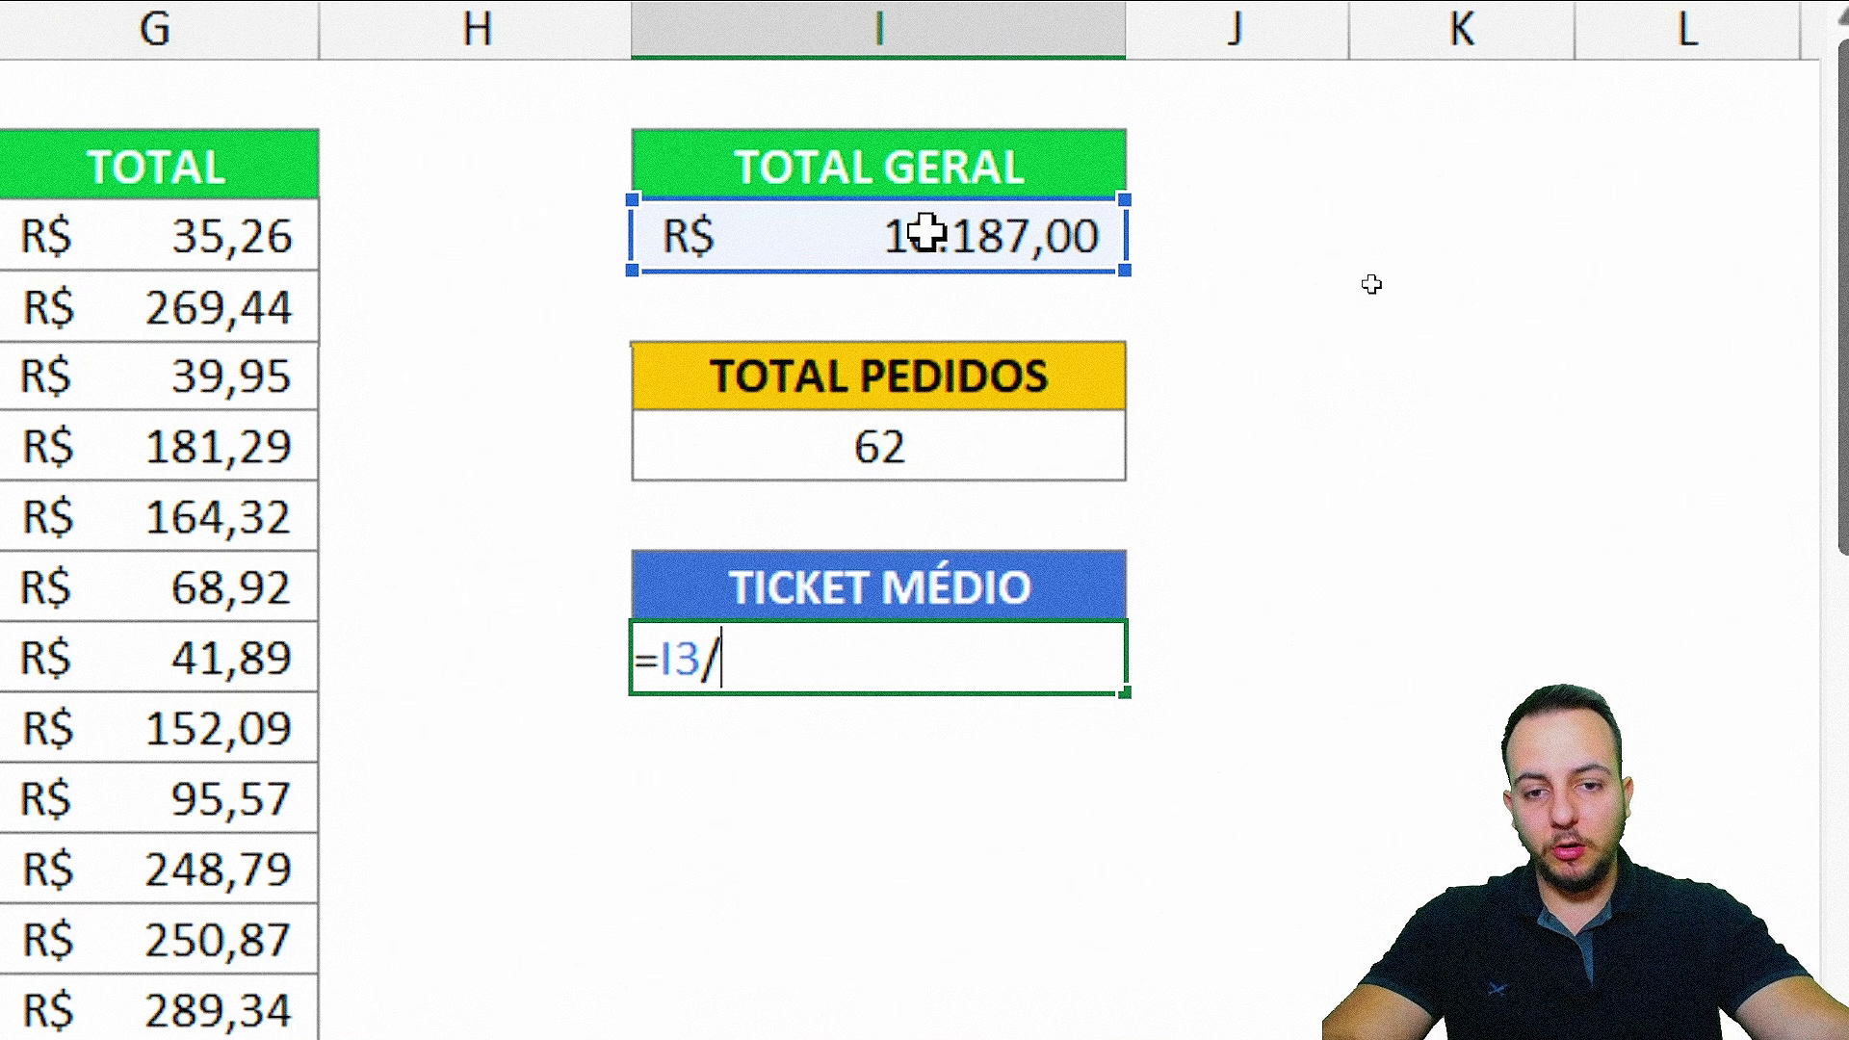
{"action": "left_click", "coordinate": [971, 438]}
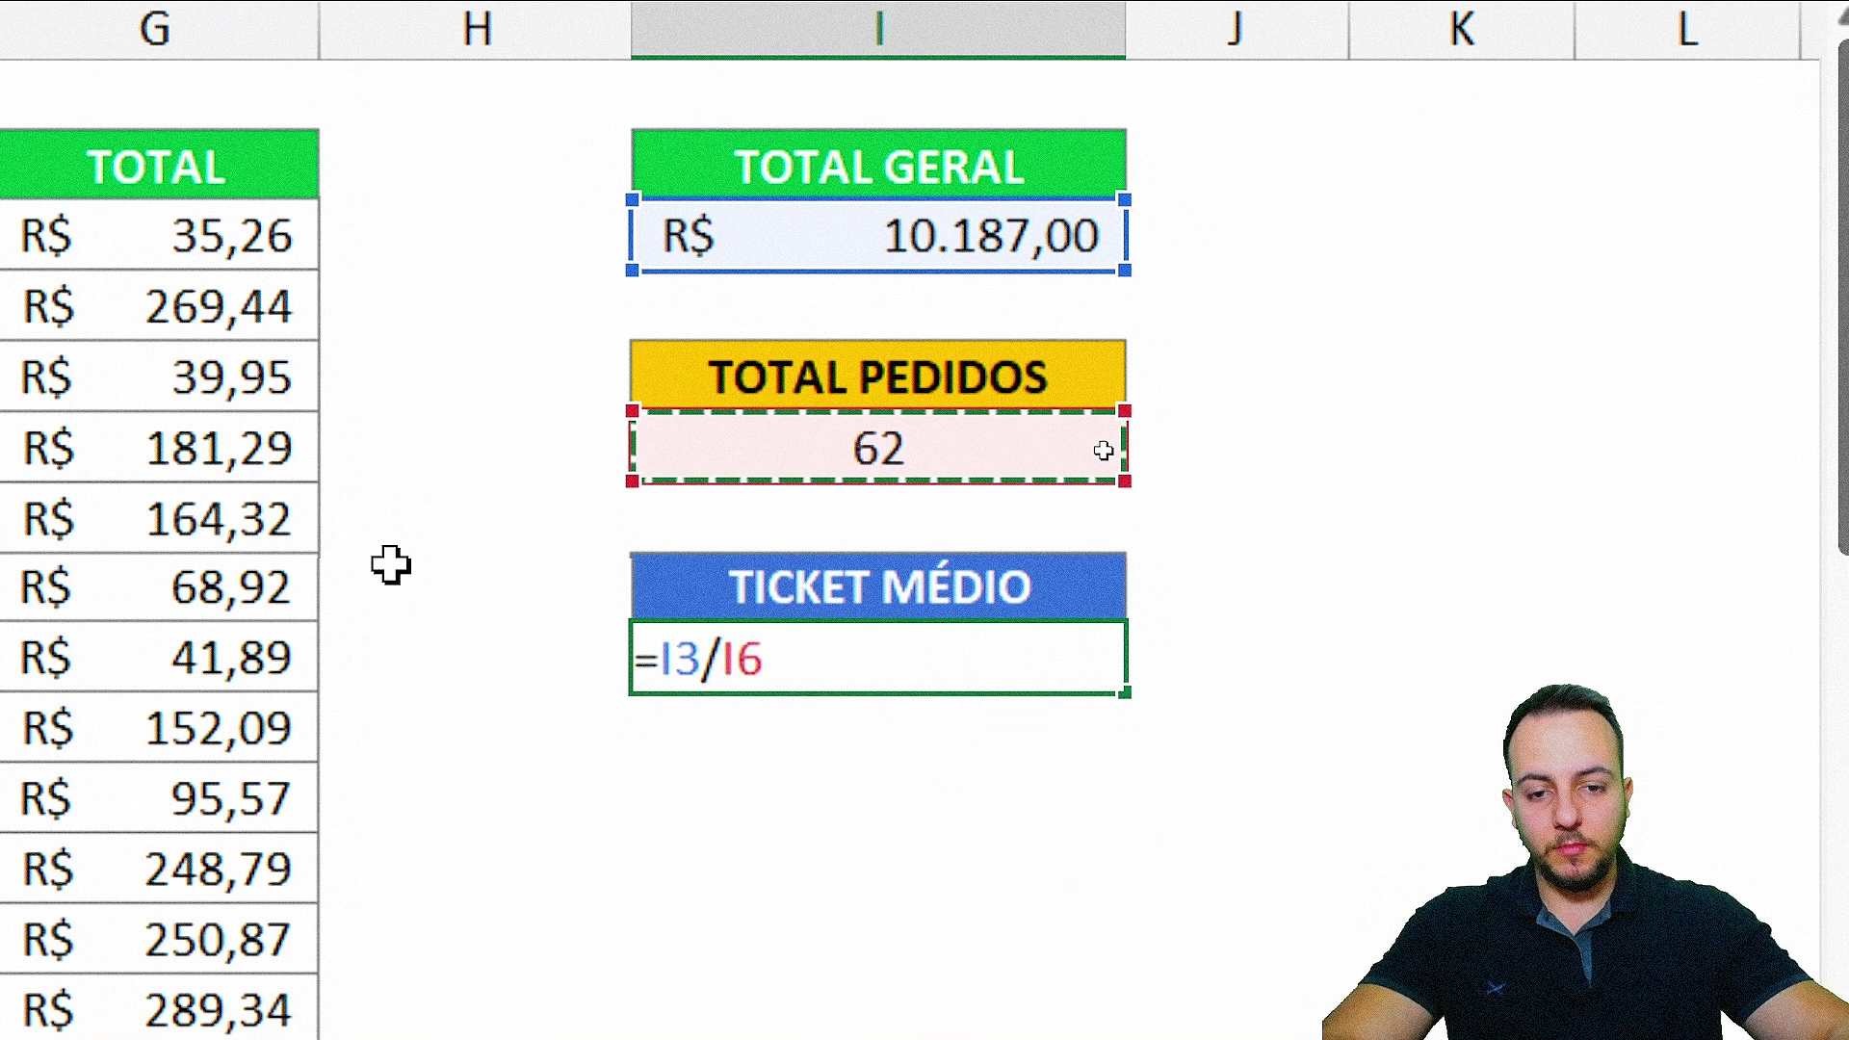
{"action": "key", "text": "Return"}
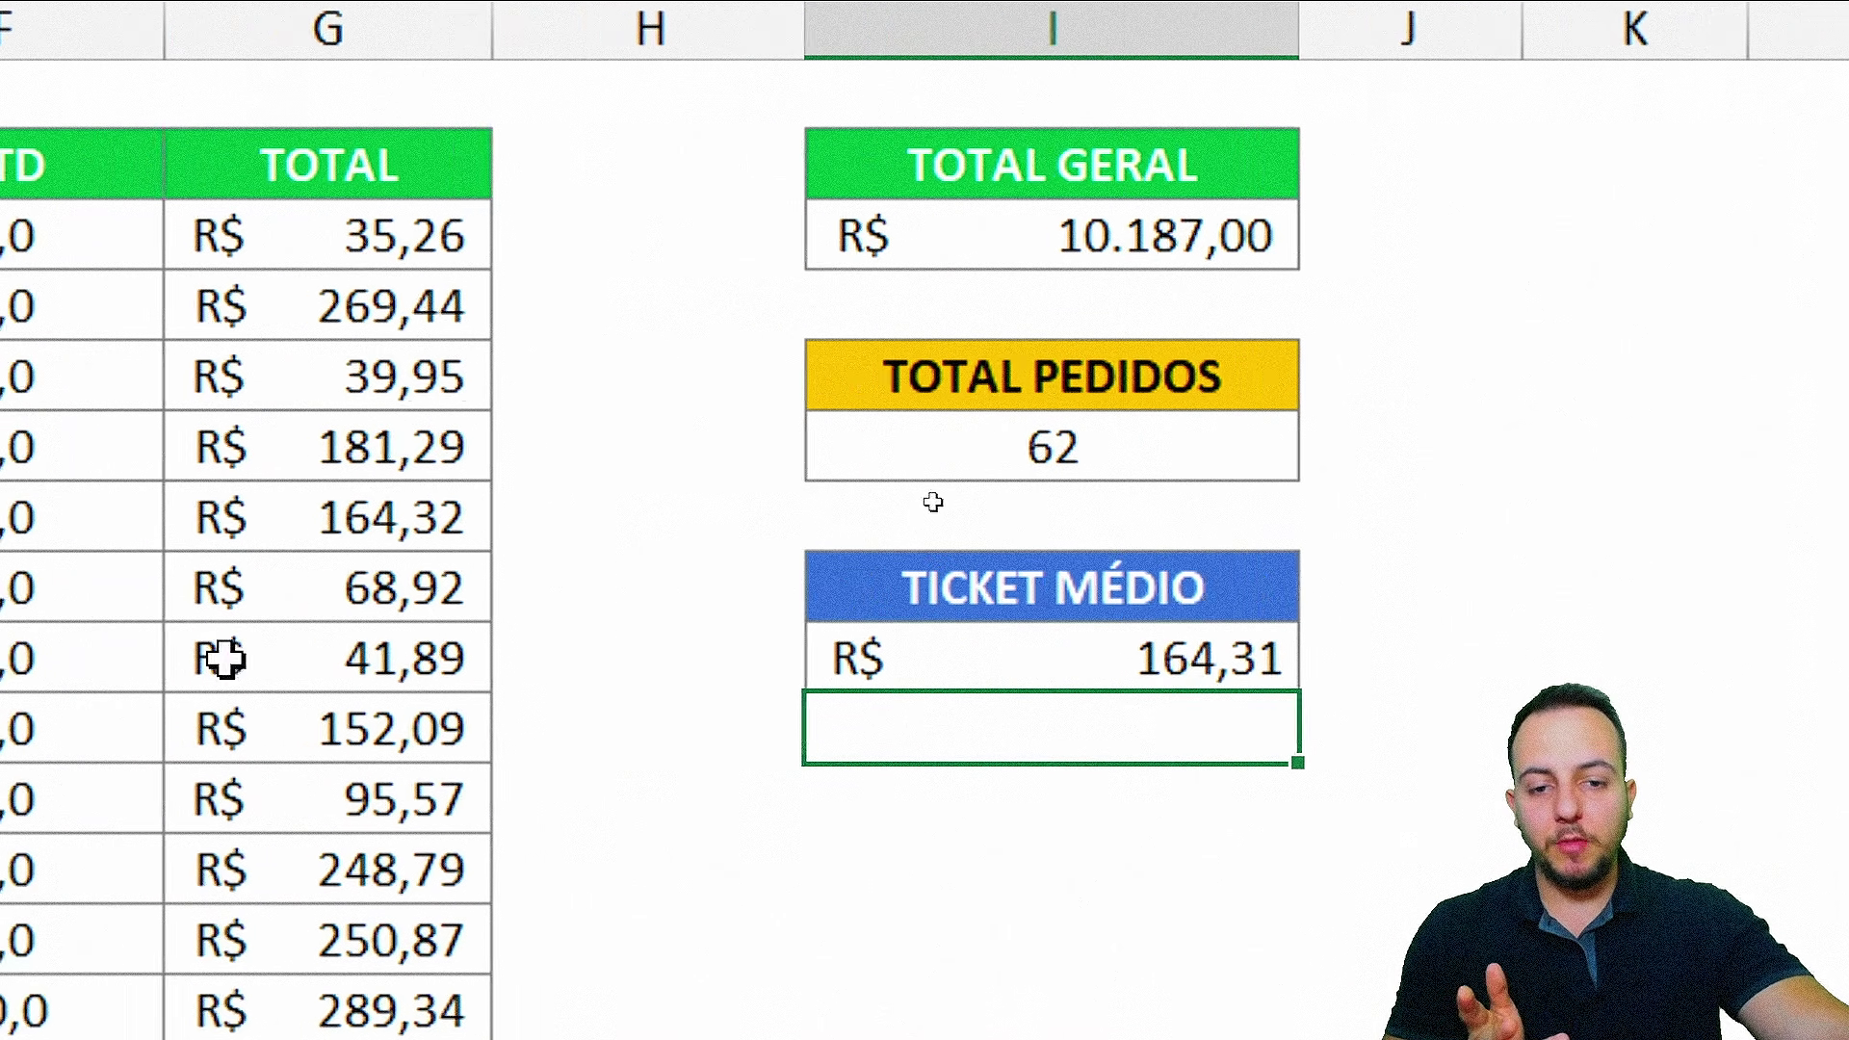
- Review the division formula in I9 under TICKET MÉDIO and clear the cell
{"action": "left_click", "coordinate": [799, 657]}
{"action": "key", "text": "F2"}
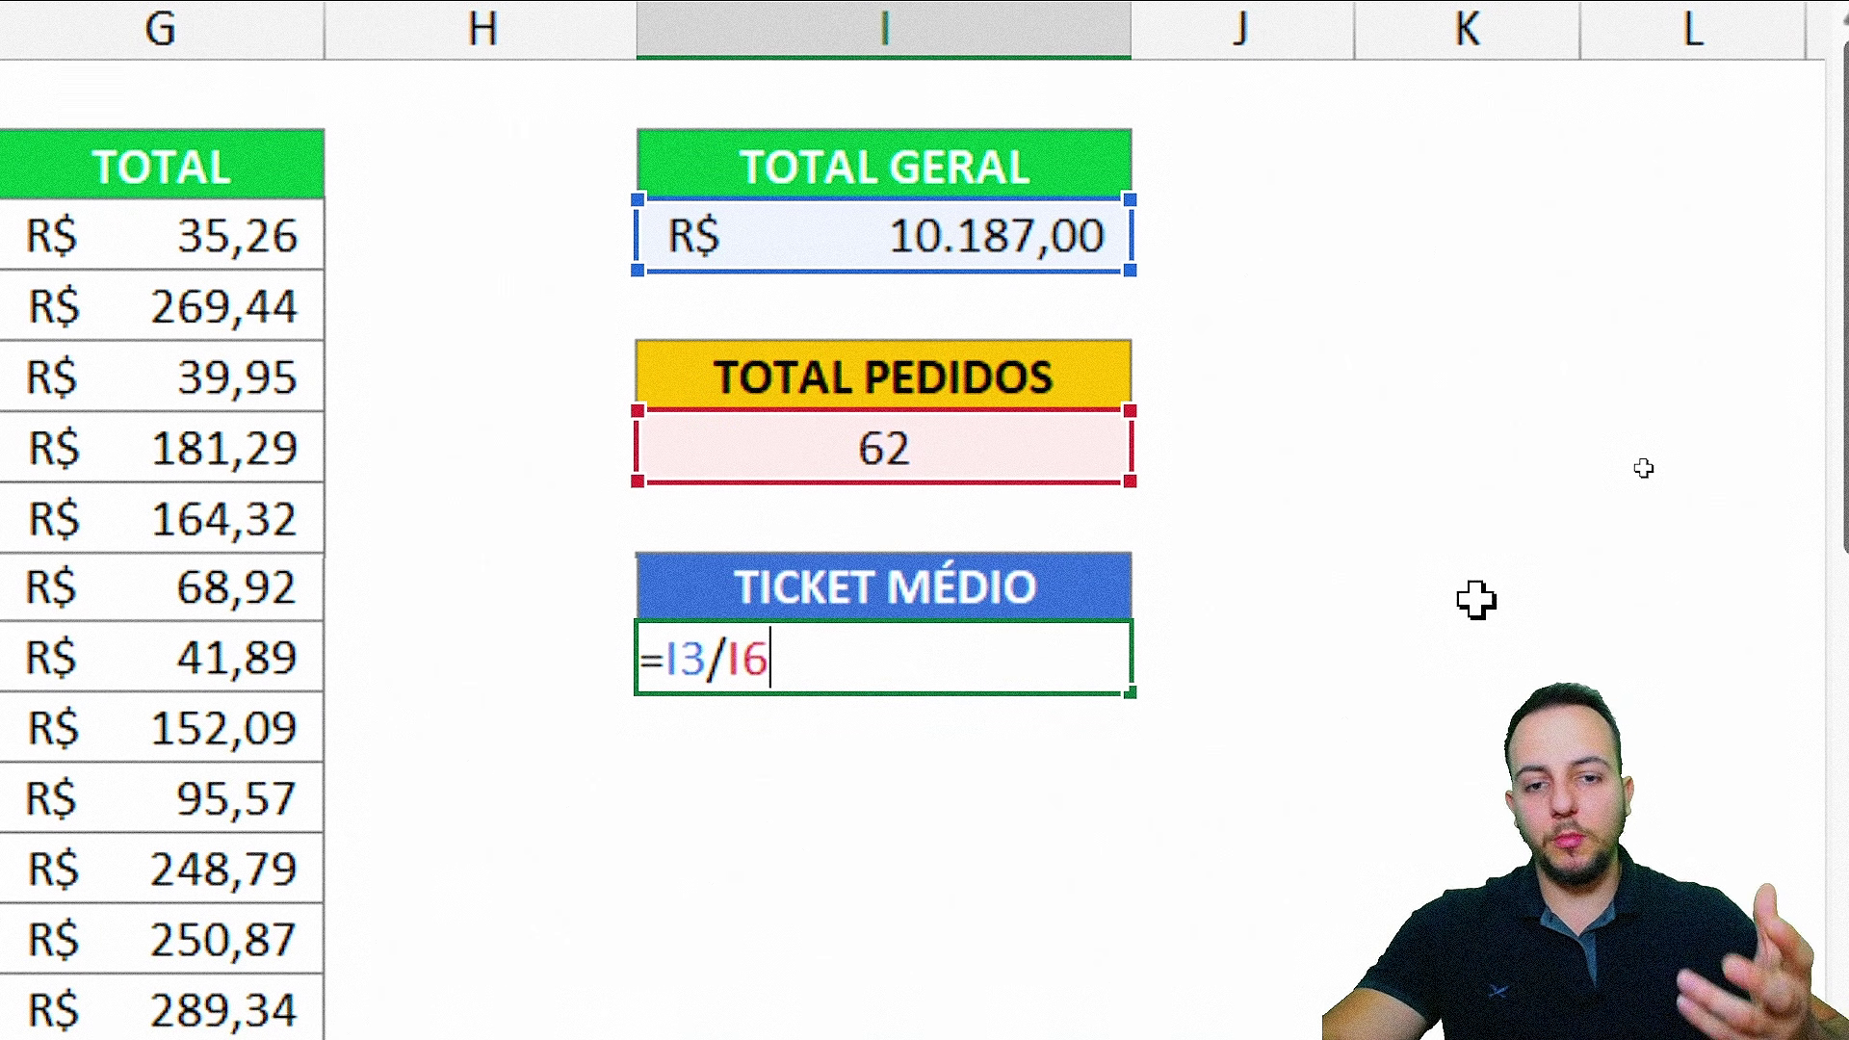
{"action": "key", "text": "ctrl+Return"}
{"action": "key", "text": "Delete"}
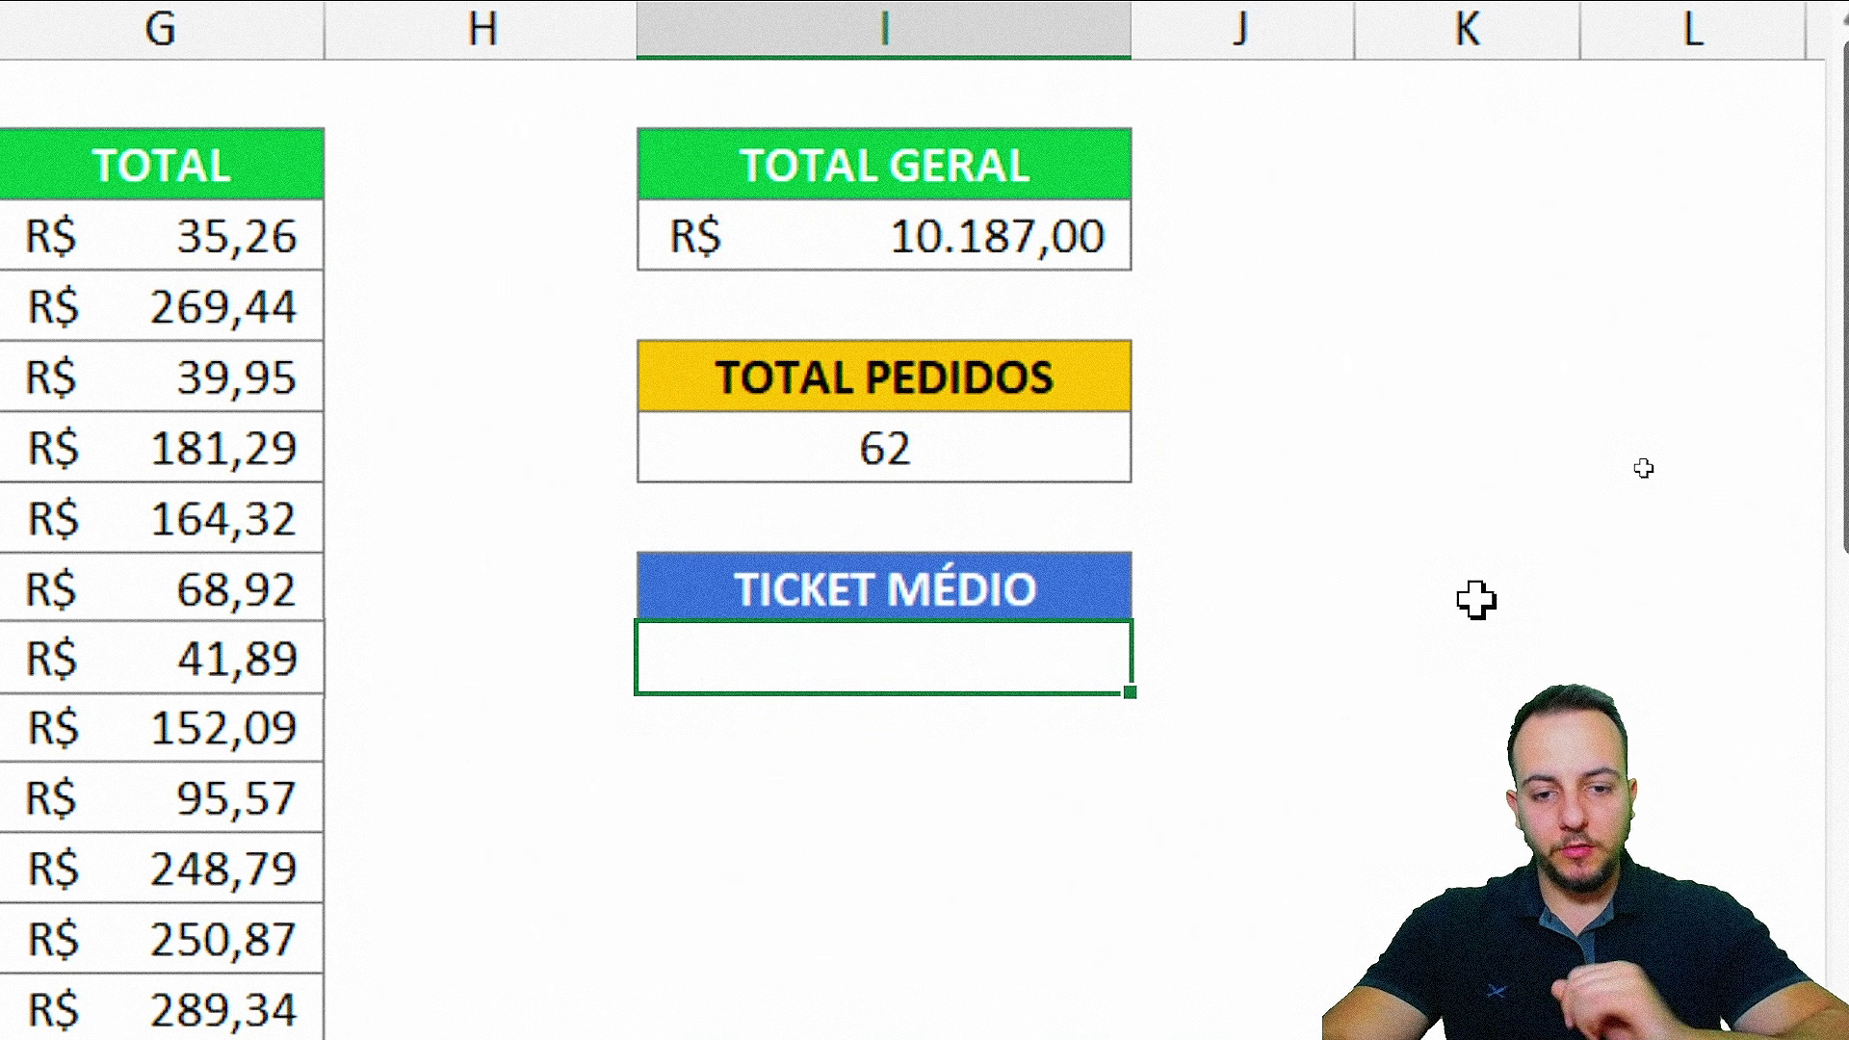
- Average the whole TOTAL column in I9 under TICKET MÉDIO with the formula =MÉDIA(G:G)
{"action": "type", "text": "=méd"}
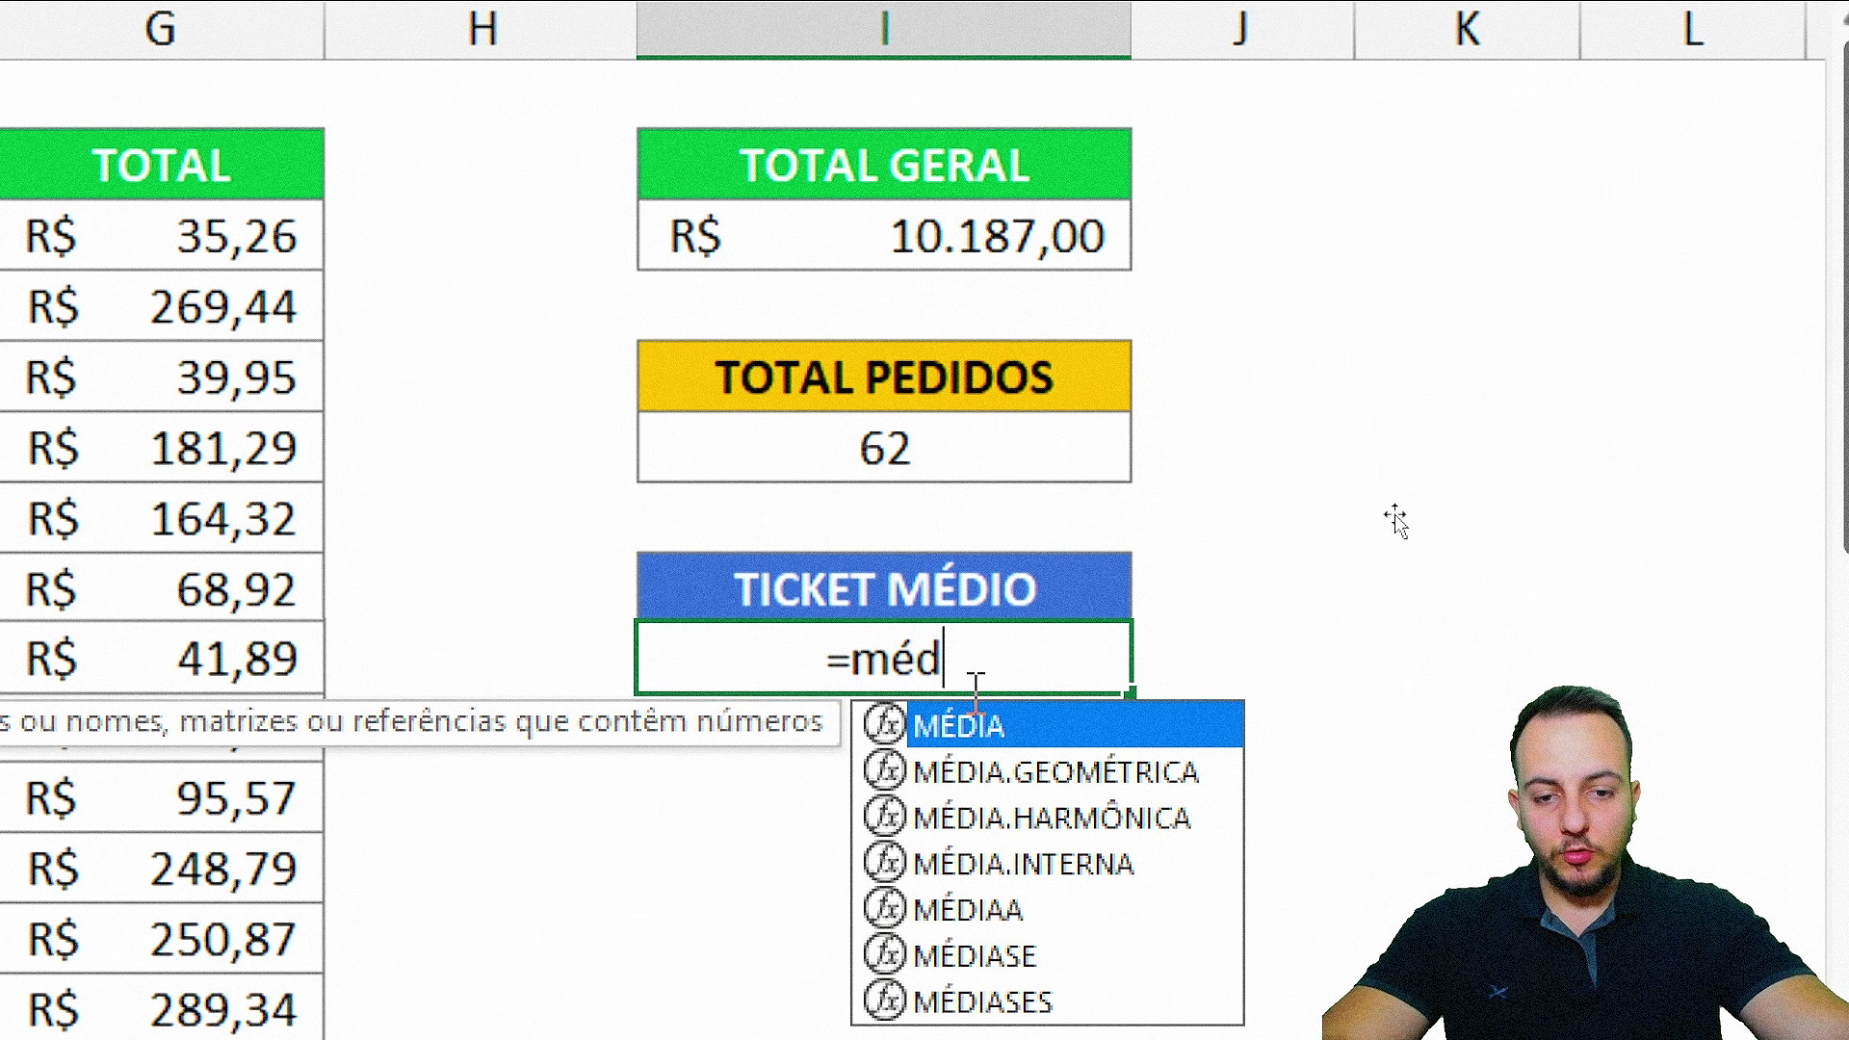
{"action": "double_click", "coordinate": [991, 732]}
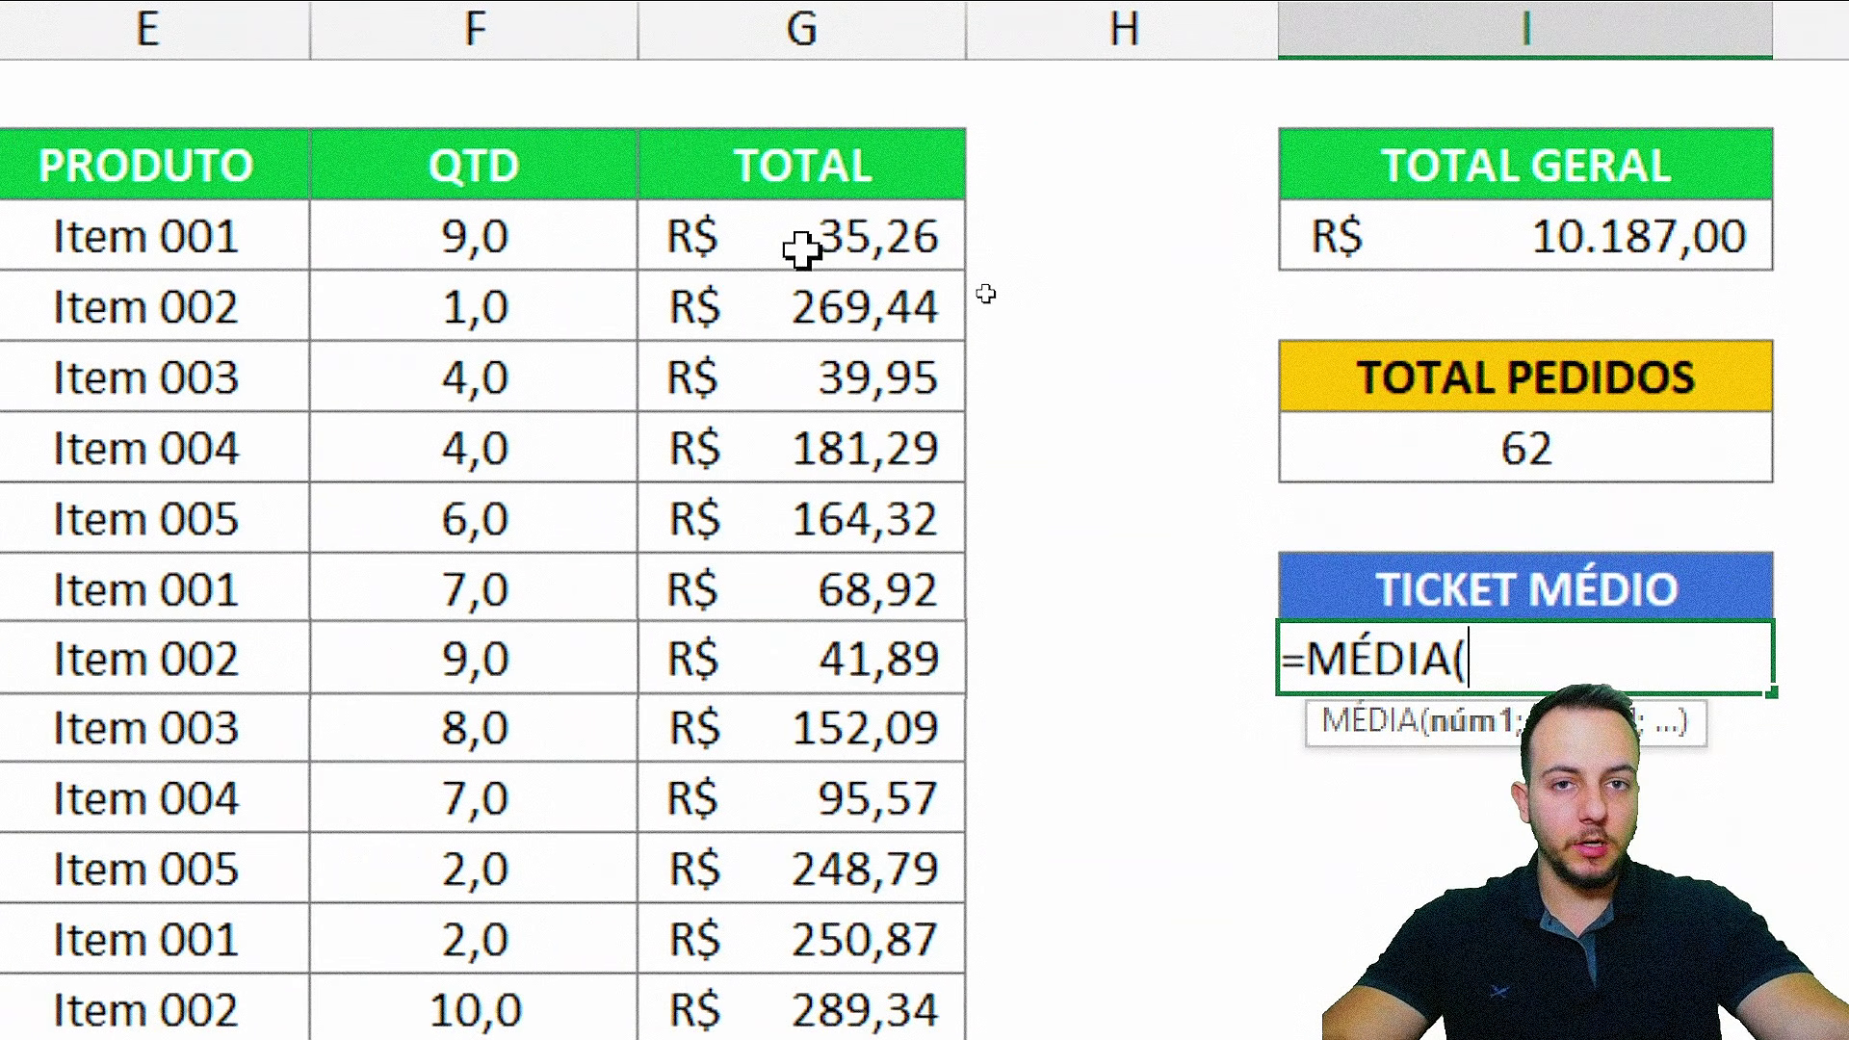
{"action": "left_click_drag", "start_coordinate": [793, 248], "coordinate": [783, 598]}
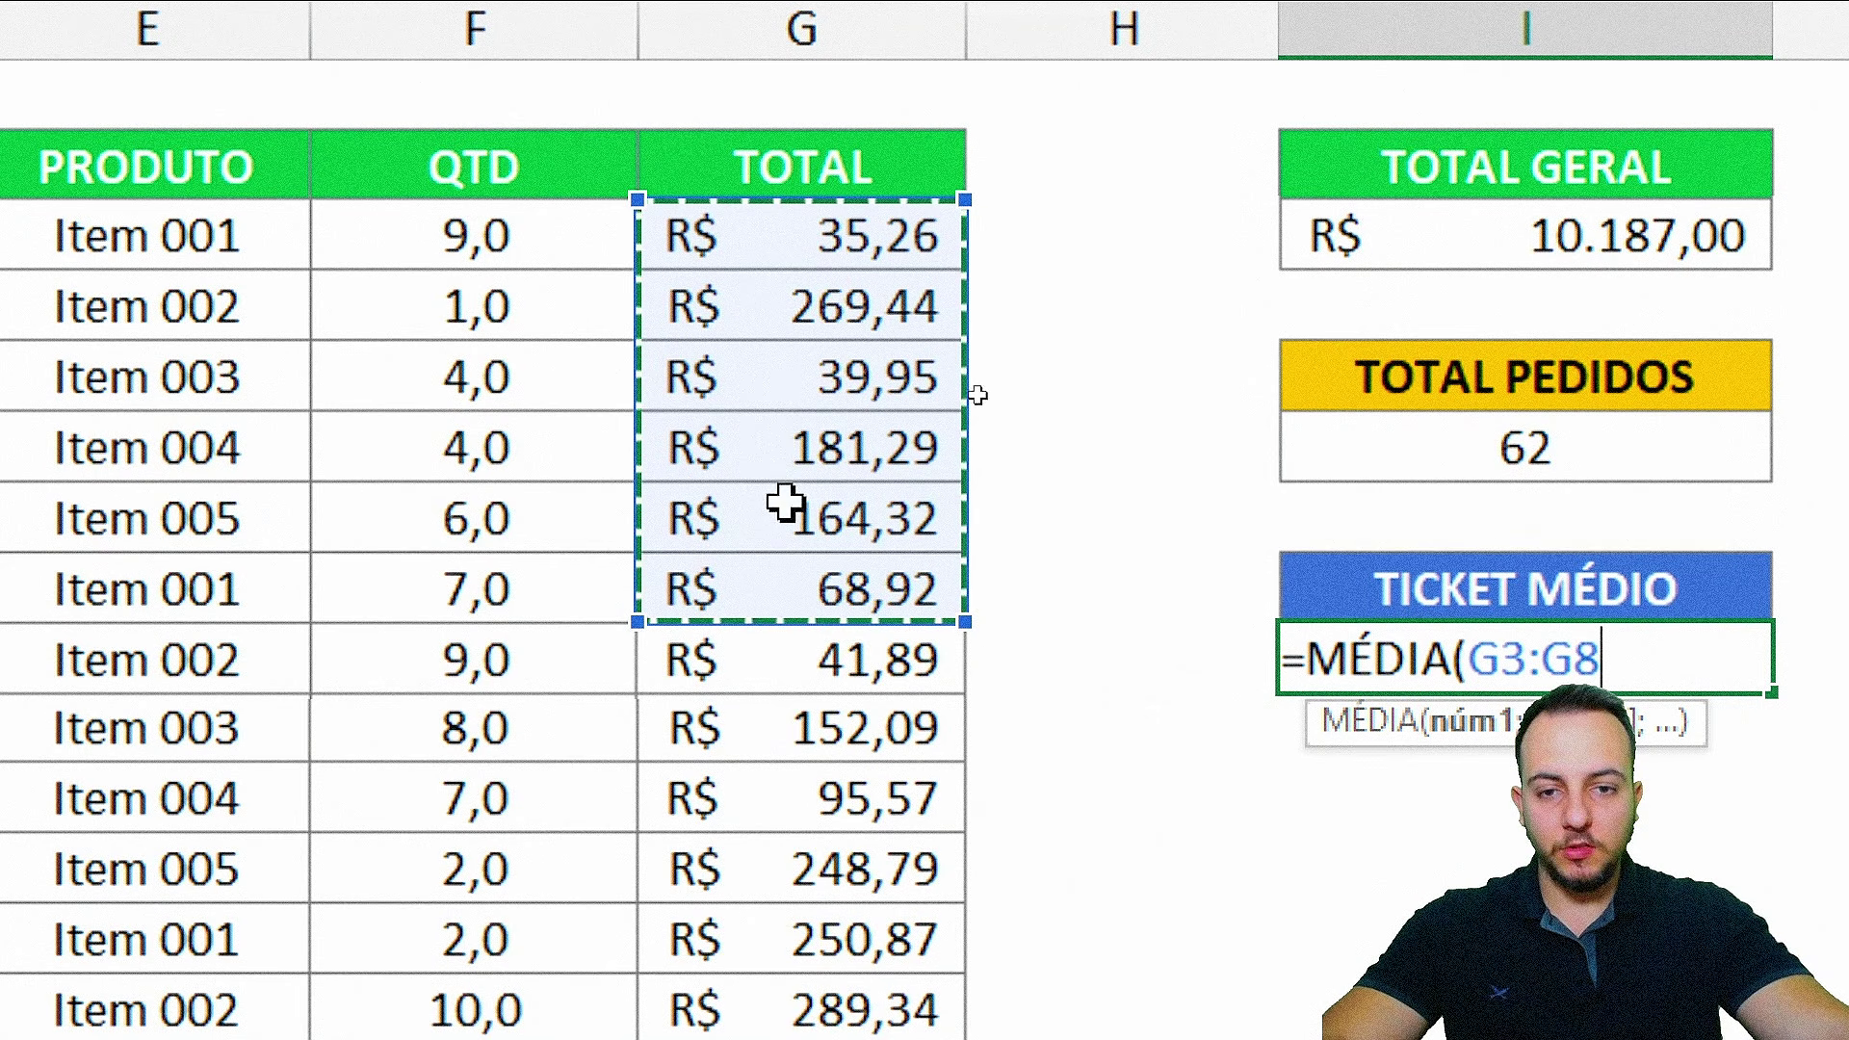
{"action": "left_click_drag", "start_coordinate": [785, 502], "coordinate": [755, 656]}
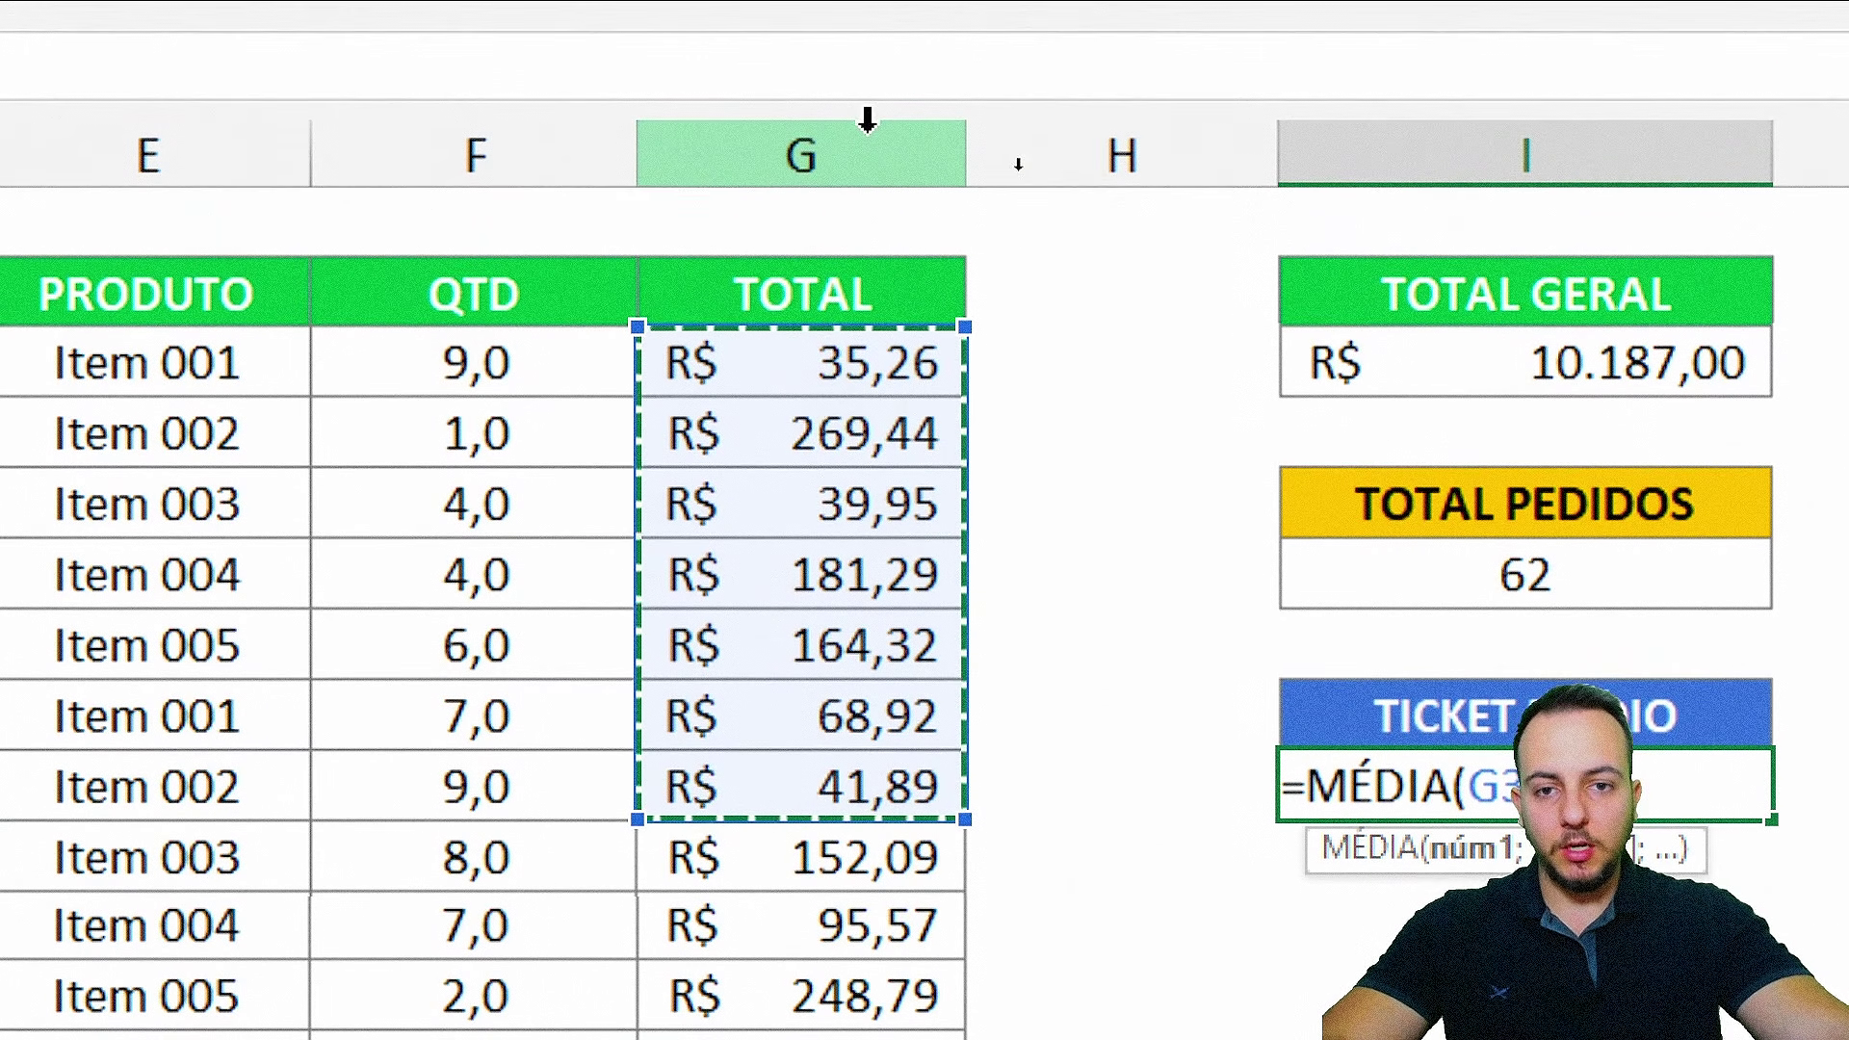
{"action": "left_click", "coordinate": [867, 119]}
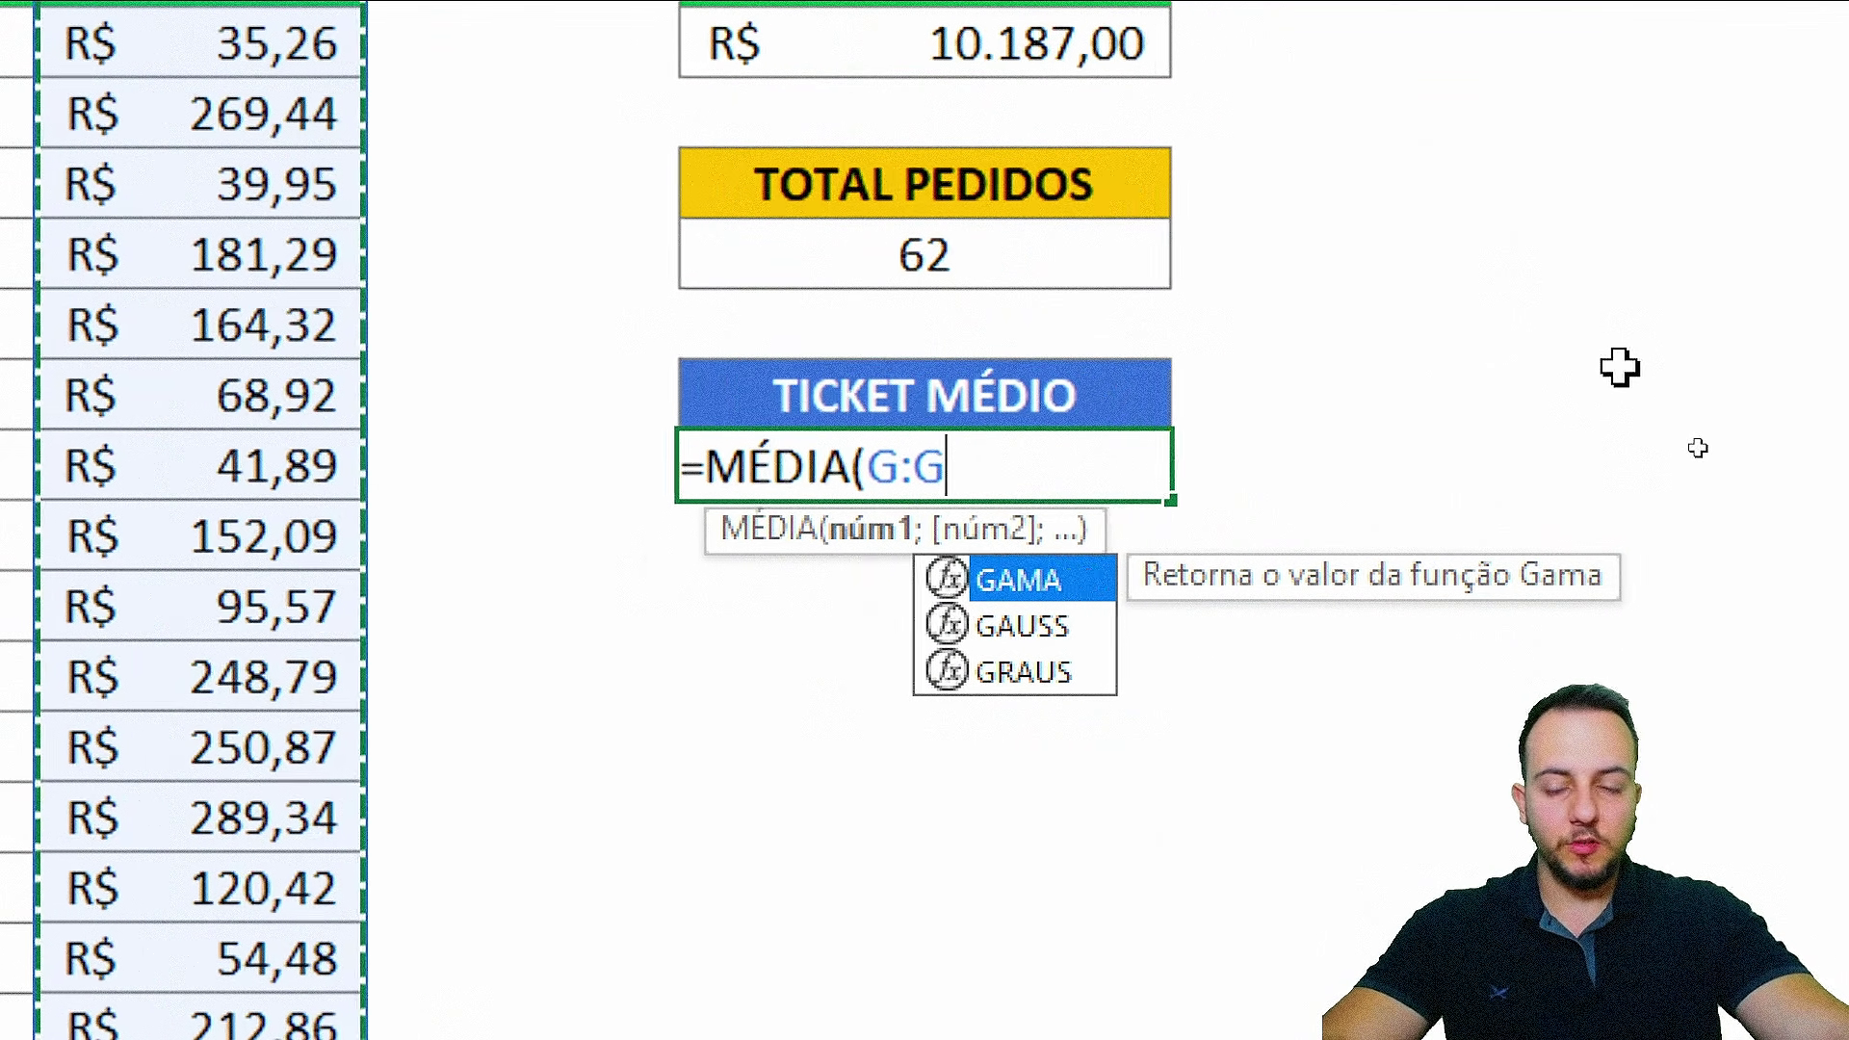
{"action": "type", "text": ")"}
{"action": "key", "text": "Return"}
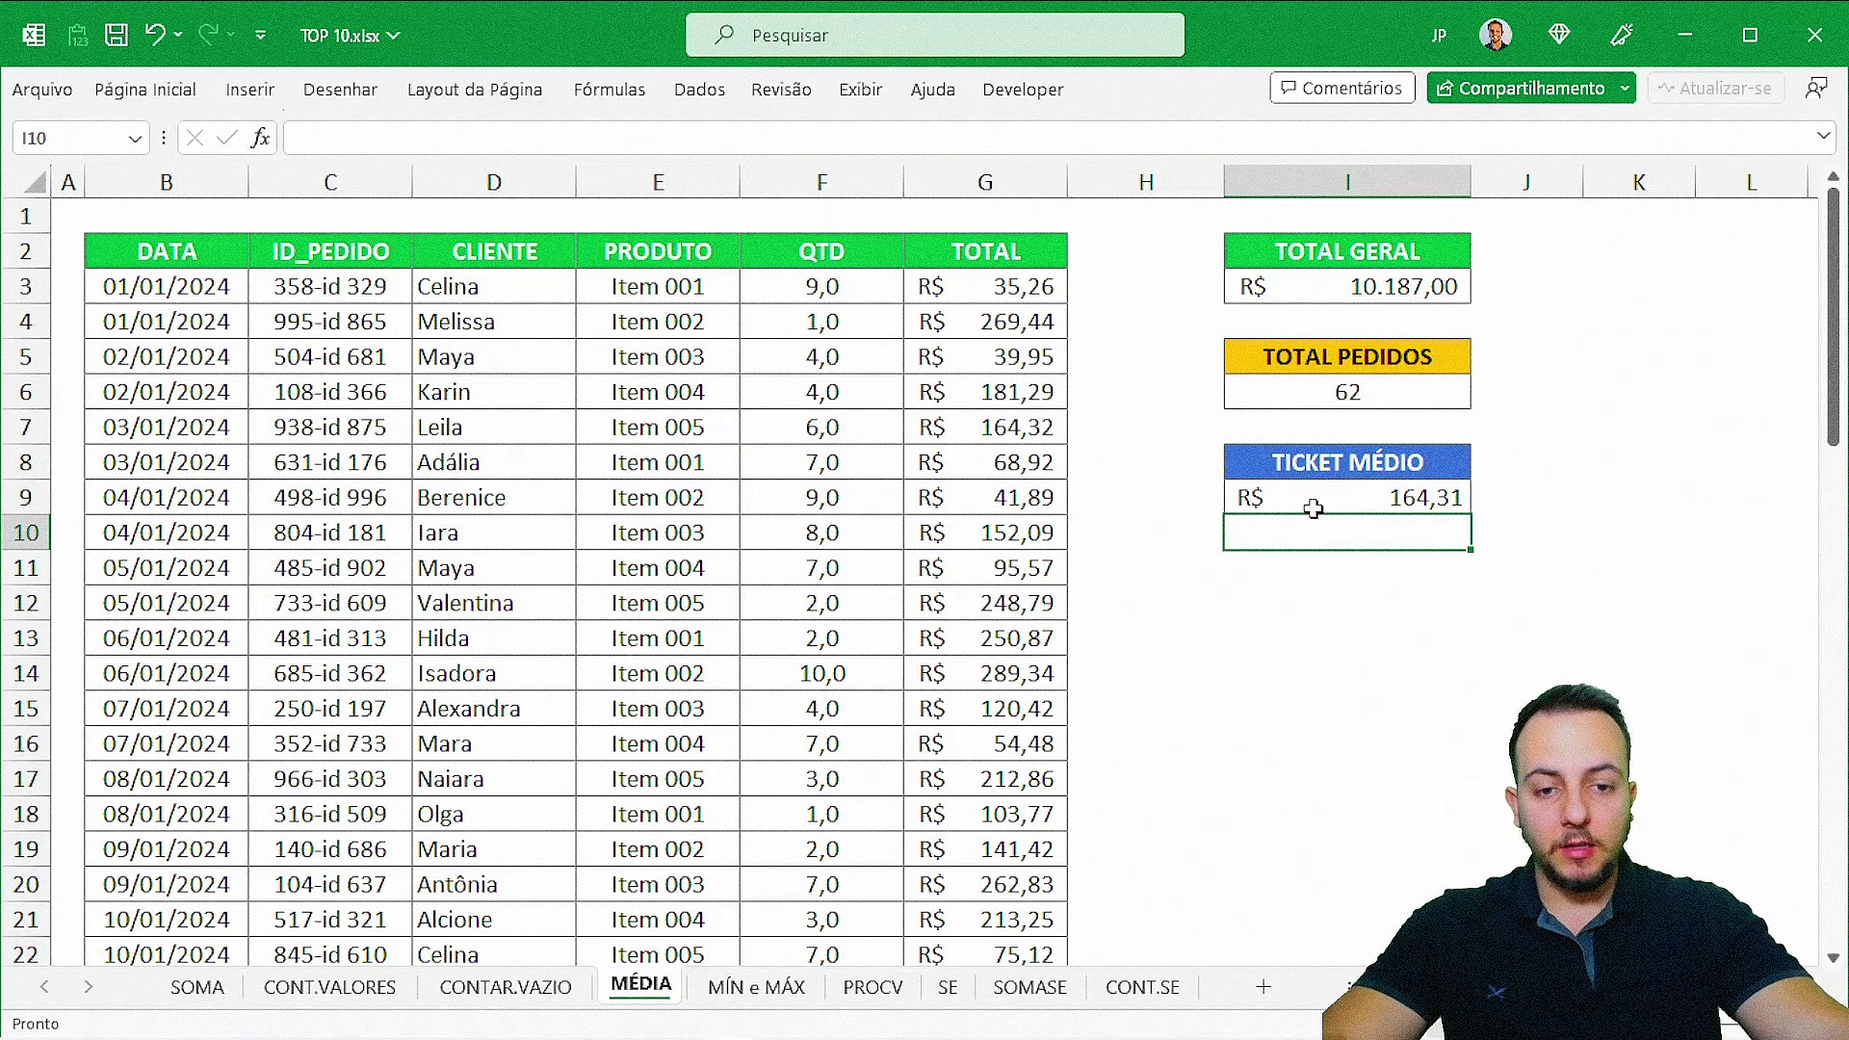
- Switch to the MÍN e MÁX sheet
{"action": "left_click", "coordinate": [1365, 493]}
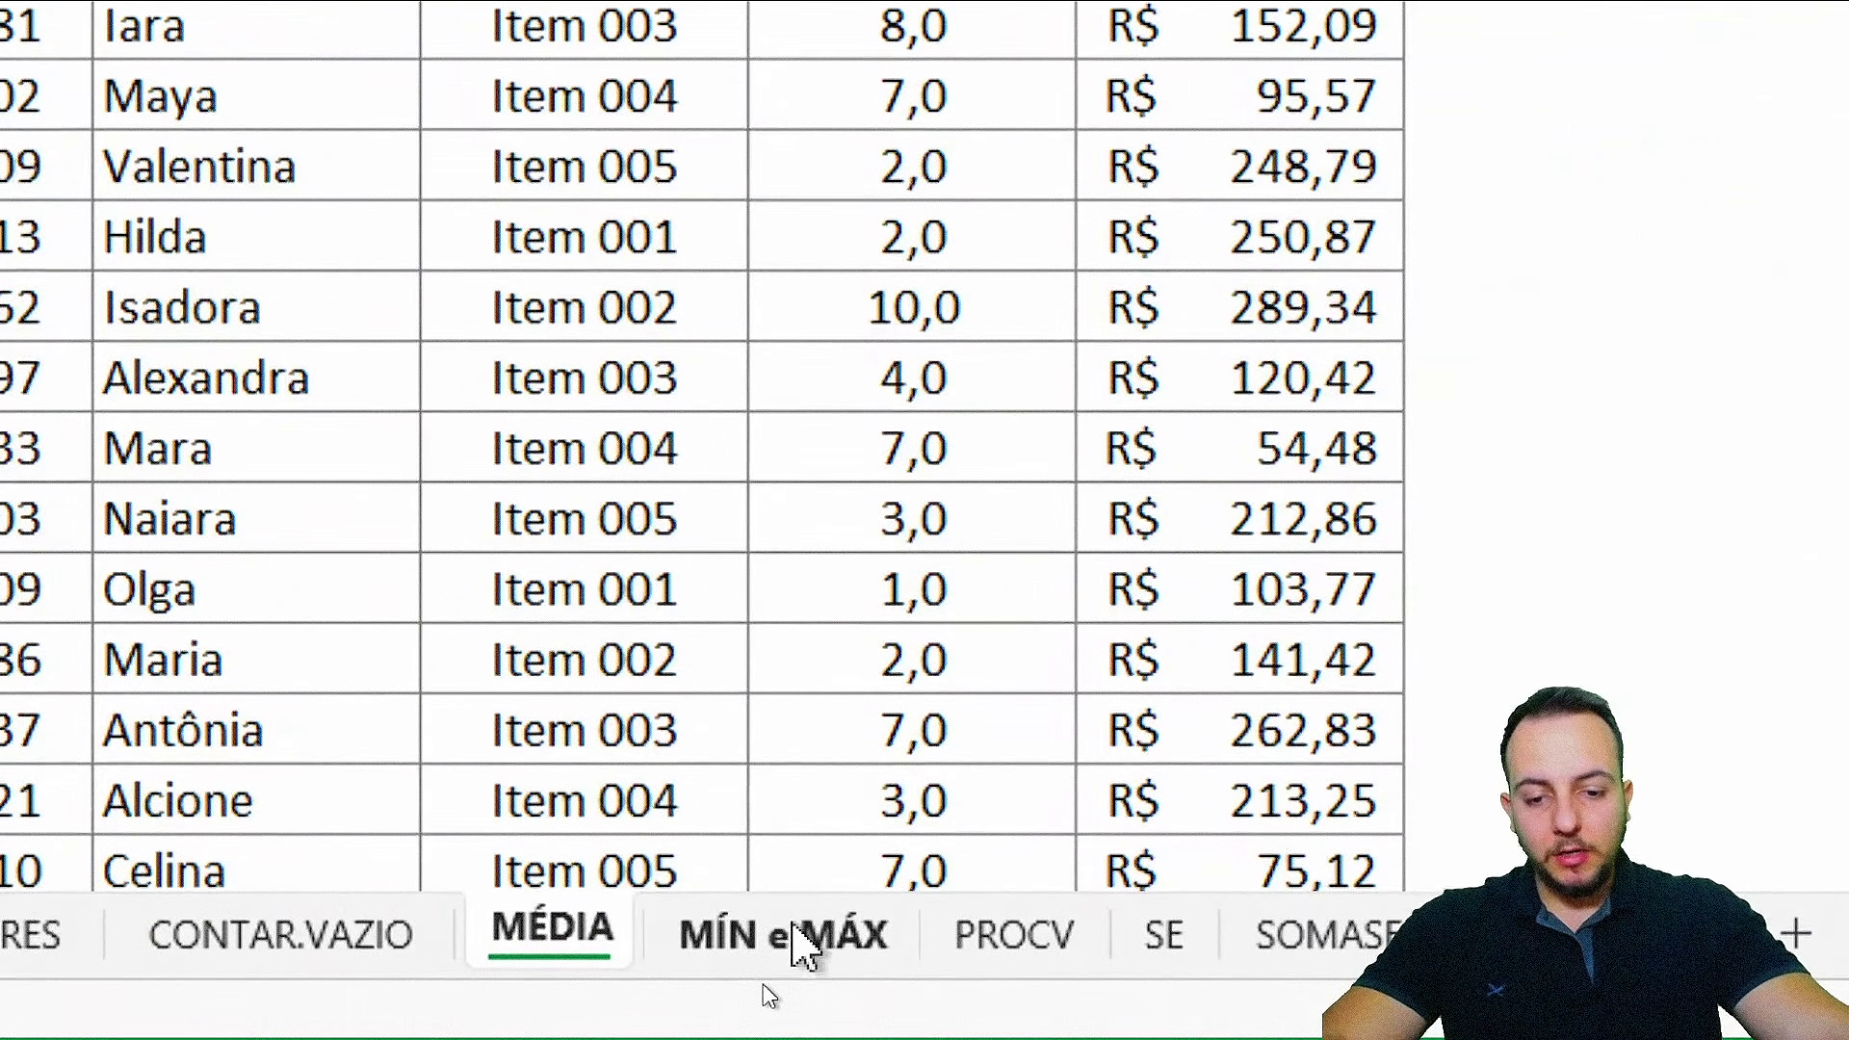
{"action": "left_click", "coordinate": [797, 929]}
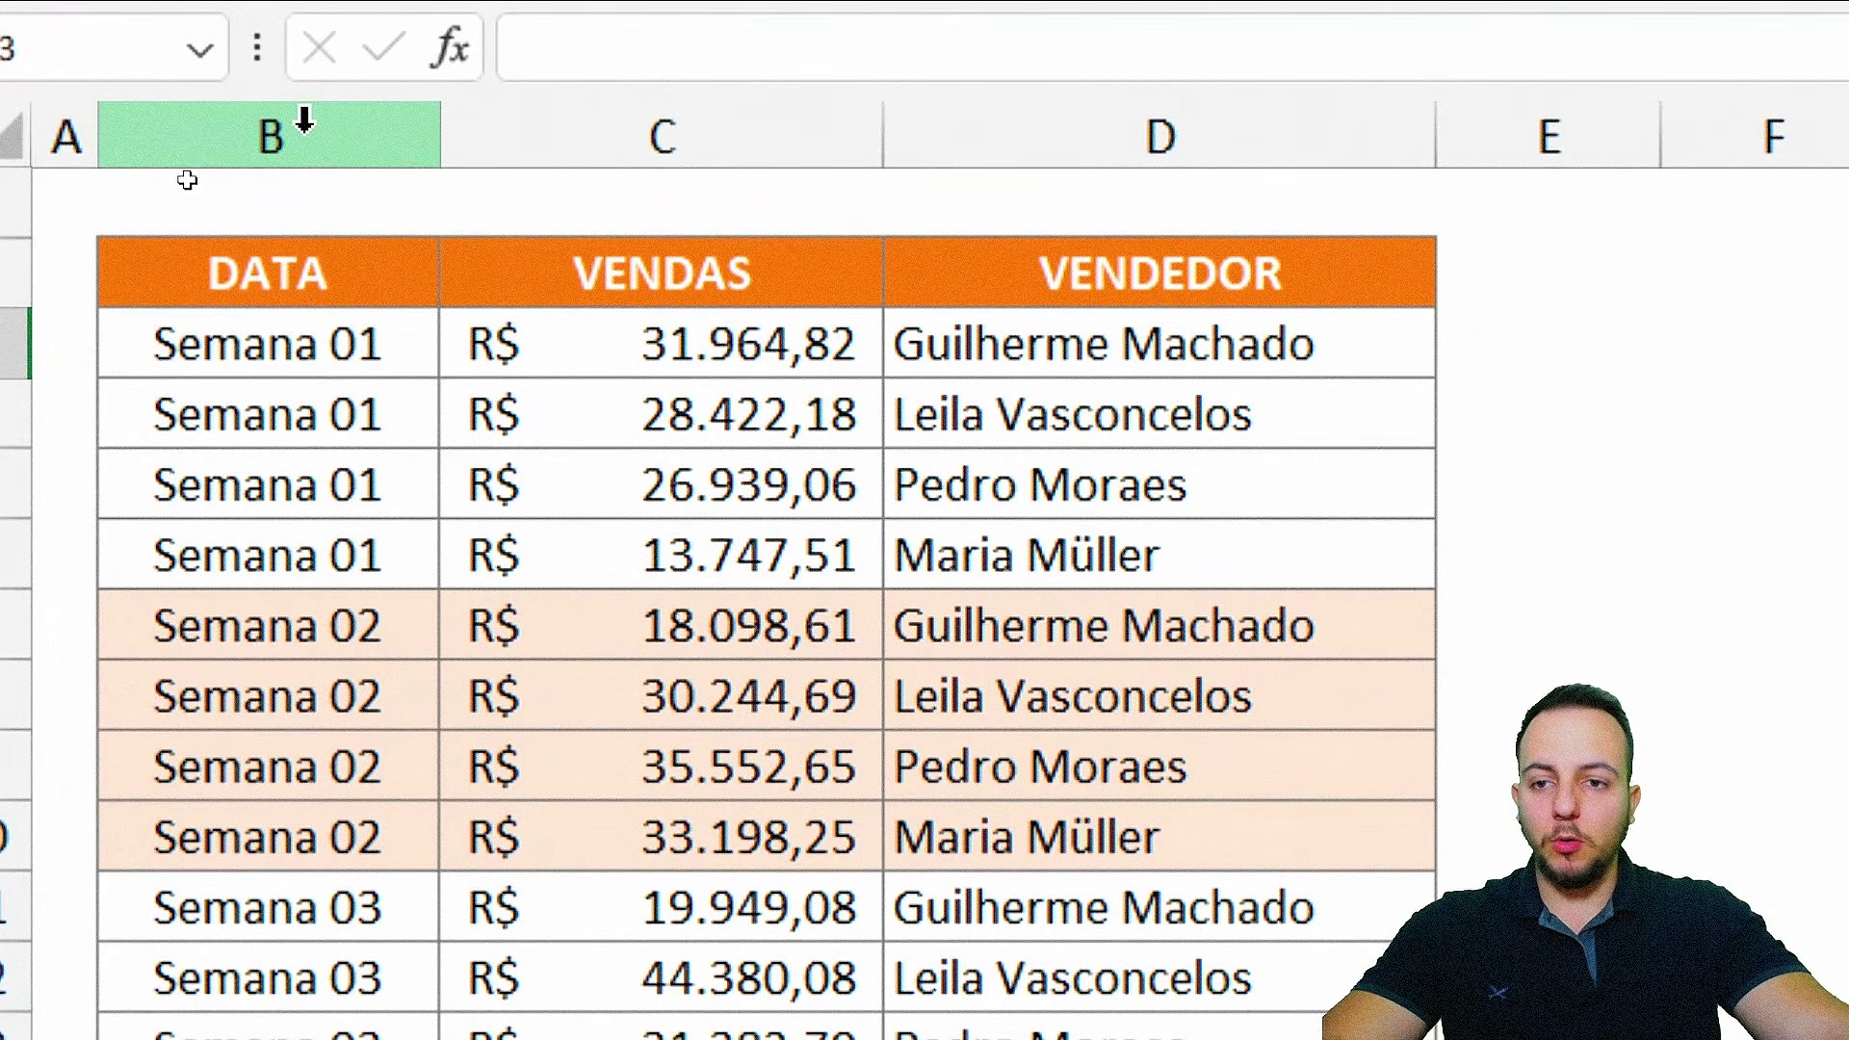
- Examine the DATA, VENDAS and VENDEDOR columns of the weekly sales table, focusing on the Semana 01 sales values
{"action": "left_click_drag", "start_coordinate": [305, 131], "coordinate": [732, 156]}
{"action": "left_click", "coordinate": [1143, 131]}
{"action": "left_click", "coordinate": [237, 286]}
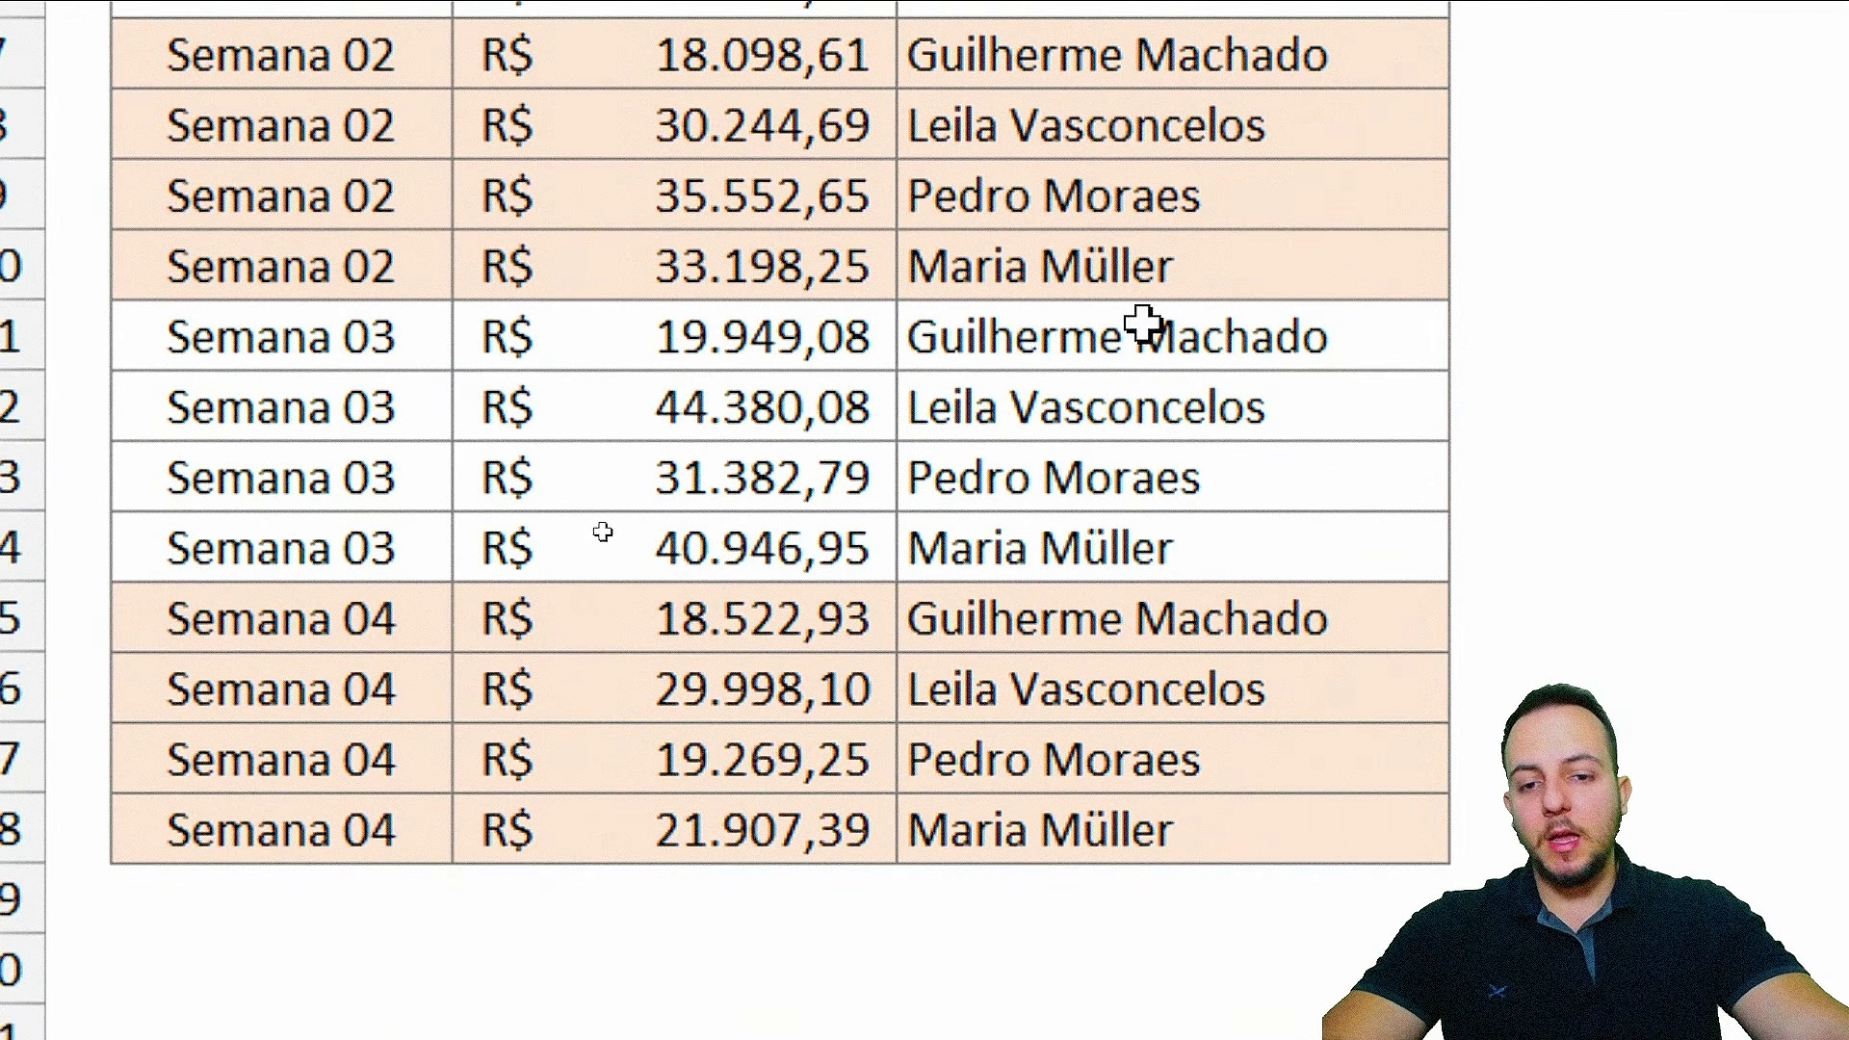
{"action": "key", "text": "ctrl+2"}
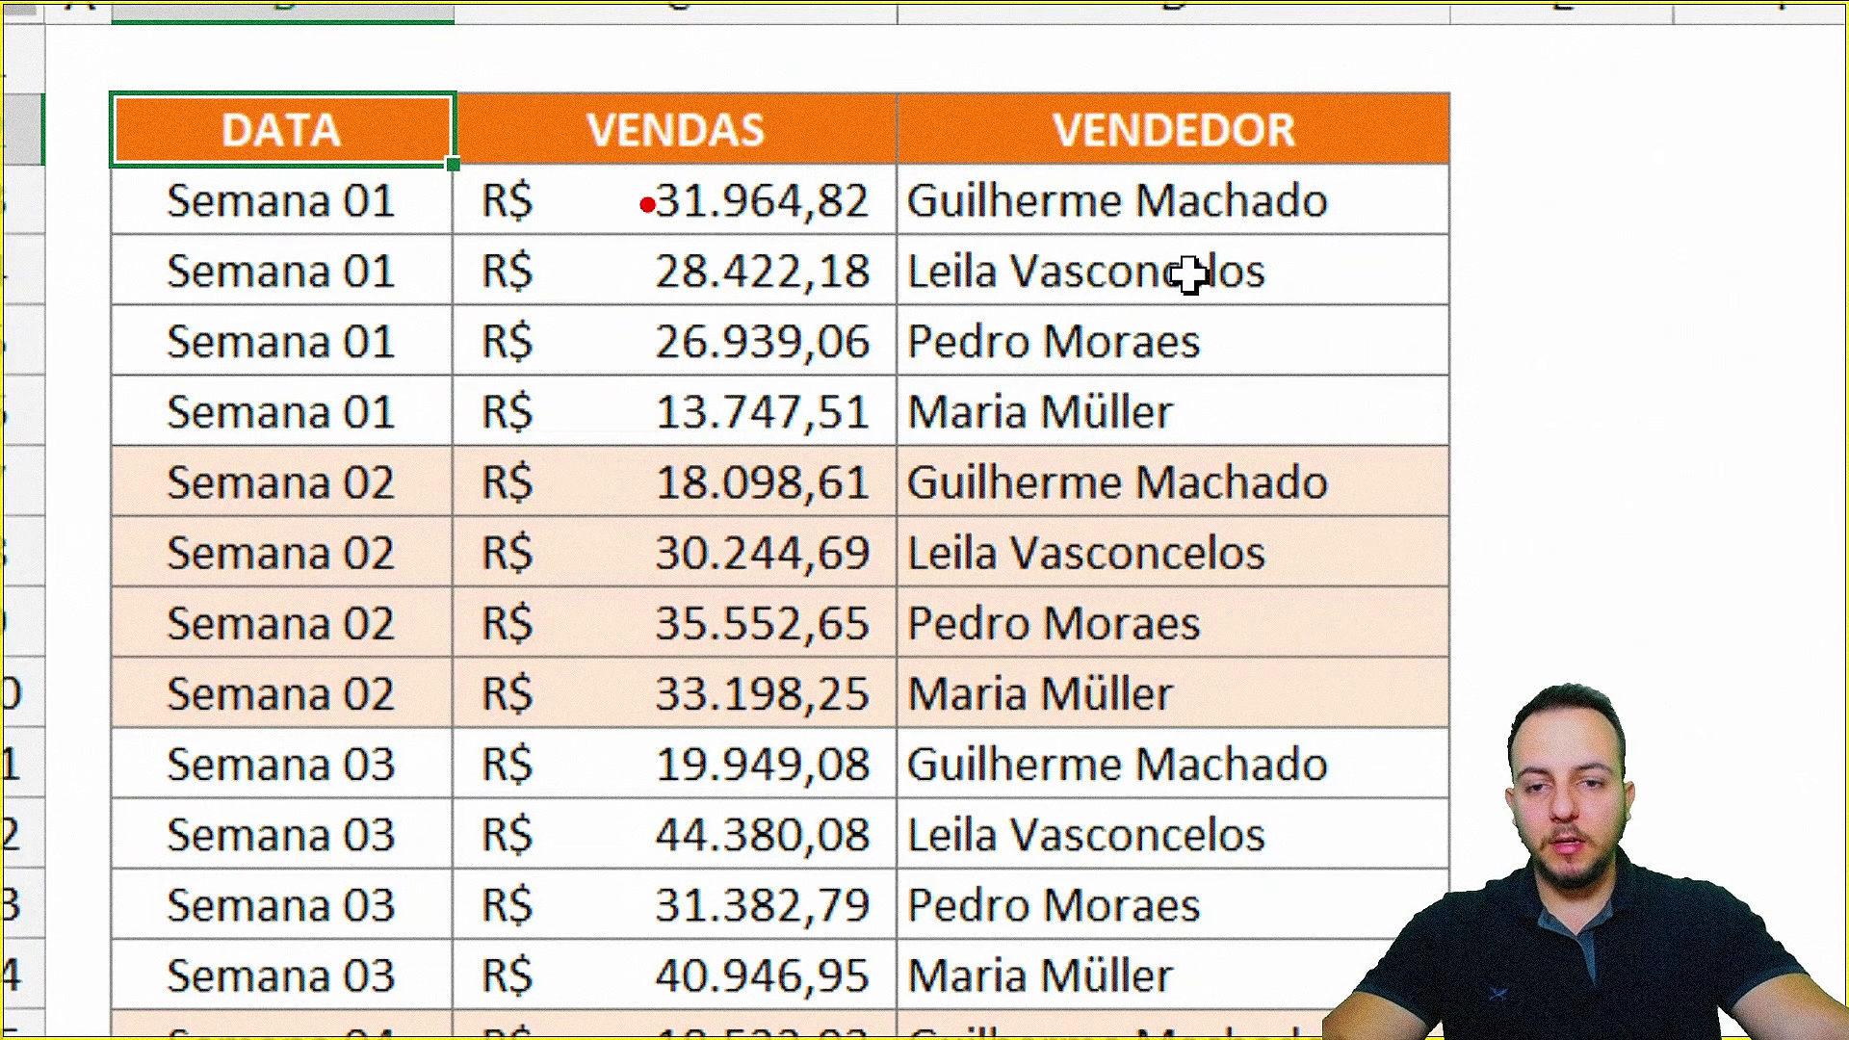
{"action": "left_click_drag", "start_coordinate": [647, 204], "coordinate": [488, 204]}
{"action": "left_click_drag", "start_coordinate": [587, 253], "coordinate": [508, 260]}
{"action": "left_click_drag", "start_coordinate": [589, 335], "coordinate": [438, 335]}
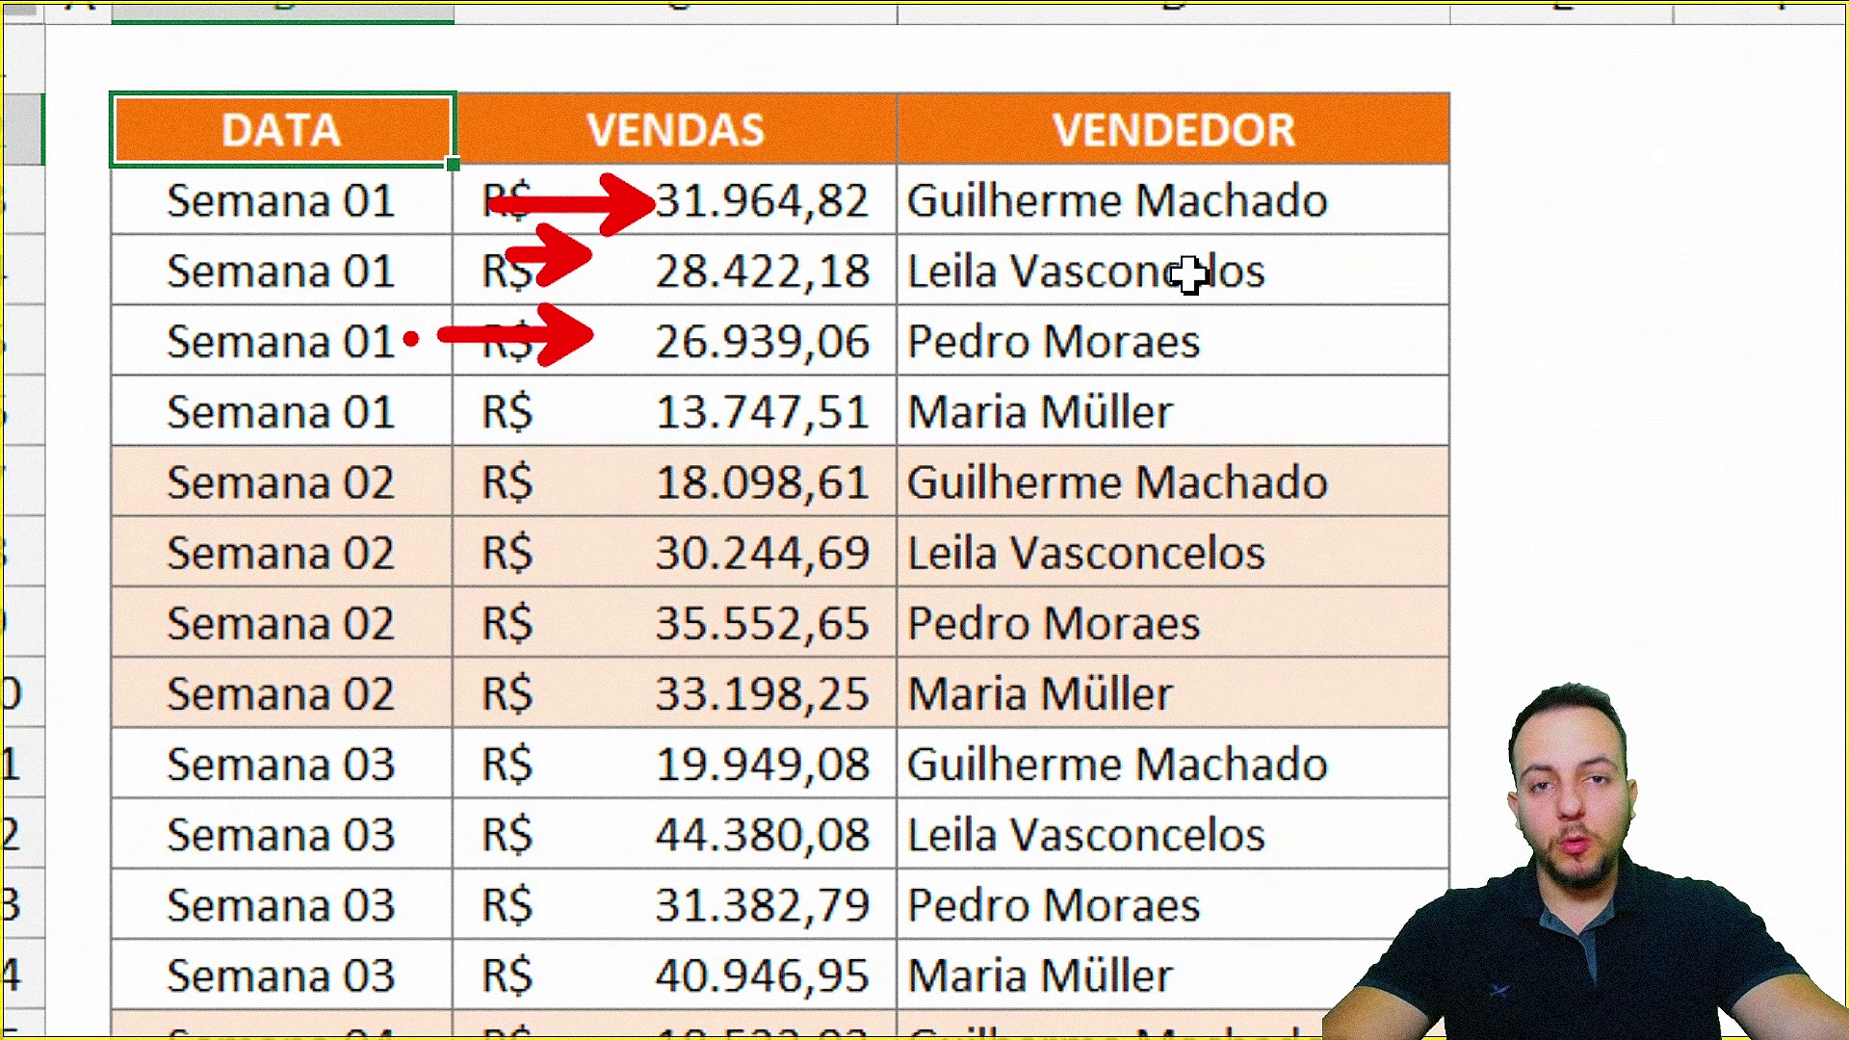
{"action": "key", "text": "Escape"}
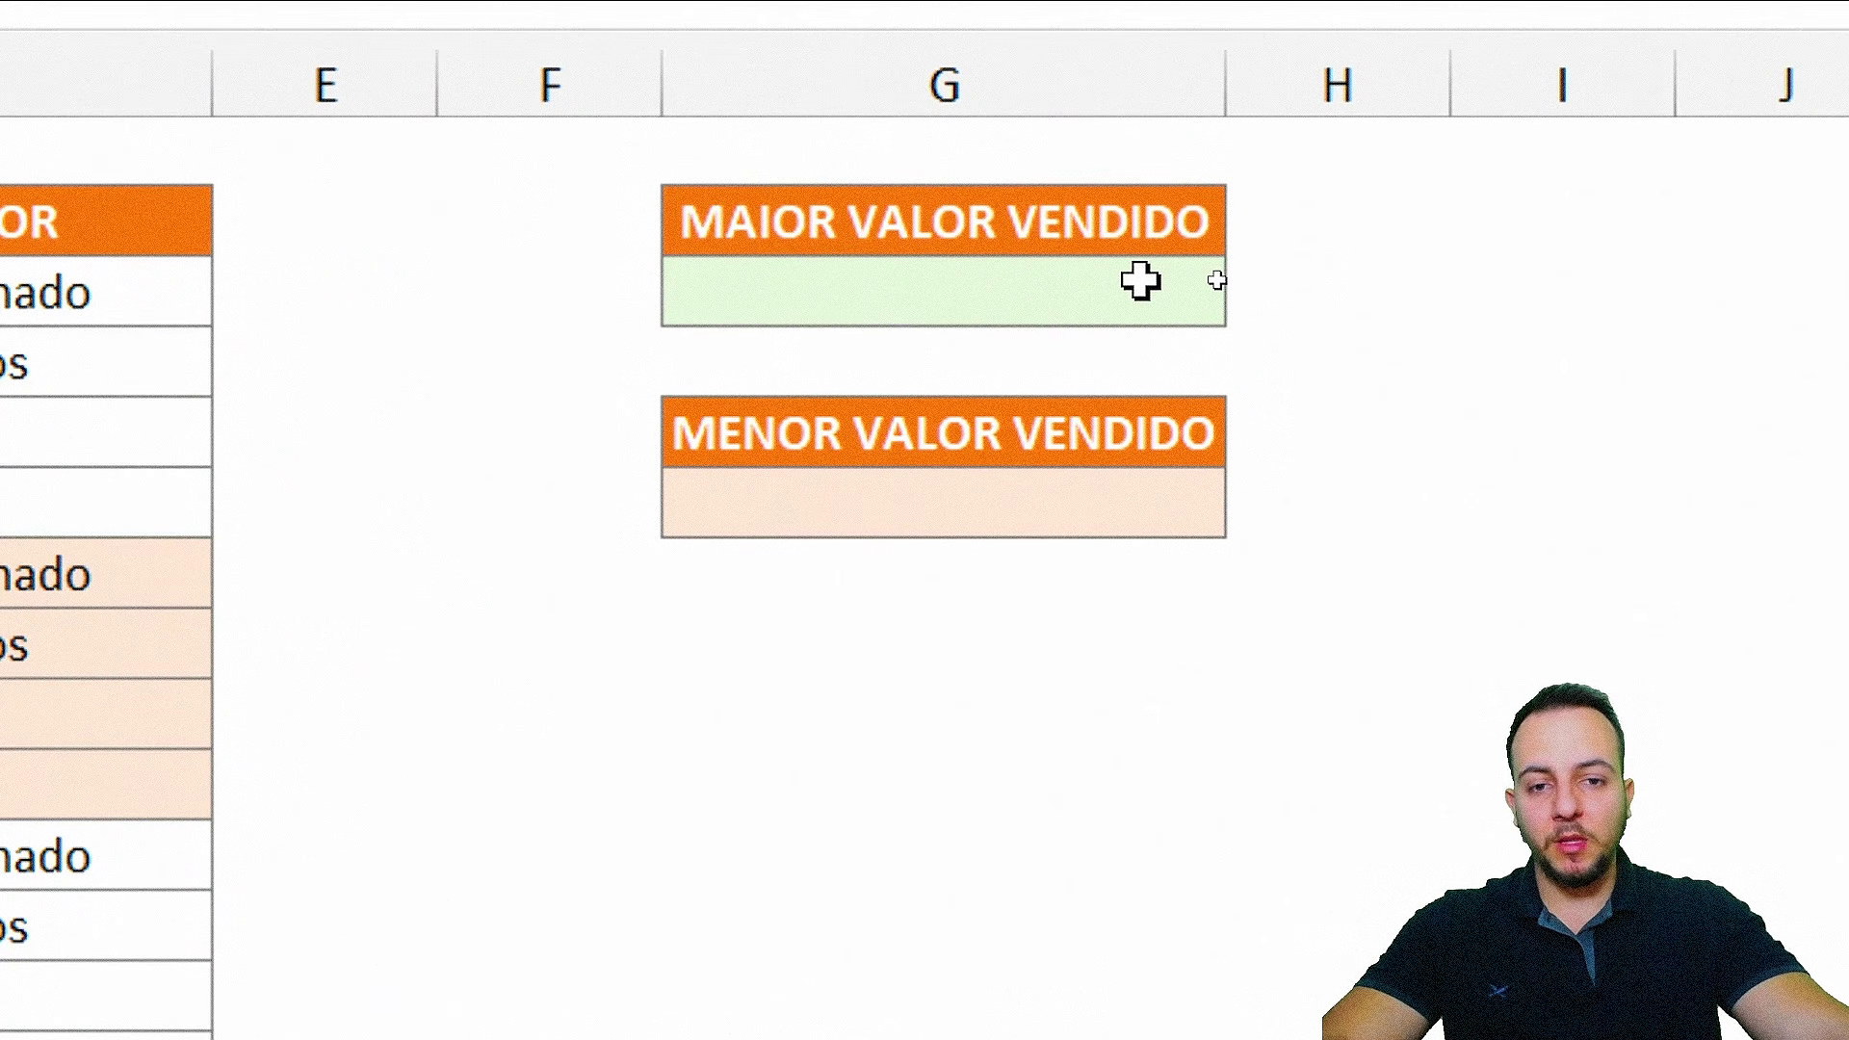
- Find the highest sale in G3 under MAIOR VALOR VENDIDO with the MÁXIMO function over C3:C18
{"action": "left_click", "coordinate": [1216, 280]}
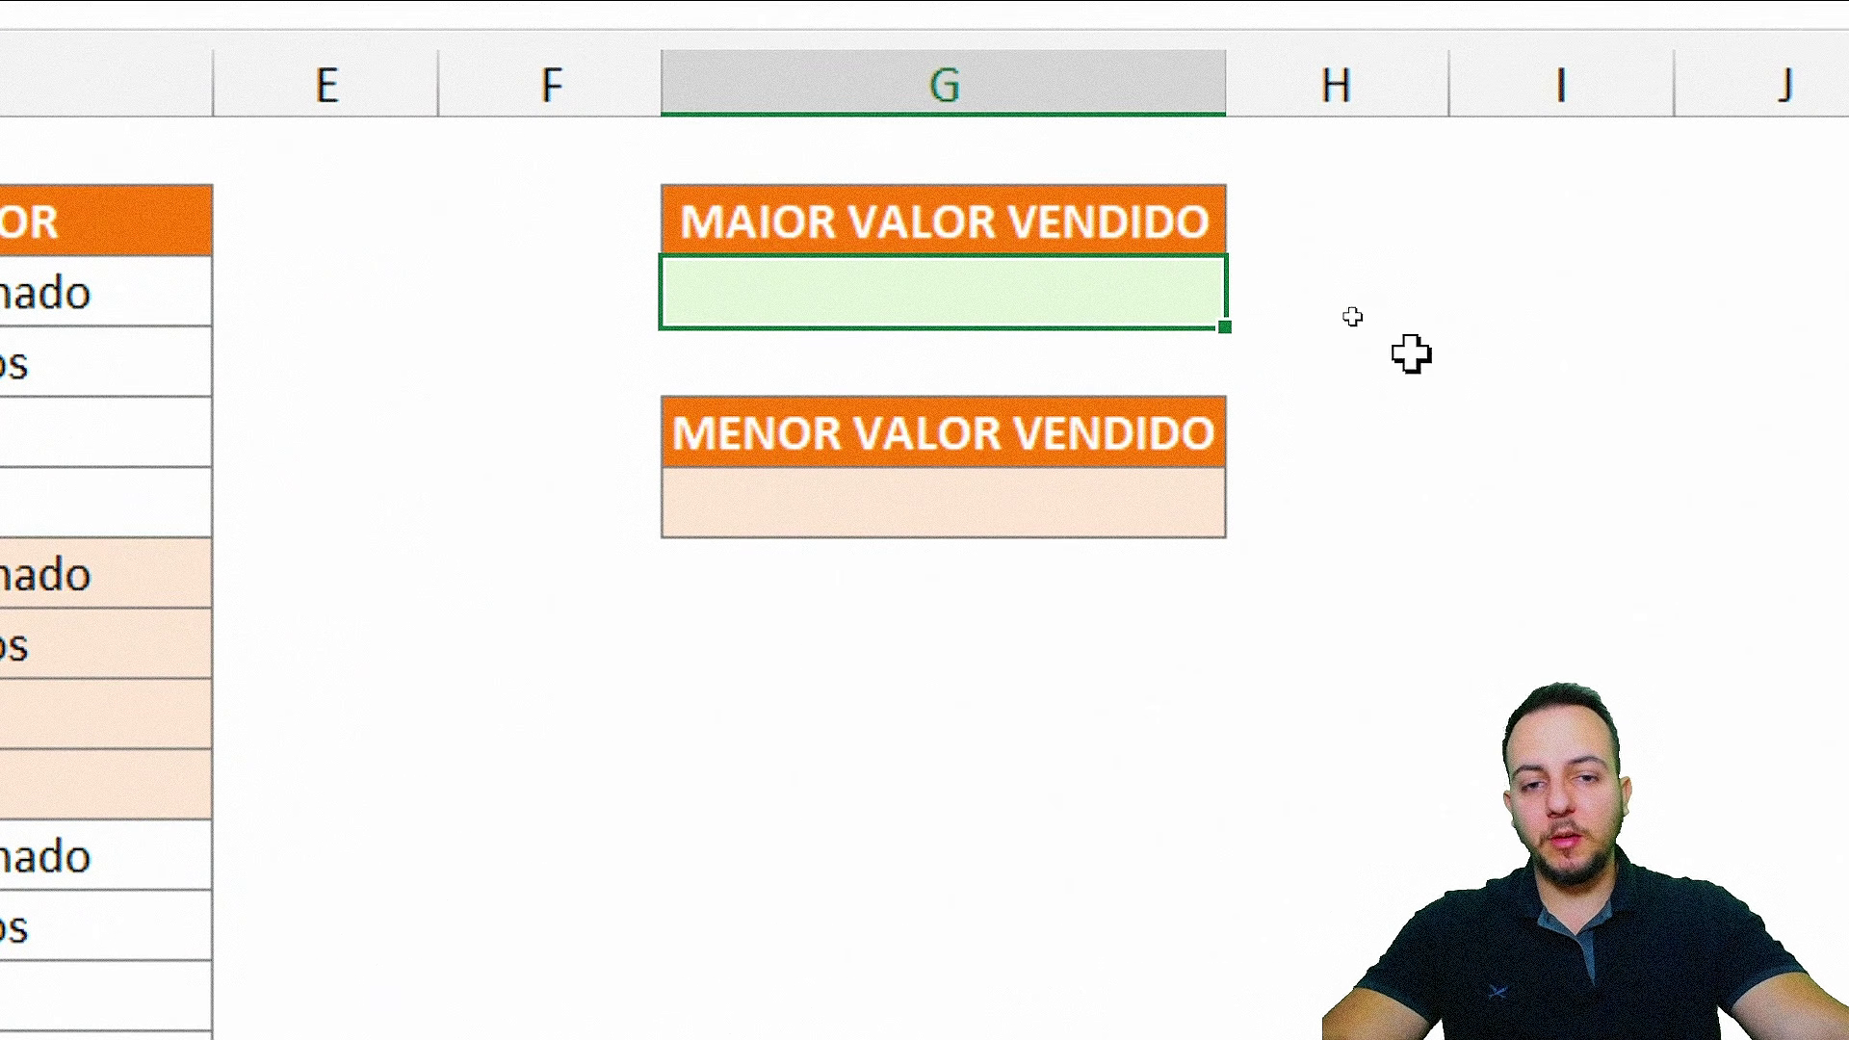
{"action": "type", "text": "="}
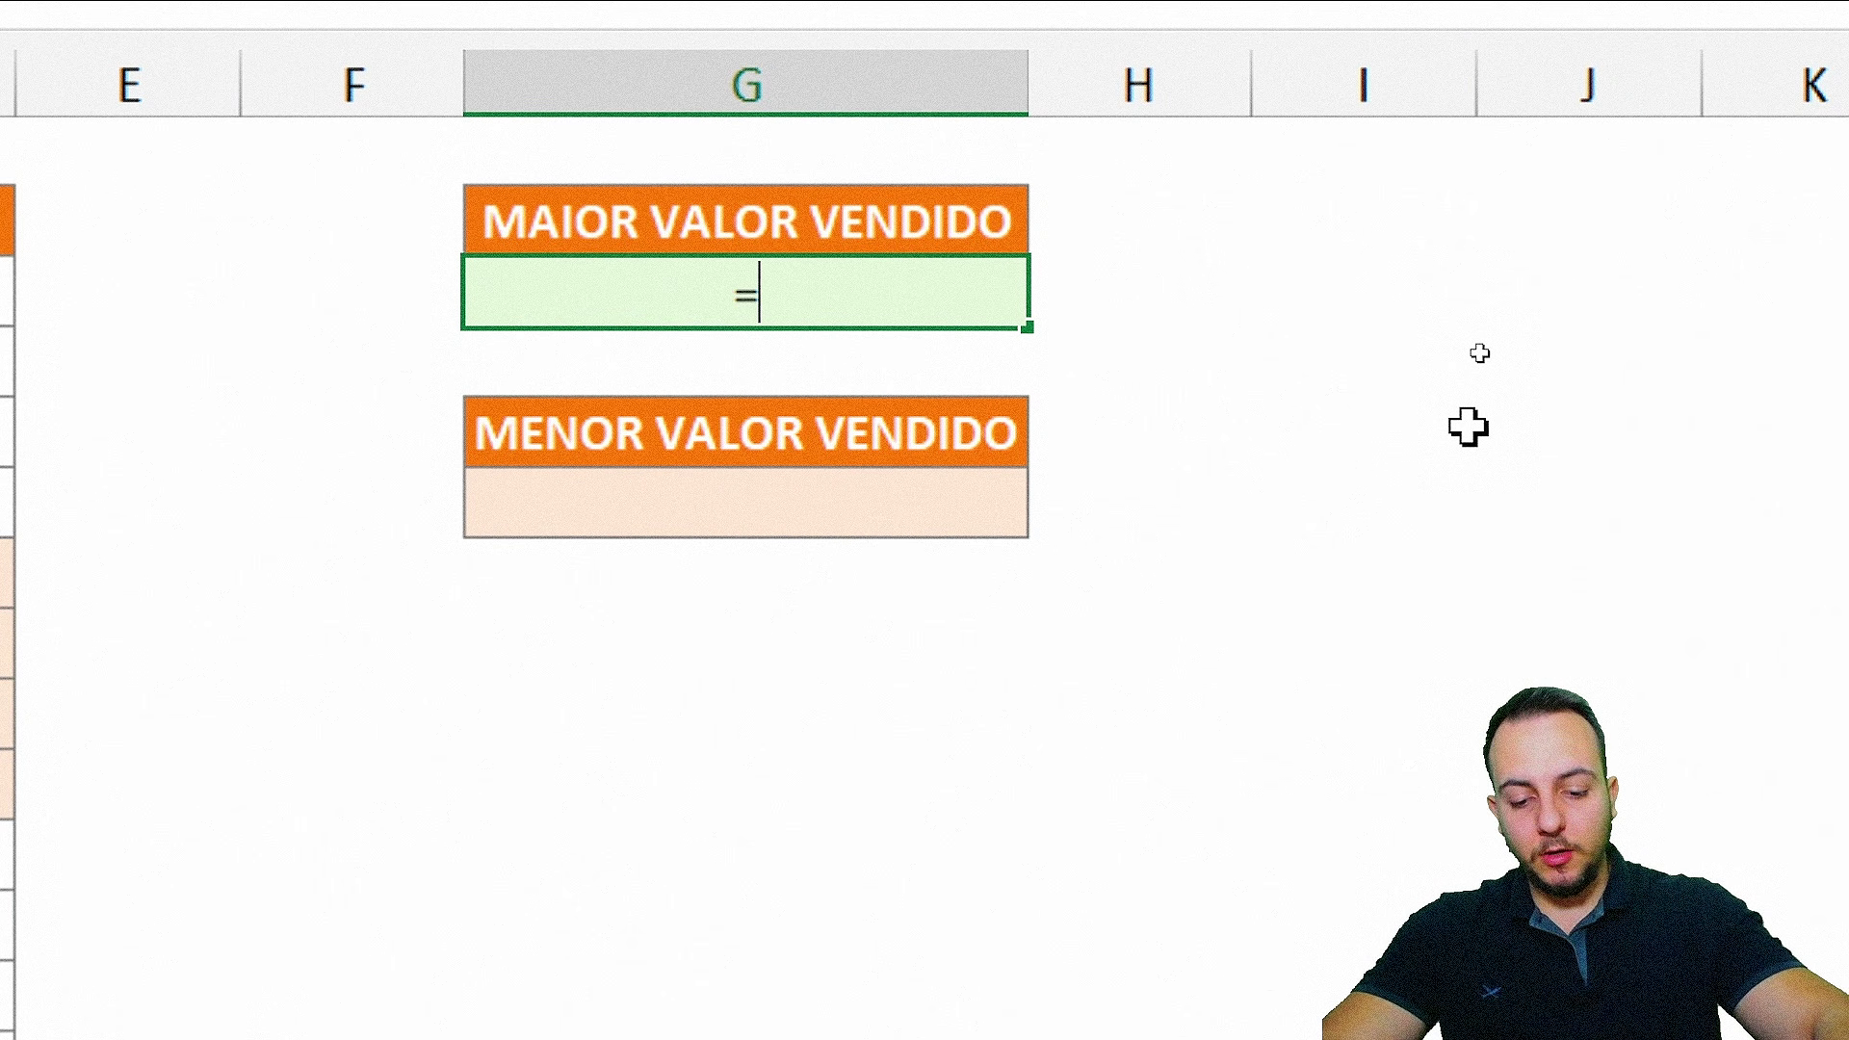
{"action": "type", "text": "má"}
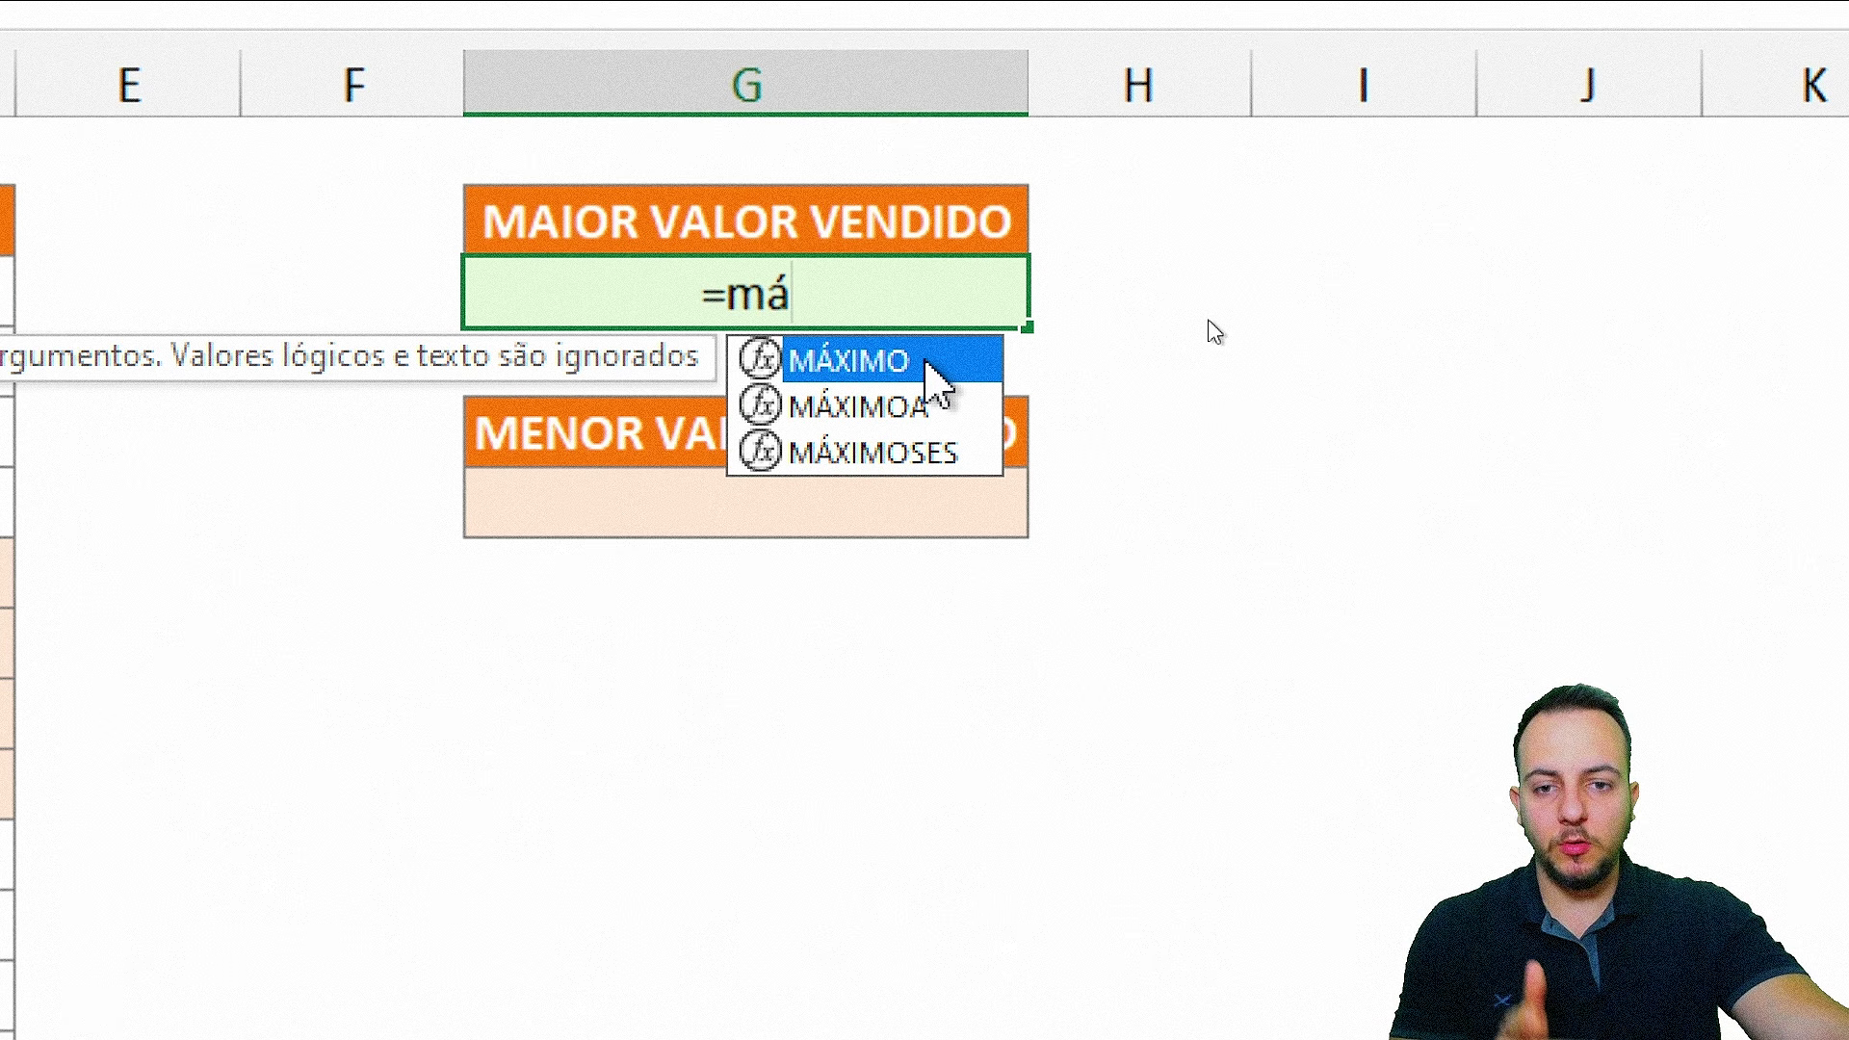
{"action": "double_click", "coordinate": [895, 363]}
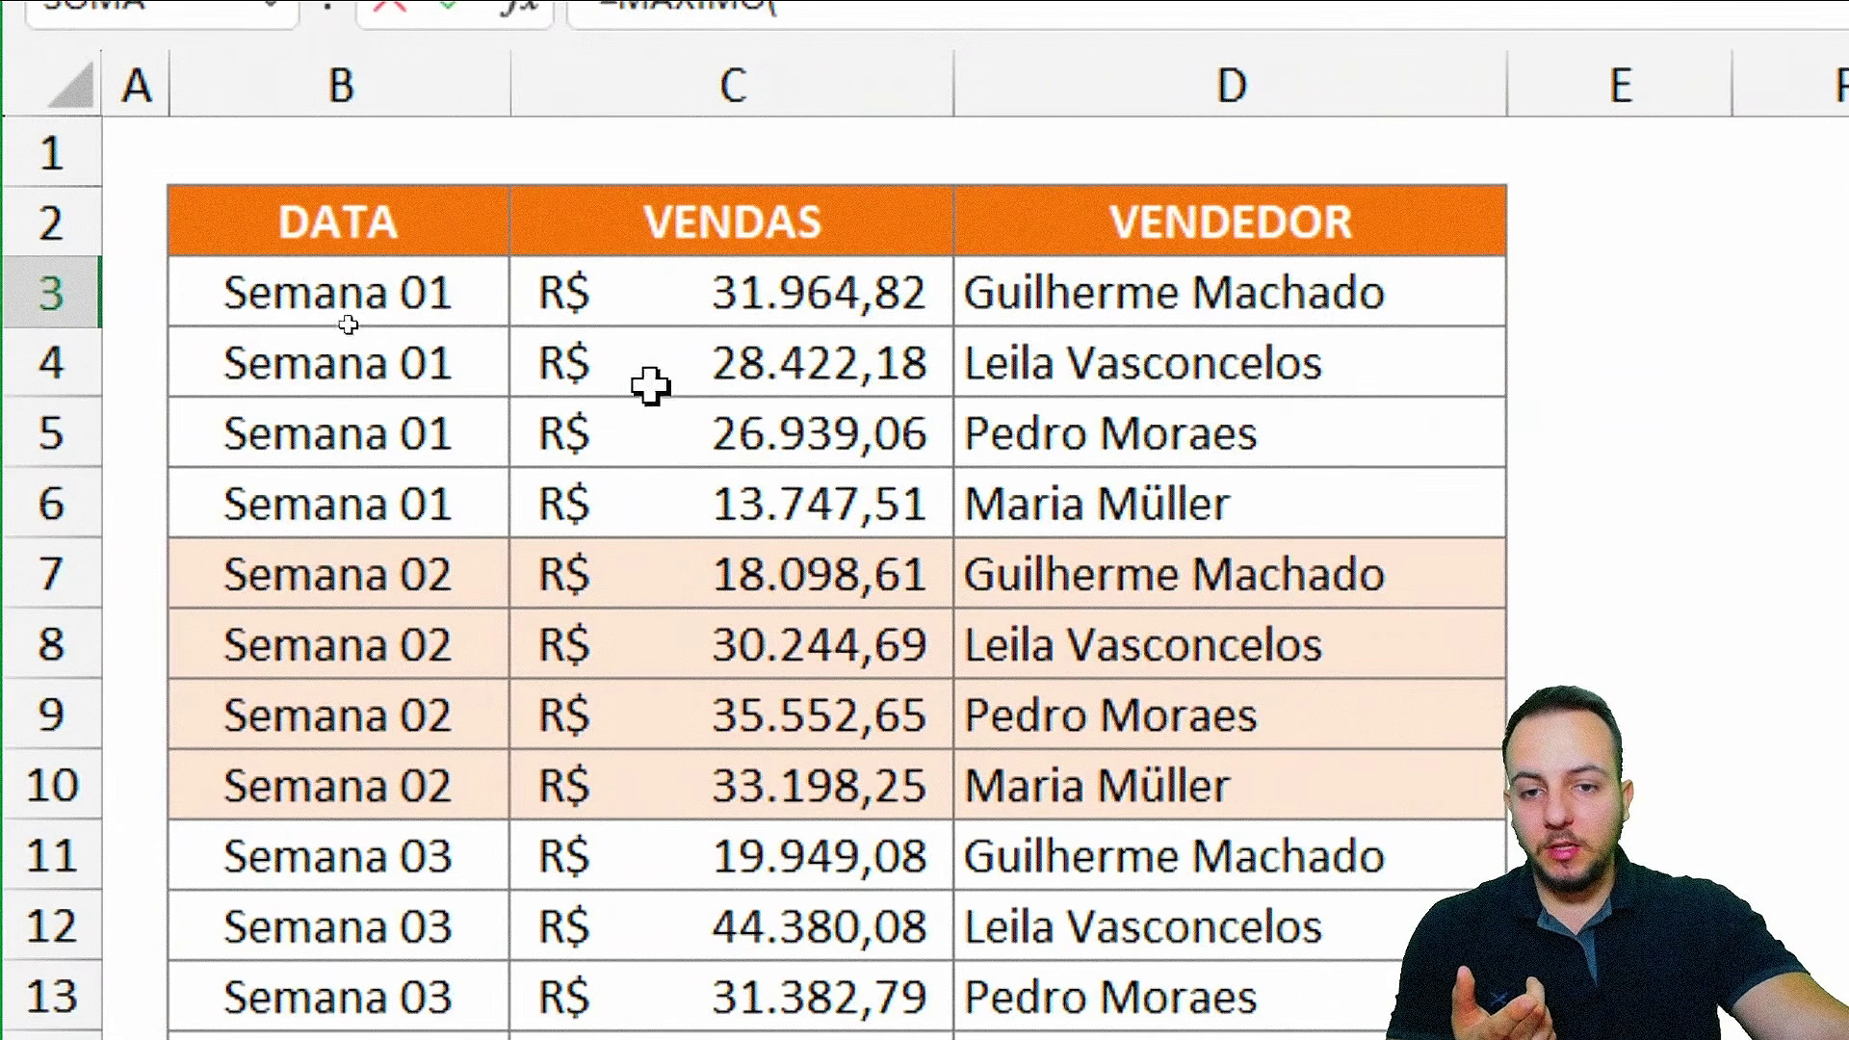
{"action": "left_click_drag", "start_coordinate": [819, 294], "coordinate": [815, 1039]}
{"action": "left_click_drag", "start_coordinate": [815, 911], "coordinate": [826, 969]}
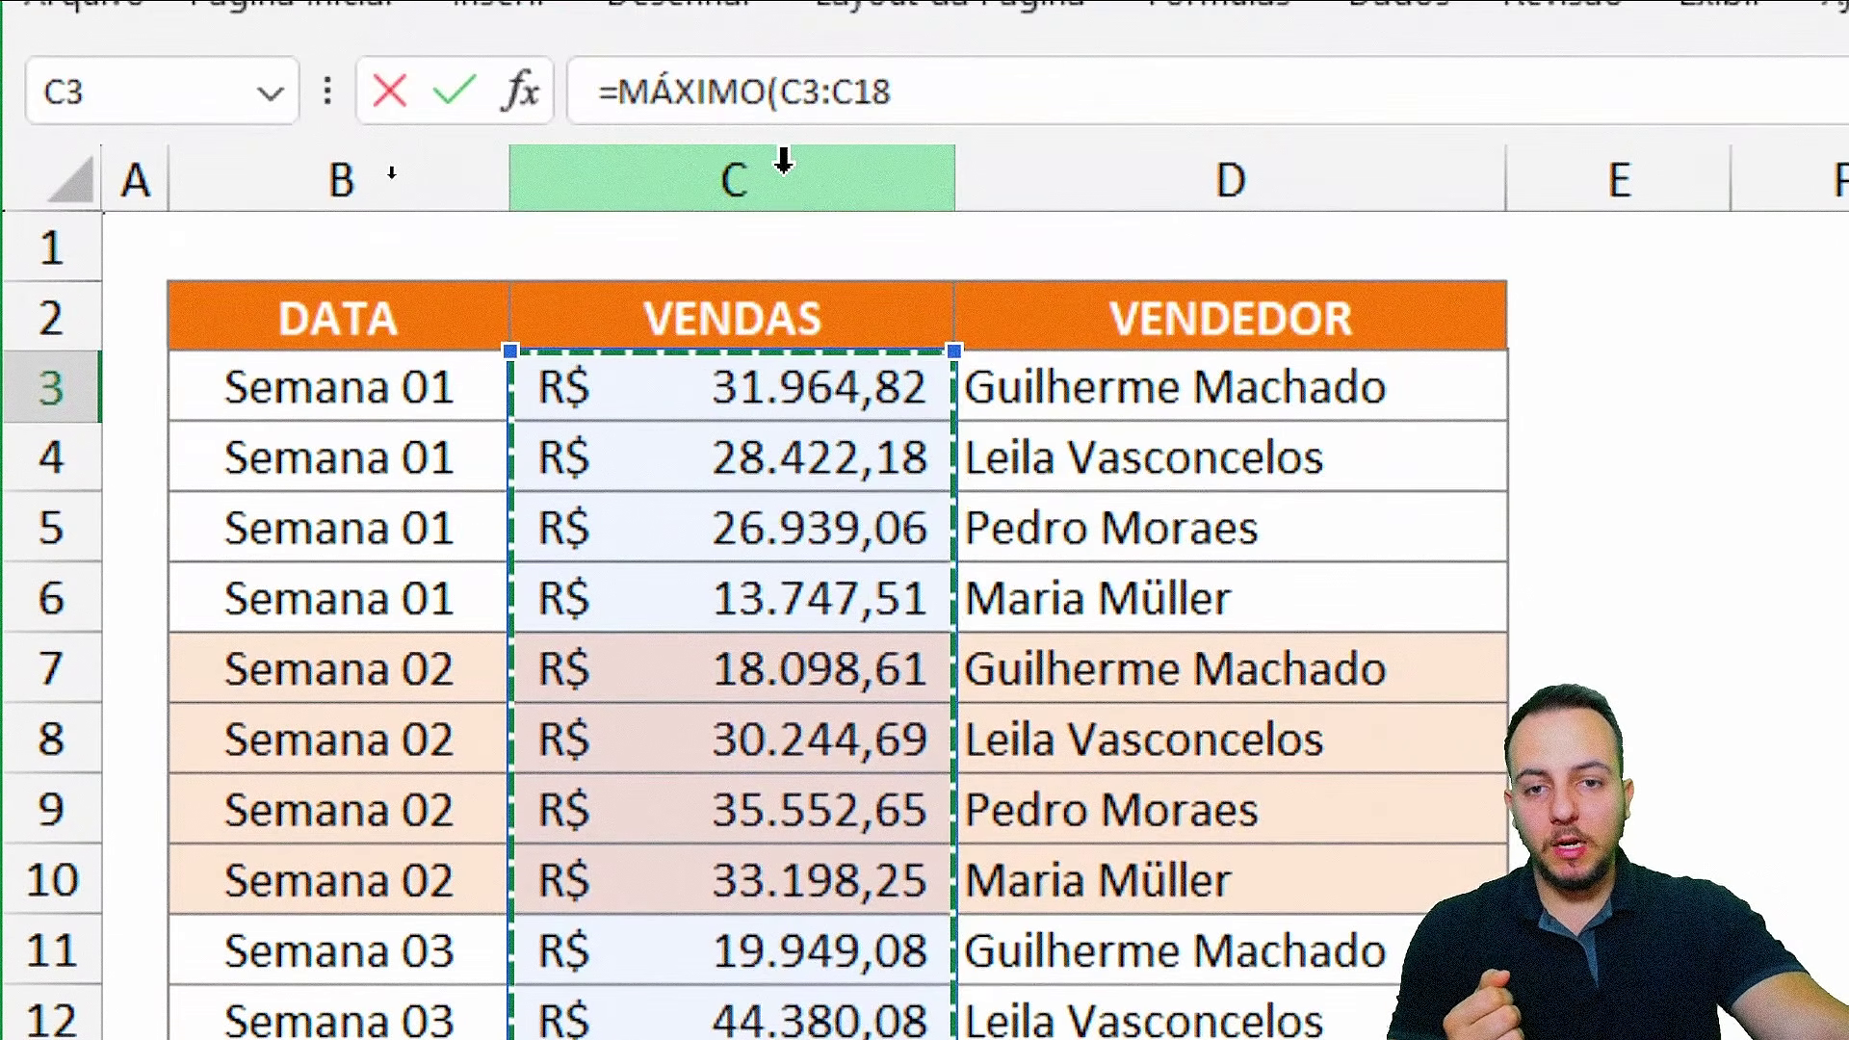
{"action": "left_click", "coordinate": [784, 160]}
{"action": "left_click_drag", "start_coordinate": [784, 371], "coordinate": [801, 1039]}
{"action": "left_click_drag", "start_coordinate": [802, 910], "coordinate": [908, 1039]}
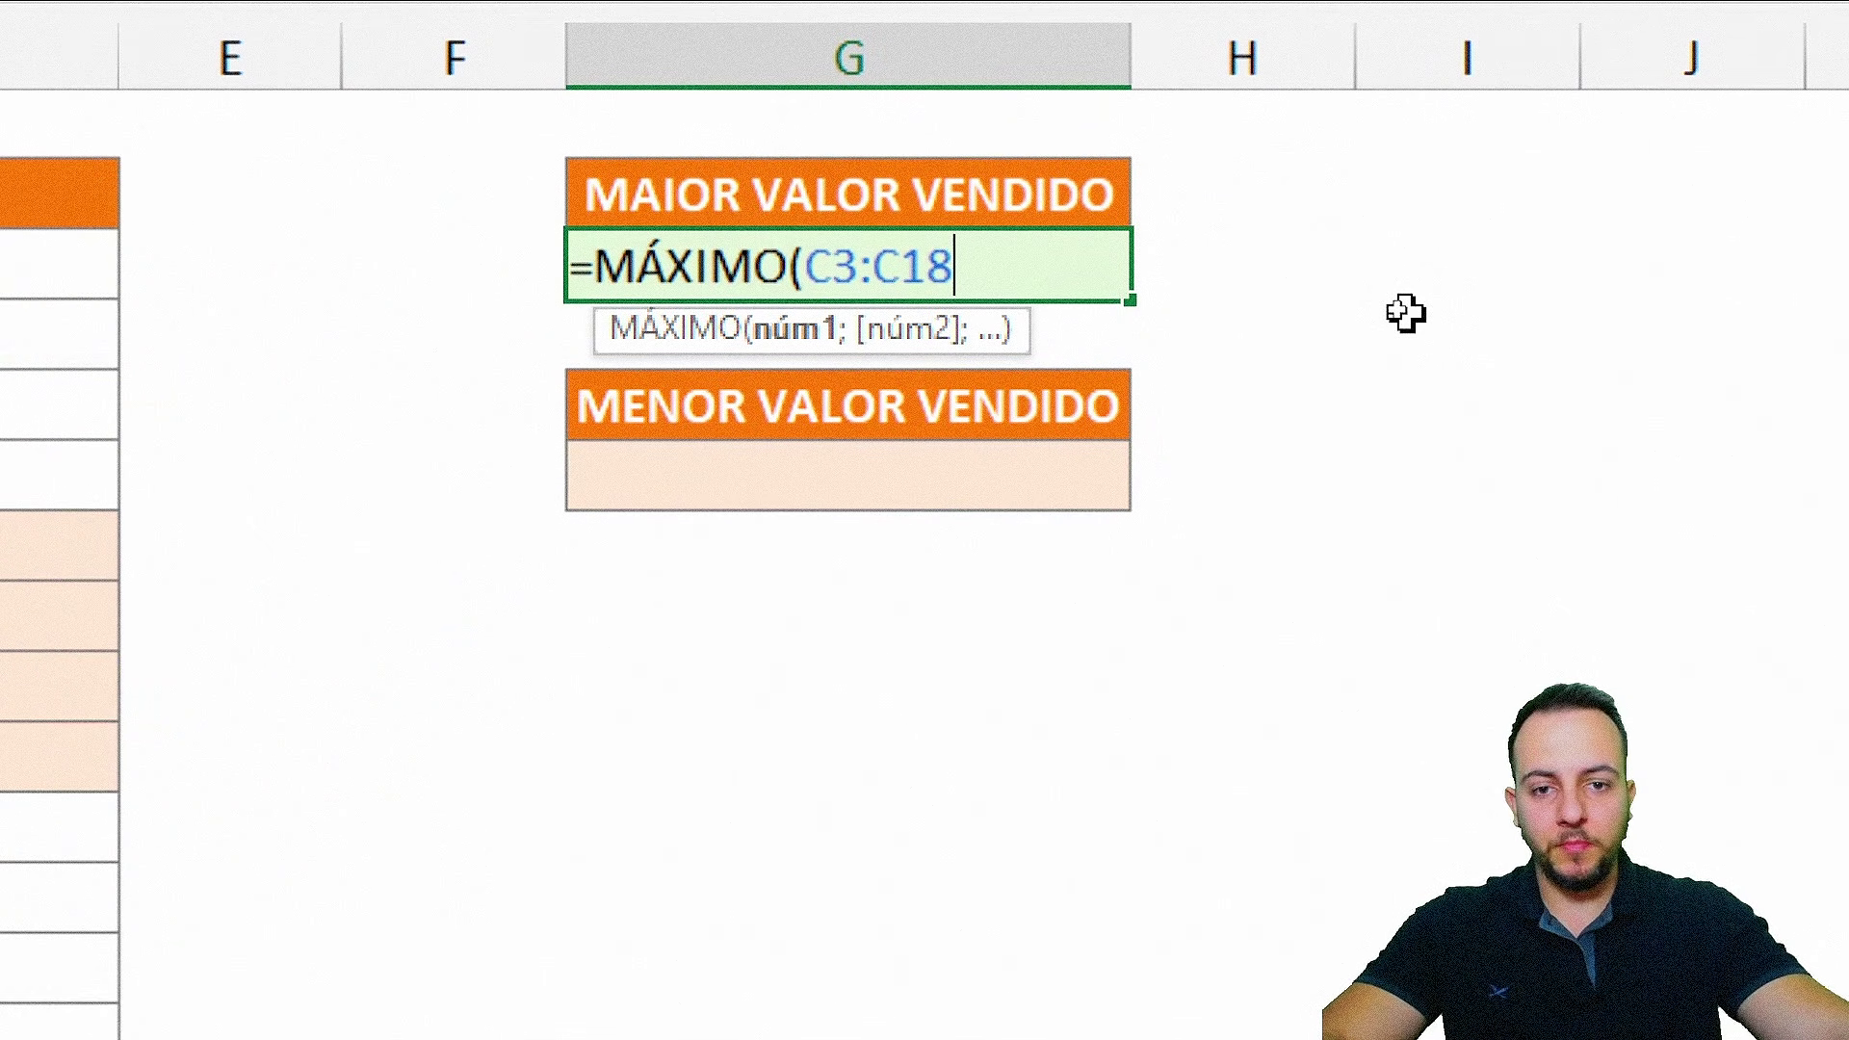
{"action": "key", "text": "Return"}
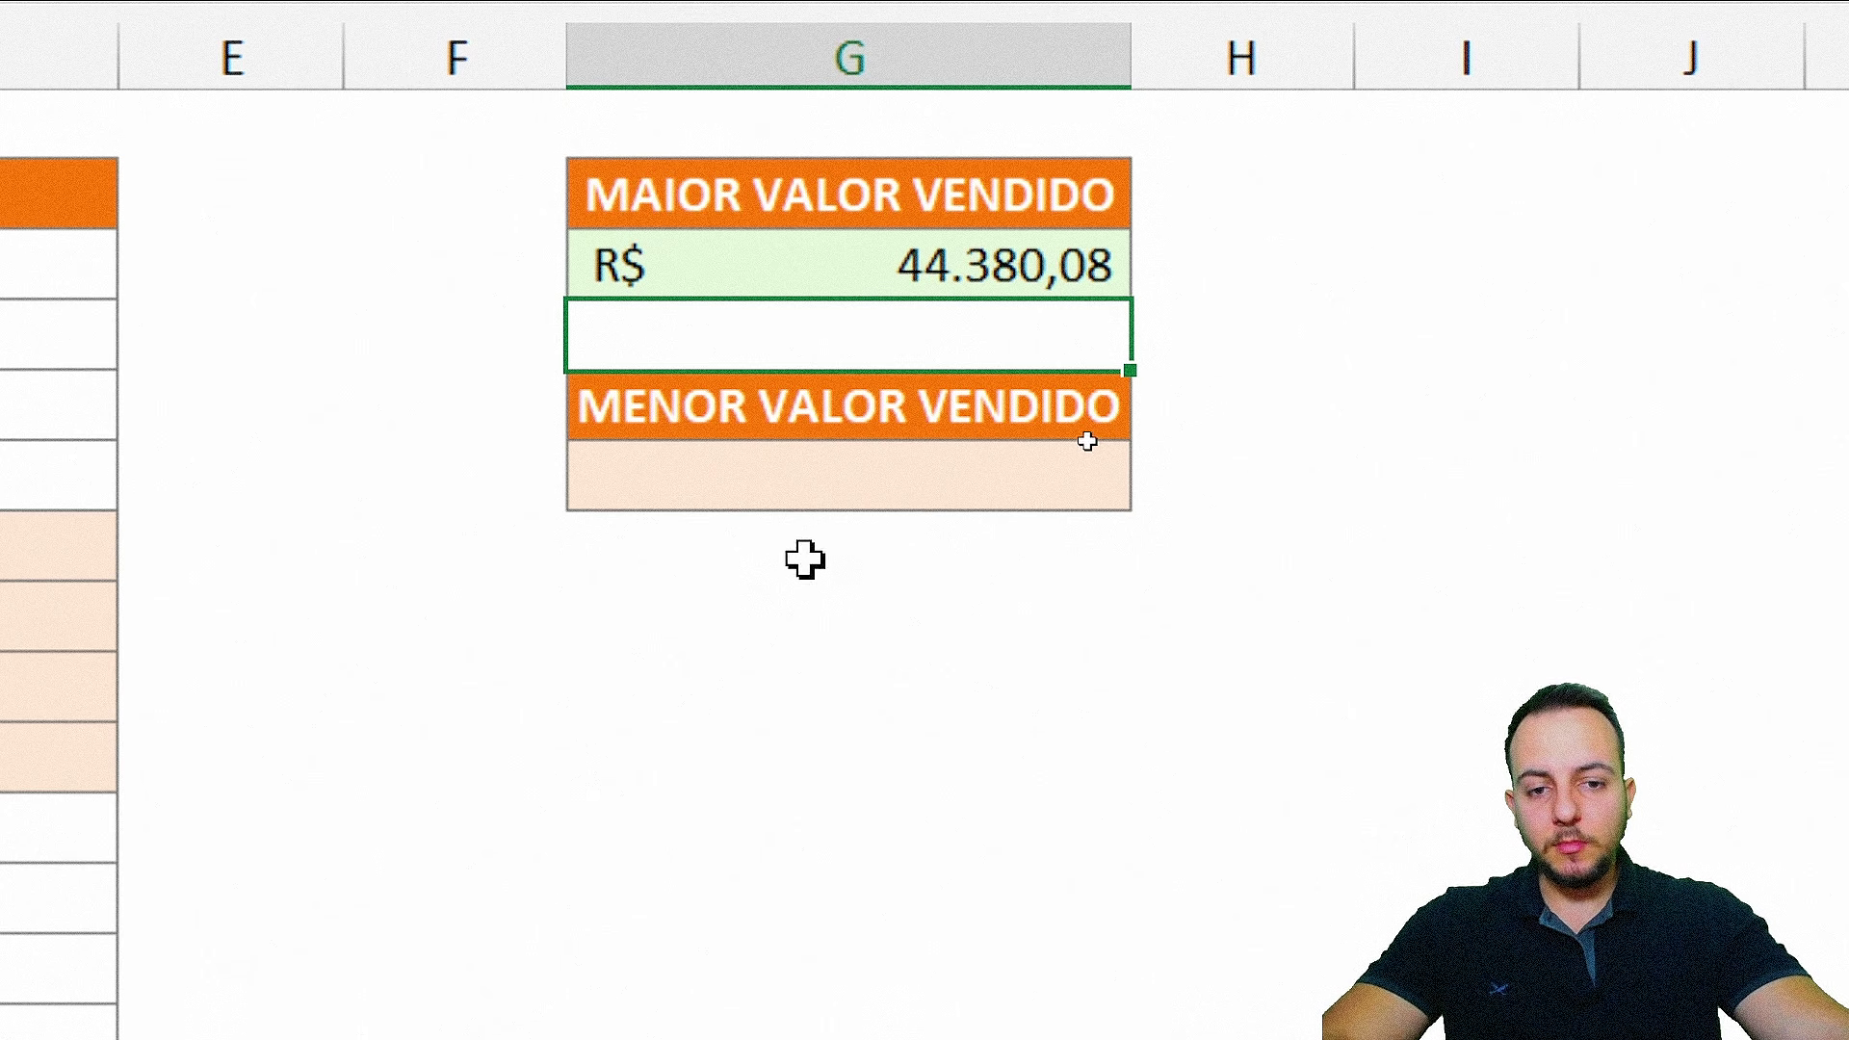
- Find the lowest sale in G6 under MENOR VALOR VENDIDO with the MÍNIMO function over C3:C18
{"action": "left_click", "coordinate": [957, 475]}
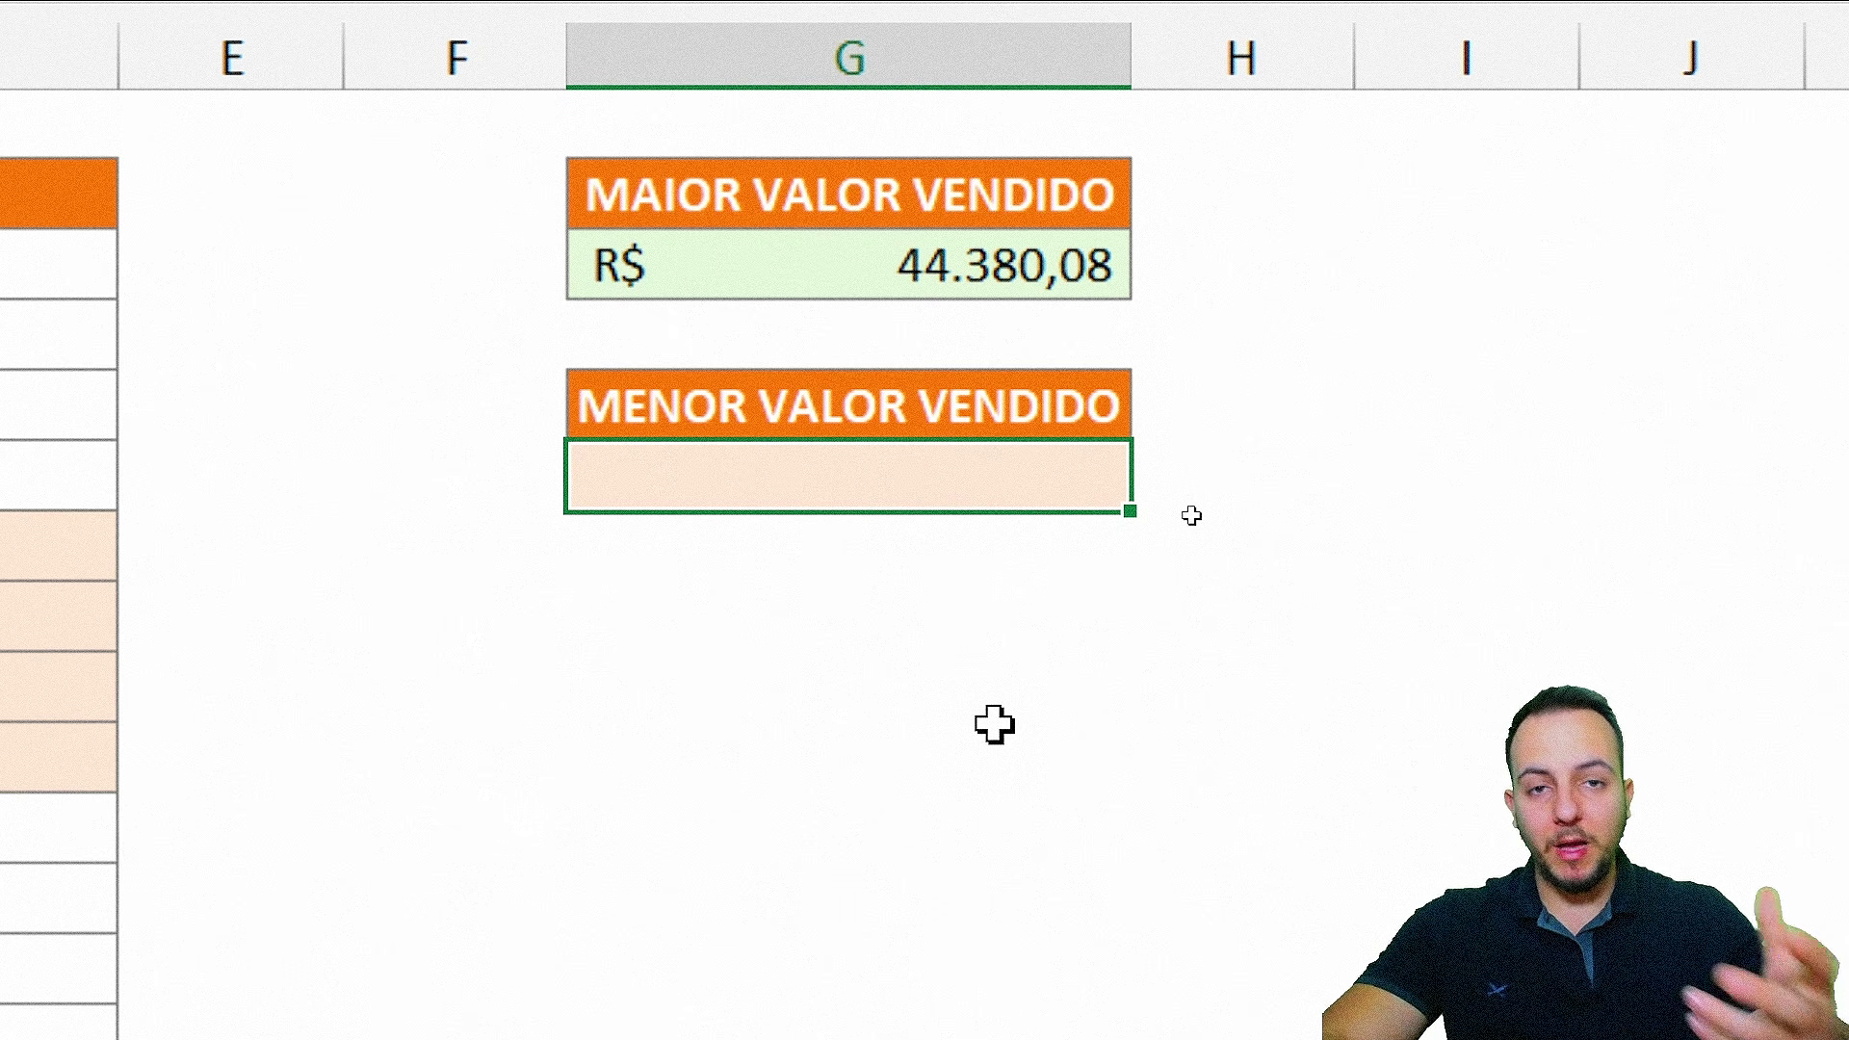
{"action": "type", "text": "=mín"}
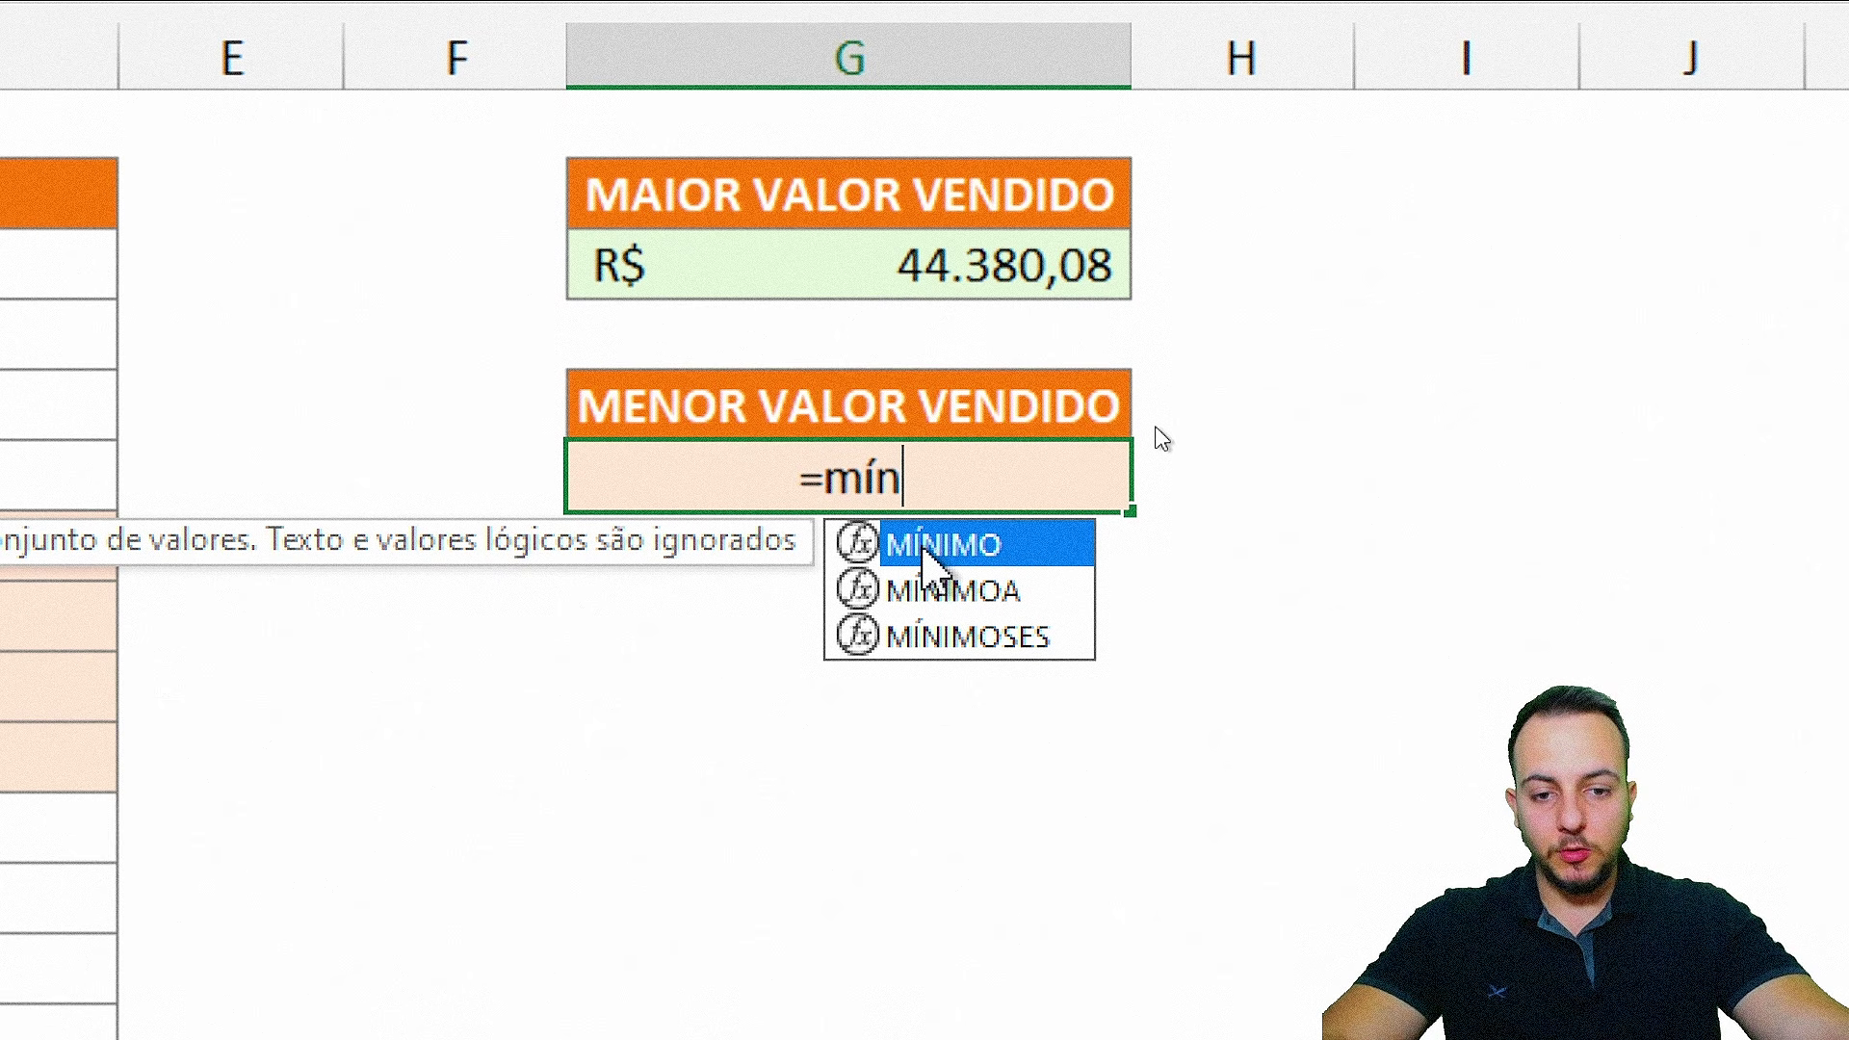
{"action": "double_click", "coordinate": [929, 545]}
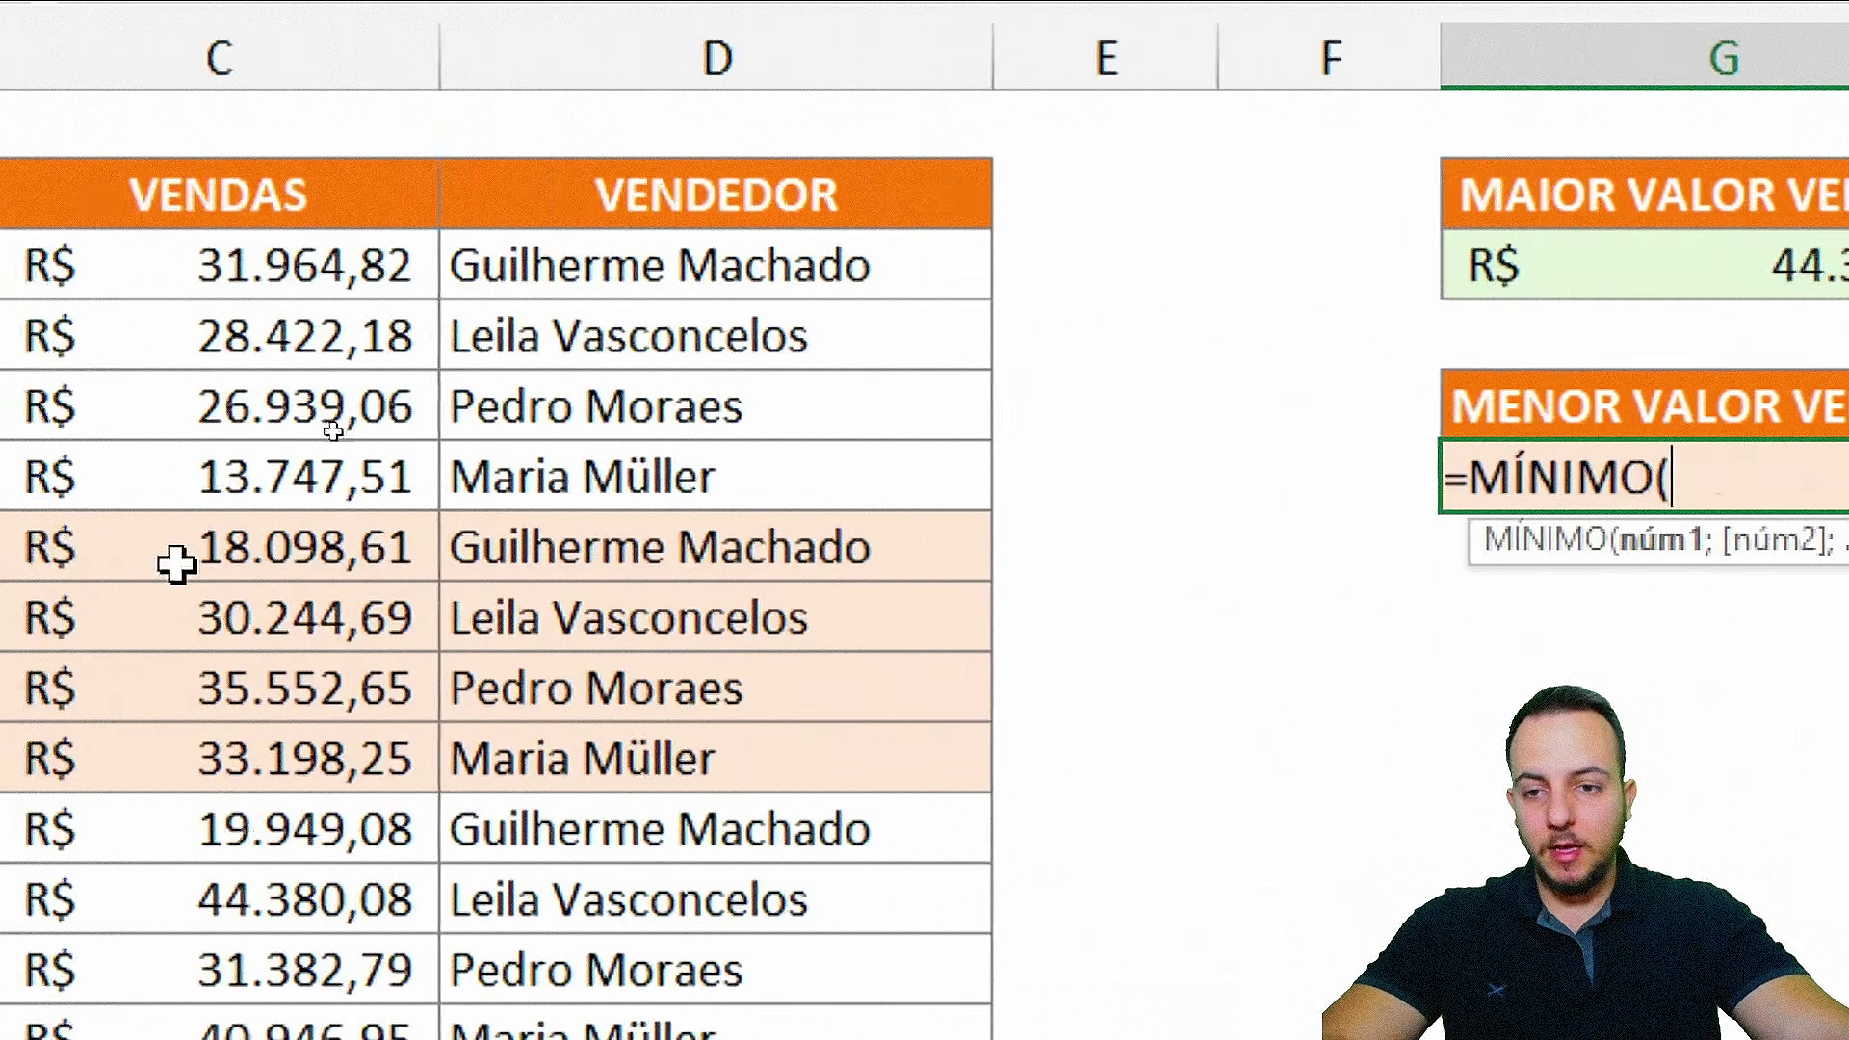
{"action": "left_click_drag", "start_coordinate": [328, 265], "coordinate": [233, 973]}
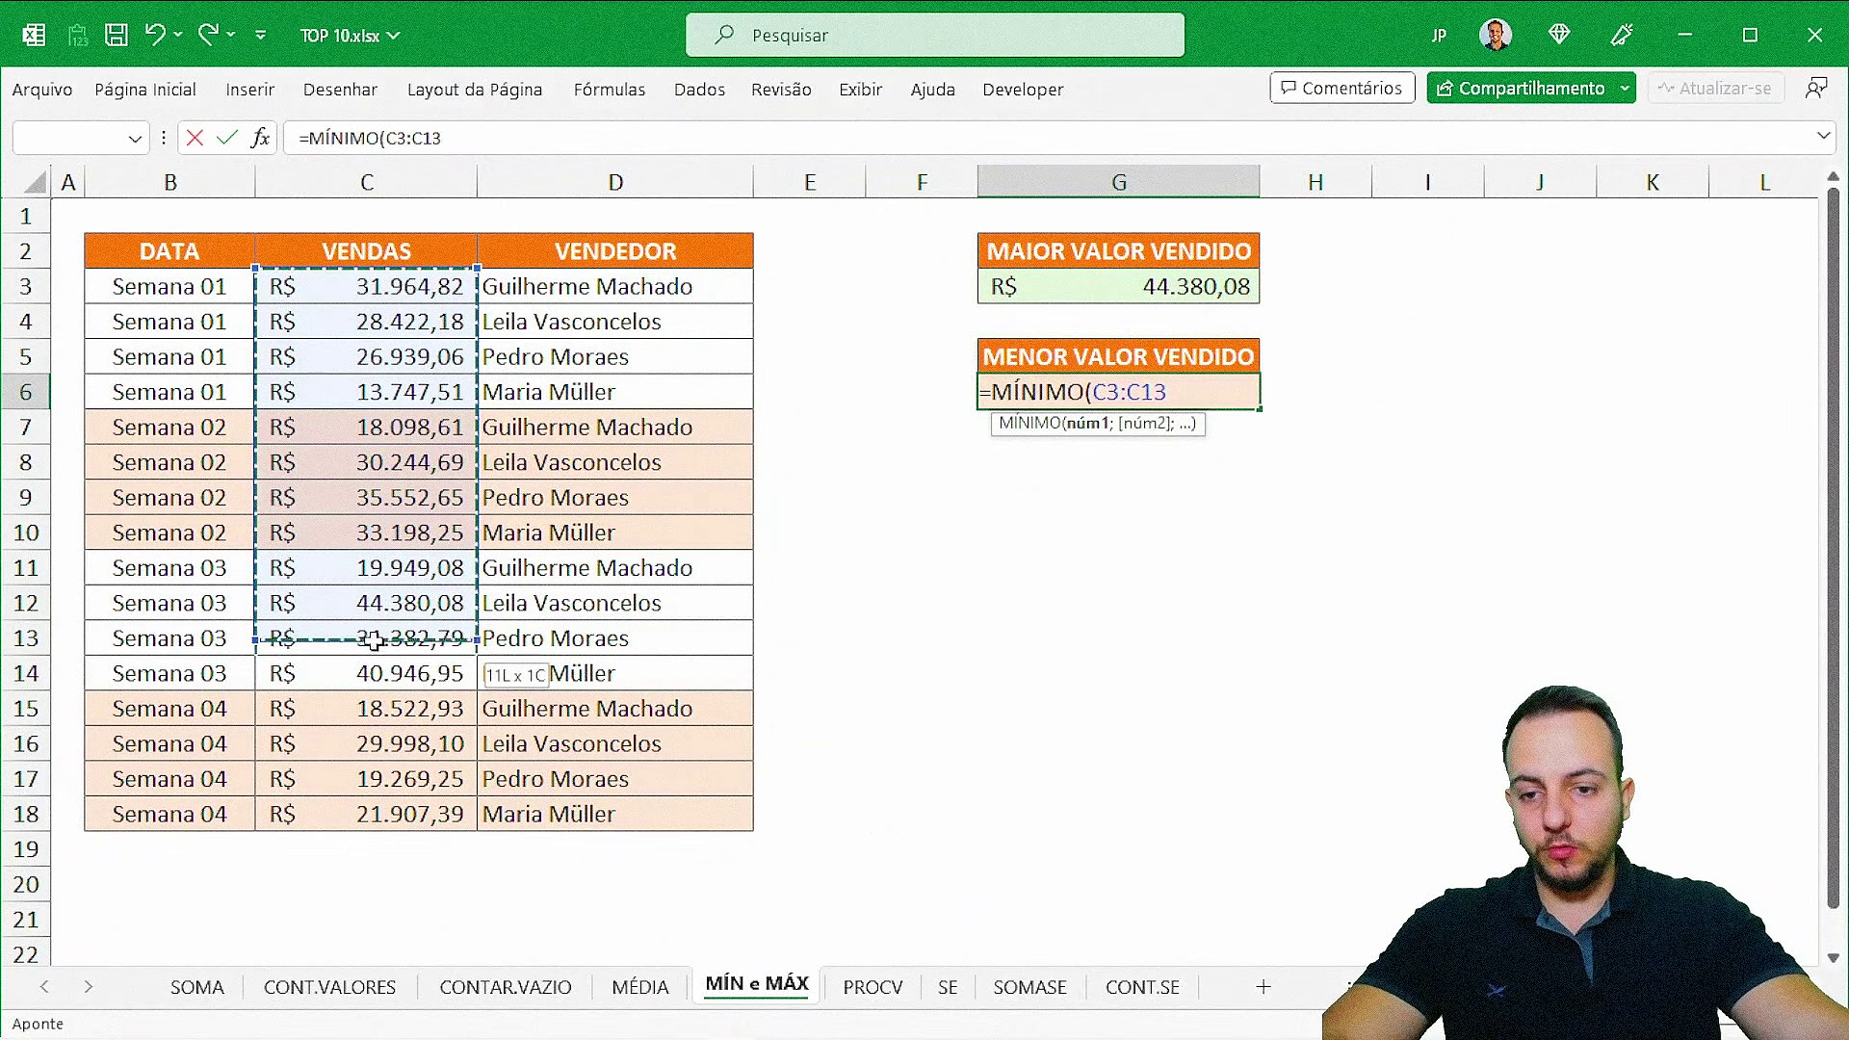
{"action": "left_click_drag", "start_coordinate": [374, 641], "coordinate": [373, 816]}
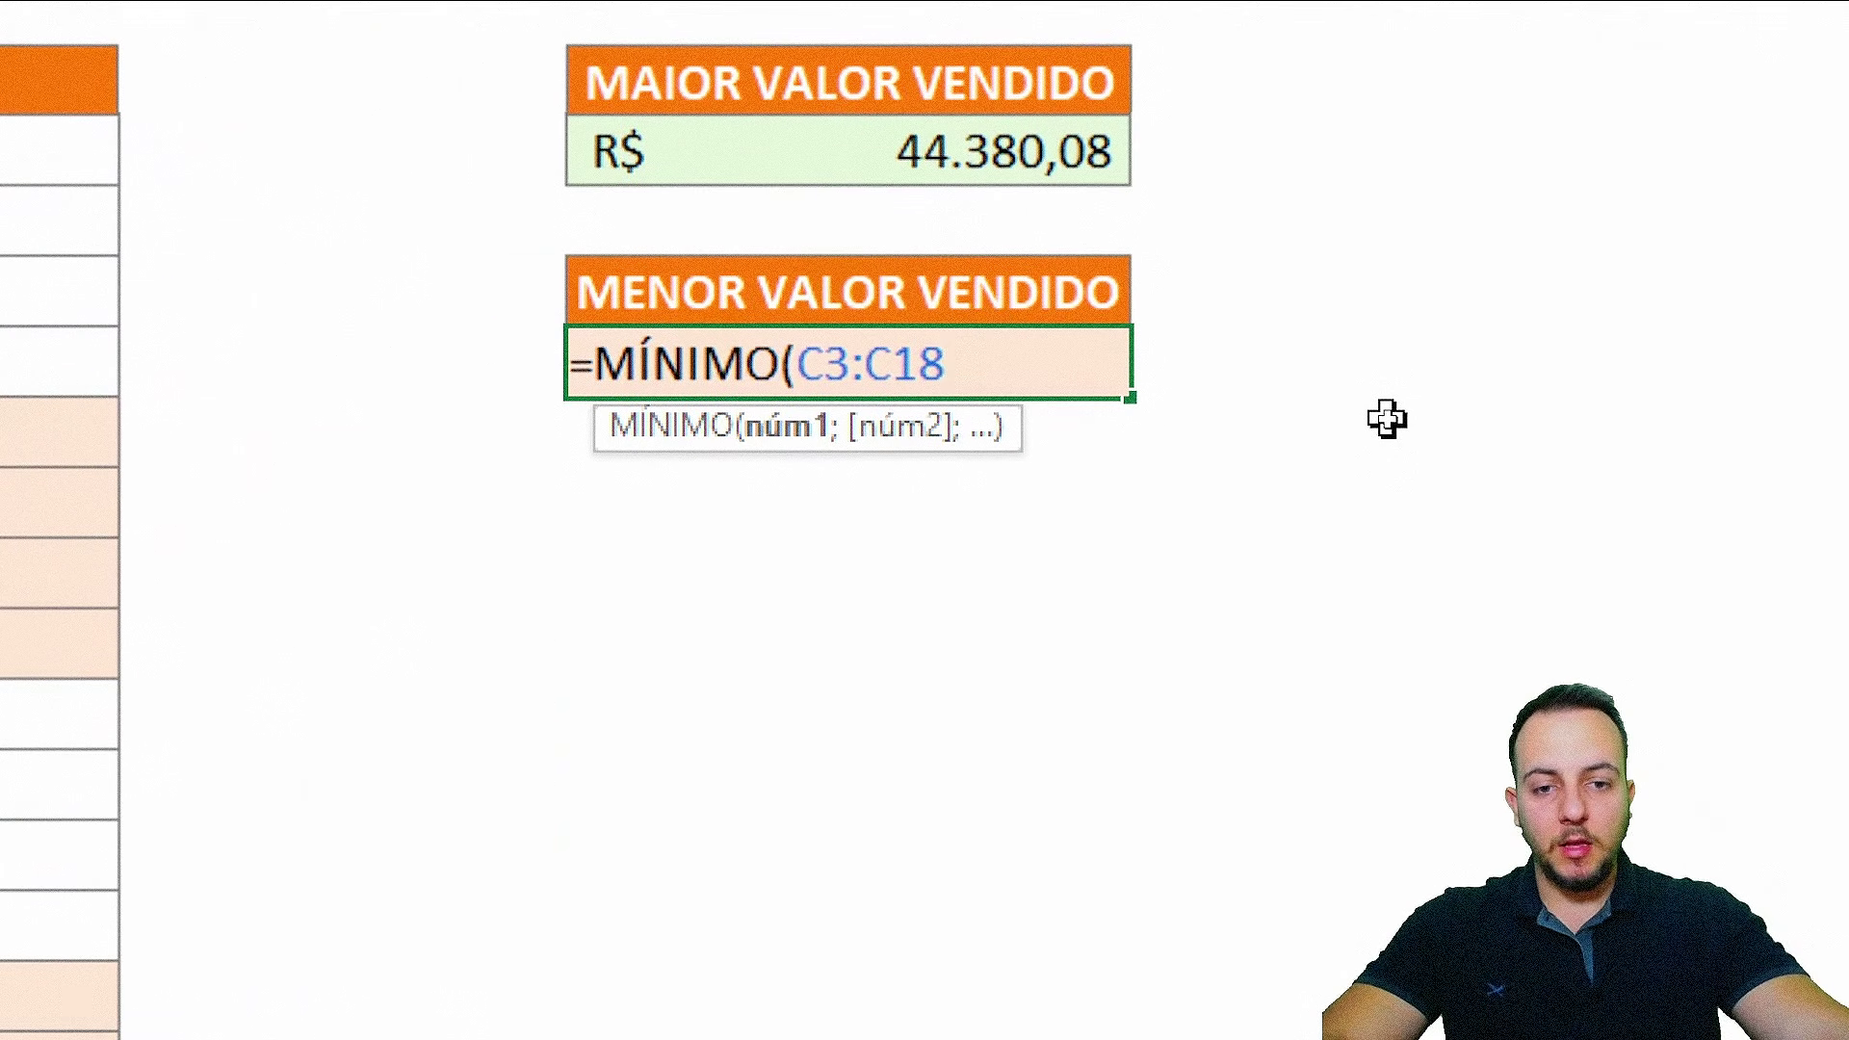
{"action": "key", "text": "Return"}
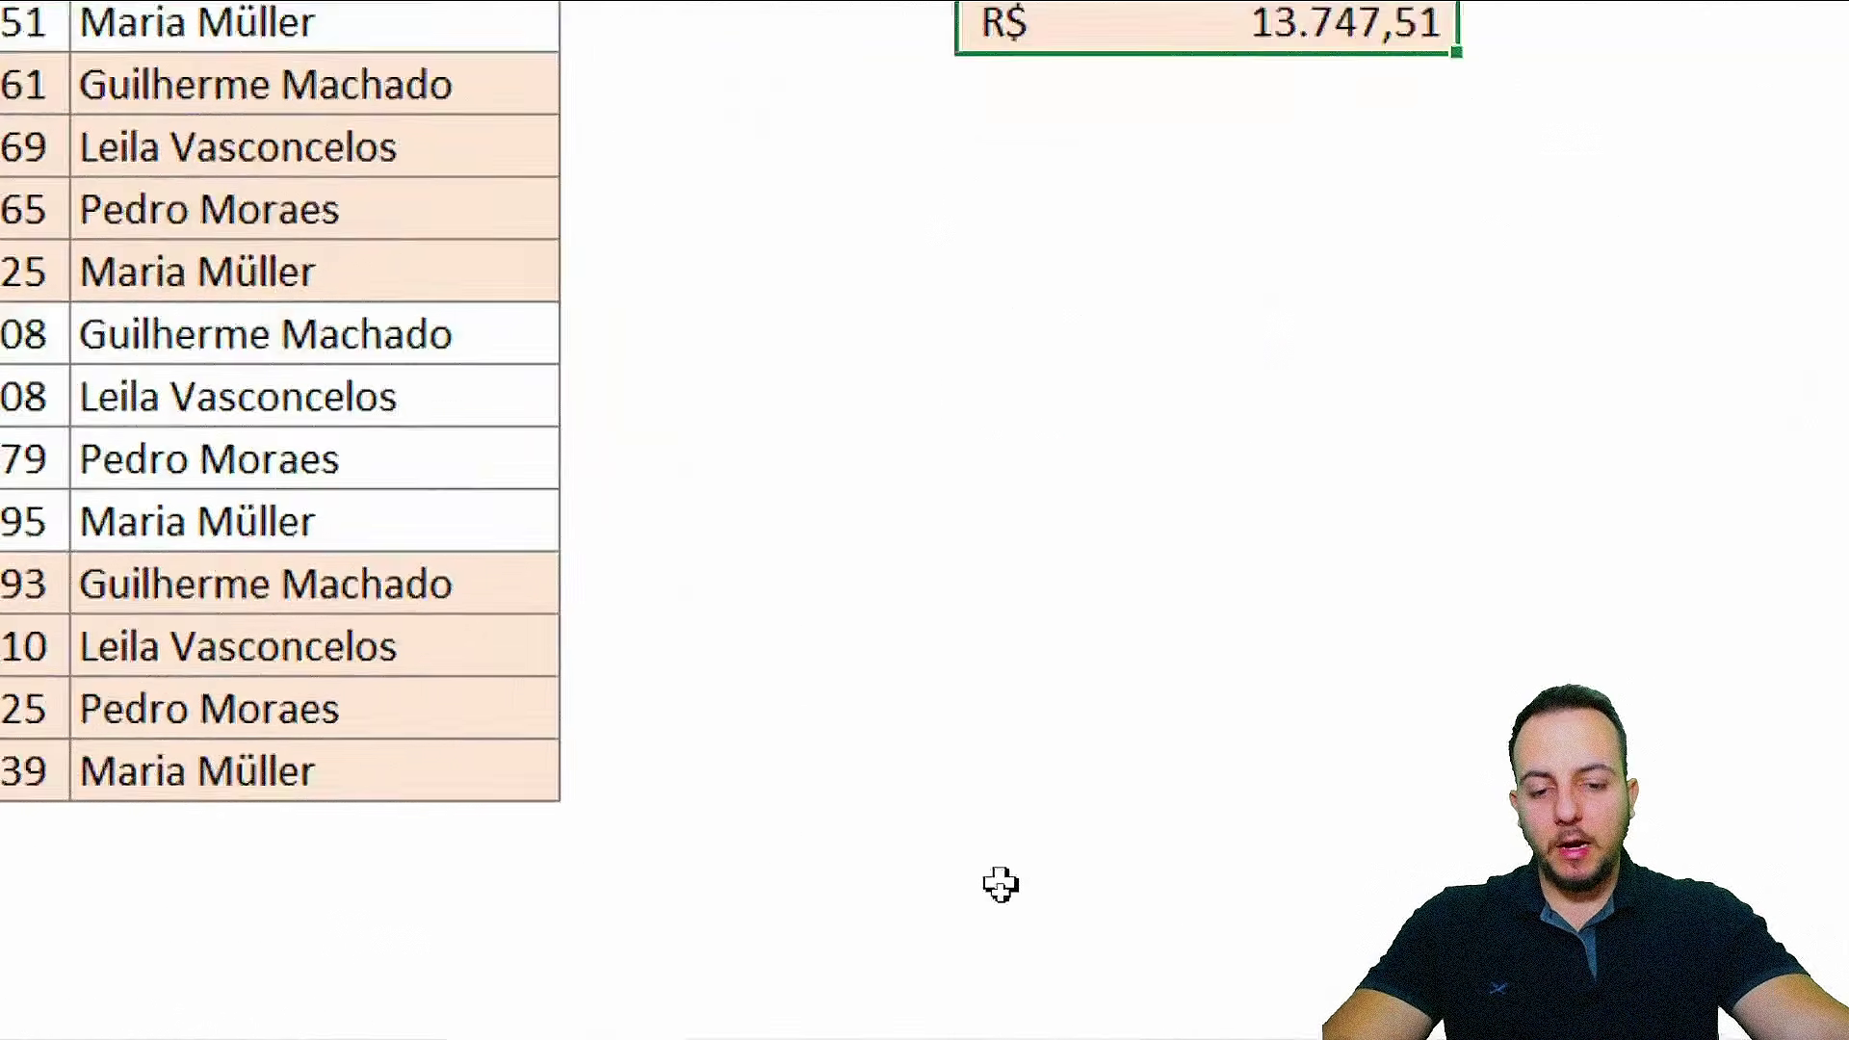
- Switch to the PROCV sheet
{"action": "left_click", "coordinate": [888, 988]}
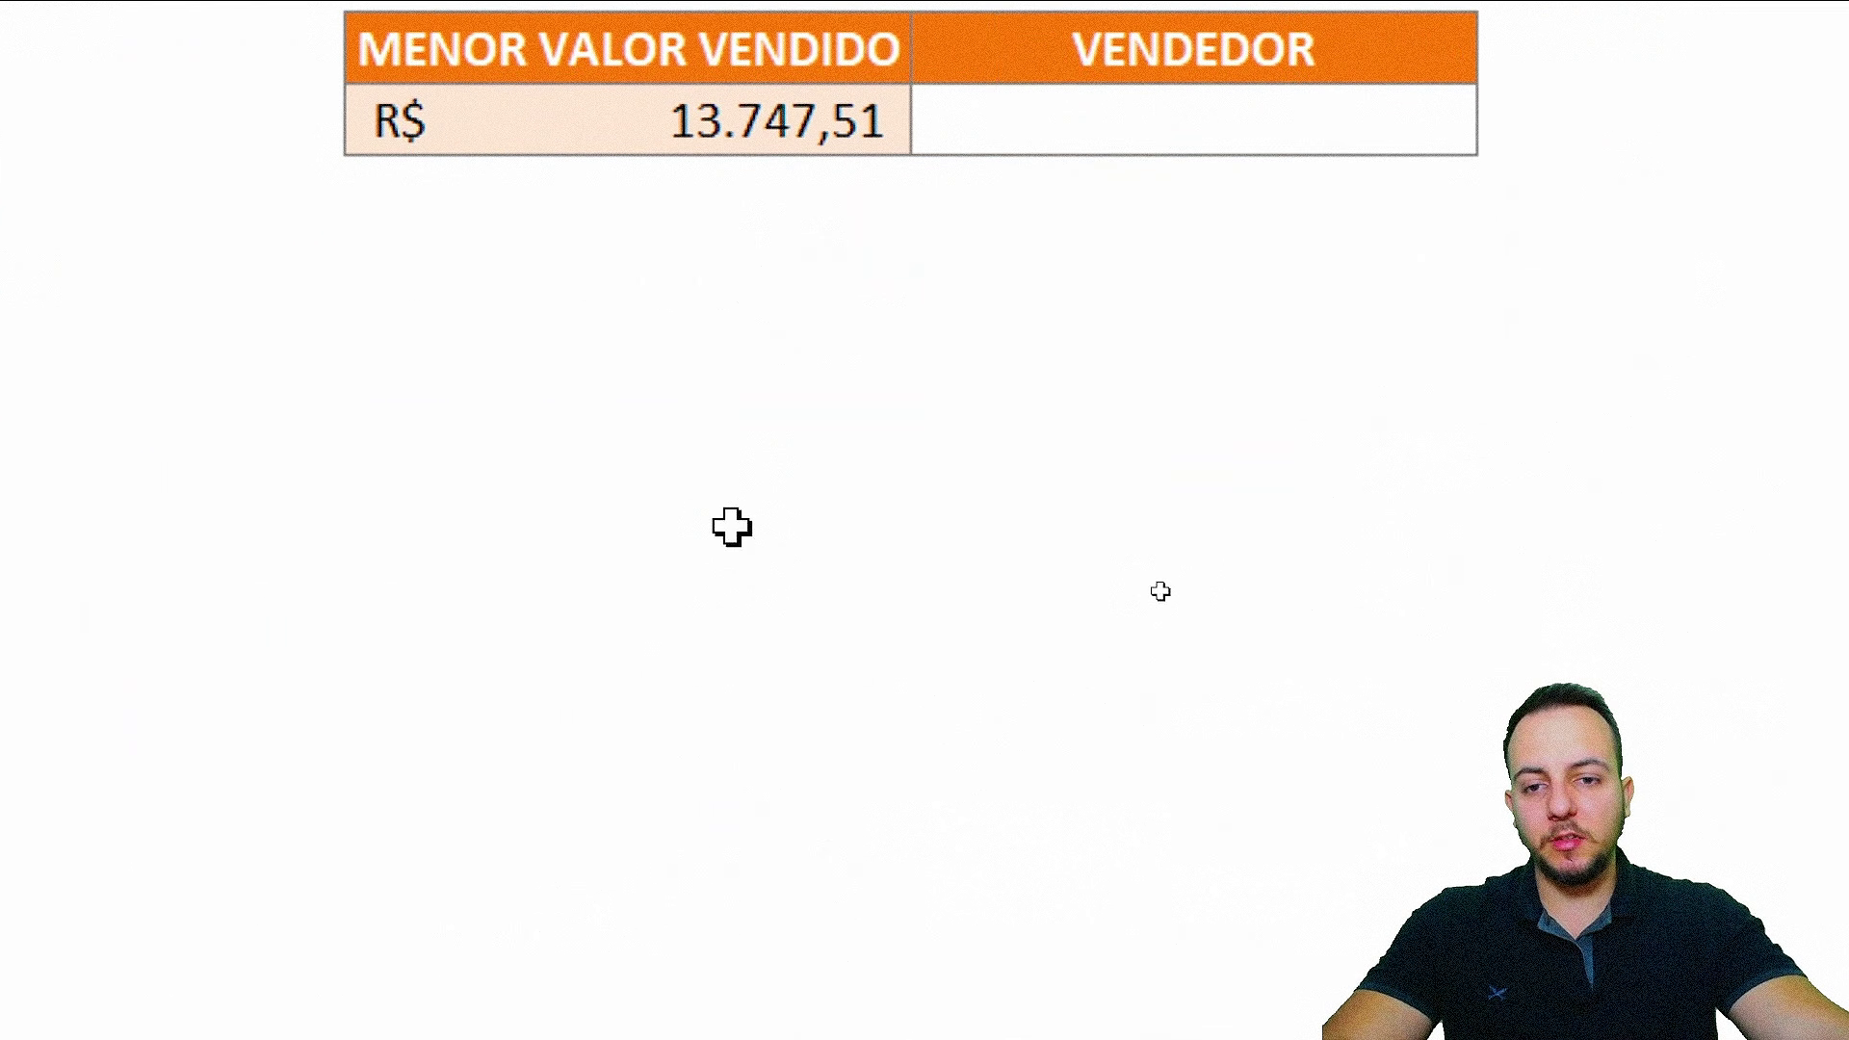
{"action": "left_click", "coordinate": [1171, 582]}
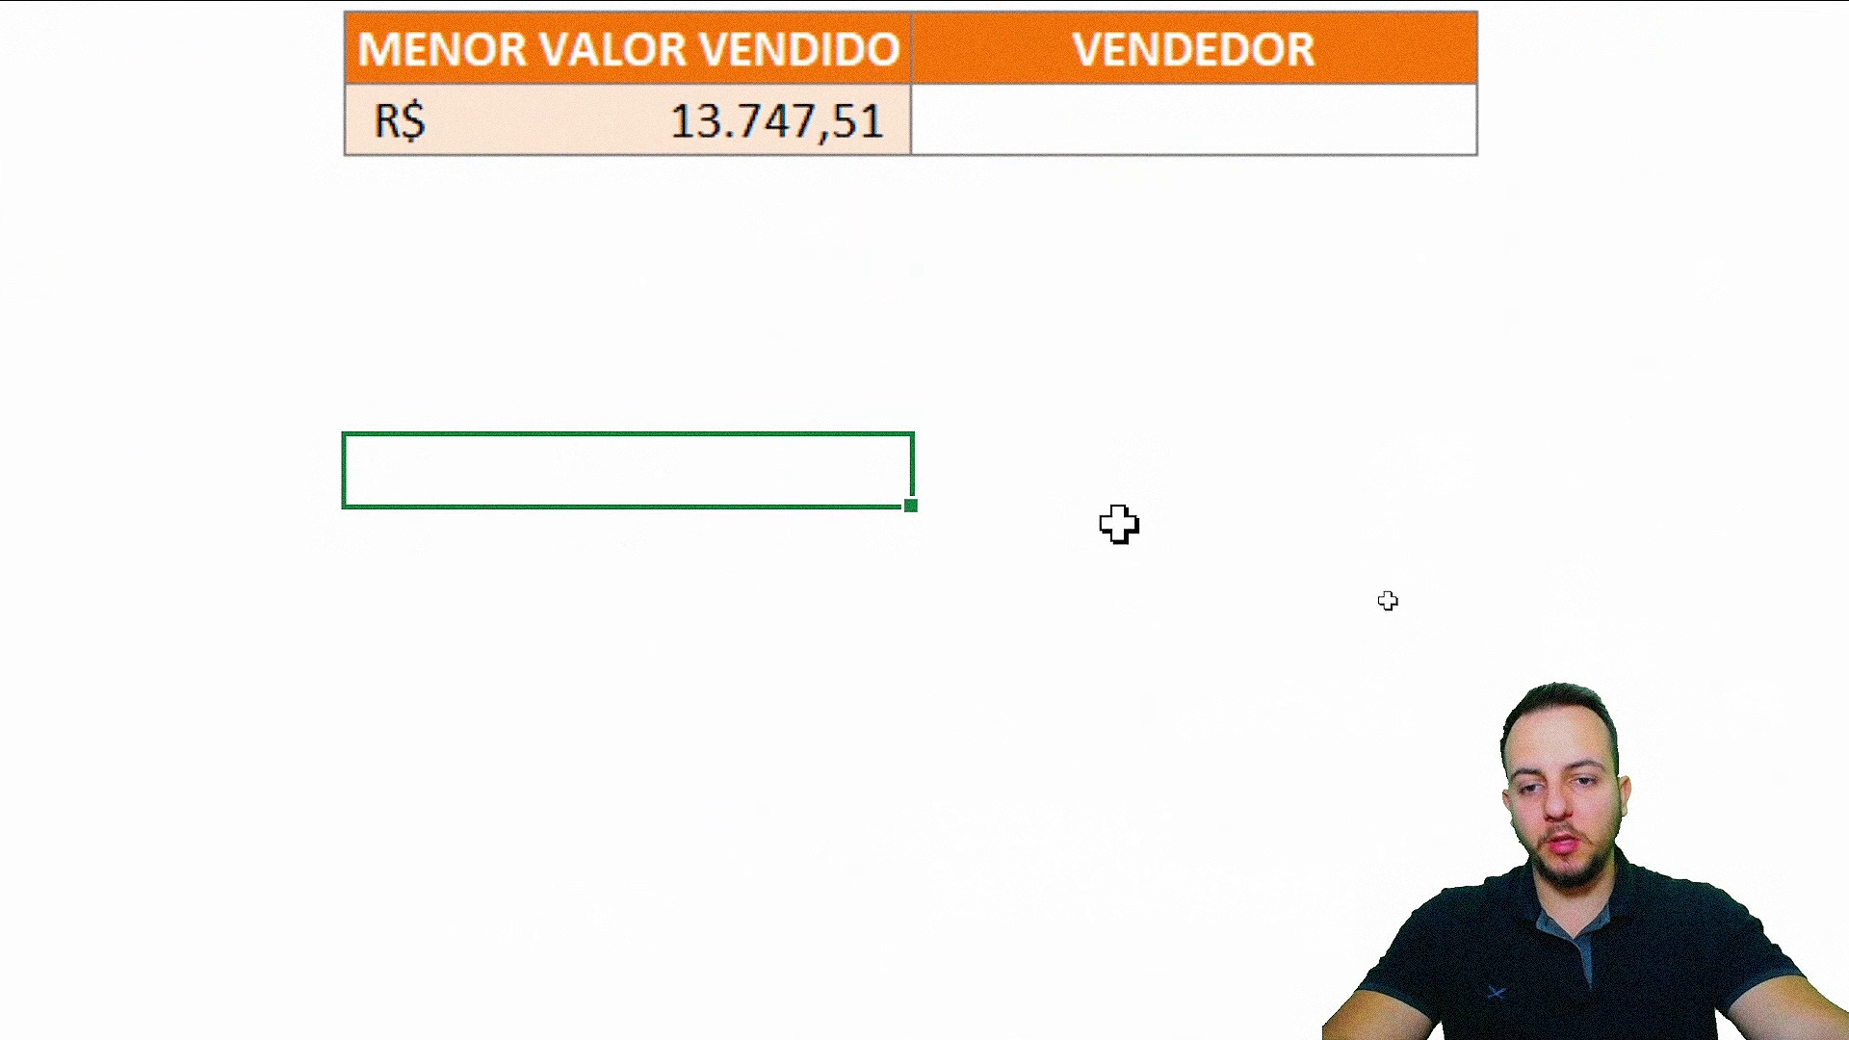
{"action": "type", "text": "=PROCV"}
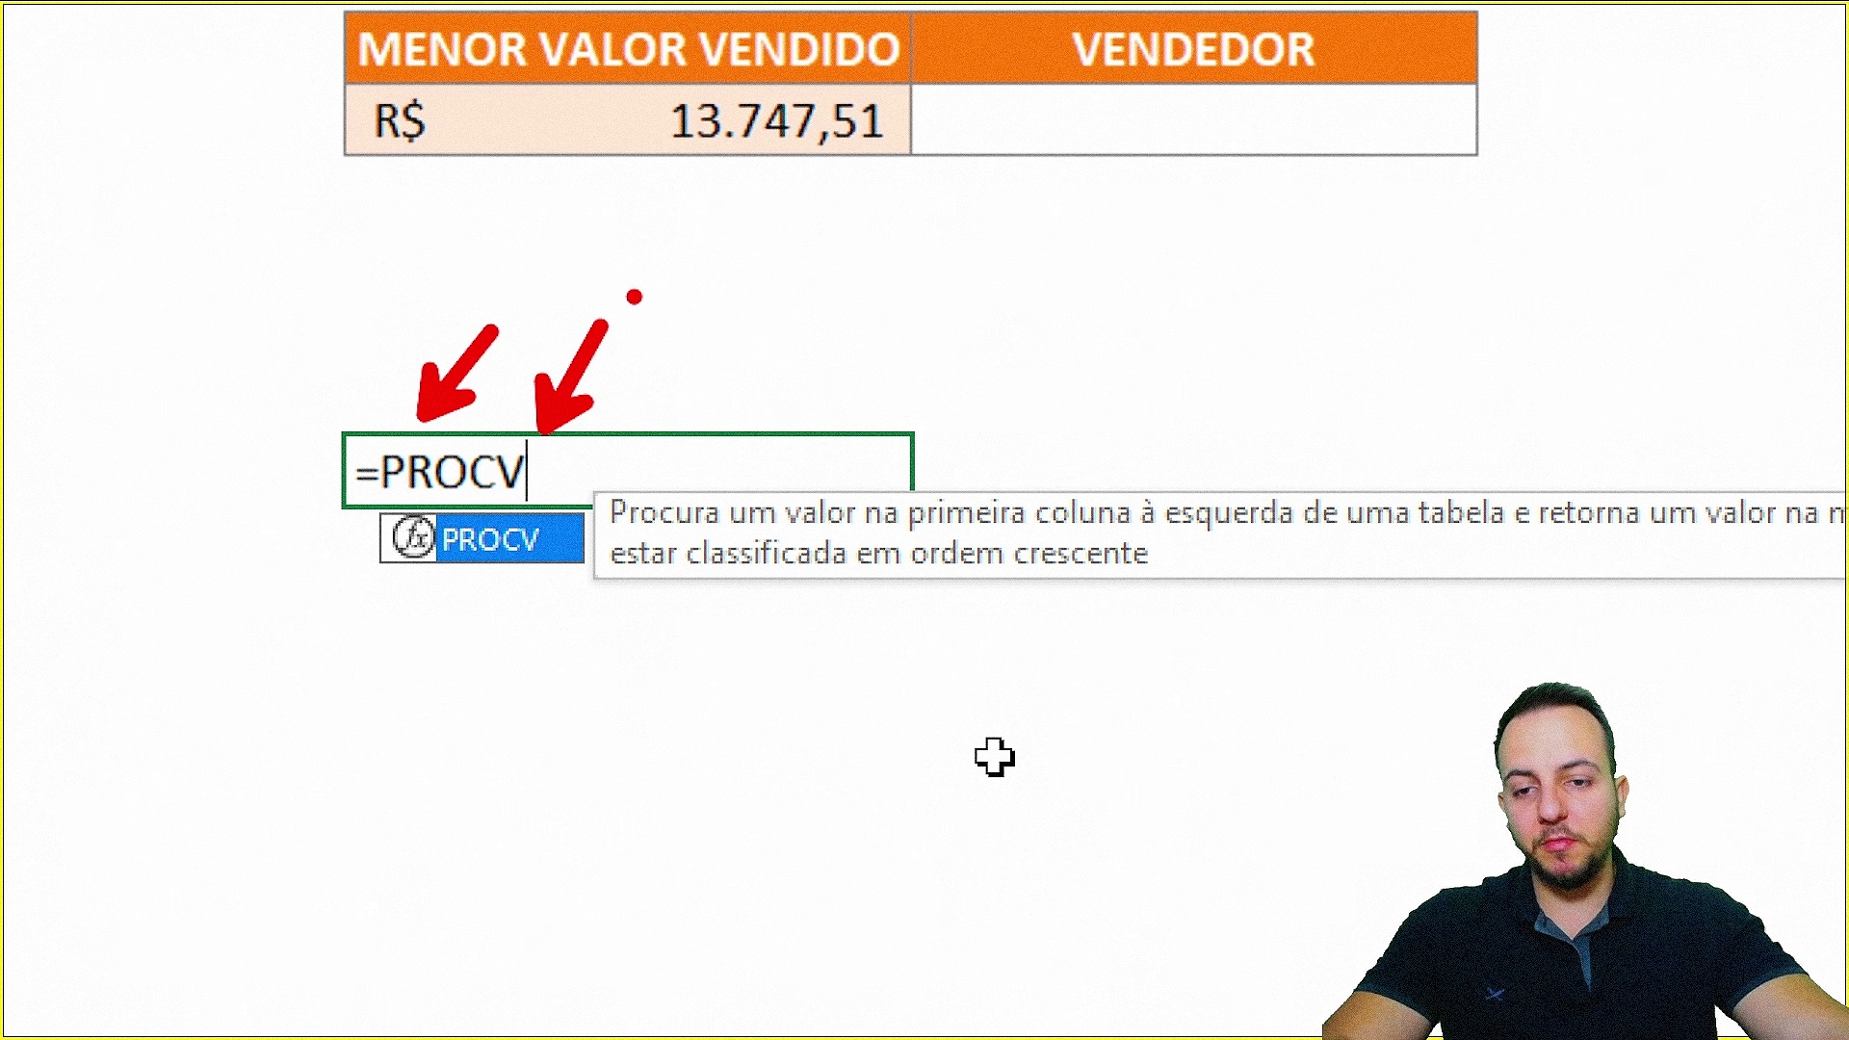
{"action": "key", "text": "Escape"}
{"action": "key", "text": "Escape"}
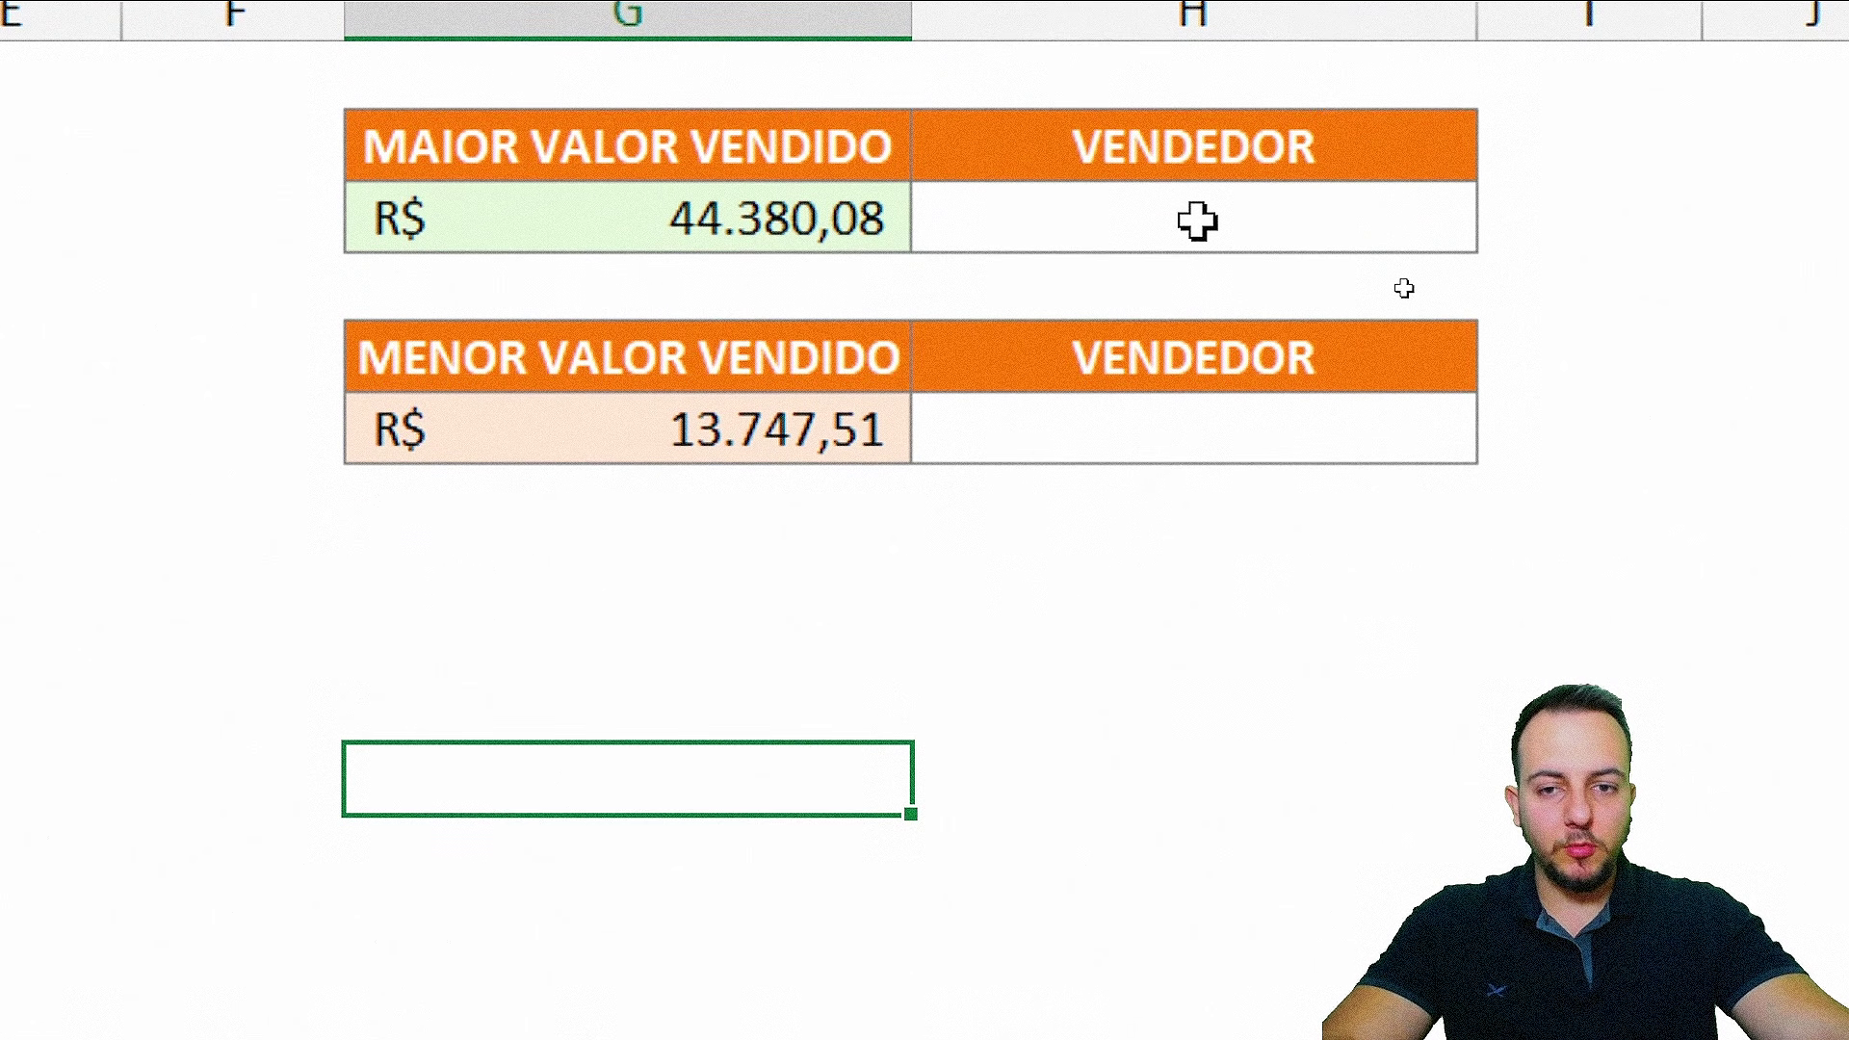
- Start a PROCV formula in H3 under VENDEDOR with the highest sale in G3 as the lookup value
{"action": "left_click", "coordinate": [1194, 217]}
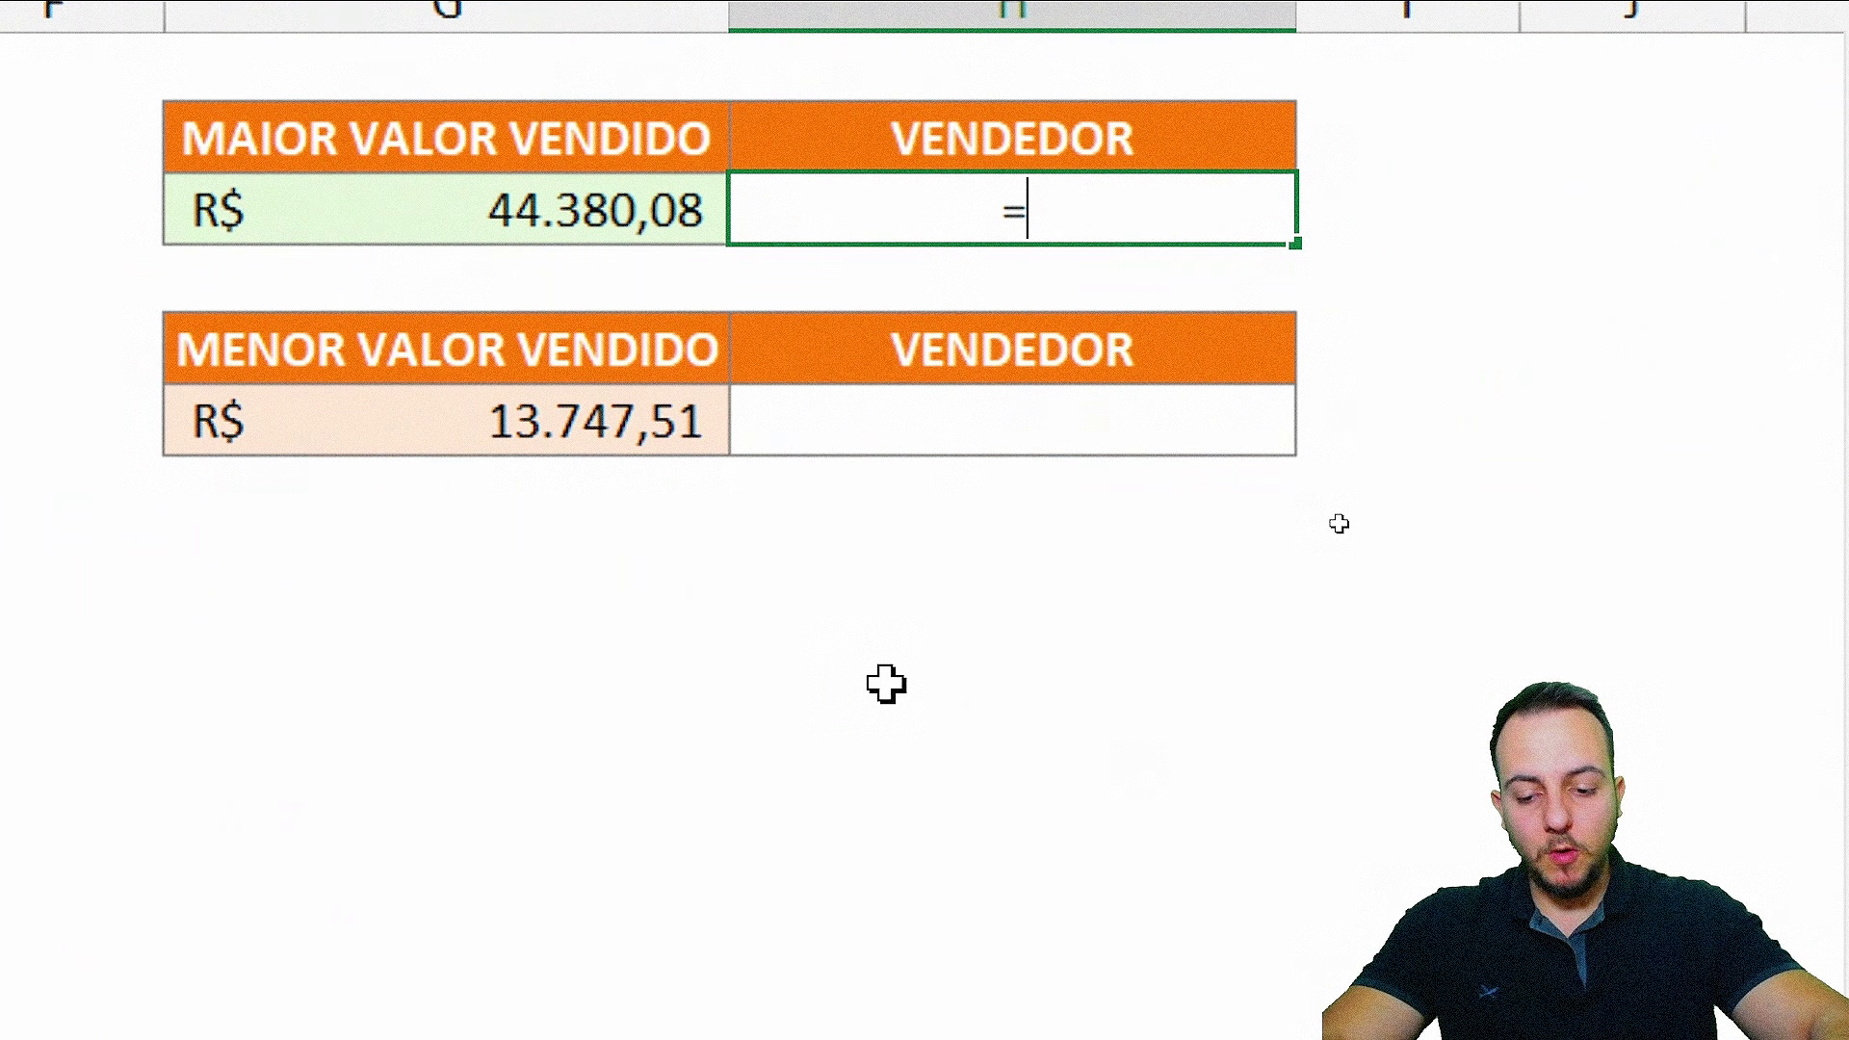
{"action": "type", "text": "PROCV"}
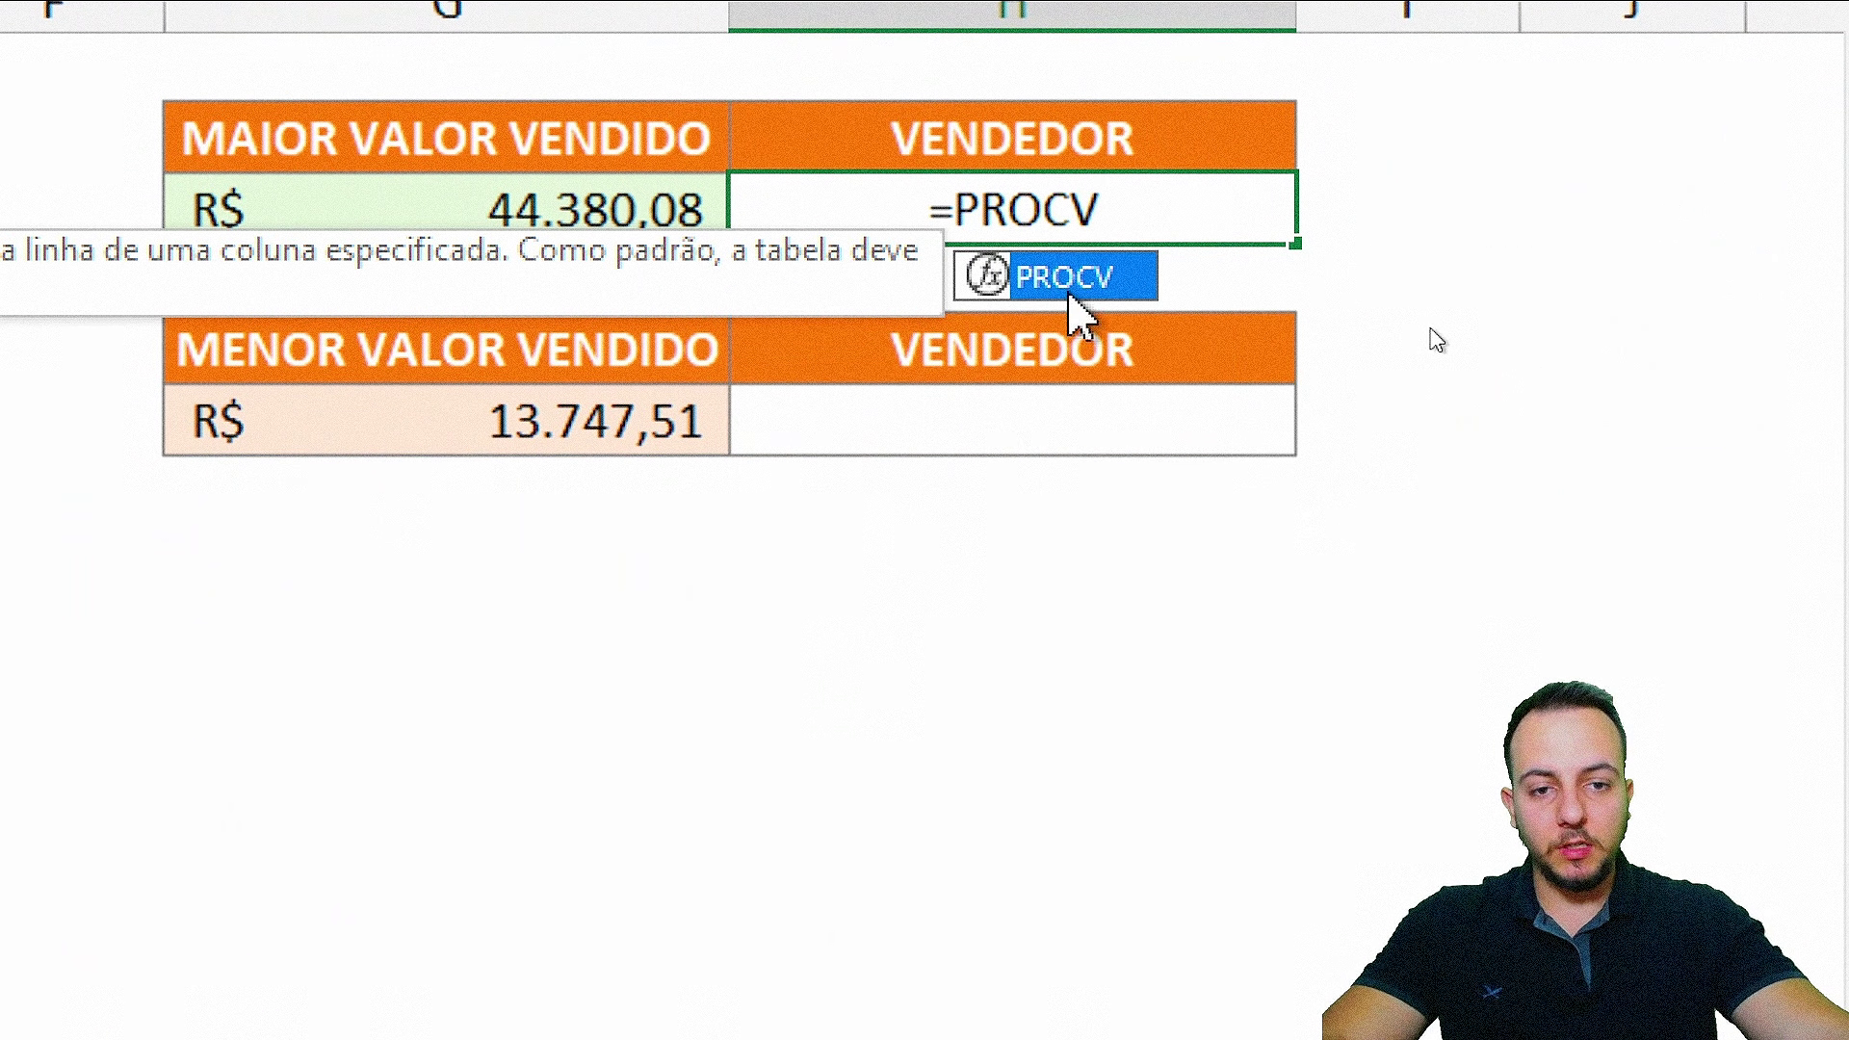
{"action": "double_click", "coordinate": [1069, 289]}
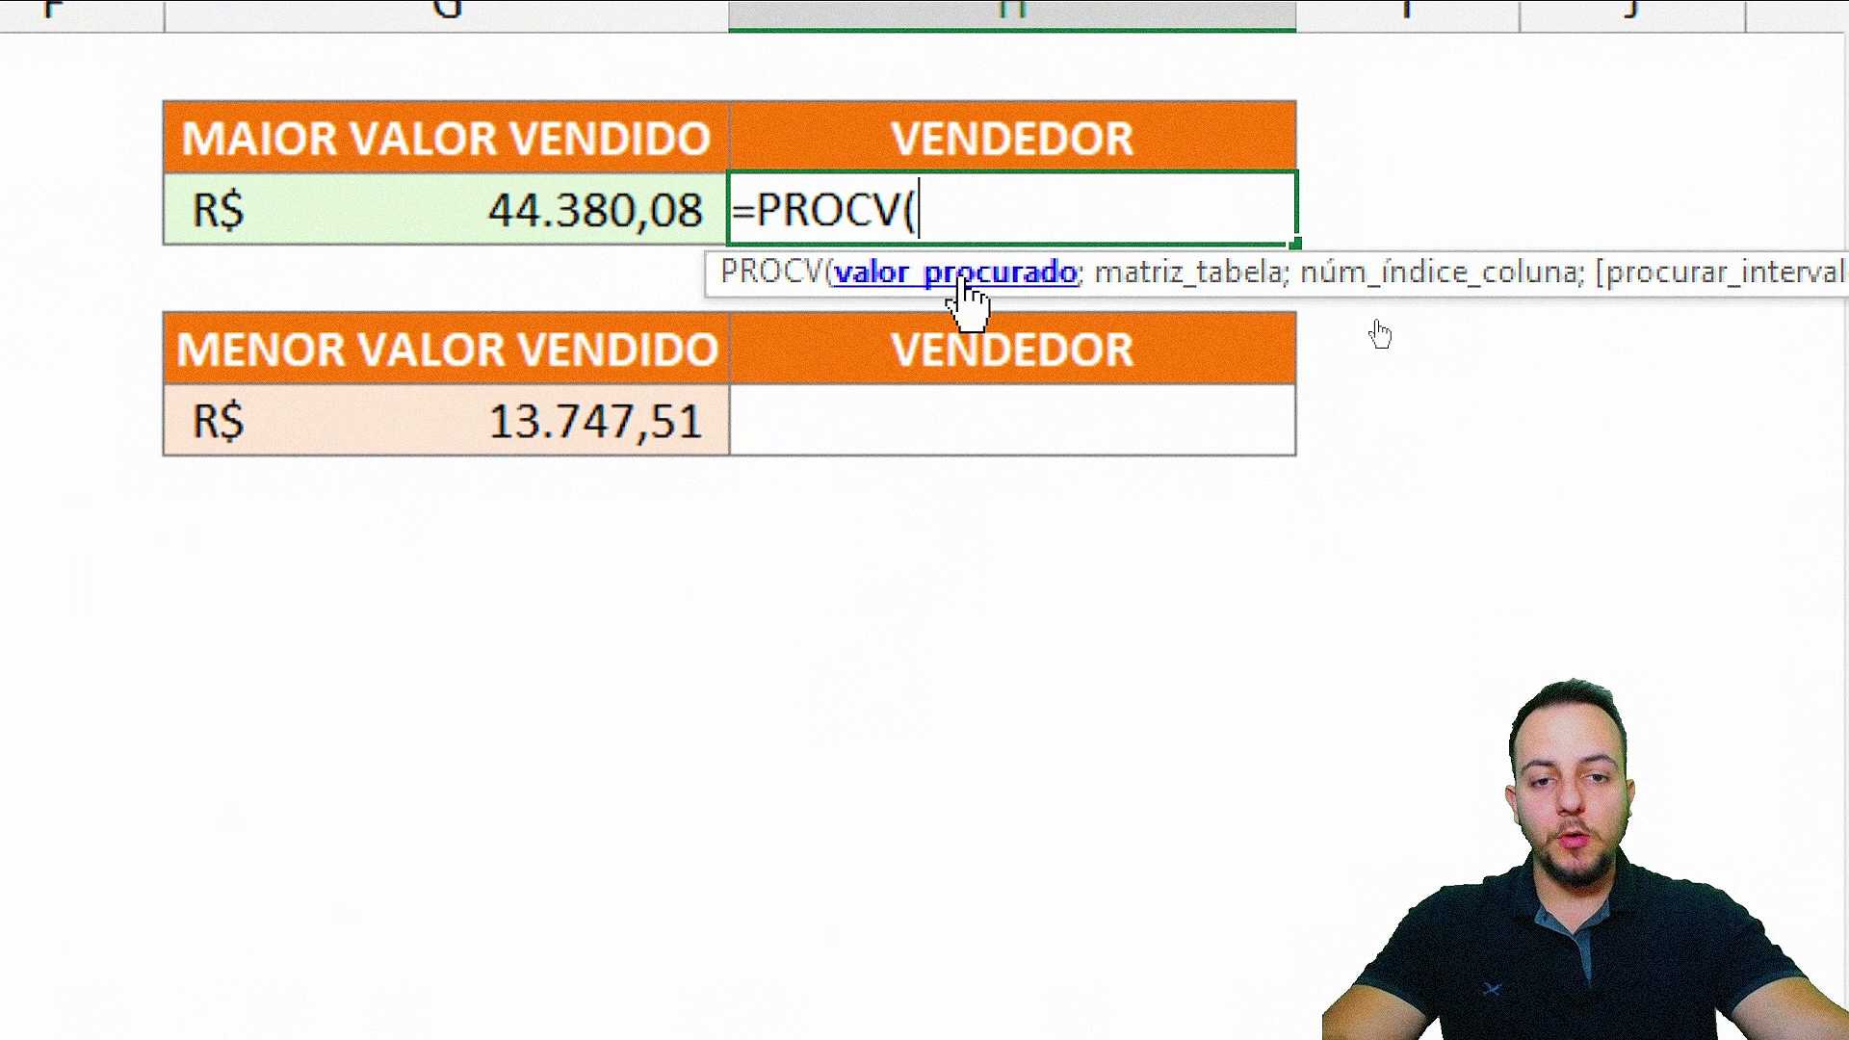
{"action": "left_click", "coordinate": [512, 218]}
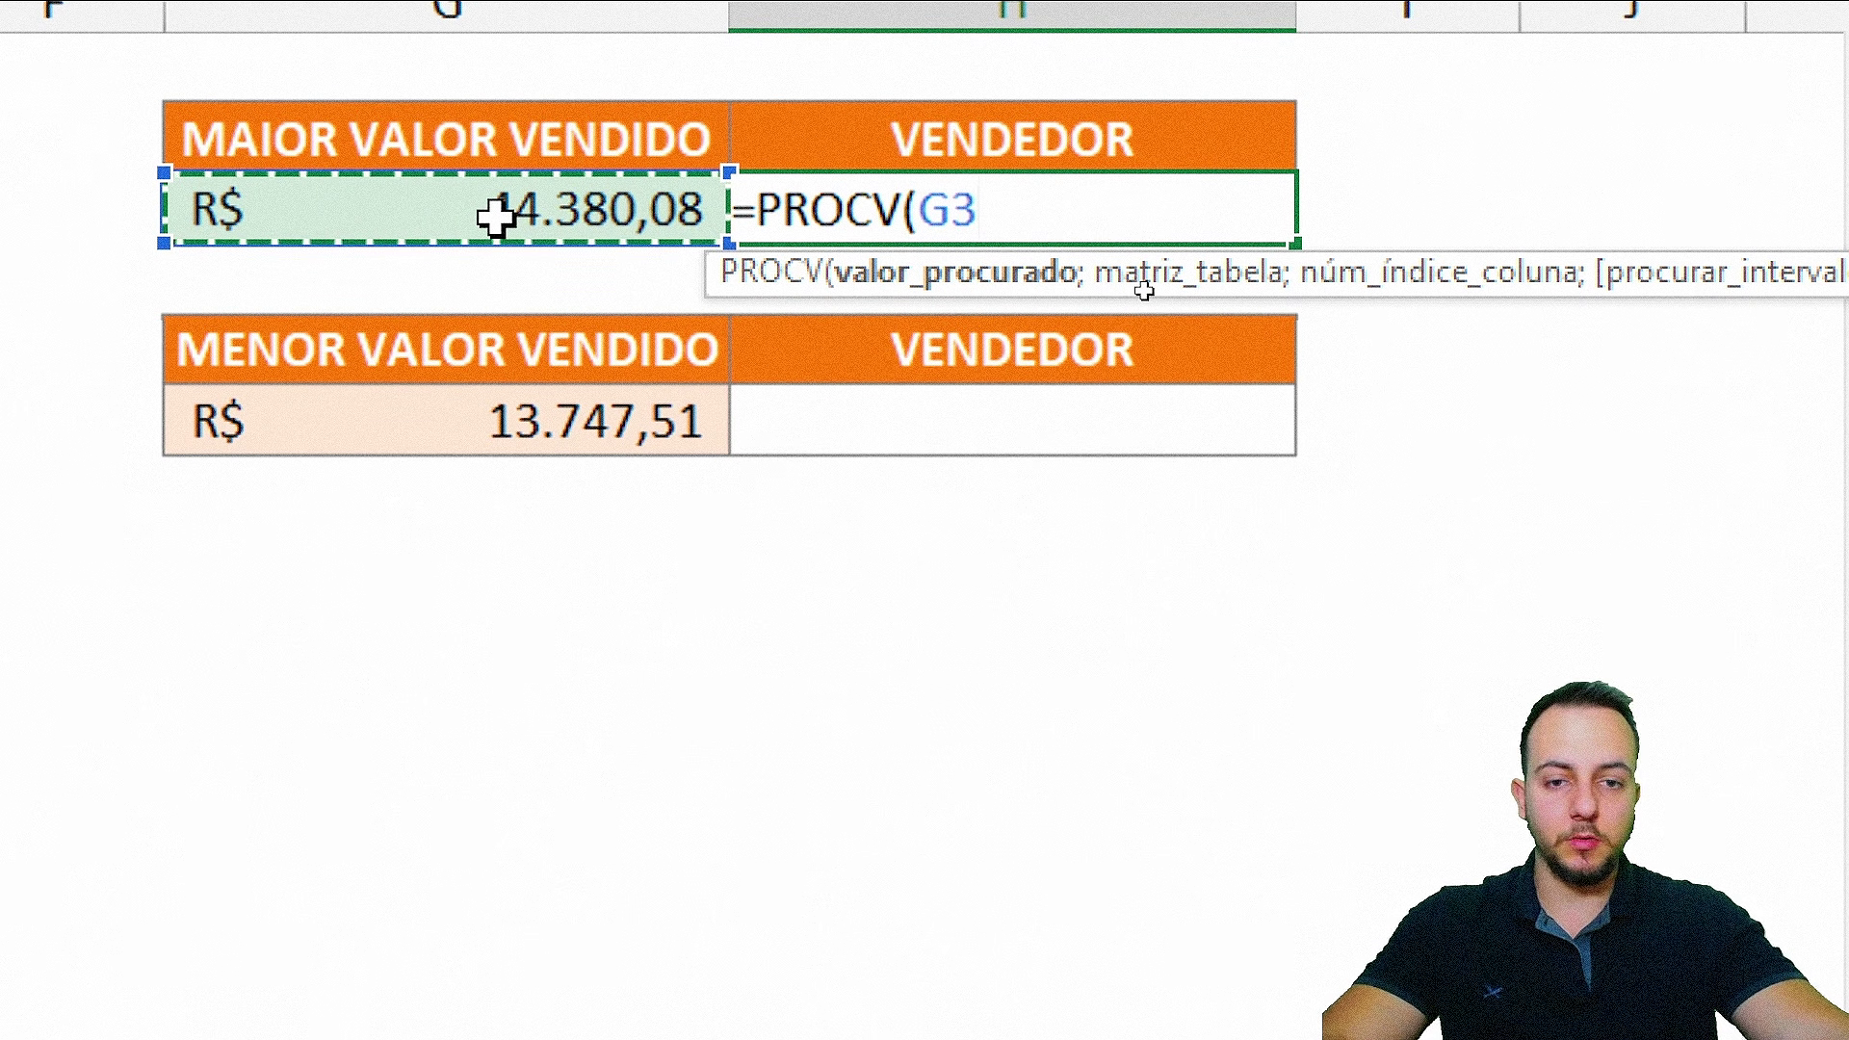
{"action": "type", "text": ";"}
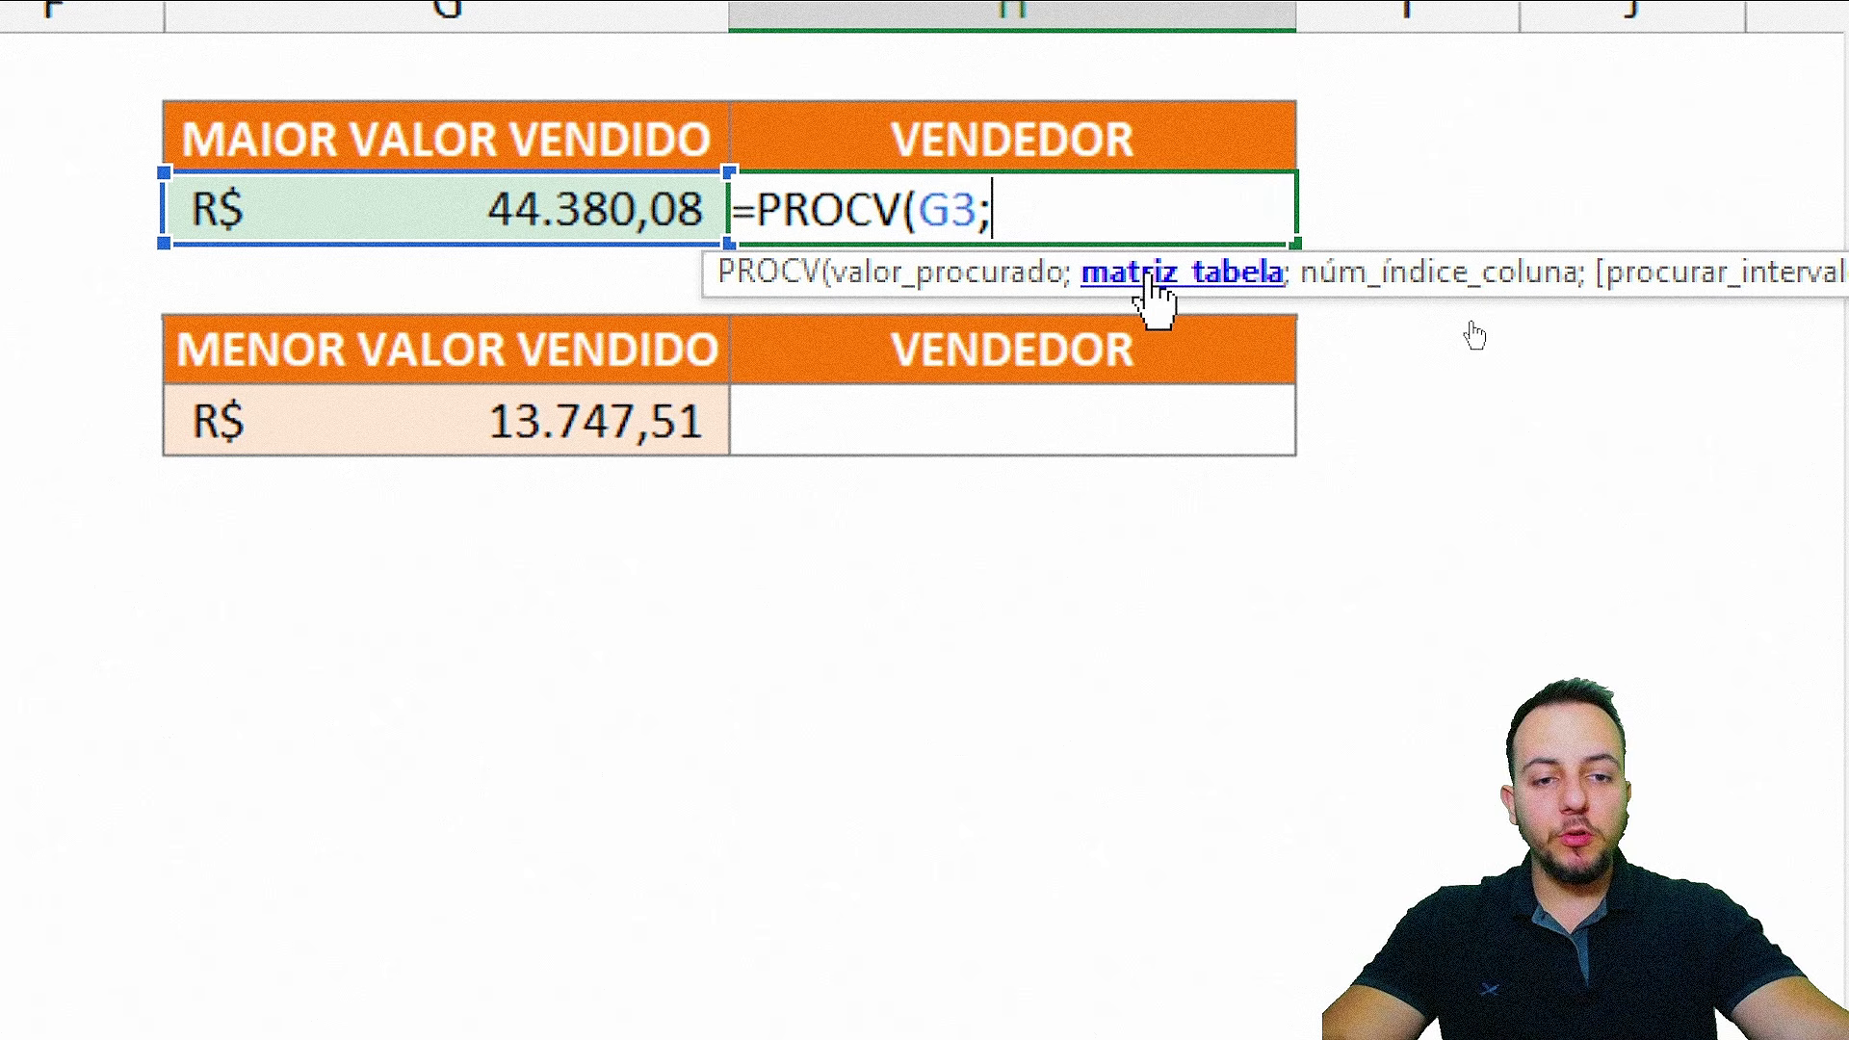
{"action": "scroll", "coordinate": [215, 239], "scroll_direction": "left", "scroll_amount": 6}
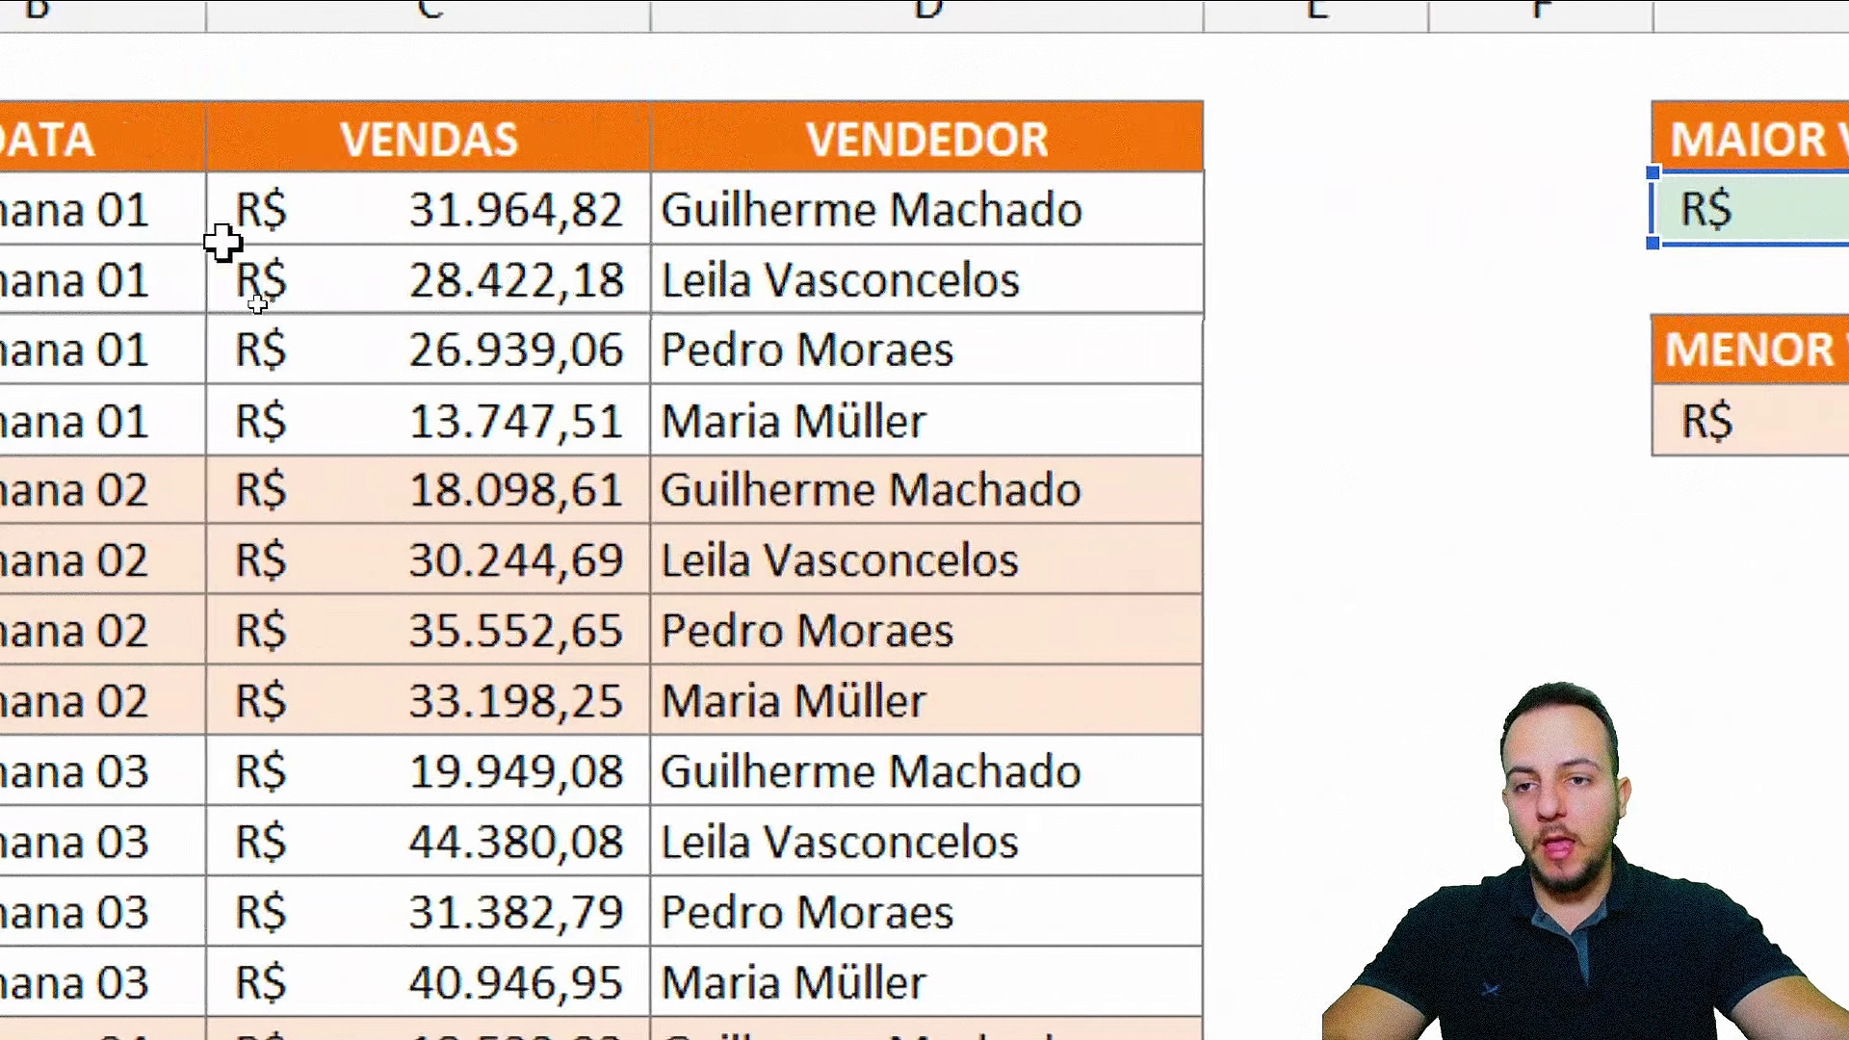
{"action": "left_click_drag", "start_coordinate": [524, 149], "coordinate": [516, 1039]}
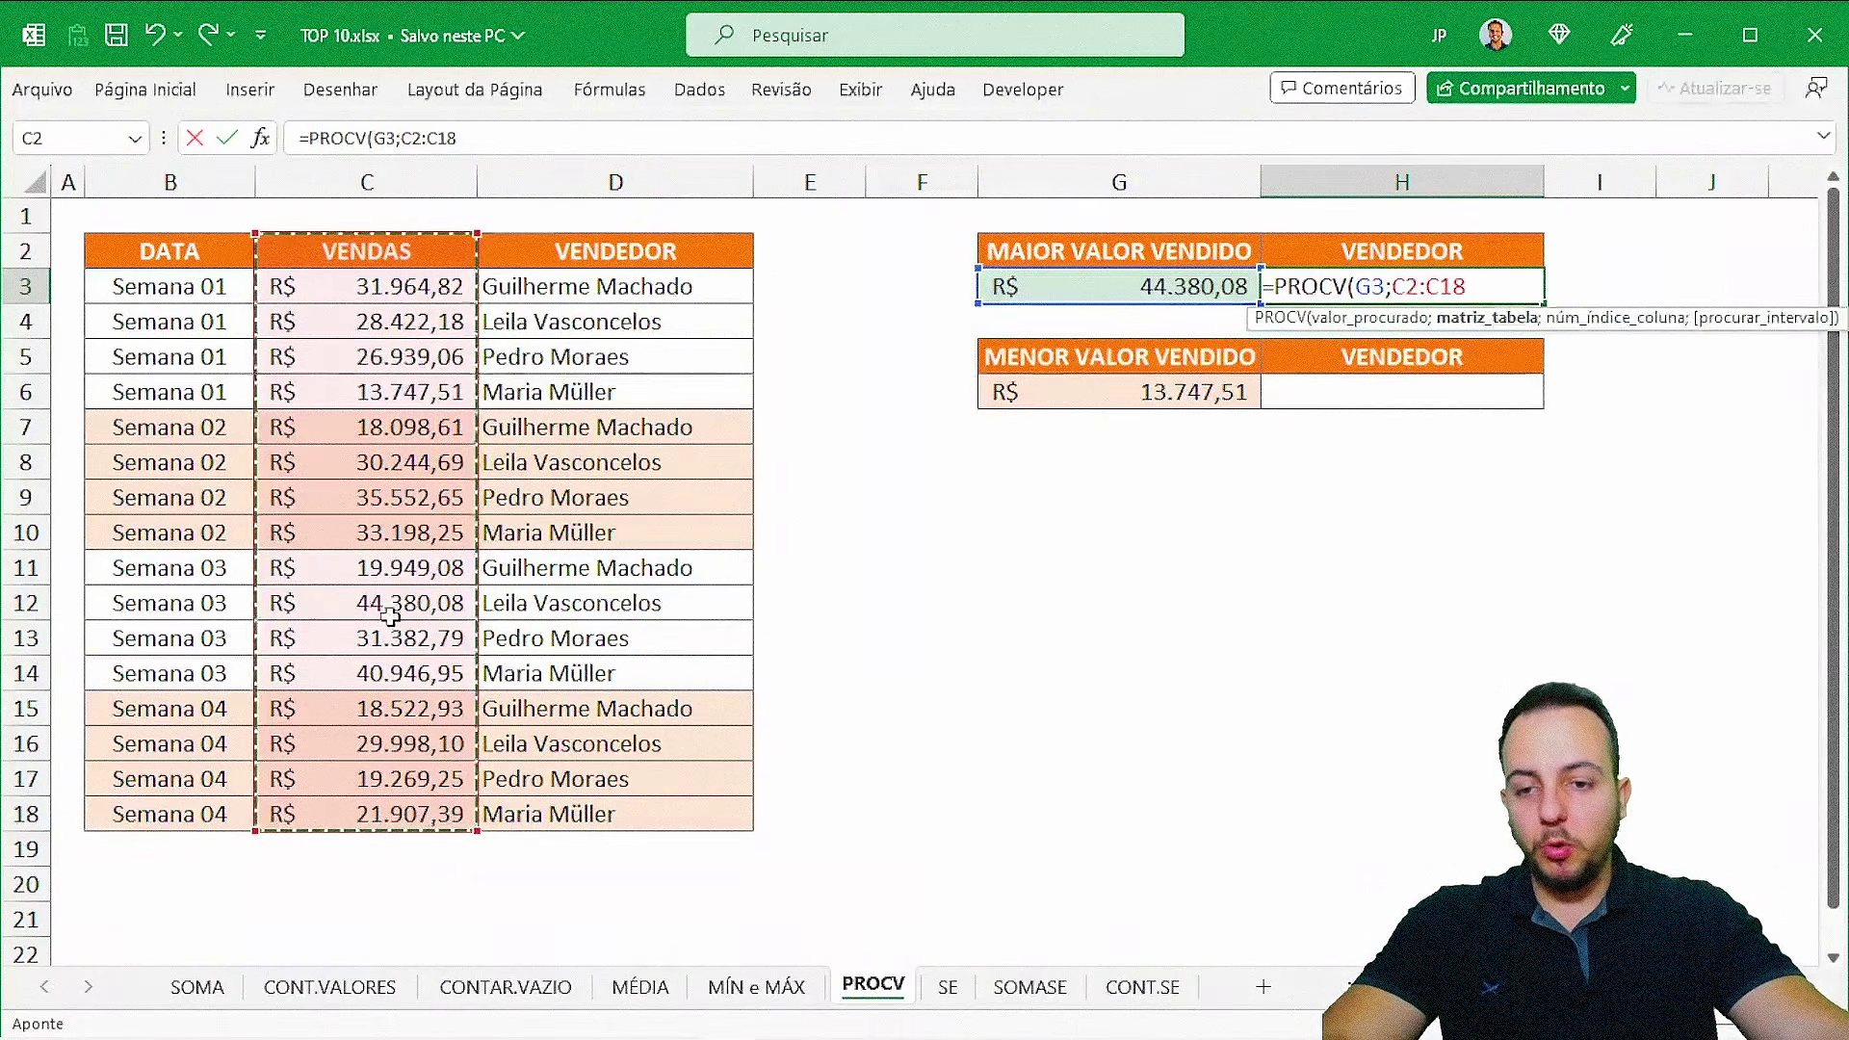
{"action": "key", "text": "ctrl+2"}
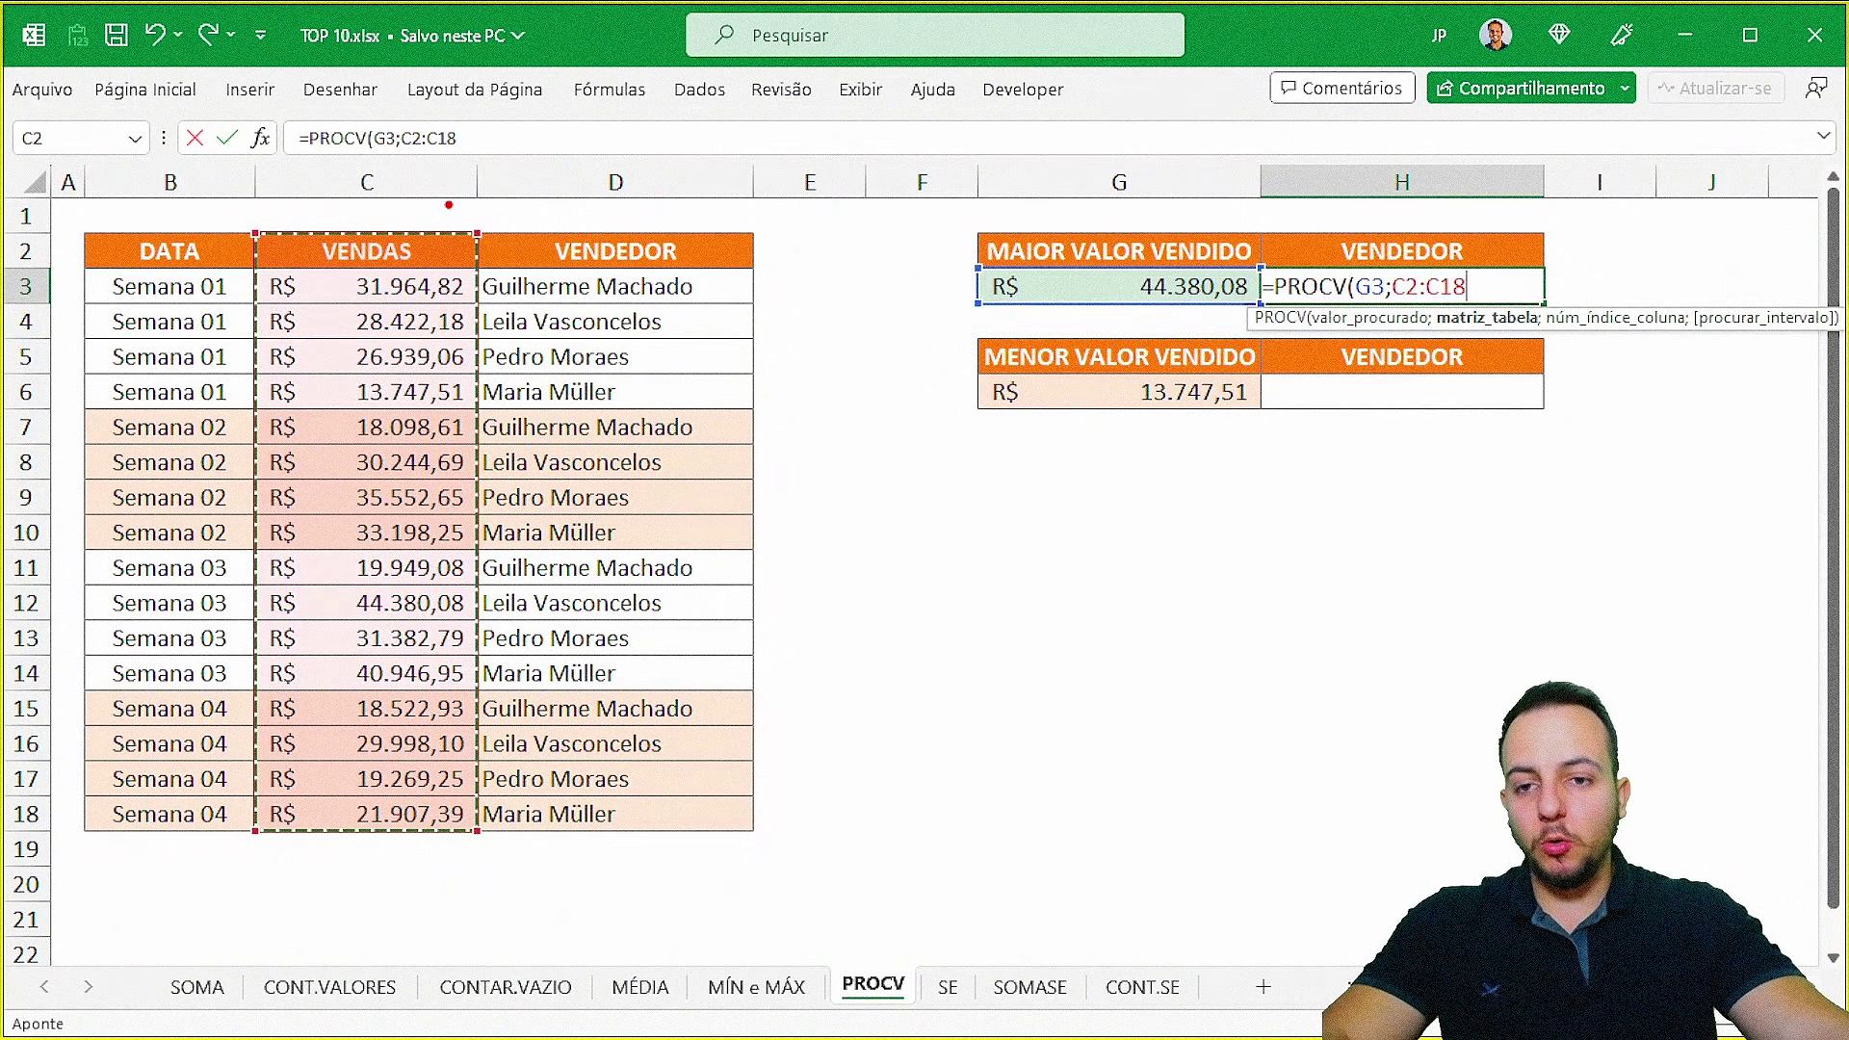
{"action": "left_click_drag", "start_coordinate": [448, 204], "coordinate": [597, 136]}
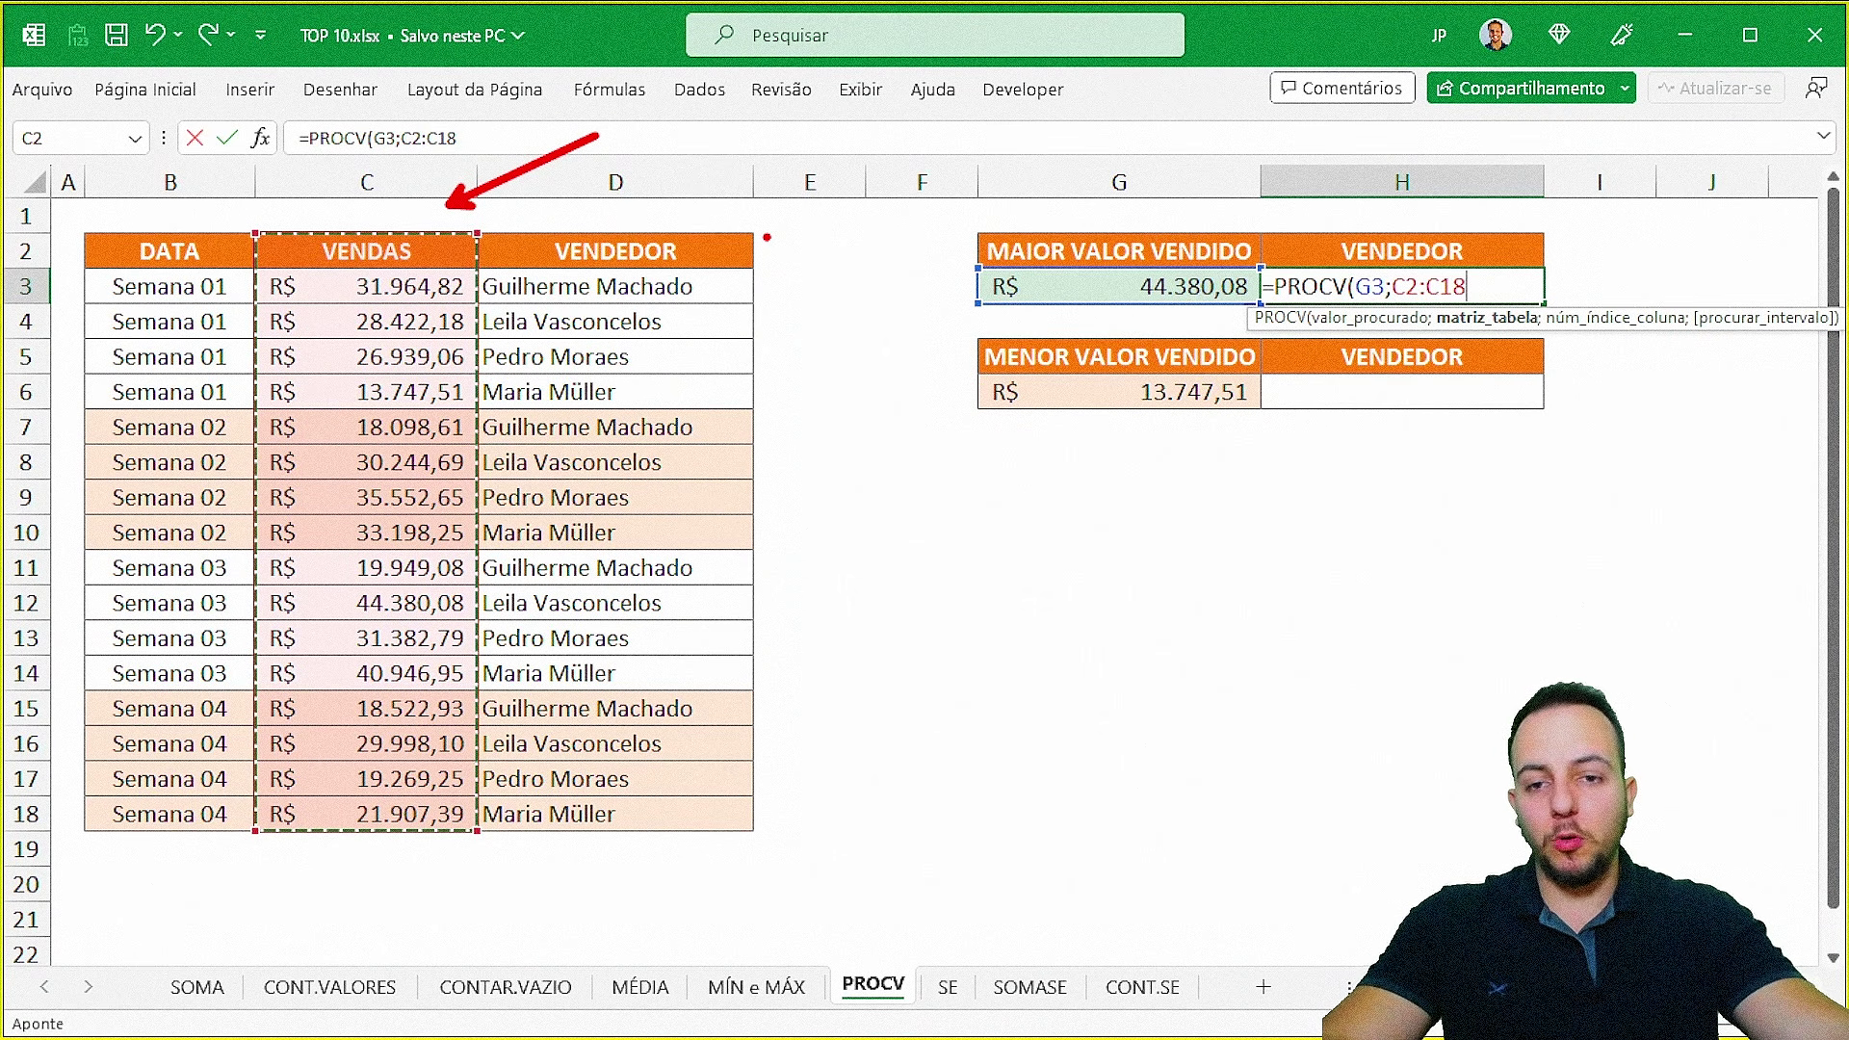
{"action": "left_click_drag", "start_coordinate": [665, 217], "coordinate": [869, 76]}
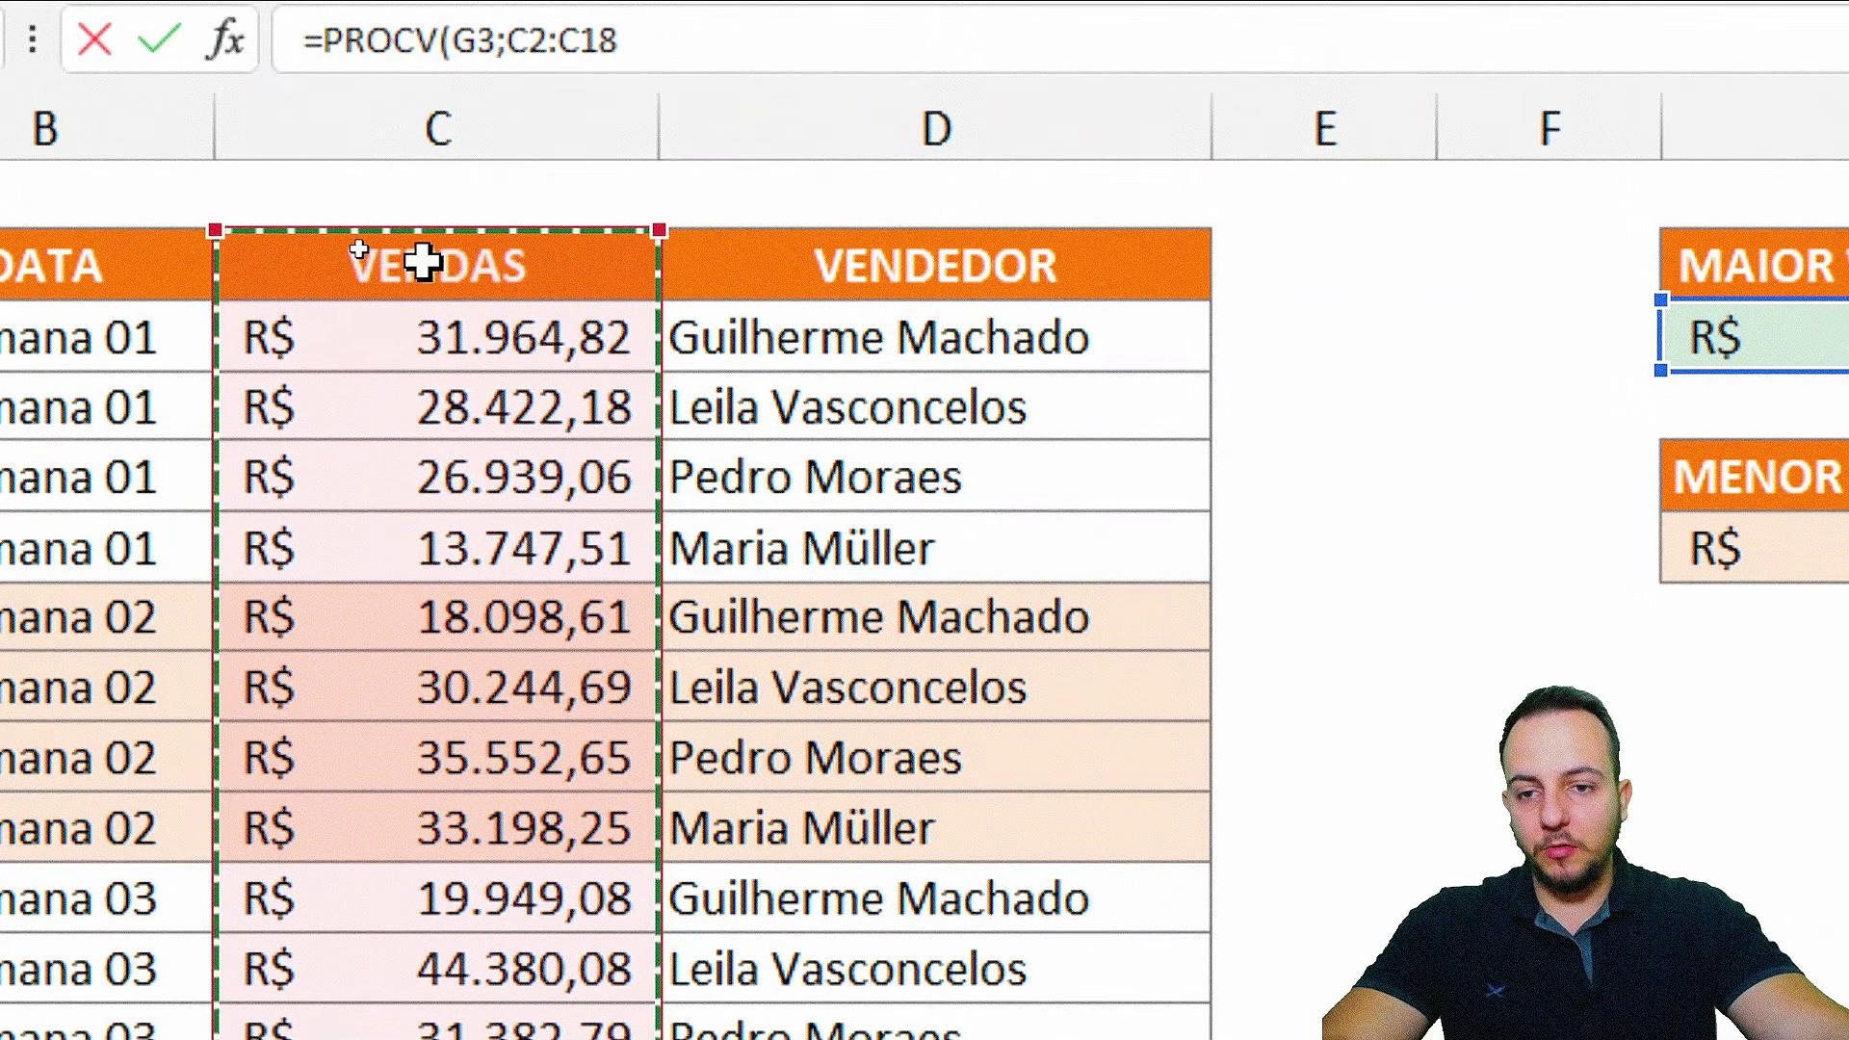
- Complete the PROCV formula in H3 with table range C2:D18, column index 2 and FALSO for an exact match
{"action": "left_click_drag", "start_coordinate": [373, 269], "coordinate": [956, 843]}
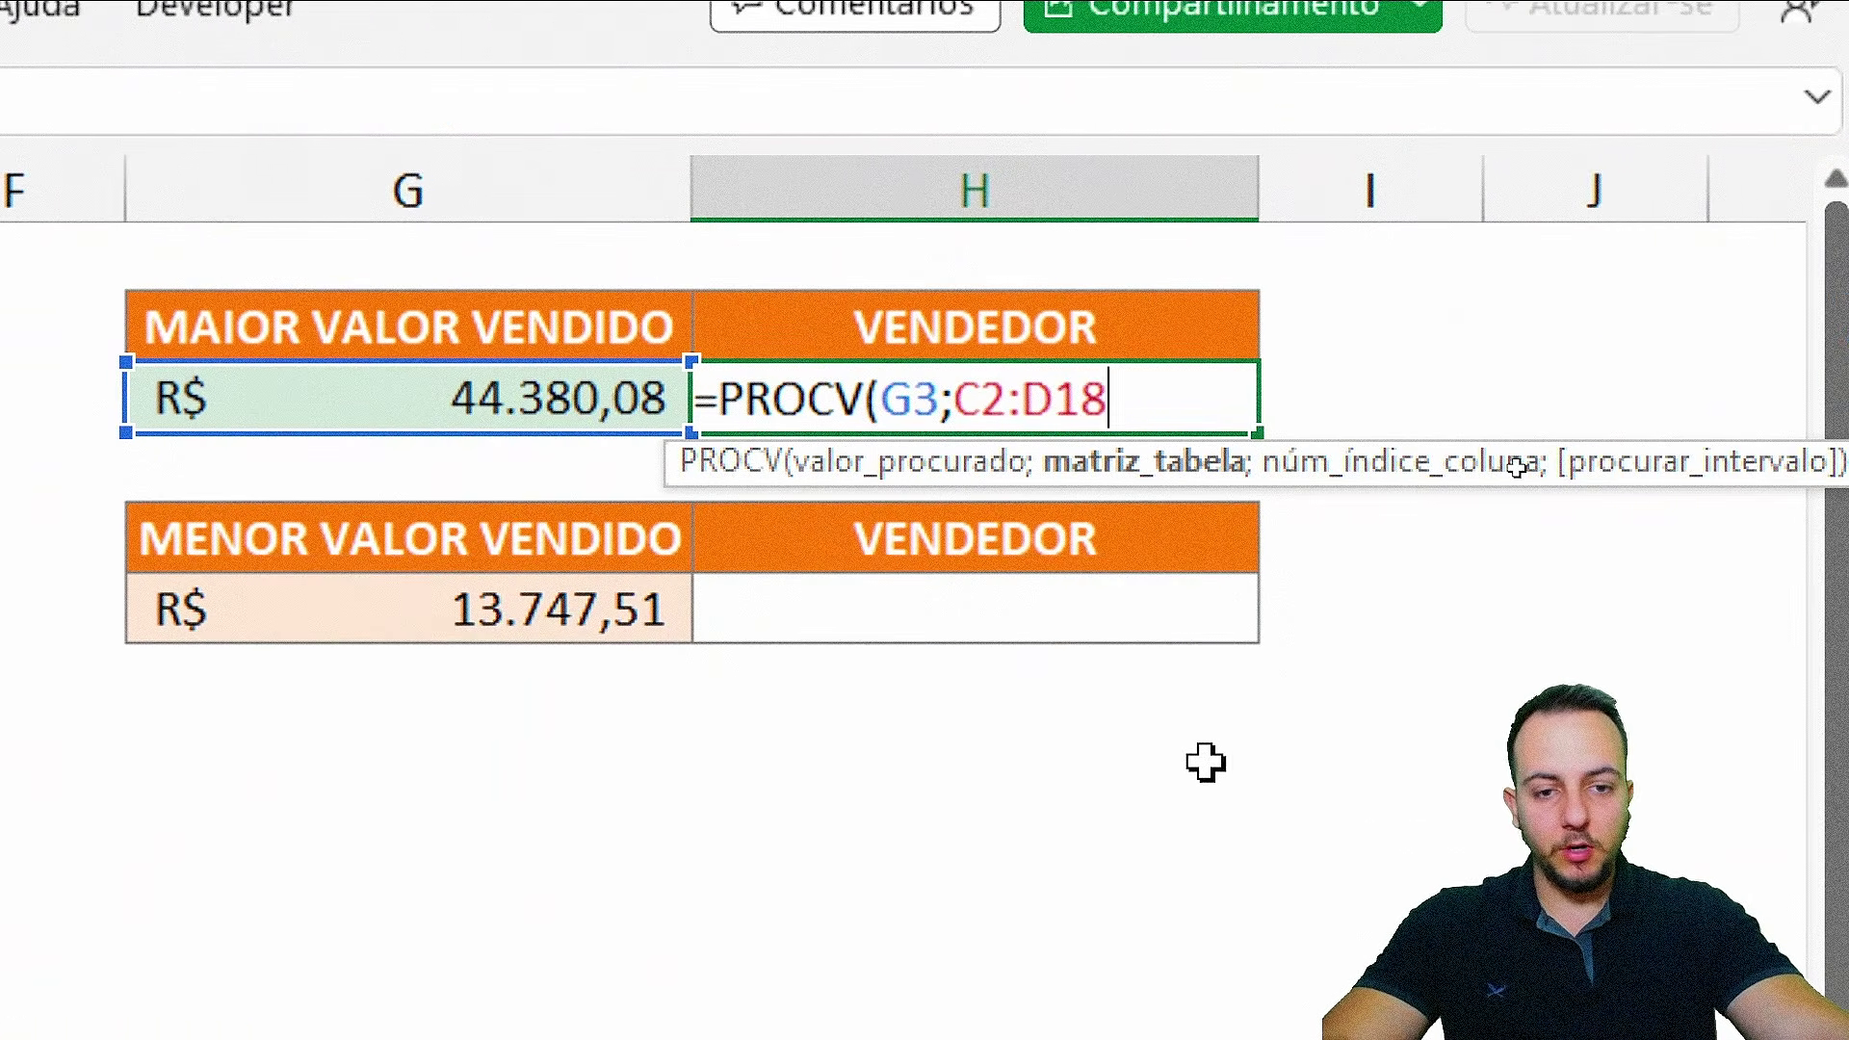
{"action": "type", "text": ";"}
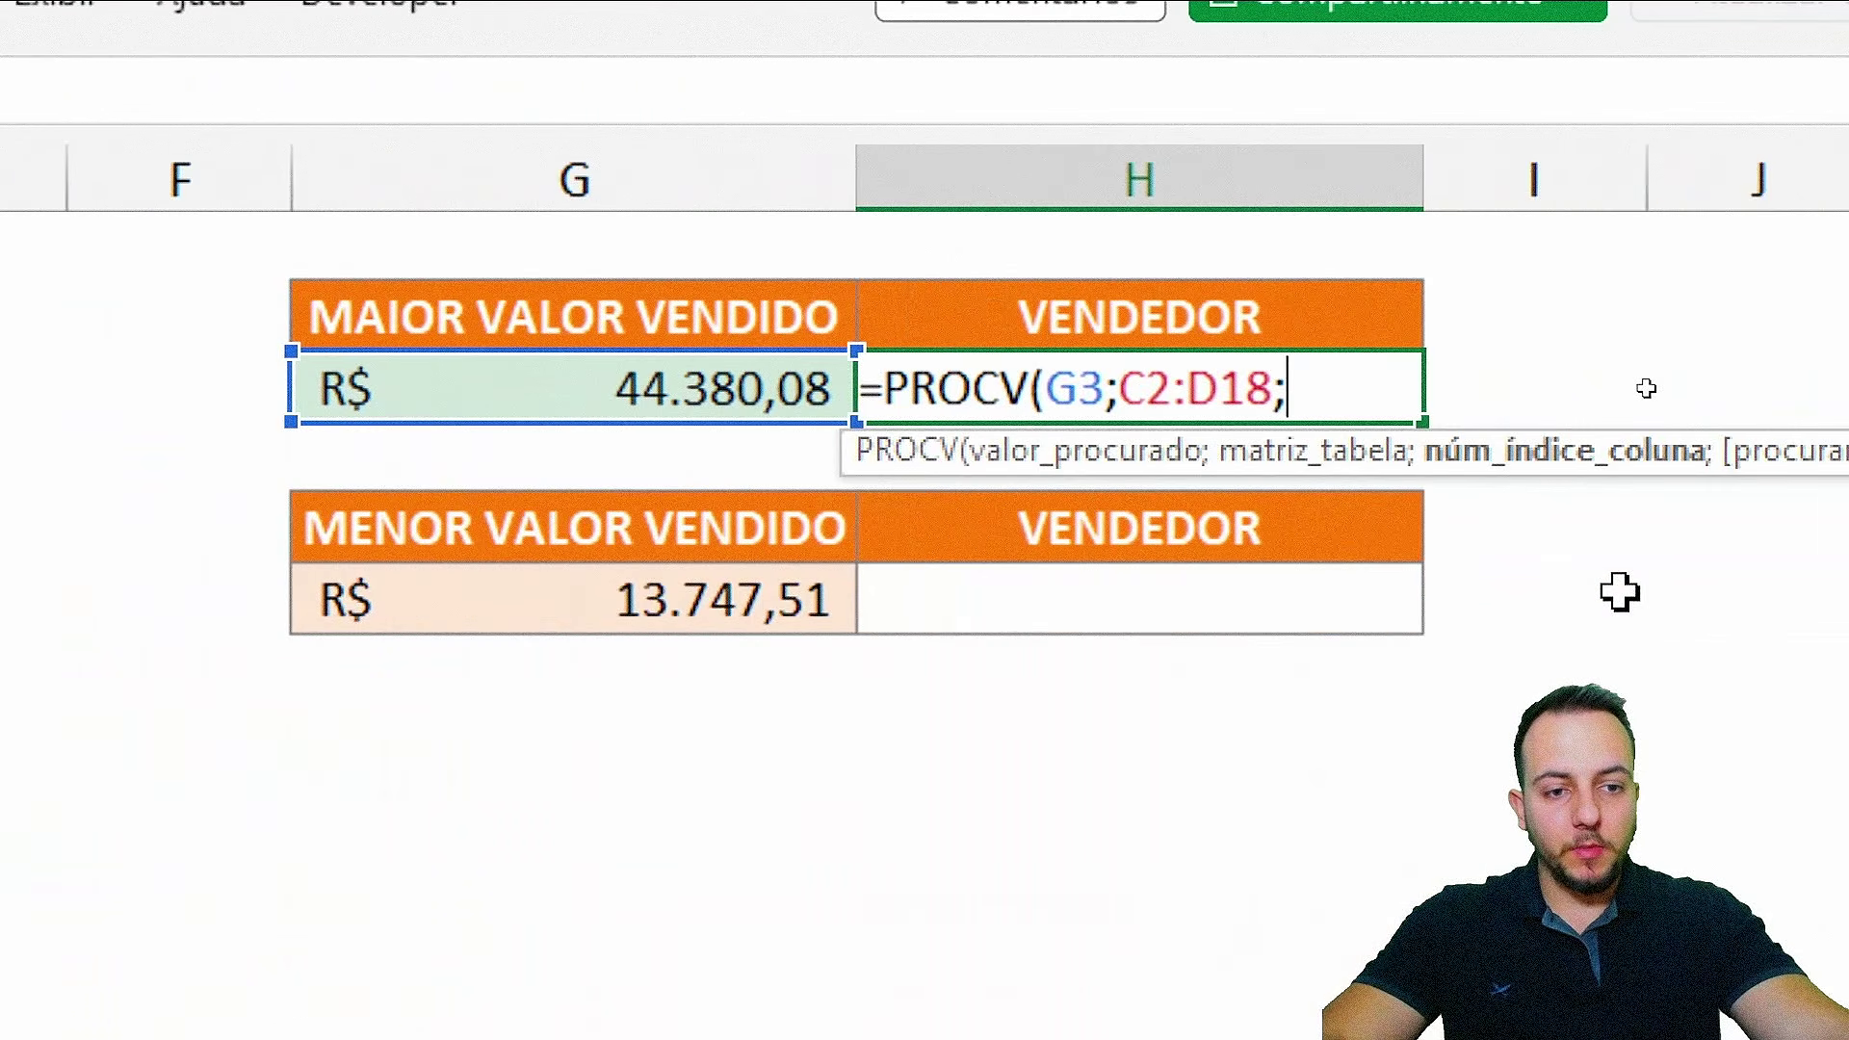
{"action": "type", "text": "2;"}
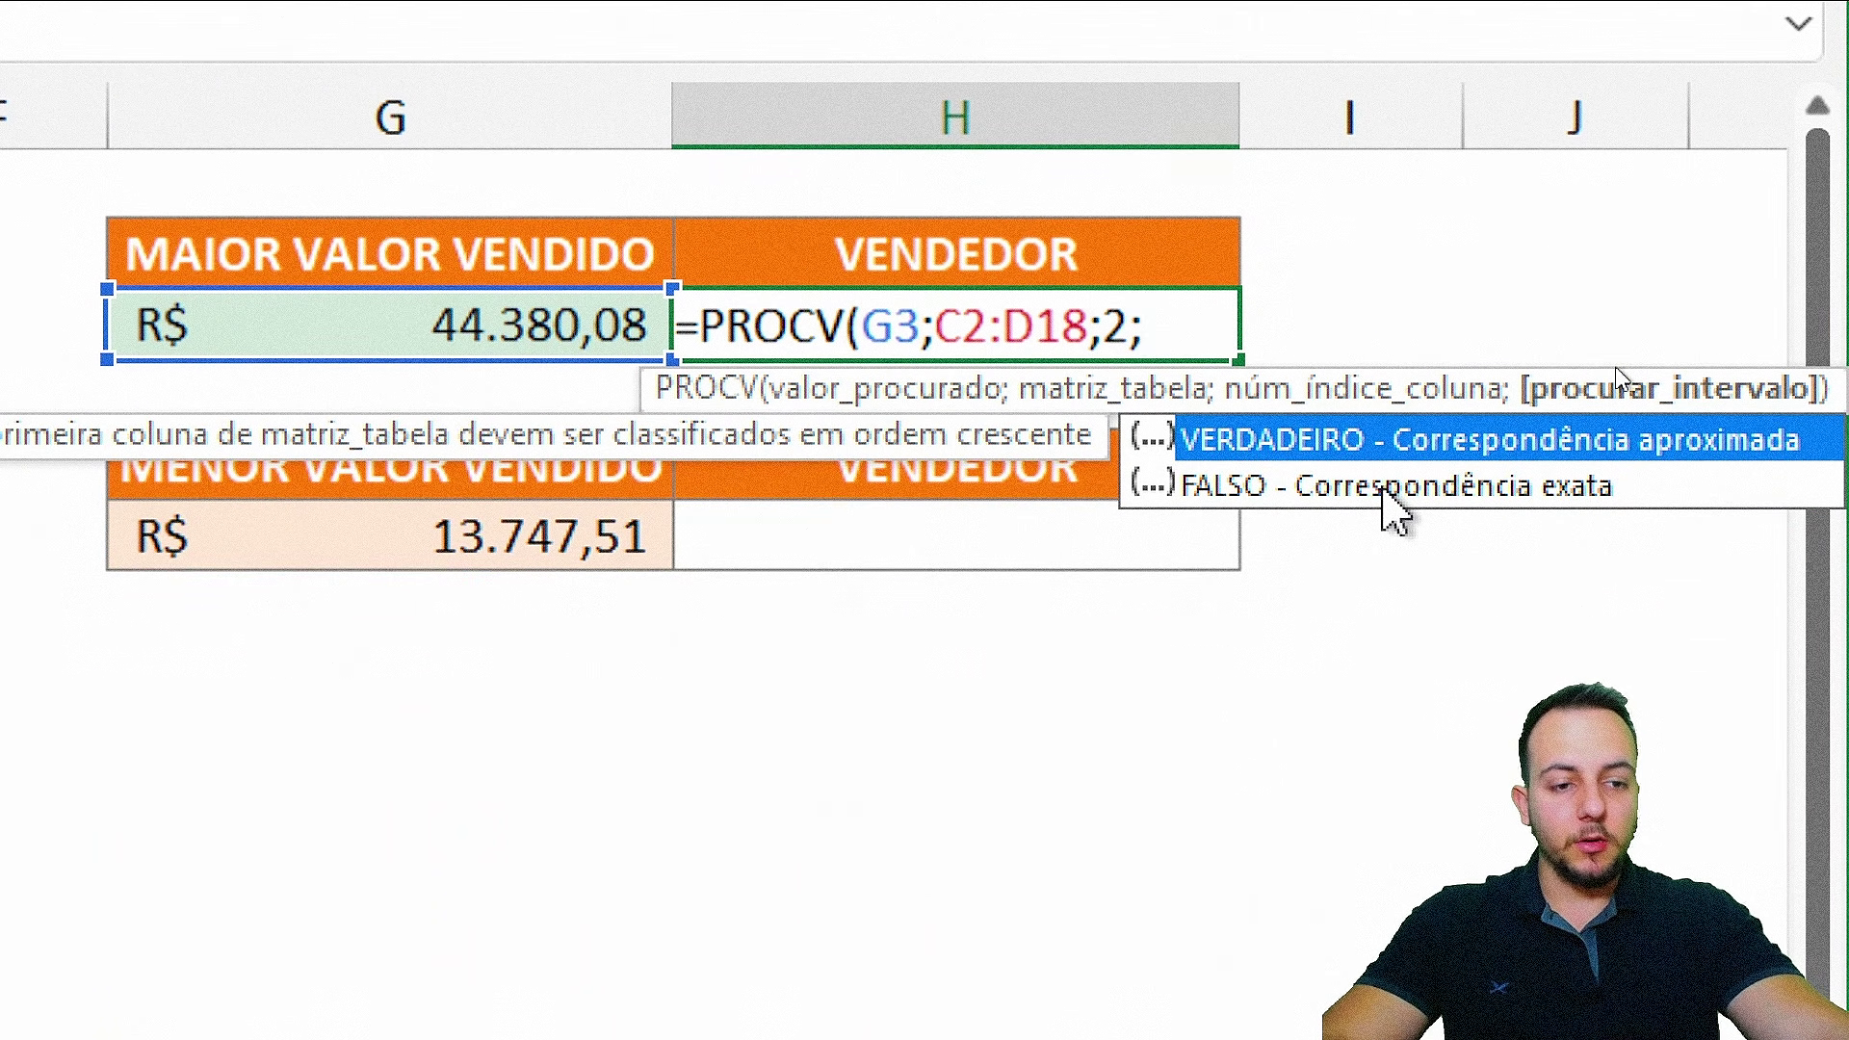
{"action": "left_click", "coordinate": [1341, 493]}
{"action": "left_click", "coordinate": [1445, 440]}
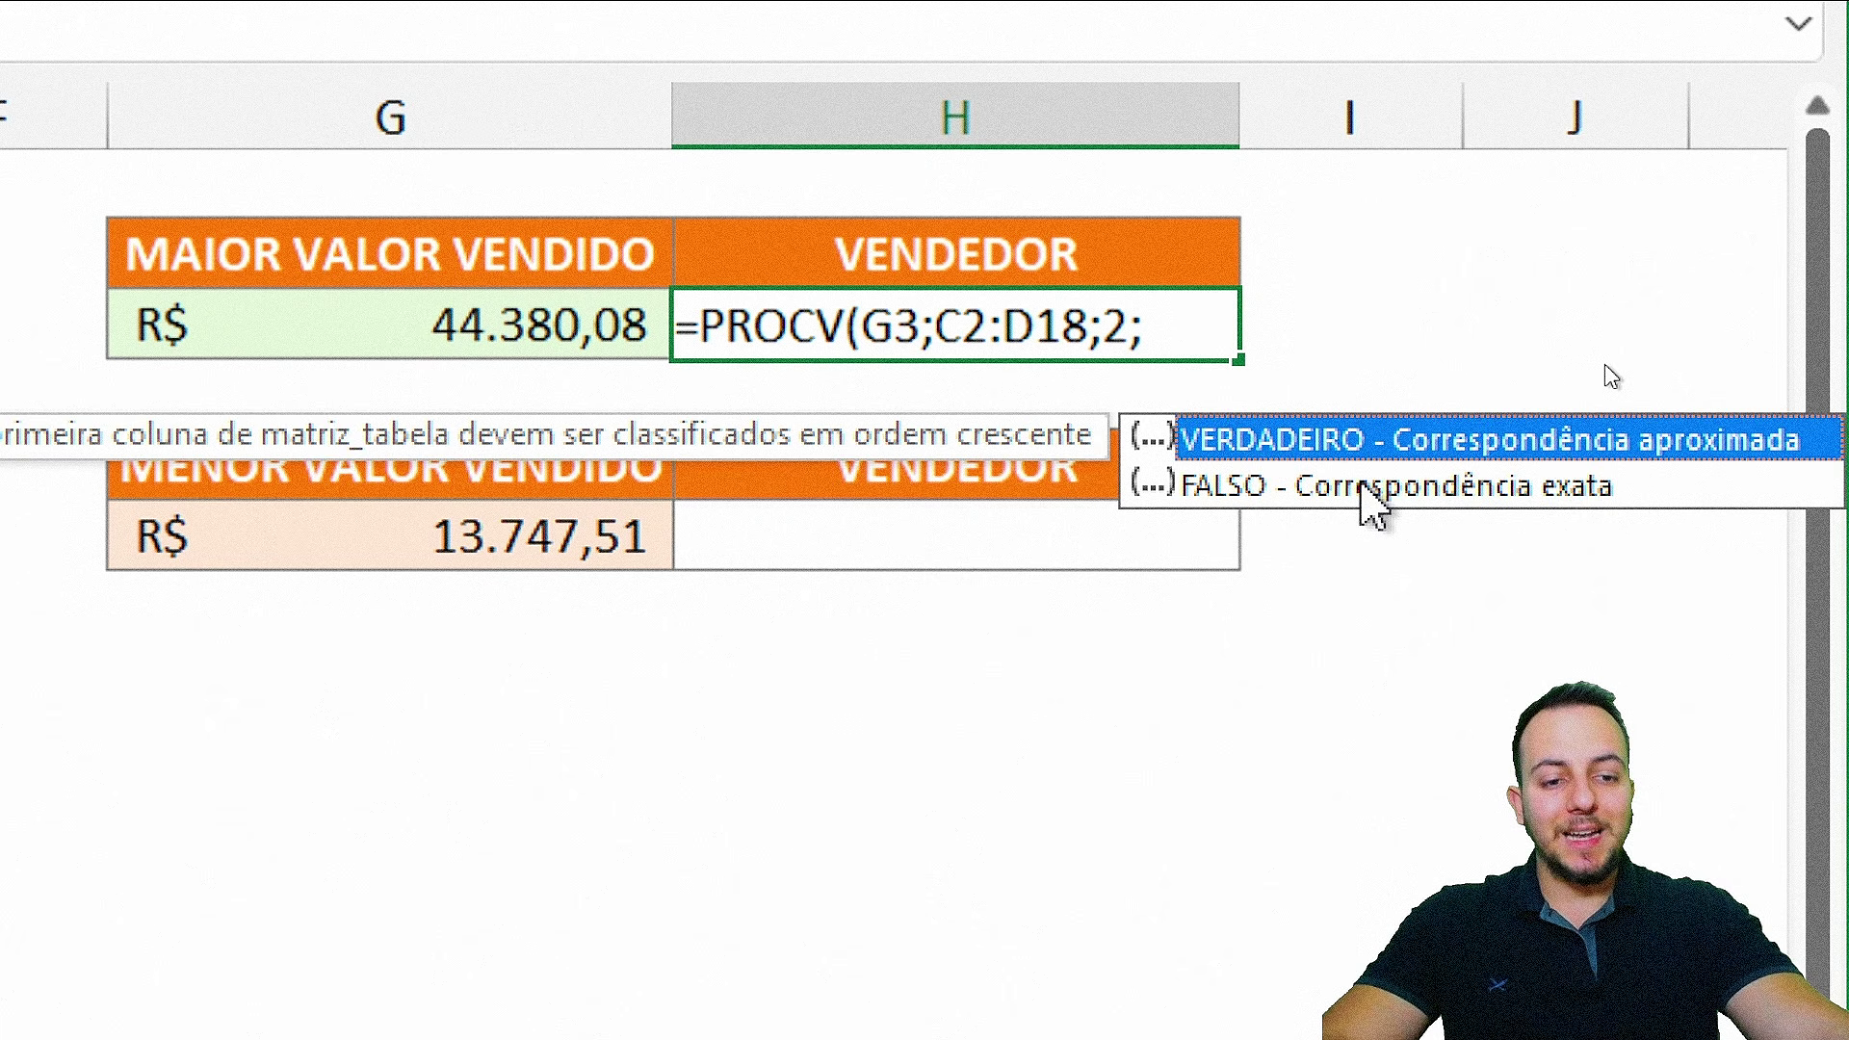
{"action": "left_click", "coordinate": [1360, 493]}
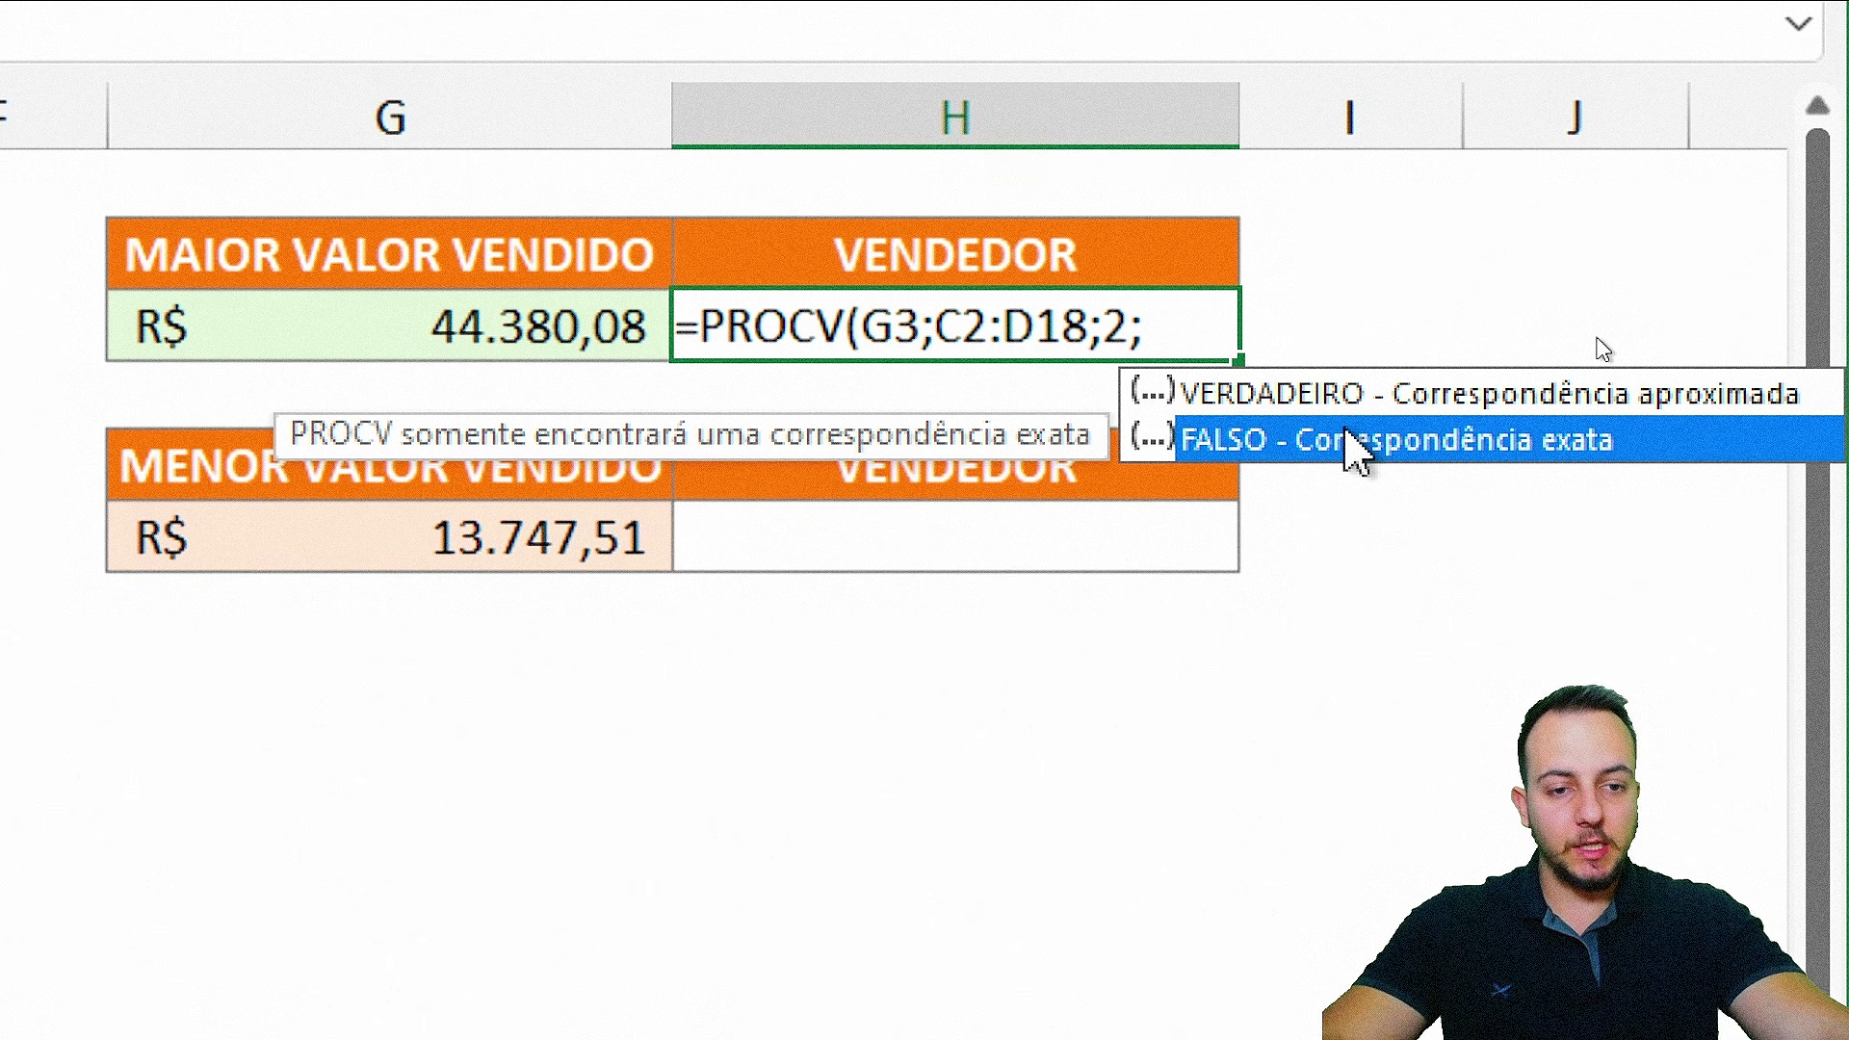
{"action": "double_click", "coordinate": [1356, 441]}
{"action": "type", "text": ")"}
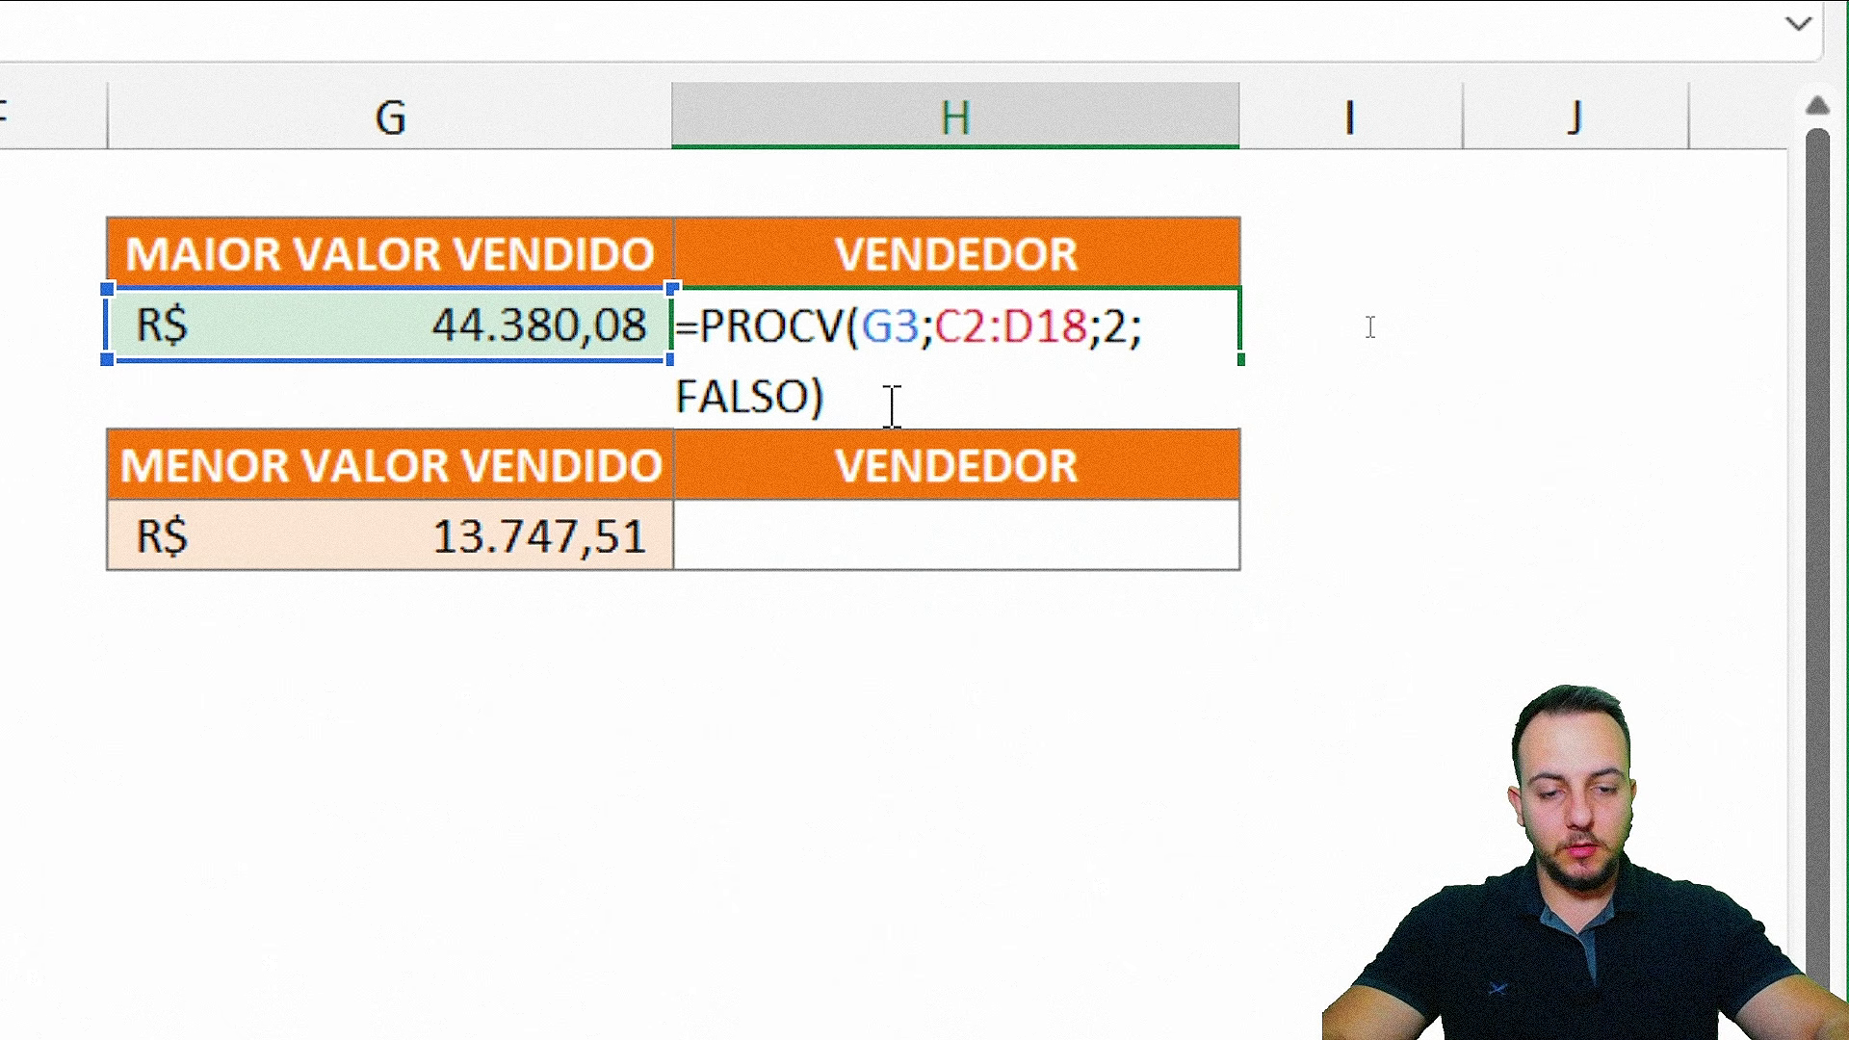
{"action": "key", "text": "Return"}
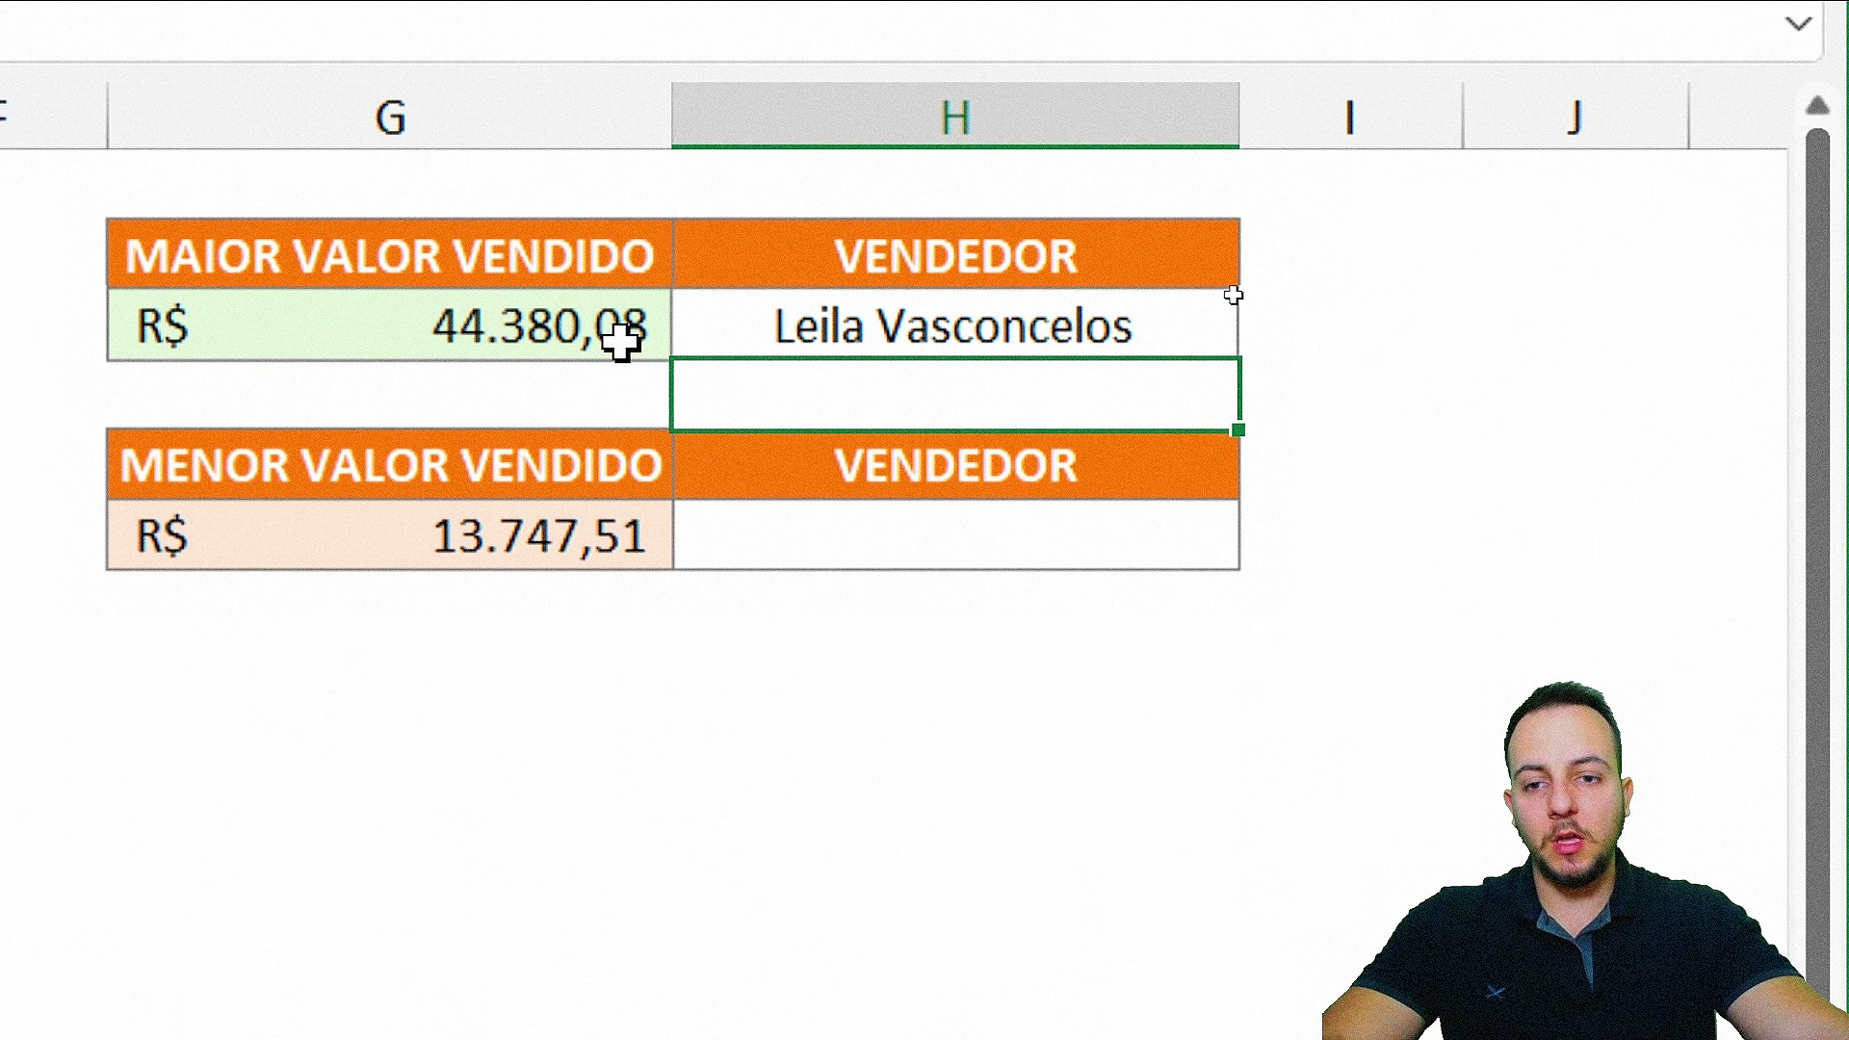
{"action": "left_click", "coordinate": [530, 328]}
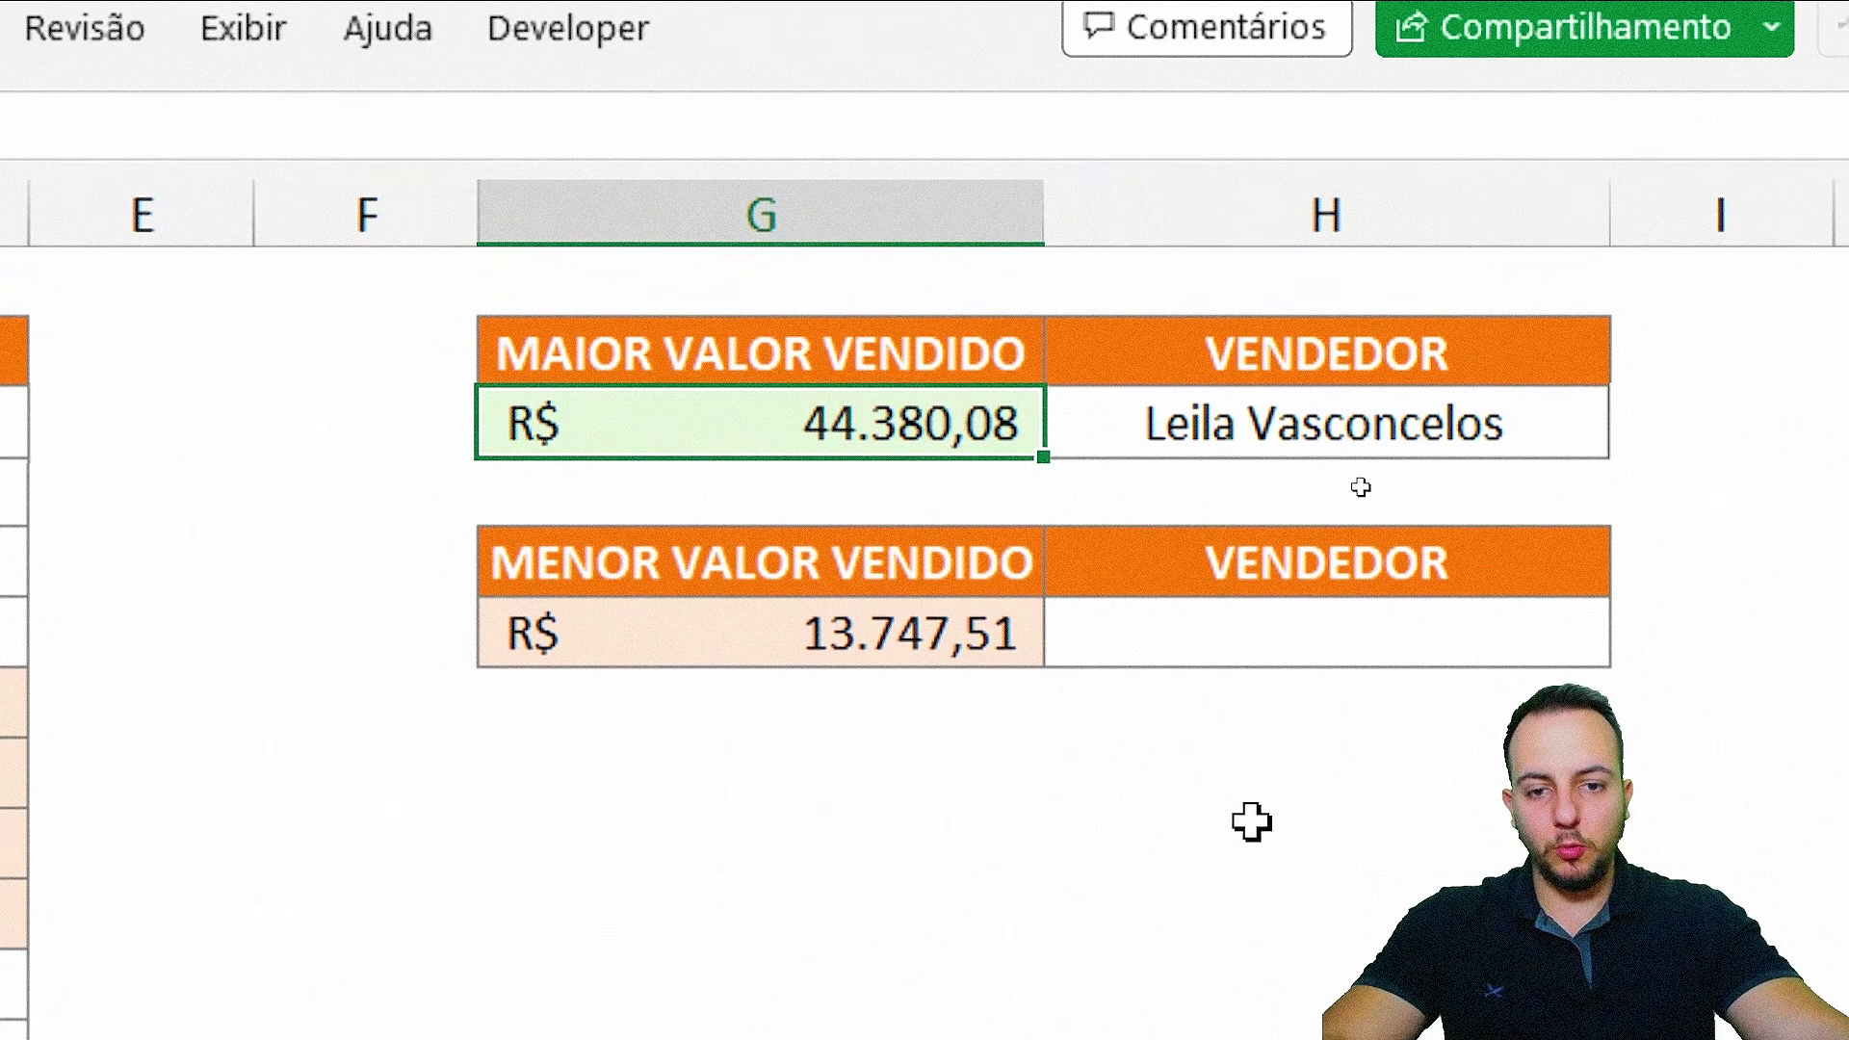
- Try replacing the highest sale in G3 with 123
{"action": "type", "text": "123"}
{"action": "key", "text": "Return"}
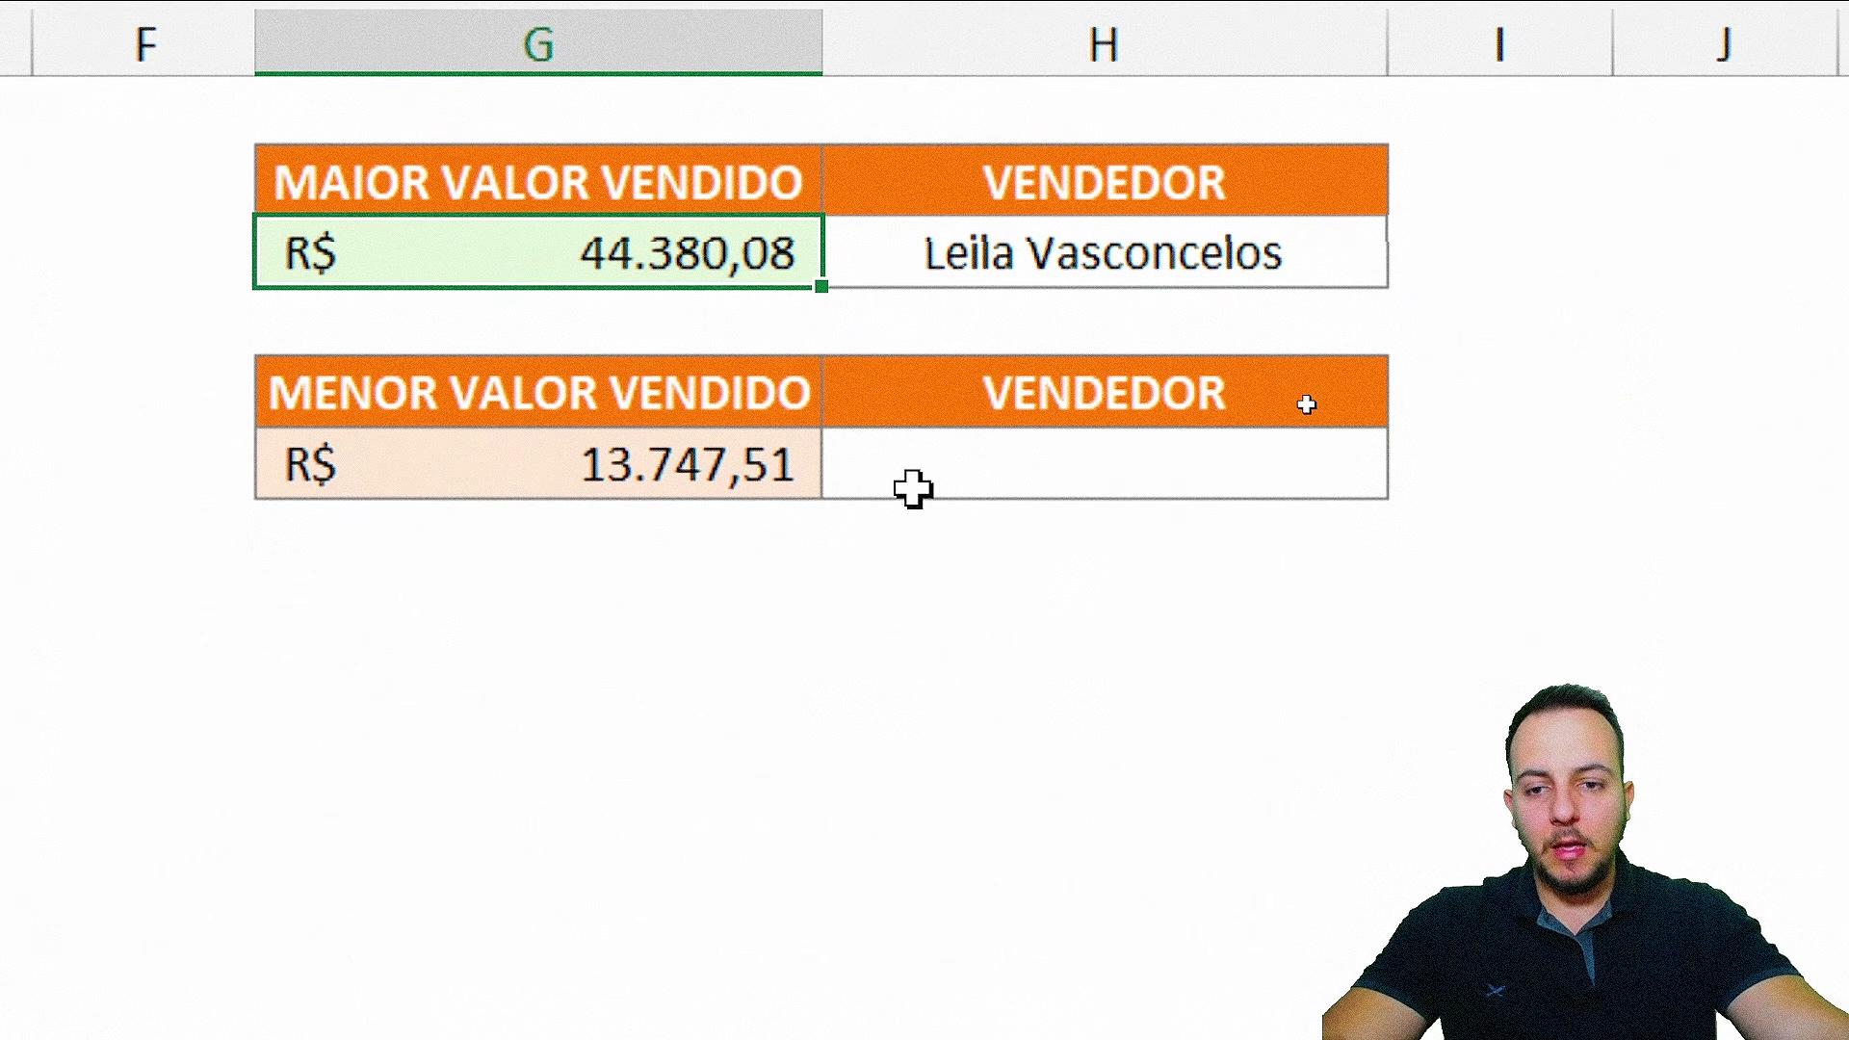
- Start a PROCV formula in H6 under VENDEDOR with the lowest sale in G6 as the lookup value
{"action": "double_click", "coordinate": [1167, 626]}
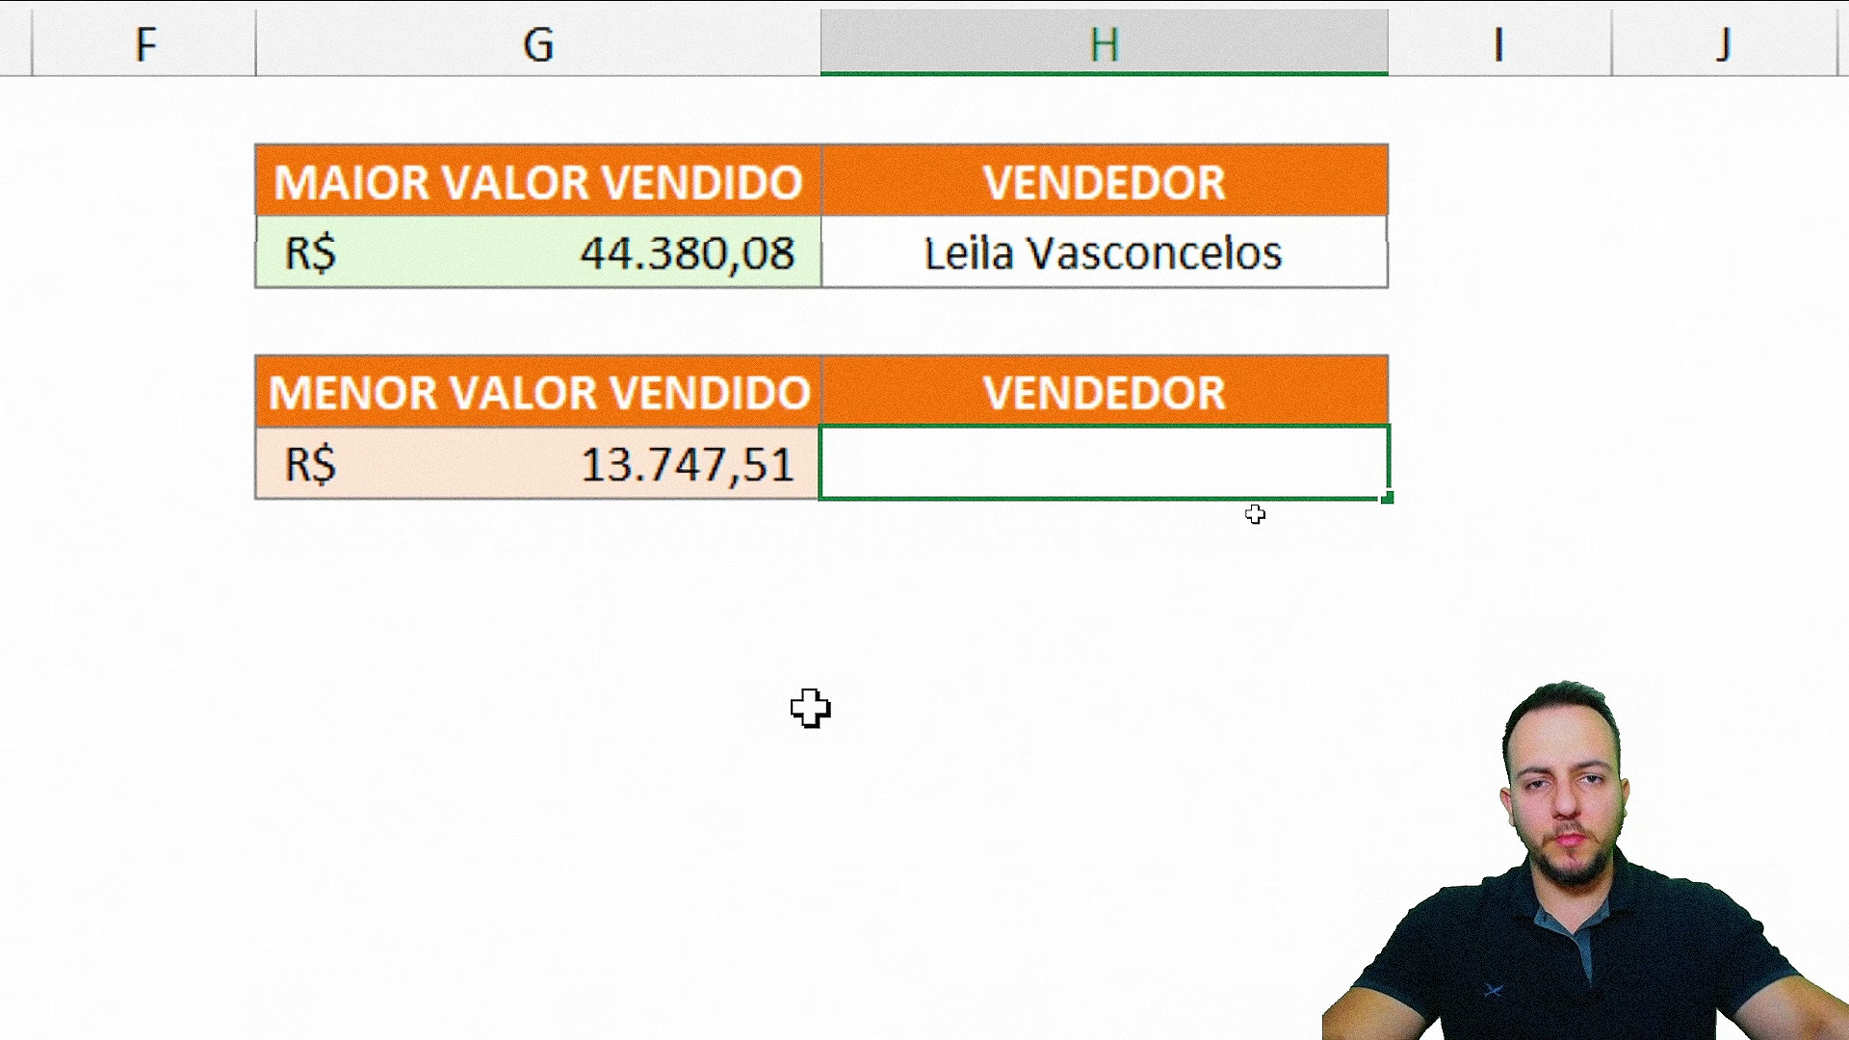
{"action": "type", "text": "=PROCV"}
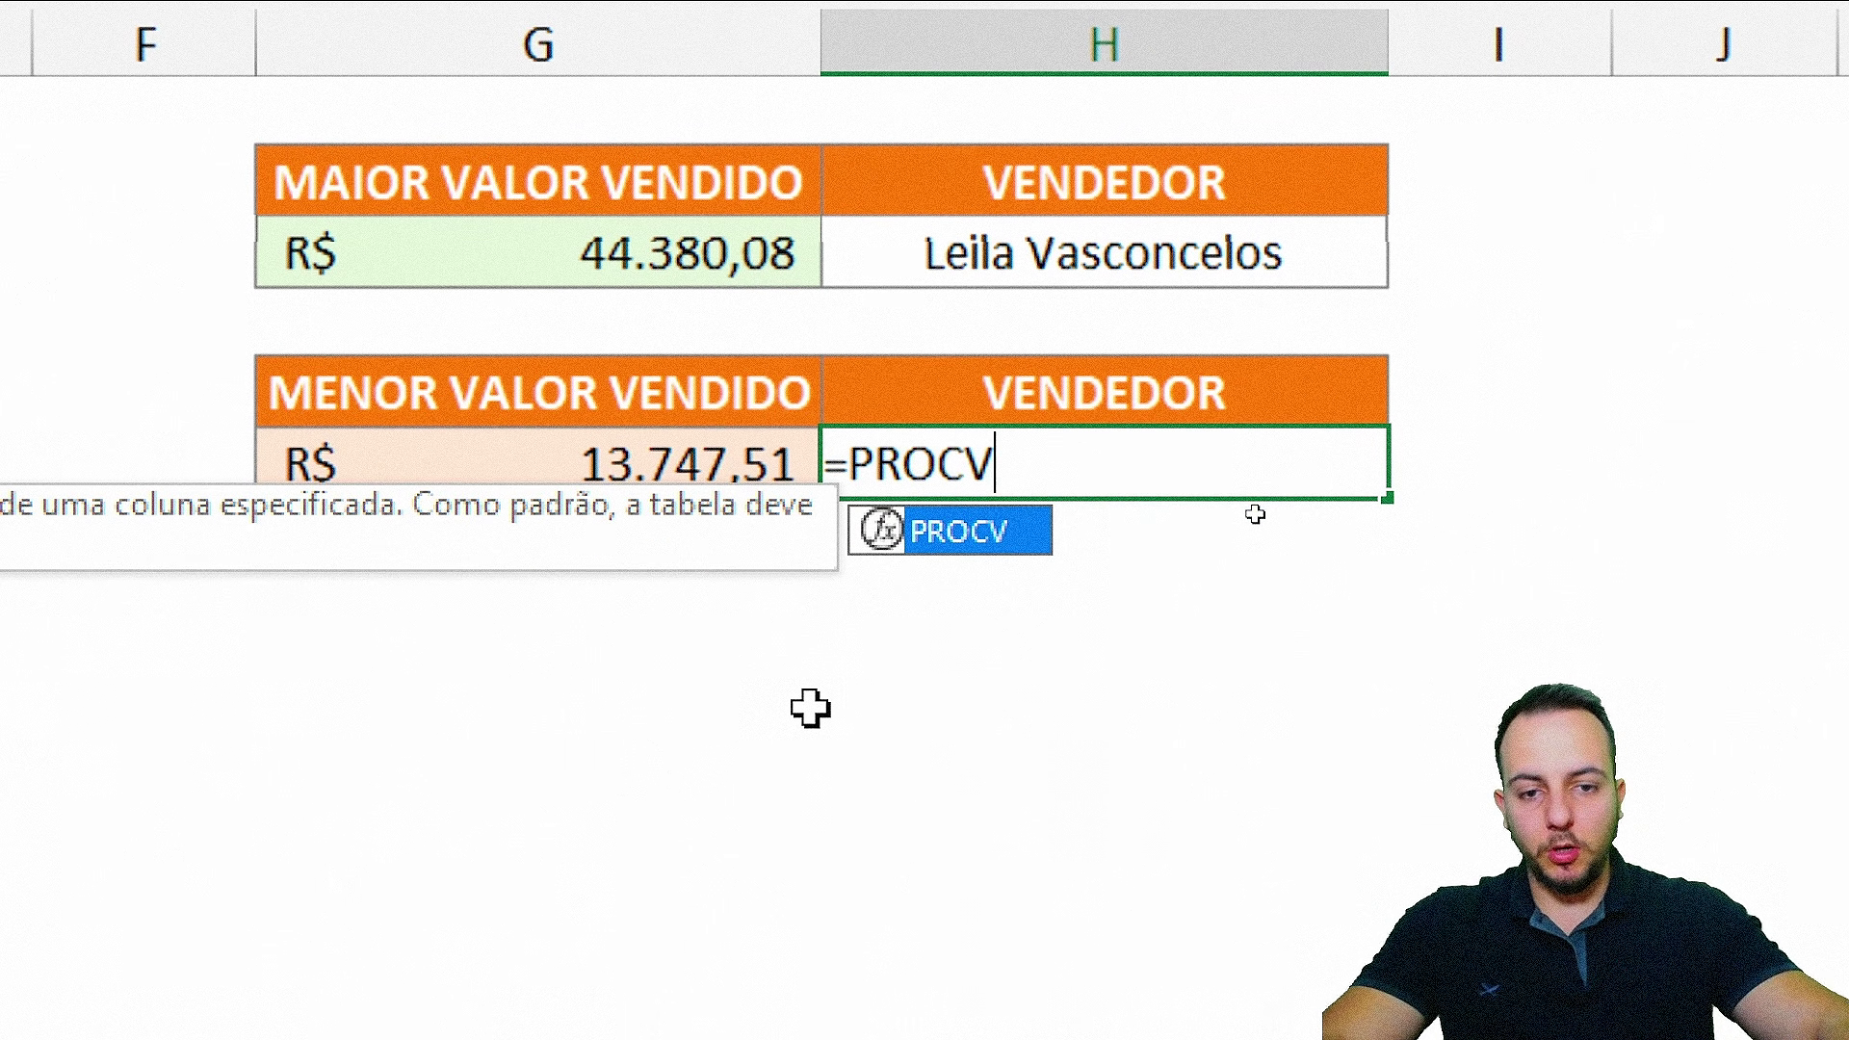
{"action": "double_click", "coordinate": [1004, 525]}
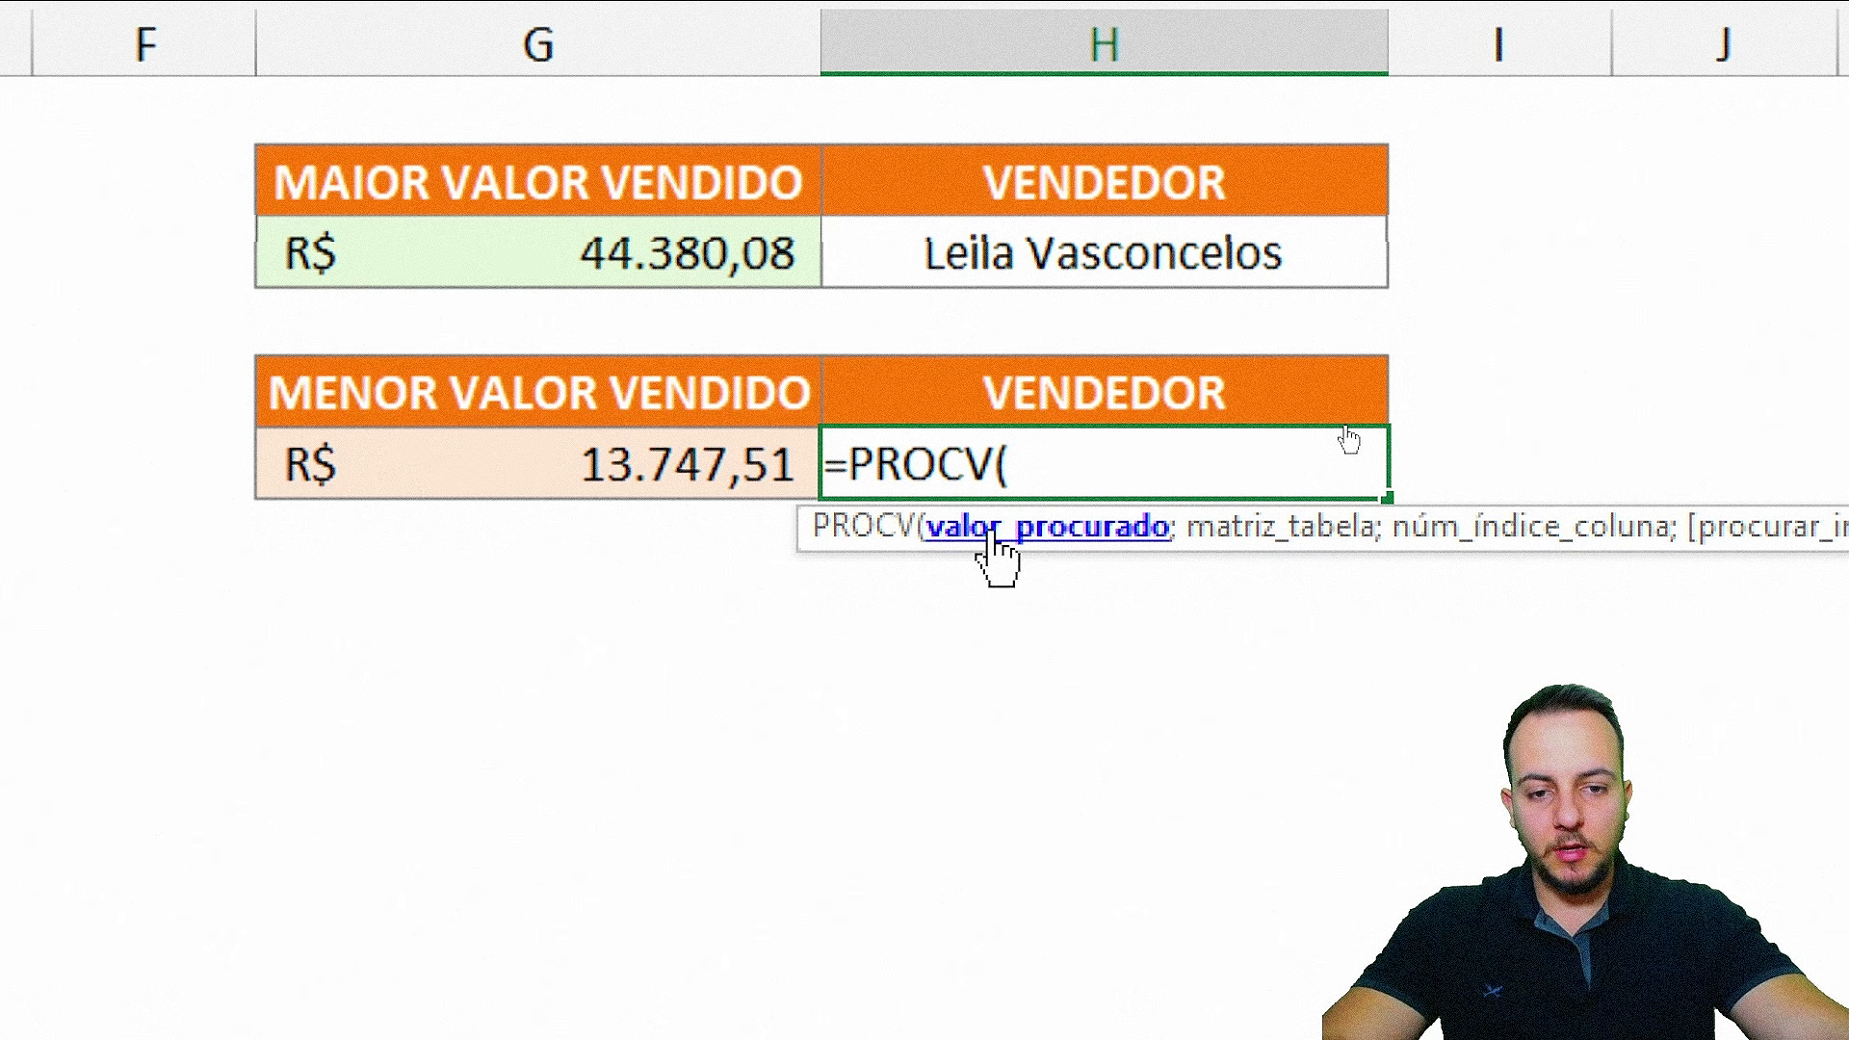
{"action": "left_click", "coordinate": [702, 464]}
{"action": "type", "text": ";"}
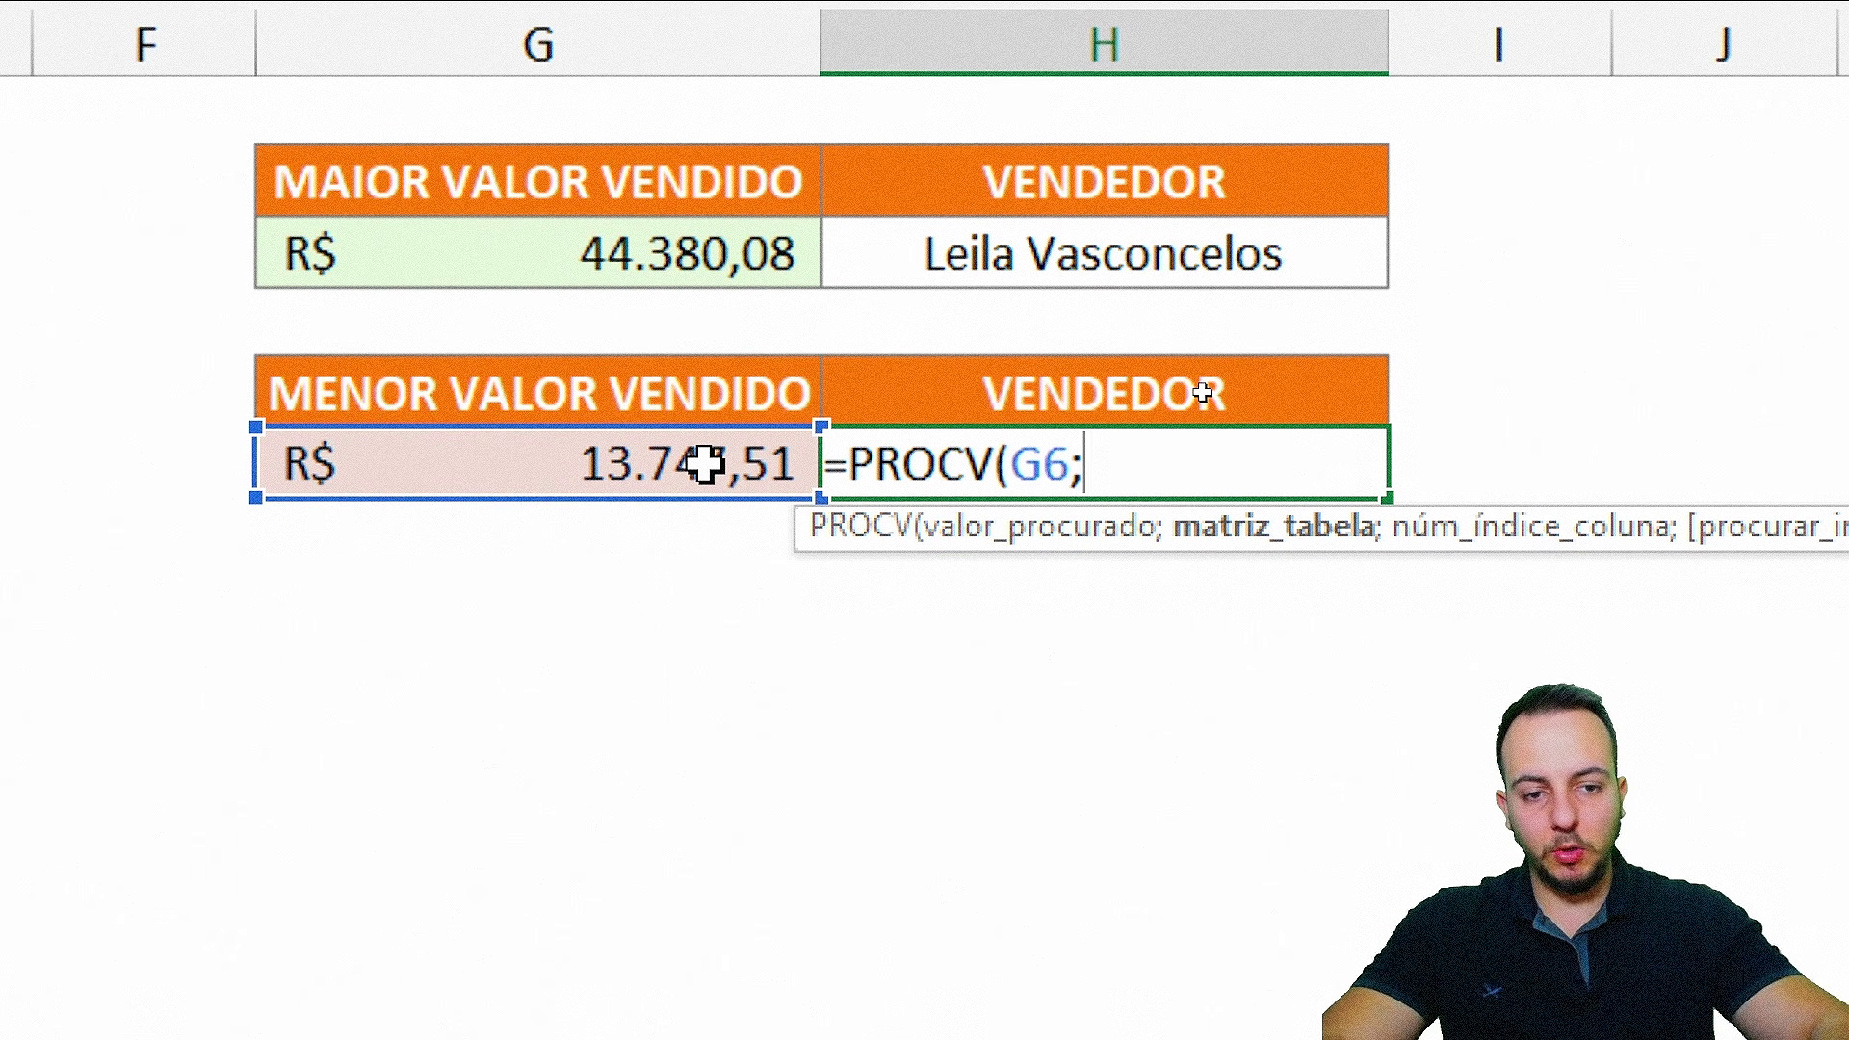
- Complete the PROCV formula in H6 with table range C2:D18, column index 2 and FALSO for an exact match
{"action": "scroll", "coordinate": [193, 462], "scroll_direction": "left", "scroll_amount": 4}
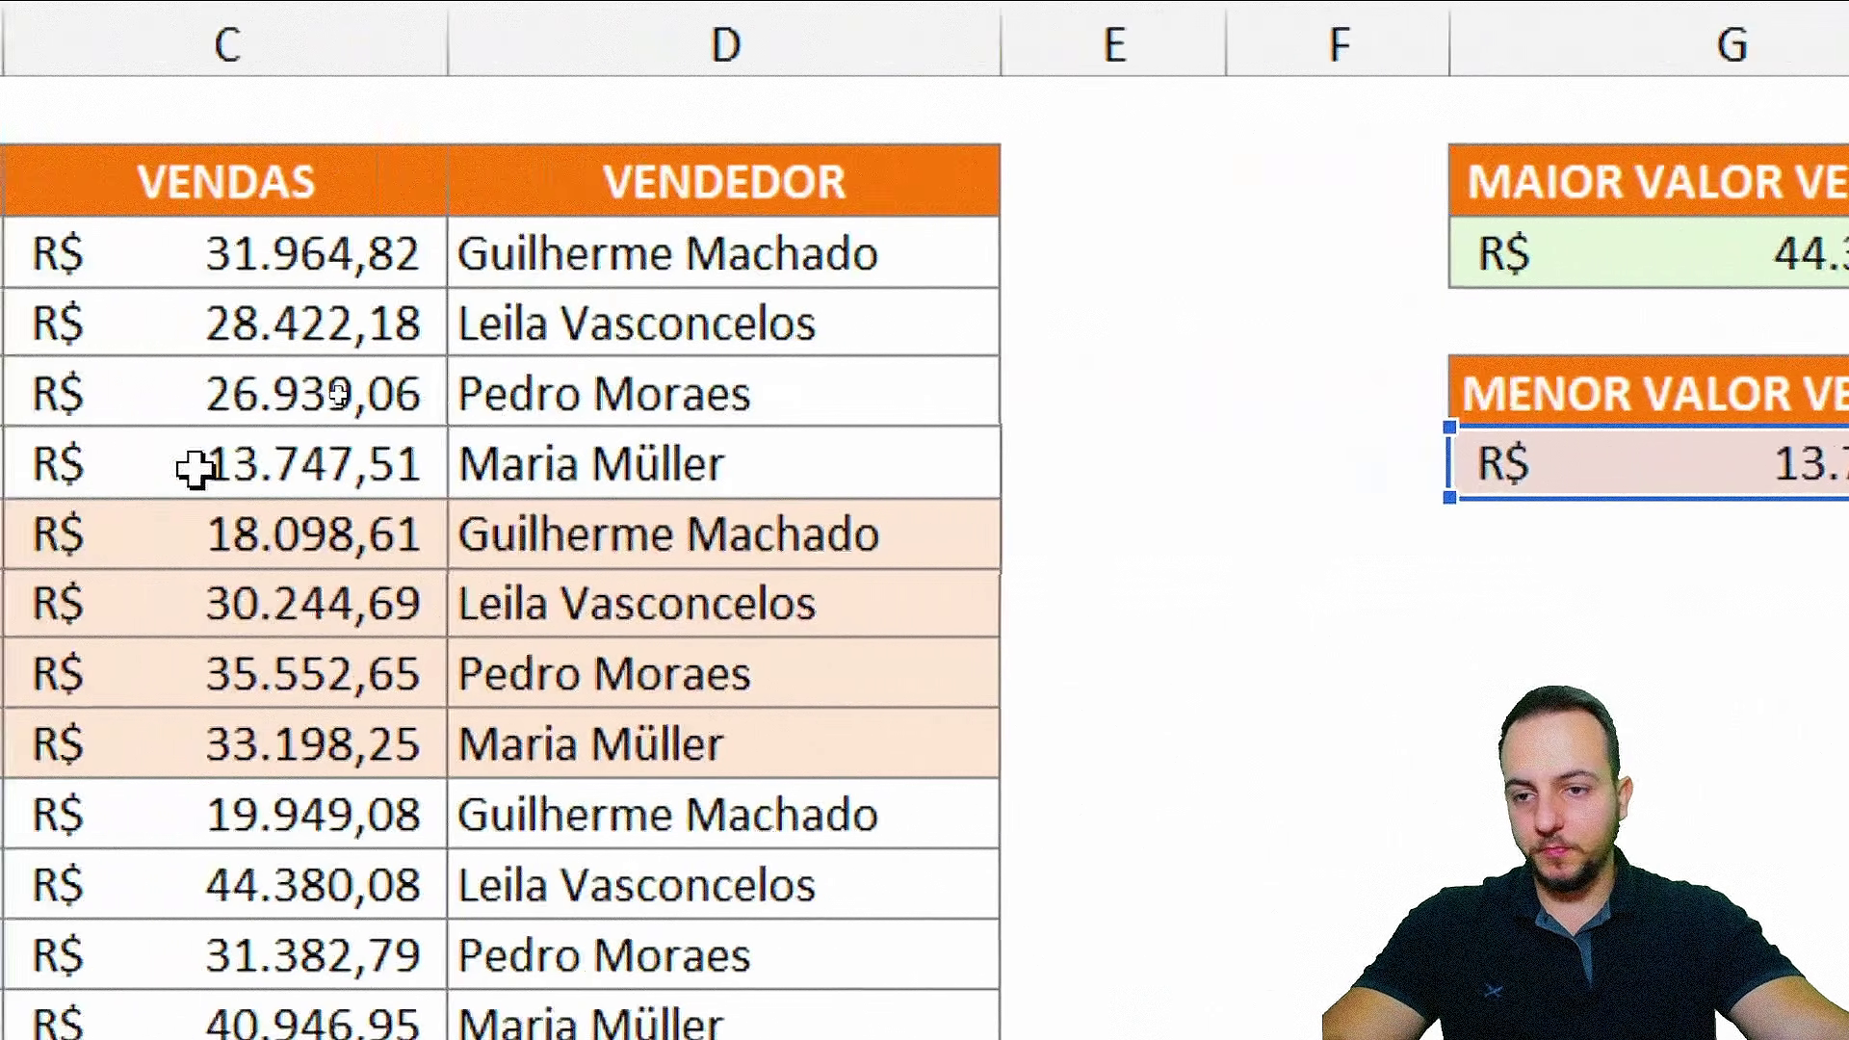
{"action": "left_click_drag", "start_coordinate": [426, 203], "coordinate": [631, 869]}
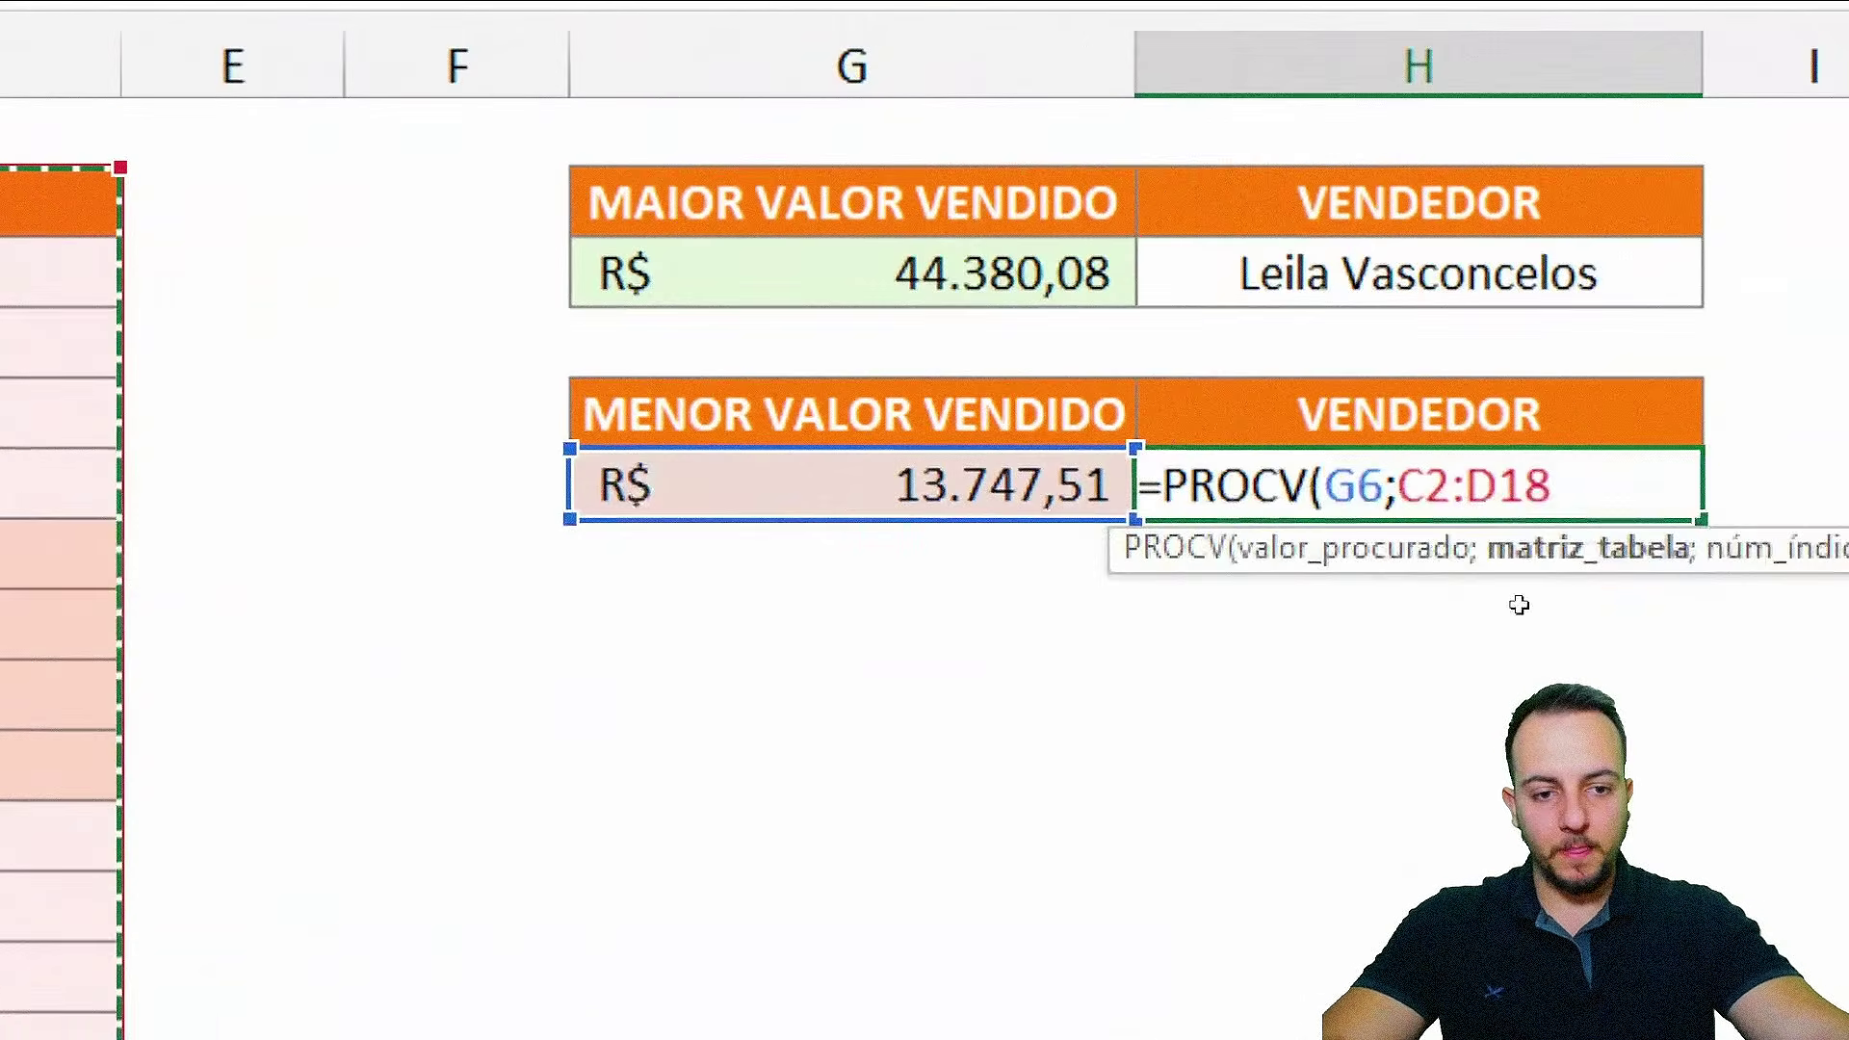
{"action": "type", "text": ";"}
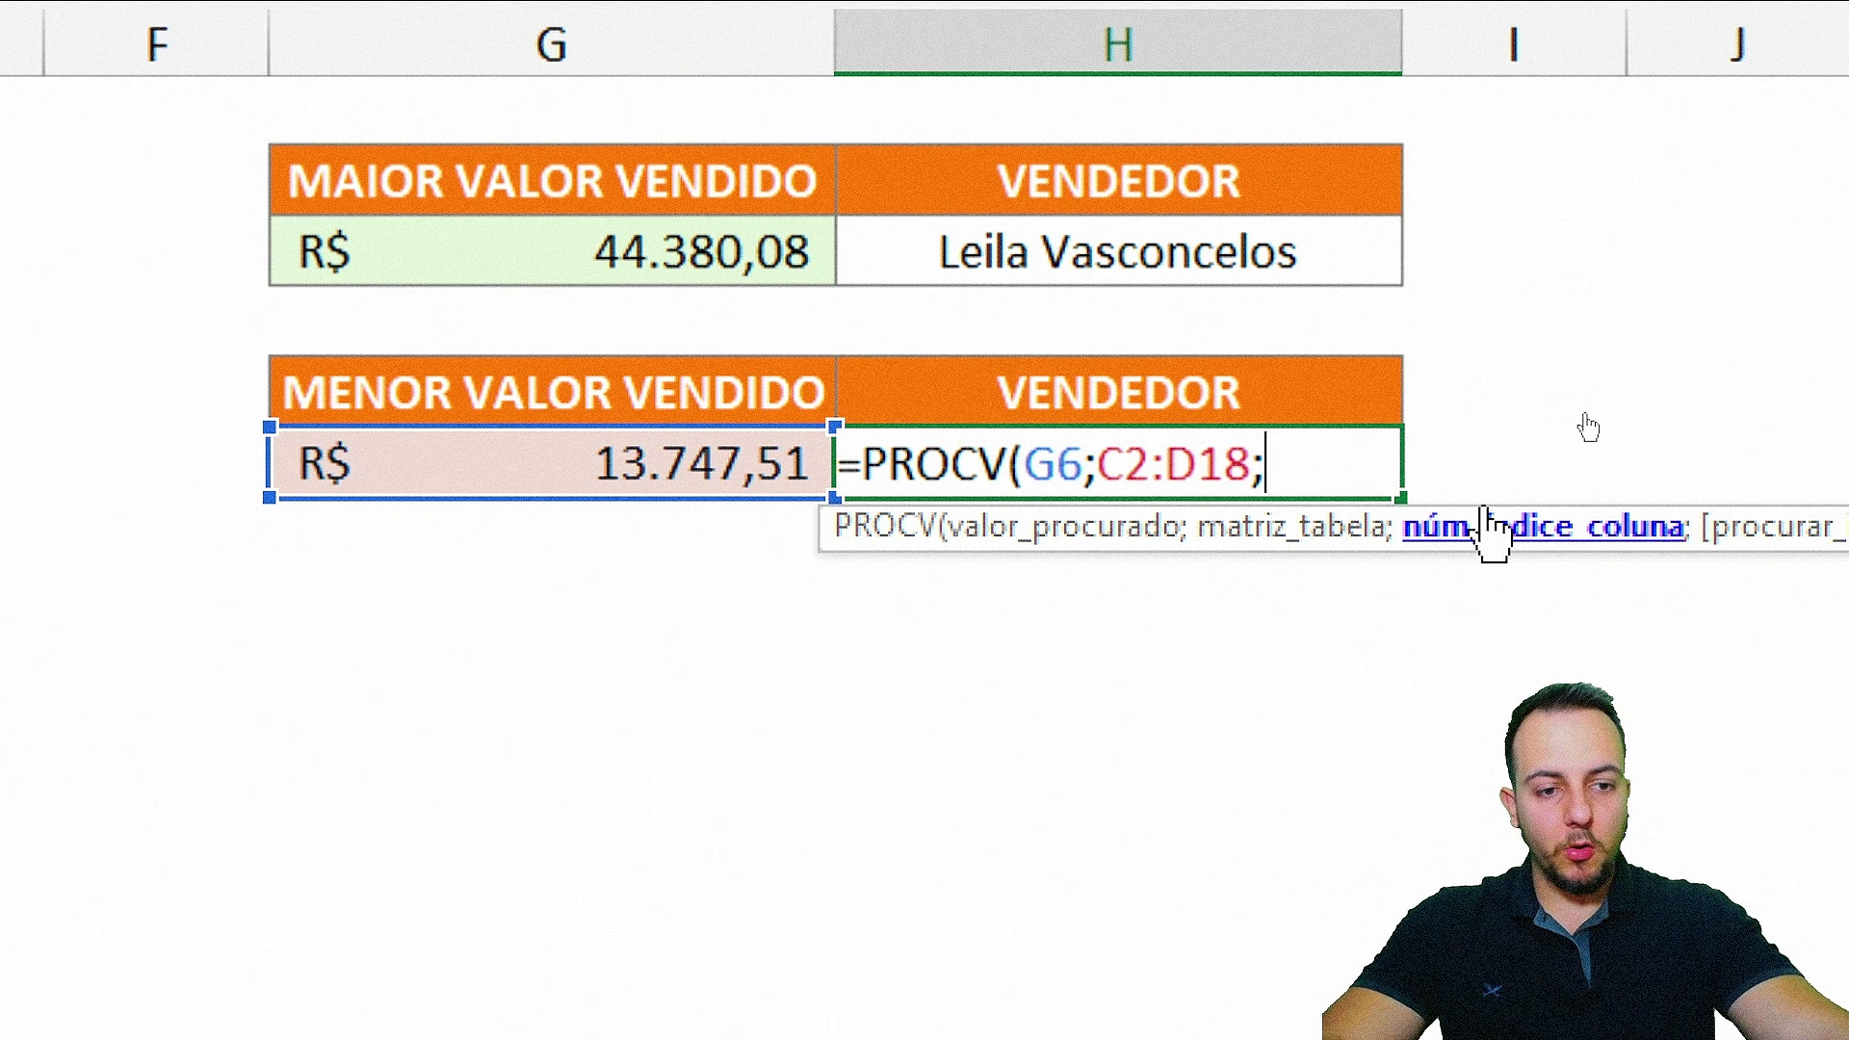
{"action": "type", "text": "2"}
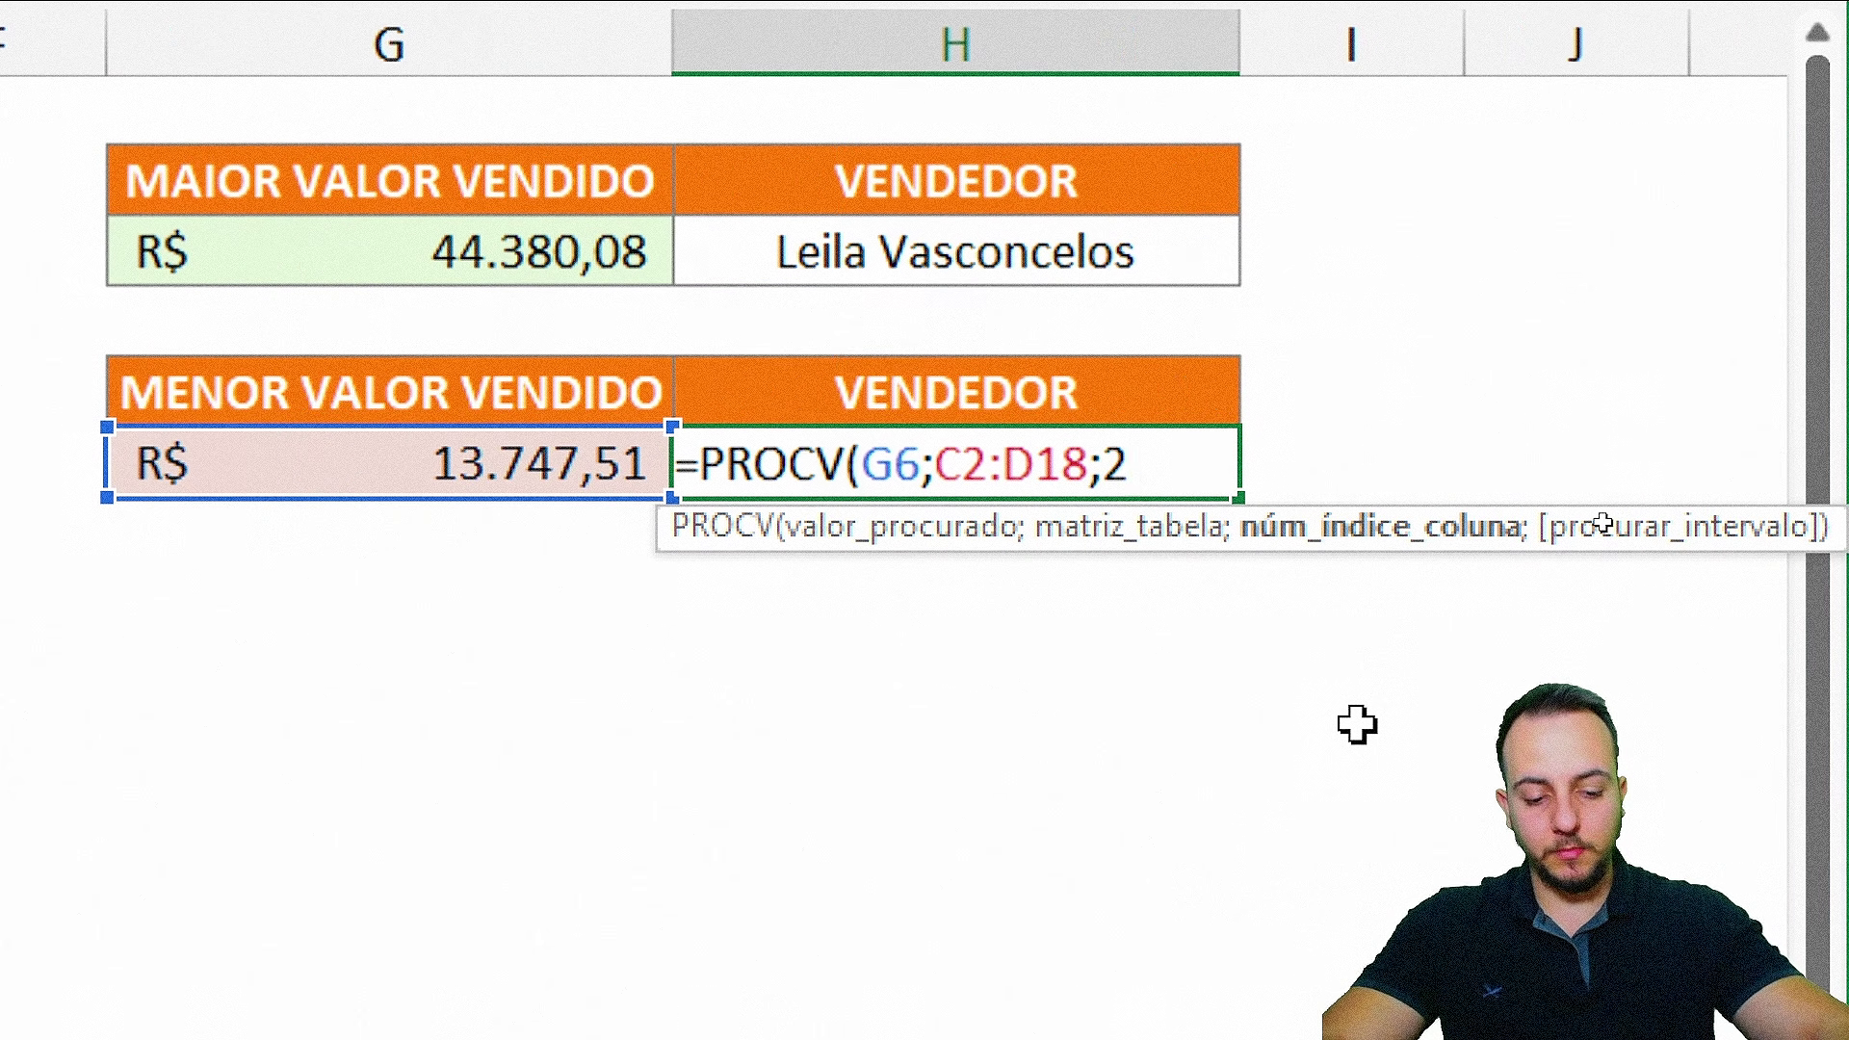
{"action": "type", "text": ";"}
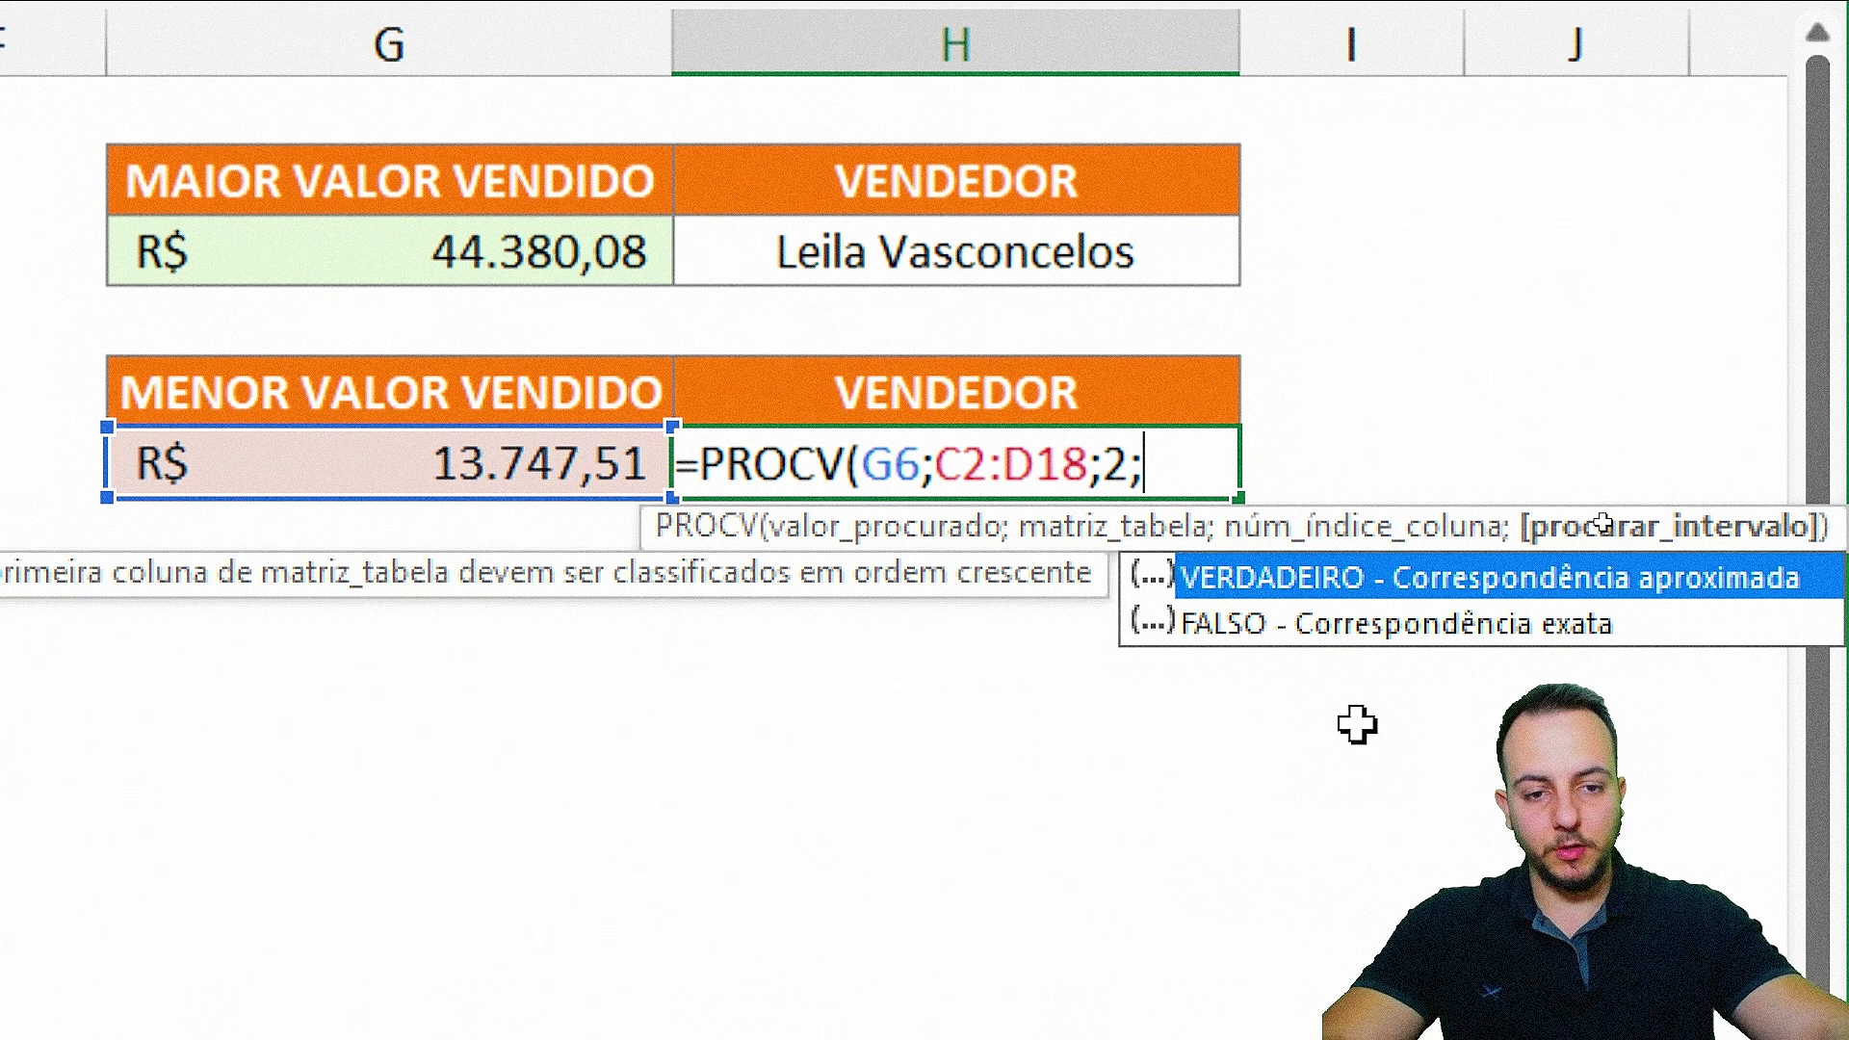
{"action": "double_click", "coordinate": [1303, 630]}
{"action": "type", "text": ")"}
{"action": "key", "text": "Return"}
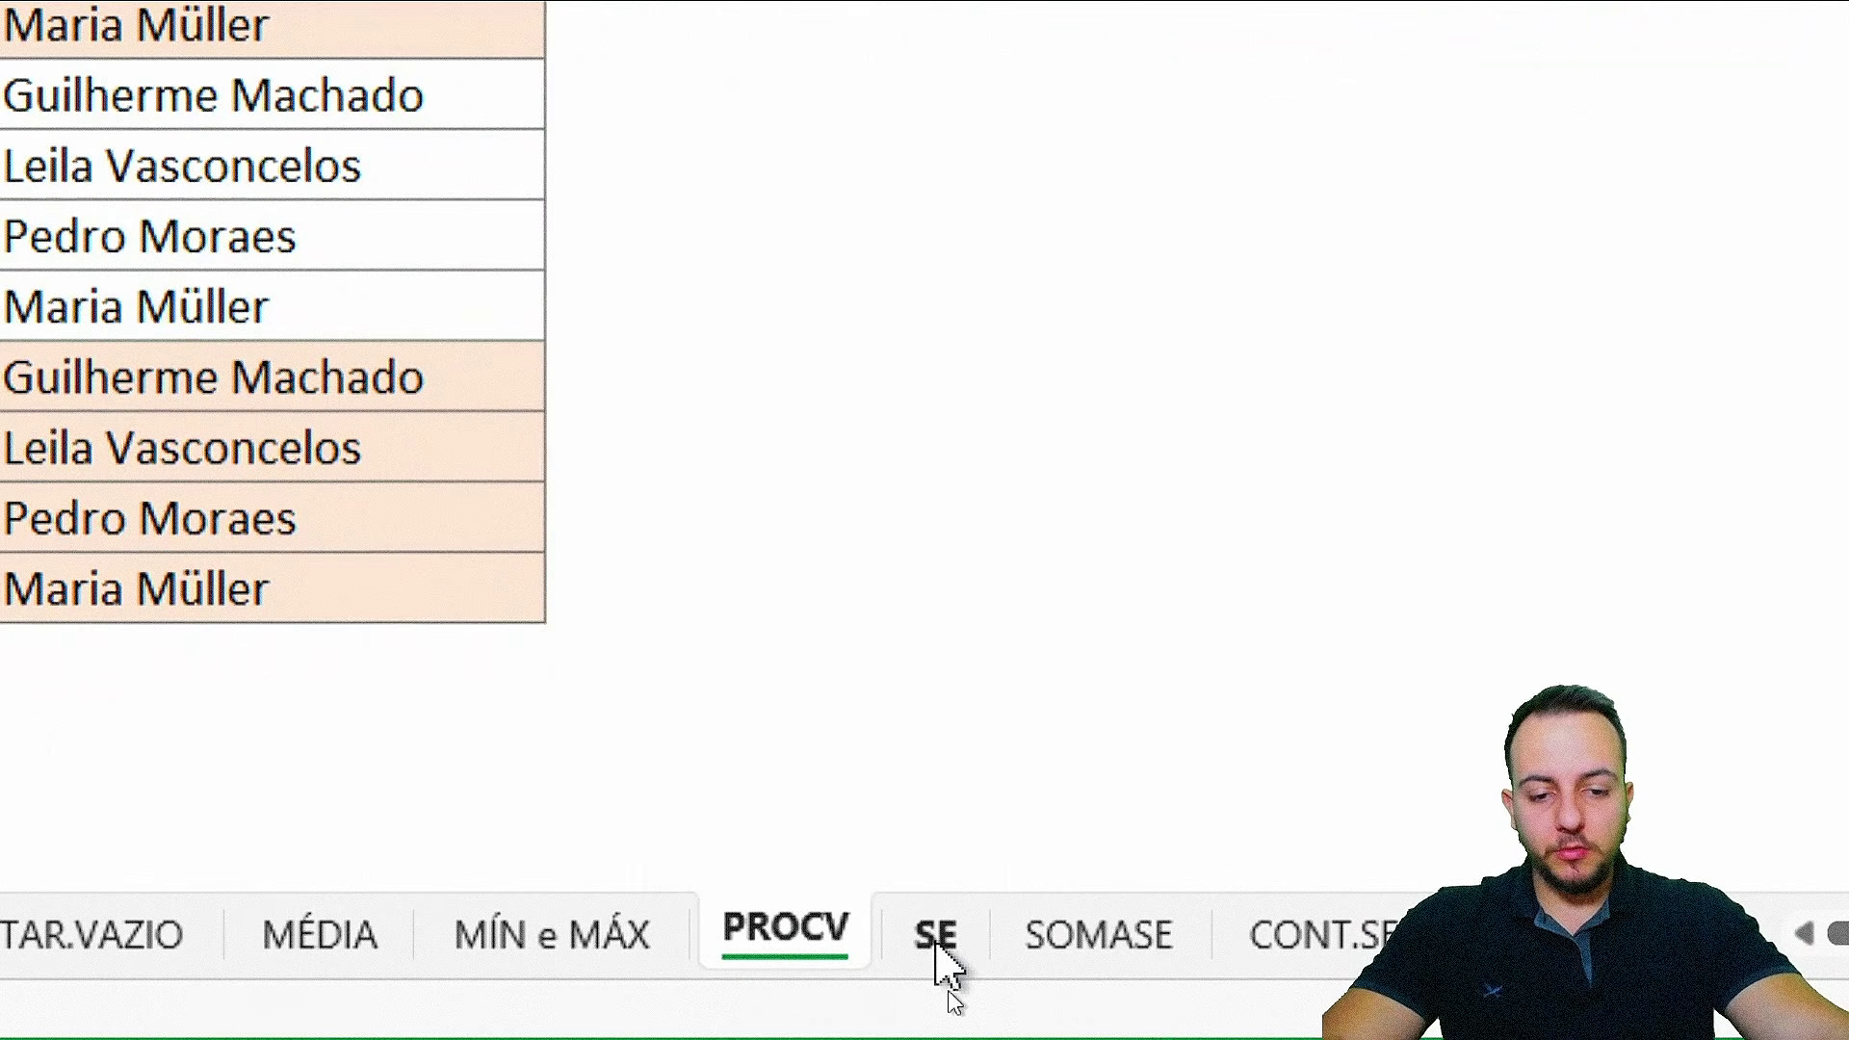
- Switch to the SE sheet and clear the value in G3 under STATUS
{"action": "left_click", "coordinate": [947, 988]}
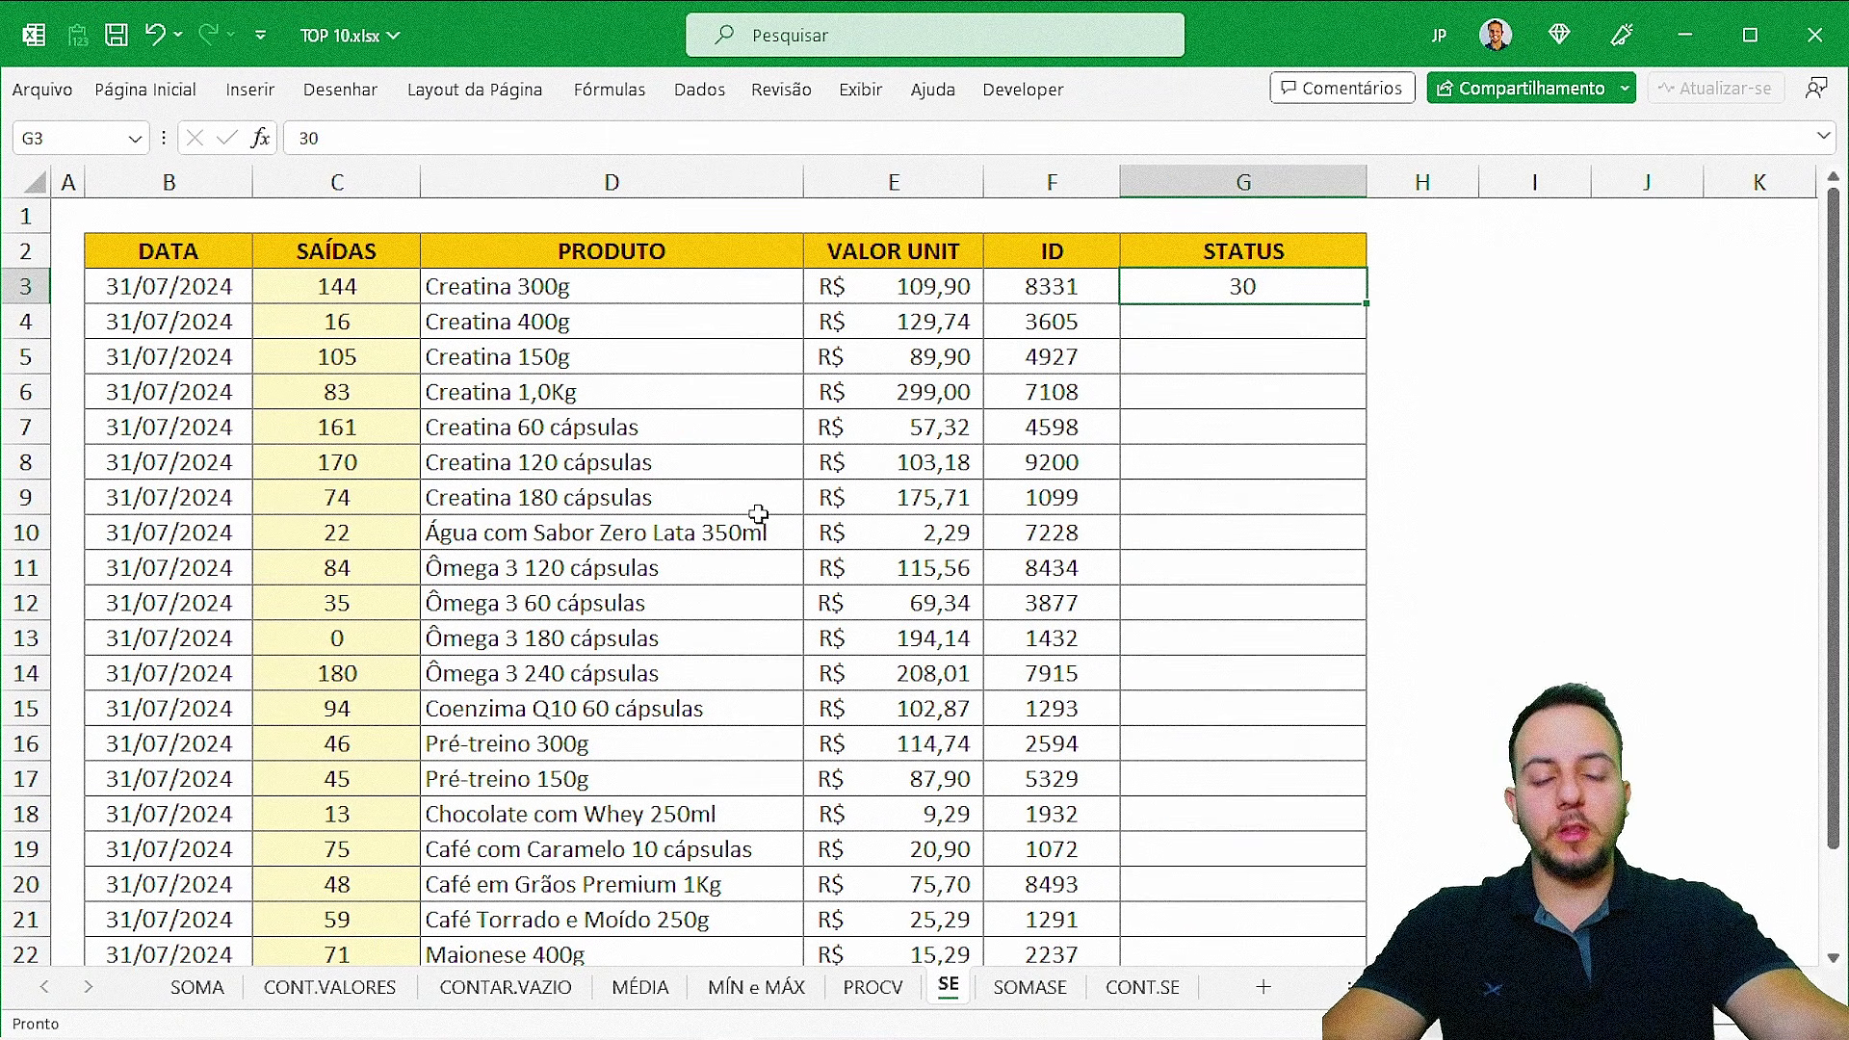
{"action": "key", "text": "Delete"}
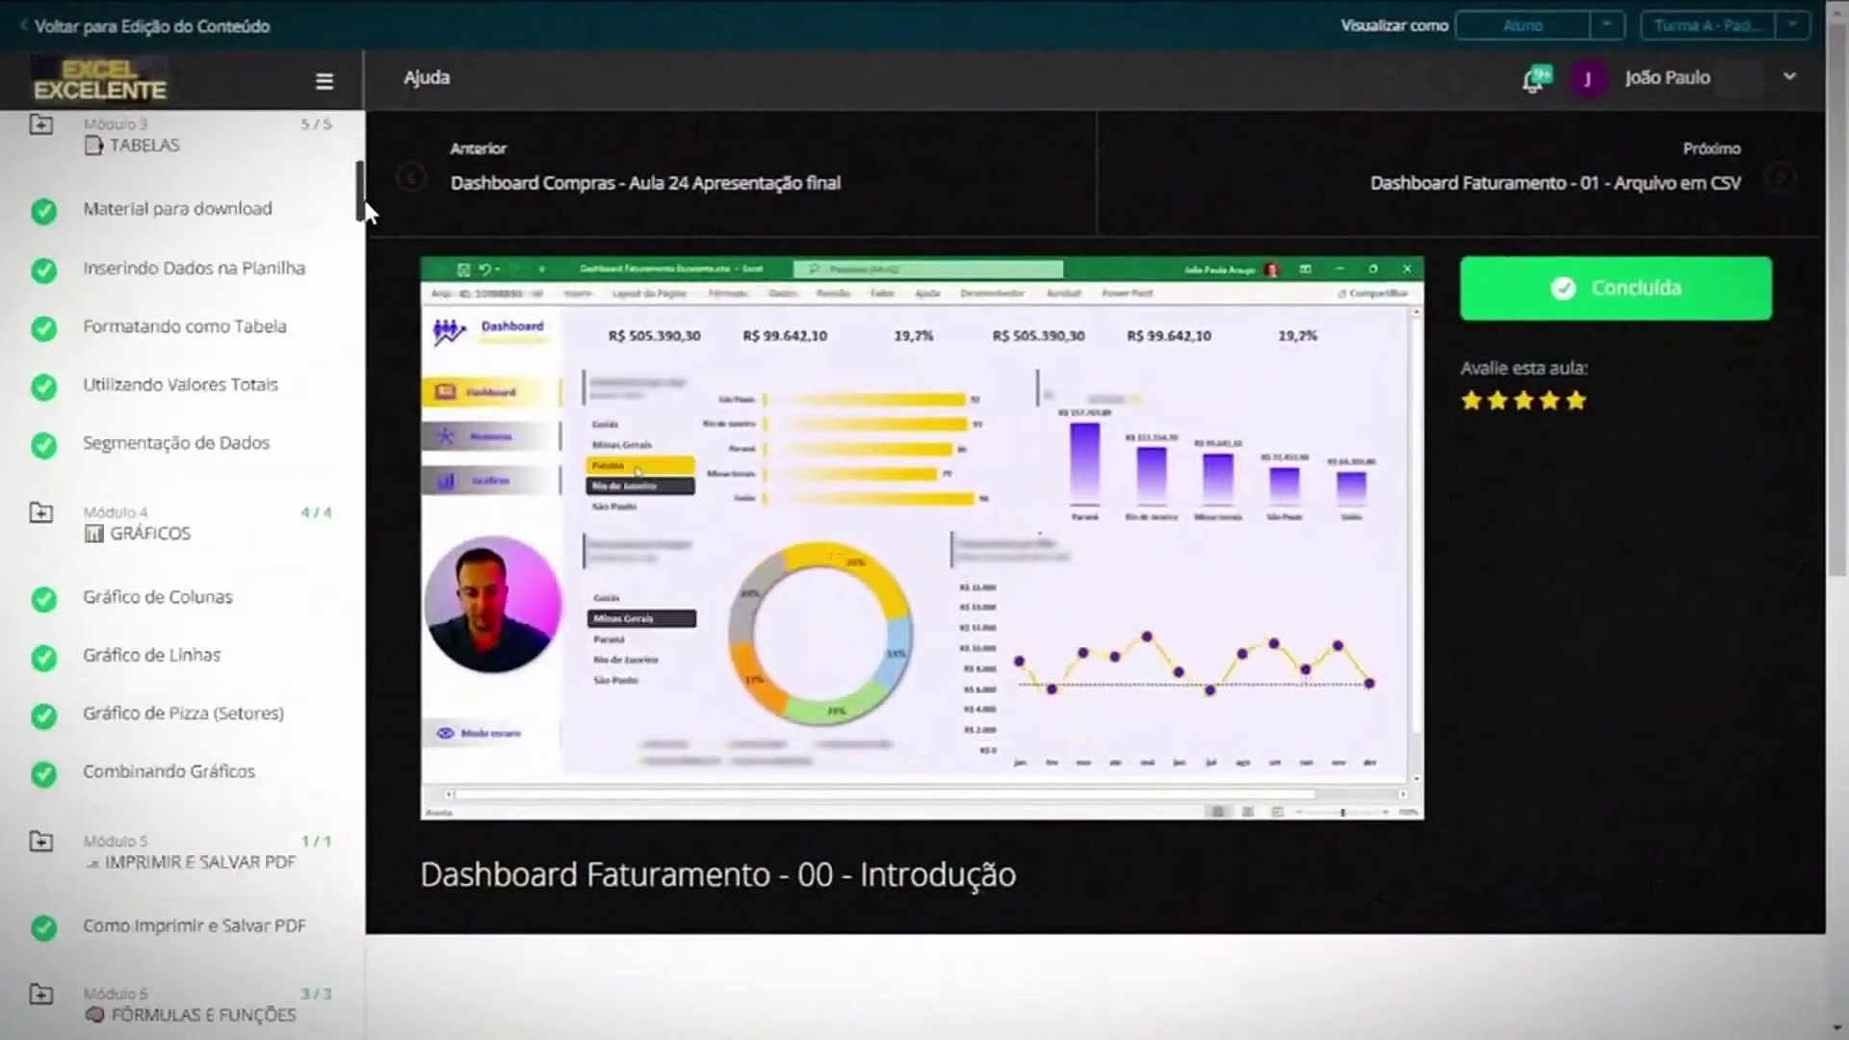
{"action": "left_click_drag", "start_coordinate": [364, 206], "coordinate": [359, 587]}
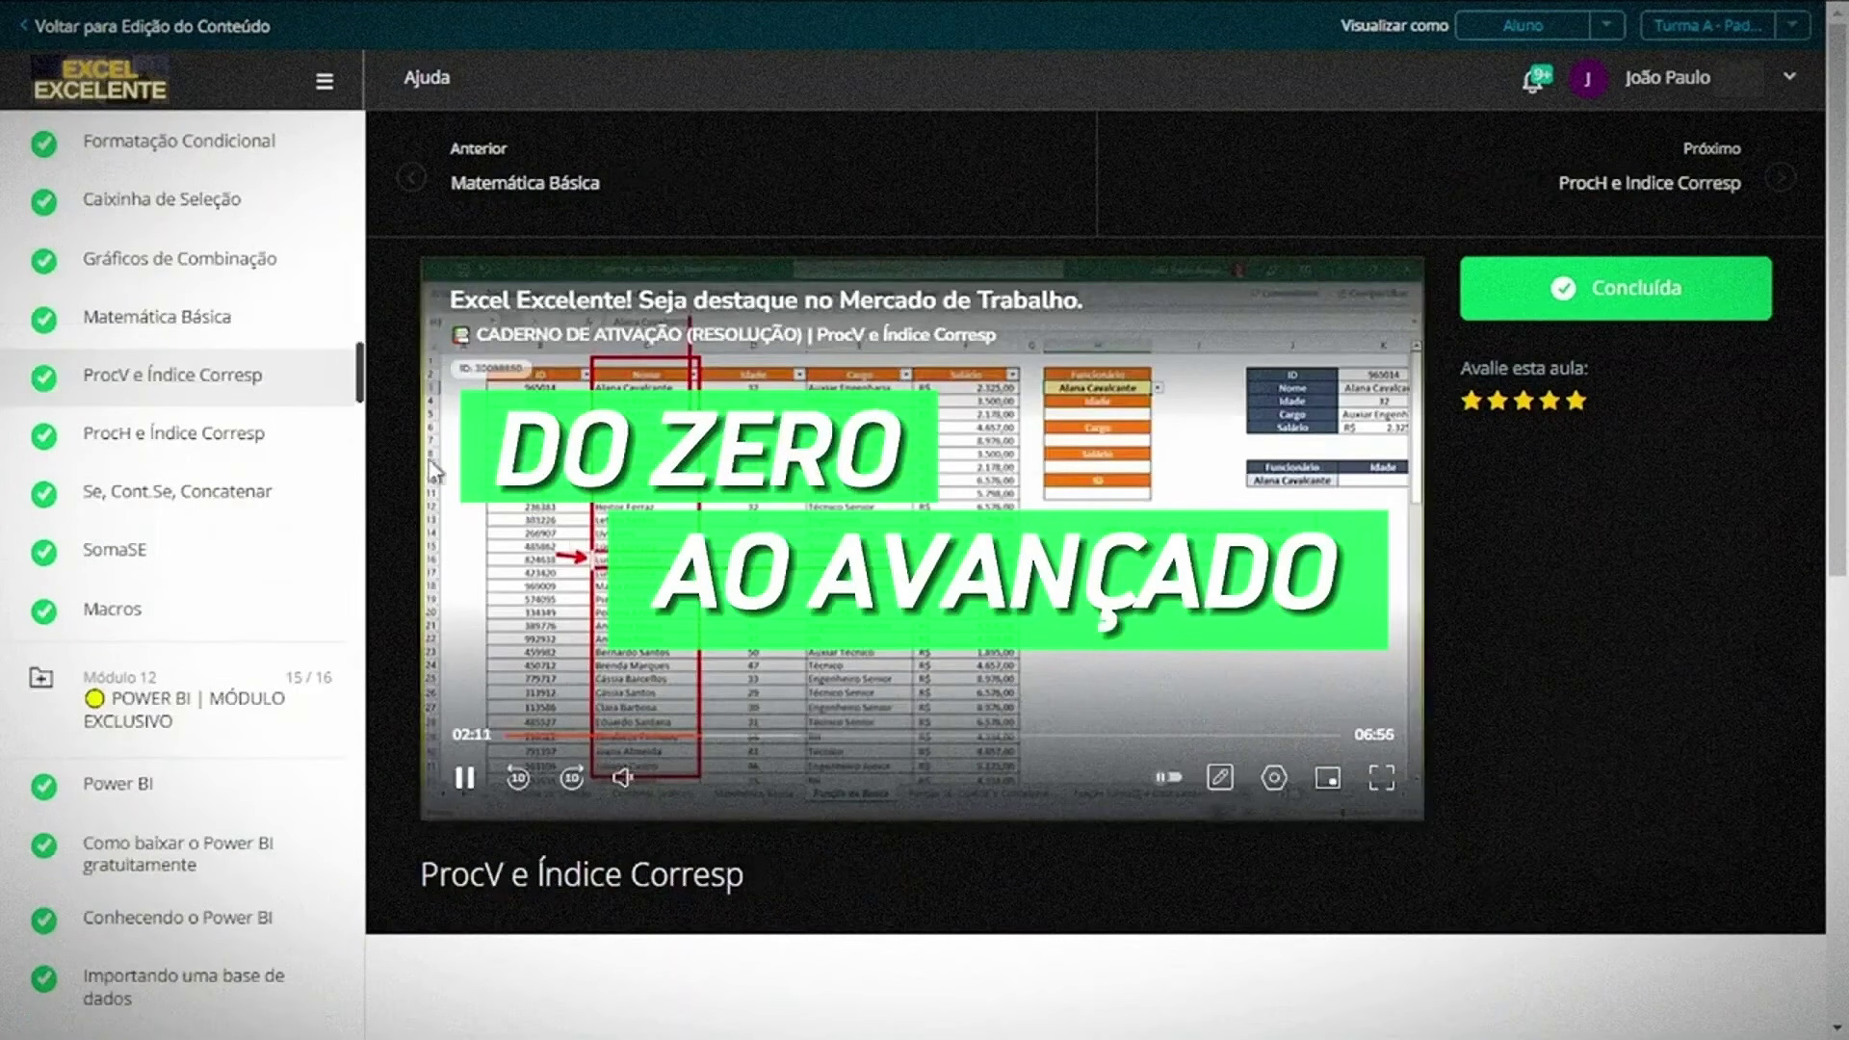
{"action": "mouse_move", "coordinate": [363, 381]}
{"action": "left_mouse_down"}
{"action": "mouse_move", "coordinate": [353, 448]}
{"action": "mouse_move", "coordinate": [361, 415]}
{"action": "left_mouse_up"}
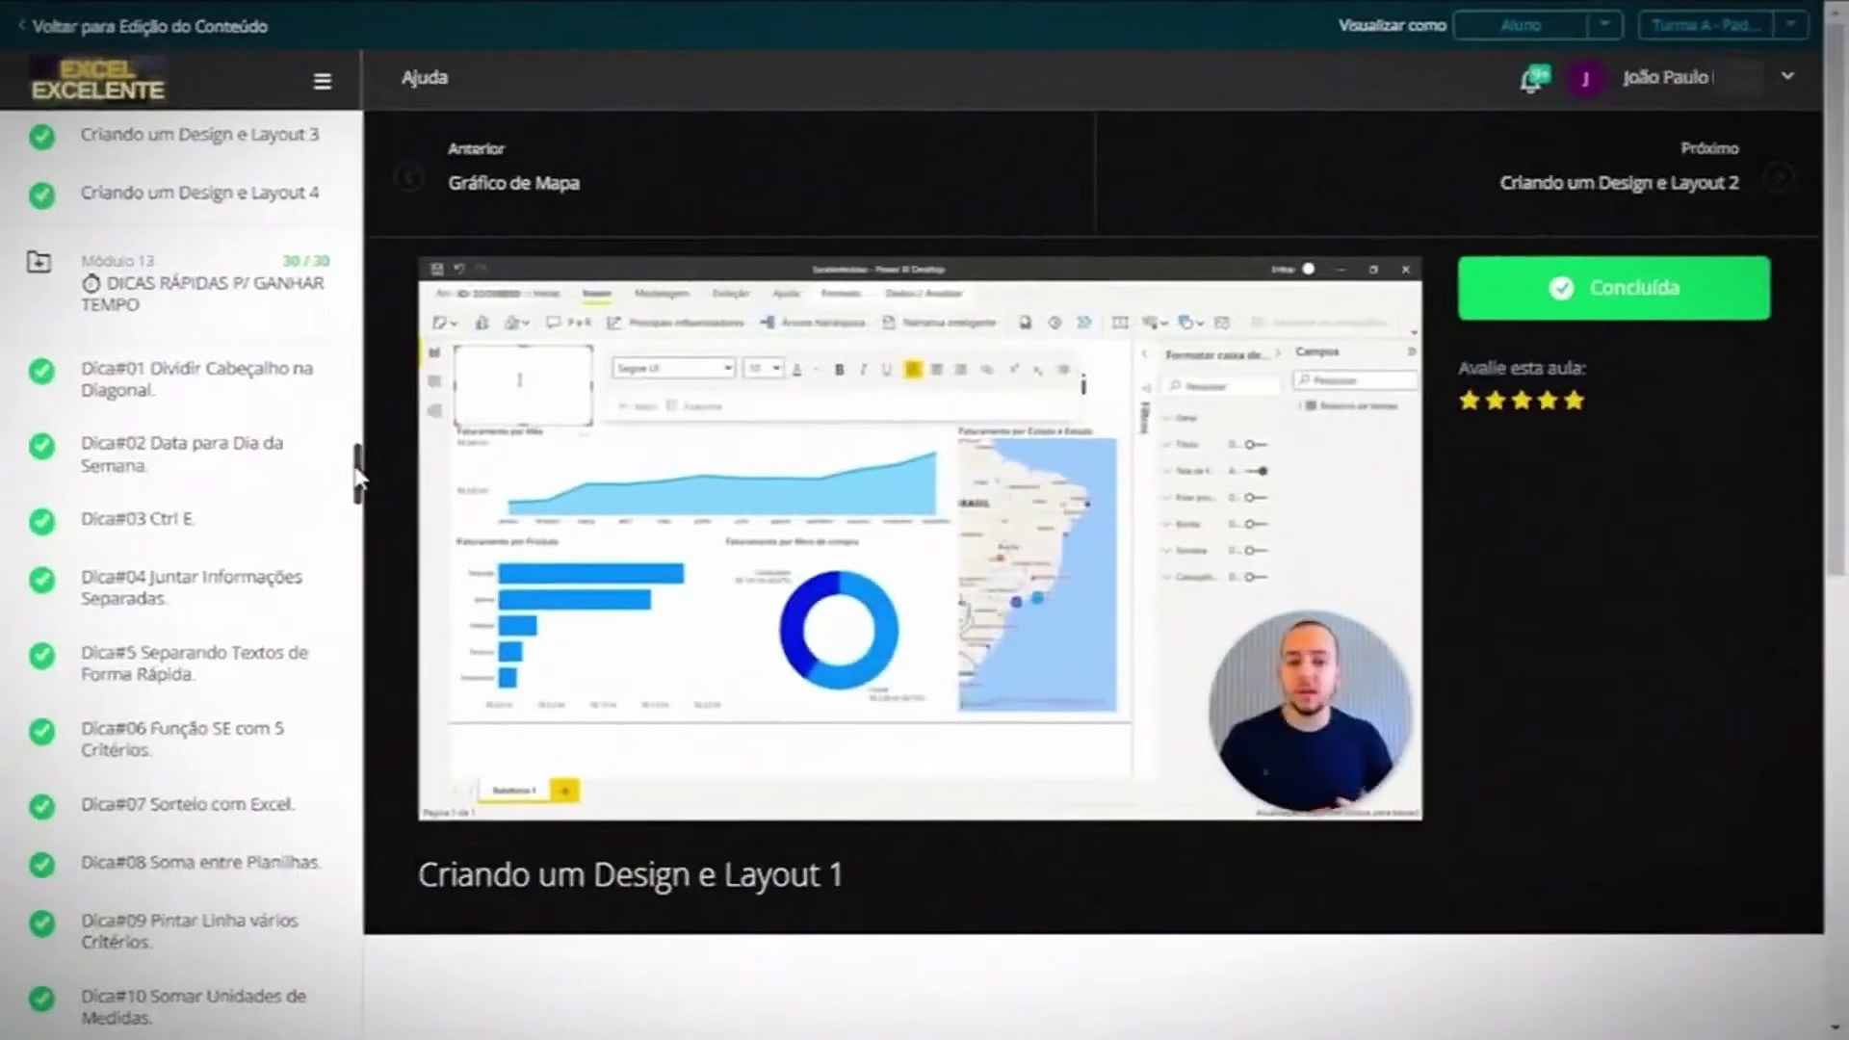
{"action": "left_click_drag", "start_coordinate": [357, 472], "coordinate": [370, 710]}
{"action": "left_click_drag", "start_coordinate": [368, 717], "coordinate": [357, 920]}
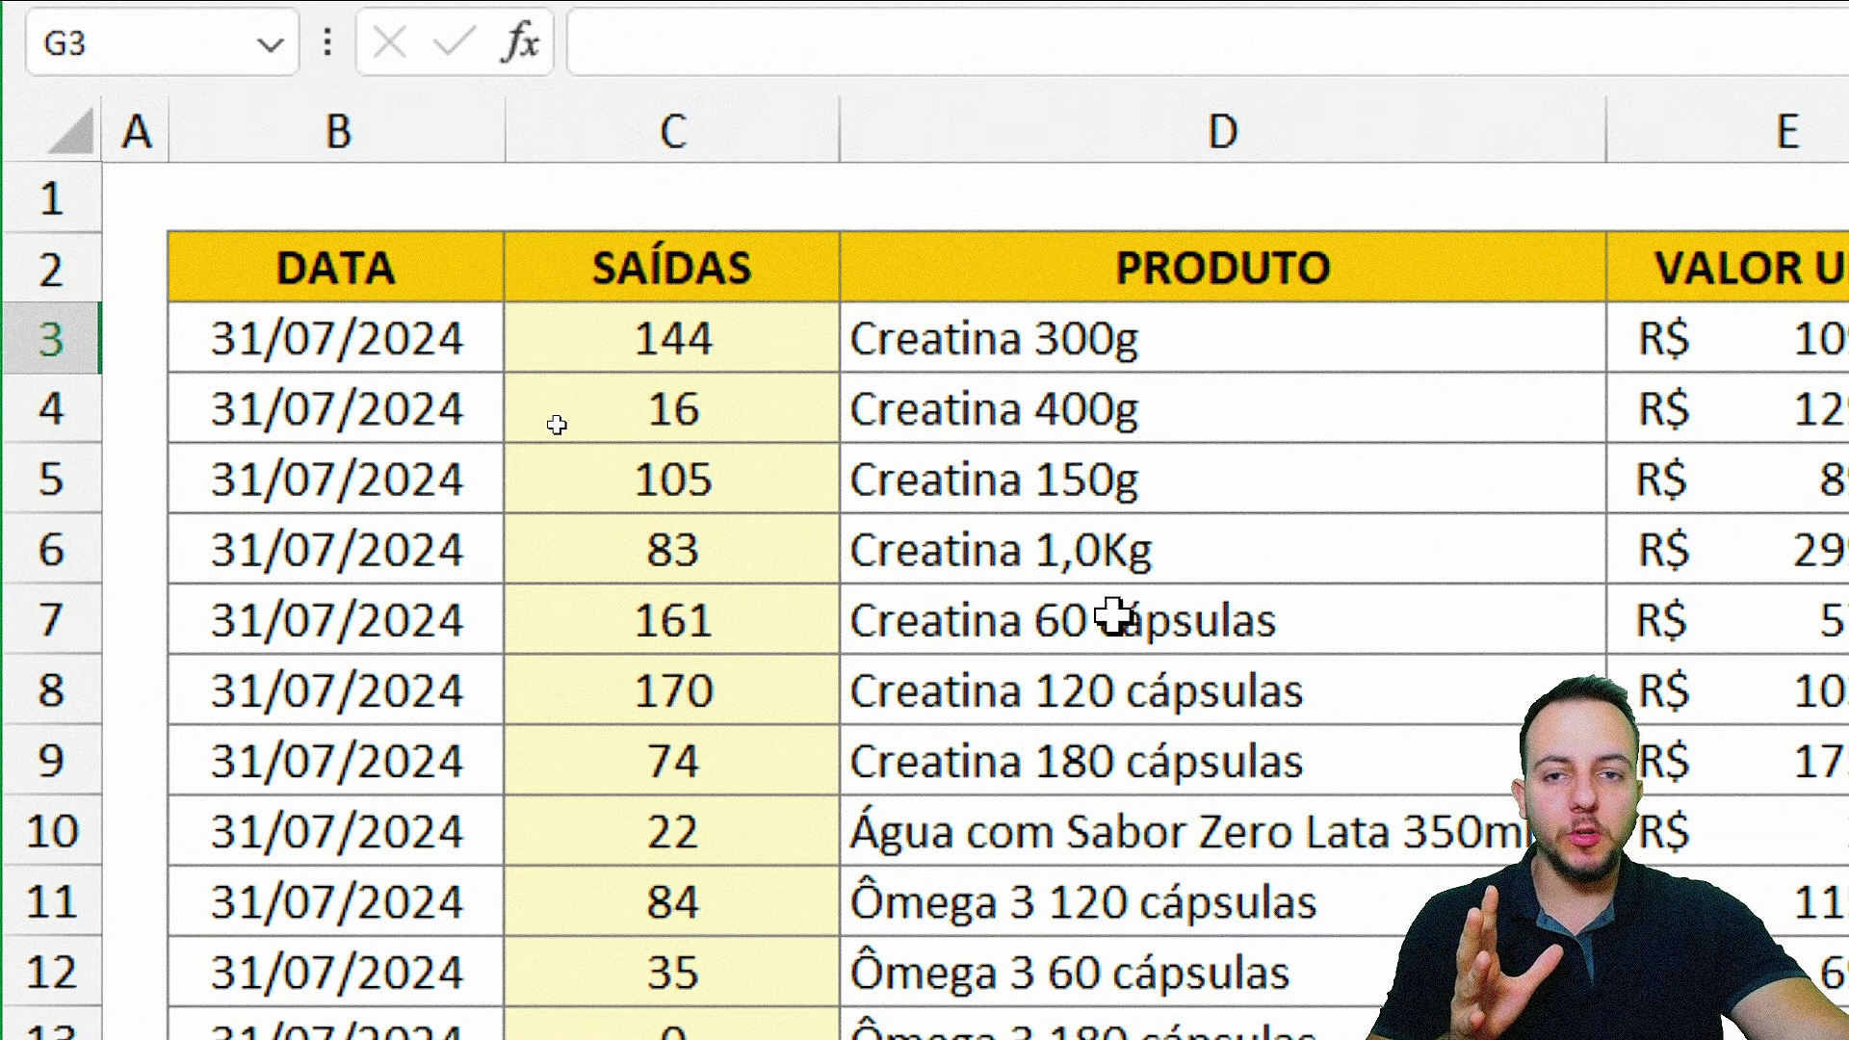
- Examine the product table's columns on the SE sheet, from DATA and SAÍDAS through to STATUS
{"action": "left_click", "coordinate": [347, 130]}
{"action": "left_click", "coordinate": [676, 133]}
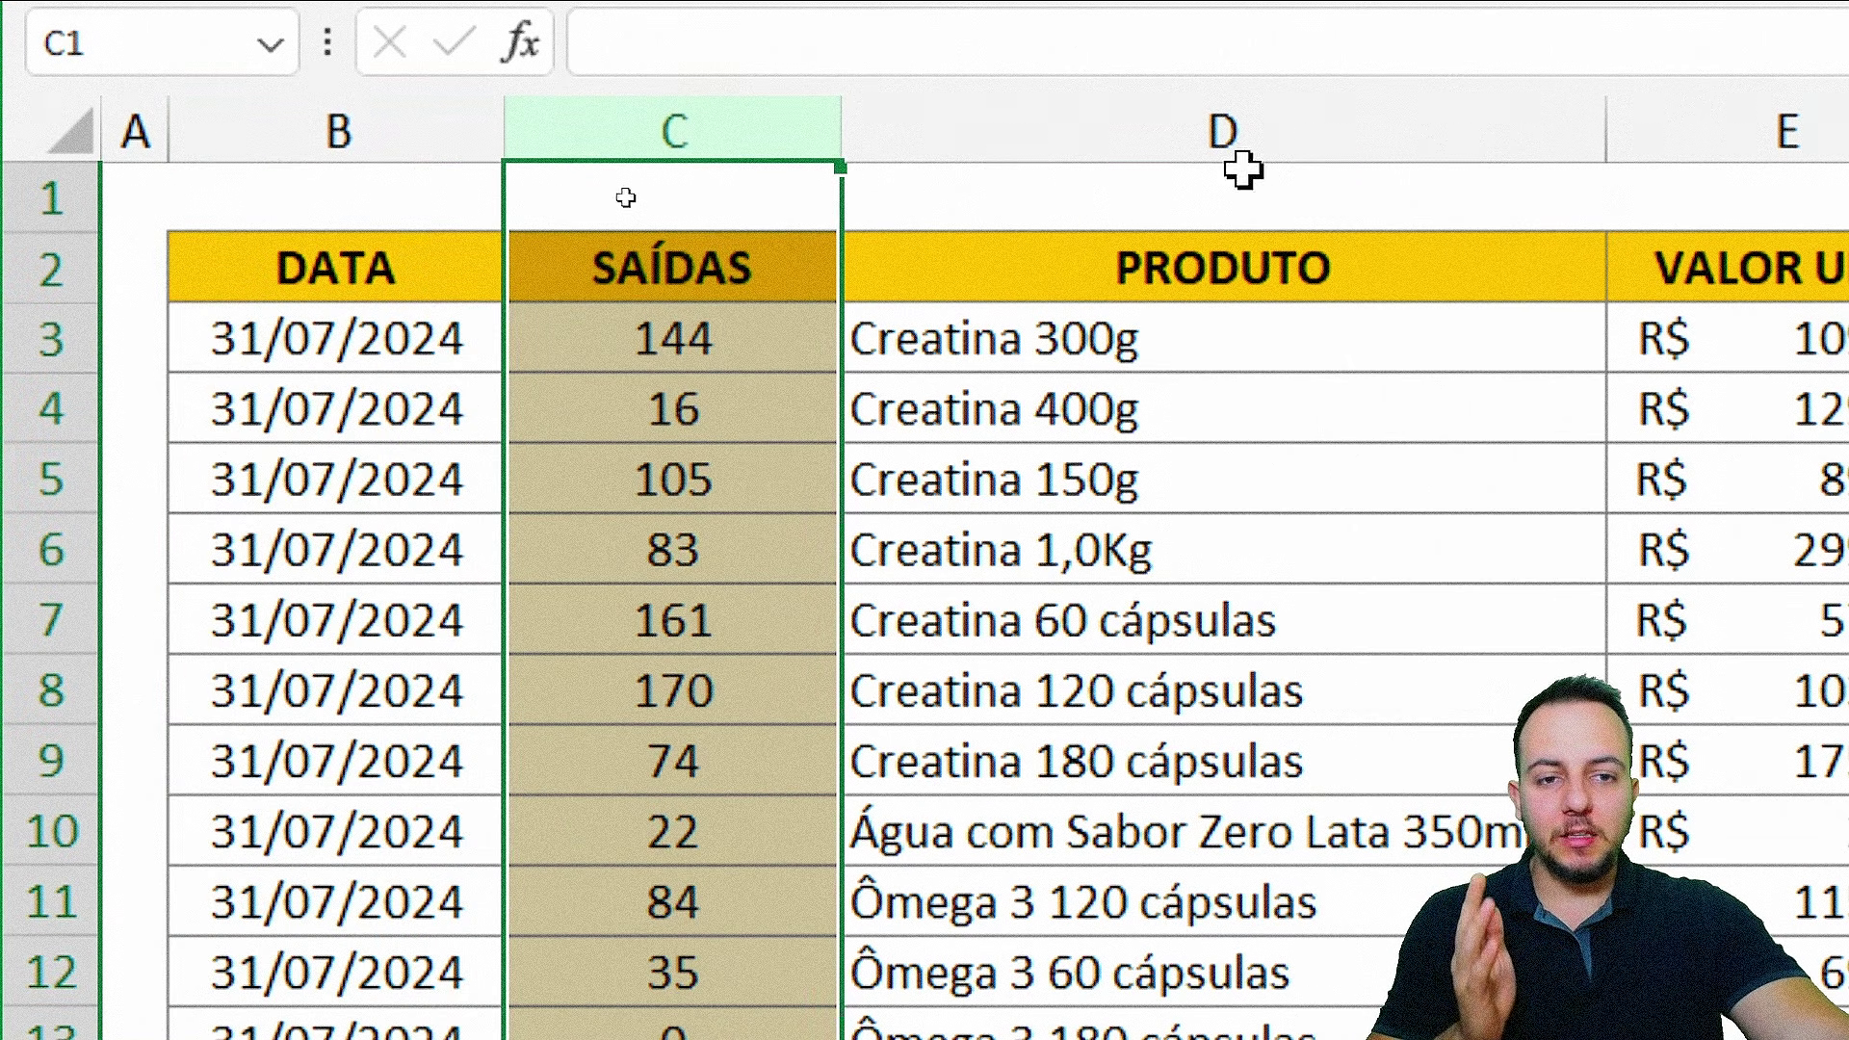
{"action": "left_click", "coordinate": [1239, 135]}
{"action": "left_click", "coordinate": [1810, 133]}
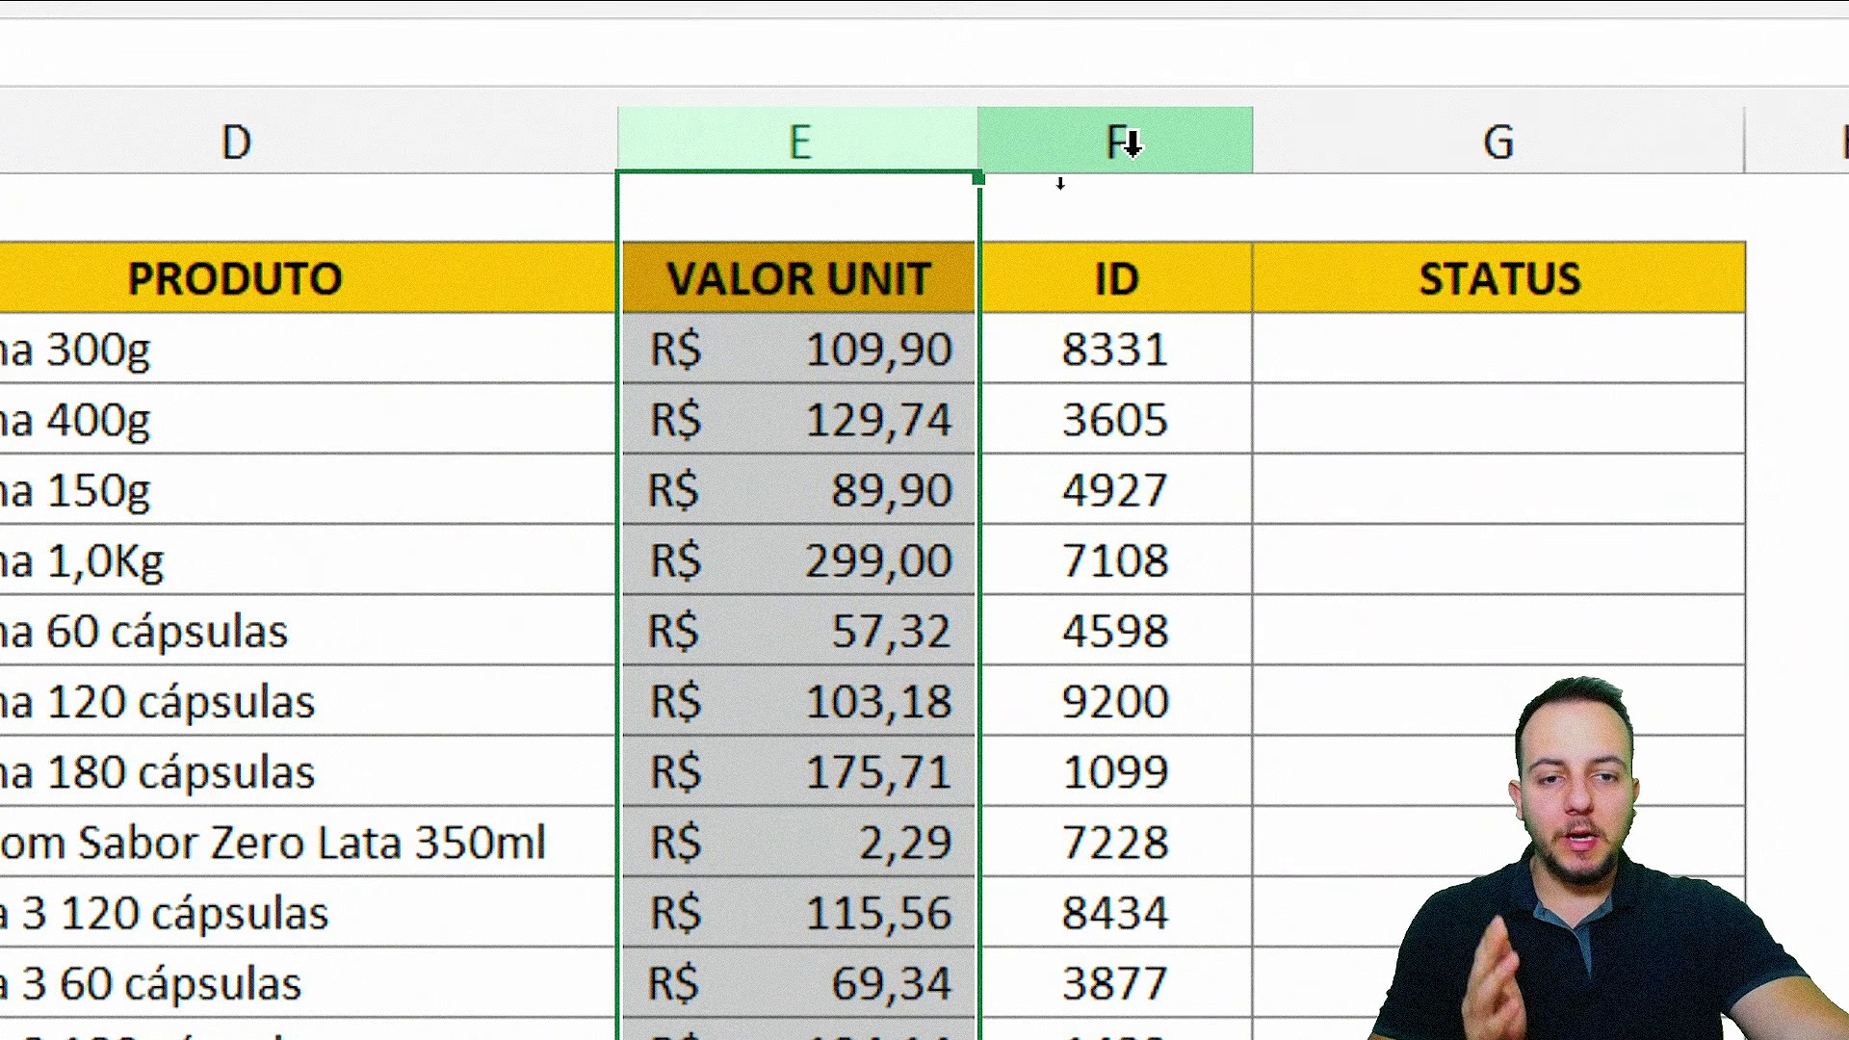
{"action": "left_click", "coordinate": [1120, 140]}
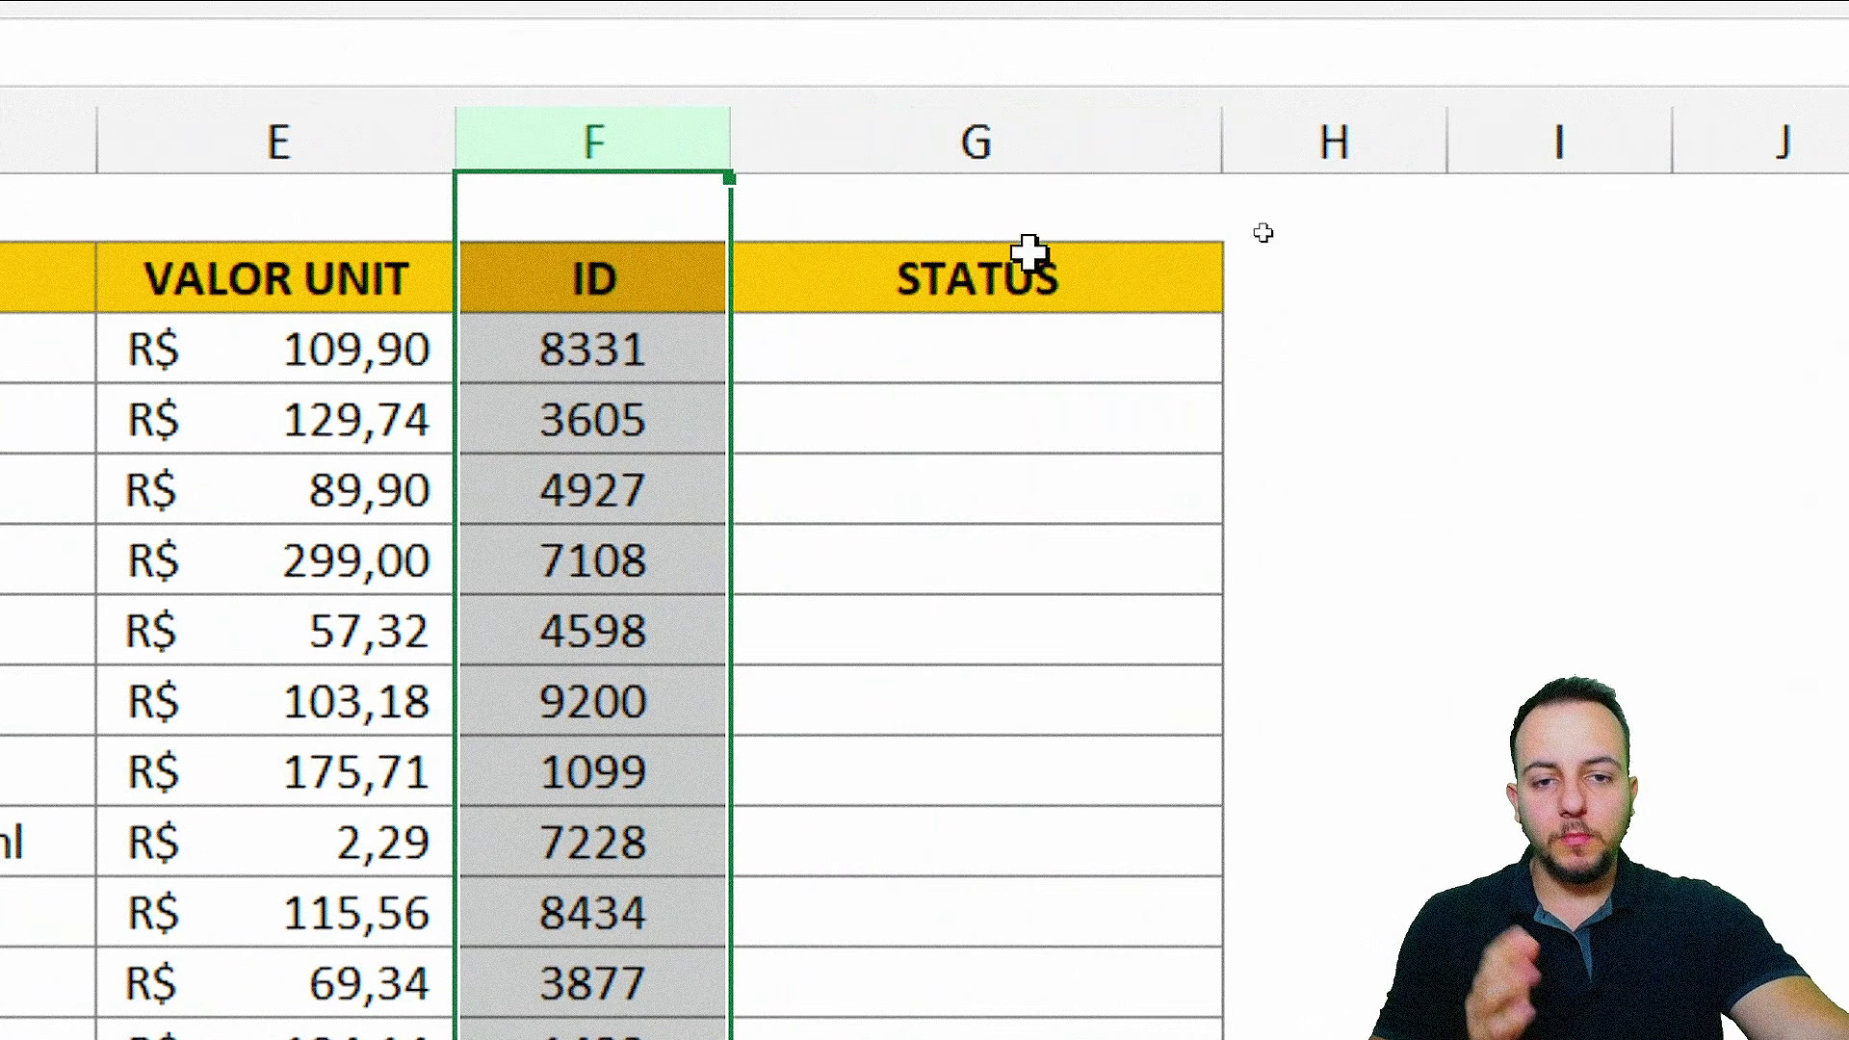
{"action": "left_click", "coordinate": [1012, 135]}
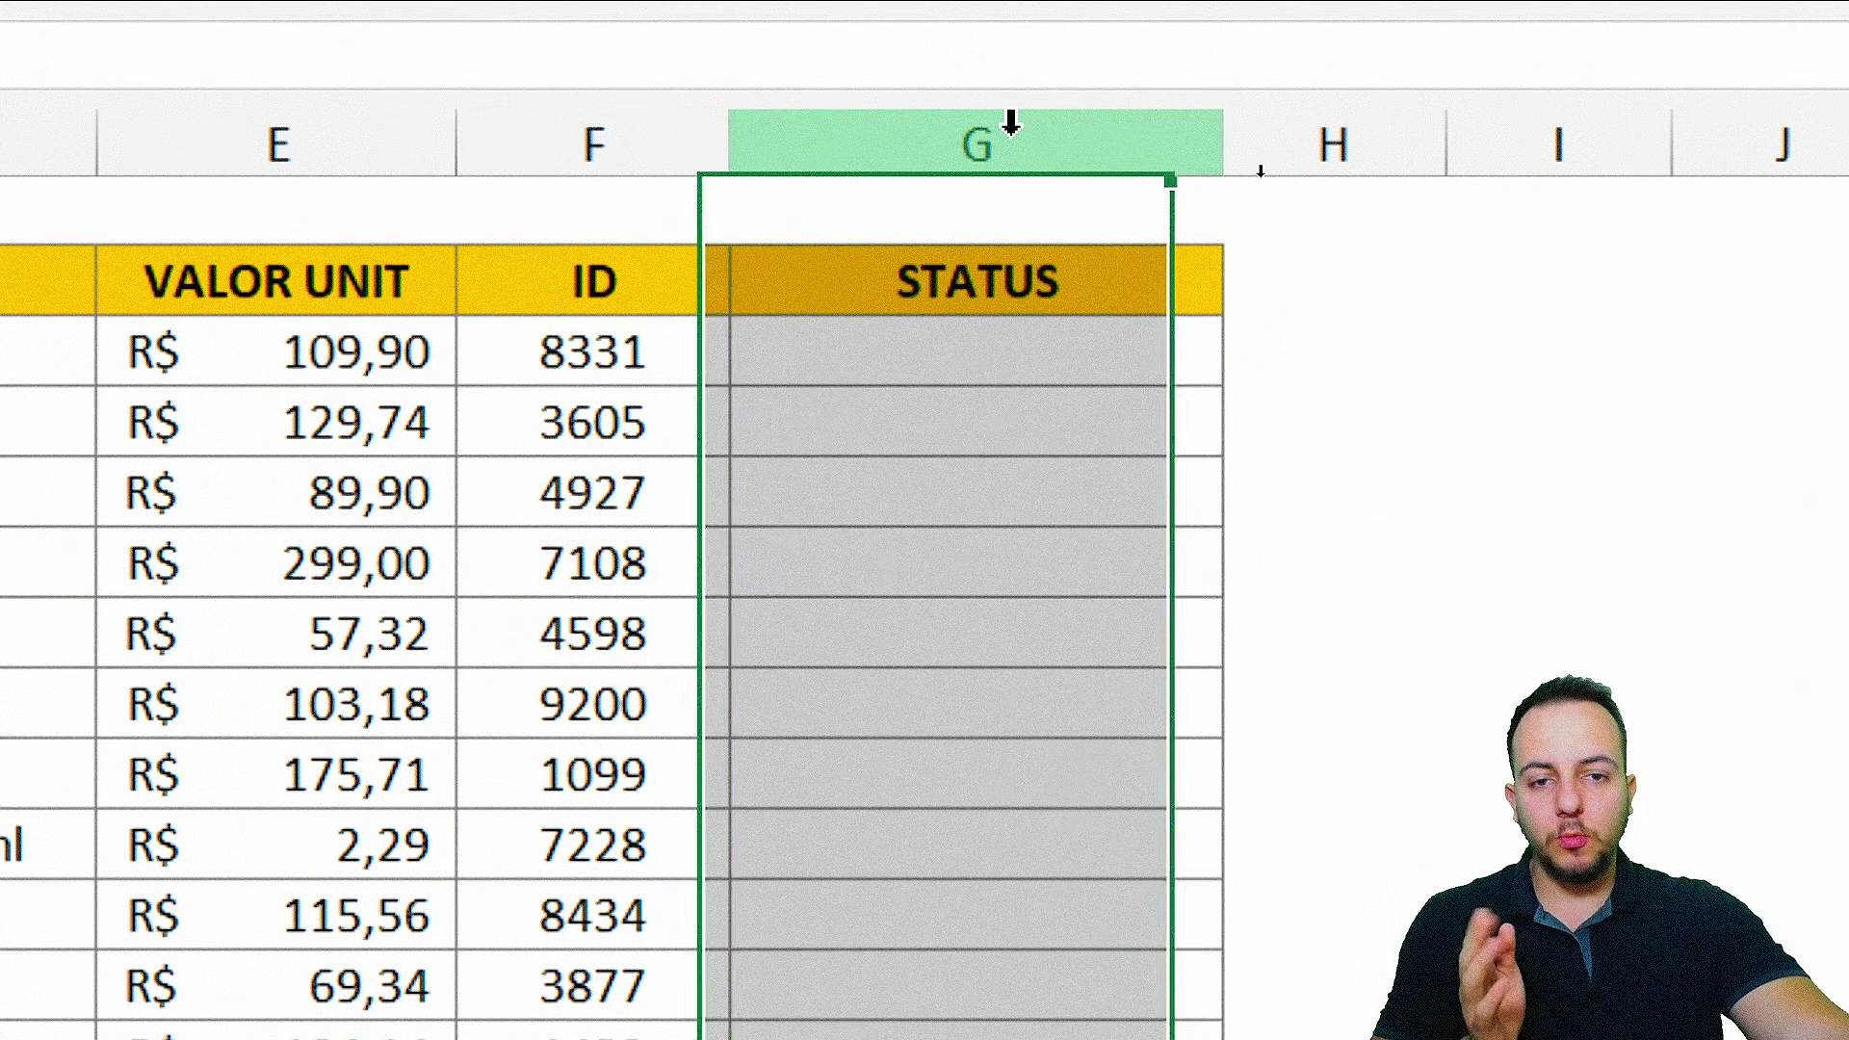
{"action": "left_click", "coordinate": [1048, 369]}
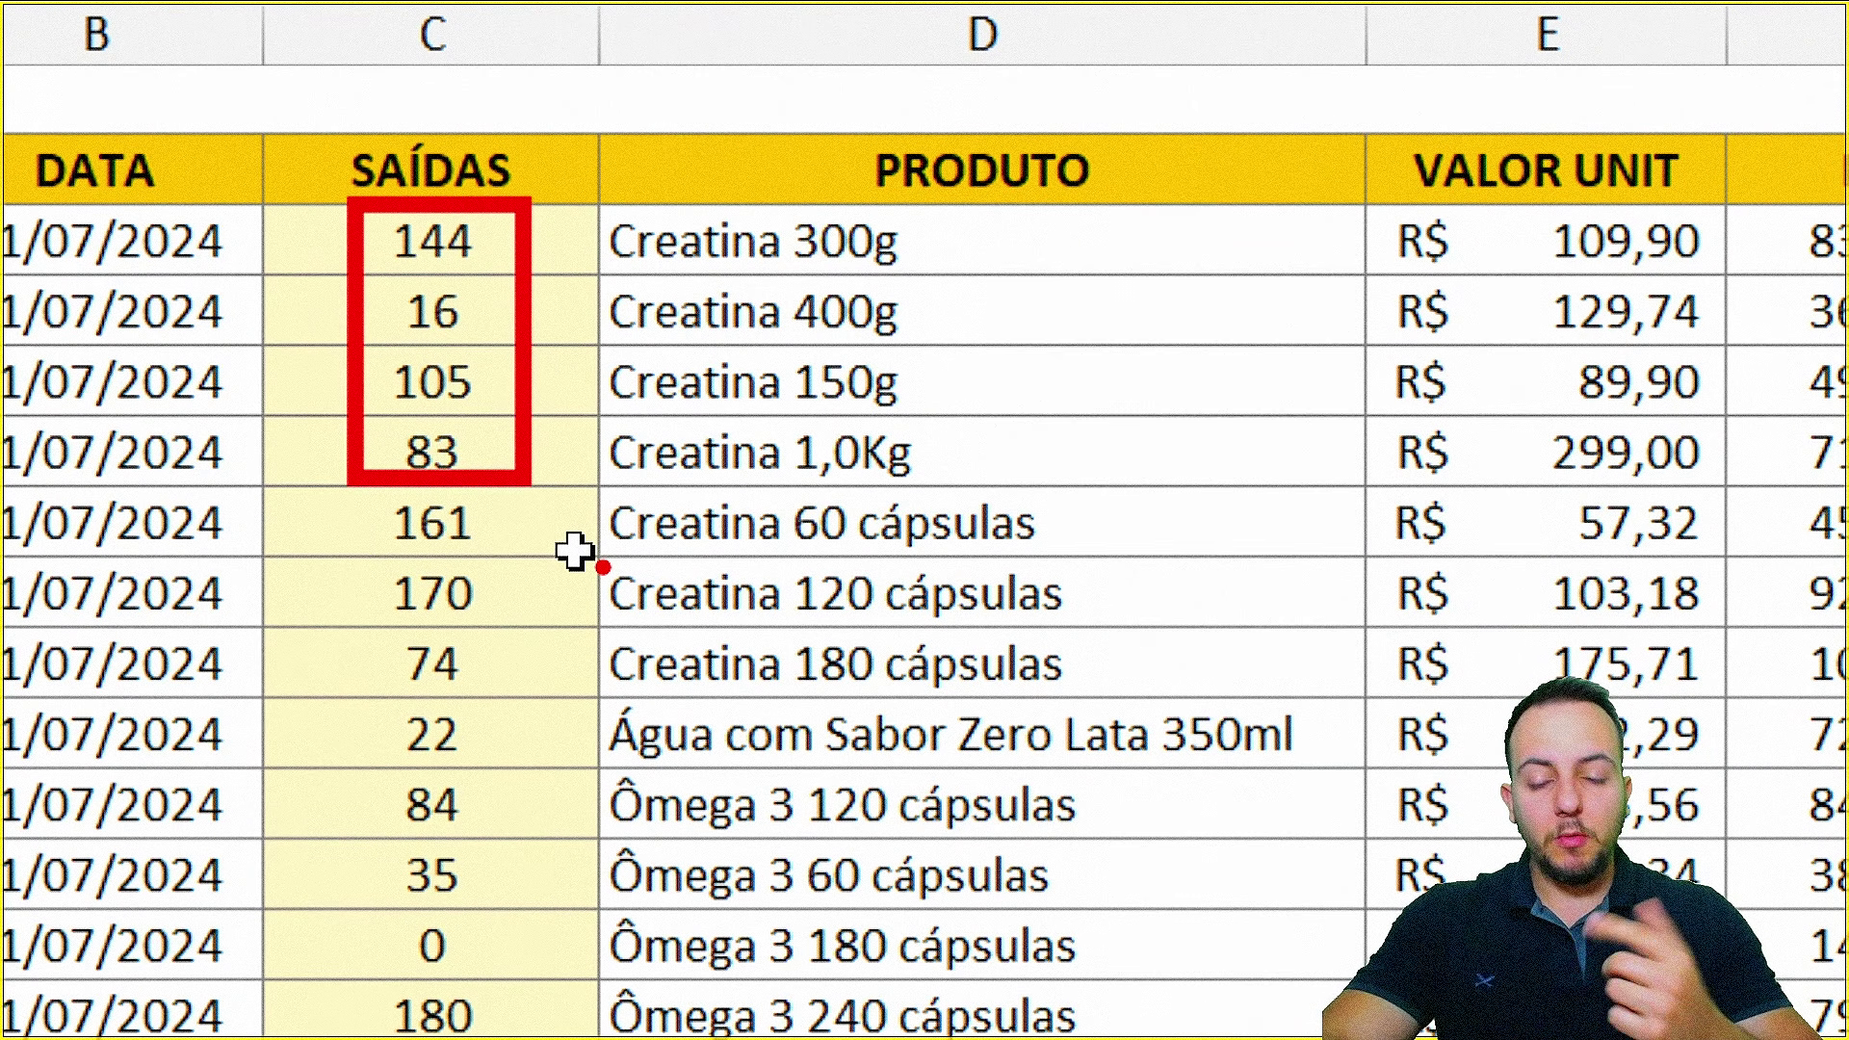
{"action": "key", "text": "Escape"}
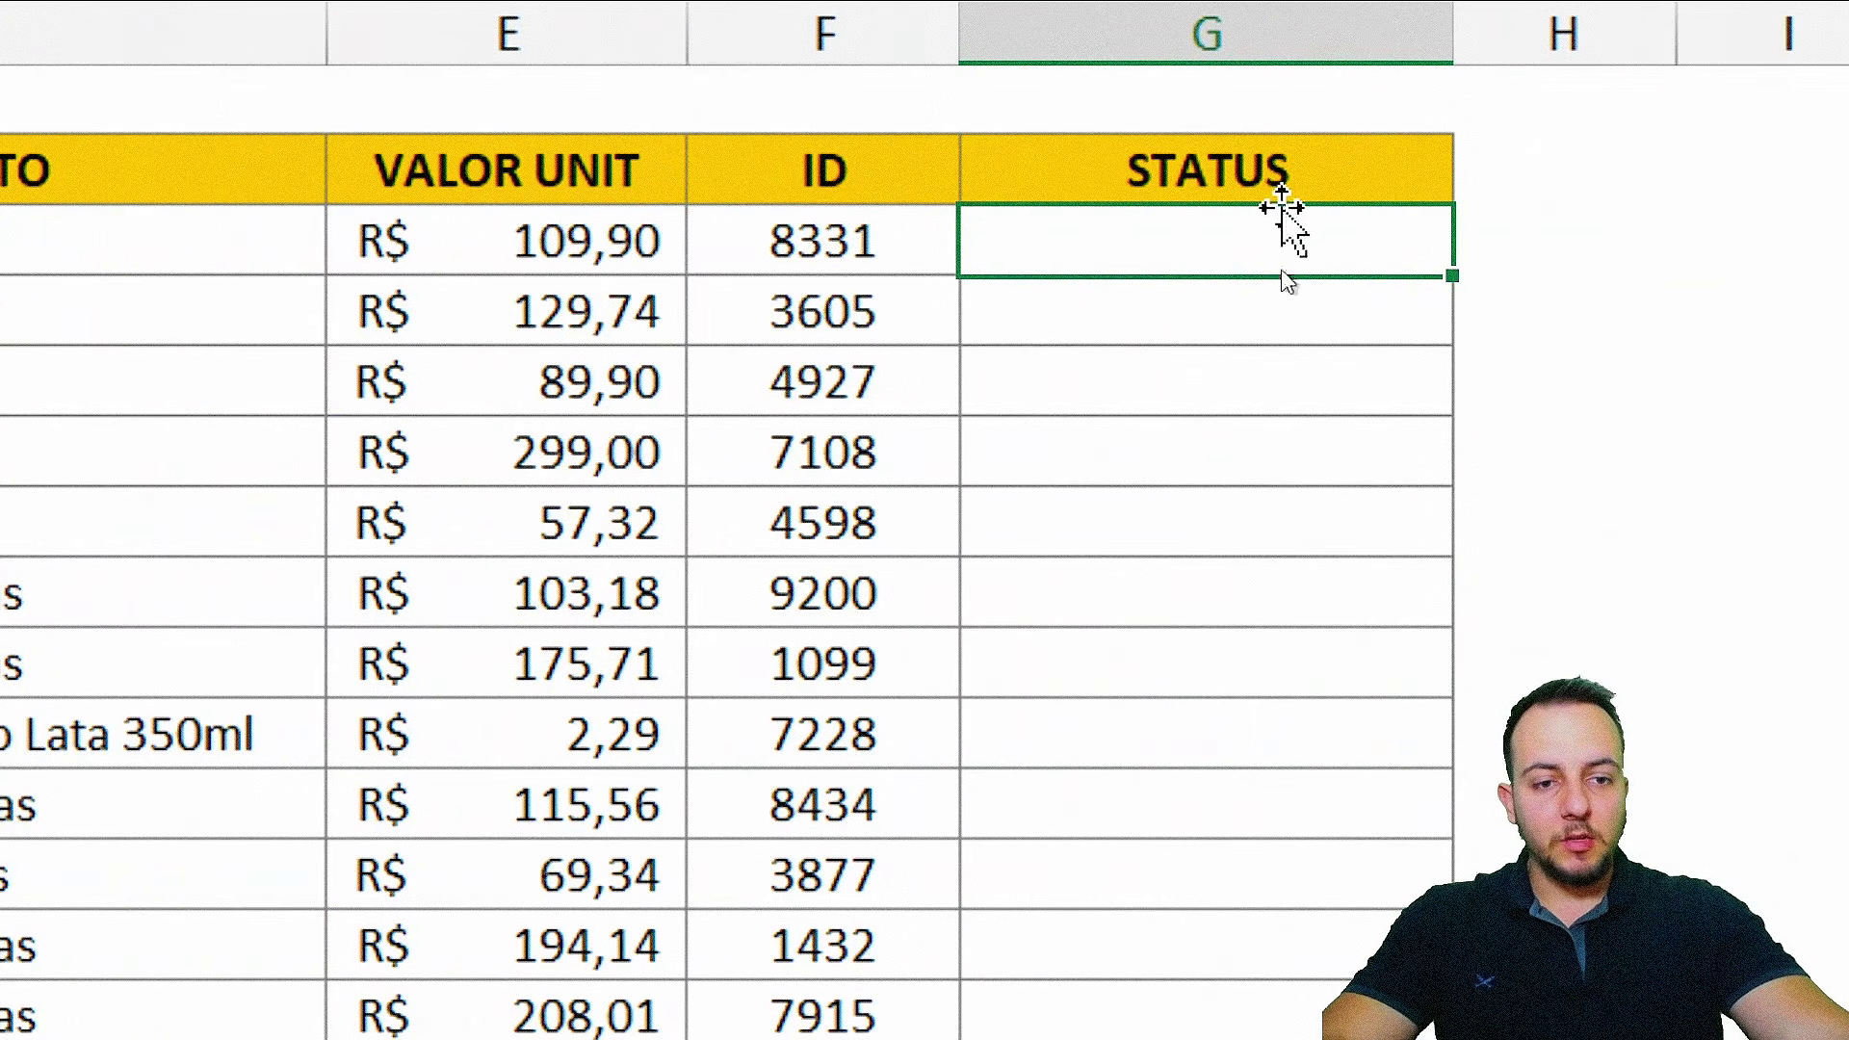
- Enter sample statuses by hand under STATUS: OK in G3 and PHASE OUT in G4
{"action": "left_click_drag", "start_coordinate": [1260, 235], "coordinate": [1156, 451]}
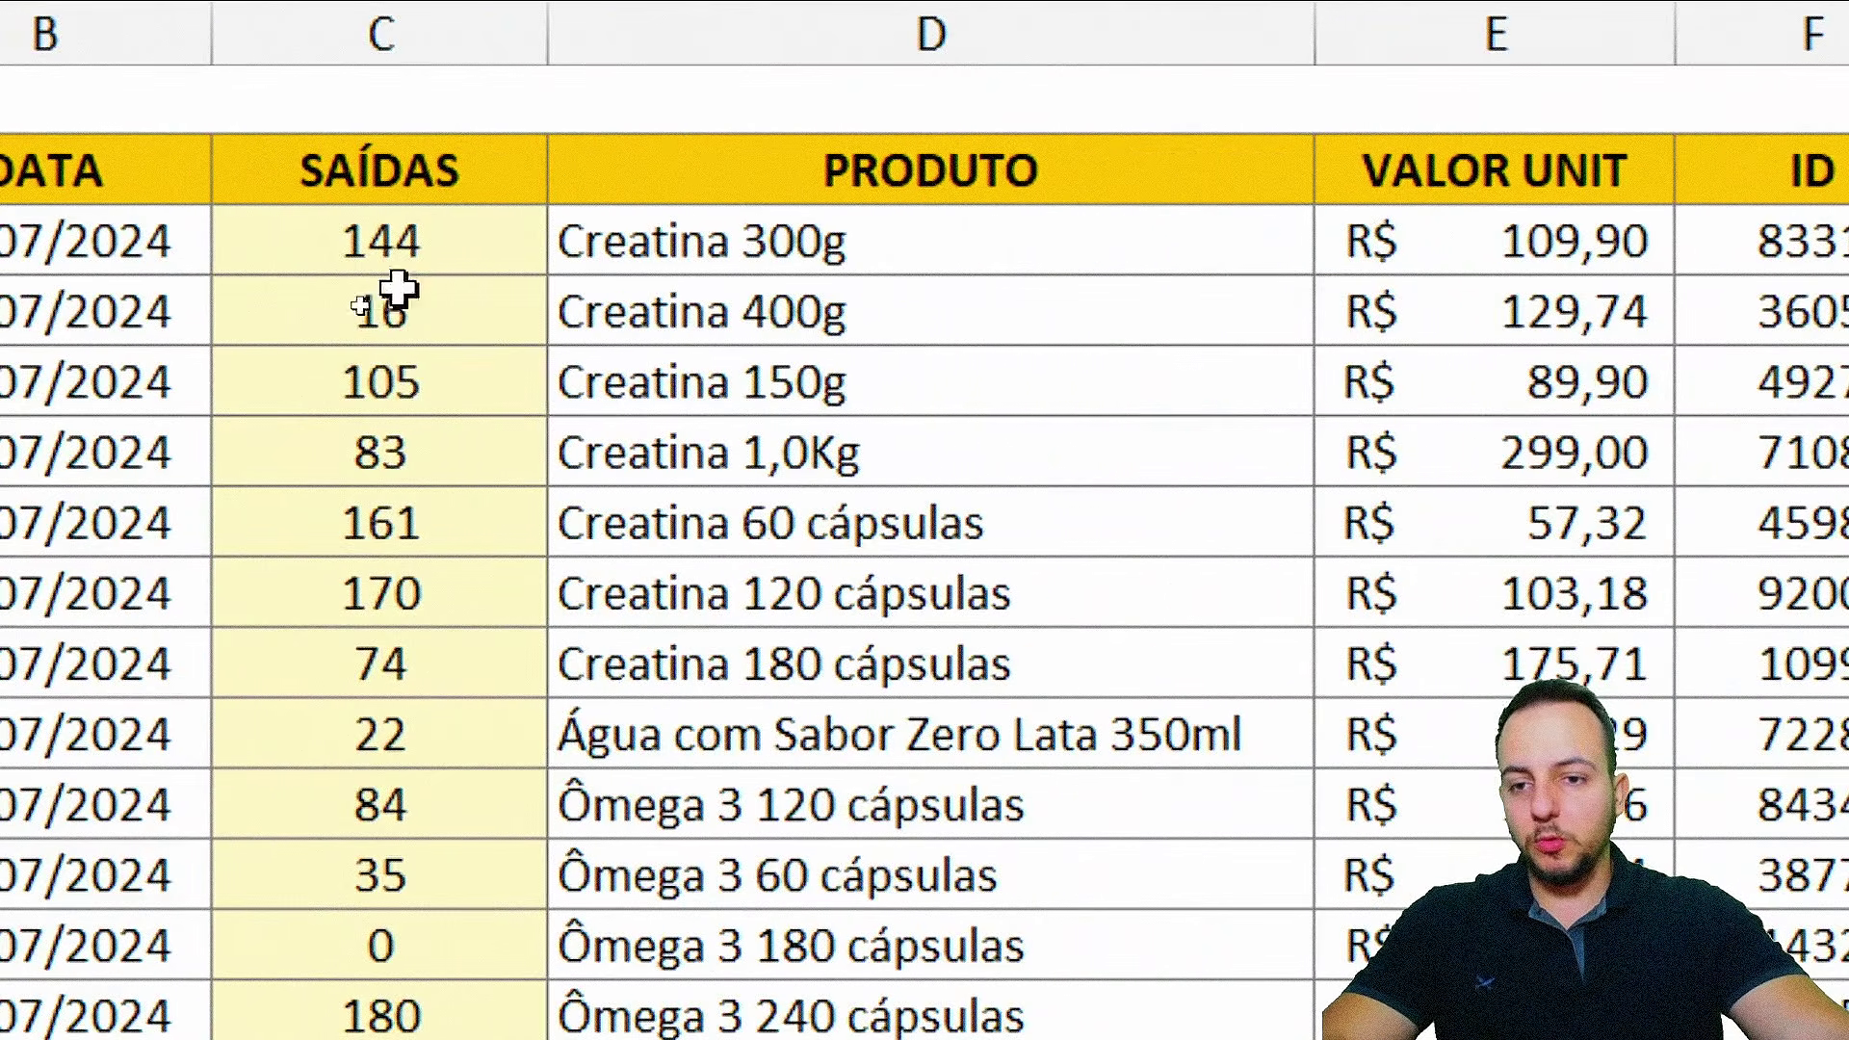
{"action": "left_click", "coordinate": [462, 261]}
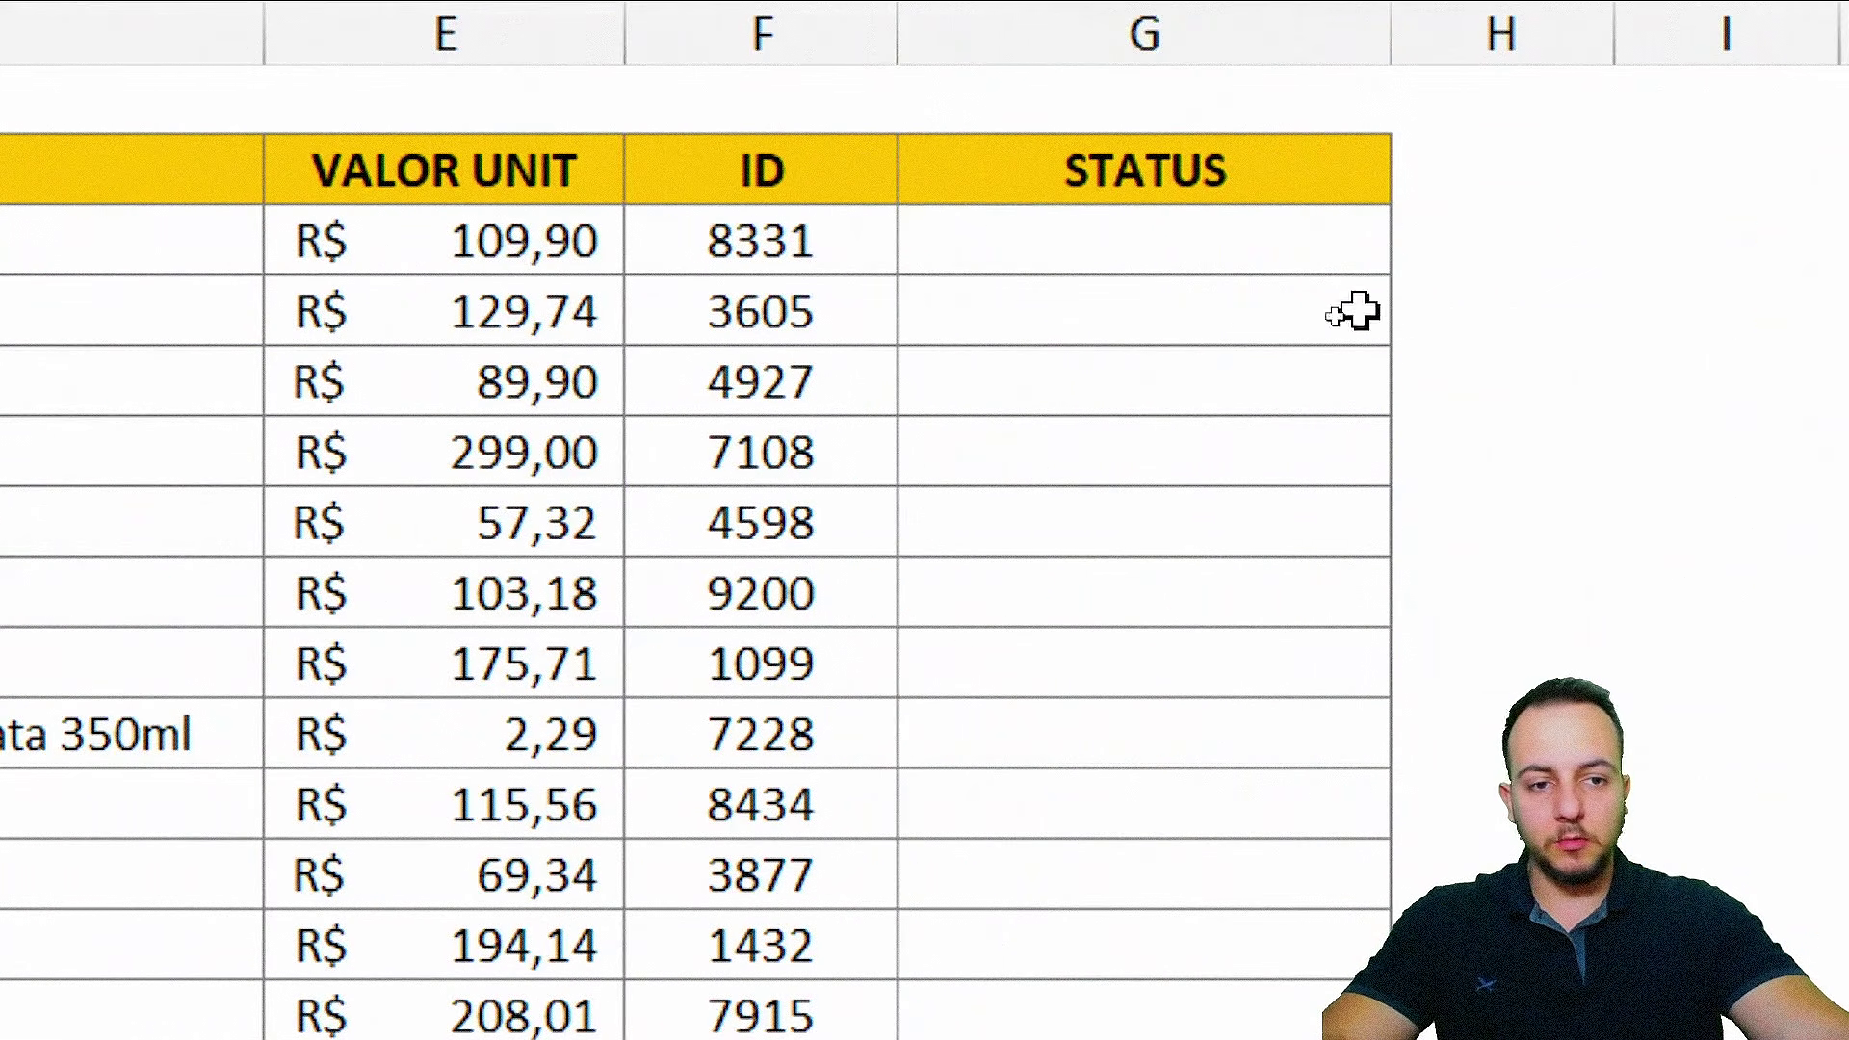
{"action": "left_click", "coordinate": [1181, 236]}
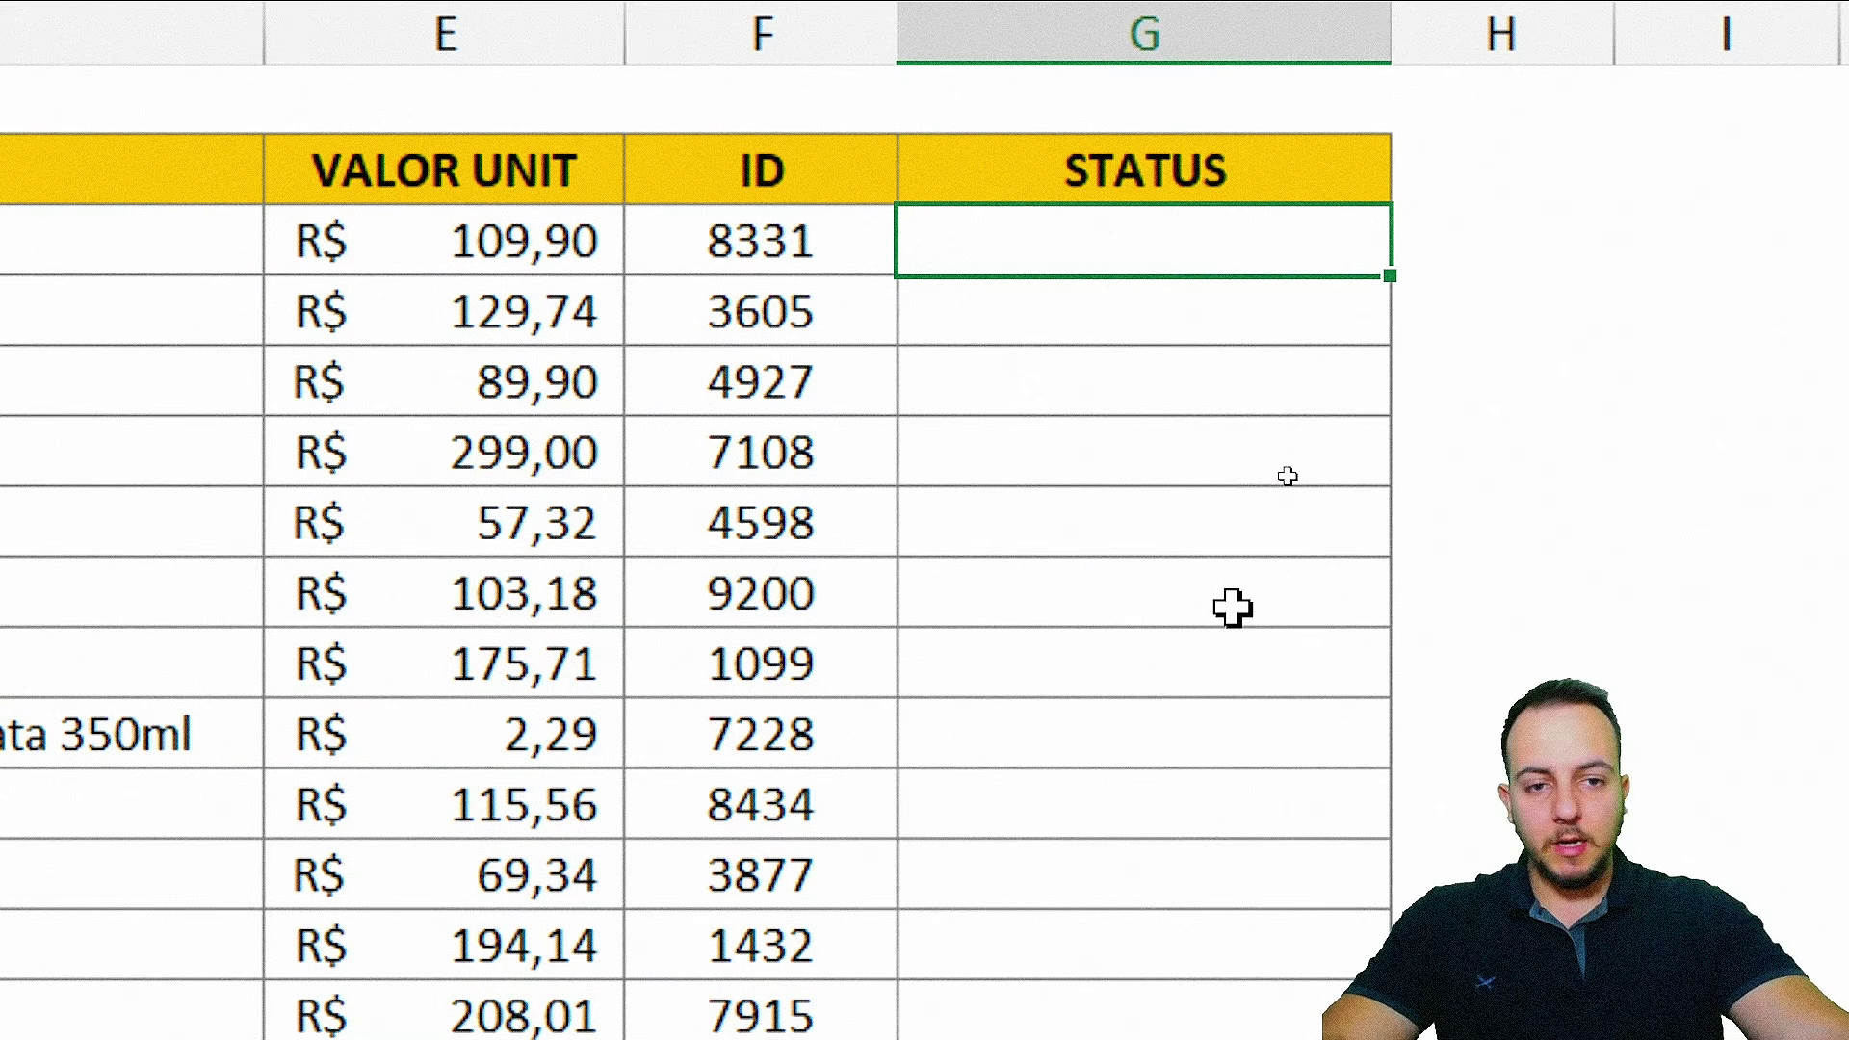
{"action": "type", "text": "OK"}
{"action": "key", "text": "Return"}
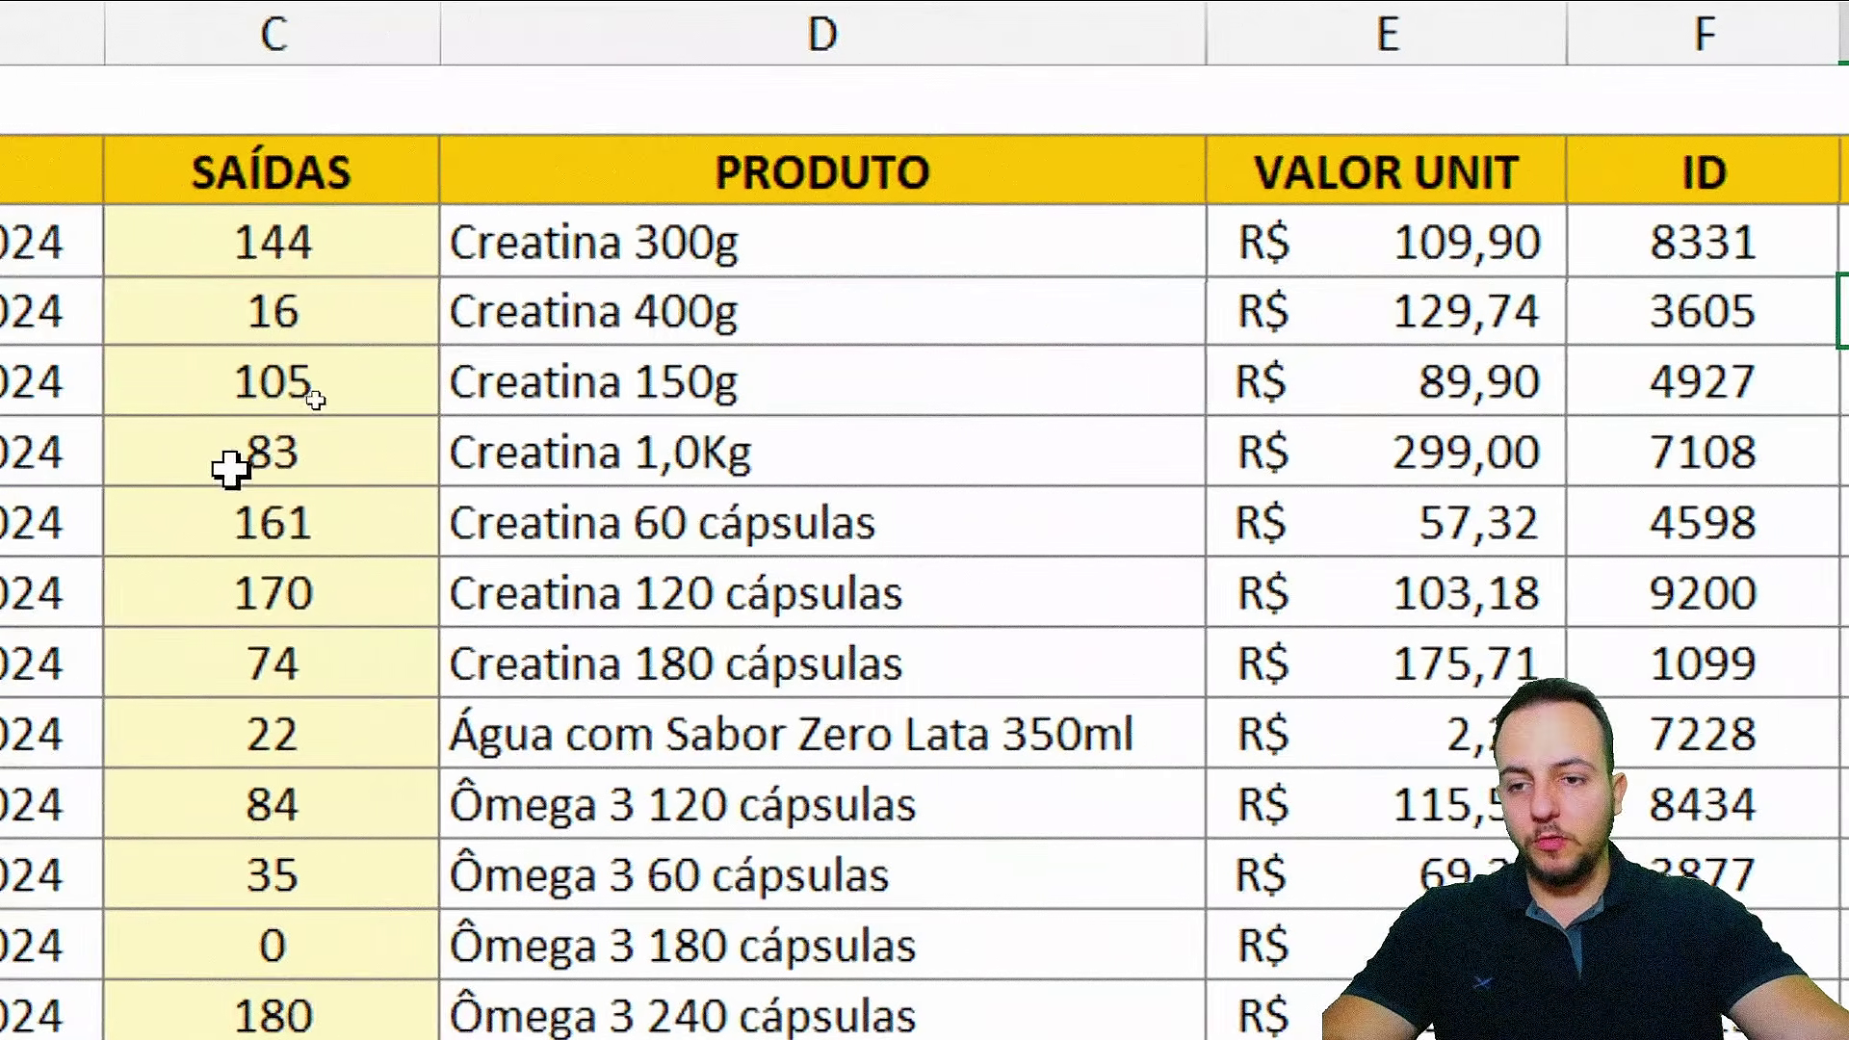
{"action": "left_click", "coordinate": [318, 330]}
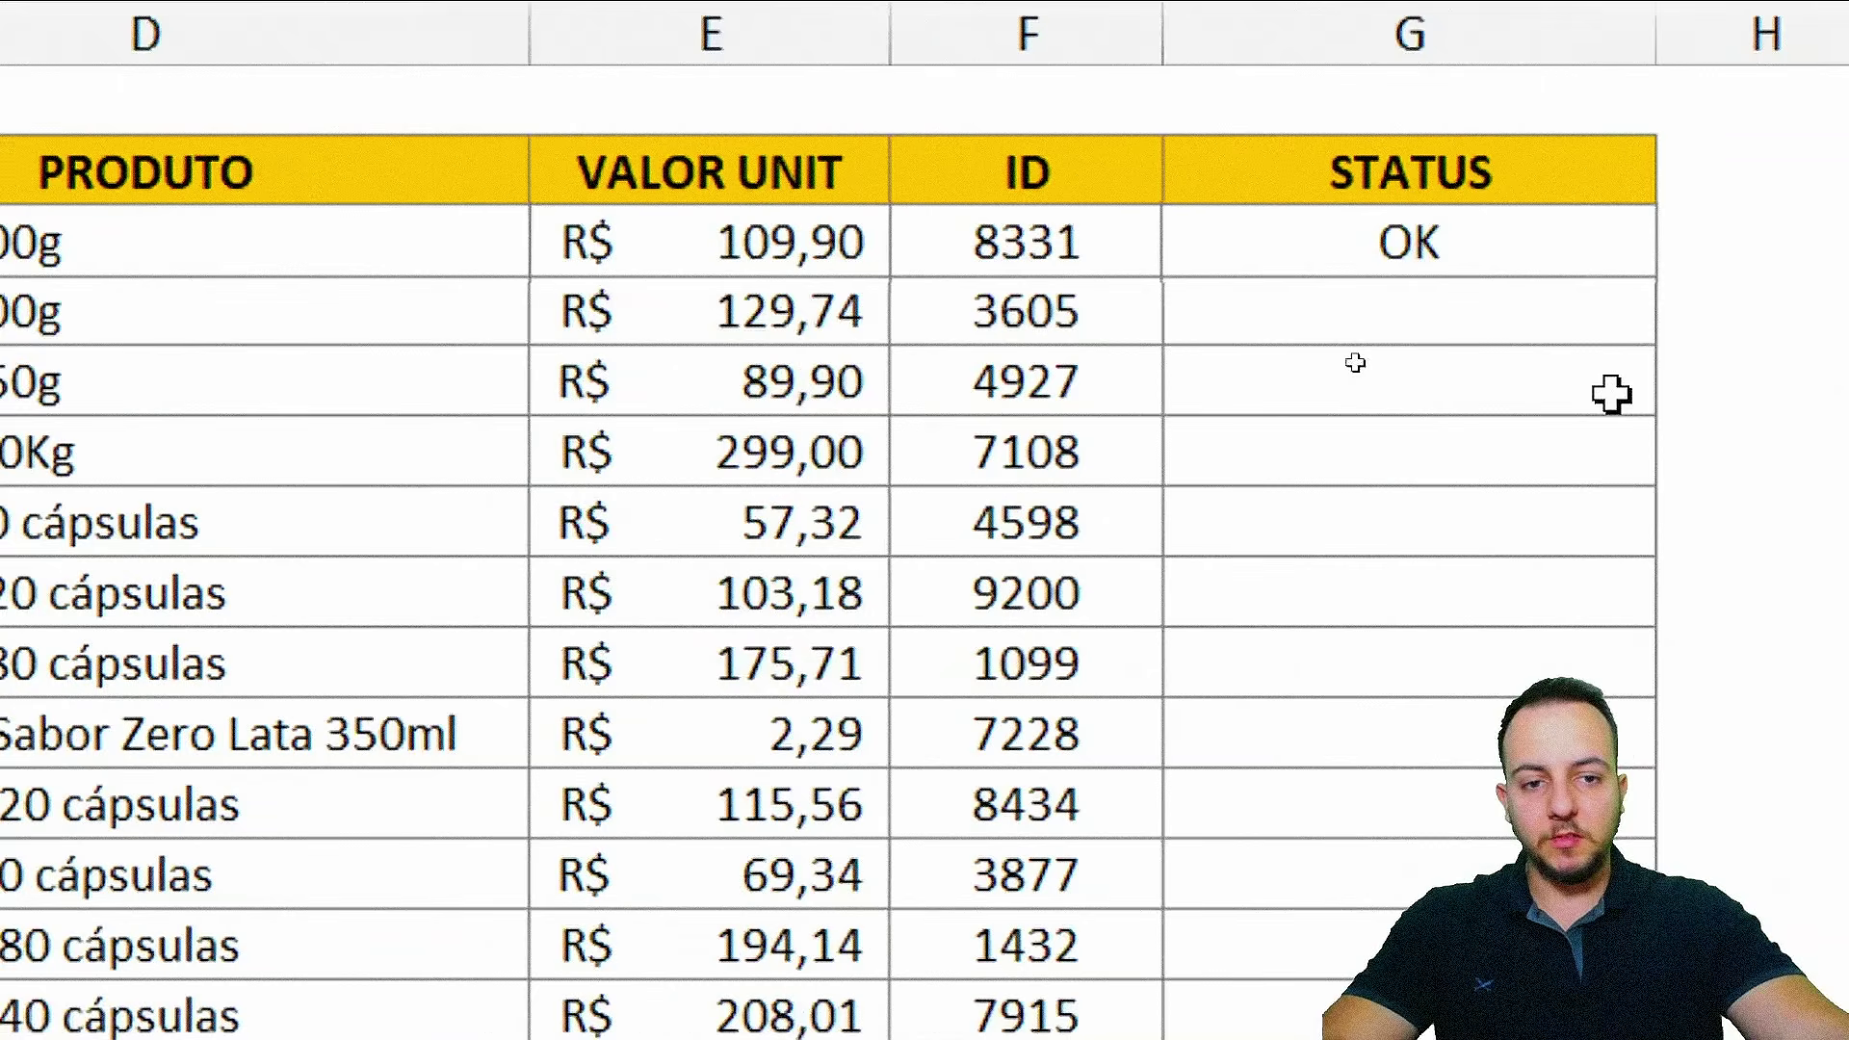
{"action": "left_click", "coordinate": [1349, 326]}
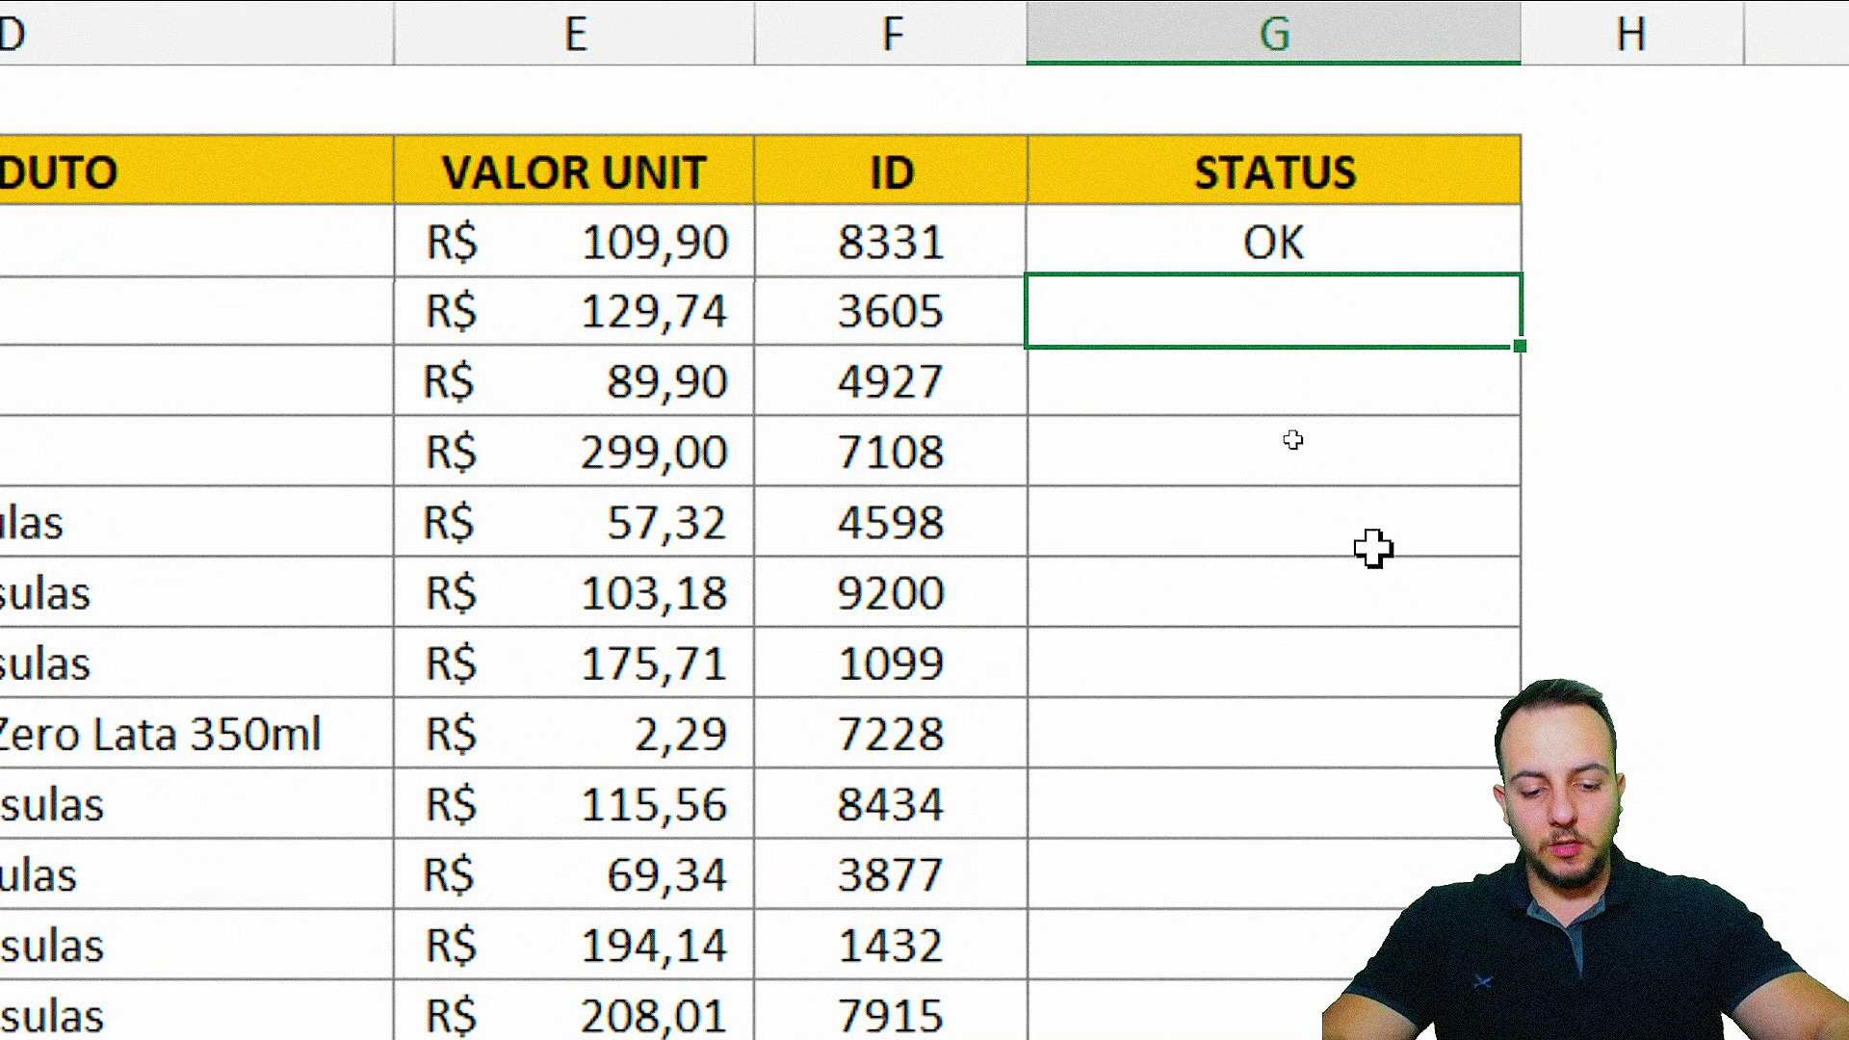
{"action": "type", "text": "PHASE OUT"}
{"action": "key", "text": "Return"}
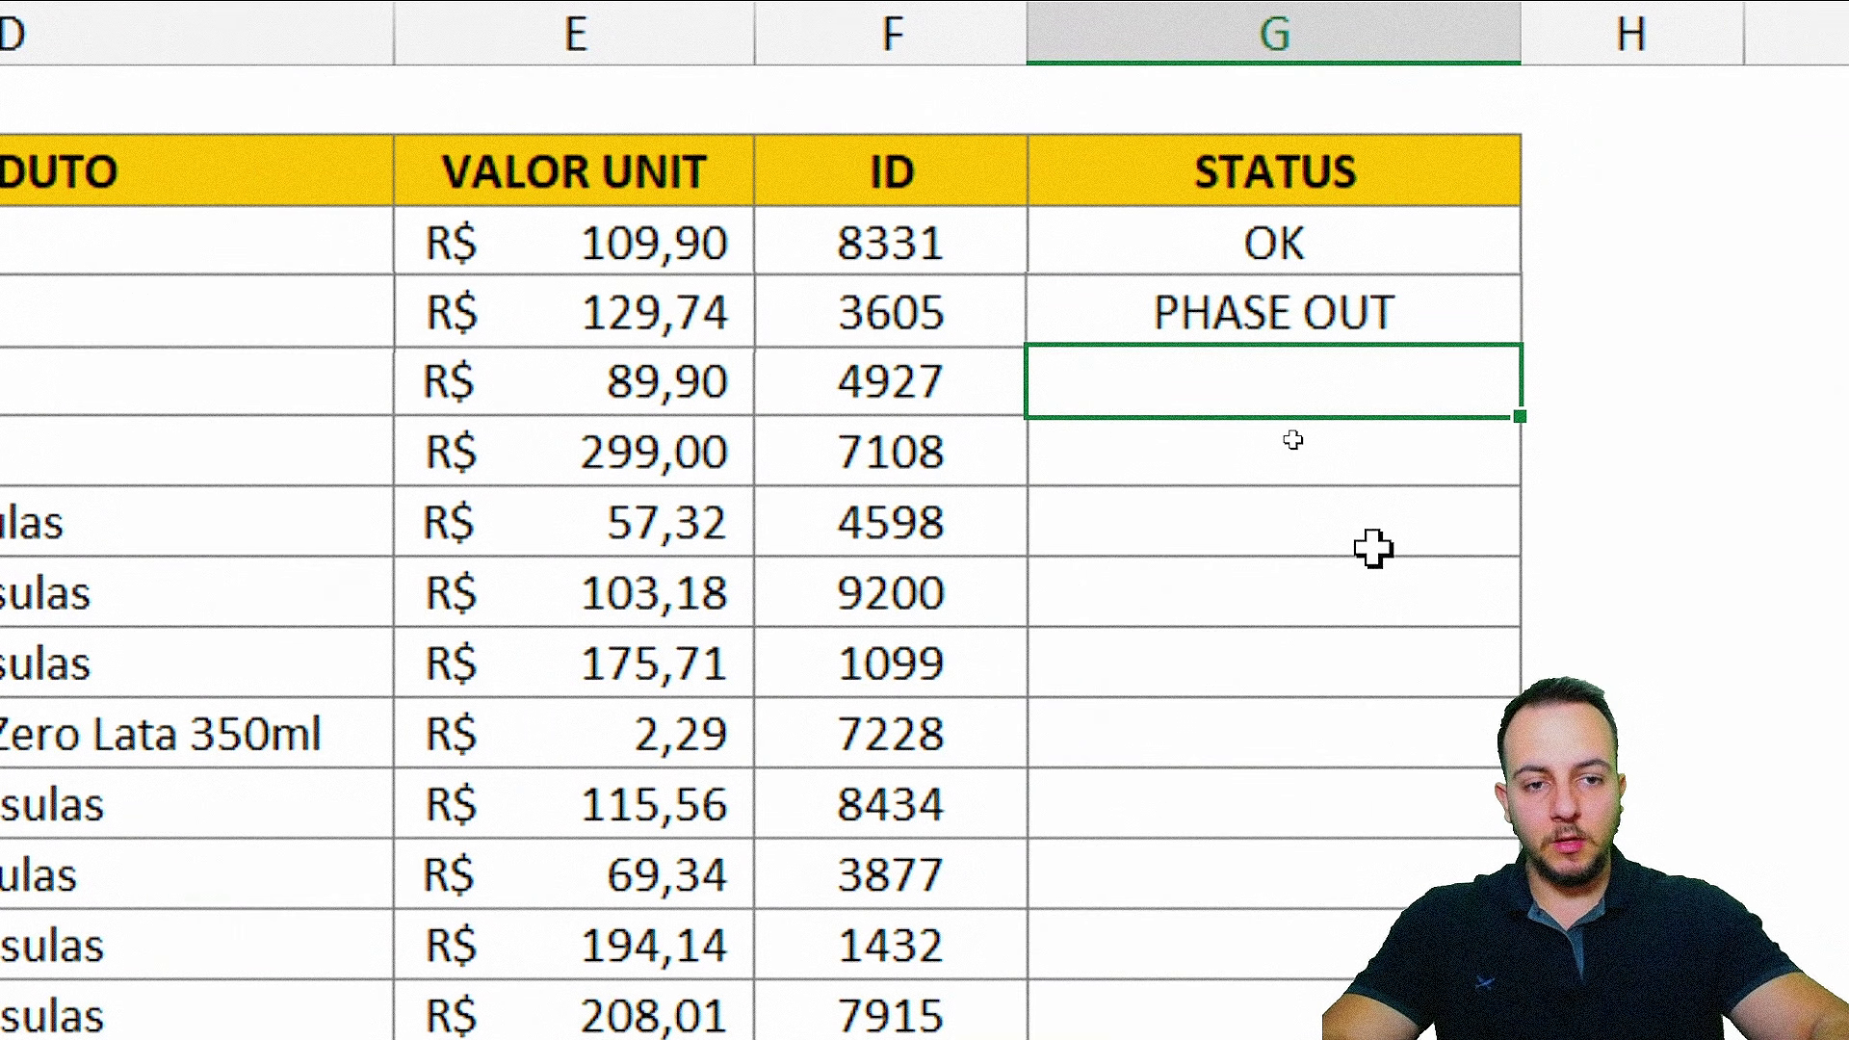
- Clear the sample statuses from G3:G4
{"action": "key", "text": "shift+space"}
{"action": "left_click", "coordinate": [1284, 443]}
{"action": "key", "text": "shift+space"}
{"action": "left_click", "coordinate": [1243, 532]}
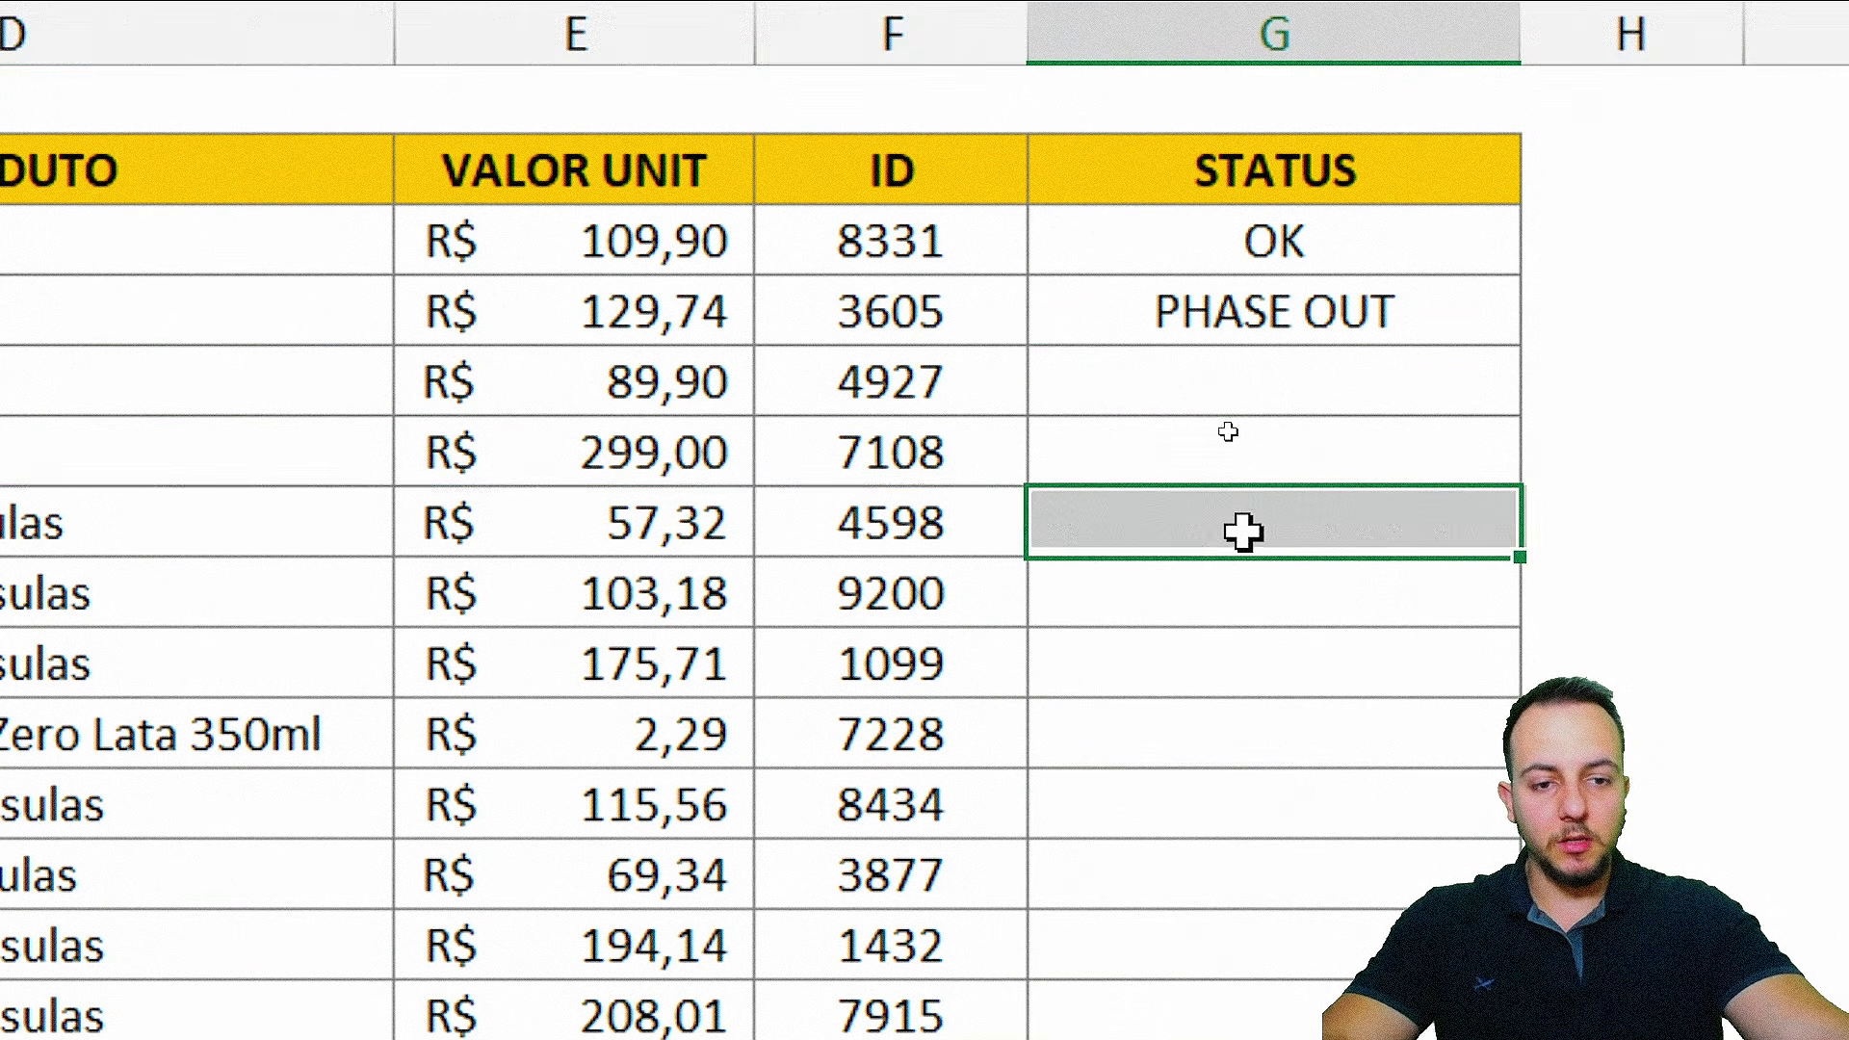
{"action": "key", "text": "shift+space"}
{"action": "left_click_drag", "start_coordinate": [1329, 241], "coordinate": [1313, 318]}
{"action": "key", "text": "Delete"}
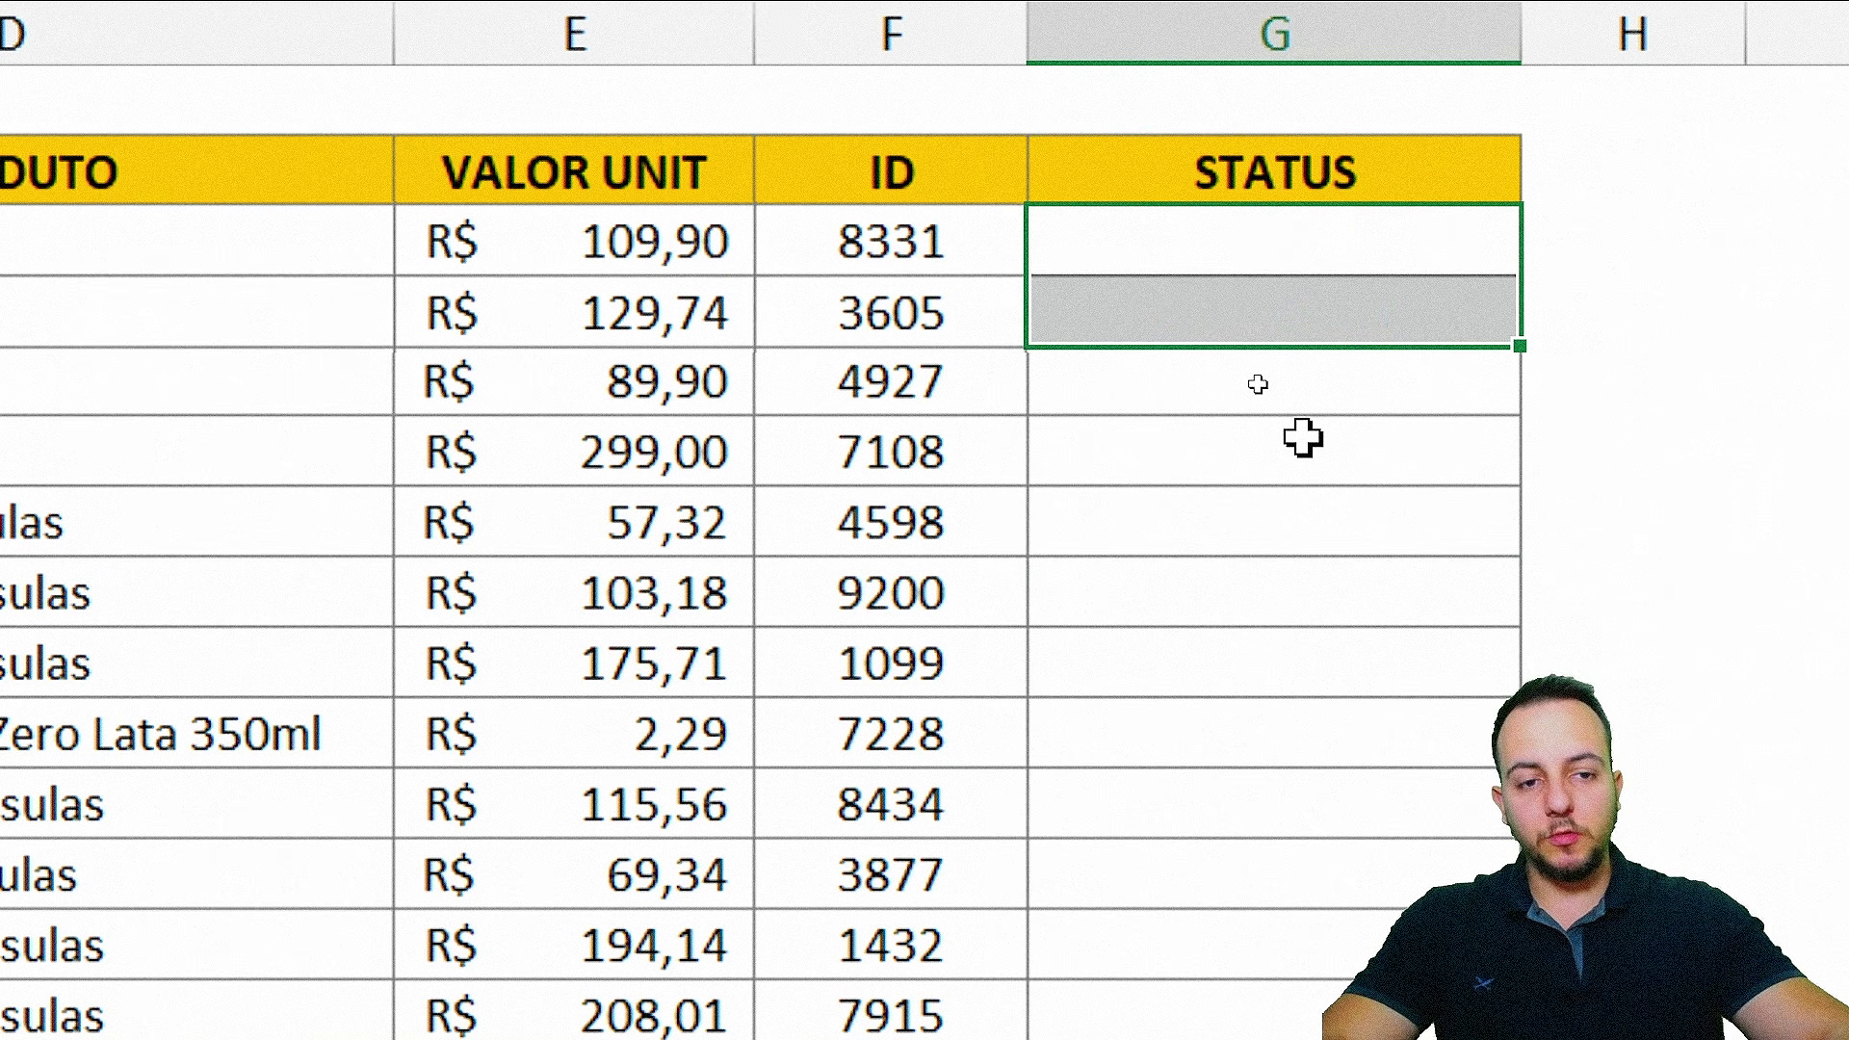
- Begin an SE formula in G3 with the logical test C3<=30 on the SAÍDAS value
{"action": "key", "text": "shift+Up"}
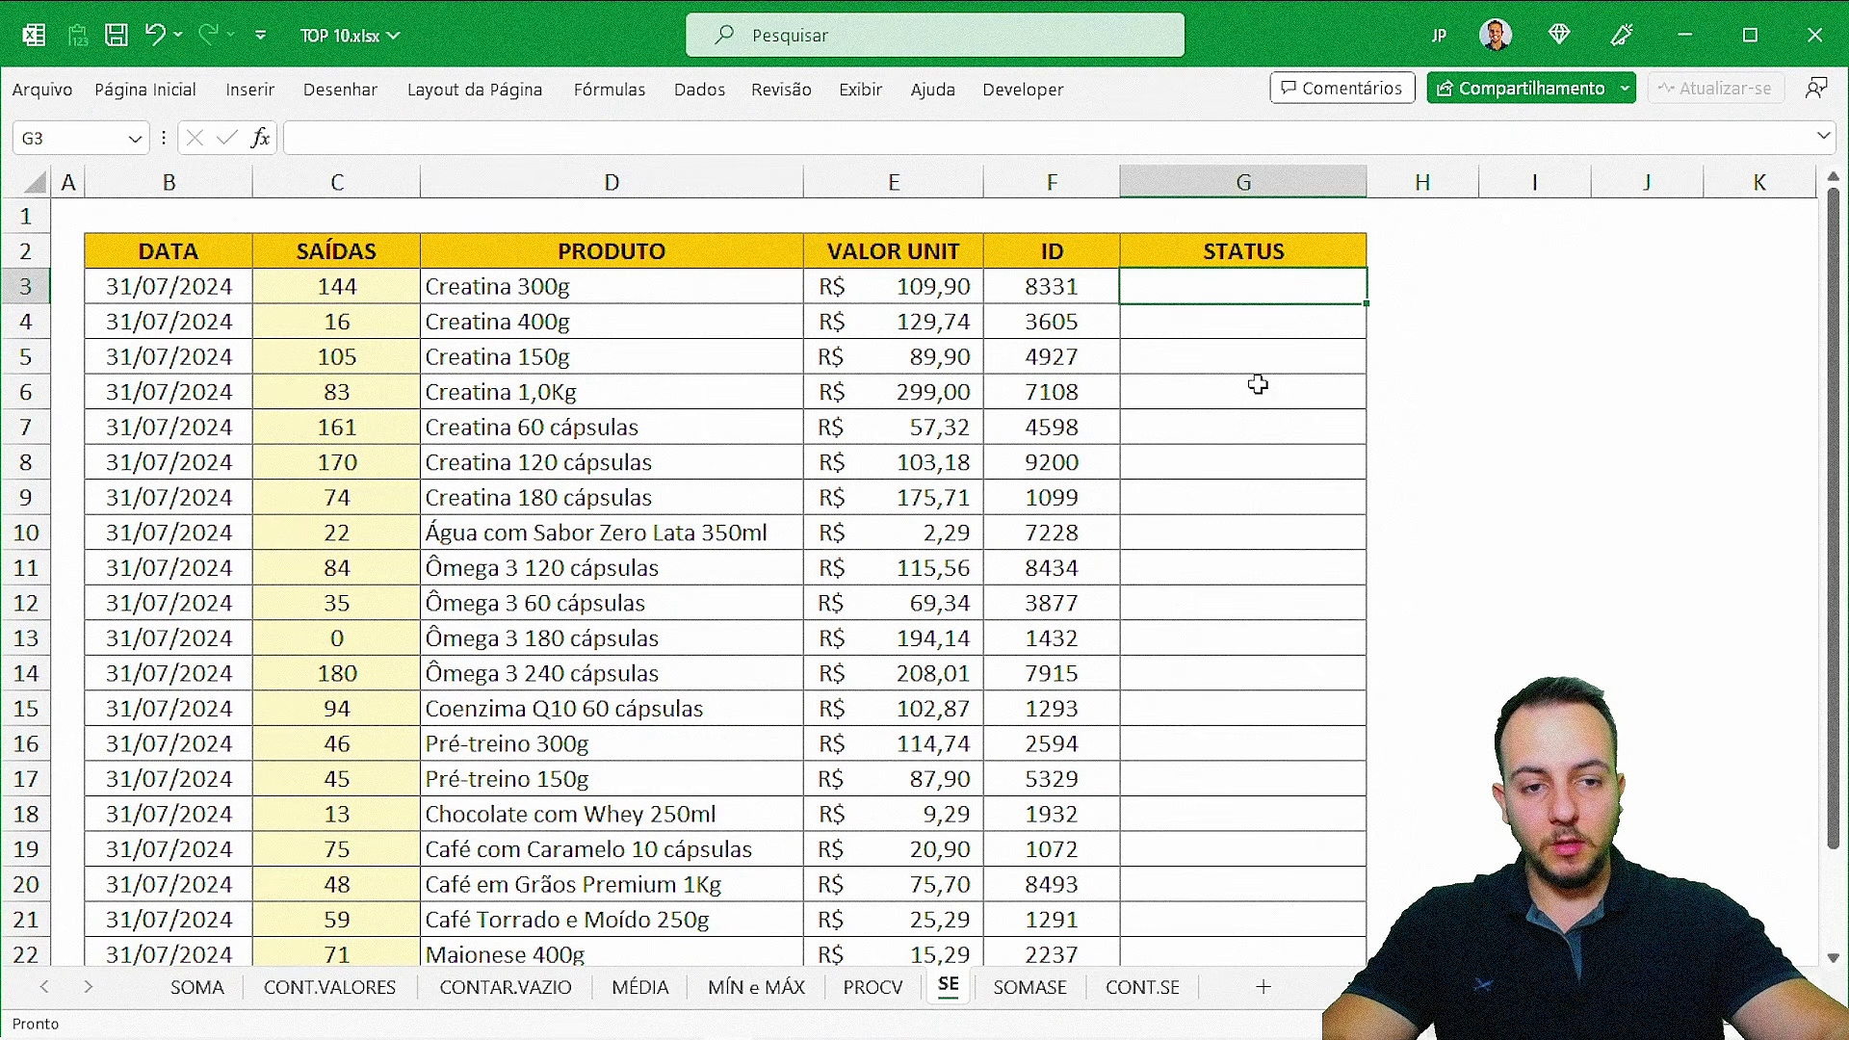
{"action": "type", "text": "=S"}
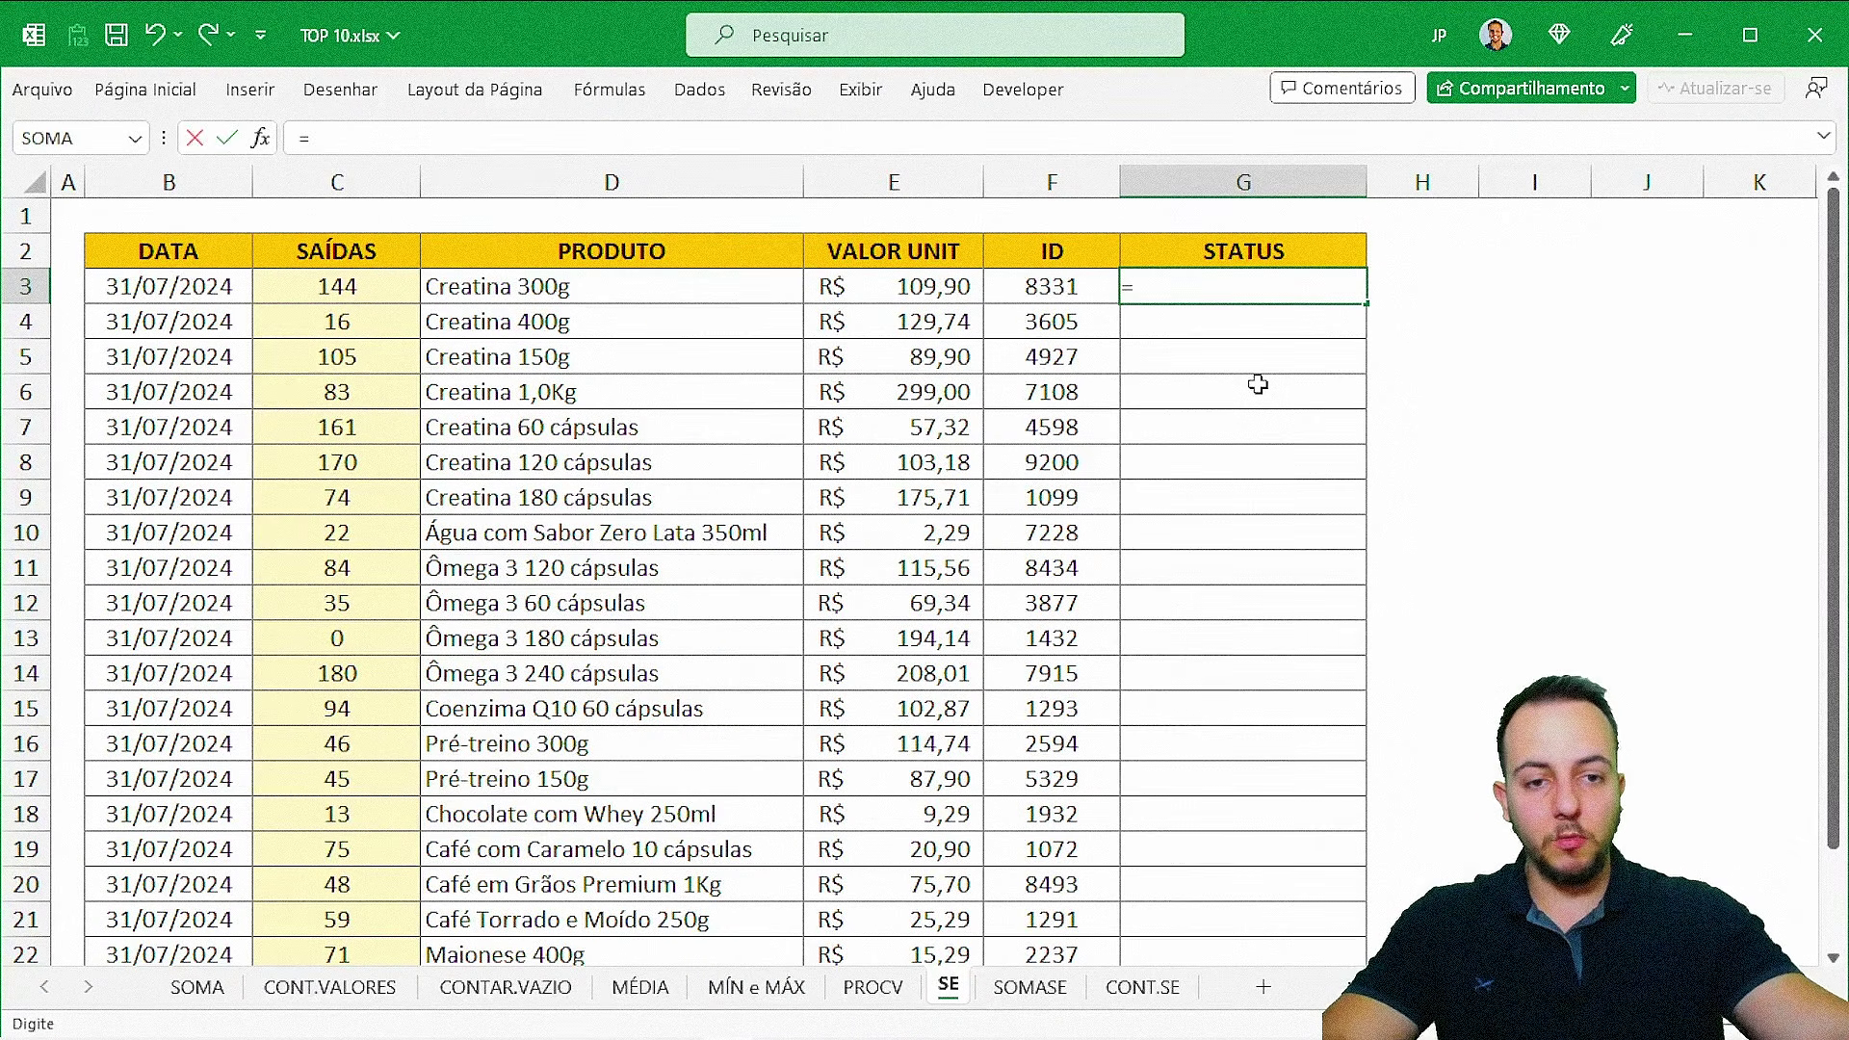
{"action": "type", "text": "E"}
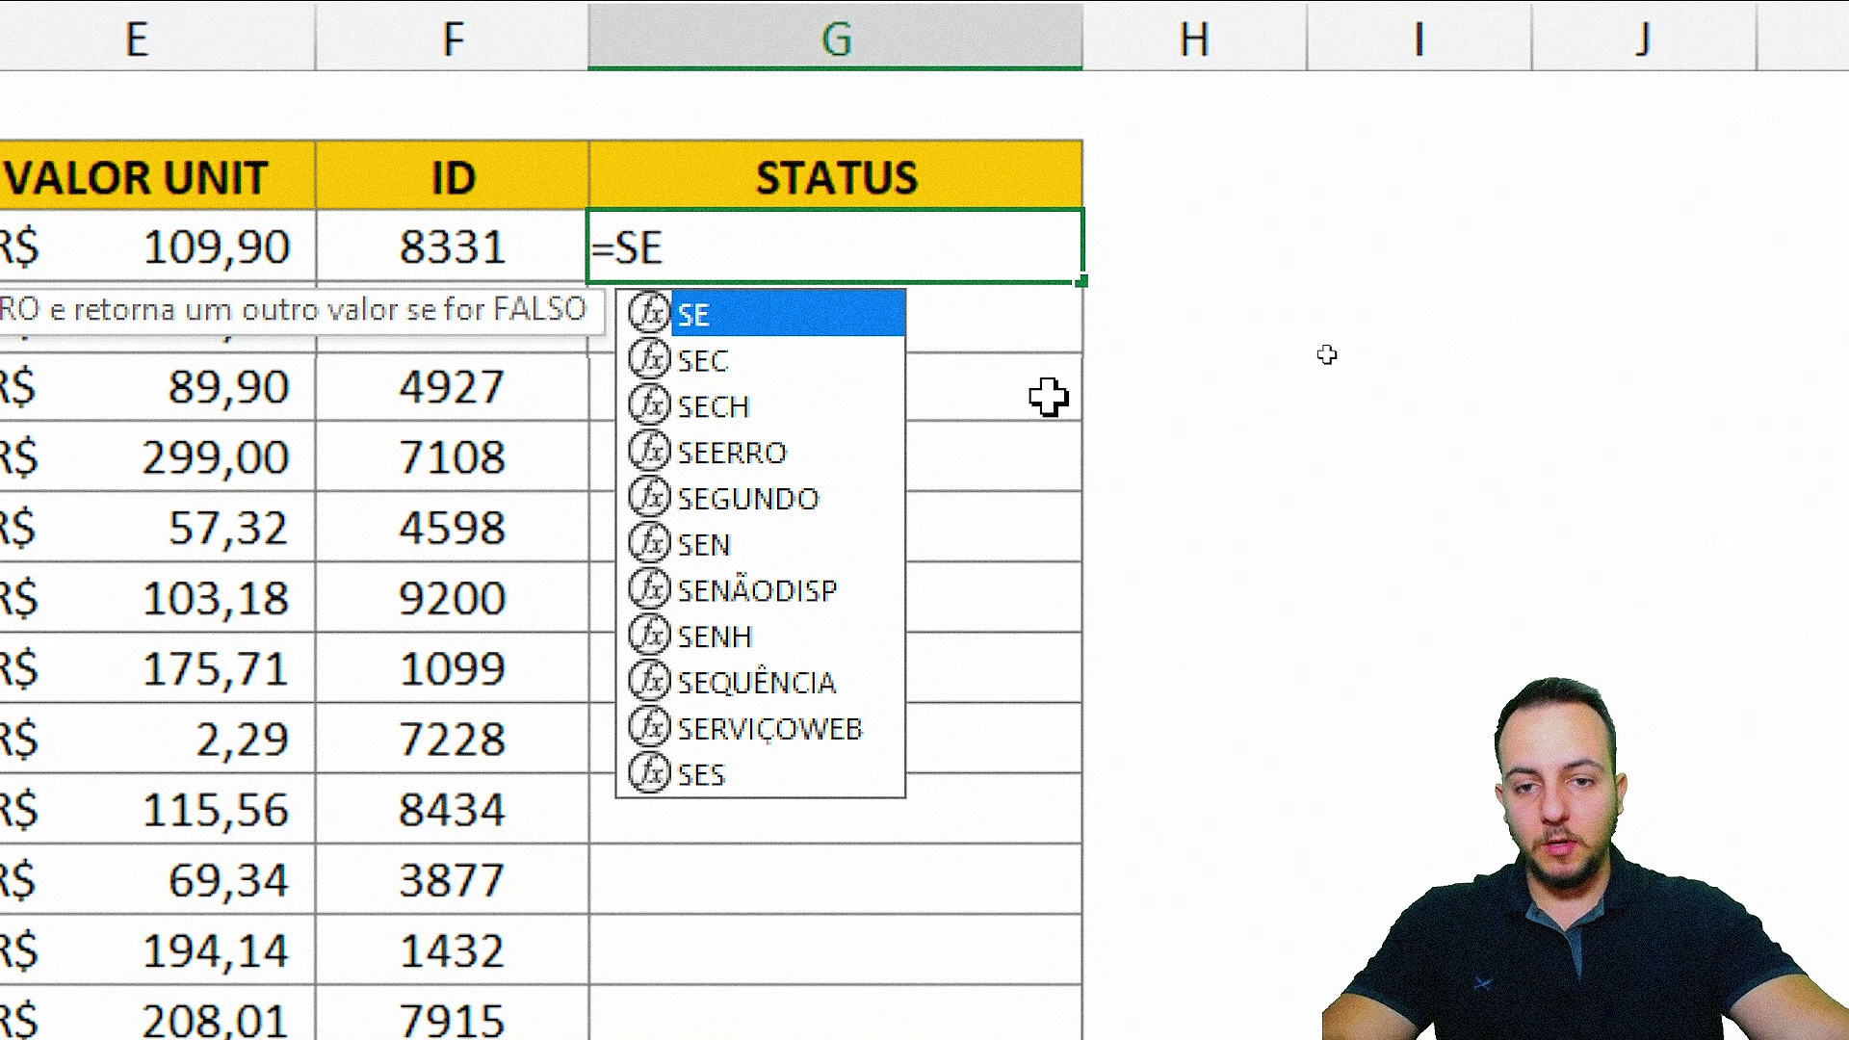
{"action": "type", "text": "("}
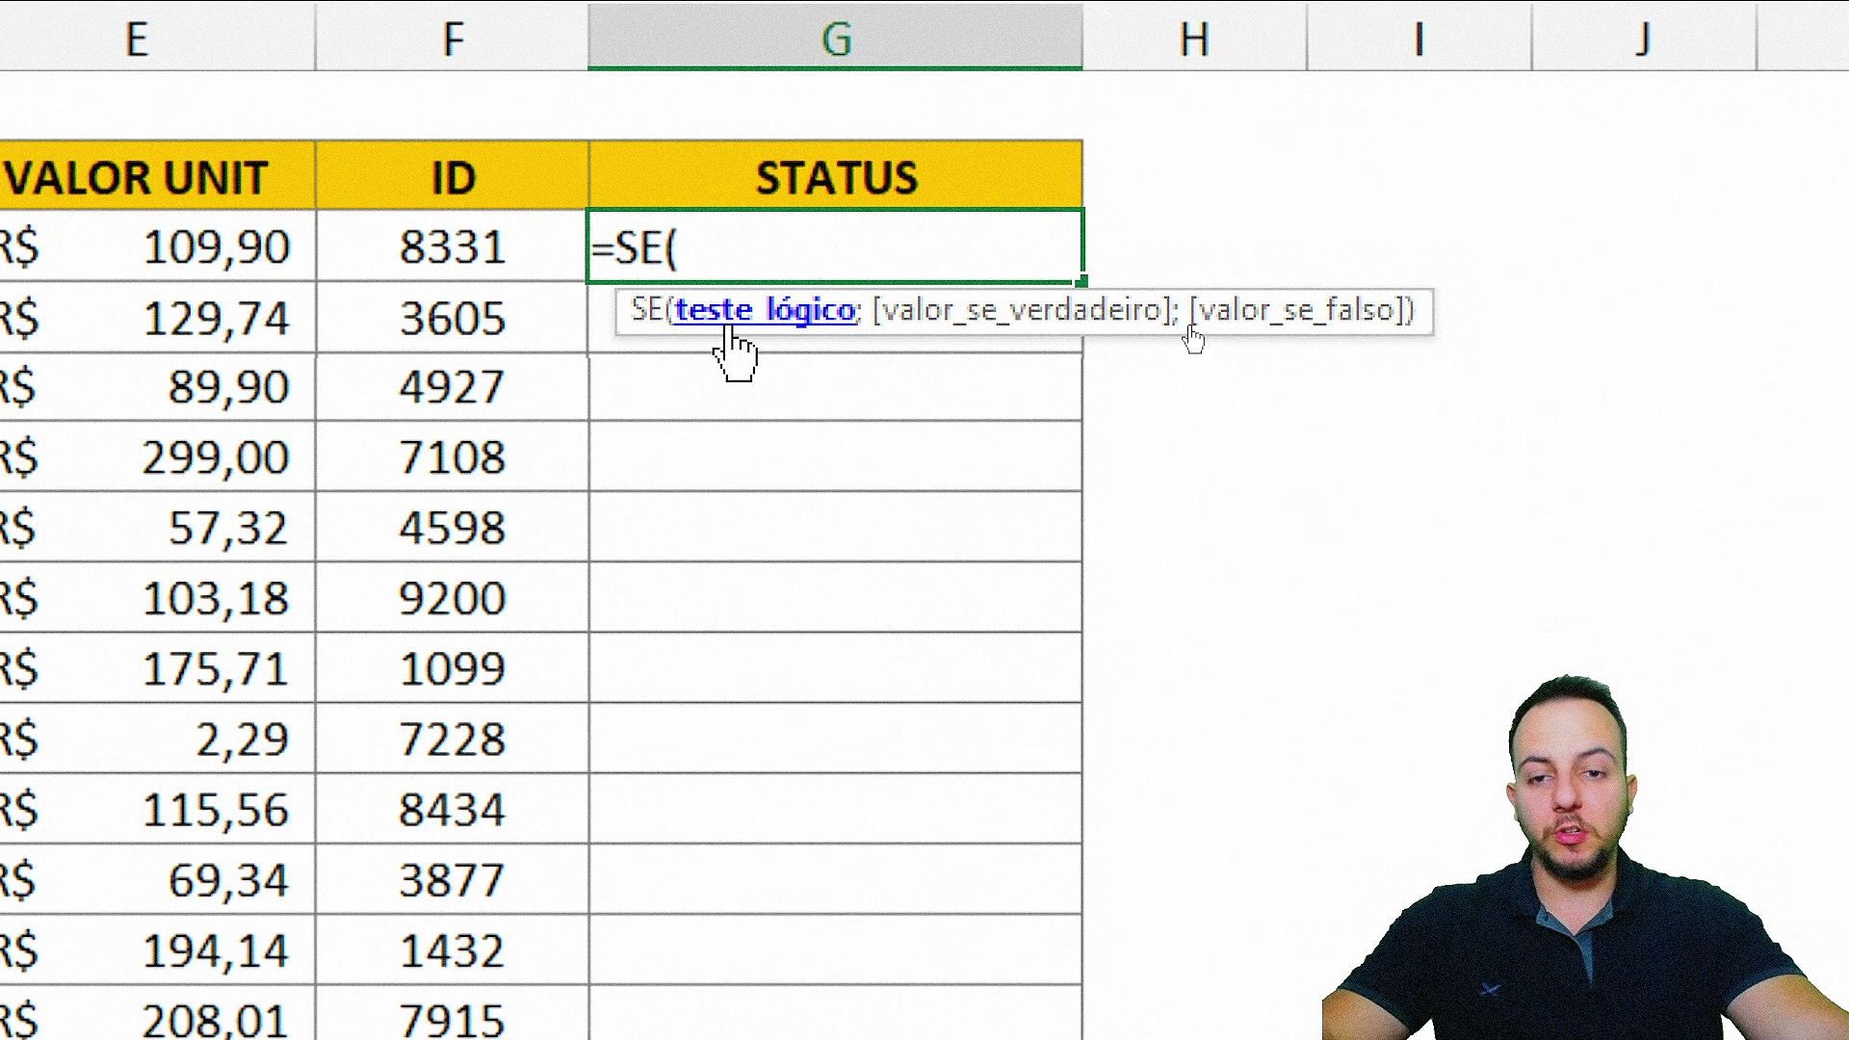
{"action": "scroll", "coordinate": [214, 323], "scroll_direction": "left", "scroll_amount": 3}
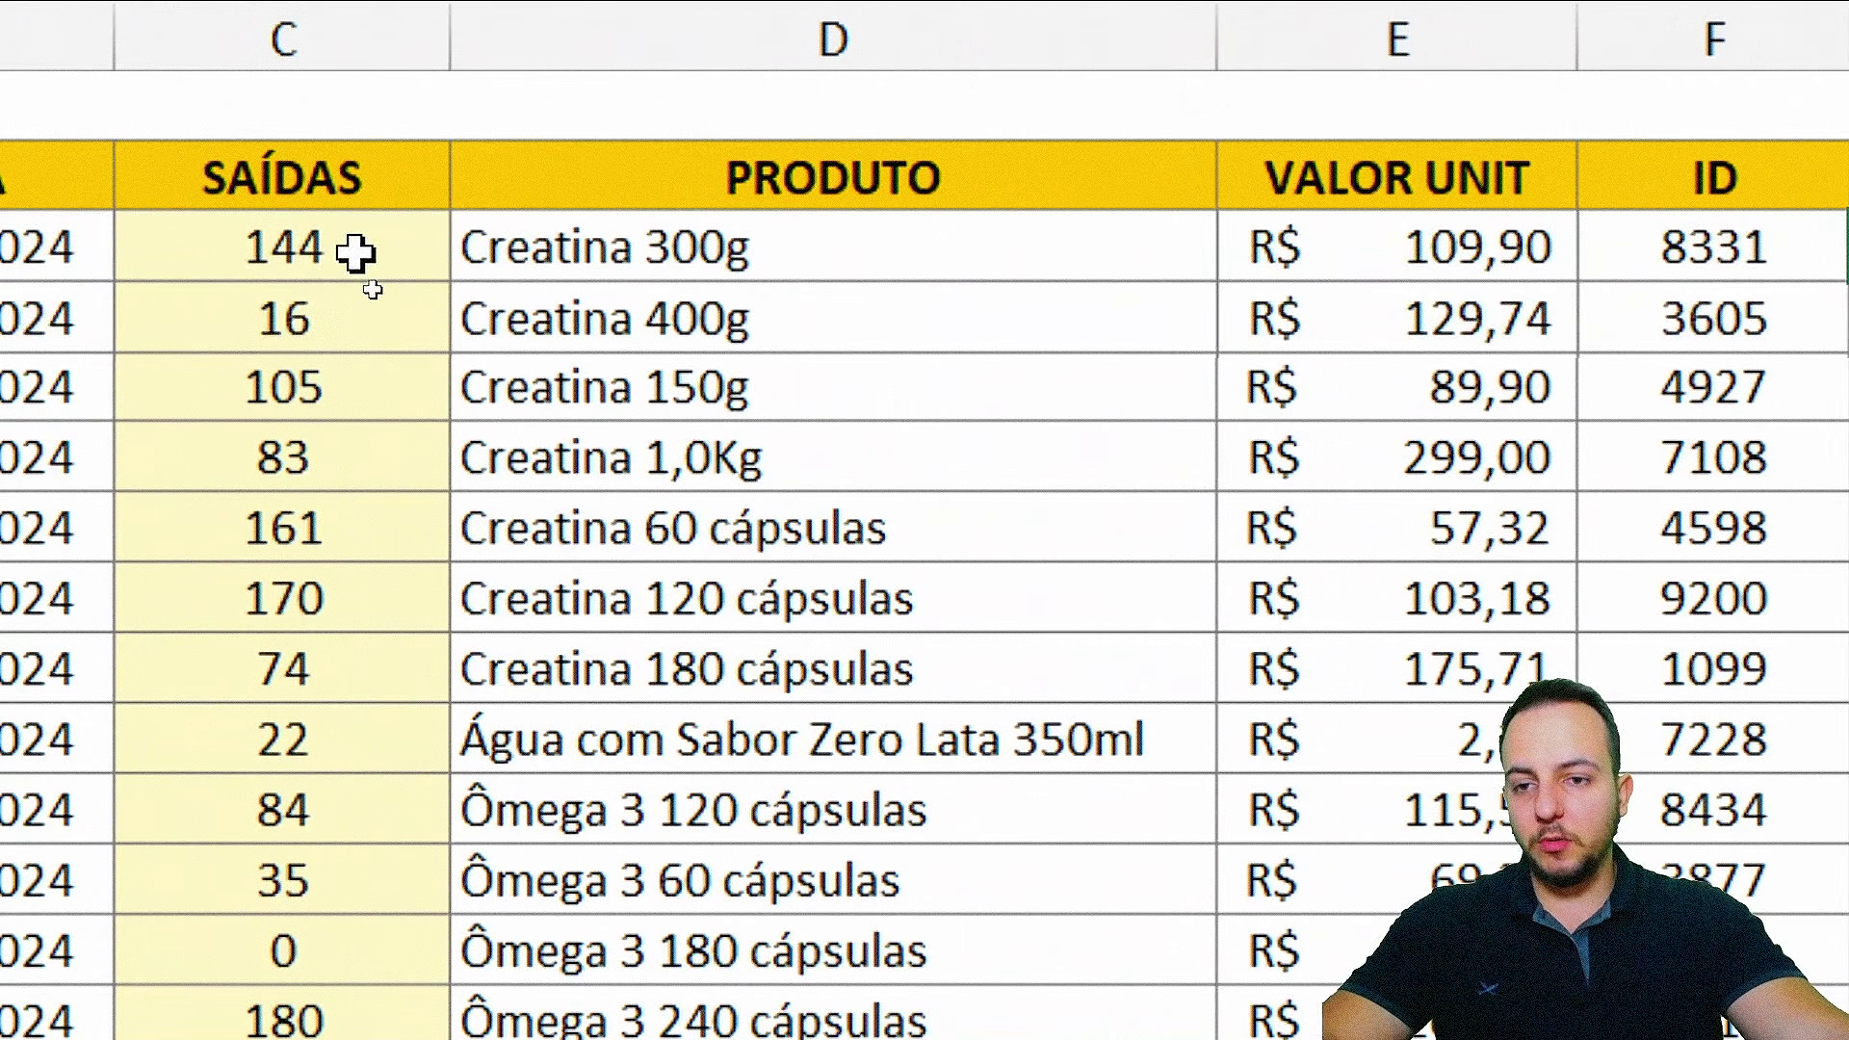
{"action": "left_click", "coordinate": [355, 253]}
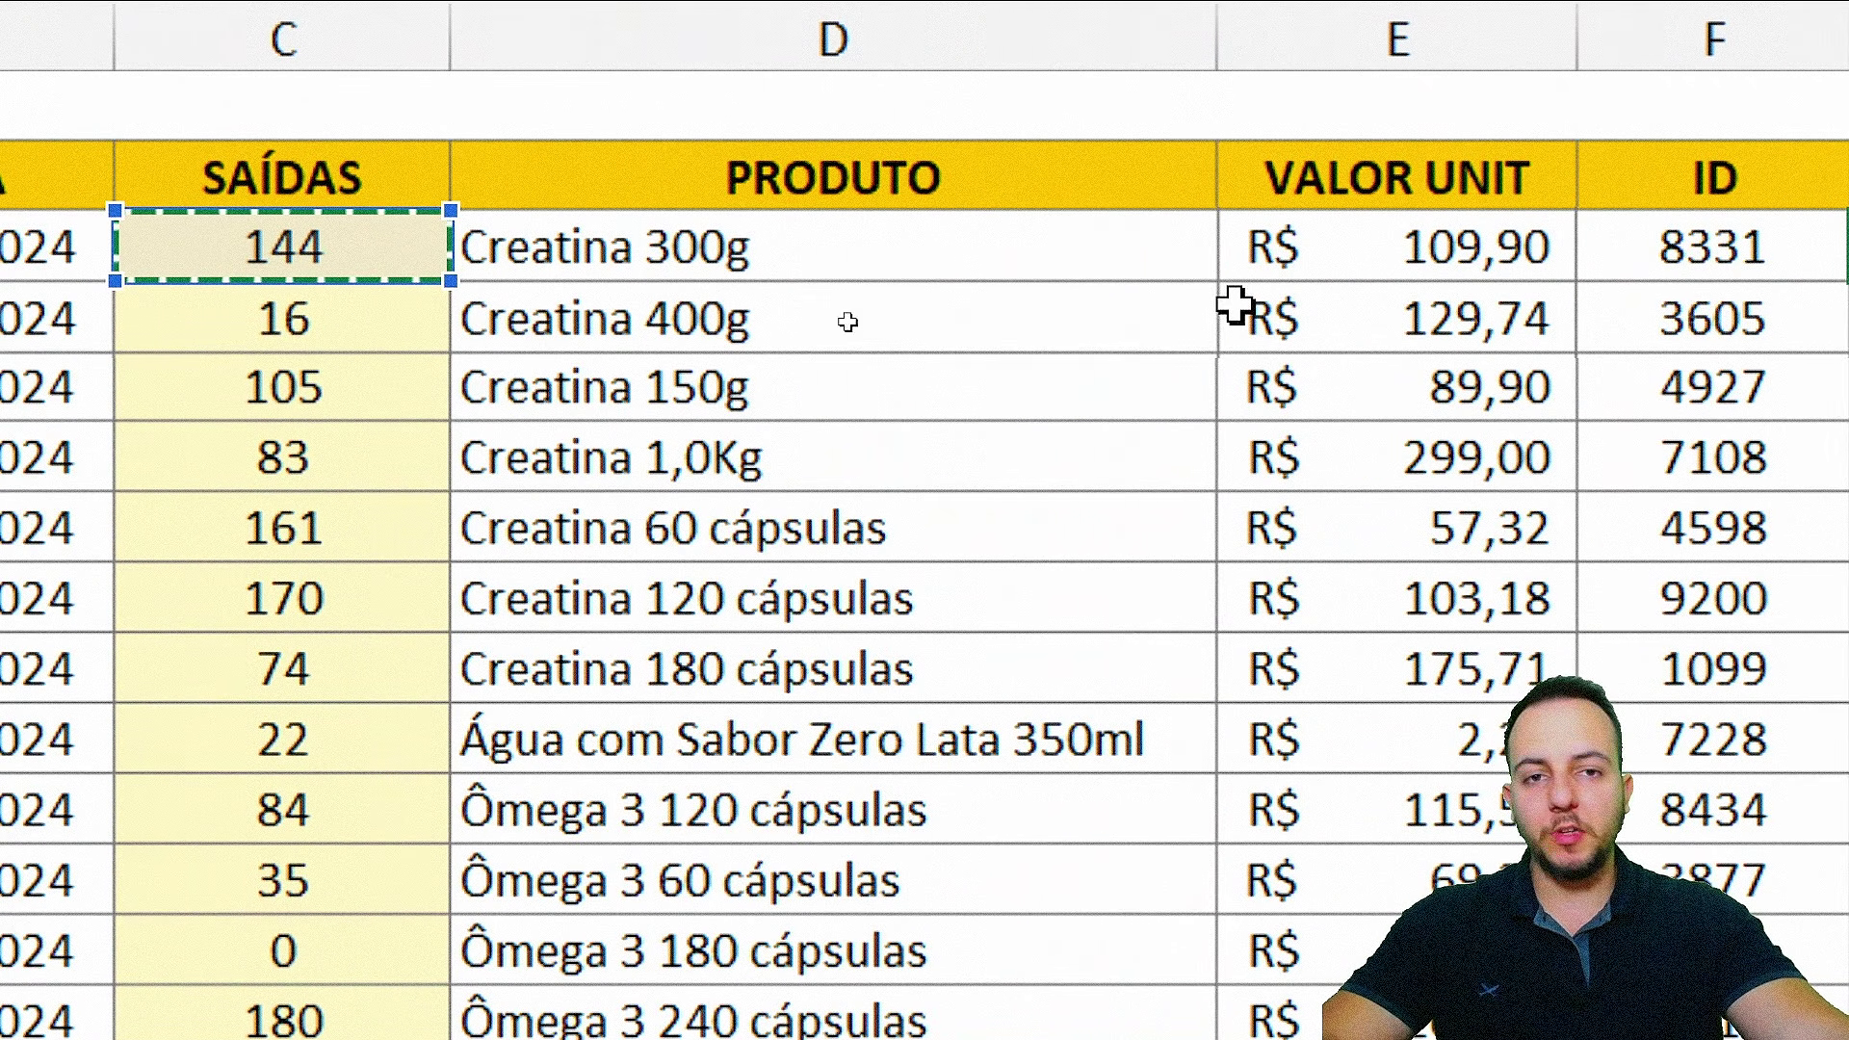
{"action": "scroll", "coordinate": [1637, 361], "scroll_direction": "right", "scroll_amount": 3}
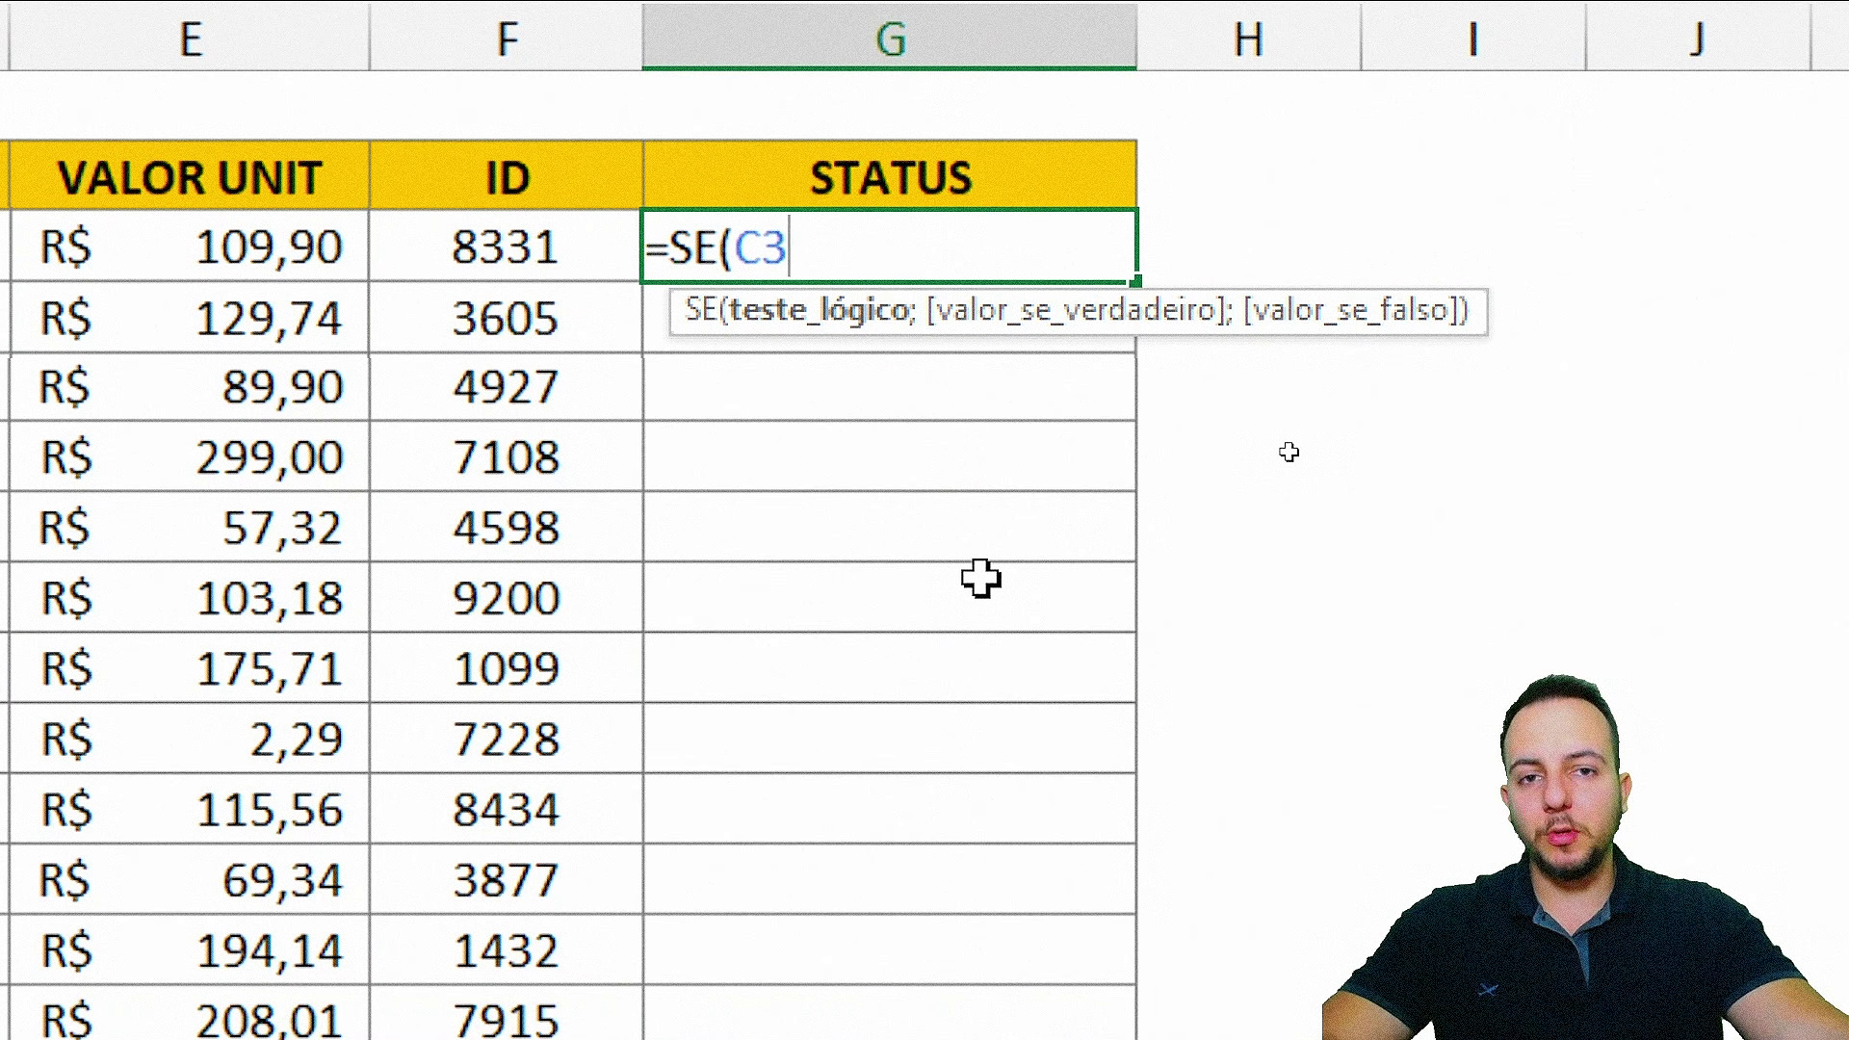
{"action": "type", "text": "<"}
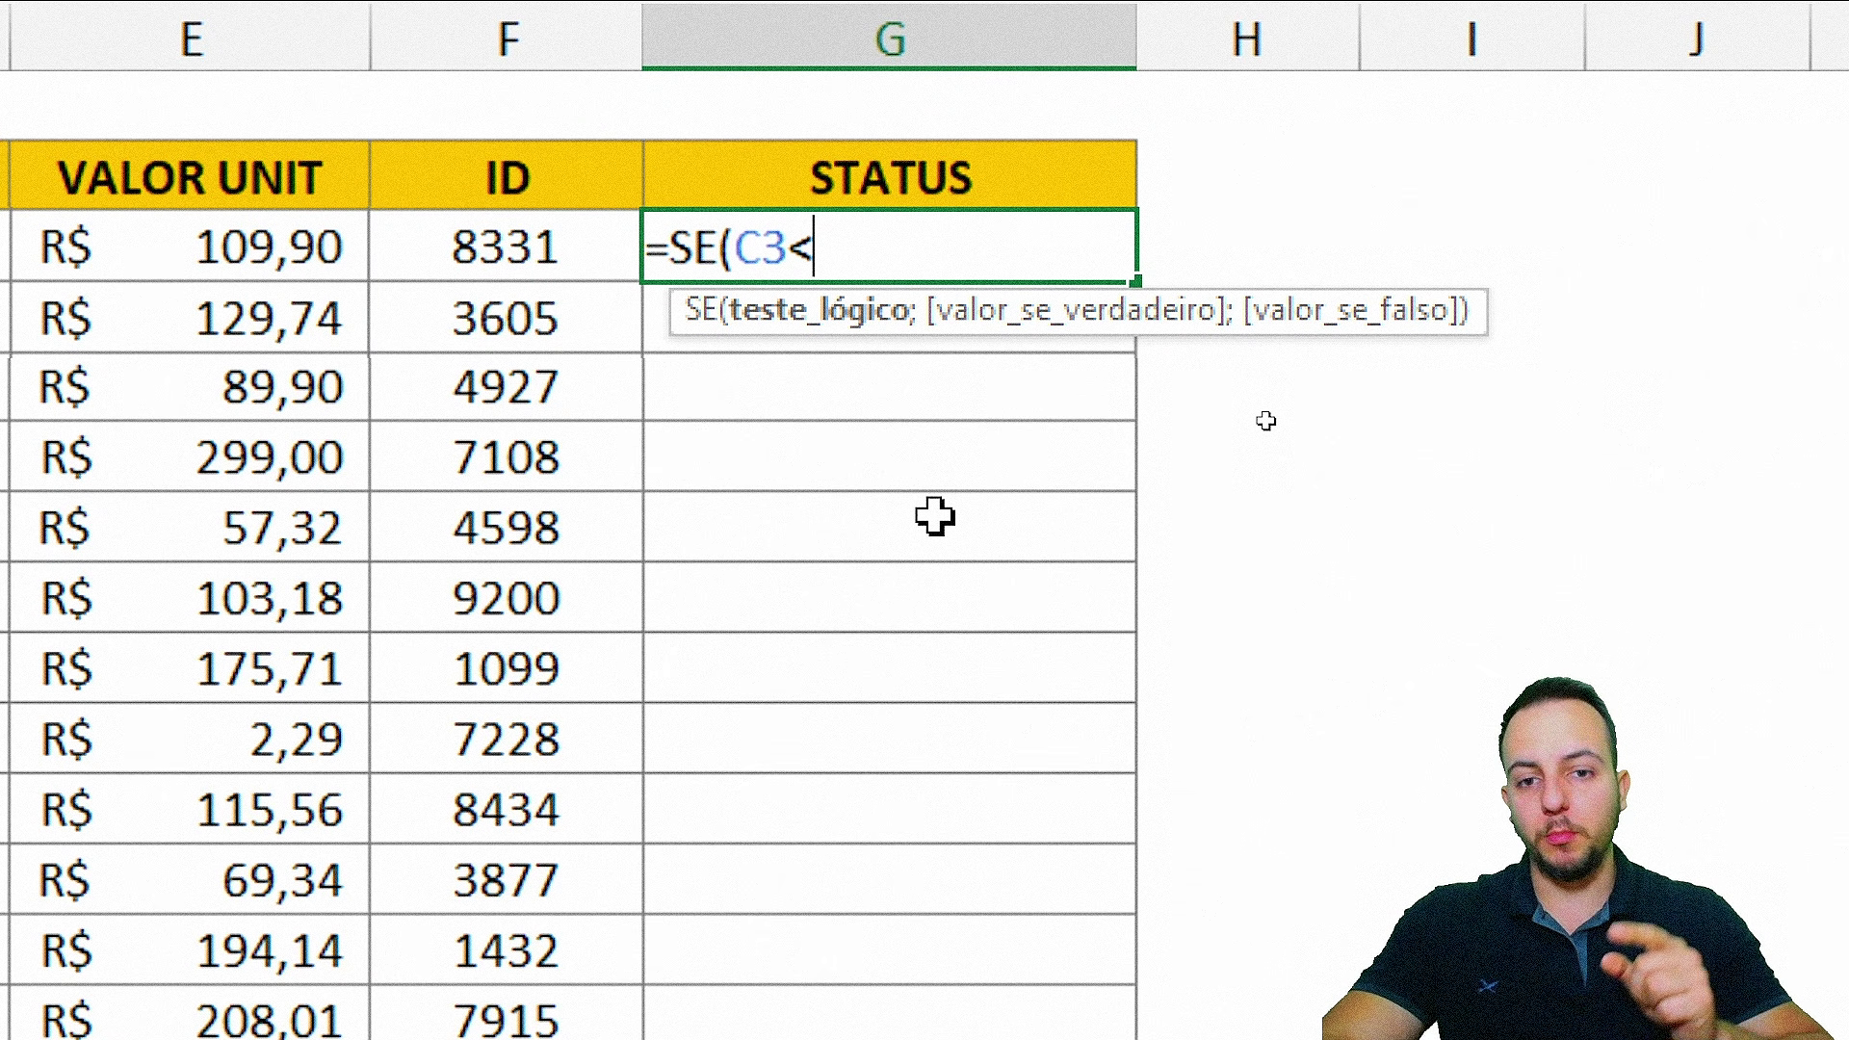
{"action": "type", "text": "=30"}
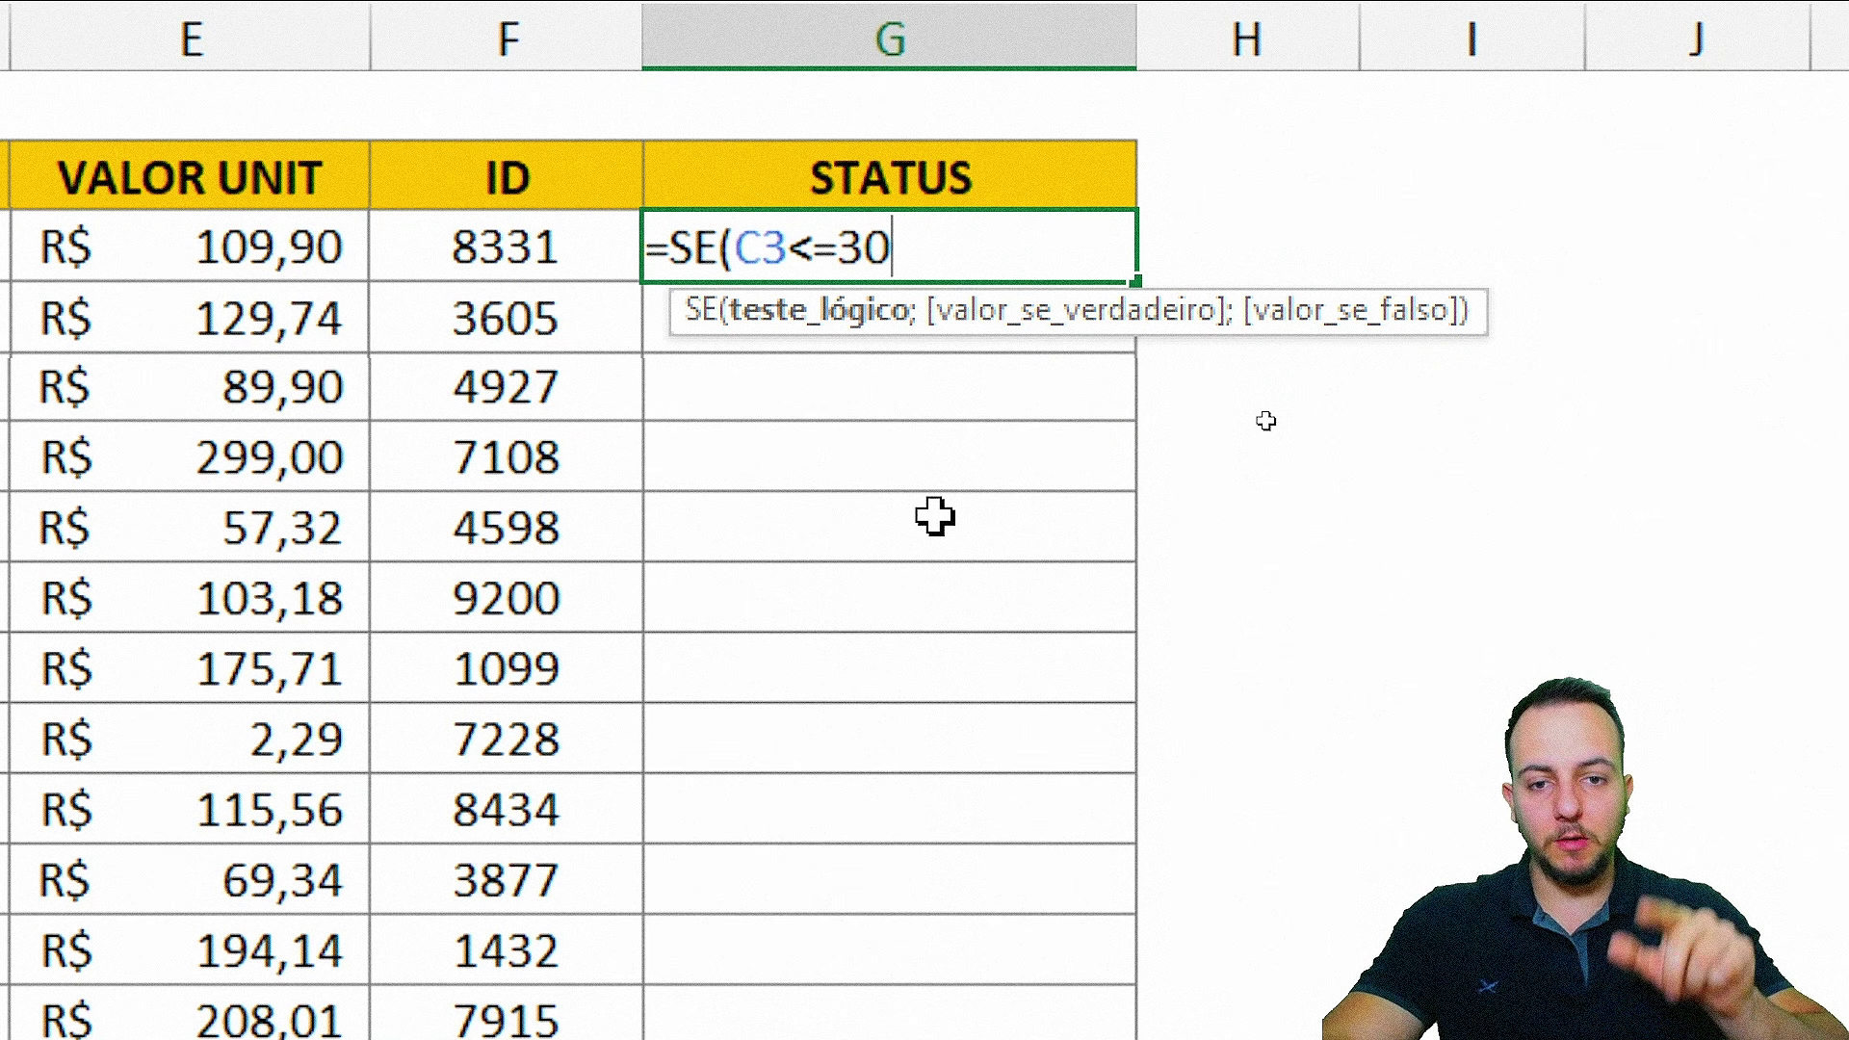
- Complete the SE formula in G3 so it returns "PHASE OUT" when true and "OK" when false
{"action": "type", "text": ";"}
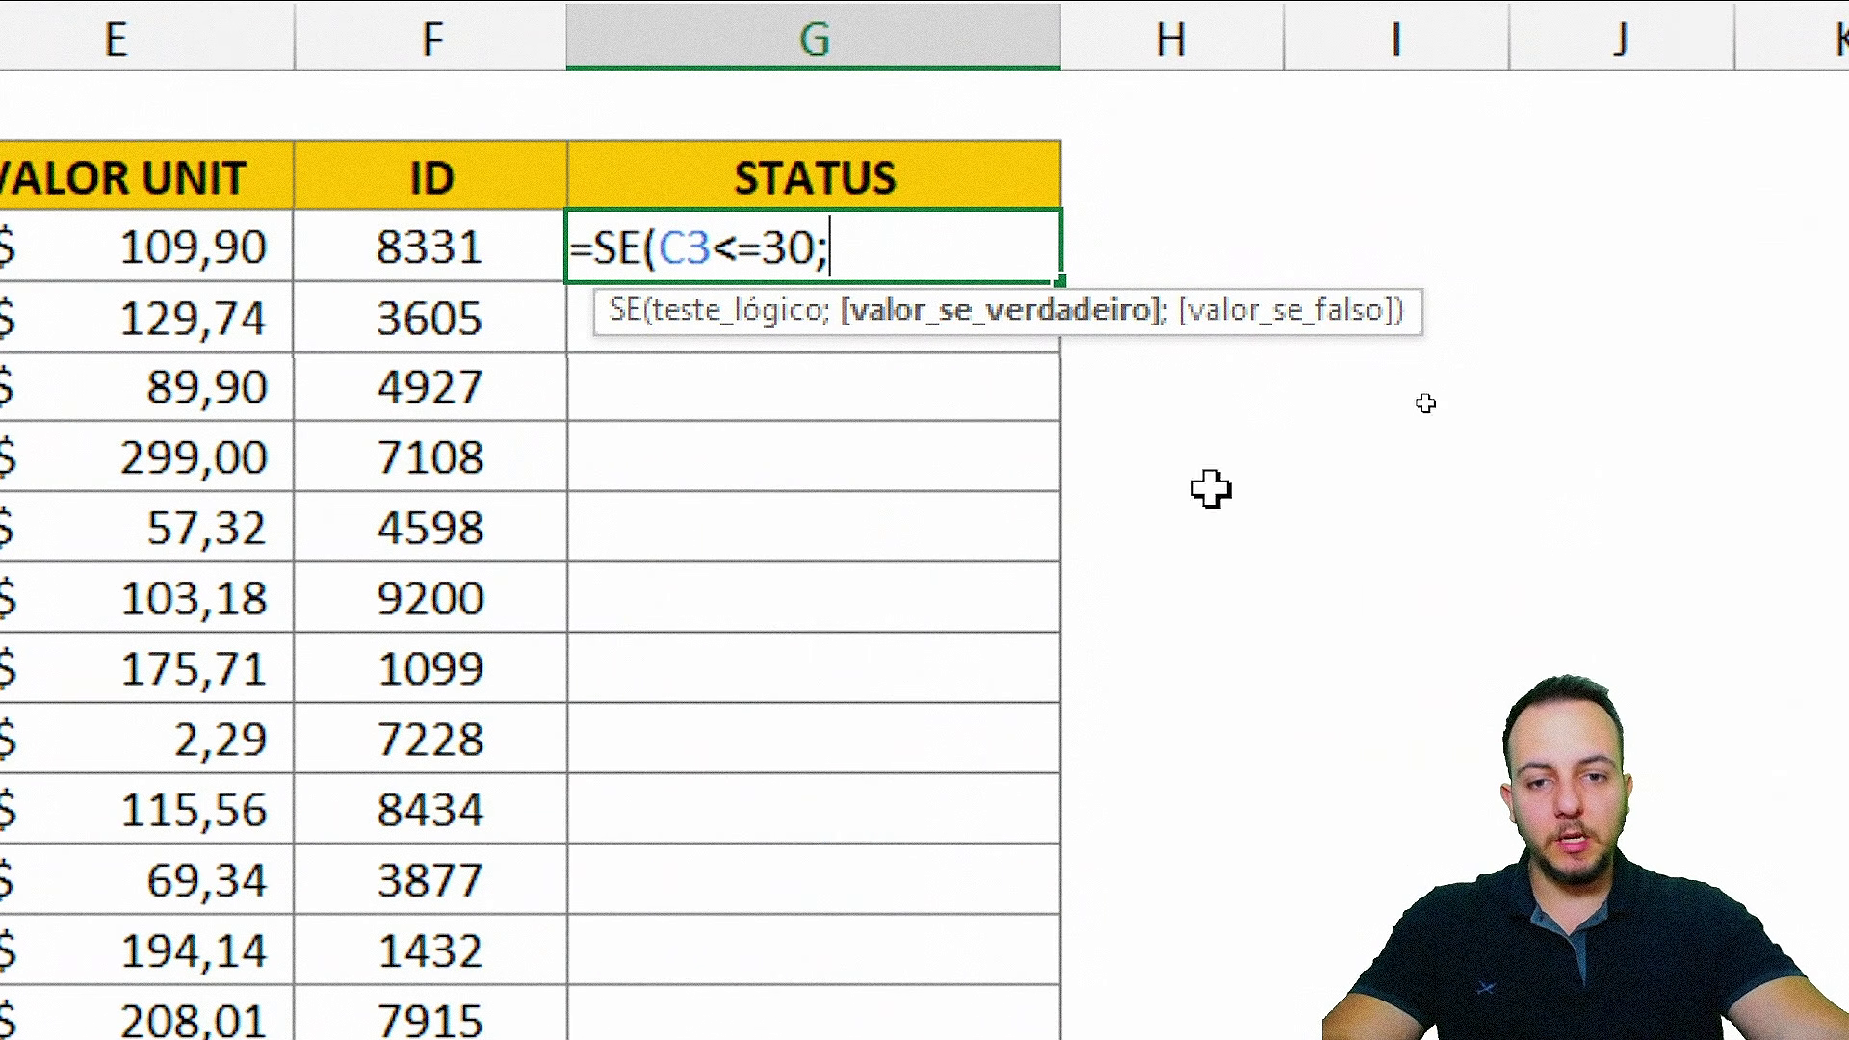
{"action": "type", "text": "\""}
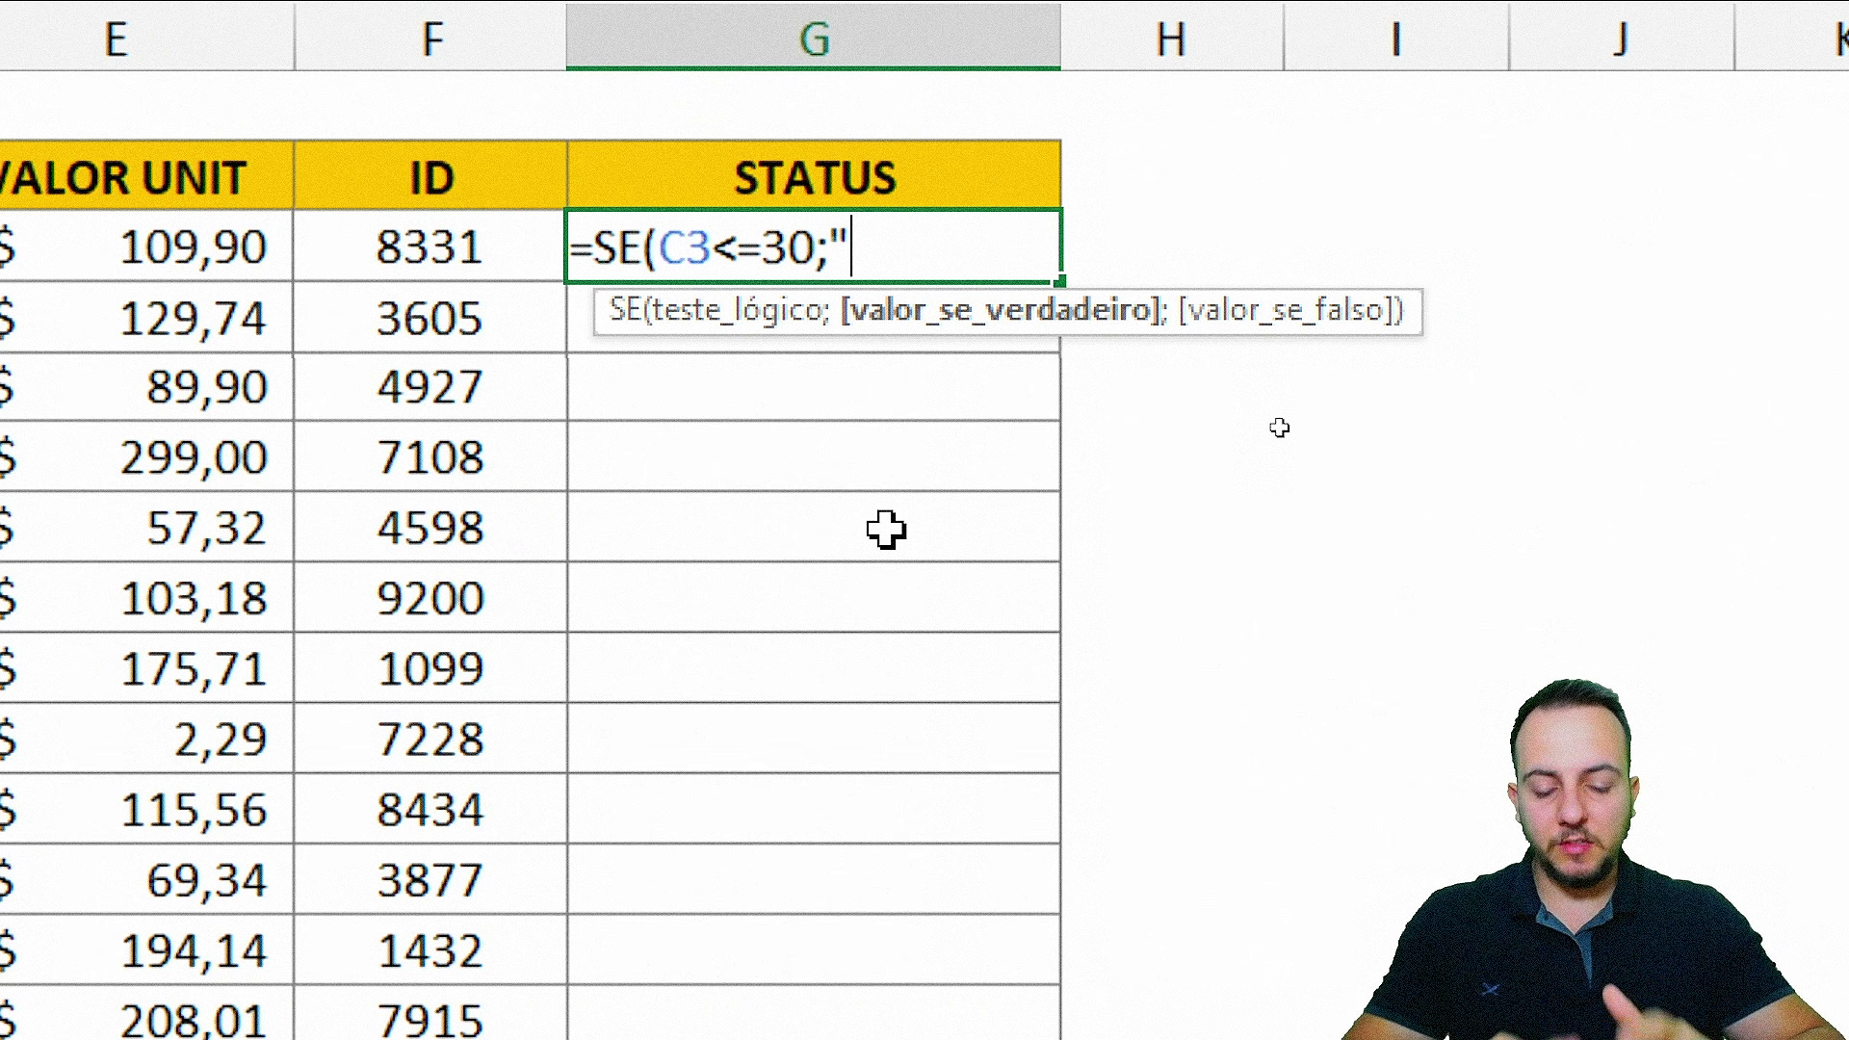
{"action": "type", "text": "PHASE"}
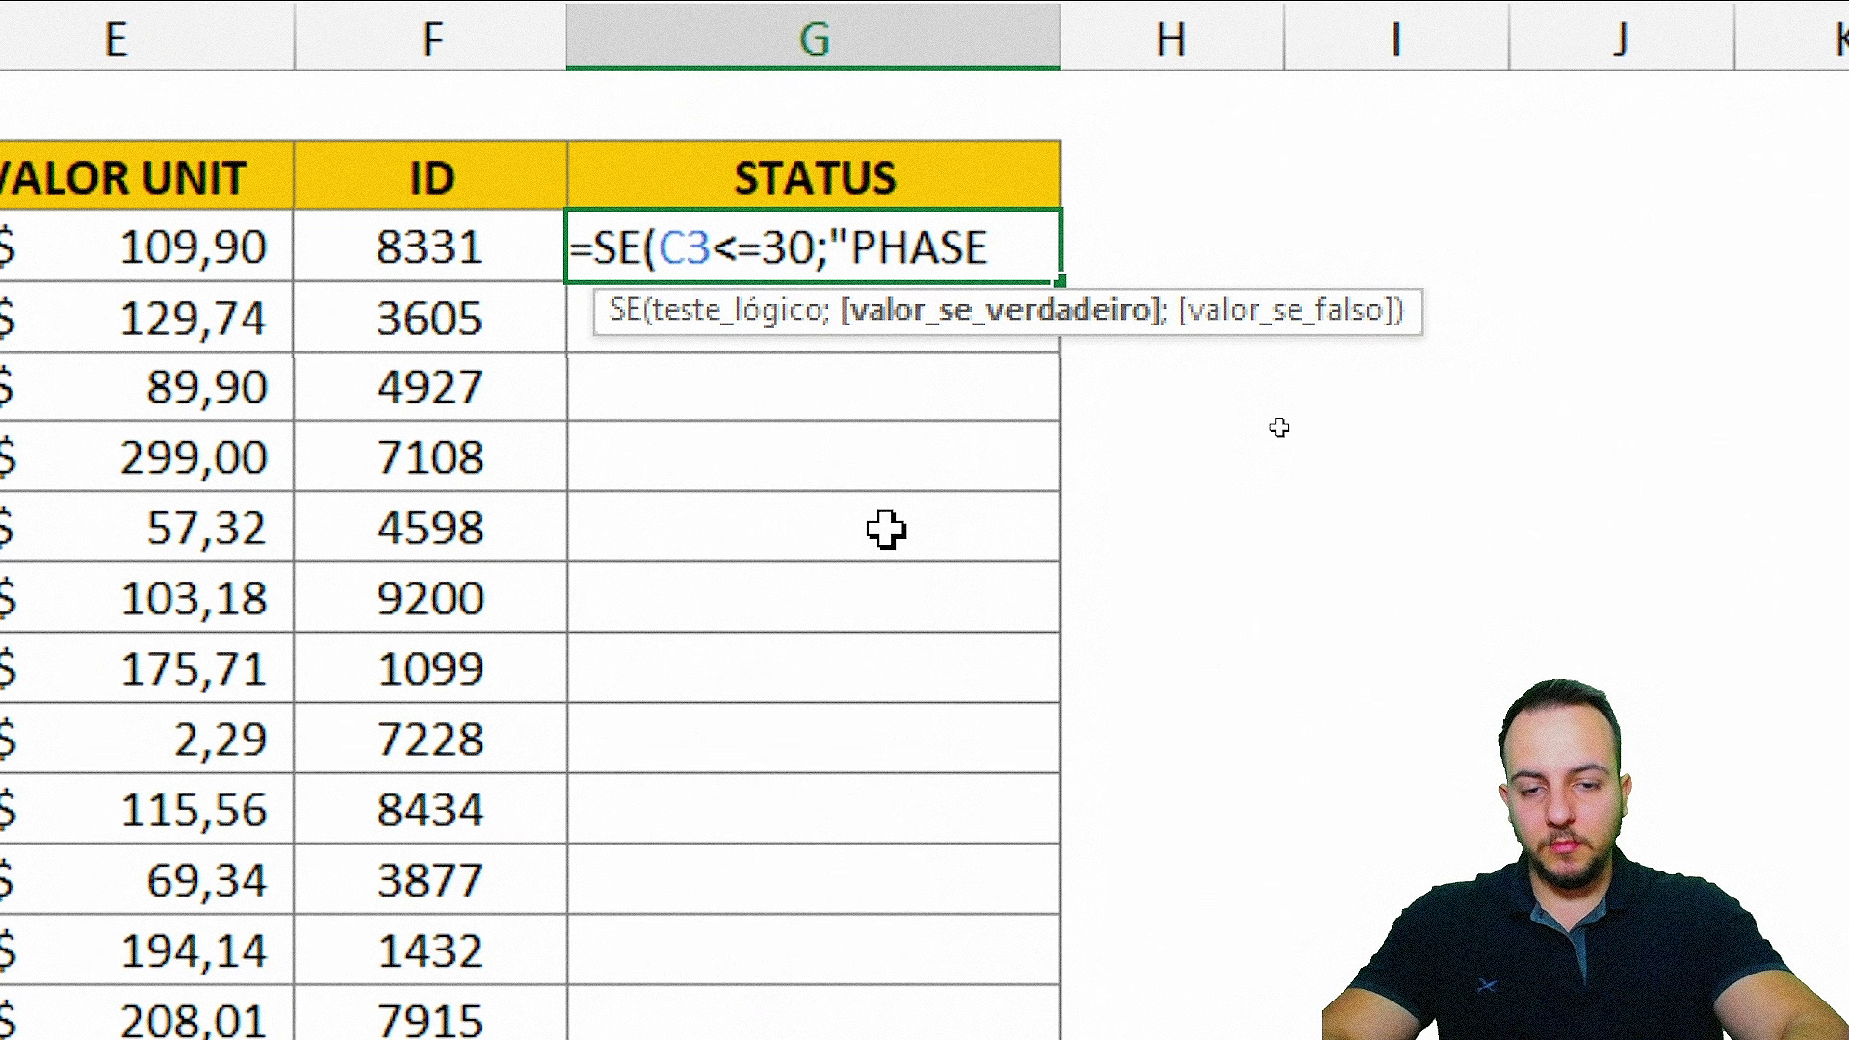
{"action": "type", "text": " OUT\""}
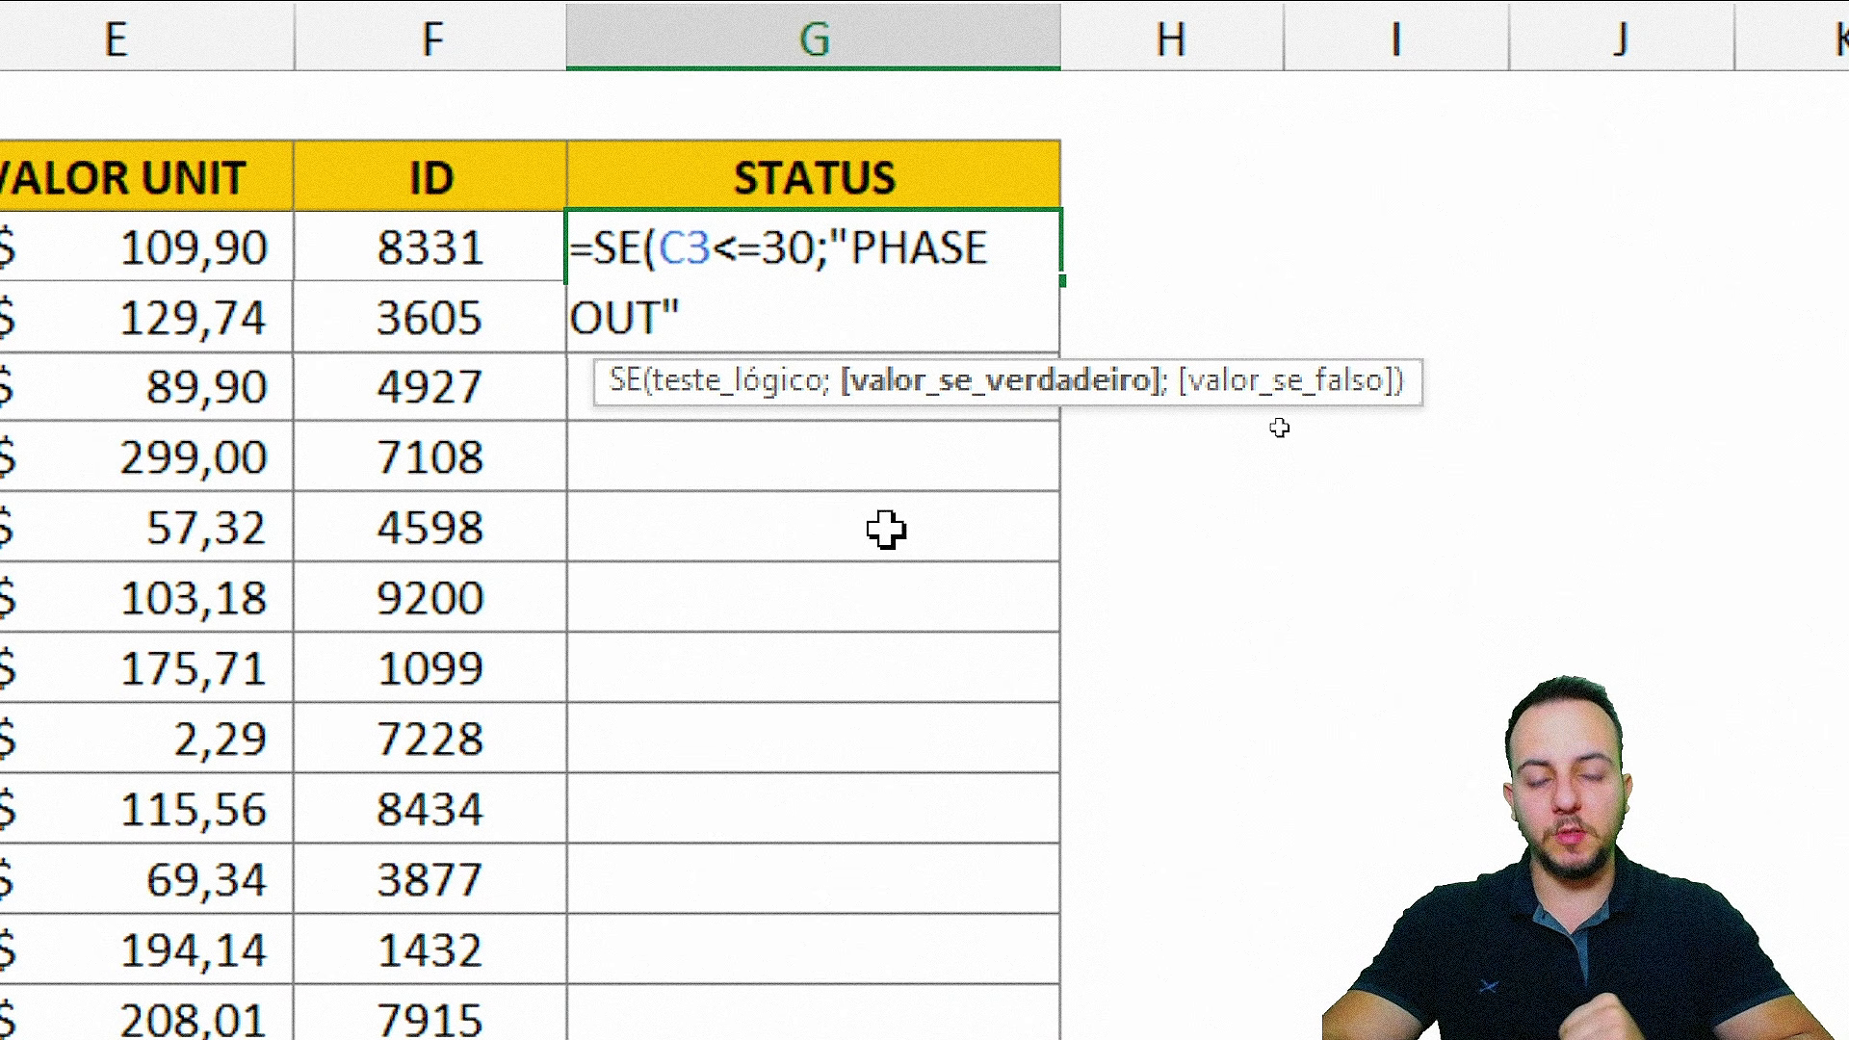
{"action": "type", "text": ";"}
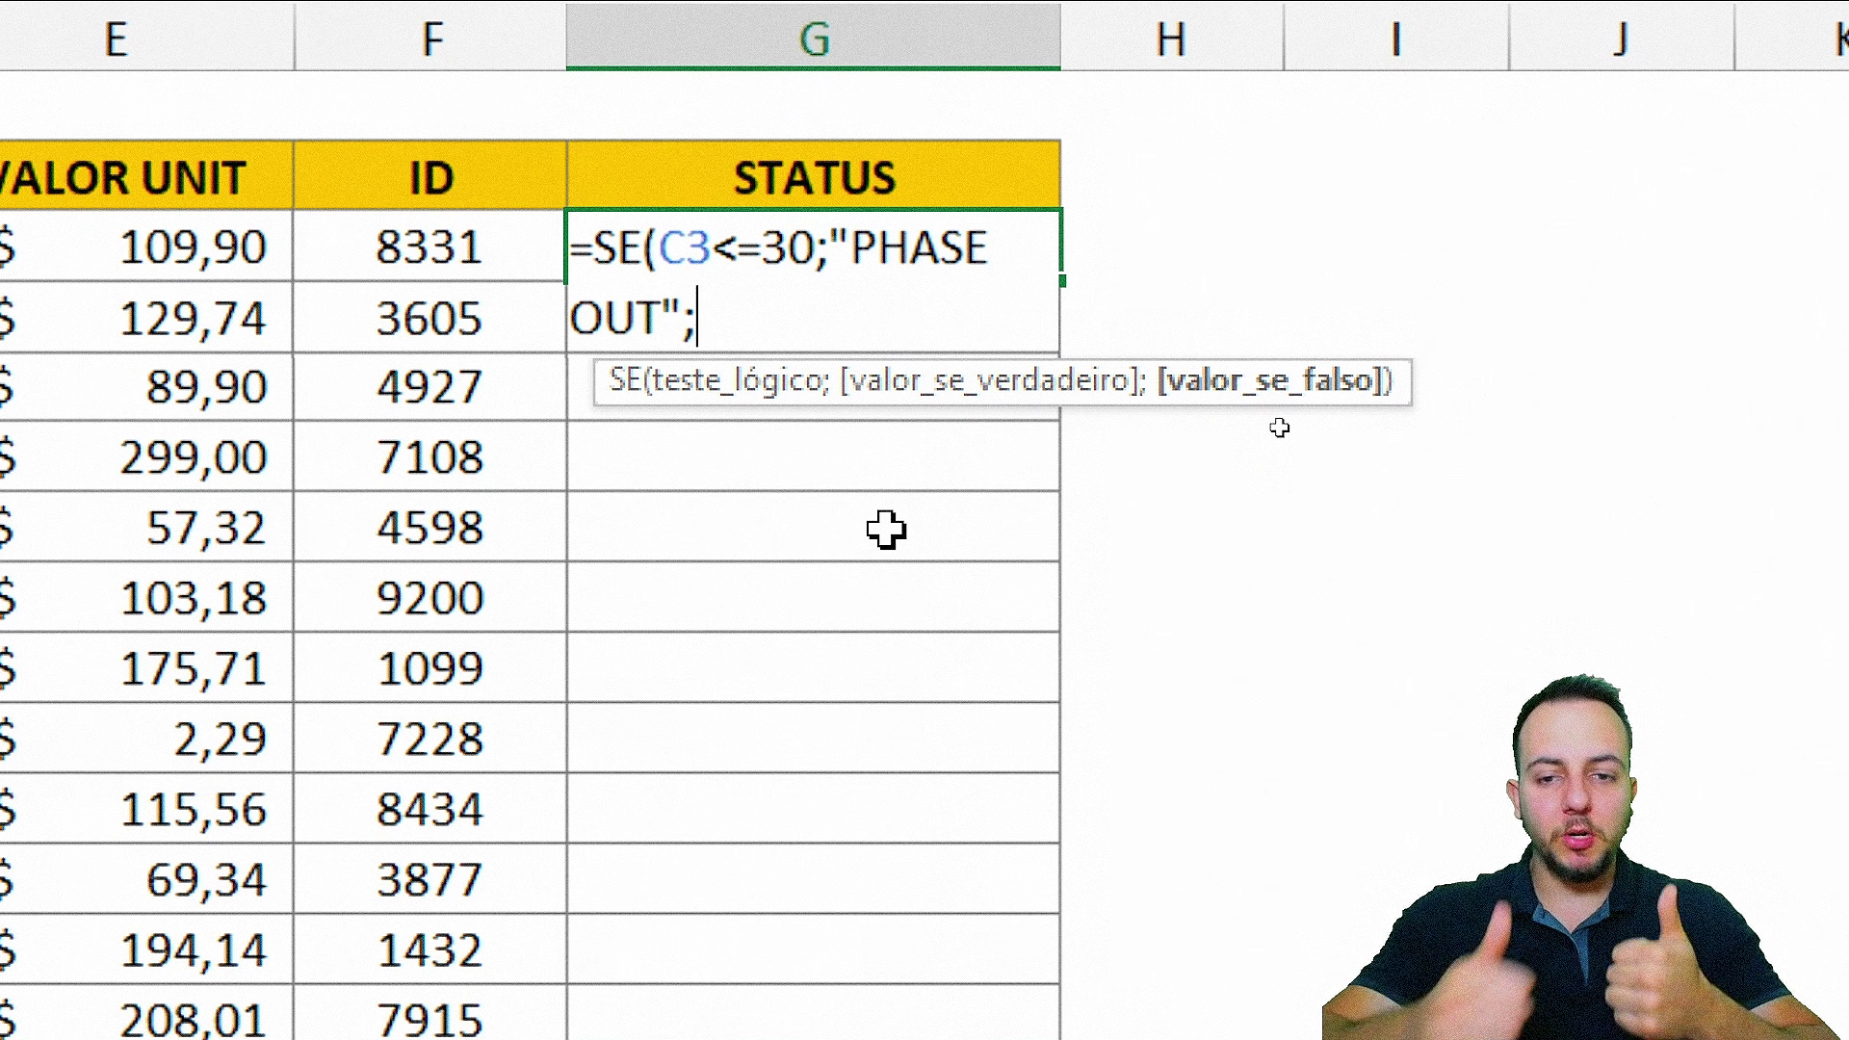
{"action": "type", "text": "\""}
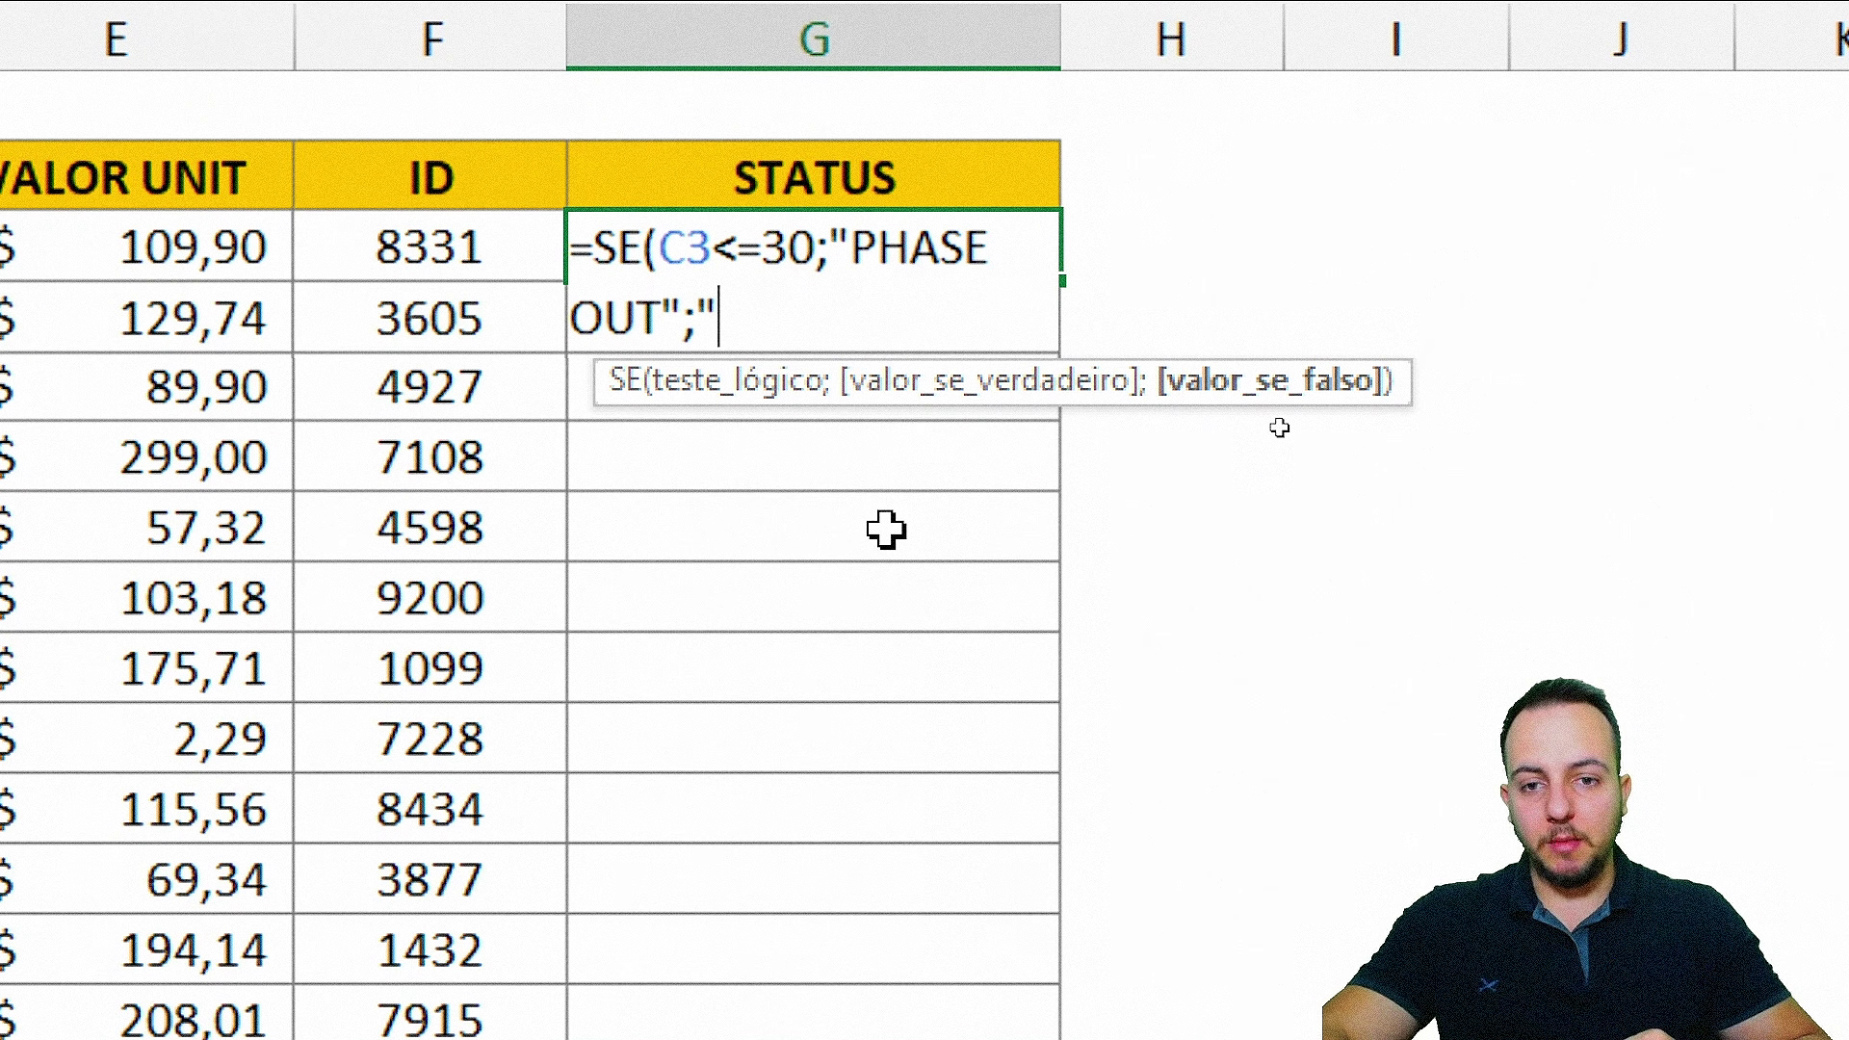
{"action": "type", "text": "OK\")"}
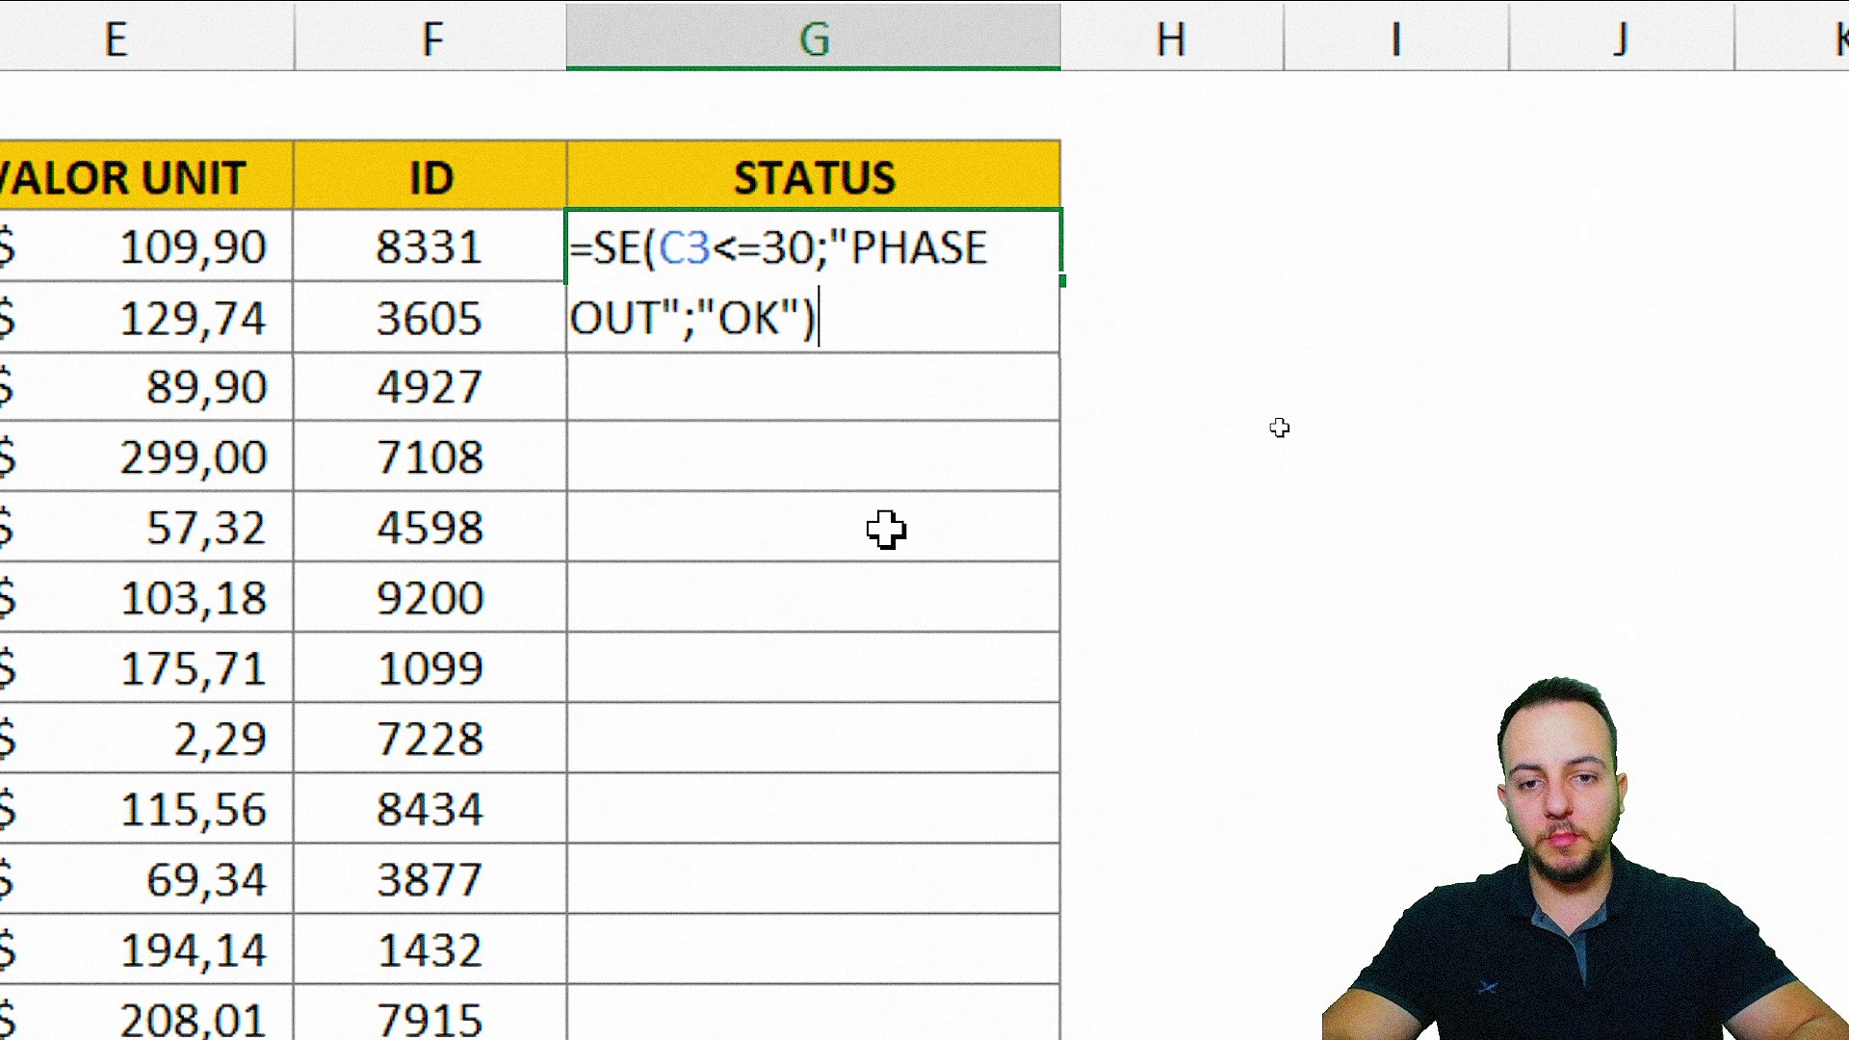
{"action": "key", "text": "Return"}
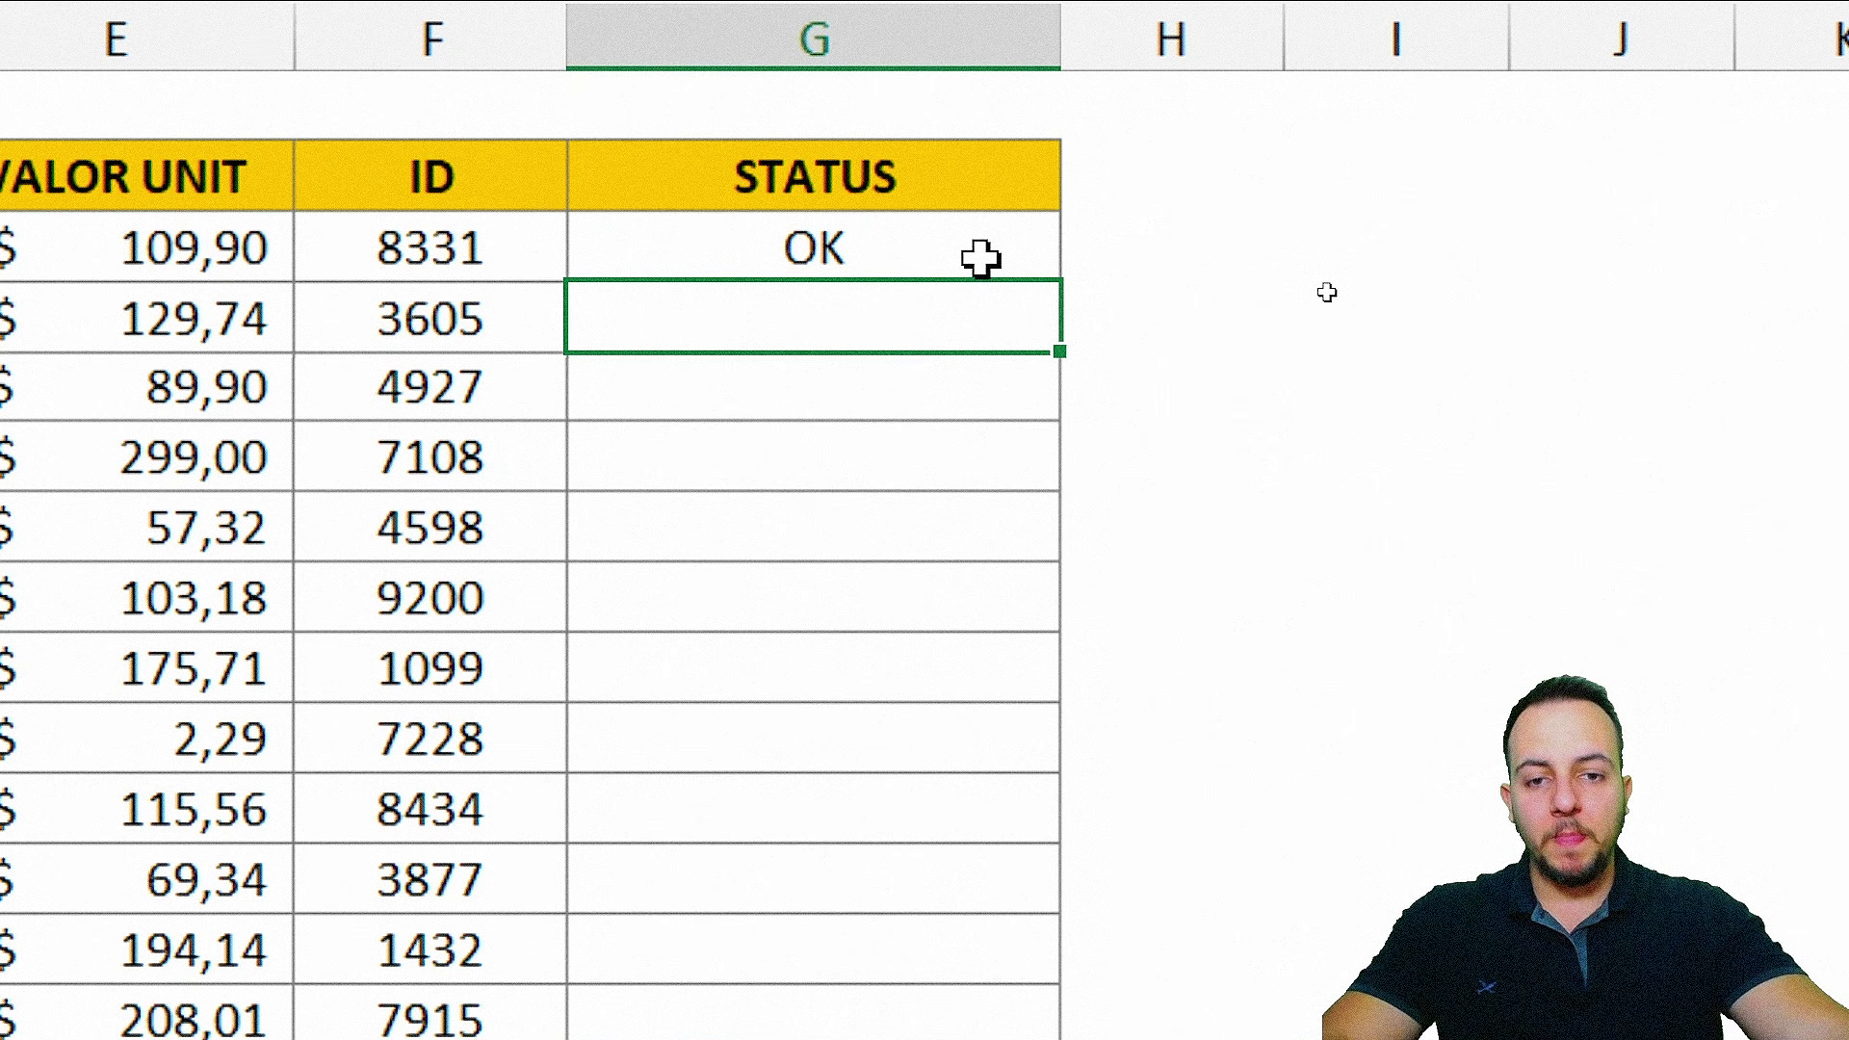
- Fill the SE formula from G3 down the STATUS column to G25
{"action": "left_click", "coordinate": [980, 258]}
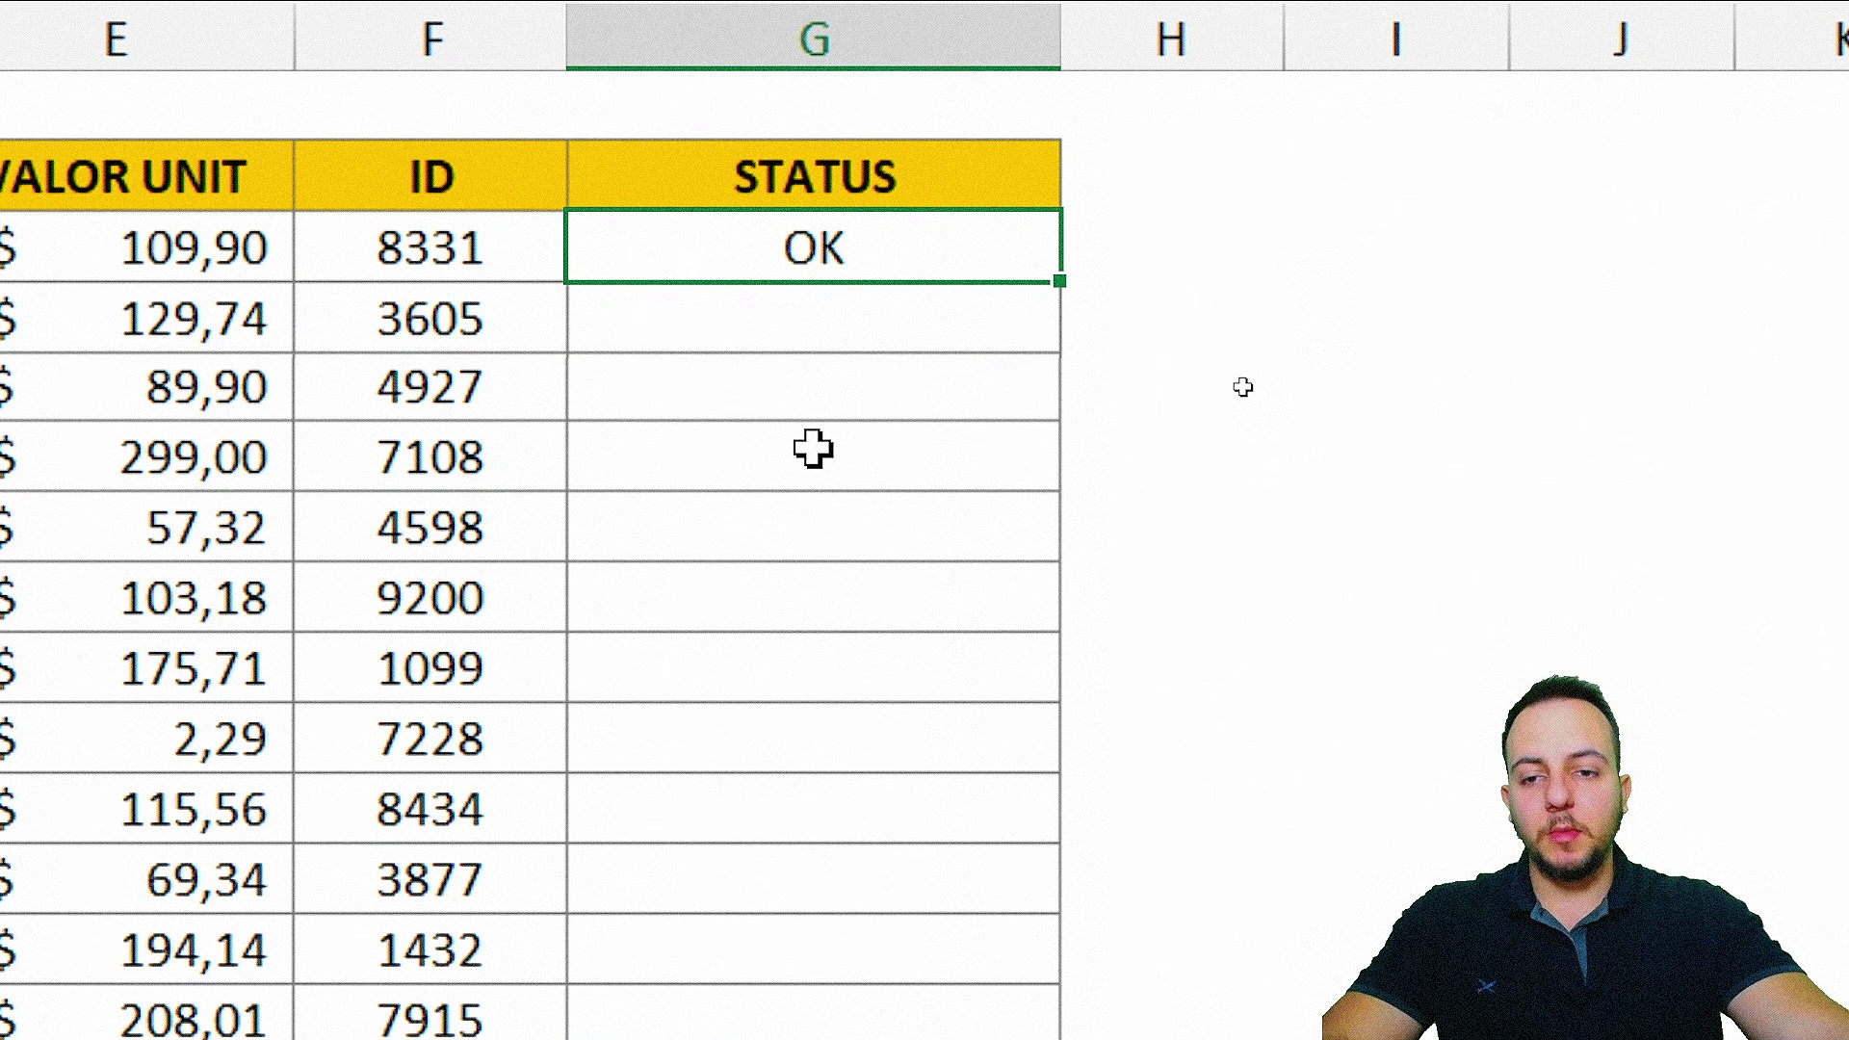
{"action": "left_click_drag", "start_coordinate": [854, 359], "coordinate": [806, 748]}
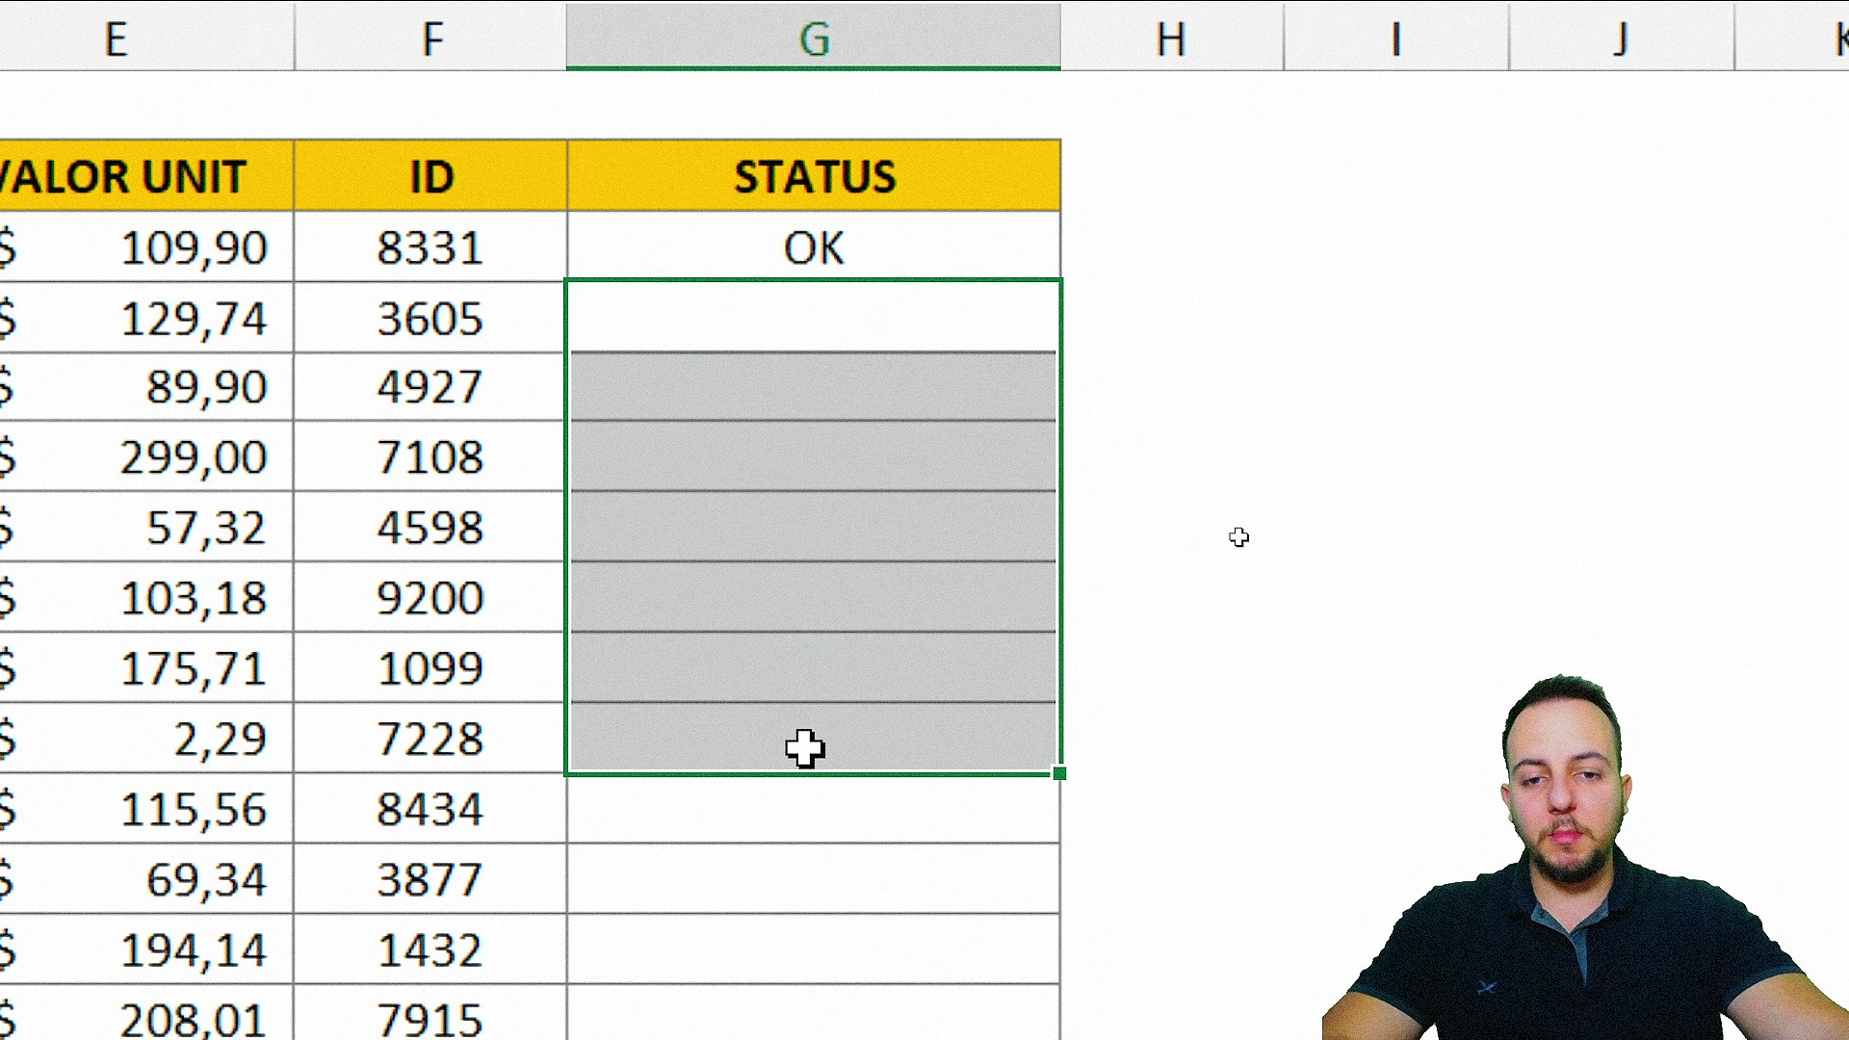
{"action": "left_click", "coordinate": [989, 253]}
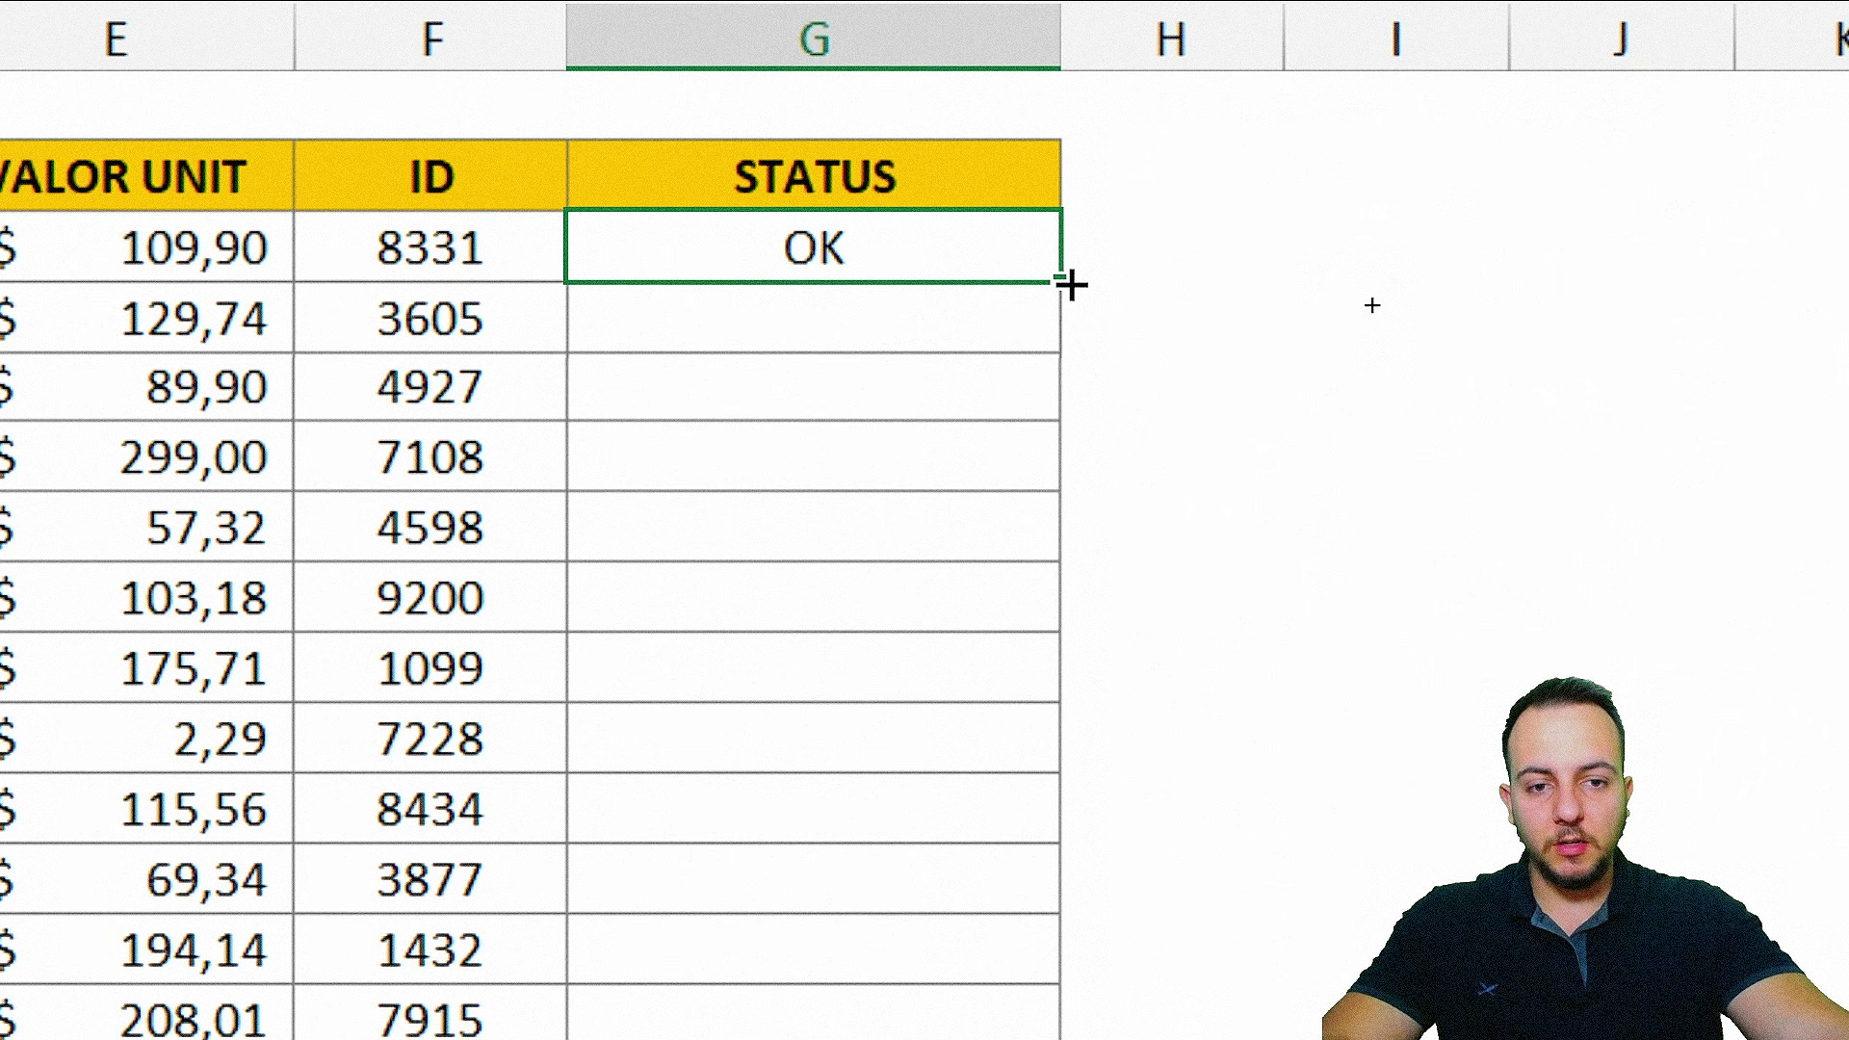
{"action": "mouse_move", "coordinate": [1061, 286]}
{"action": "left_mouse_down"}
{"action": "mouse_move", "coordinate": [1046, 408]}
{"action": "mouse_move", "coordinate": [1057, 257]}
{"action": "left_mouse_up"}
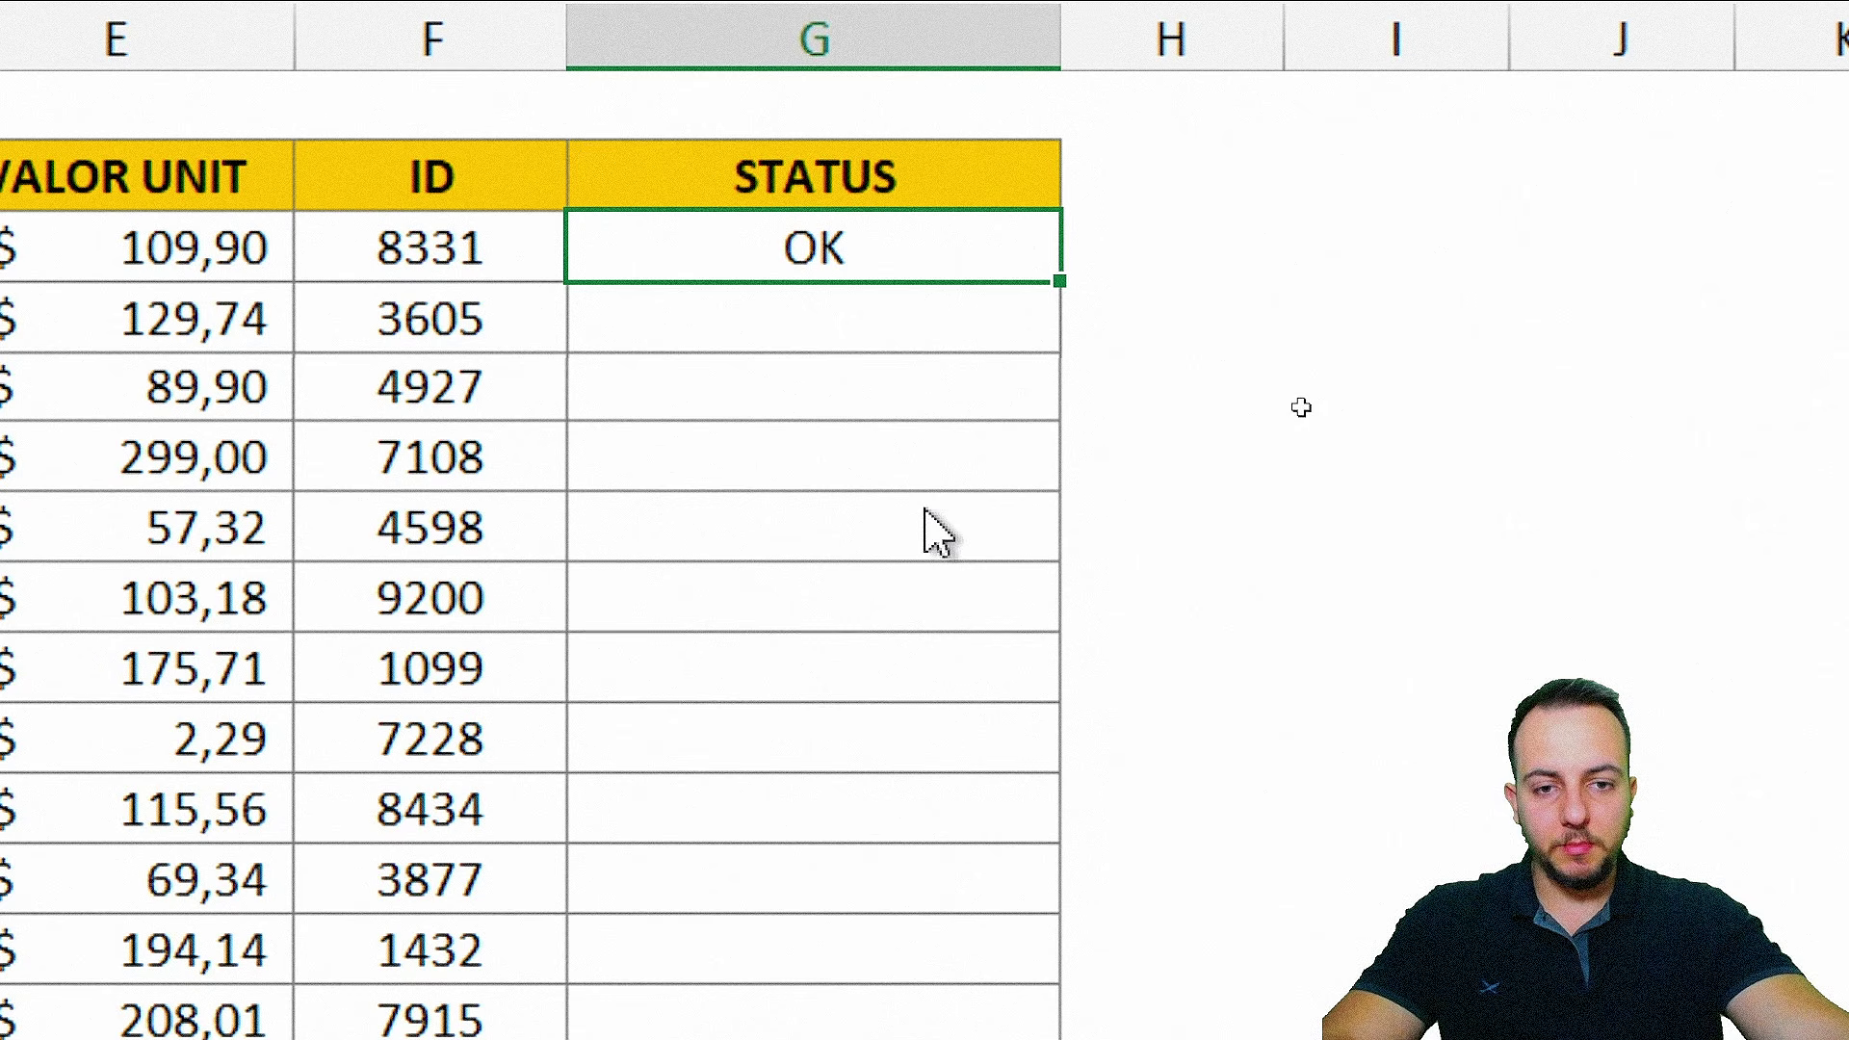
{"action": "left_click_drag", "start_coordinate": [1059, 280], "coordinate": [1055, 672]}
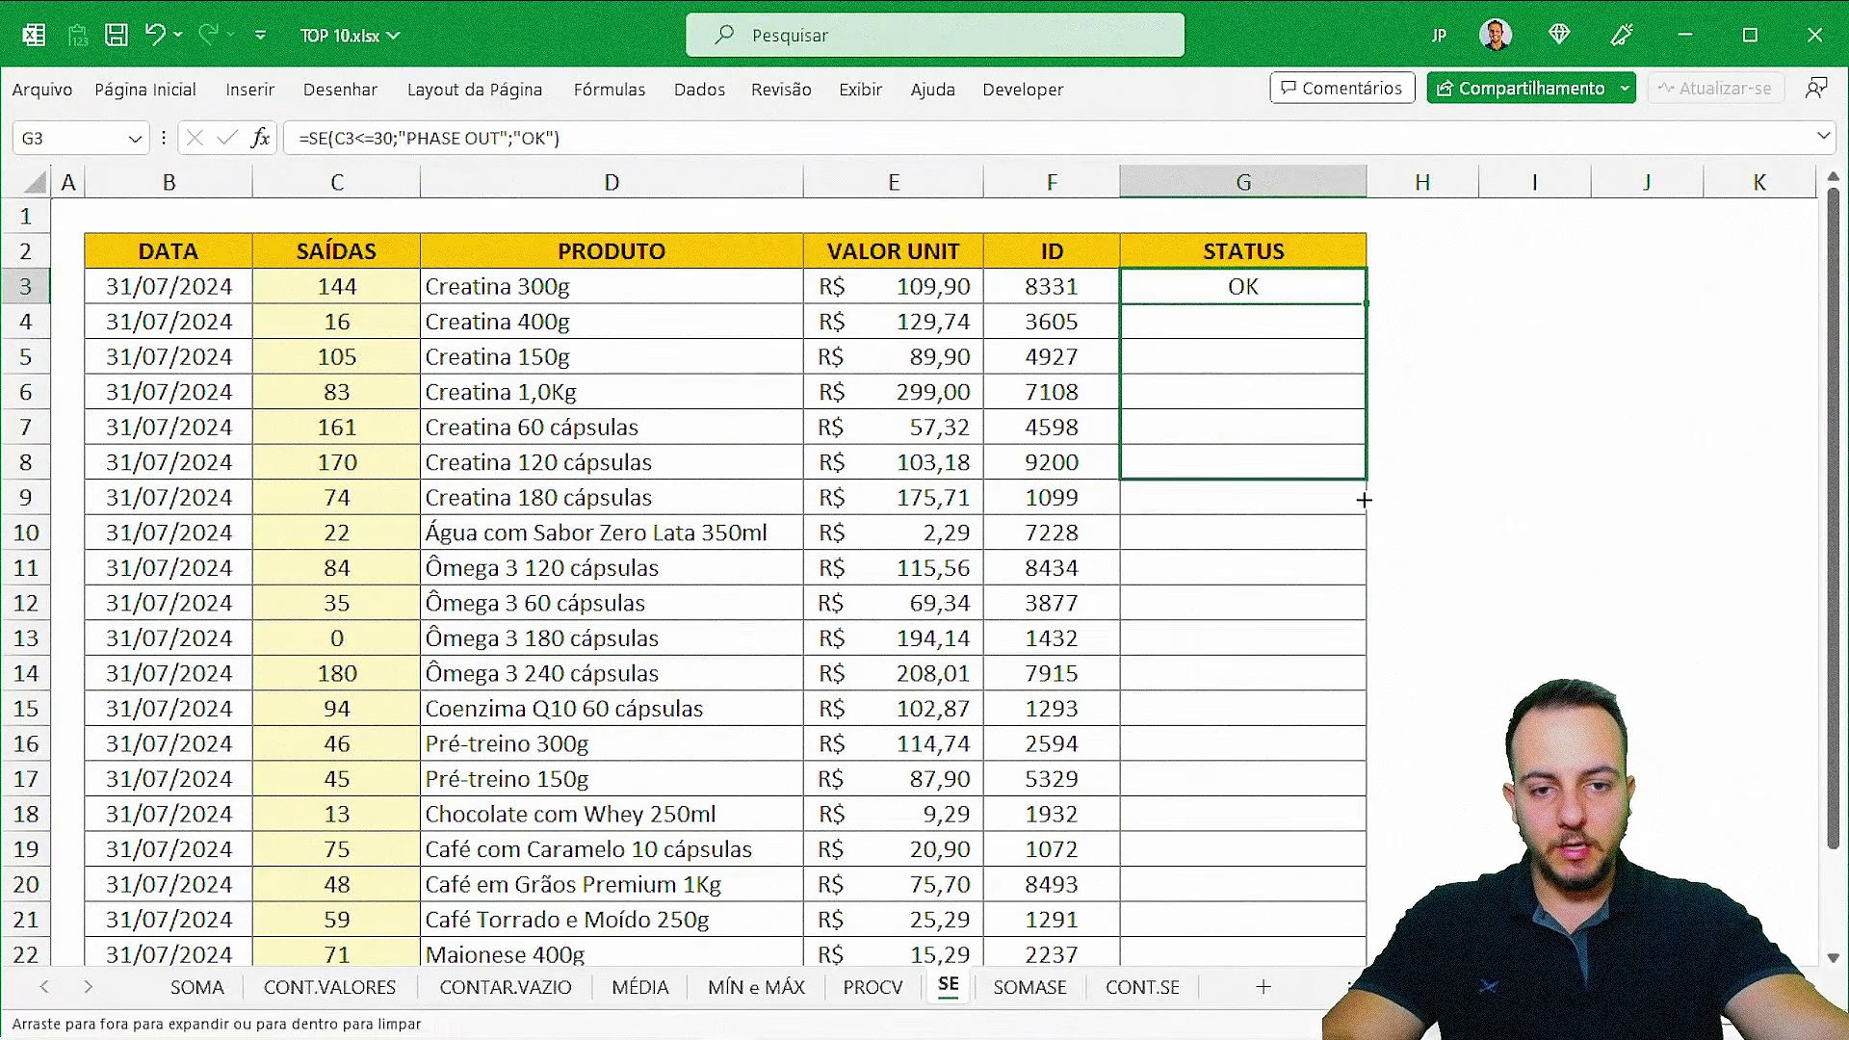
{"action": "left_click_drag", "start_coordinate": [1364, 500], "coordinate": [1329, 891]}
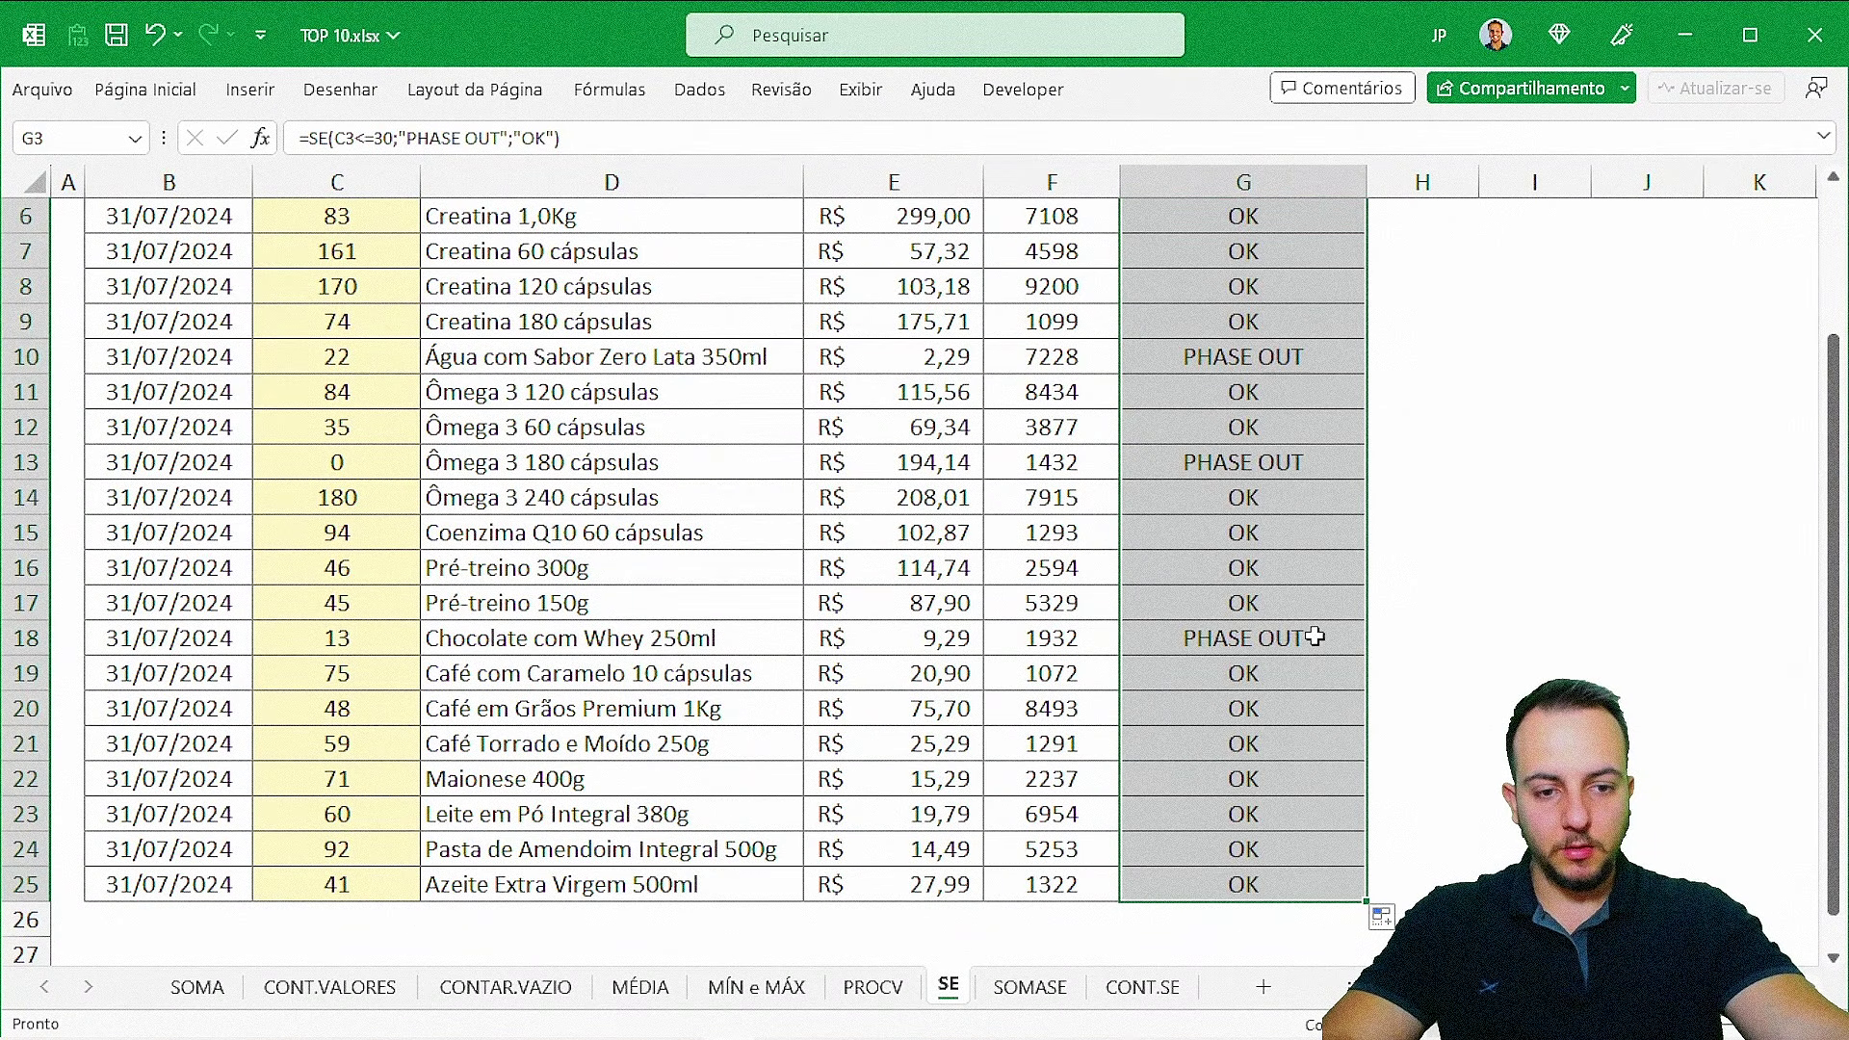
- Check the STATUS results against SAÍDAS, including the rows for Água com Sabor Zero Lata 350ml and Ômega 3 180 cápsulas
{"action": "scroll", "coordinate": [1304, 639], "scroll_direction": "up", "scroll_amount": 2}
{"action": "left_click", "coordinate": [1311, 296]}
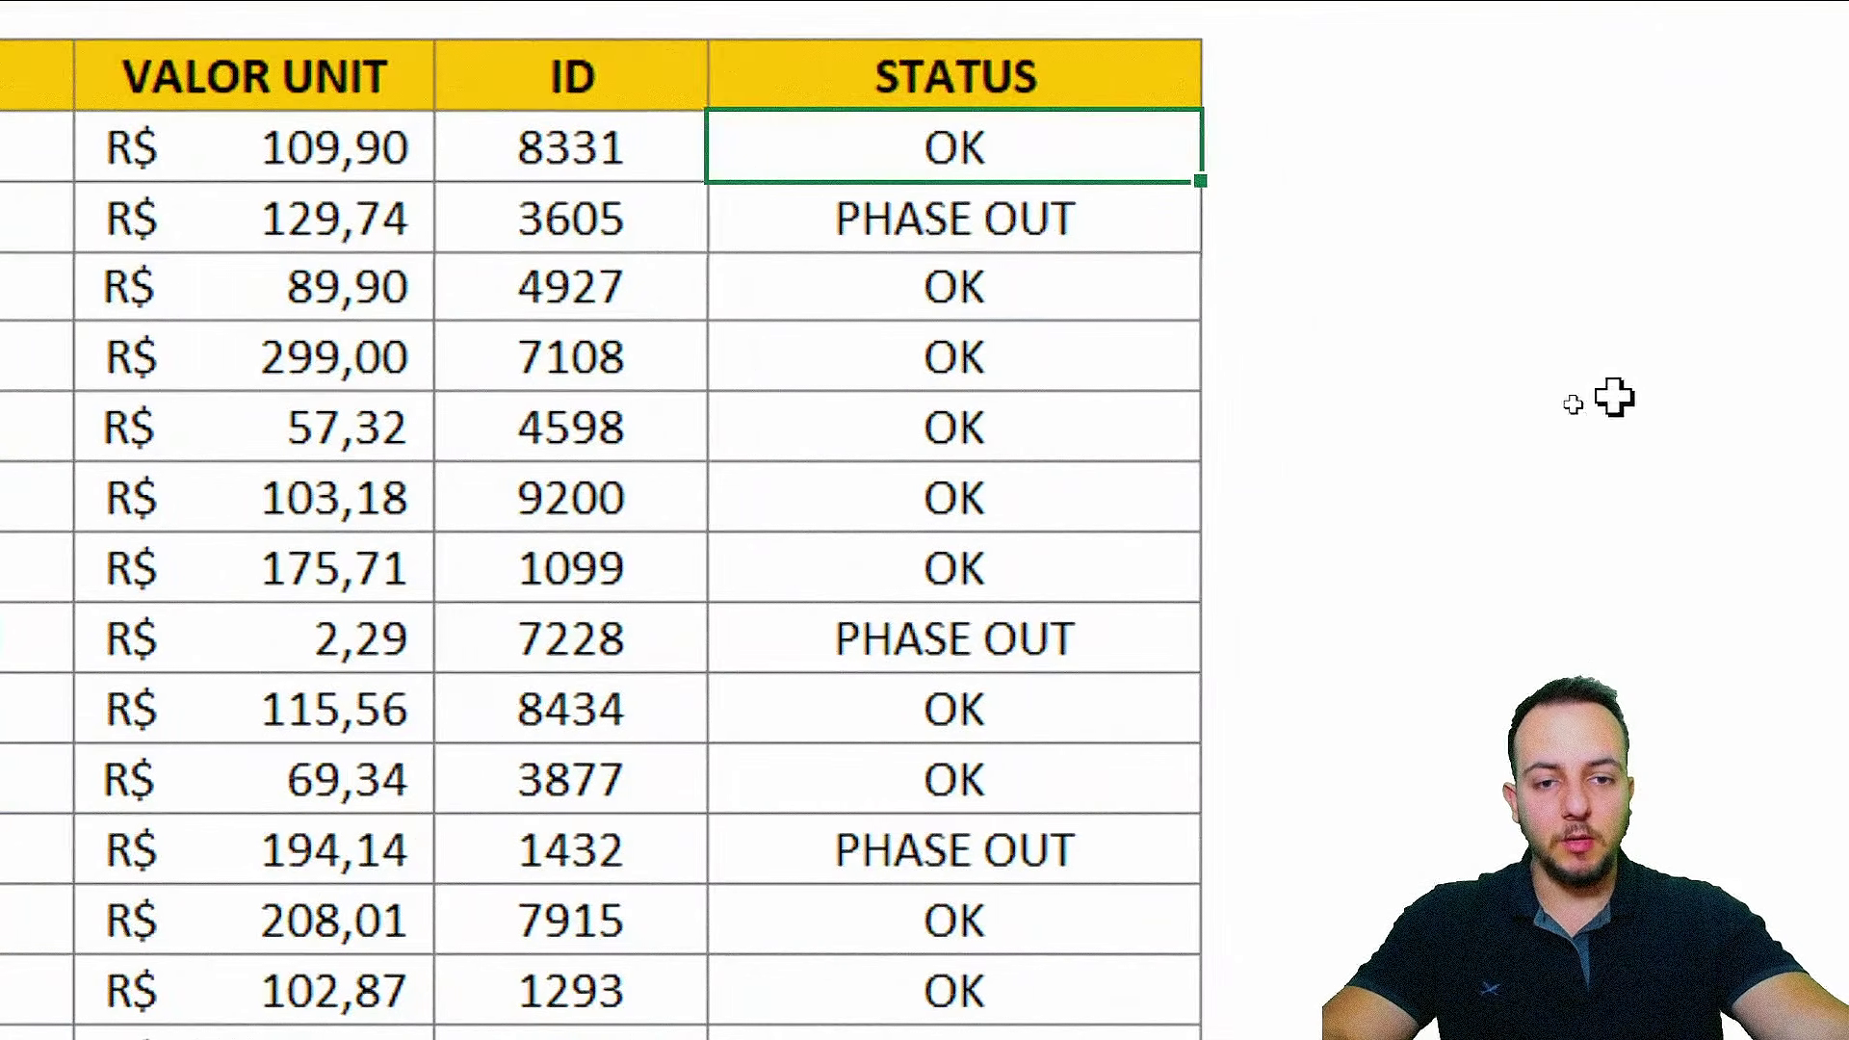
{"action": "left_click", "coordinate": [1275, 323]}
{"action": "left_click", "coordinate": [978, 294]}
{"action": "left_click", "coordinate": [952, 364]}
{"action": "left_click", "coordinate": [927, 434]}
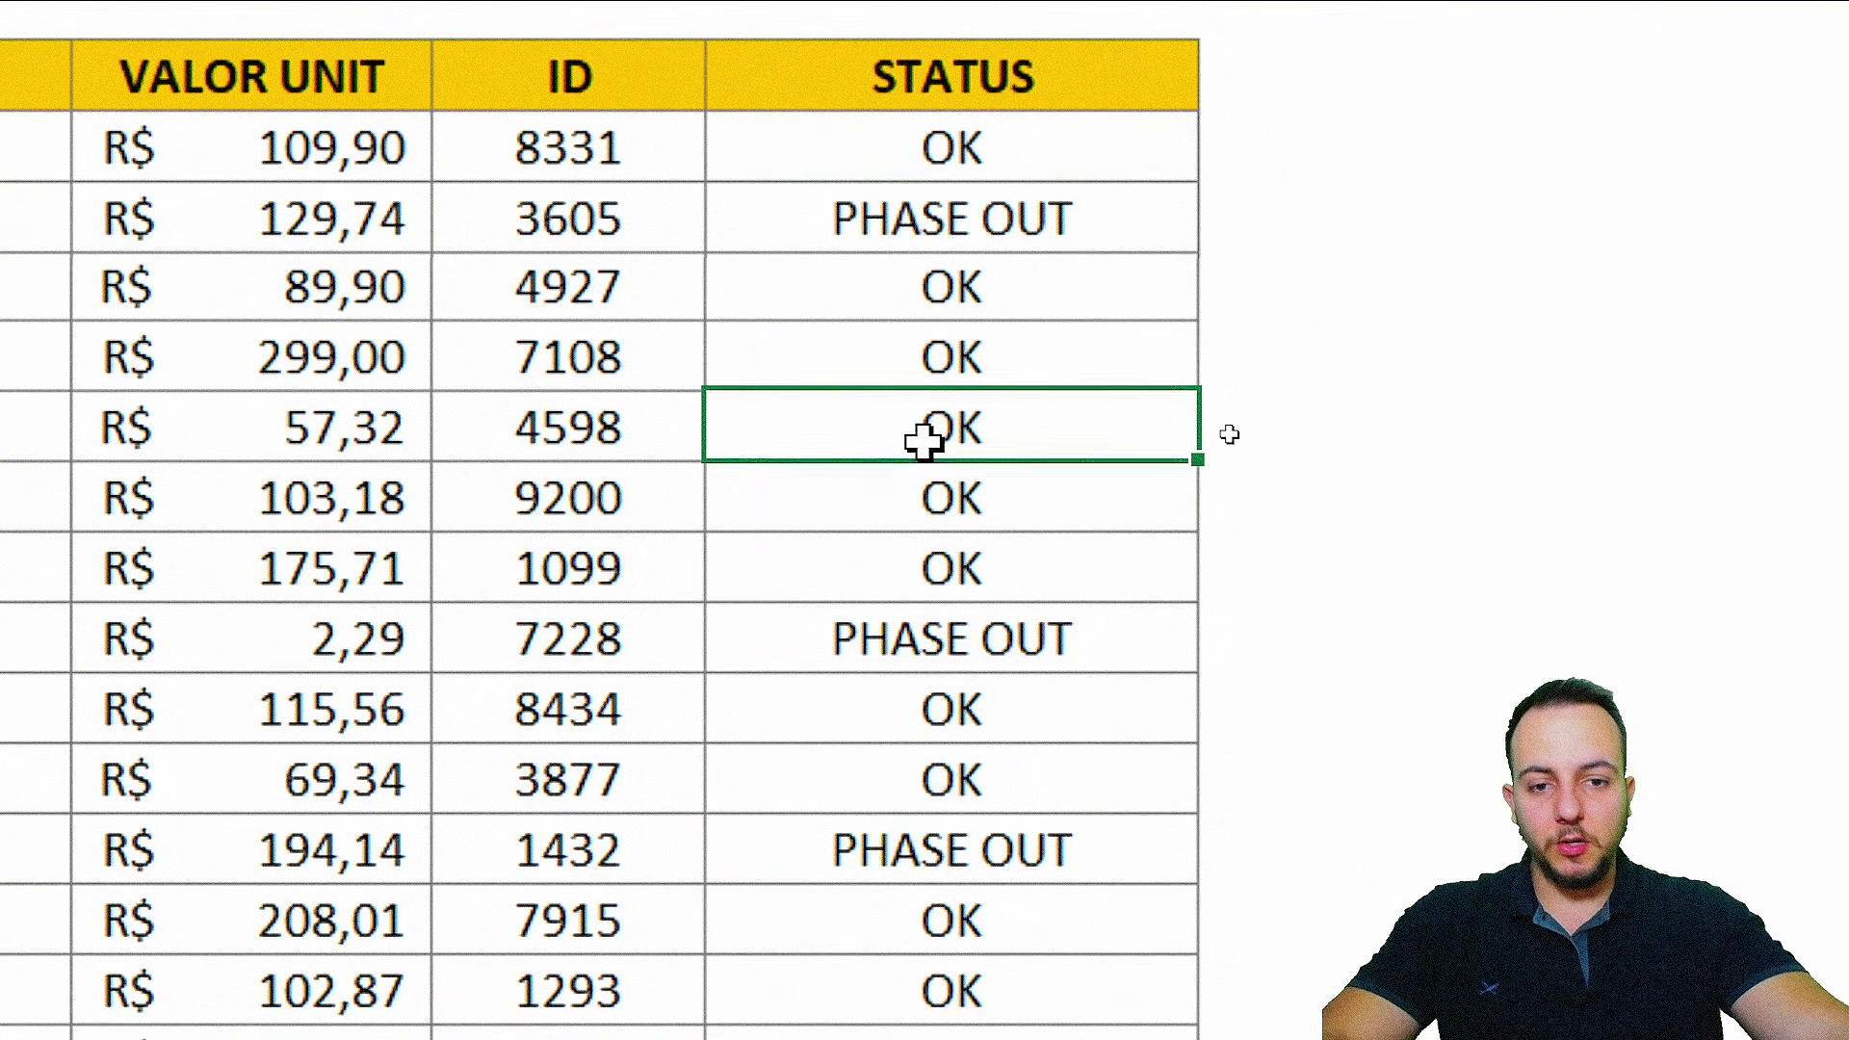
{"action": "left_click", "coordinate": [897, 659]}
{"action": "key", "text": "shift+space"}
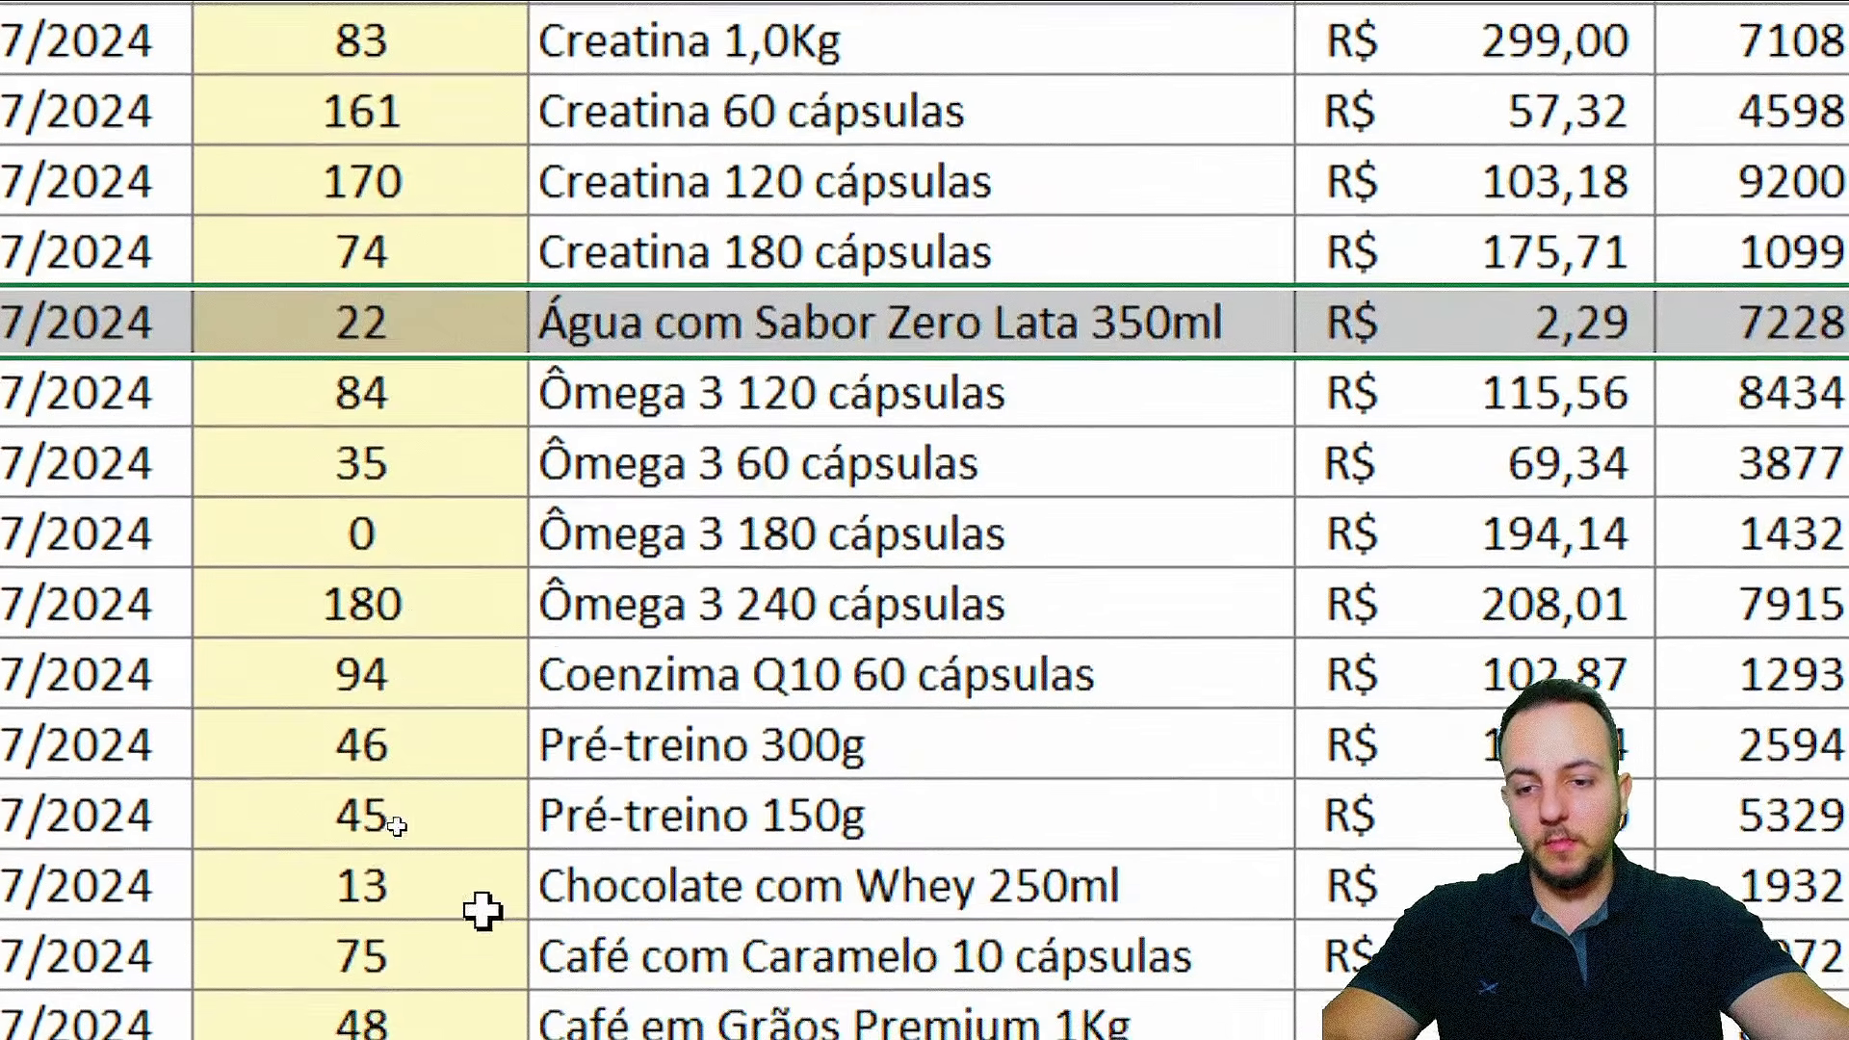
{"action": "left_click_drag", "start_coordinate": [290, 804], "coordinate": [424, 899]}
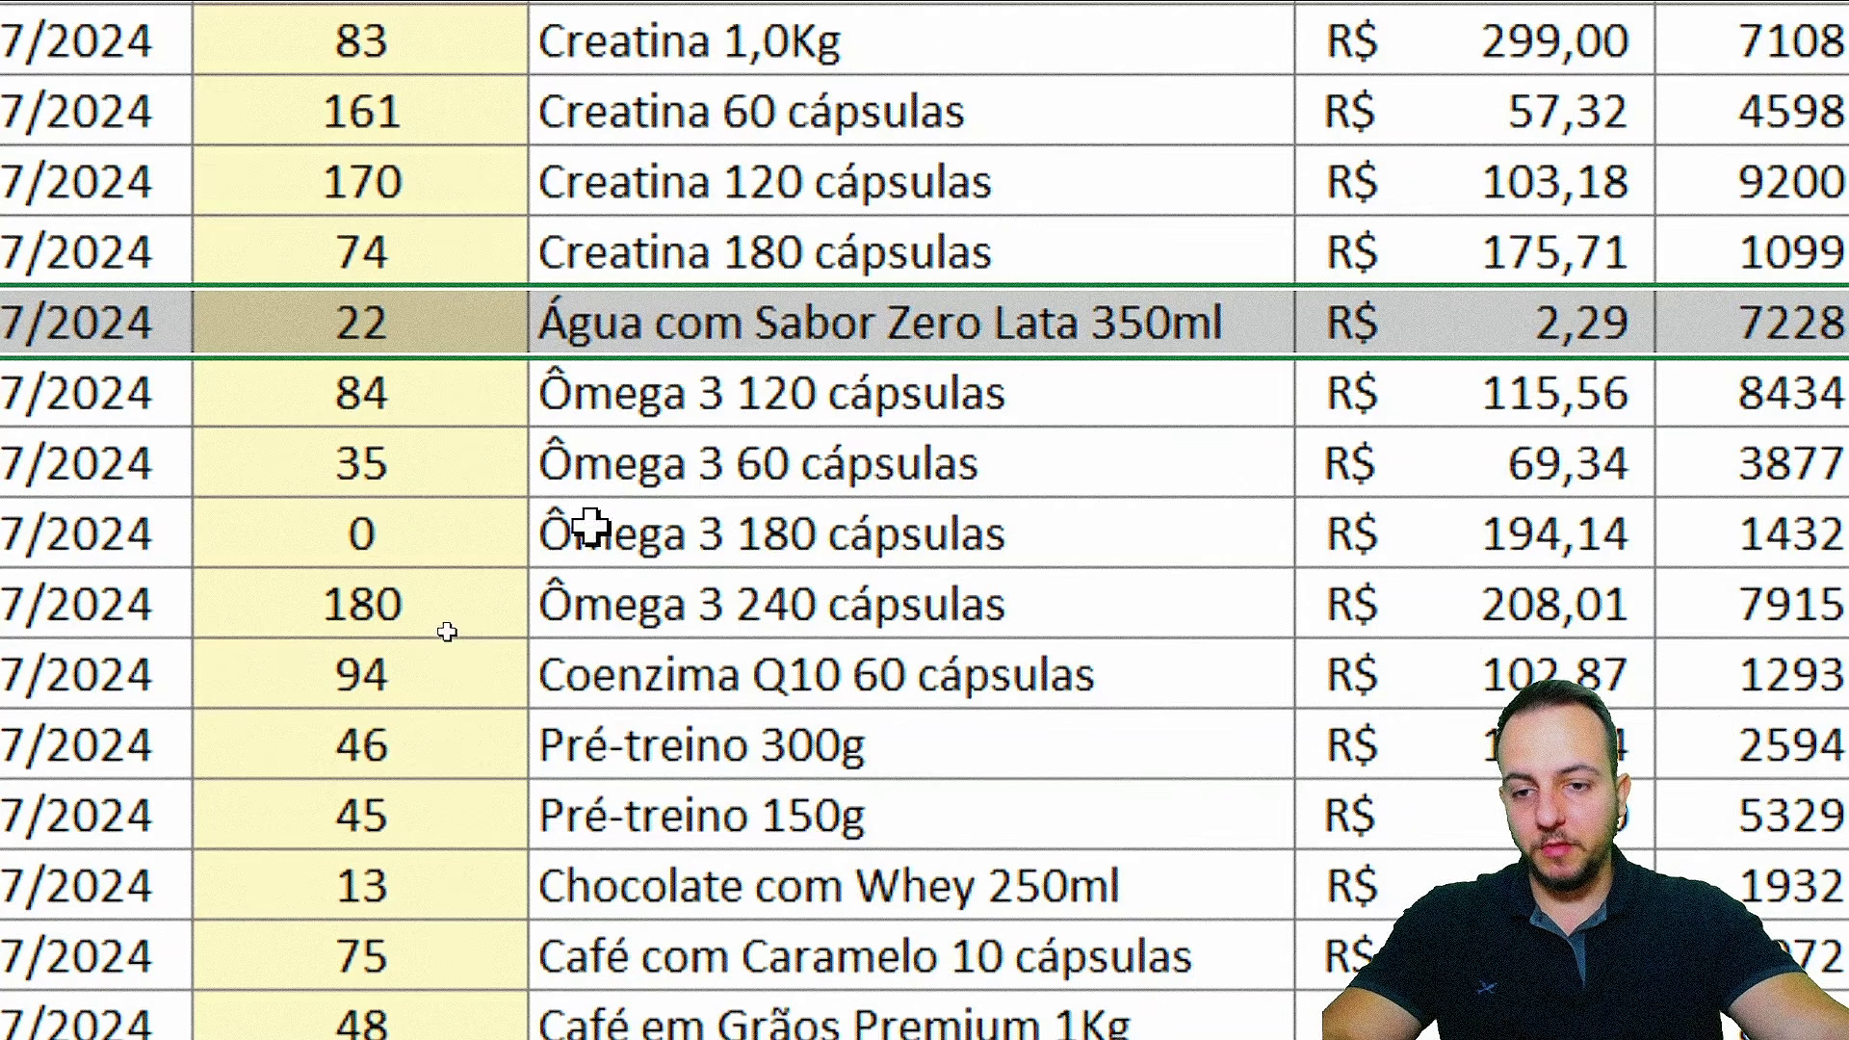
{"action": "left_click", "coordinate": [507, 532]}
{"action": "key", "text": "shift+space"}
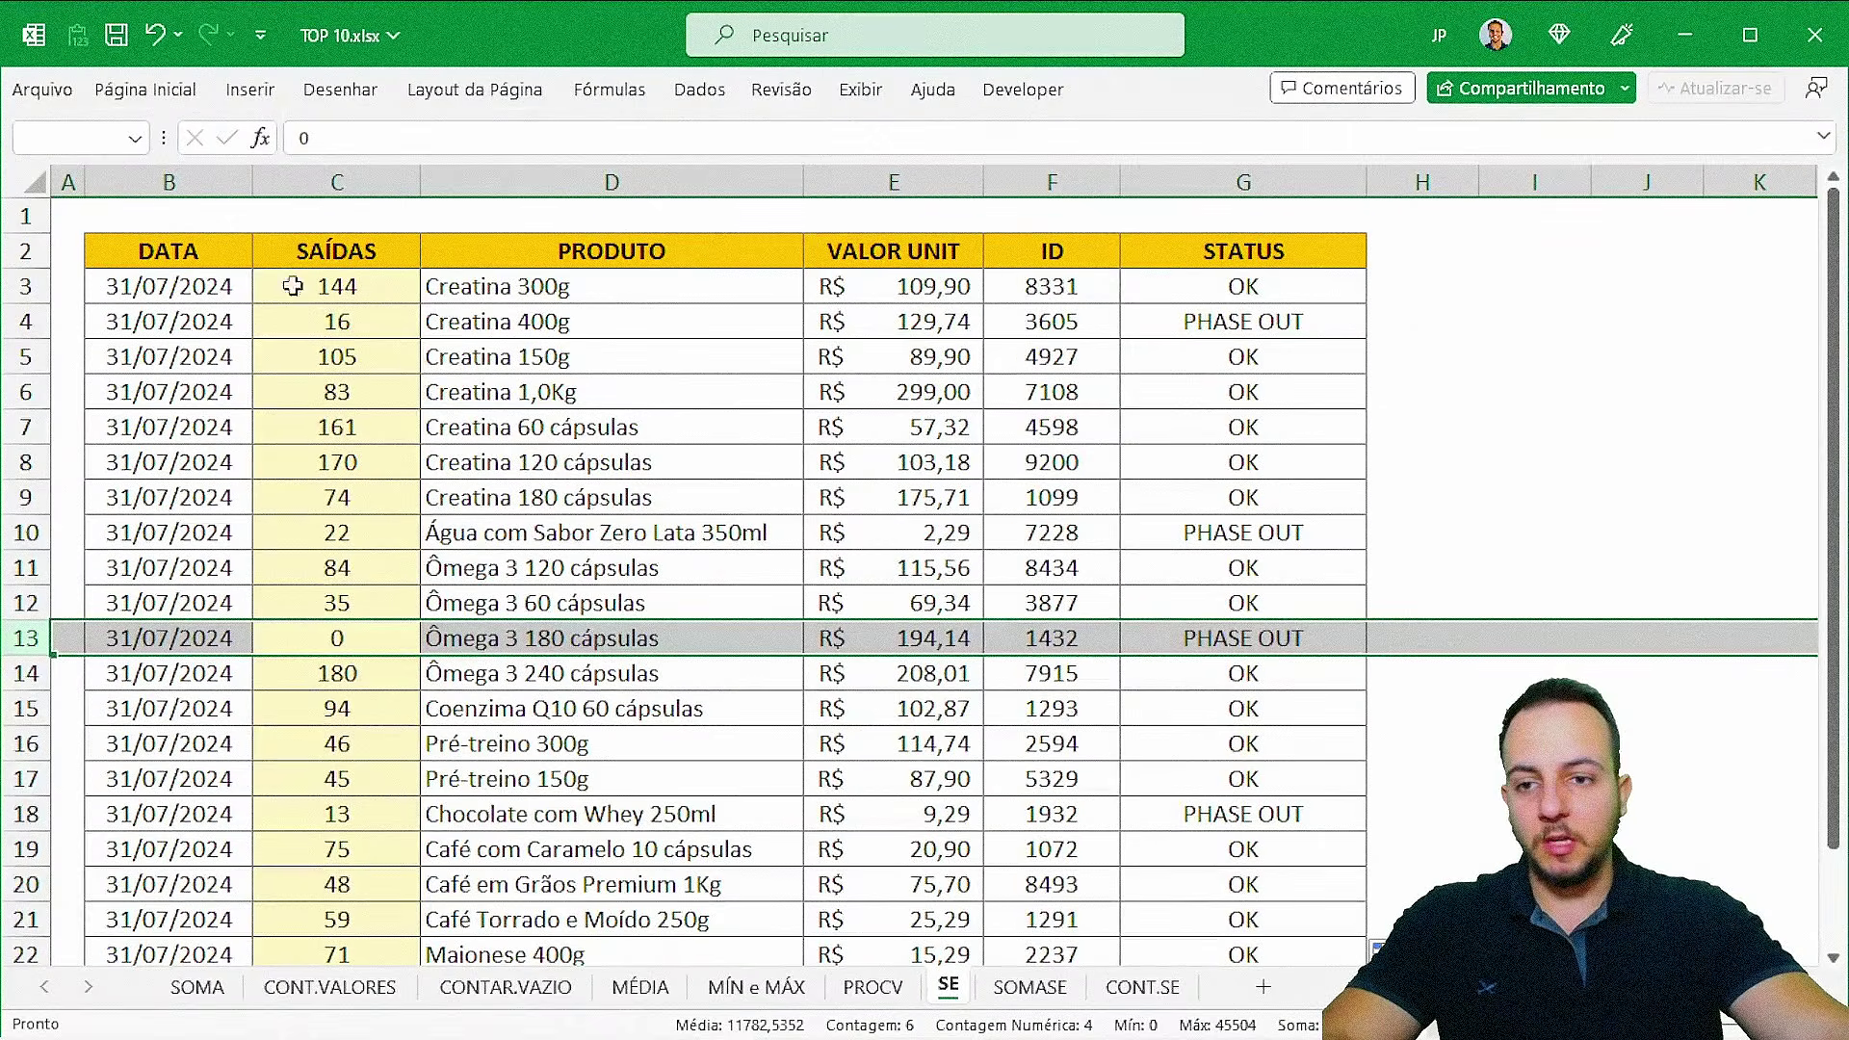
{"action": "left_click", "coordinate": [178, 251]}
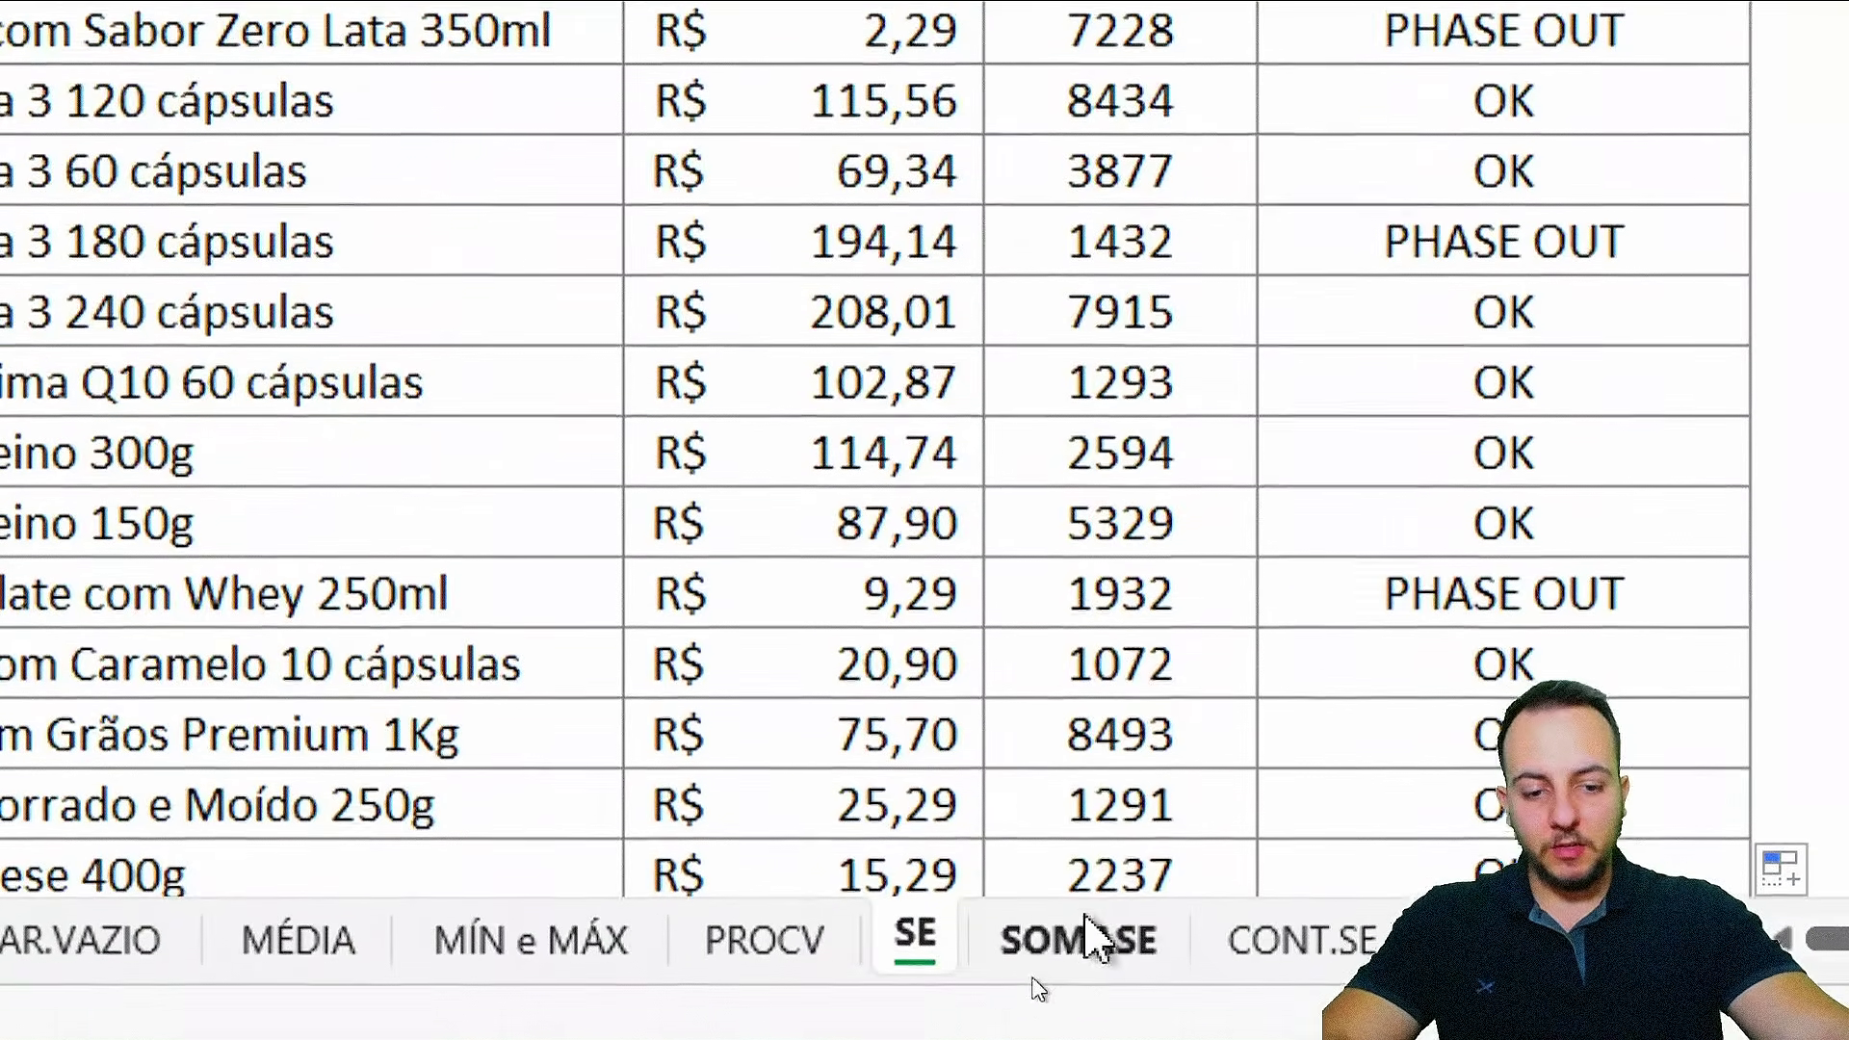
- Switch to the SOMASE sheet and examine its DATA, VENDAS and VENDEDOR columns and the TOTAL VENDIDO summary table
{"action": "left_click", "coordinate": [1029, 987]}
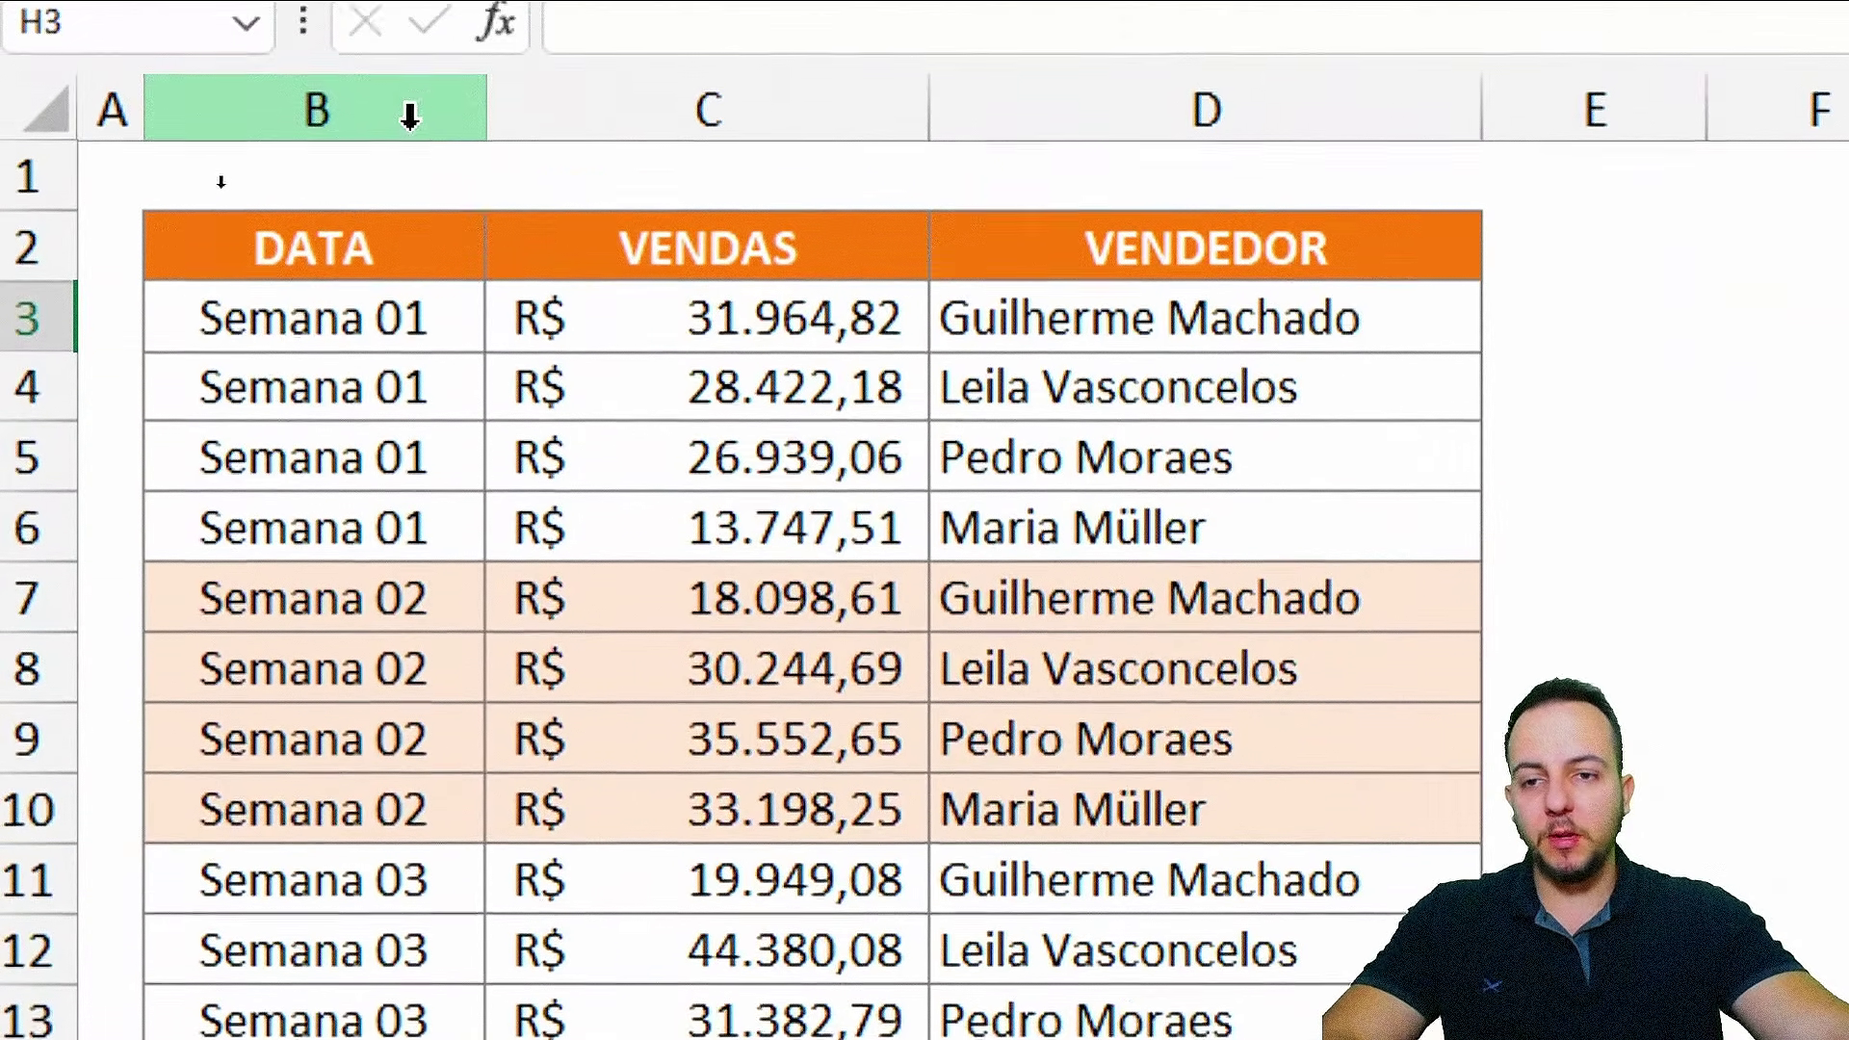
{"action": "left_click", "coordinate": [222, 183]}
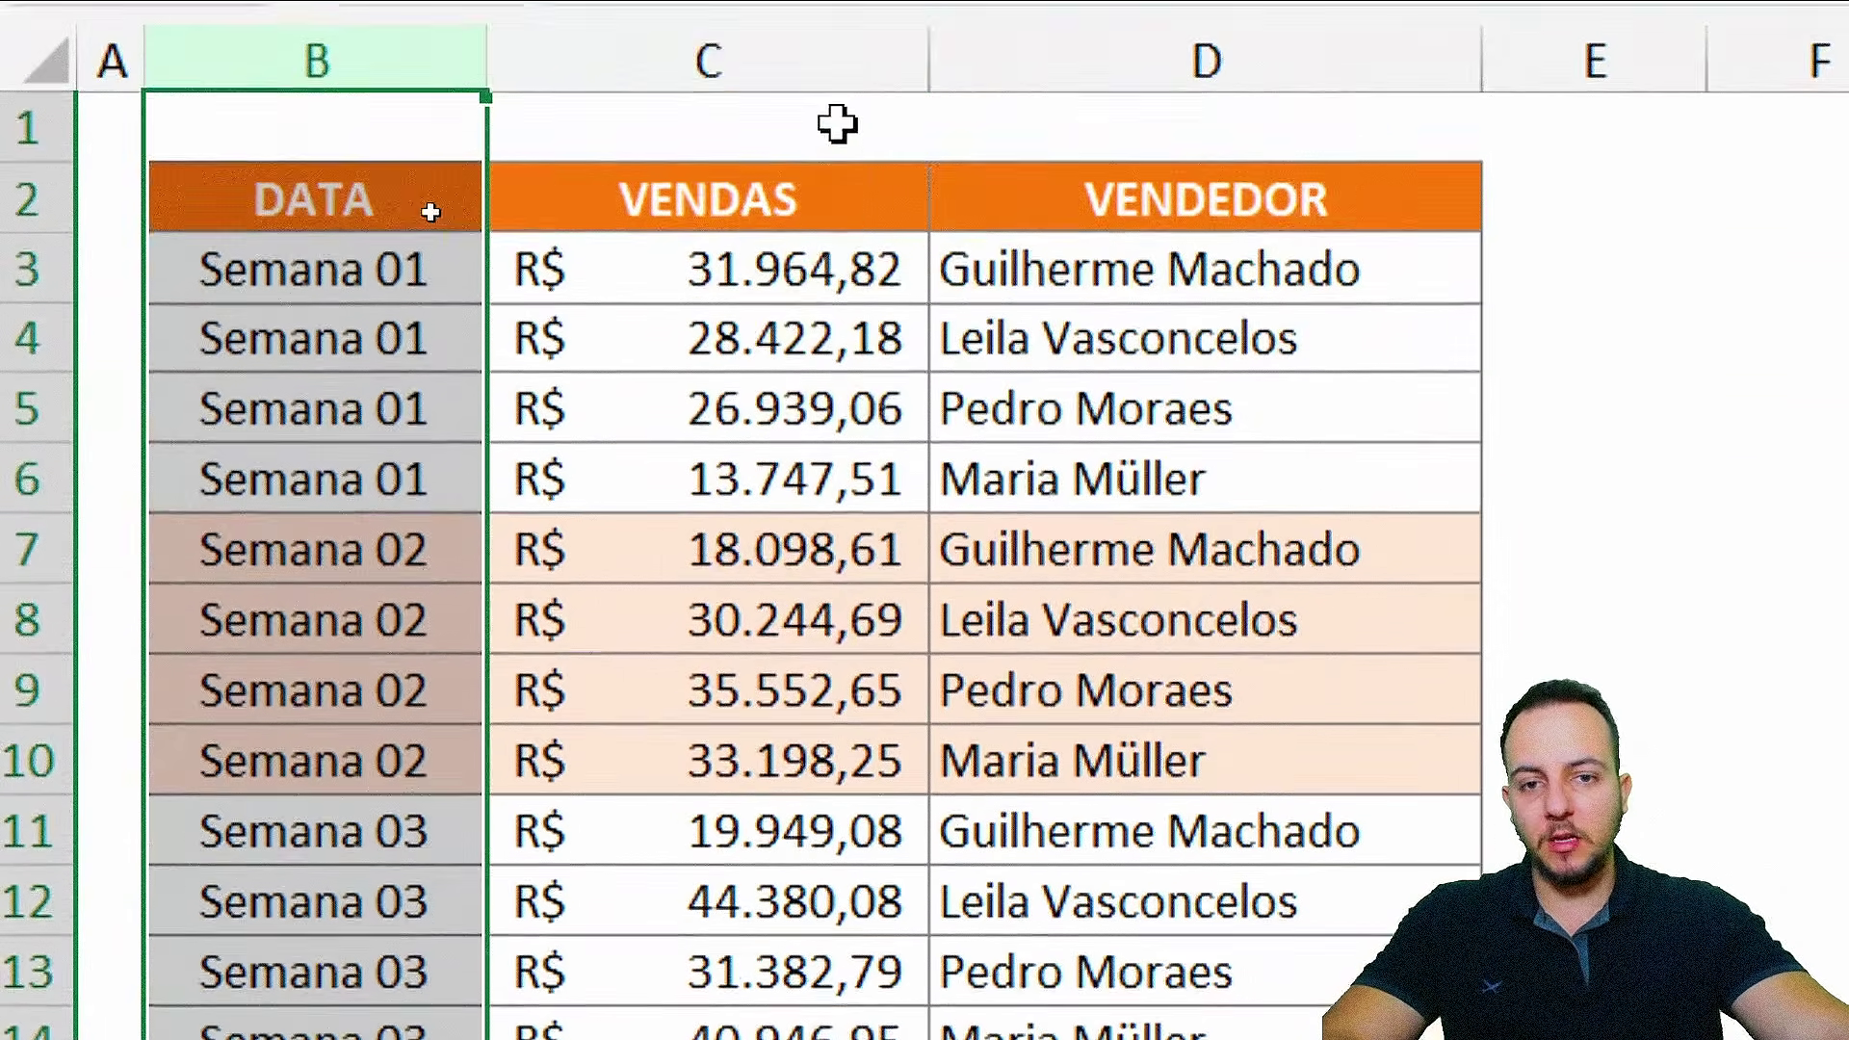
{"action": "left_click", "coordinate": [837, 60]}
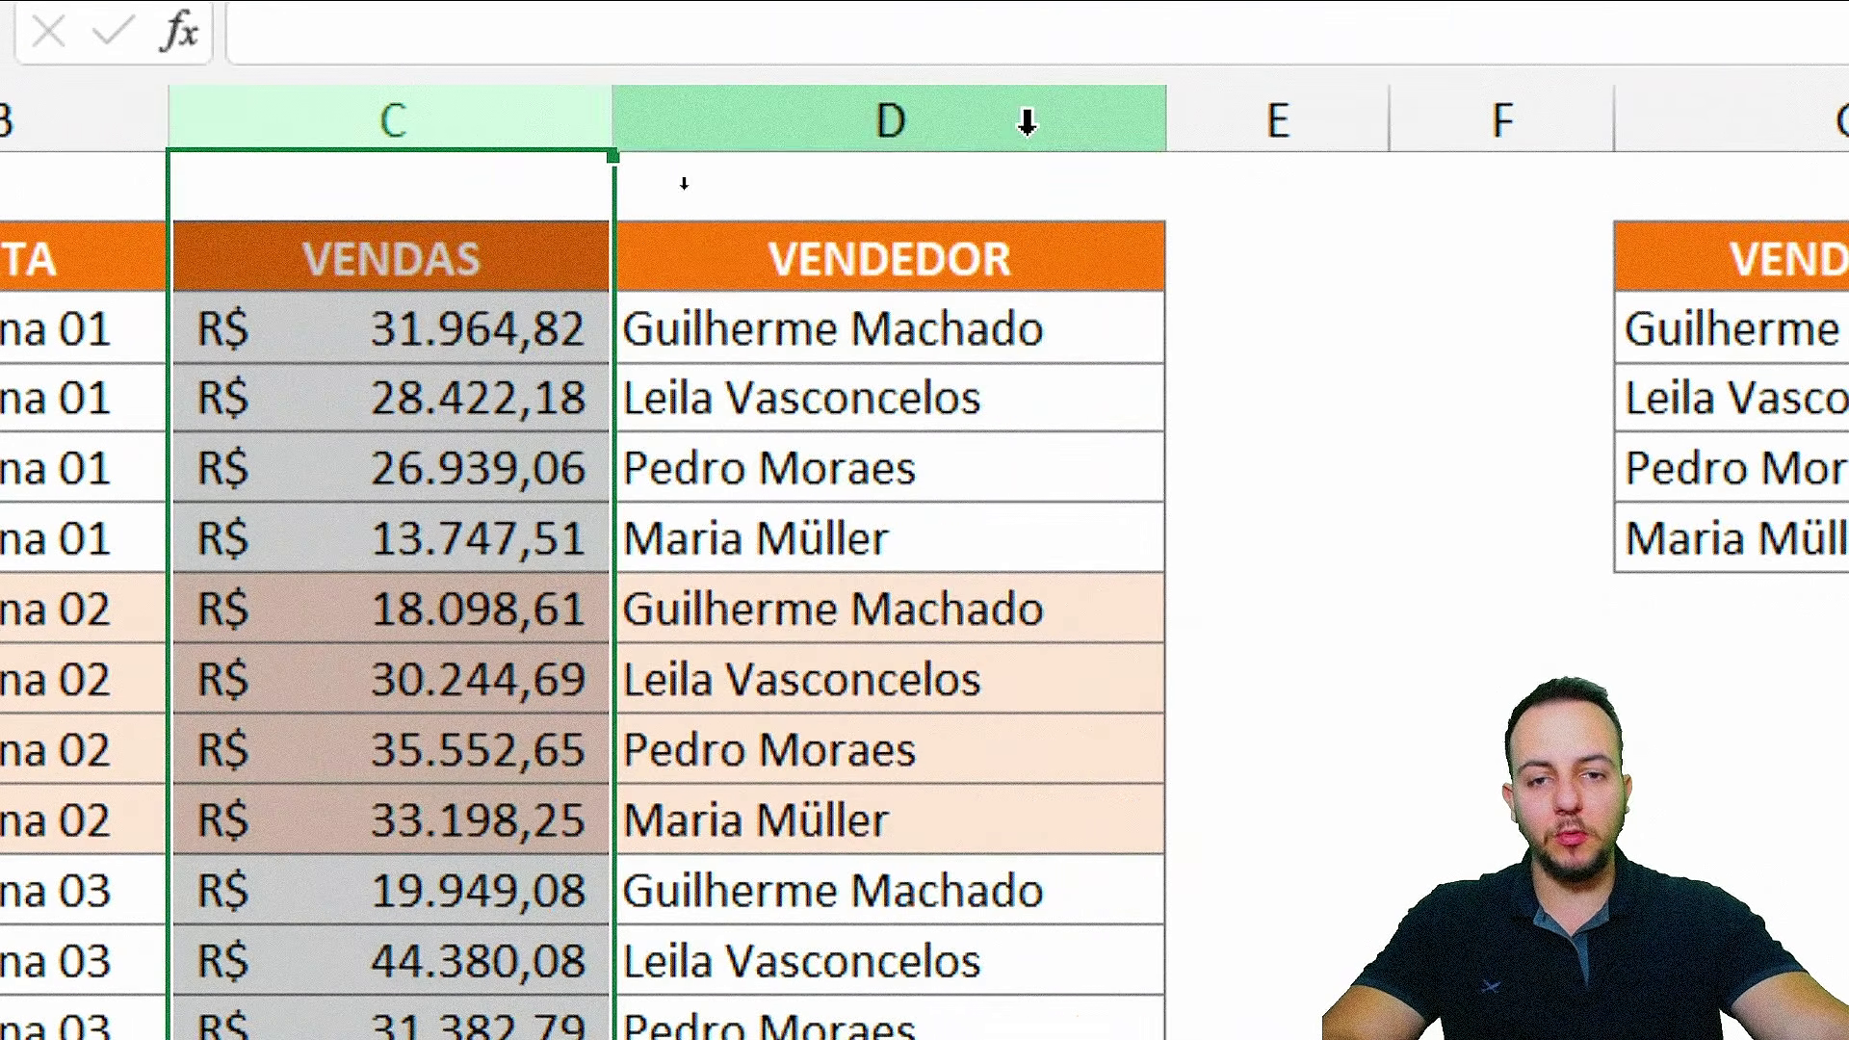
{"action": "left_click", "coordinate": [1332, 60]}
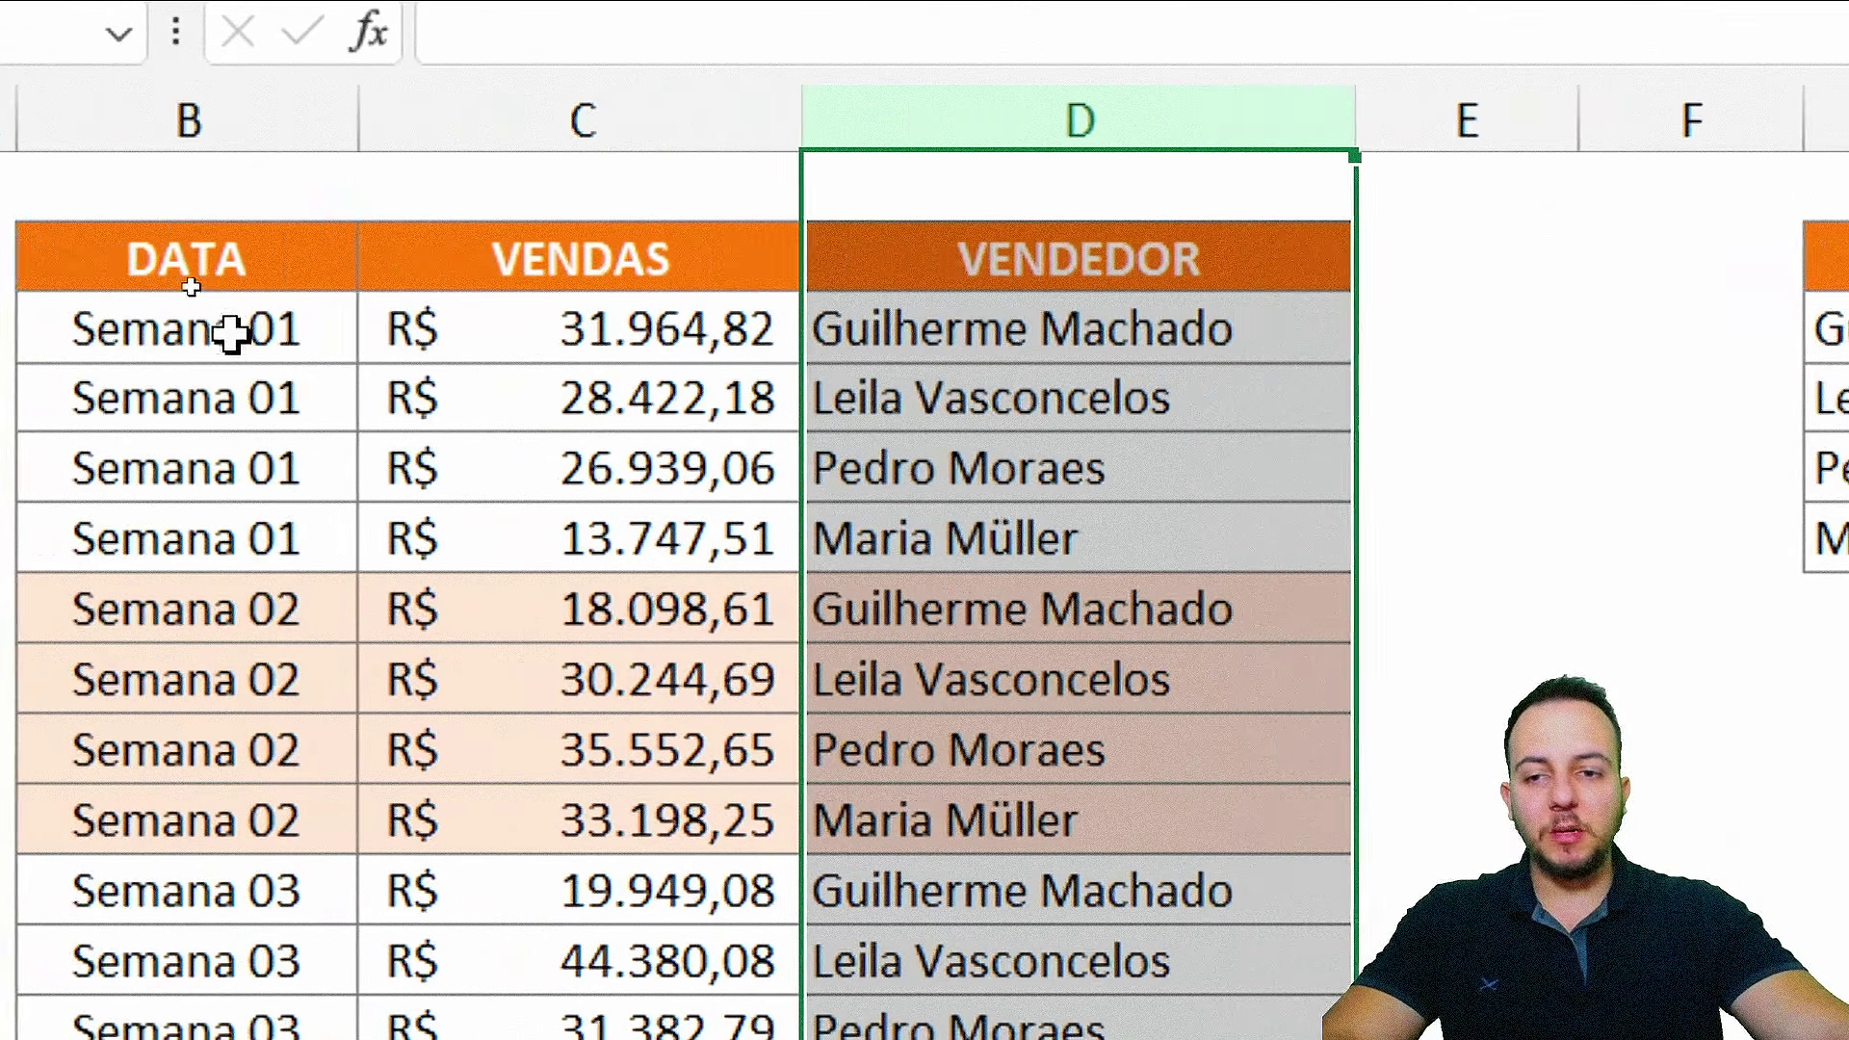
{"action": "left_click", "coordinate": [30, 260]}
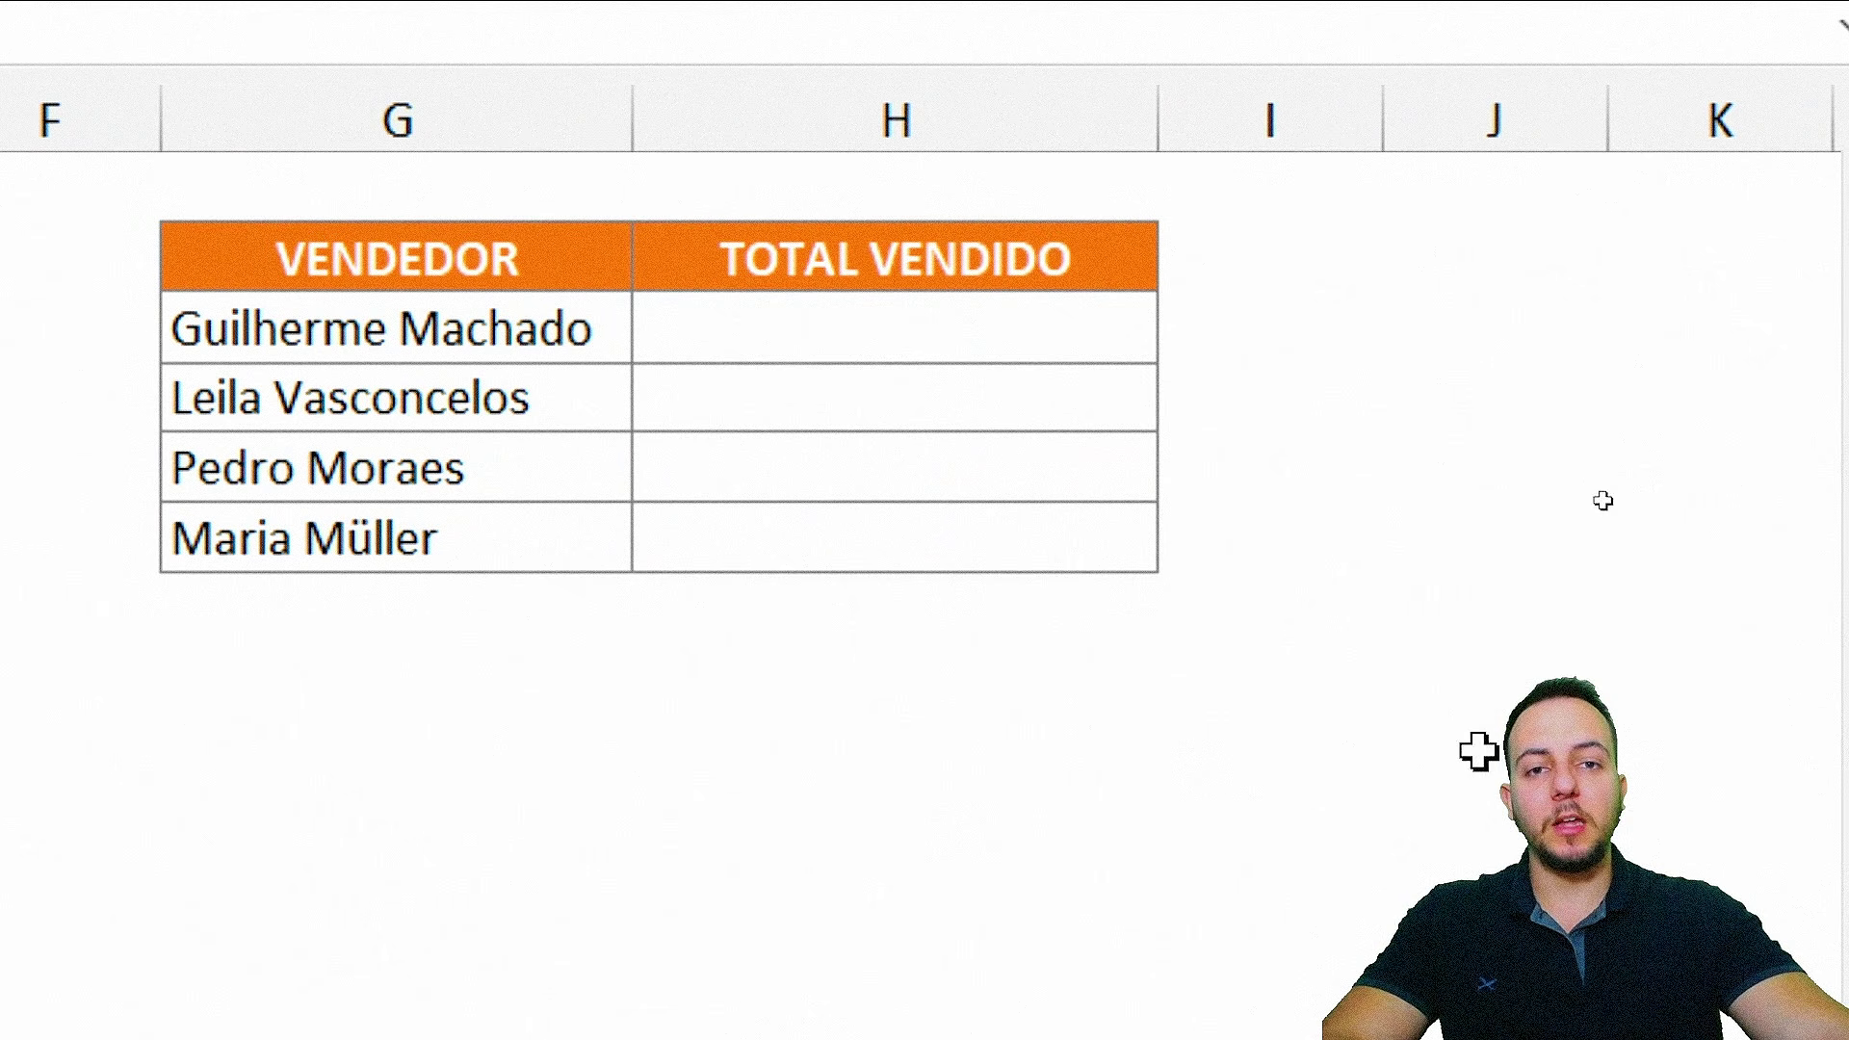
{"action": "key", "text": "ctrl+2"}
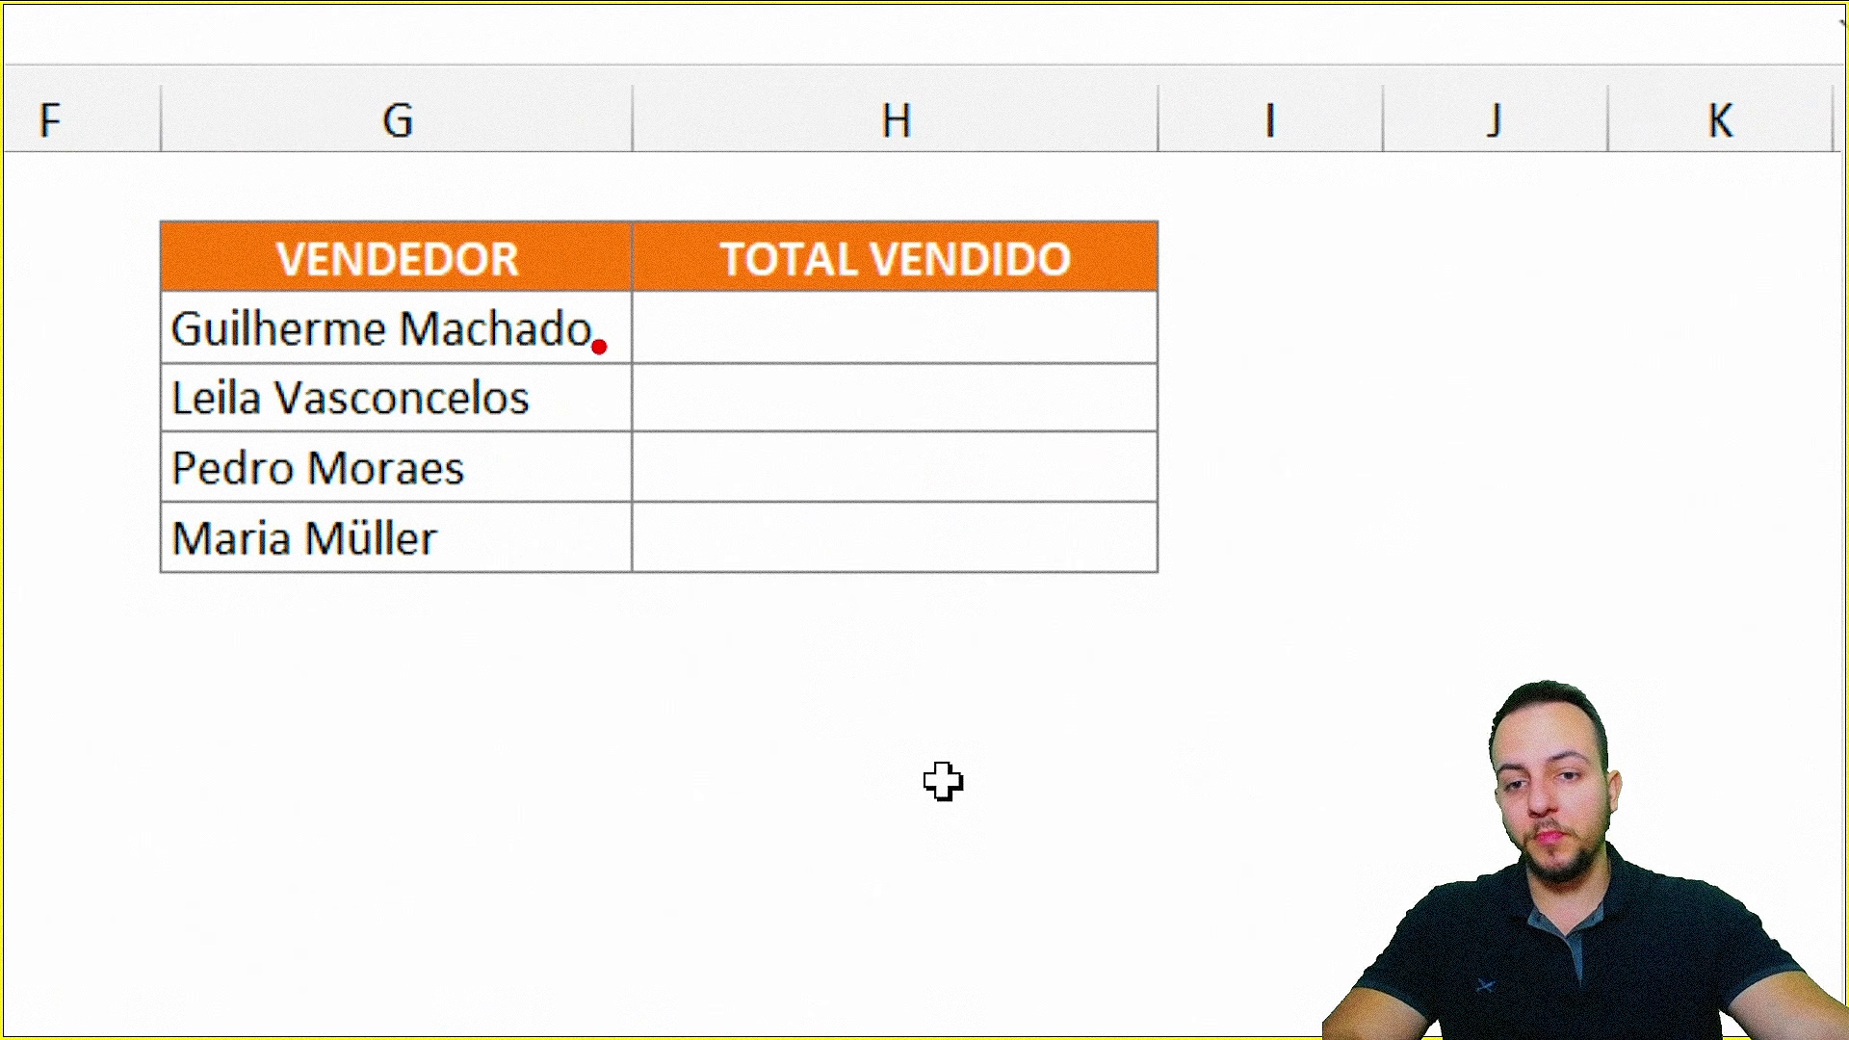
{"action": "left_click_drag", "start_coordinate": [599, 345], "coordinate": [987, 425]}
{"action": "key", "text": "e"}
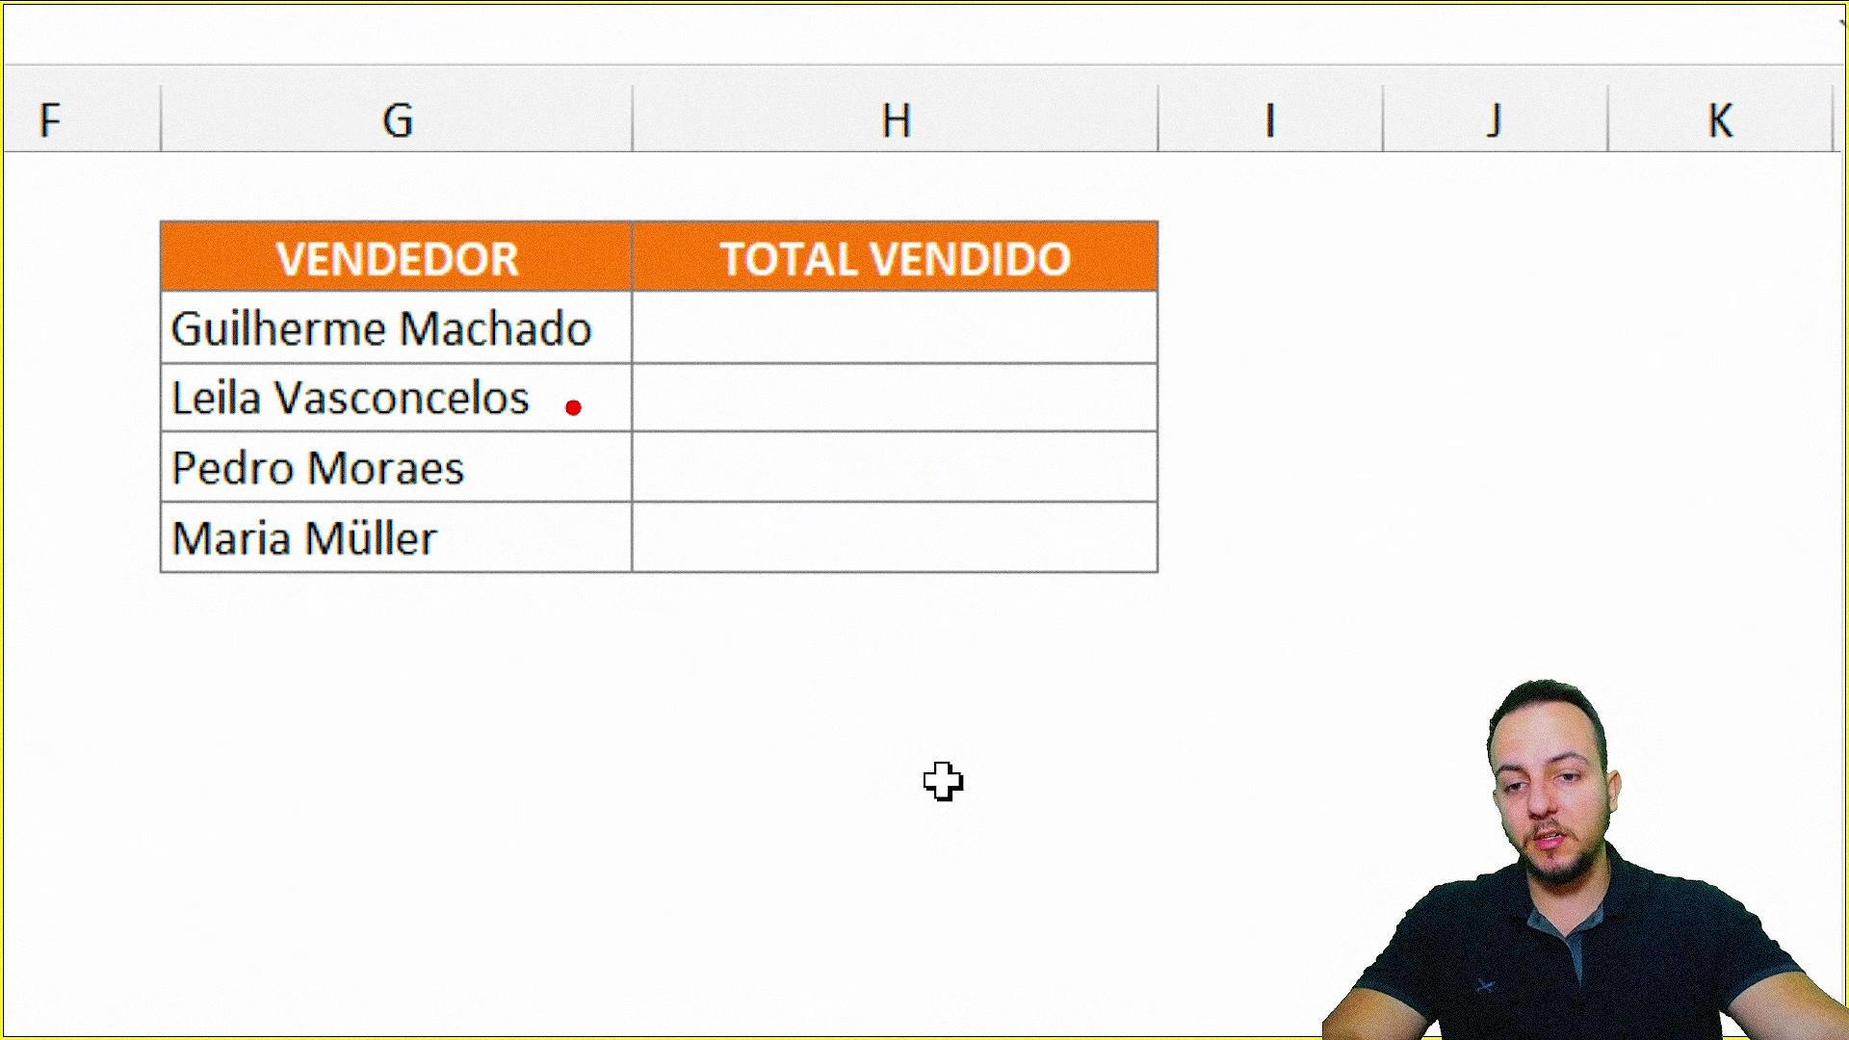
{"action": "left_click_drag", "start_coordinate": [573, 408], "coordinate": [906, 473]}
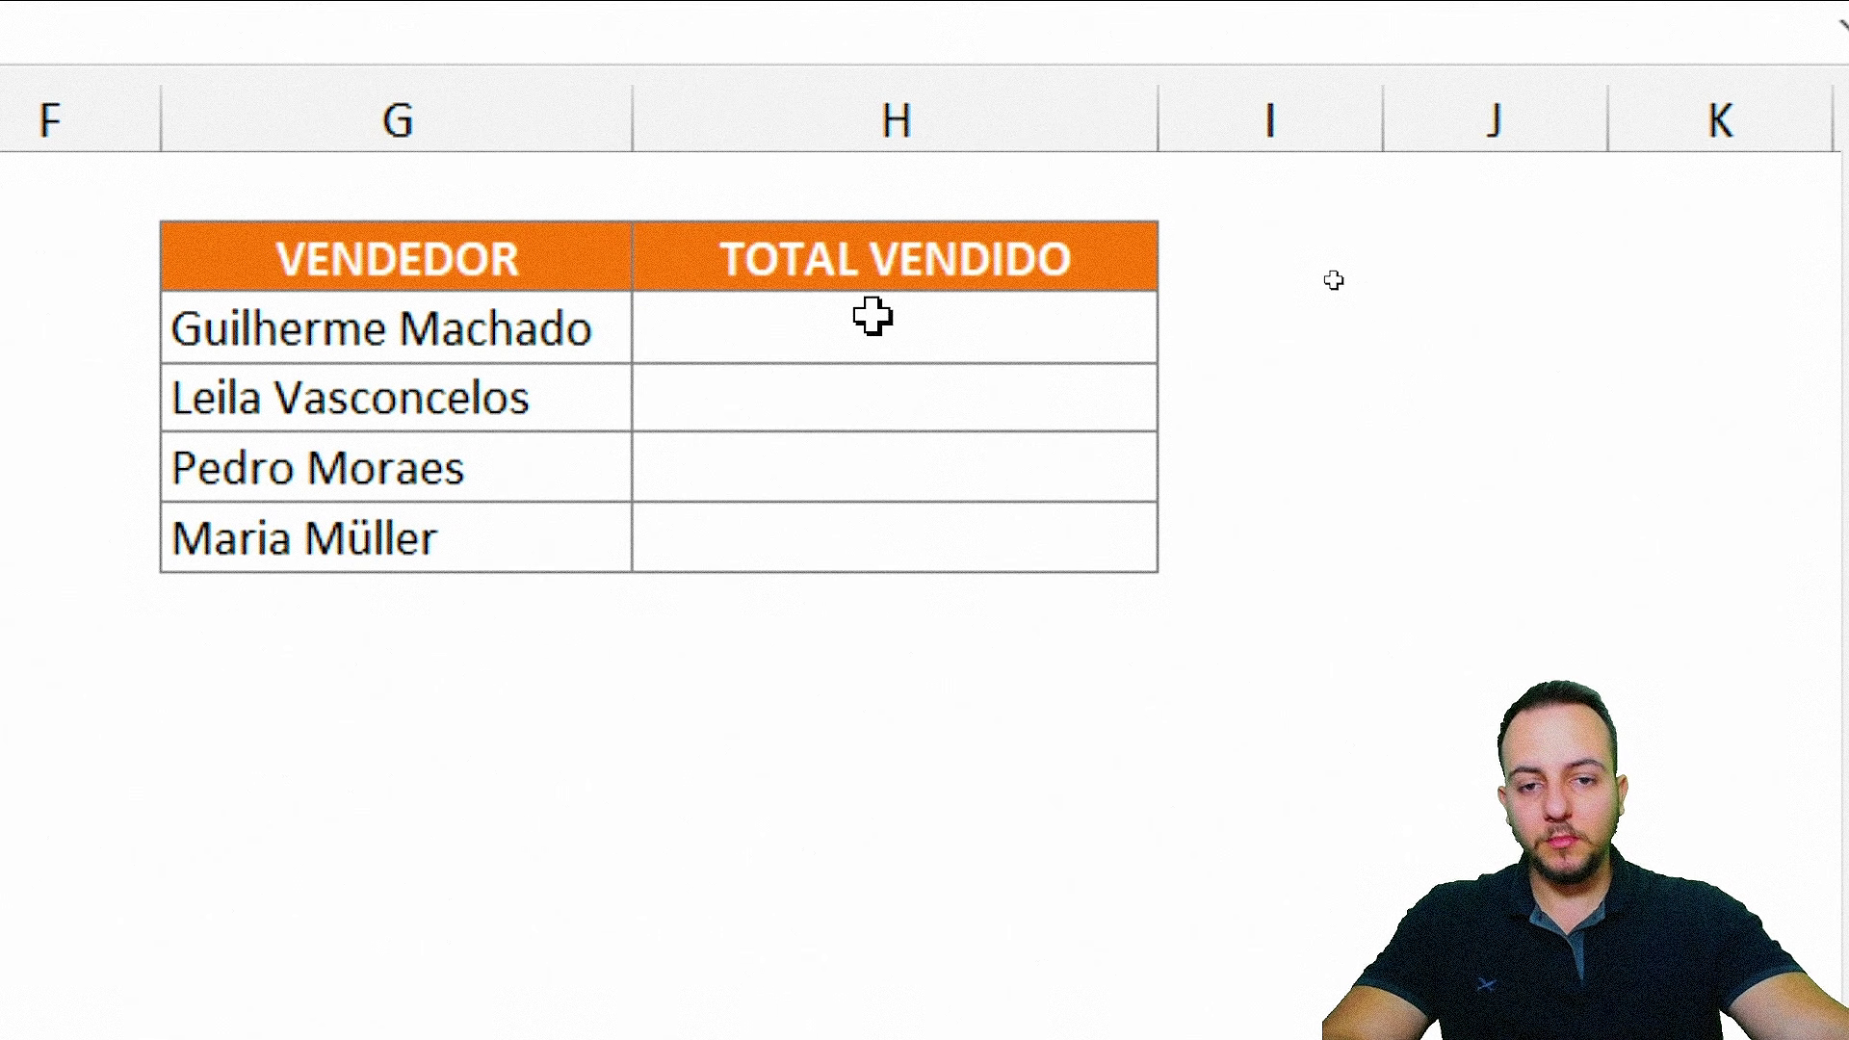
- Start a SOMASE formula in H3 with the whole VENDEDOR column, D:D, as its range
{"action": "left_click", "coordinate": [872, 316]}
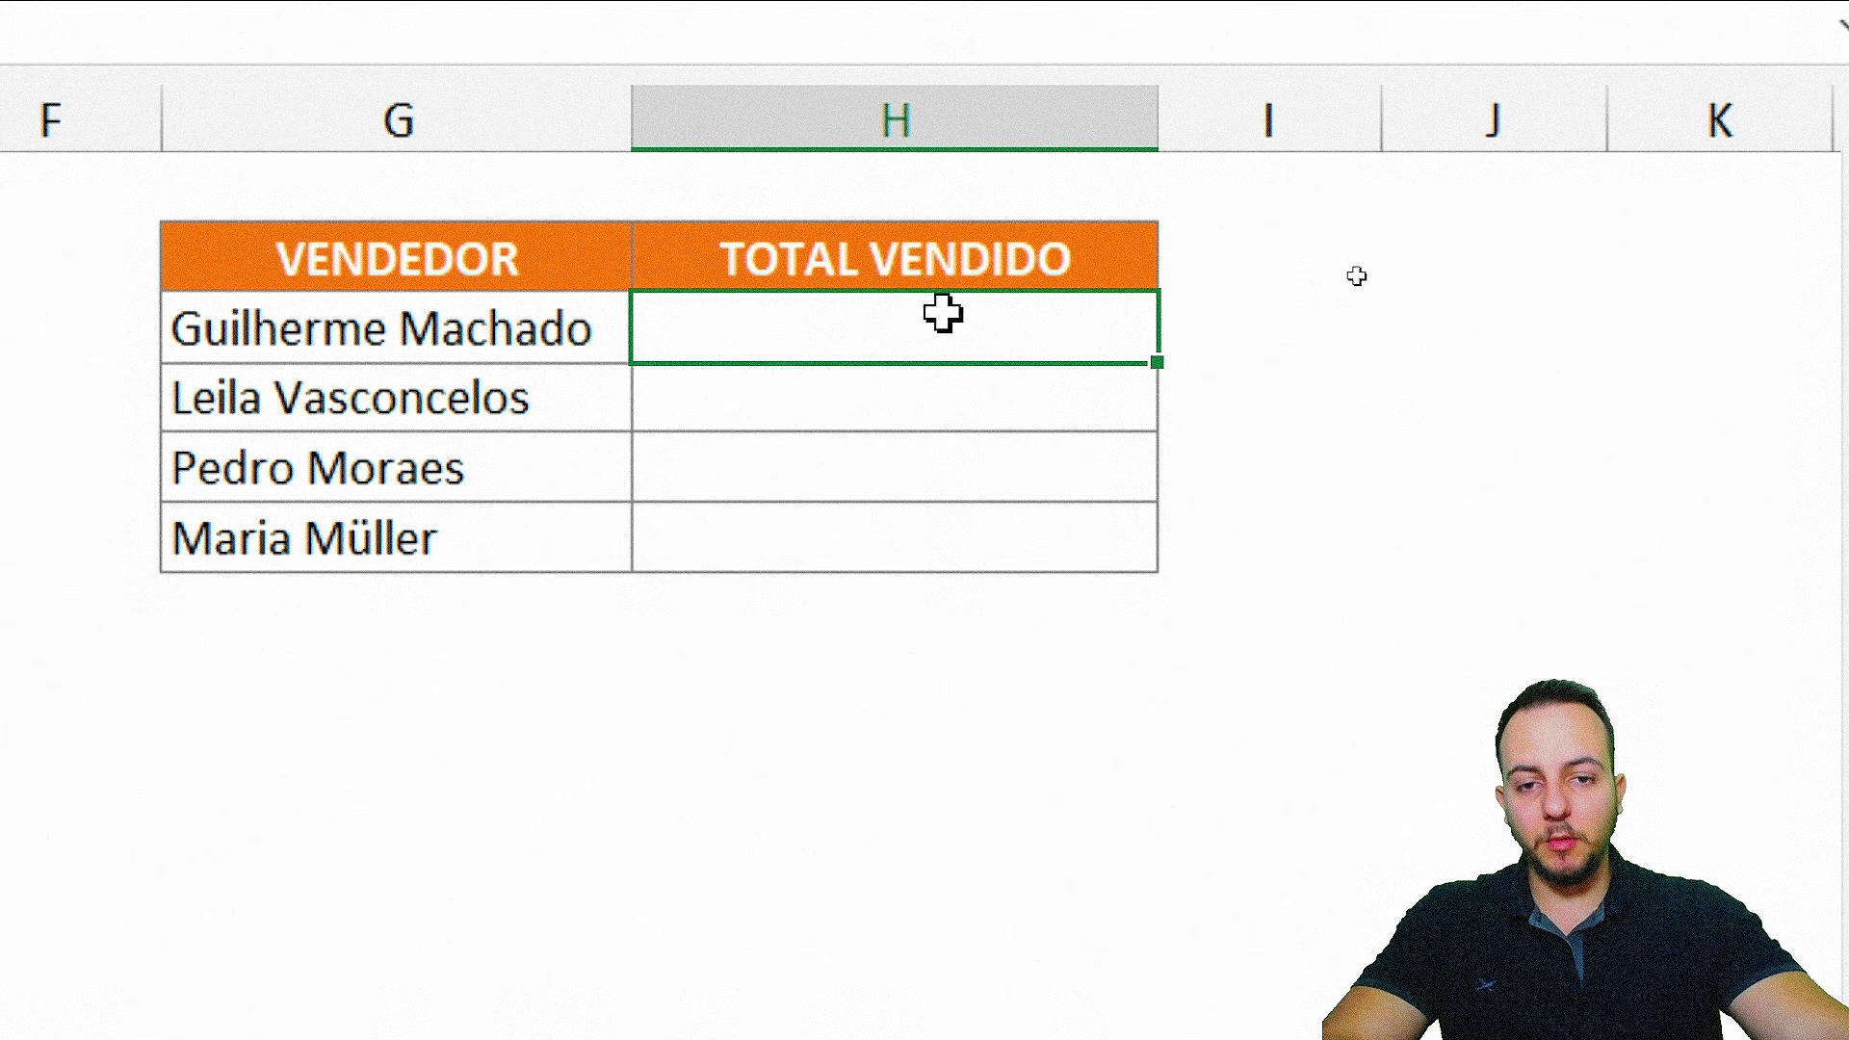
{"action": "type", "text": "=SOMASE"}
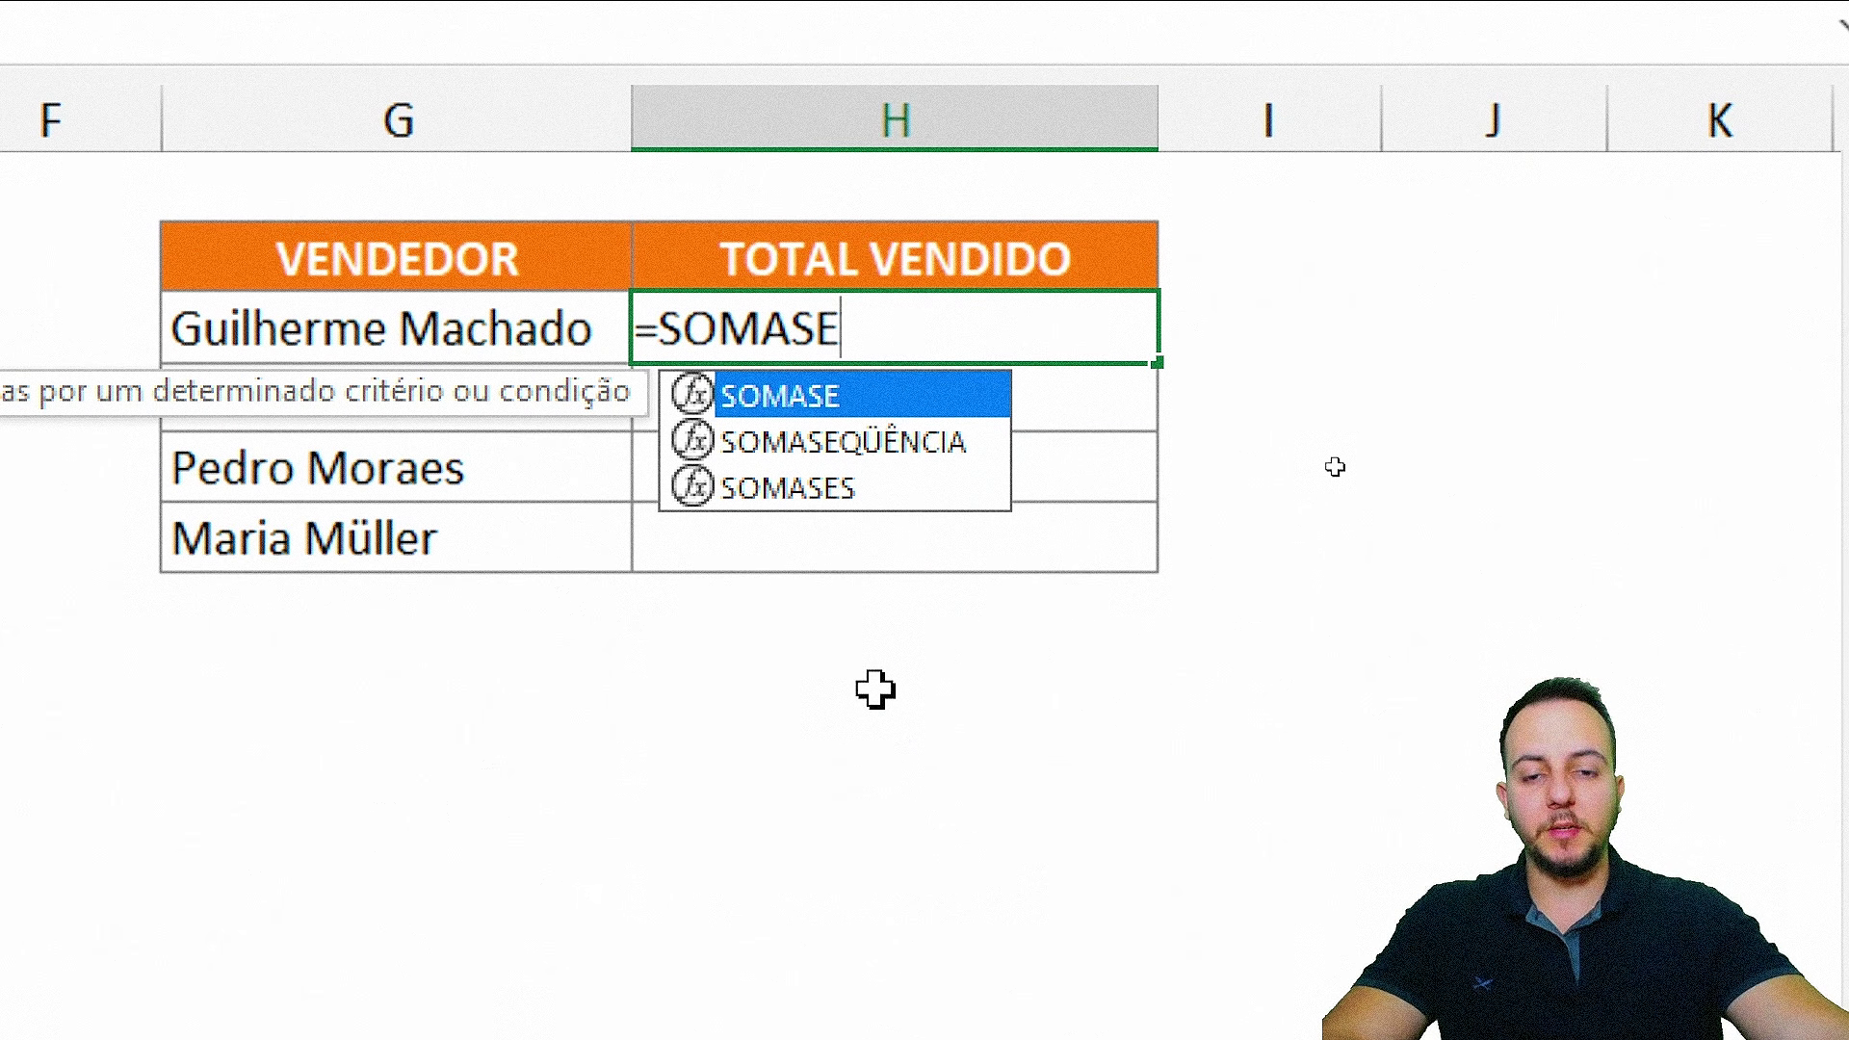
{"action": "double_click", "coordinate": [865, 396]}
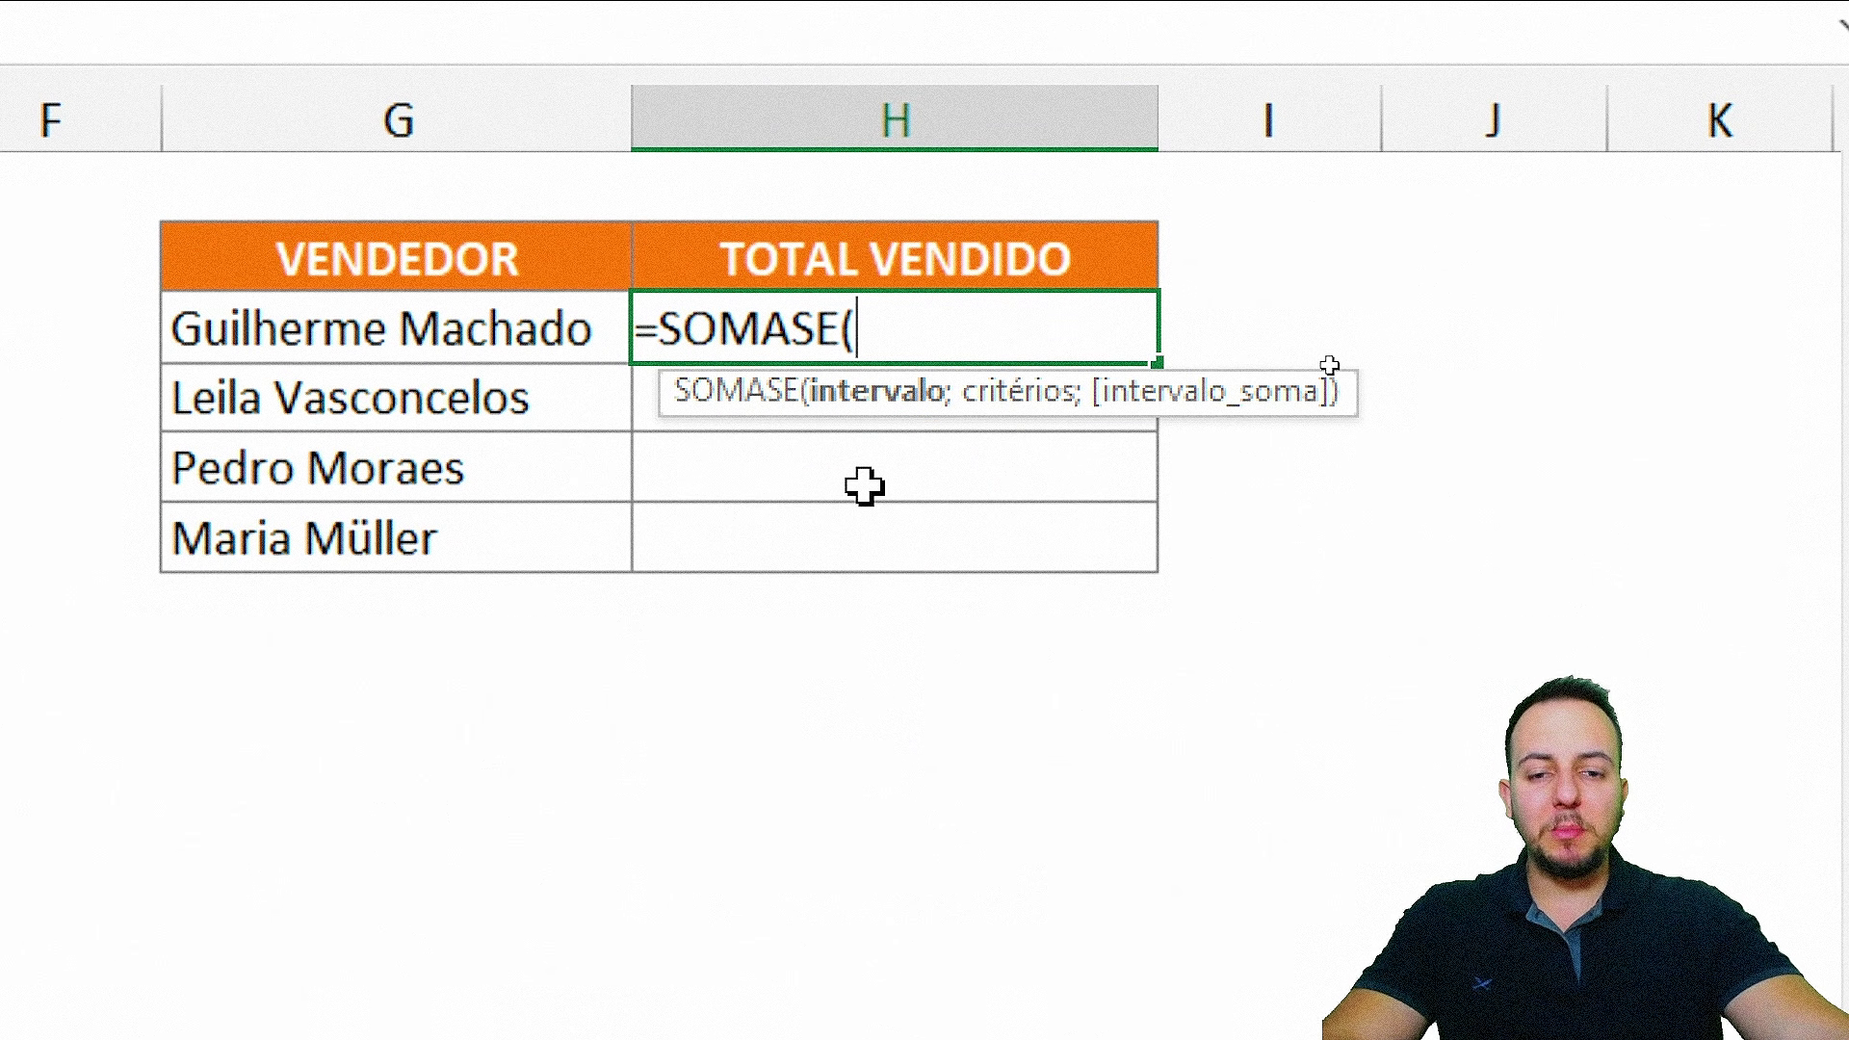
{"action": "left_click", "coordinate": [898, 403]}
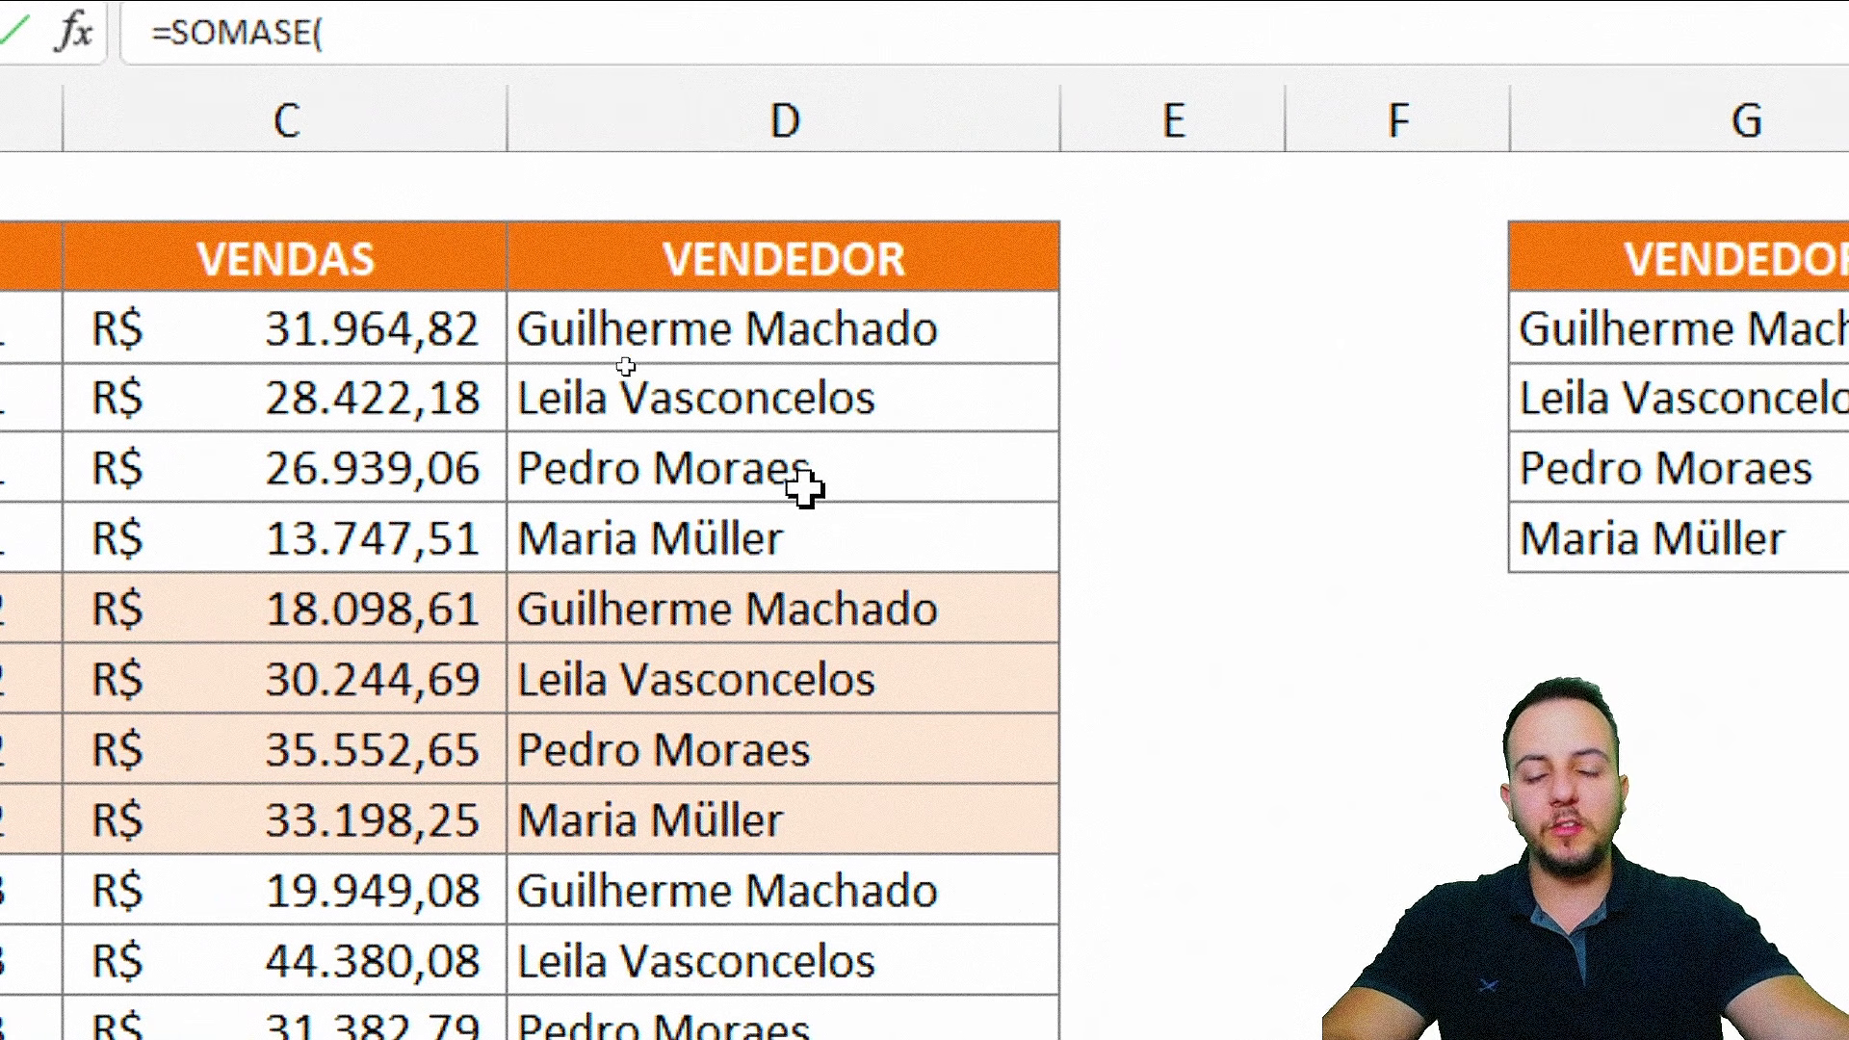
{"action": "left_click_drag", "start_coordinate": [867, 337], "coordinate": [910, 733]}
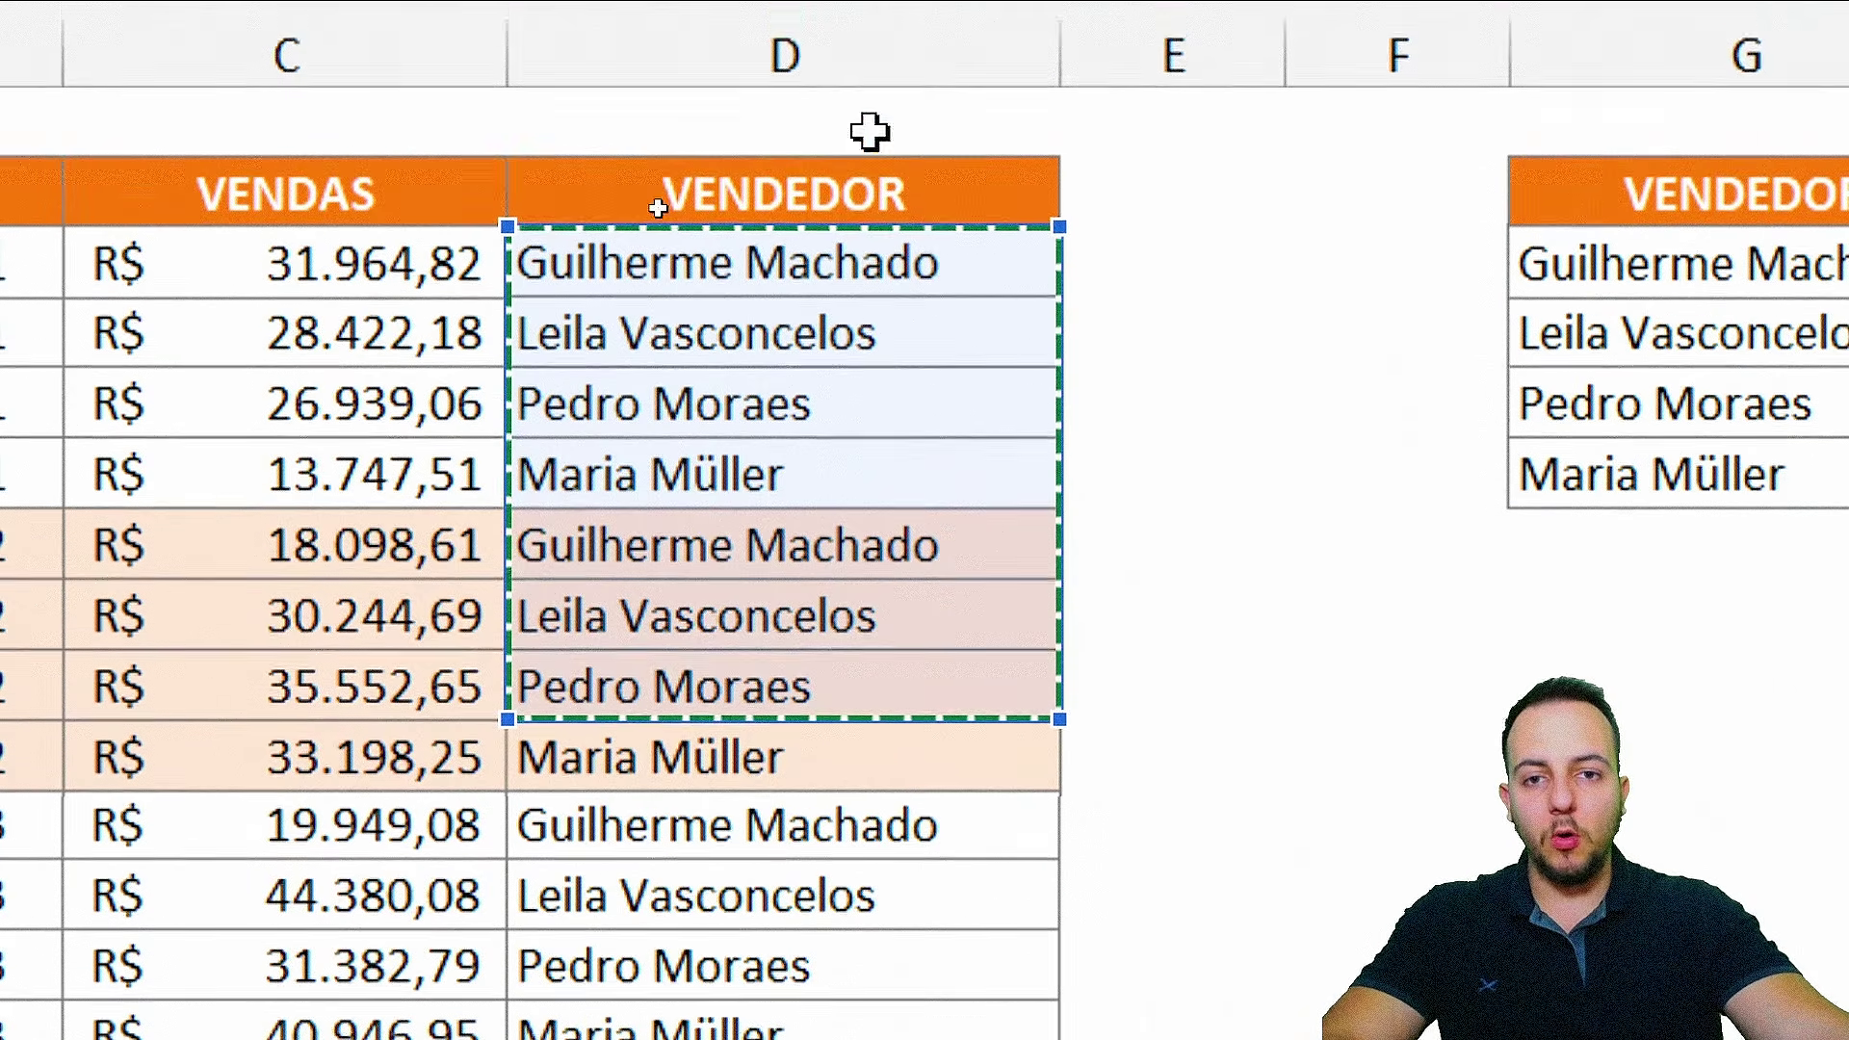
{"action": "left_click", "coordinate": [823, 19]}
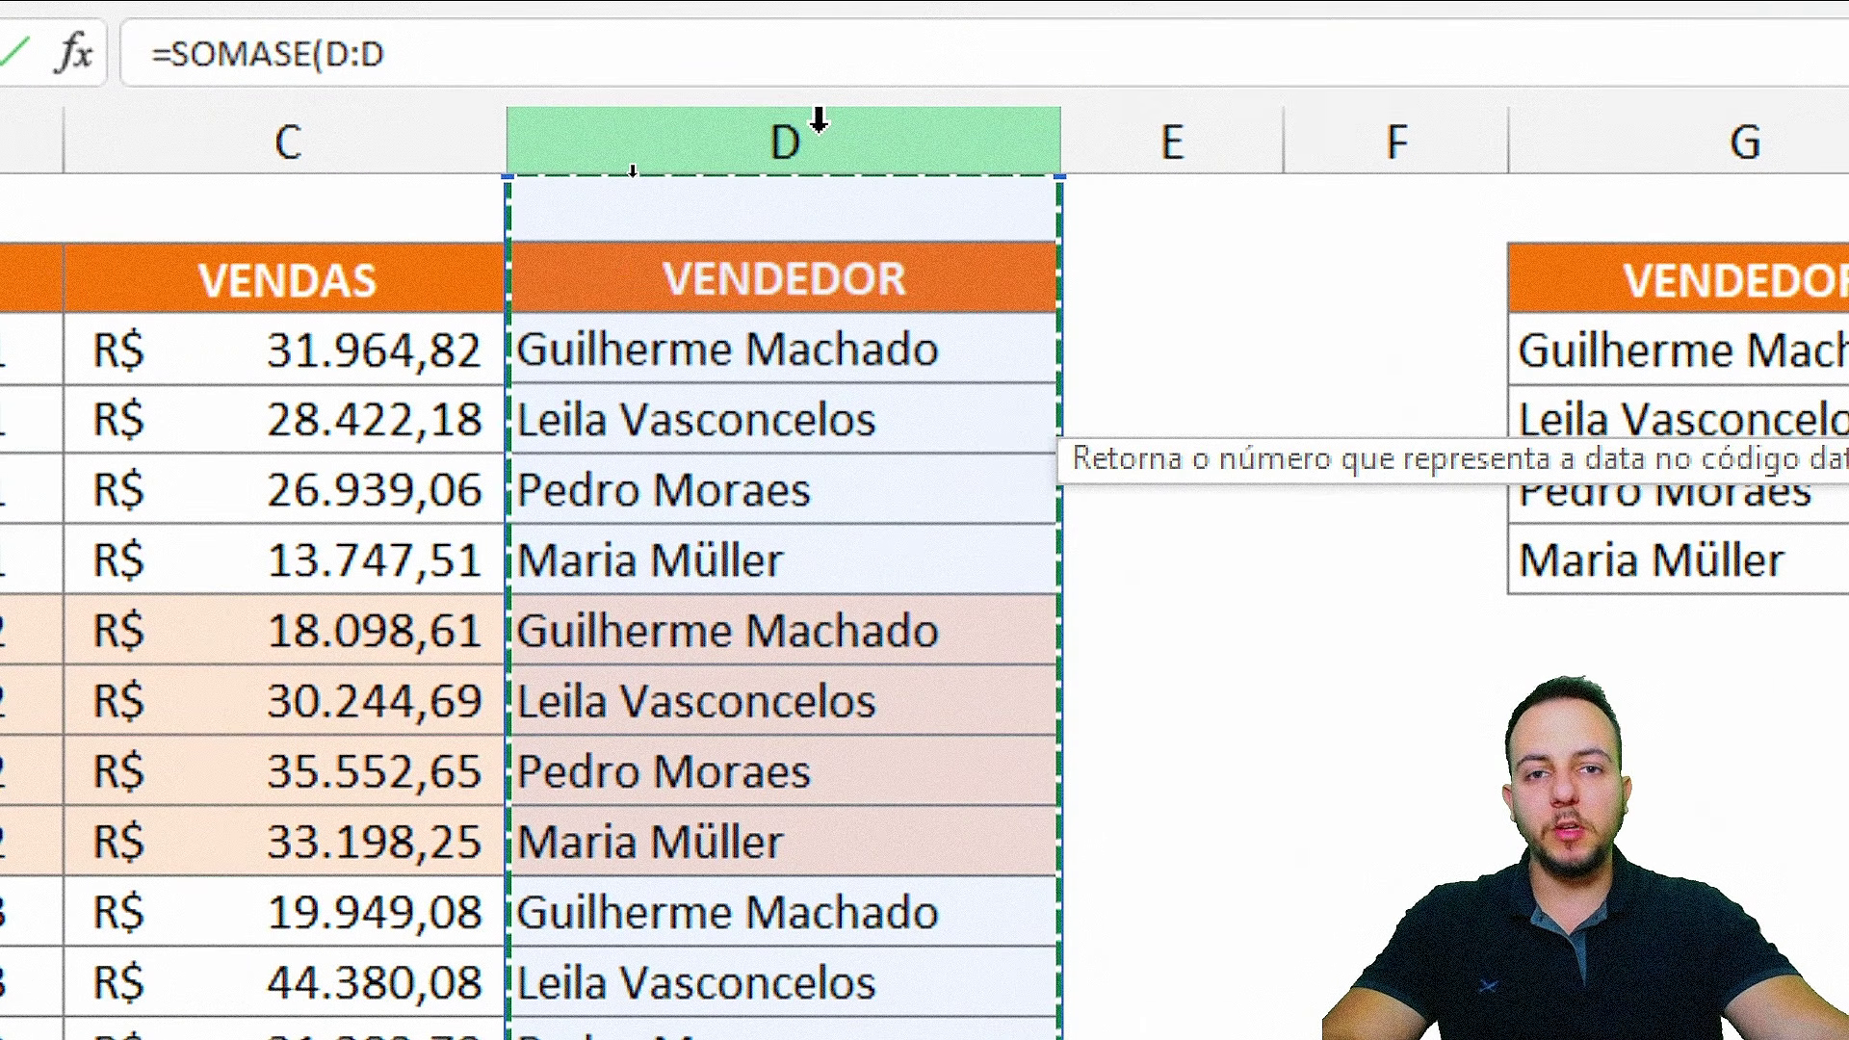
{"action": "type", "text": ";"}
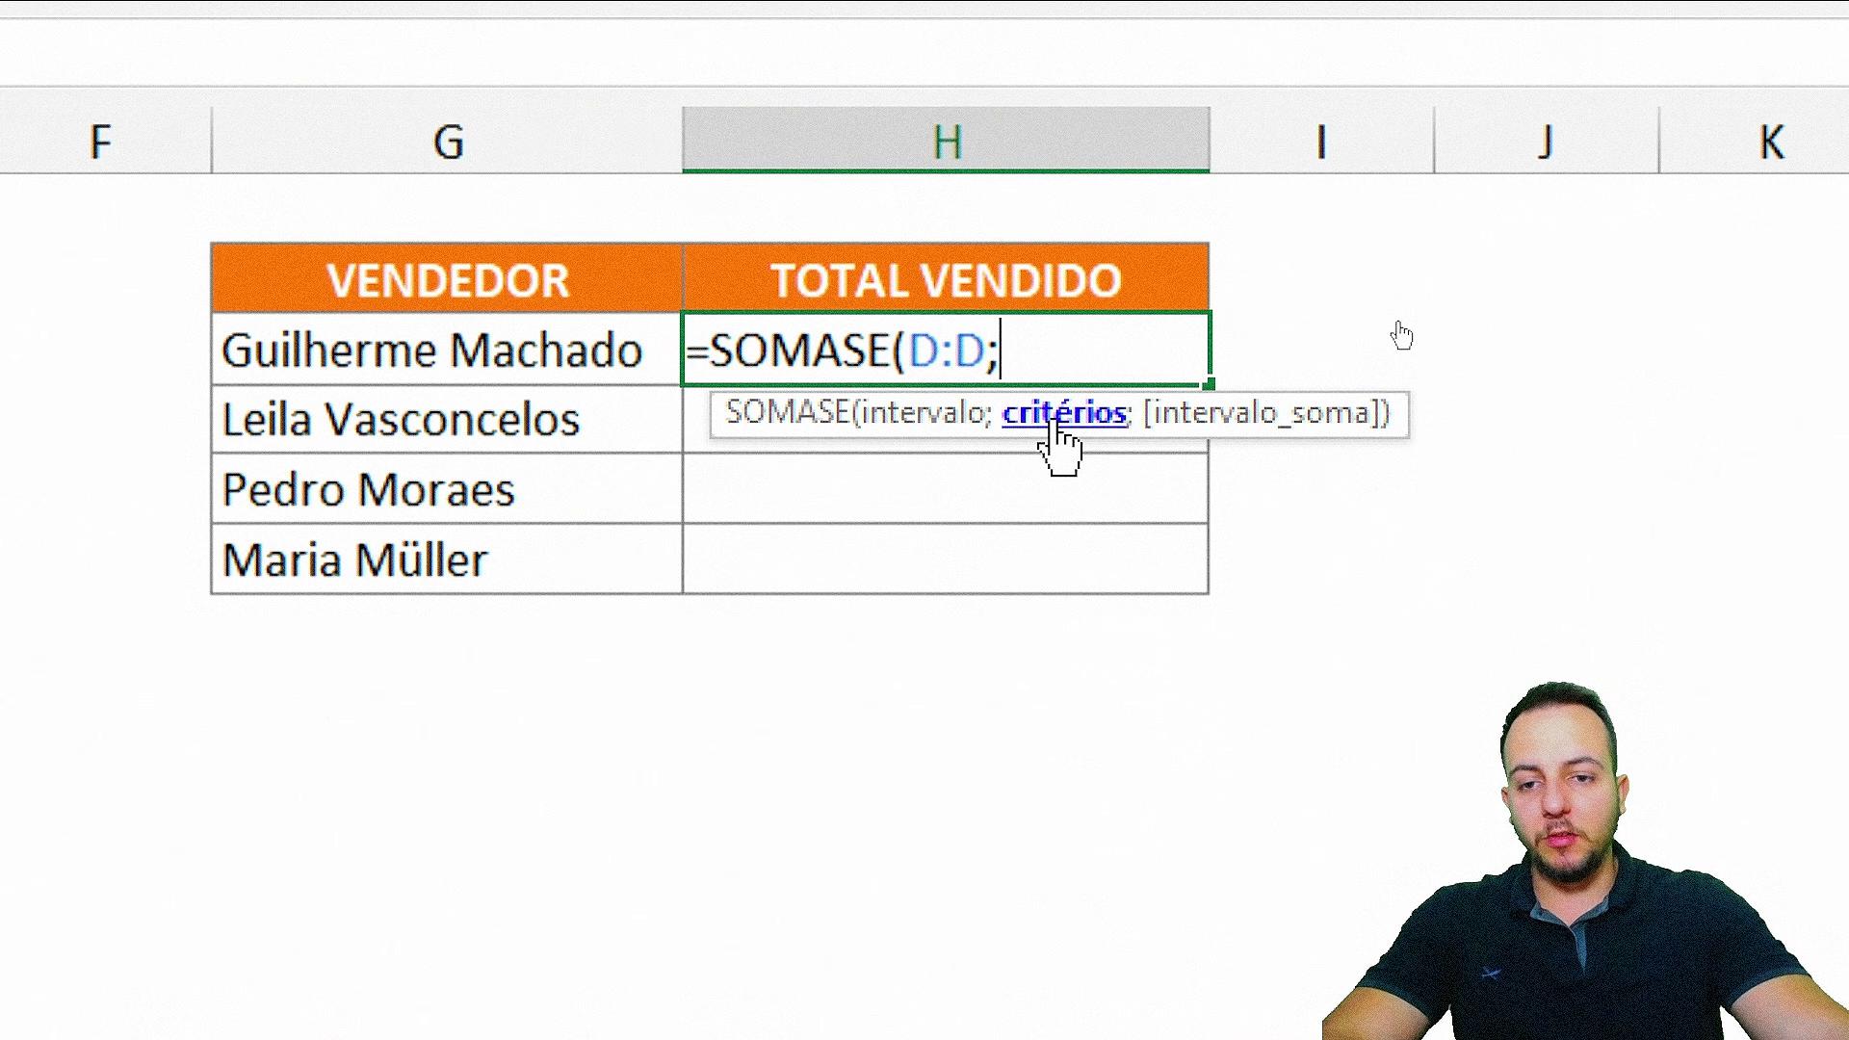
- Complete the SOMASE formula in H3 with G3 as the criterion and the VENDAS column, C:C, as the sum range
{"action": "left_click", "coordinate": [421, 349]}
{"action": "type", "text": ";"}
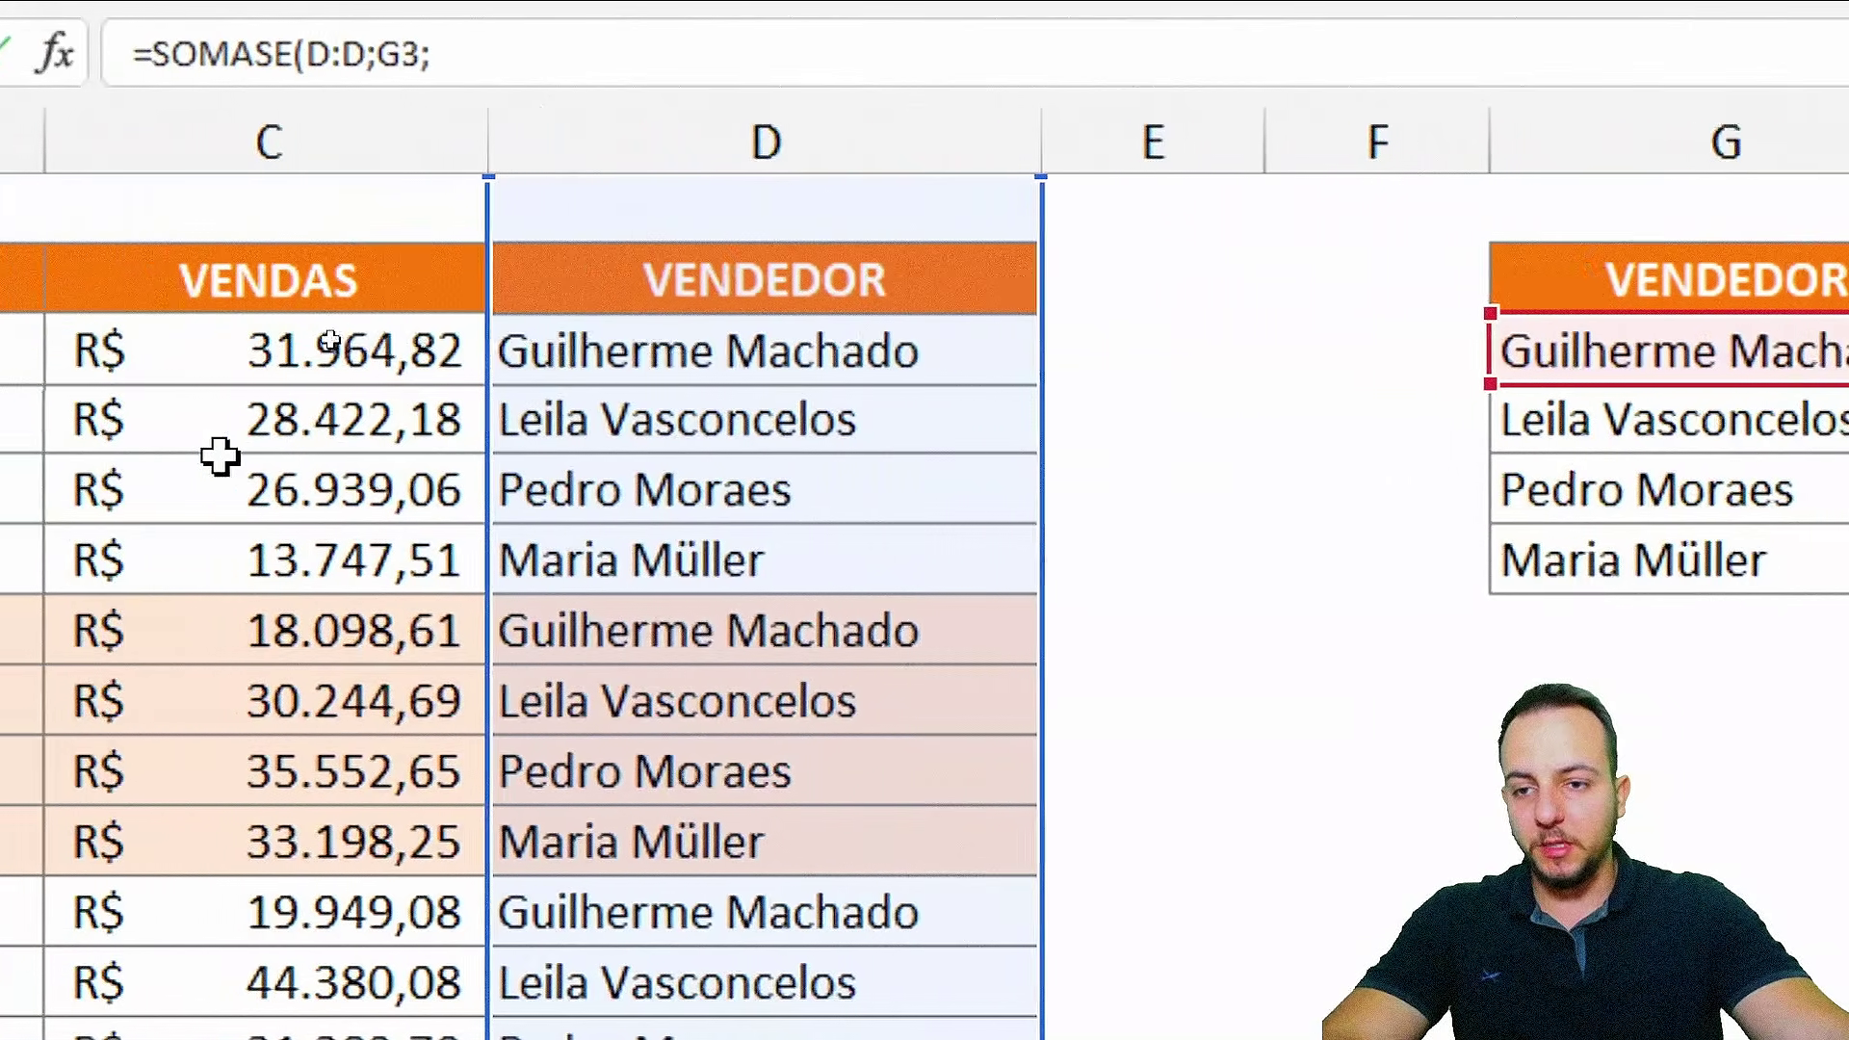
{"action": "left_click", "coordinate": [334, 130]}
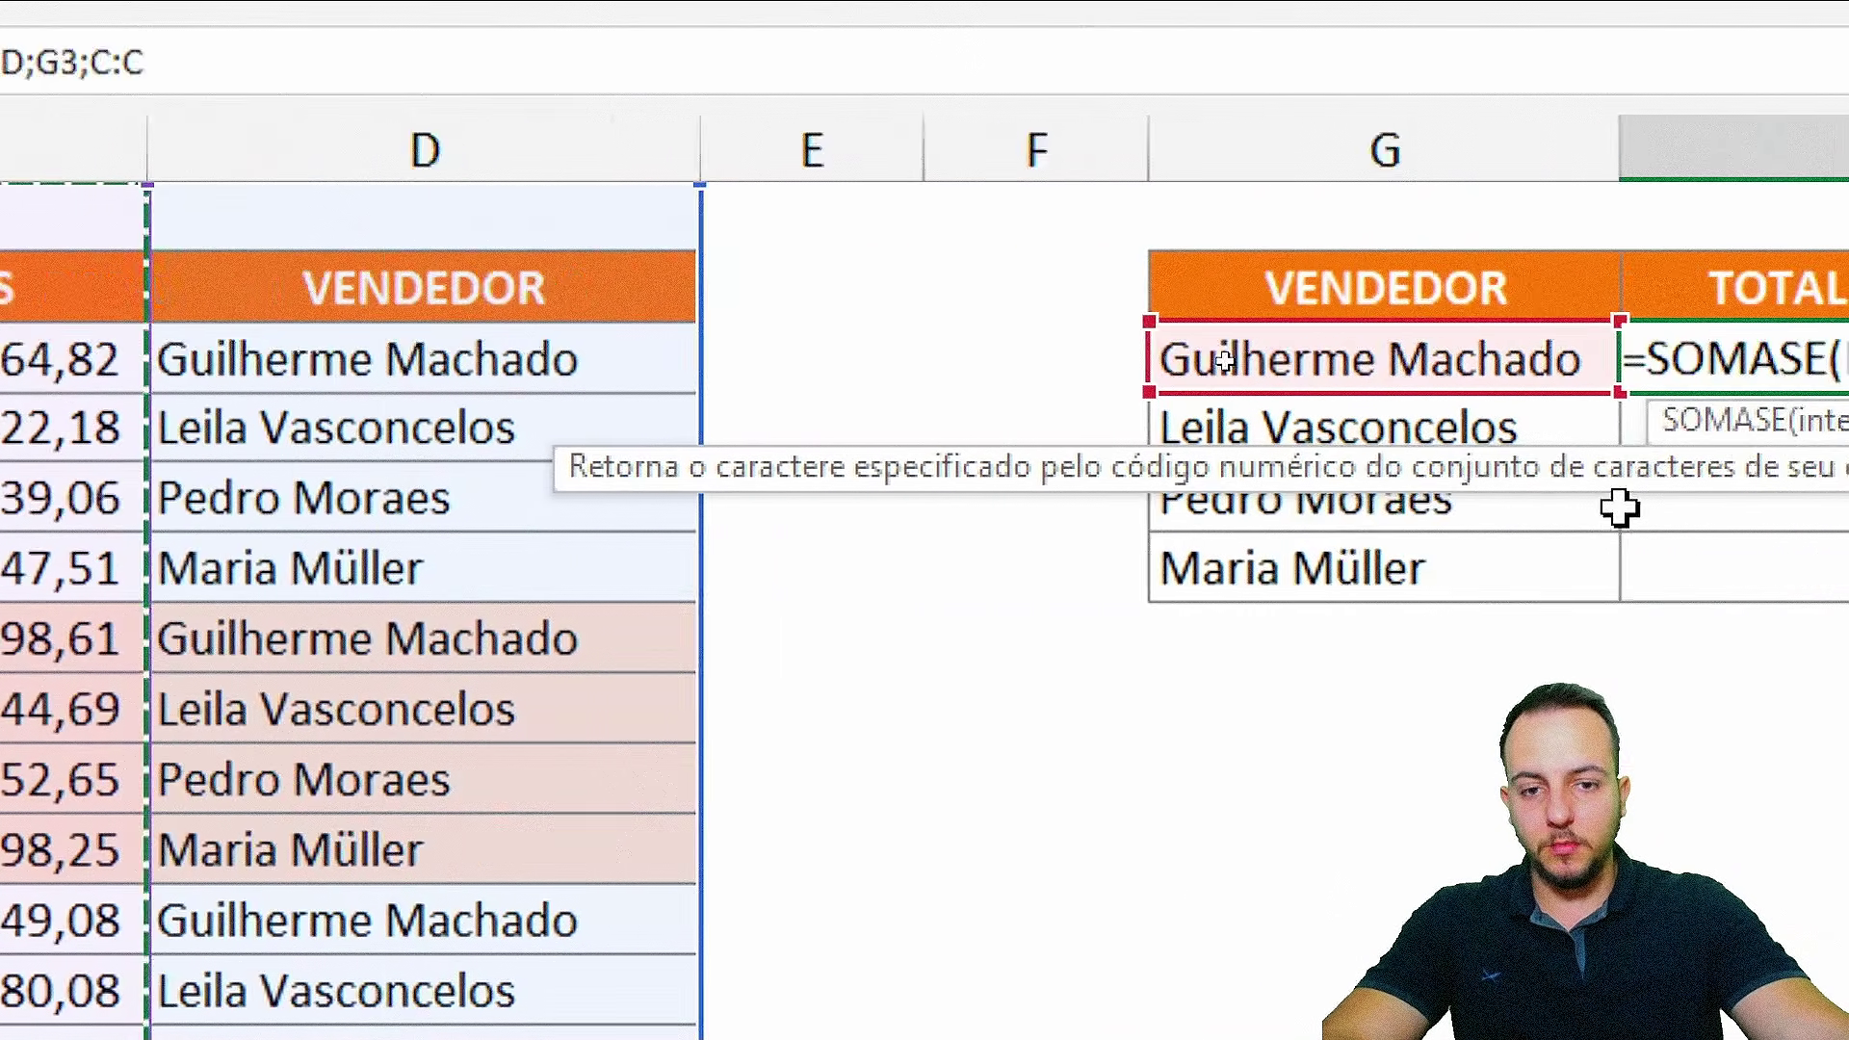
{"action": "type", "text": ")"}
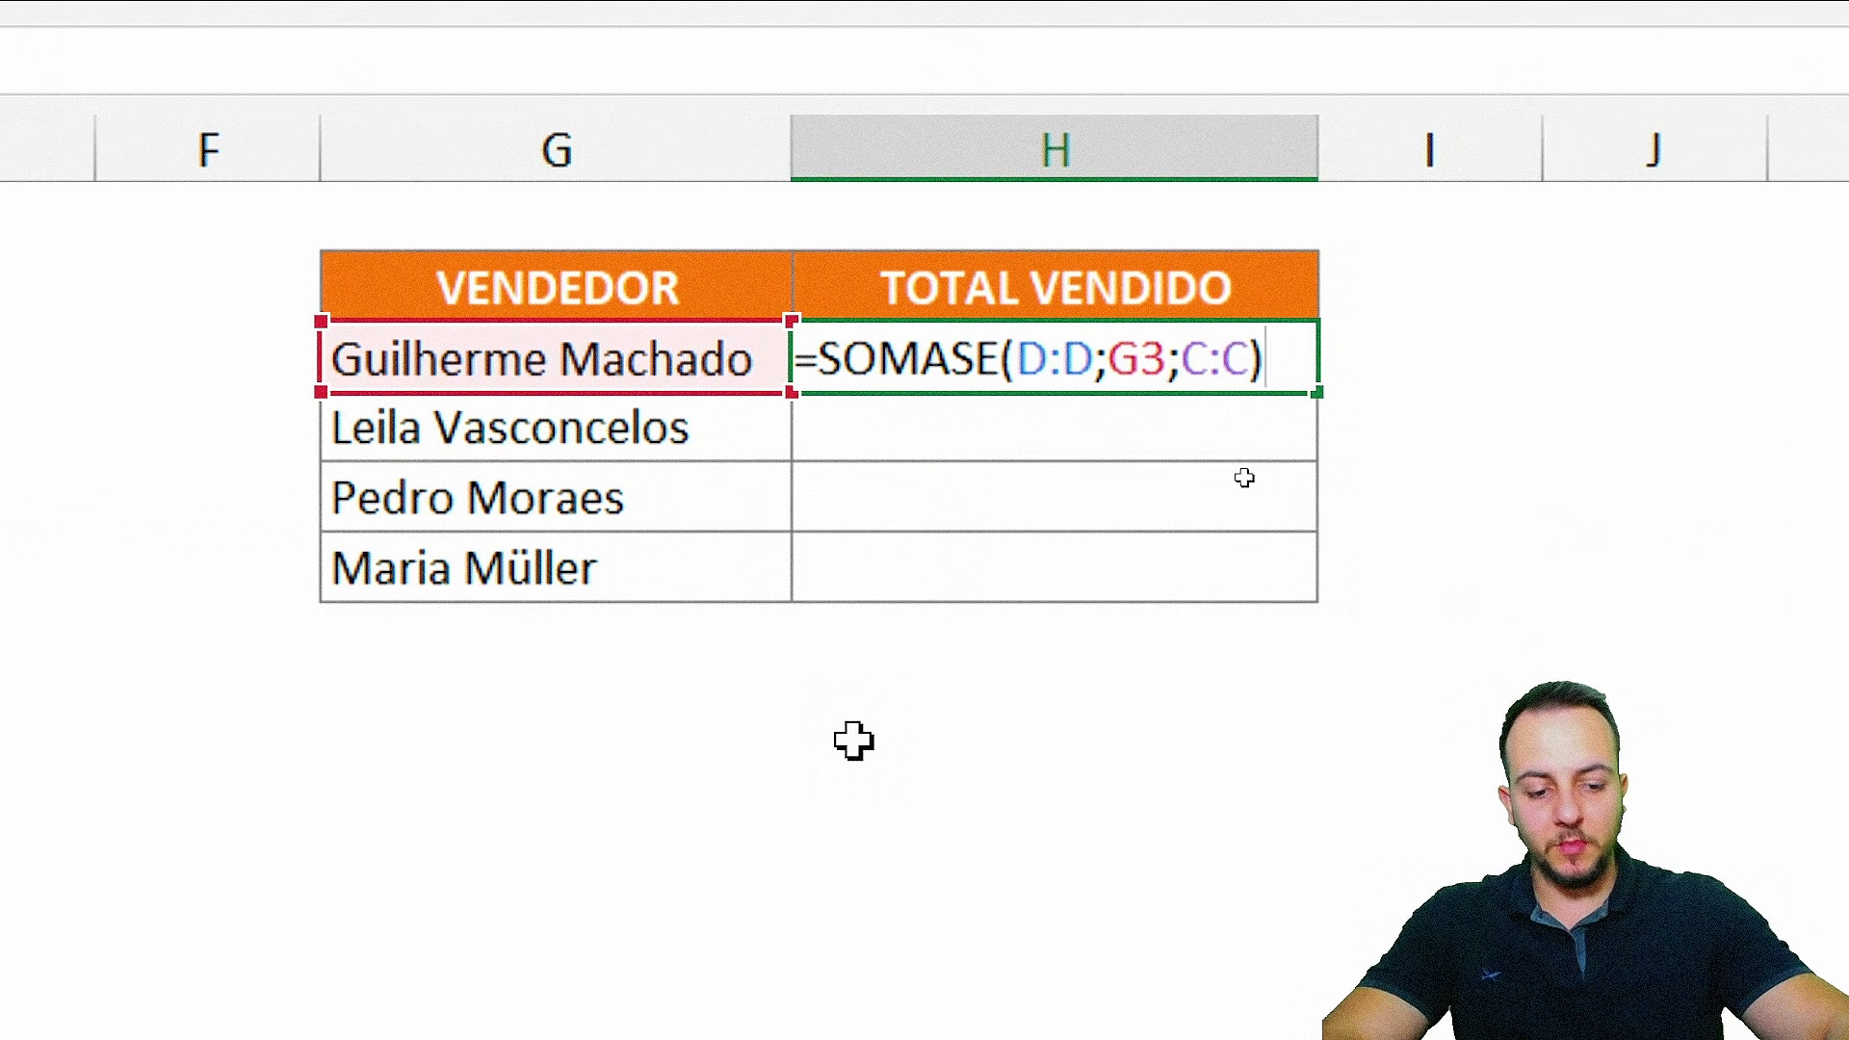
{"action": "key", "text": "Return"}
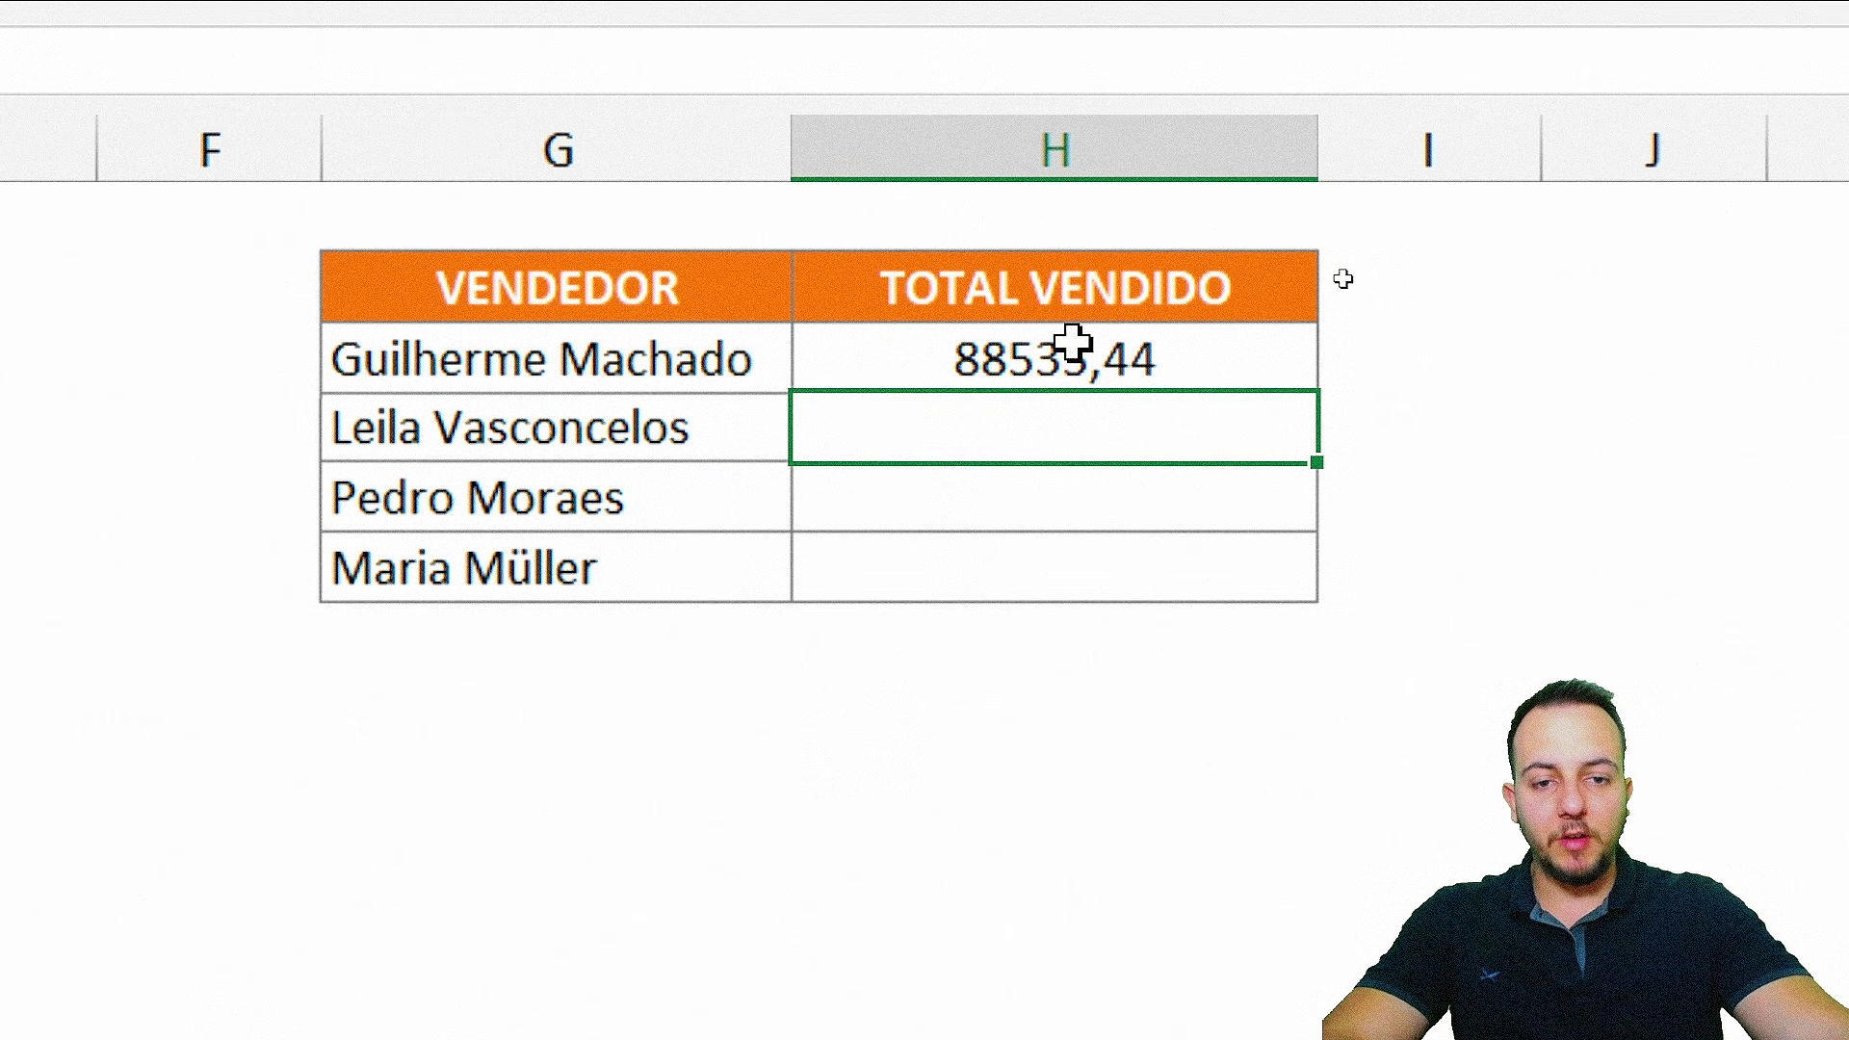
- Format the total in H3 with the accounting number format in R$
{"action": "left_click", "coordinate": [1040, 352]}
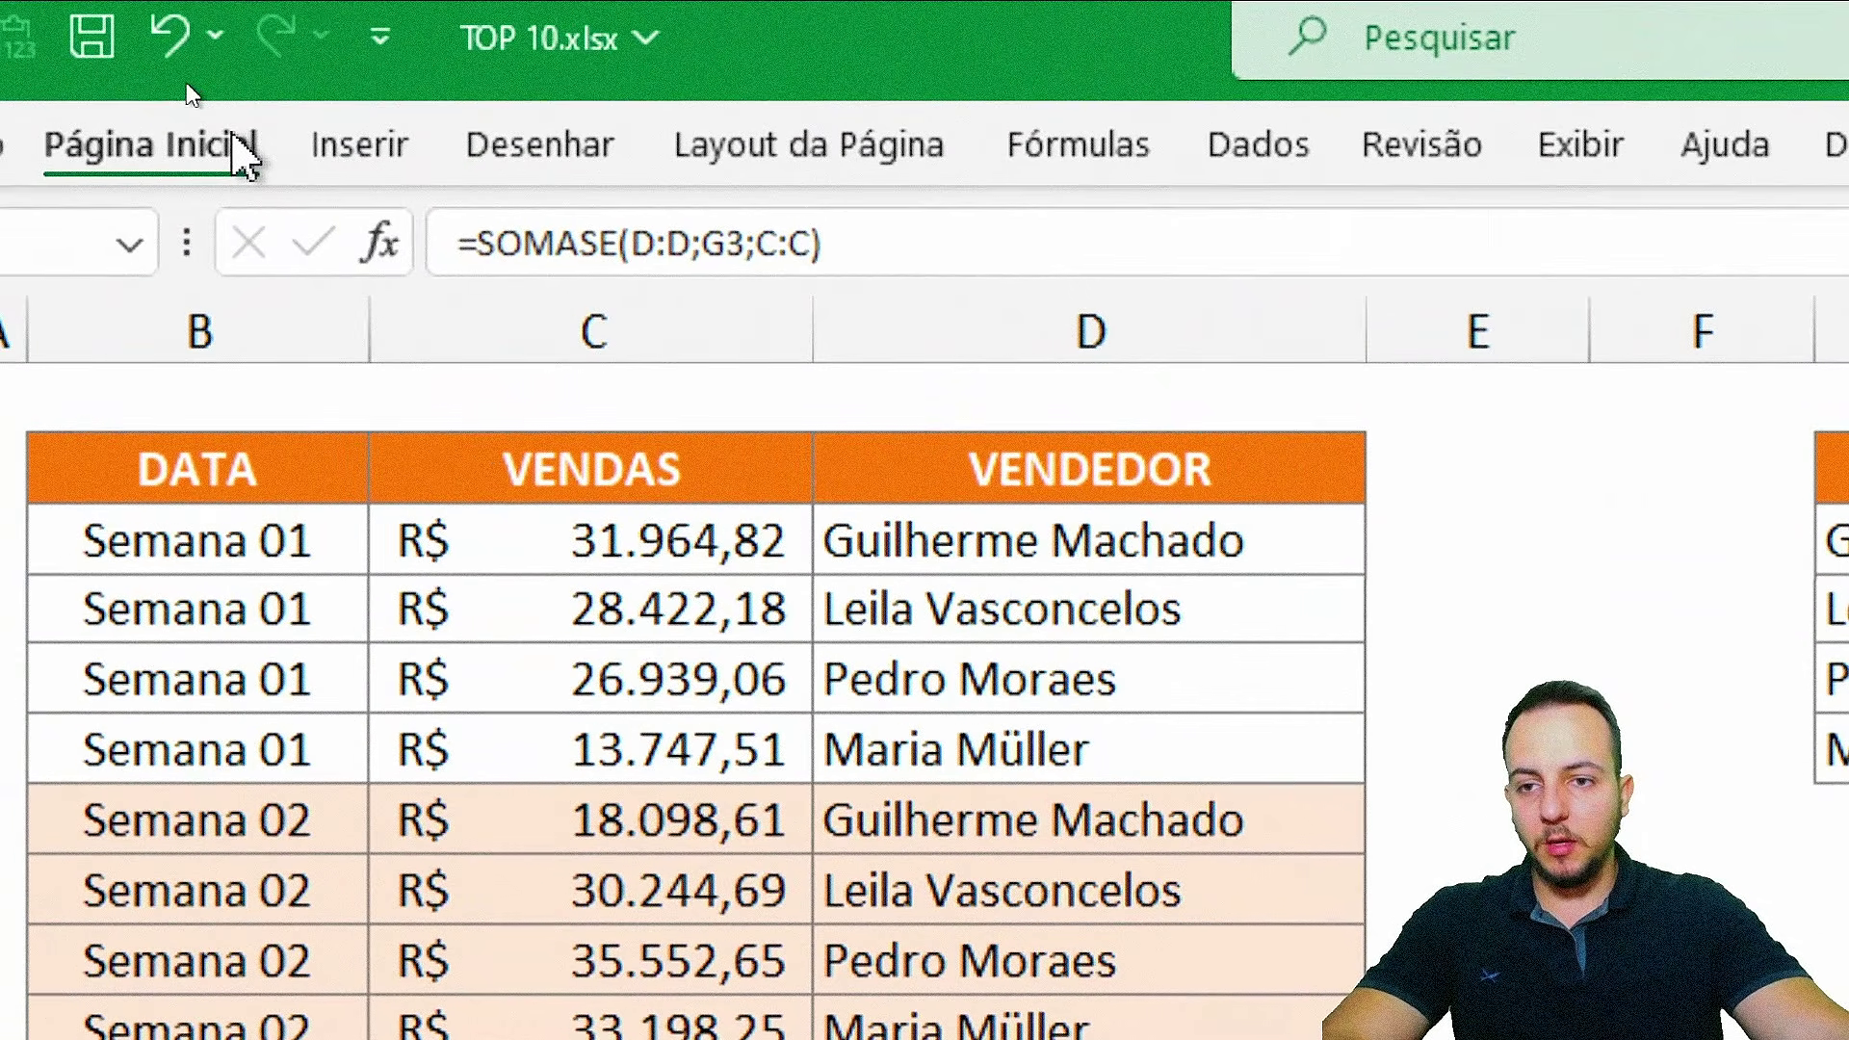
{"action": "left_click", "coordinate": [231, 143]}
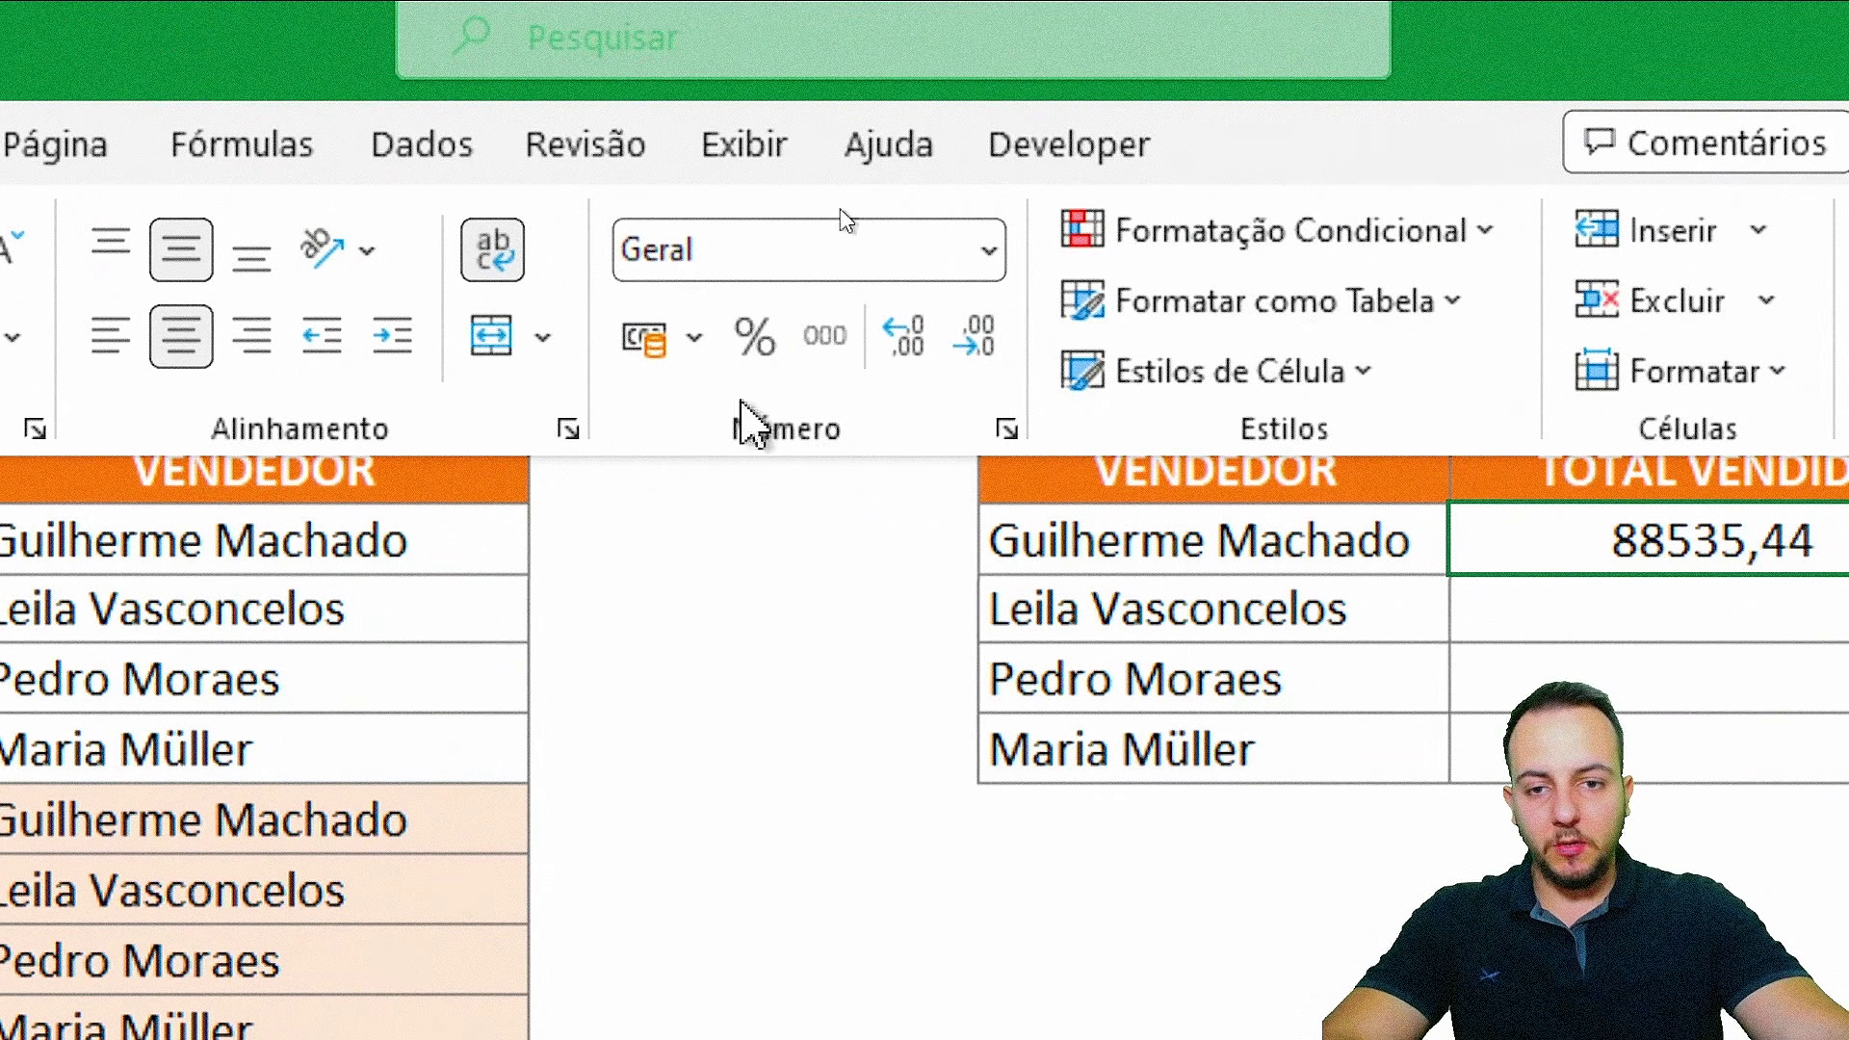
{"action": "left_click", "coordinate": [647, 342]}
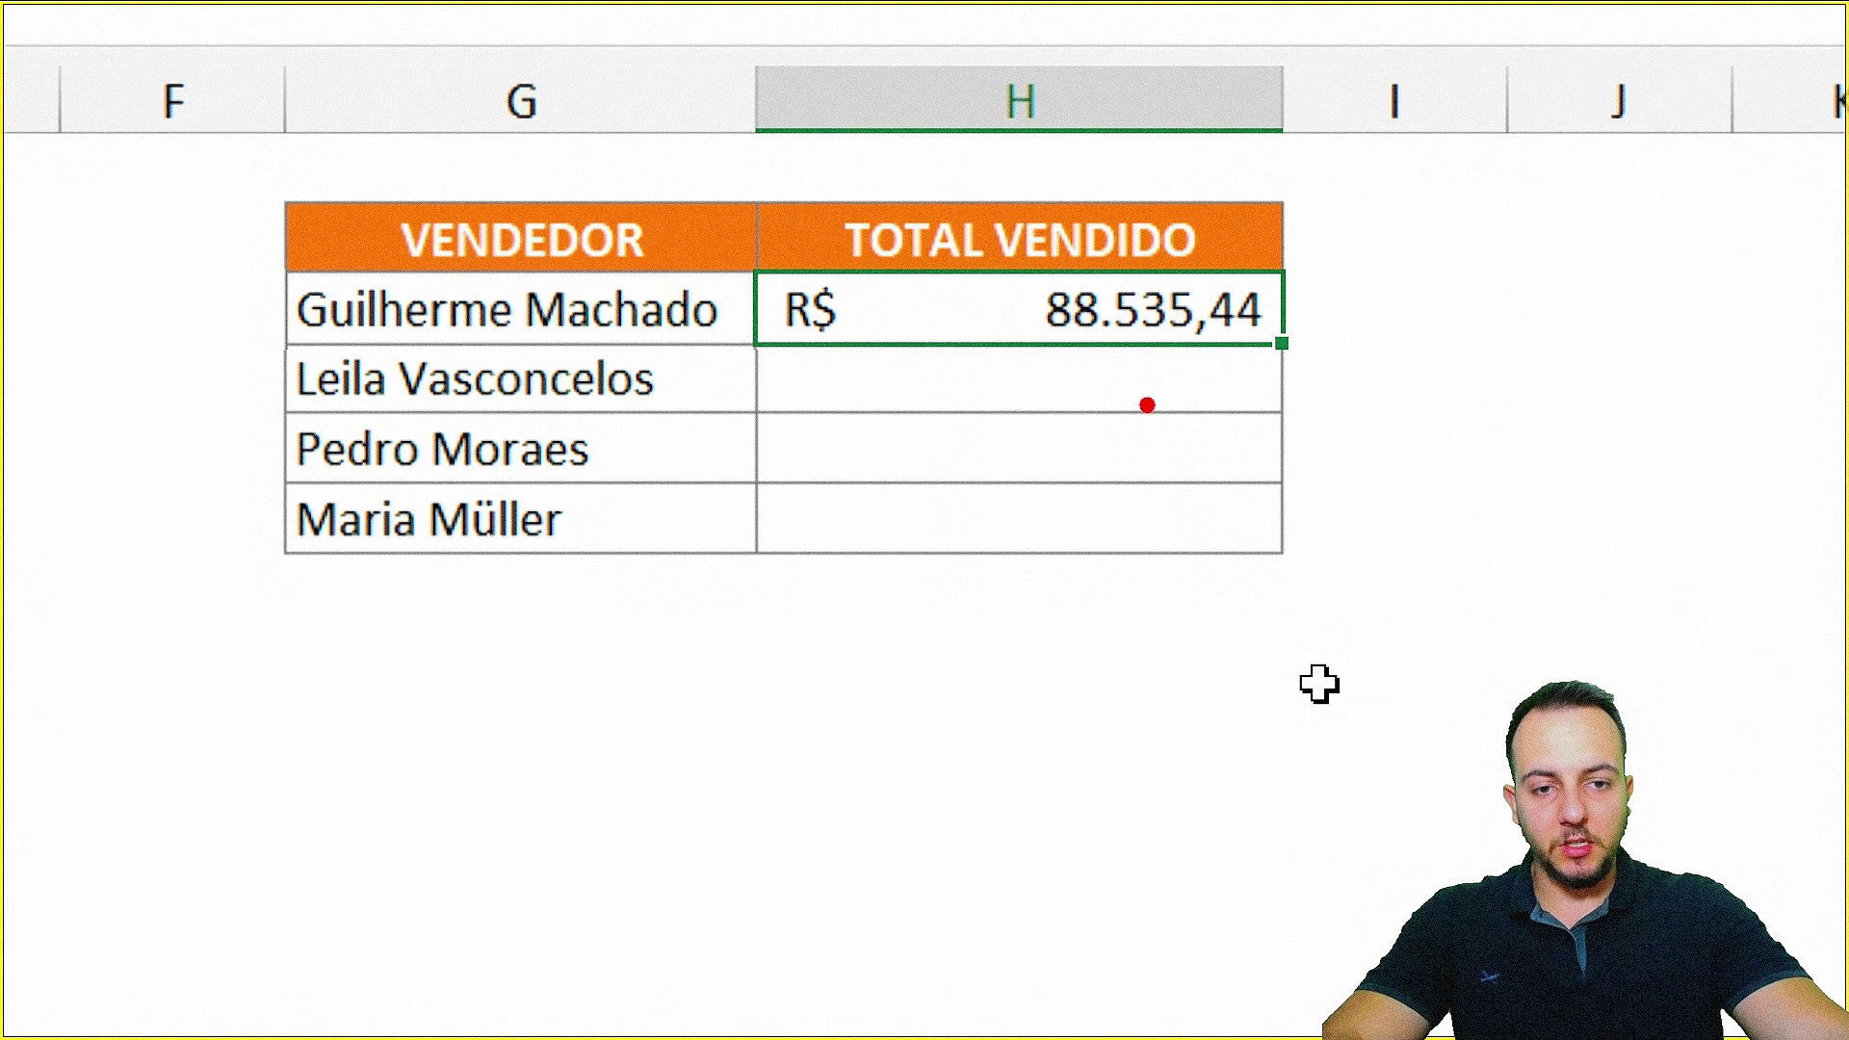
{"action": "left_click_drag", "start_coordinate": [1143, 398], "coordinate": [1296, 583]}
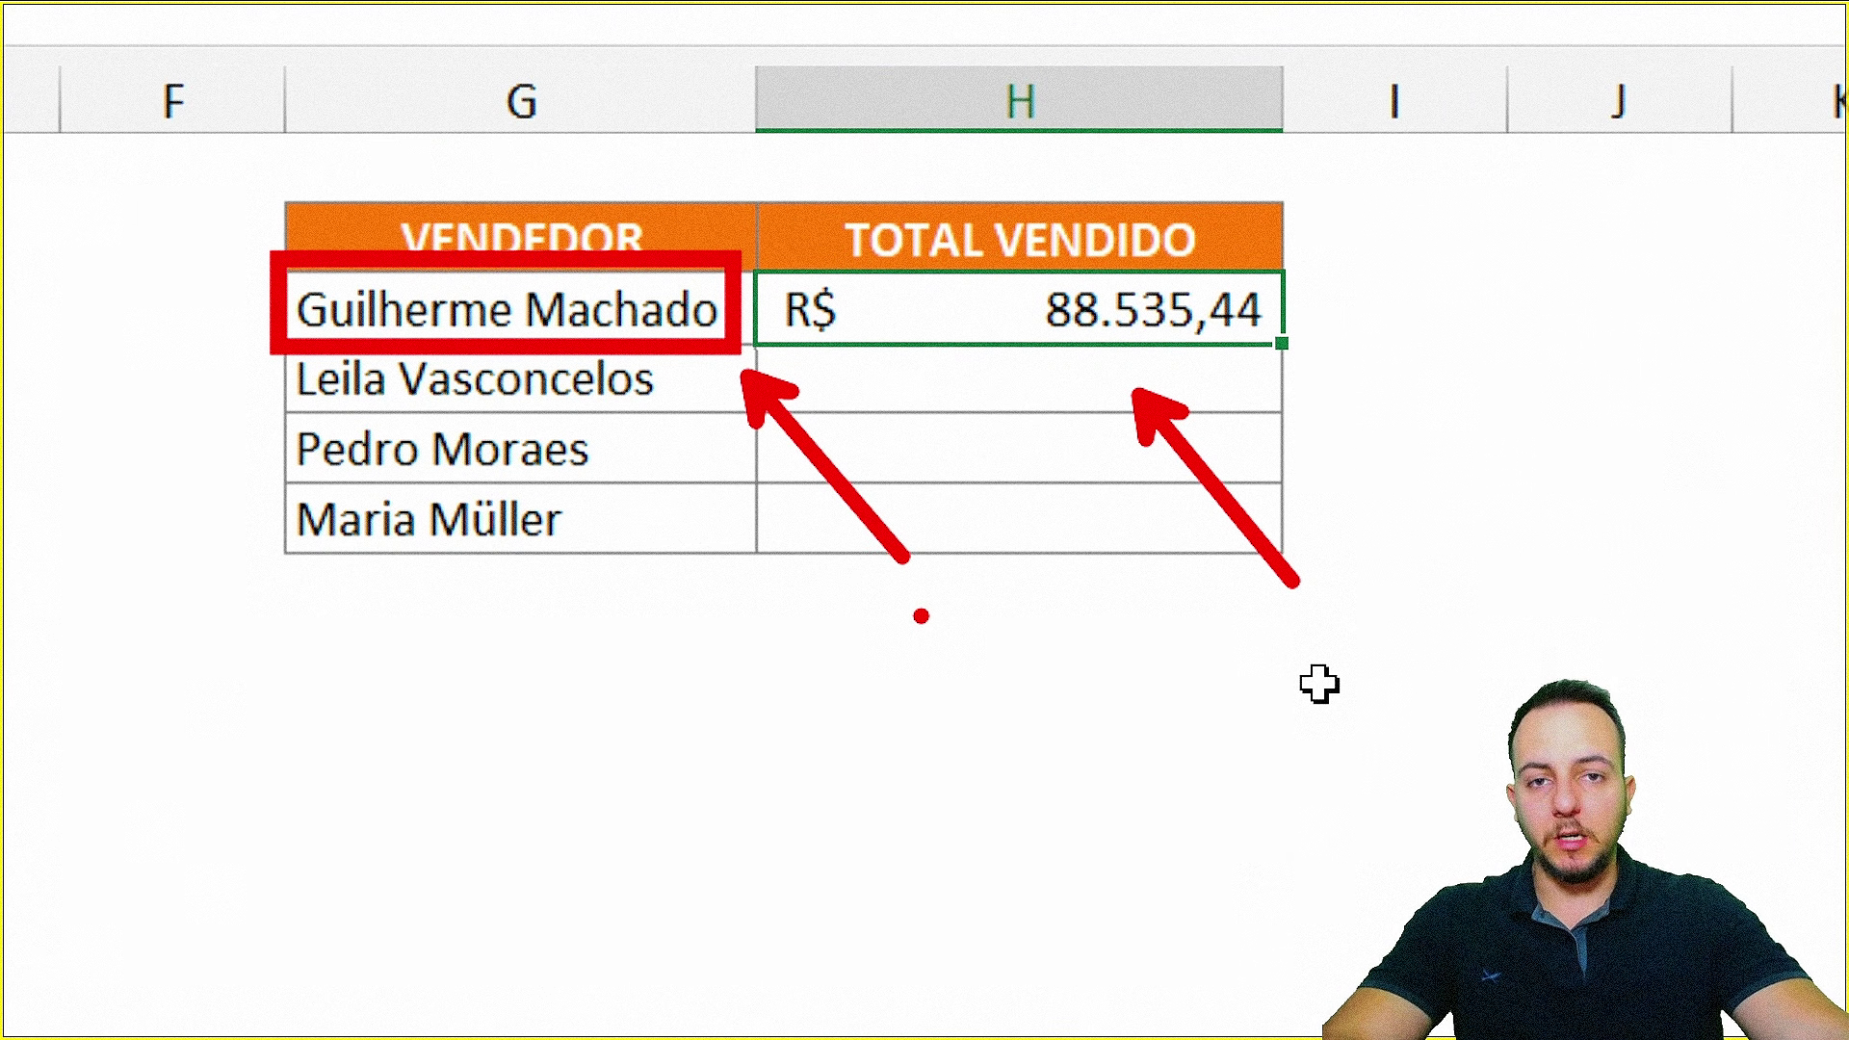
{"action": "key", "text": "Escape"}
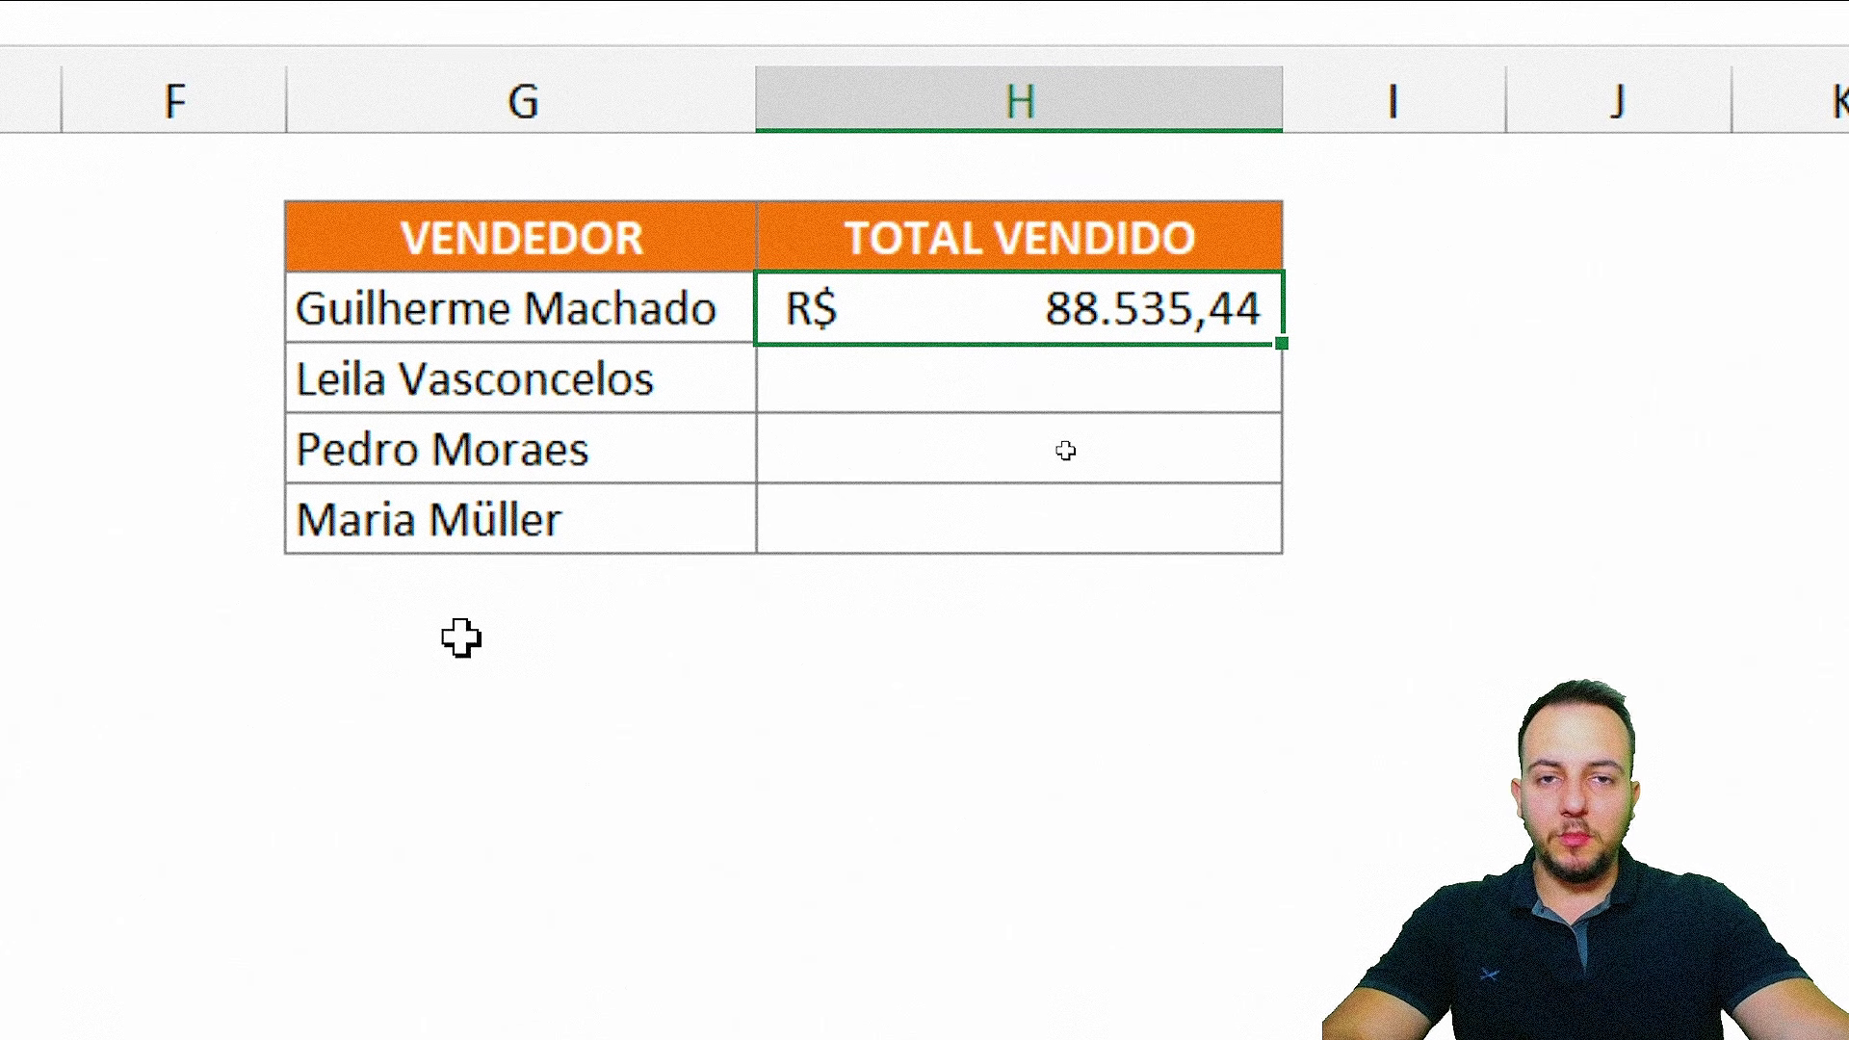
- Try adding the first seller's sales manually by referencing C3, C7 and the matching Semana 03 cell
{"action": "type", "text": "="}
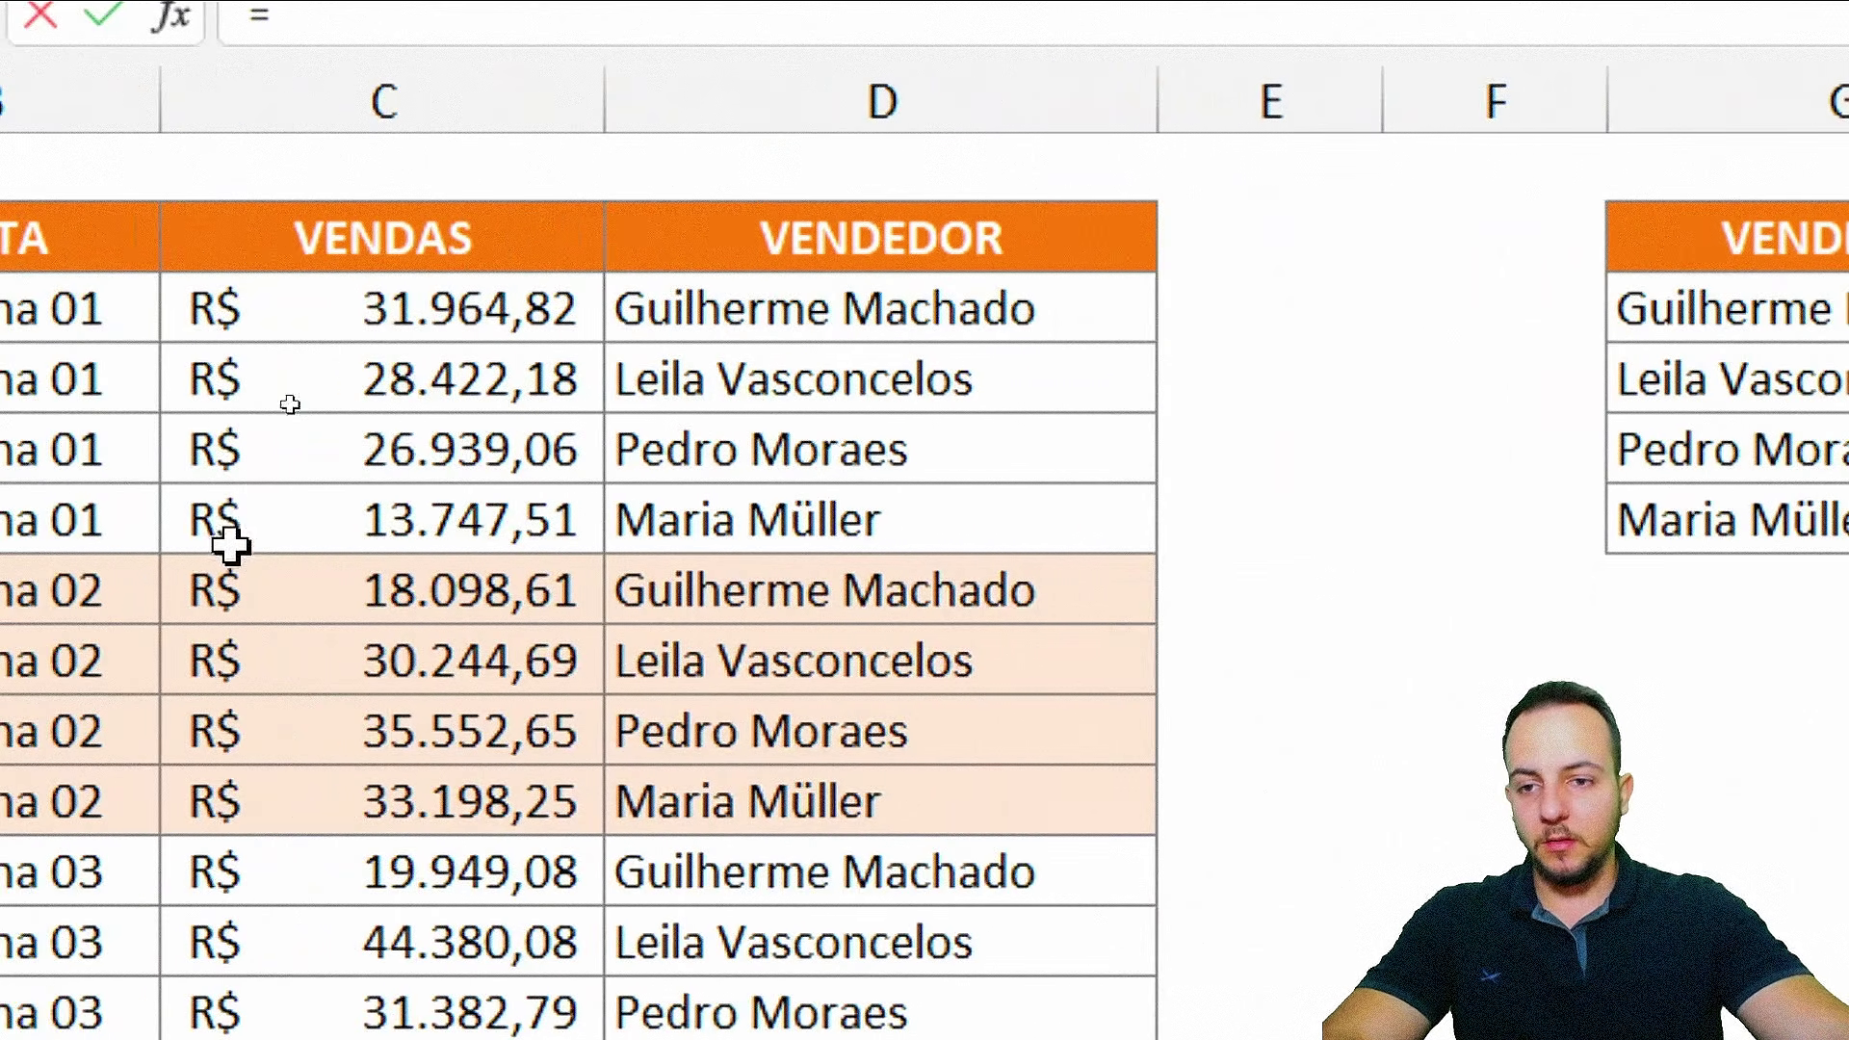
{"action": "left_click", "coordinate": [443, 324]}
{"action": "type", "text": "+"}
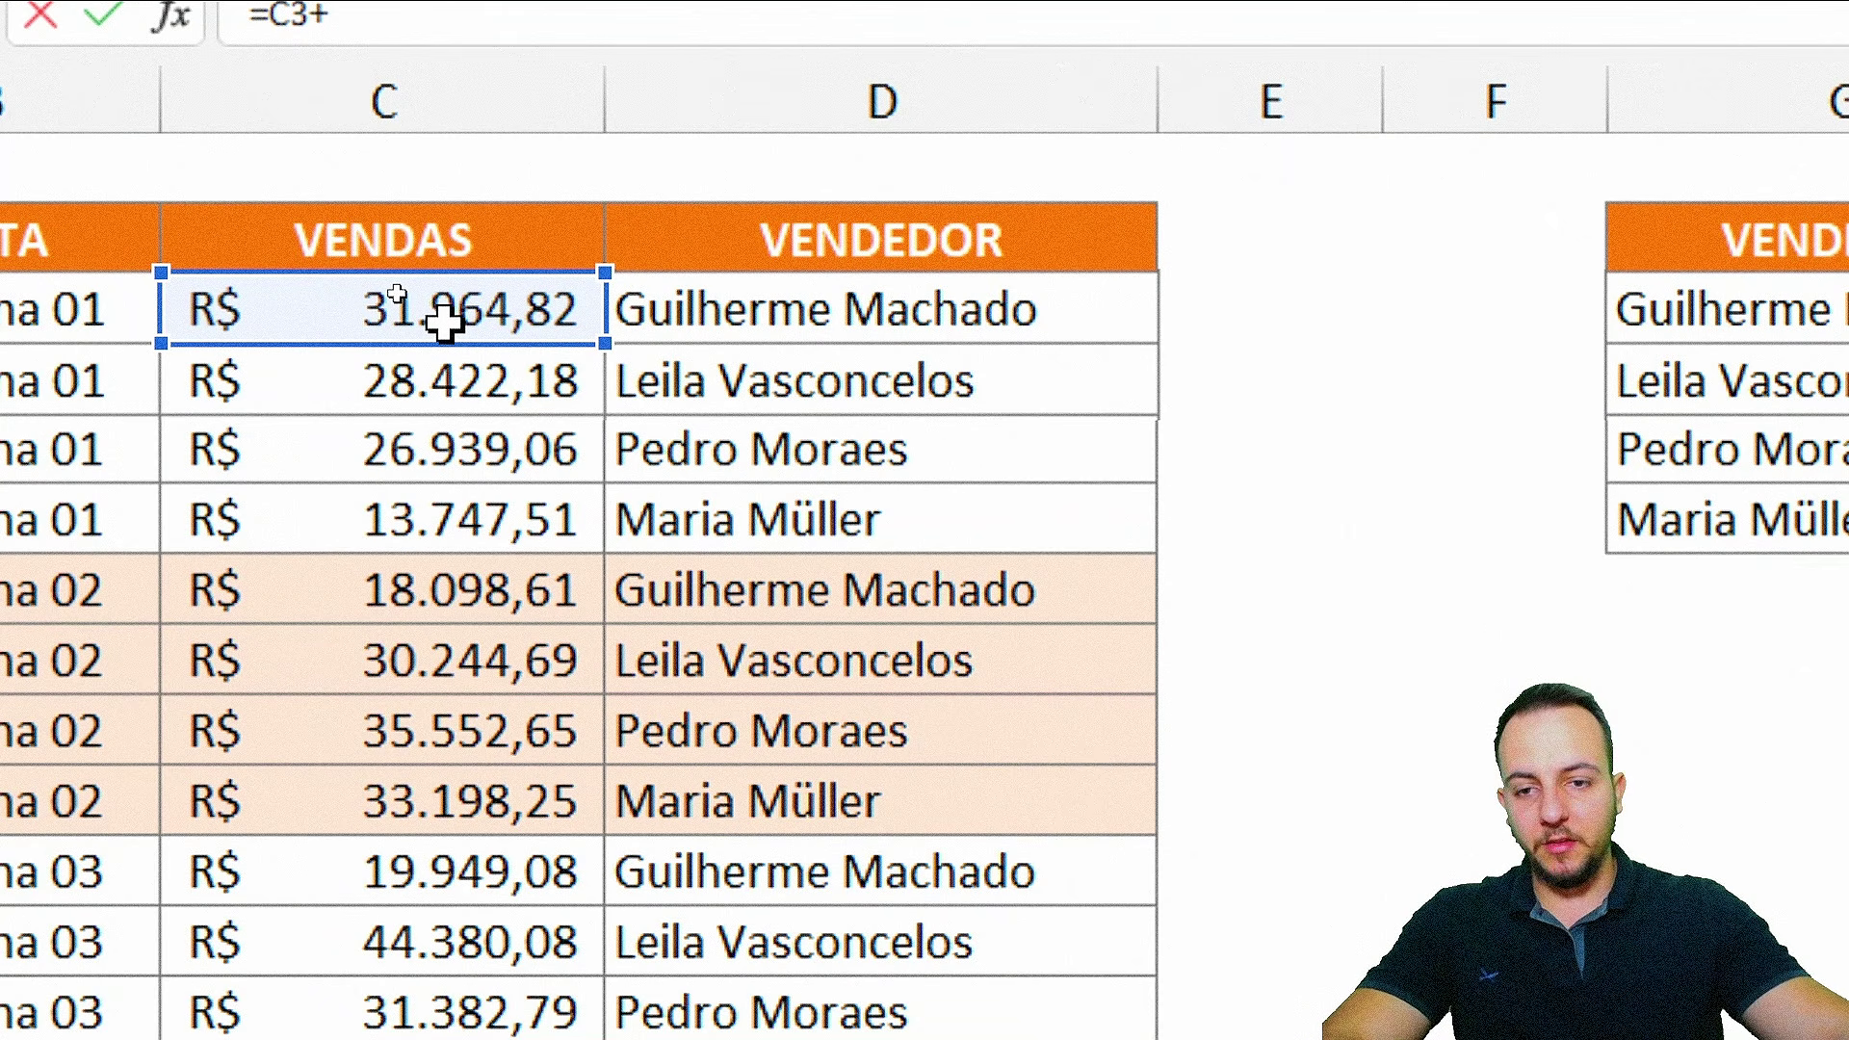
{"action": "left_click", "coordinate": [482, 575]}
{"action": "type", "text": "+"}
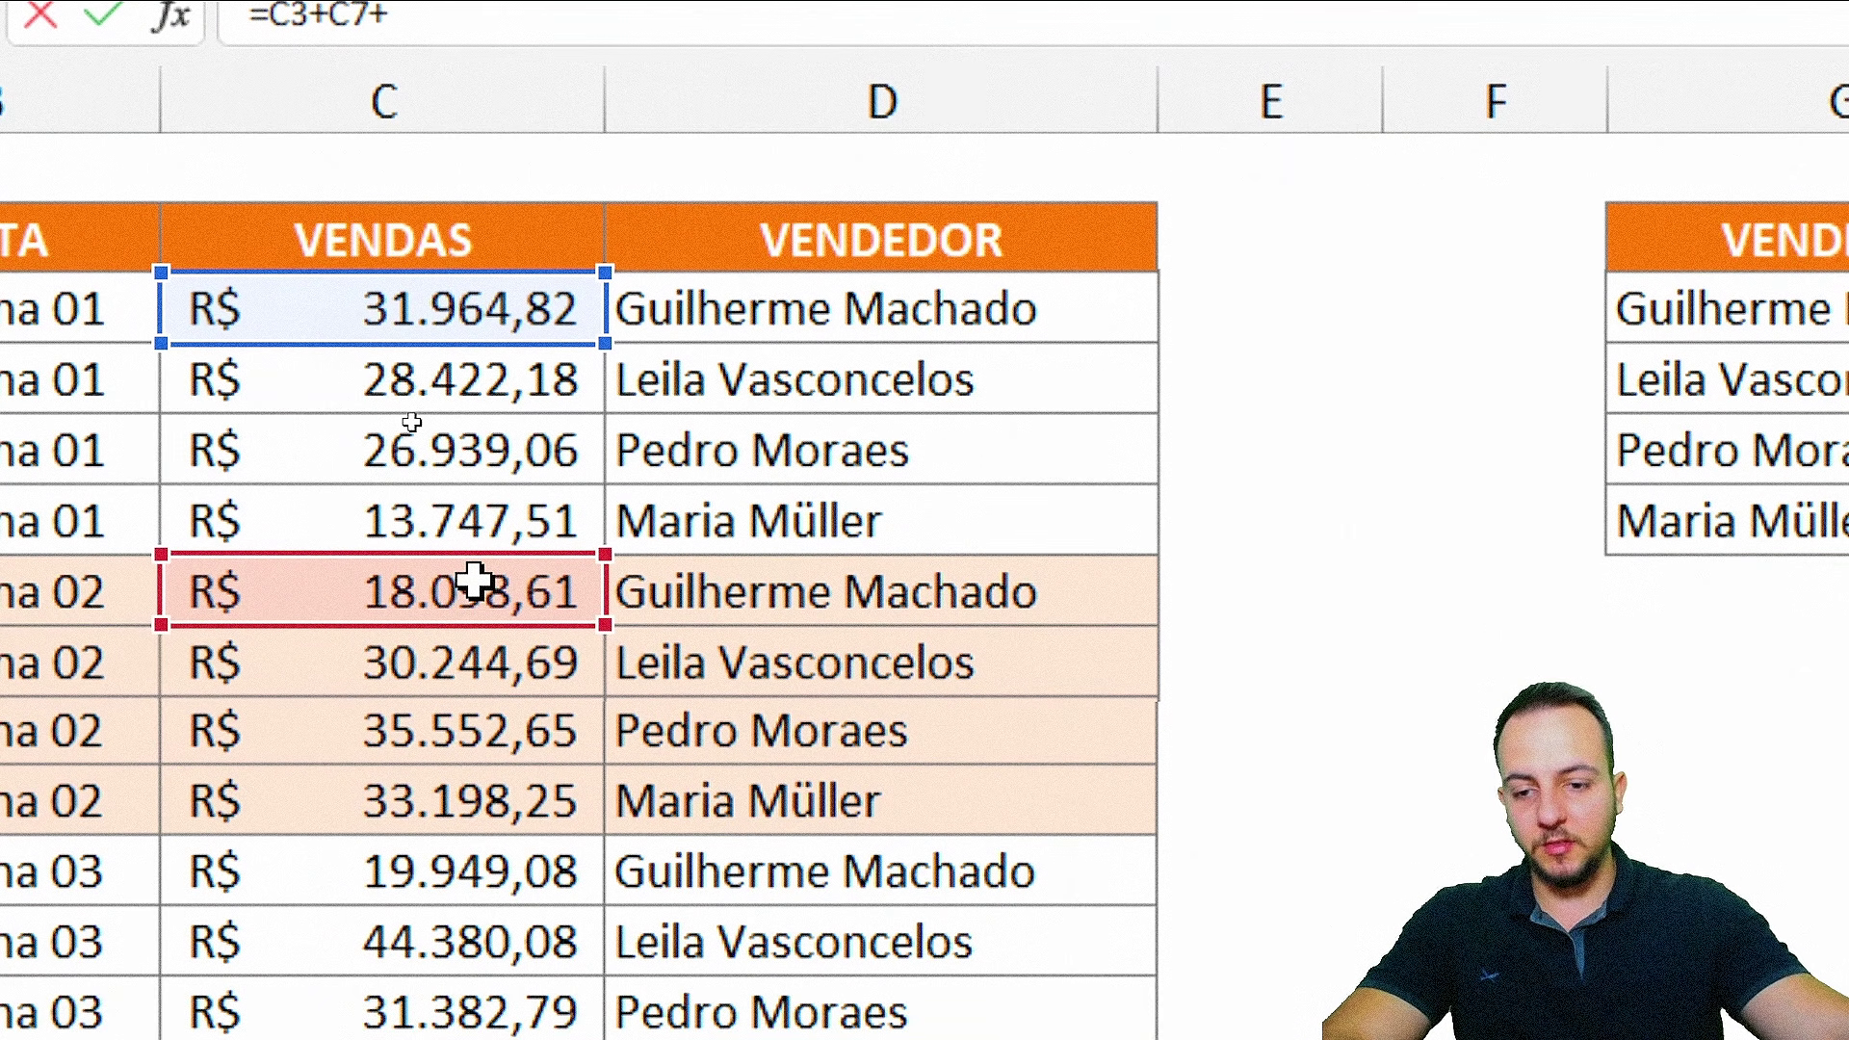
{"action": "left_click", "coordinate": [417, 848]}
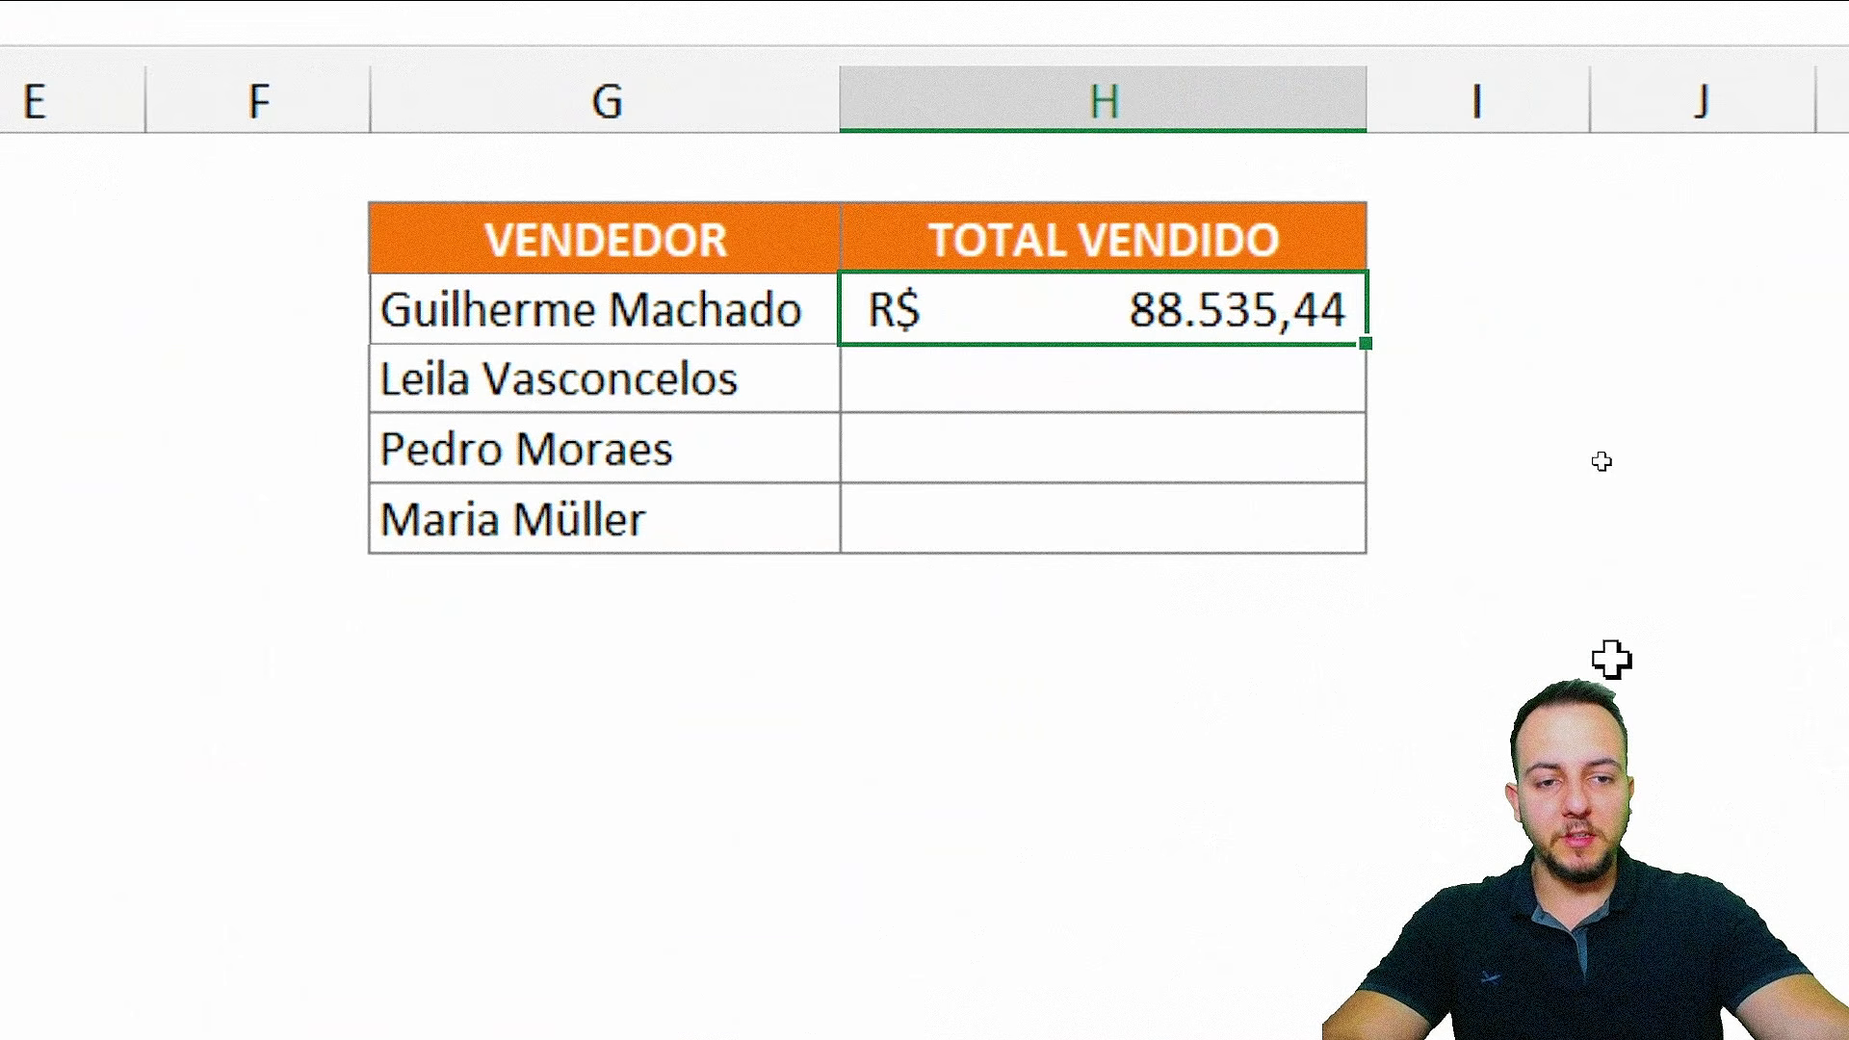
- Review the SOMASE formula in H3 and fill it down the TOTAL VENDIDO column to H6
{"action": "double_click", "coordinate": [1320, 314]}
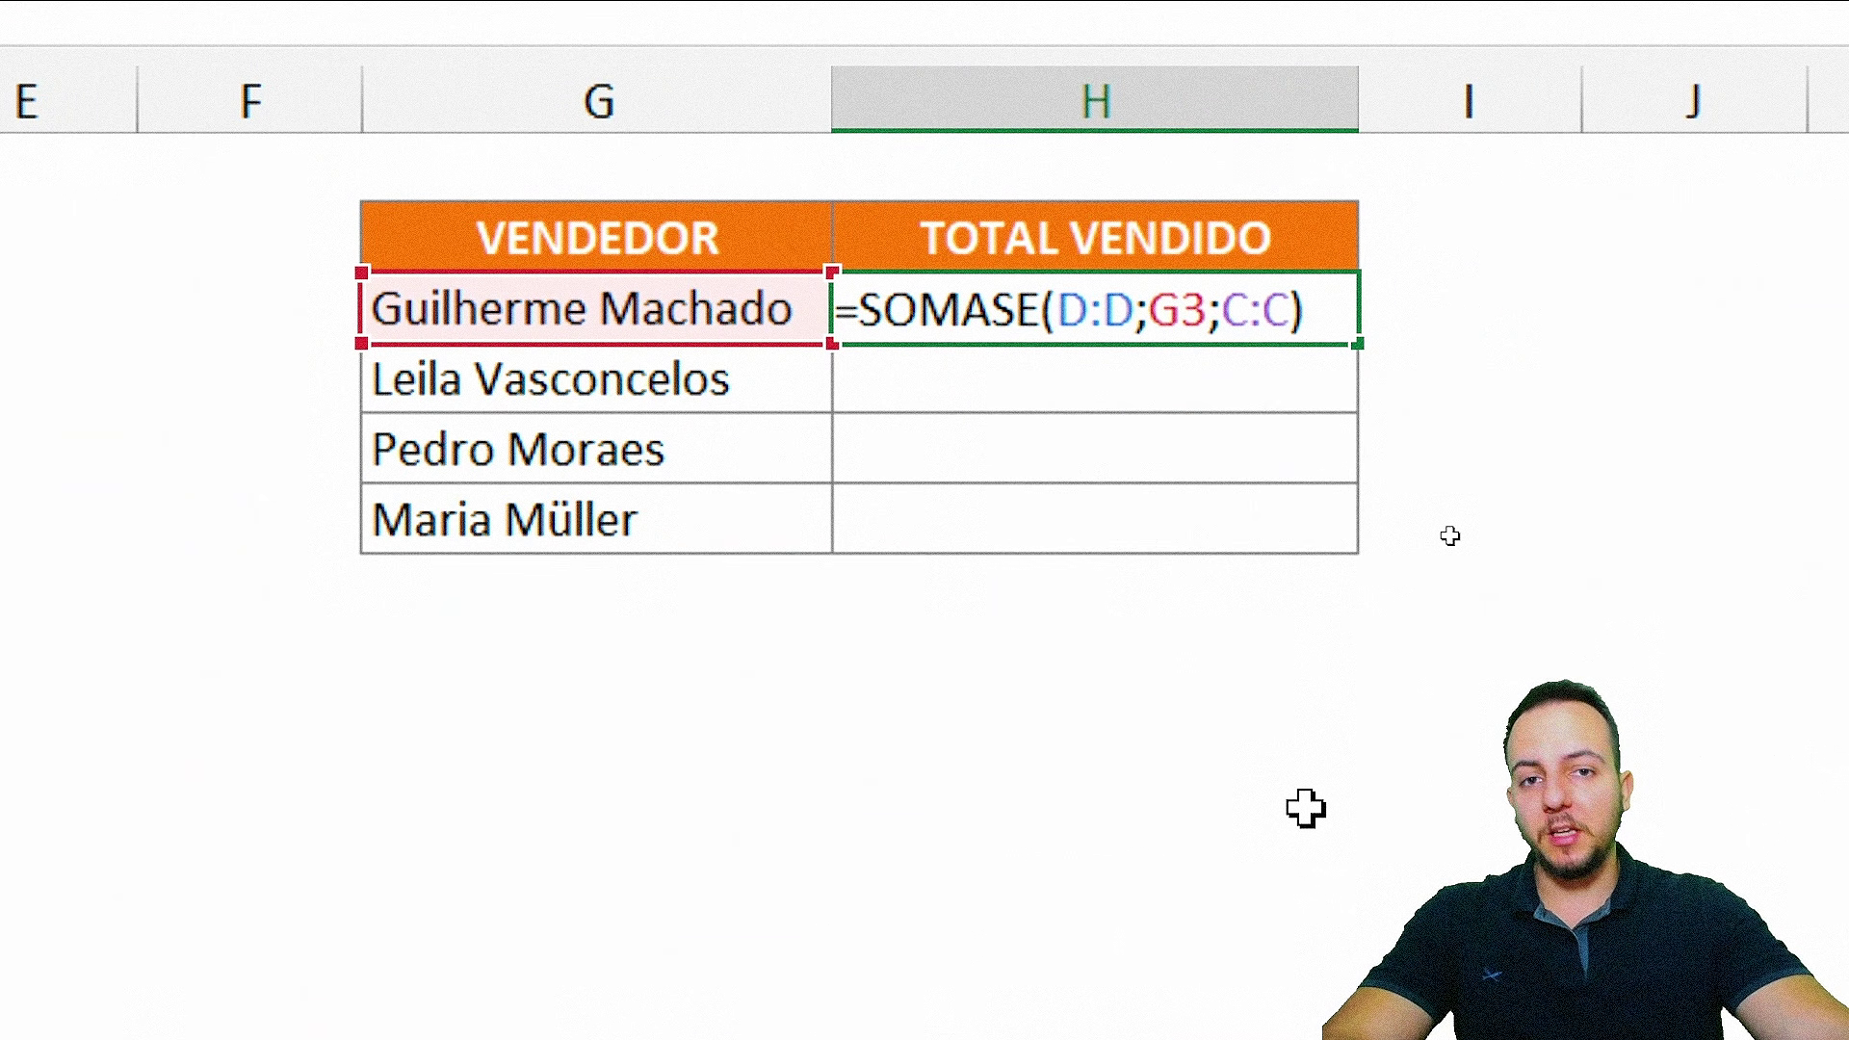
{"action": "key", "text": "Escape"}
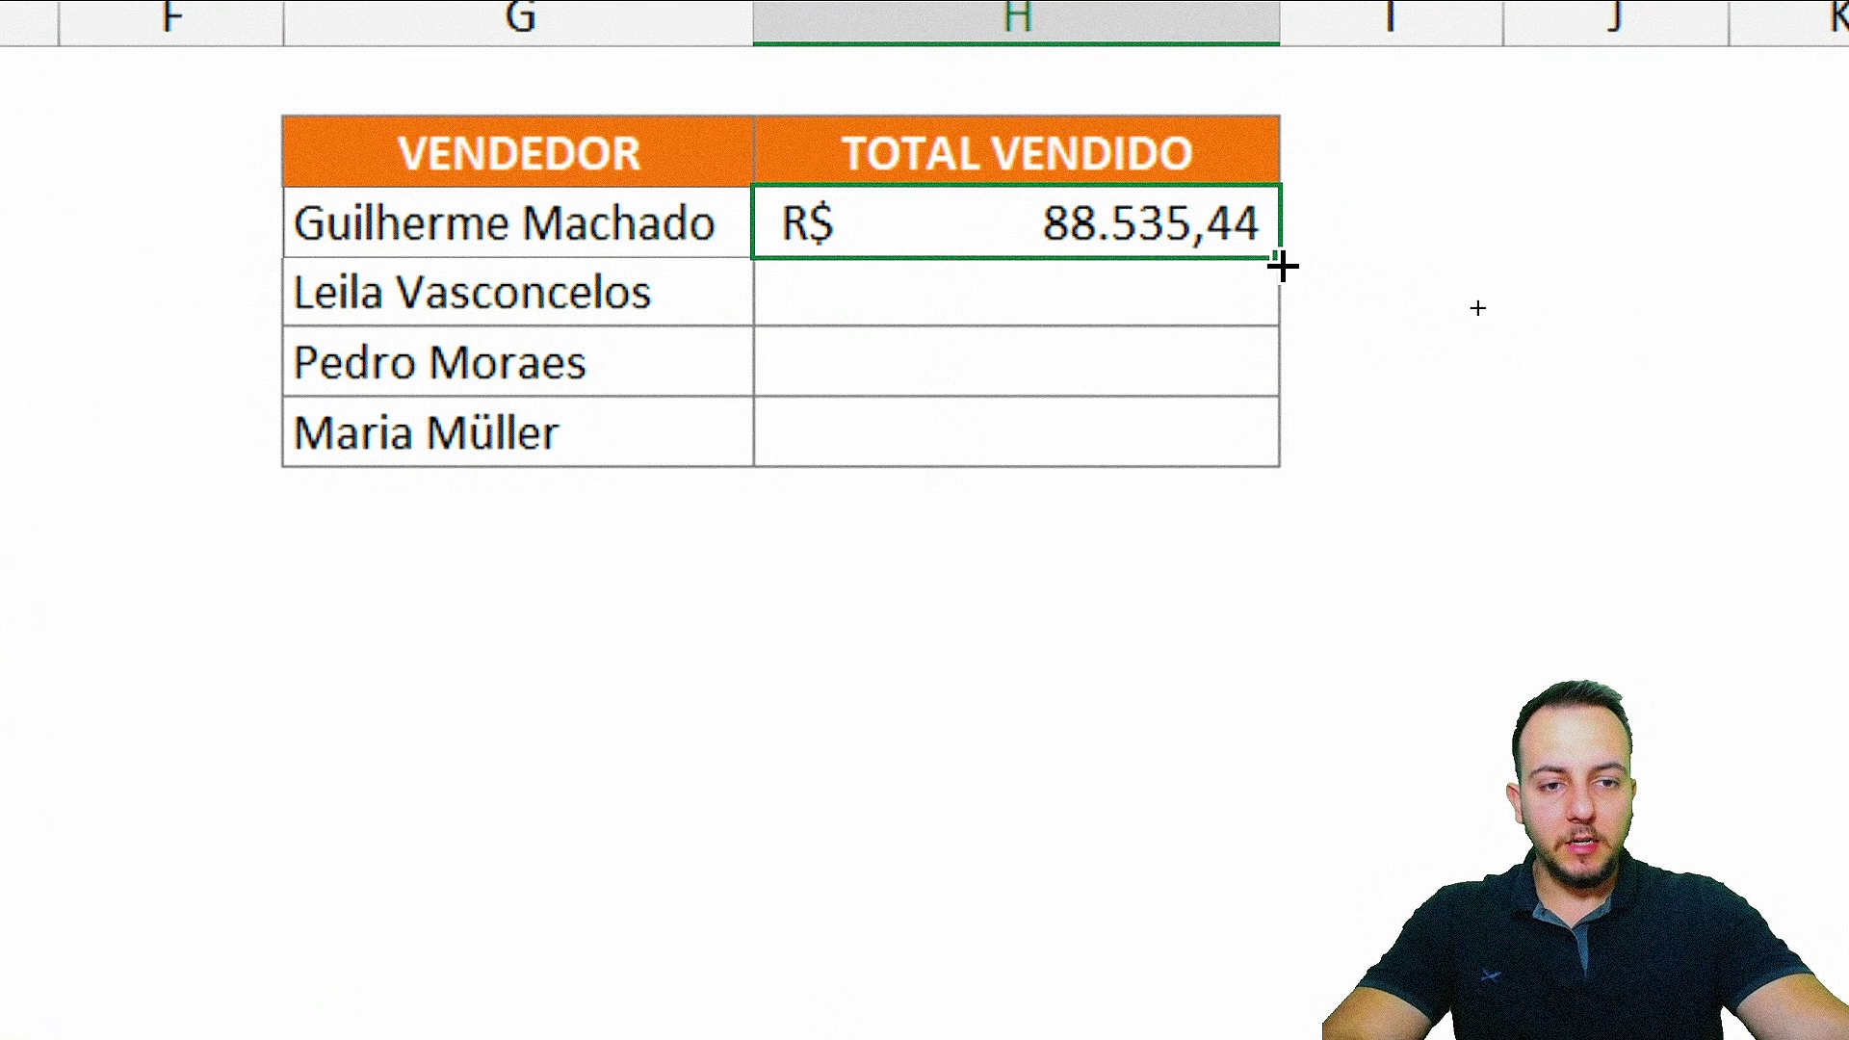
{"action": "left_click_drag", "start_coordinate": [1476, 305], "coordinate": [1476, 375]}
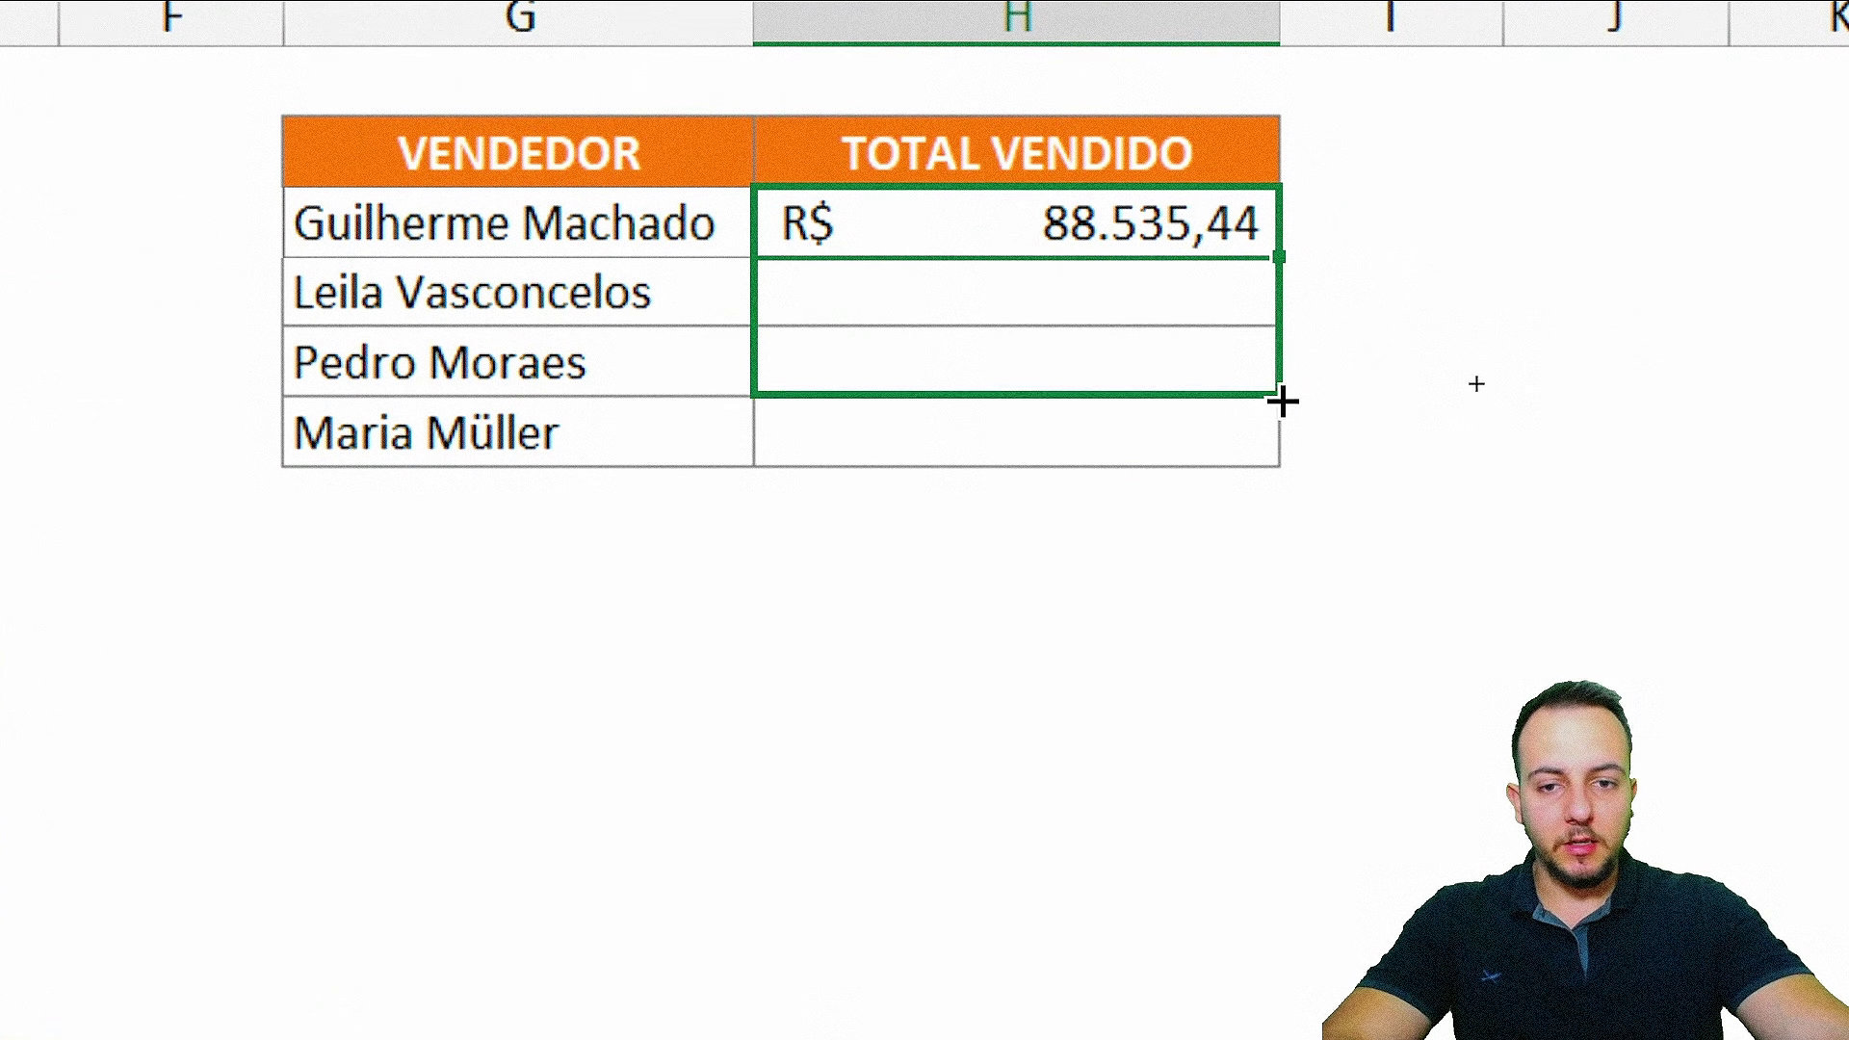
{"action": "left_click_drag", "start_coordinate": [1282, 401], "coordinate": [1268, 446]}
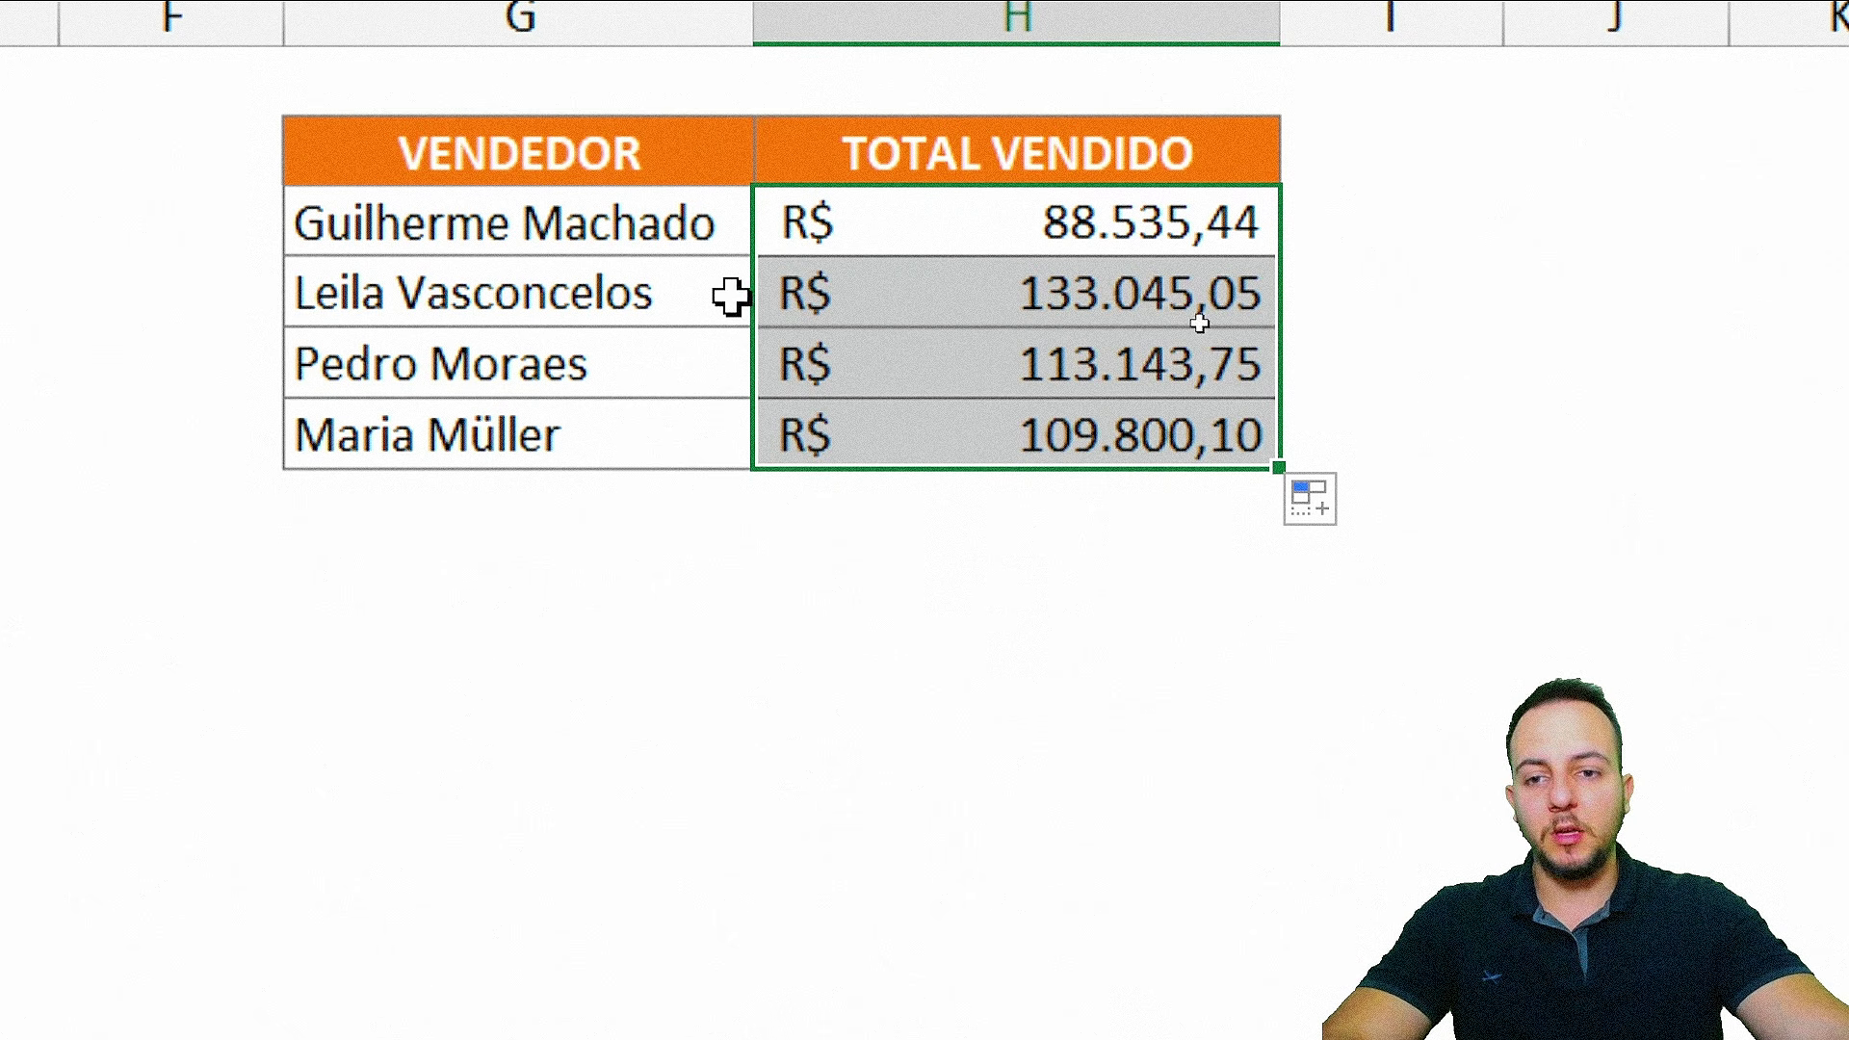
{"action": "left_click_drag", "start_coordinate": [691, 295], "coordinate": [801, 320]}
{"action": "left_click_drag", "start_coordinate": [678, 366], "coordinate": [799, 370]}
{"action": "left_click", "coordinate": [693, 177]}
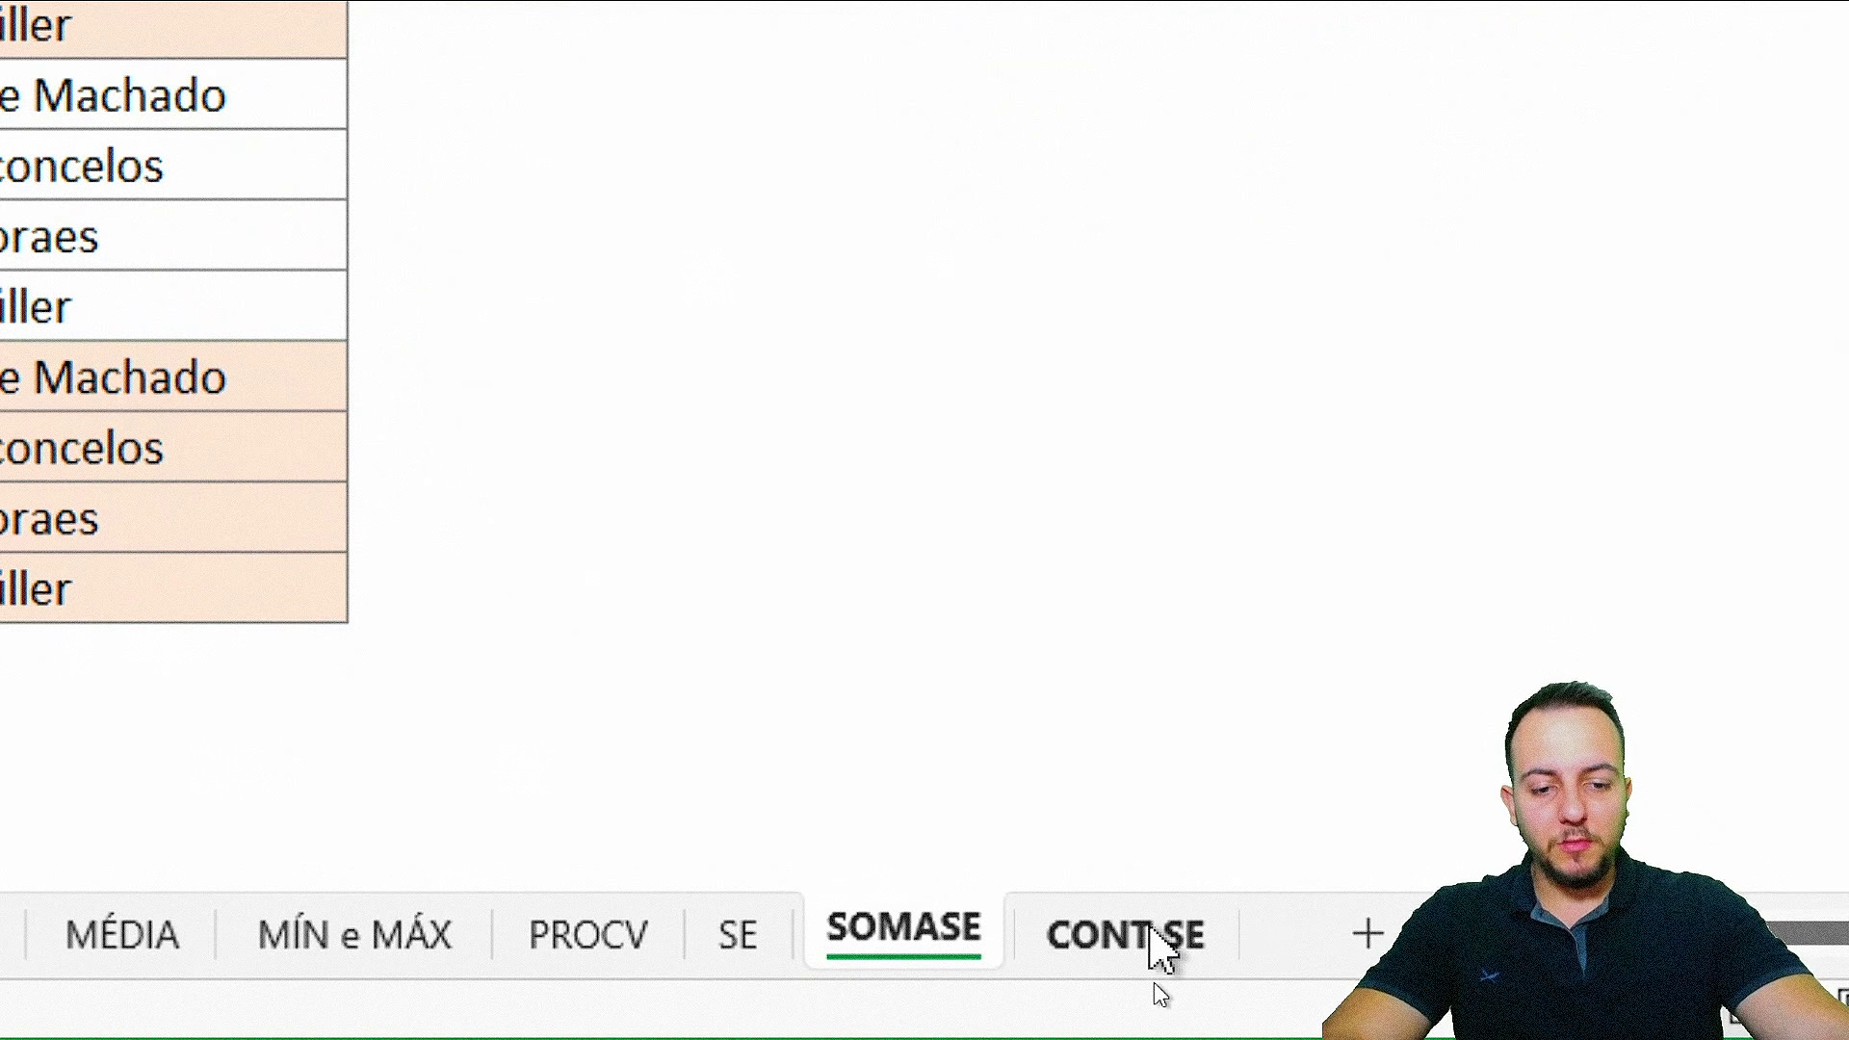
- Switch to the CONT.SE sheet and start a CONT.SE formula in J3 for the first client's TOTAL DE PEDIDOS
{"action": "left_click", "coordinate": [1171, 949]}
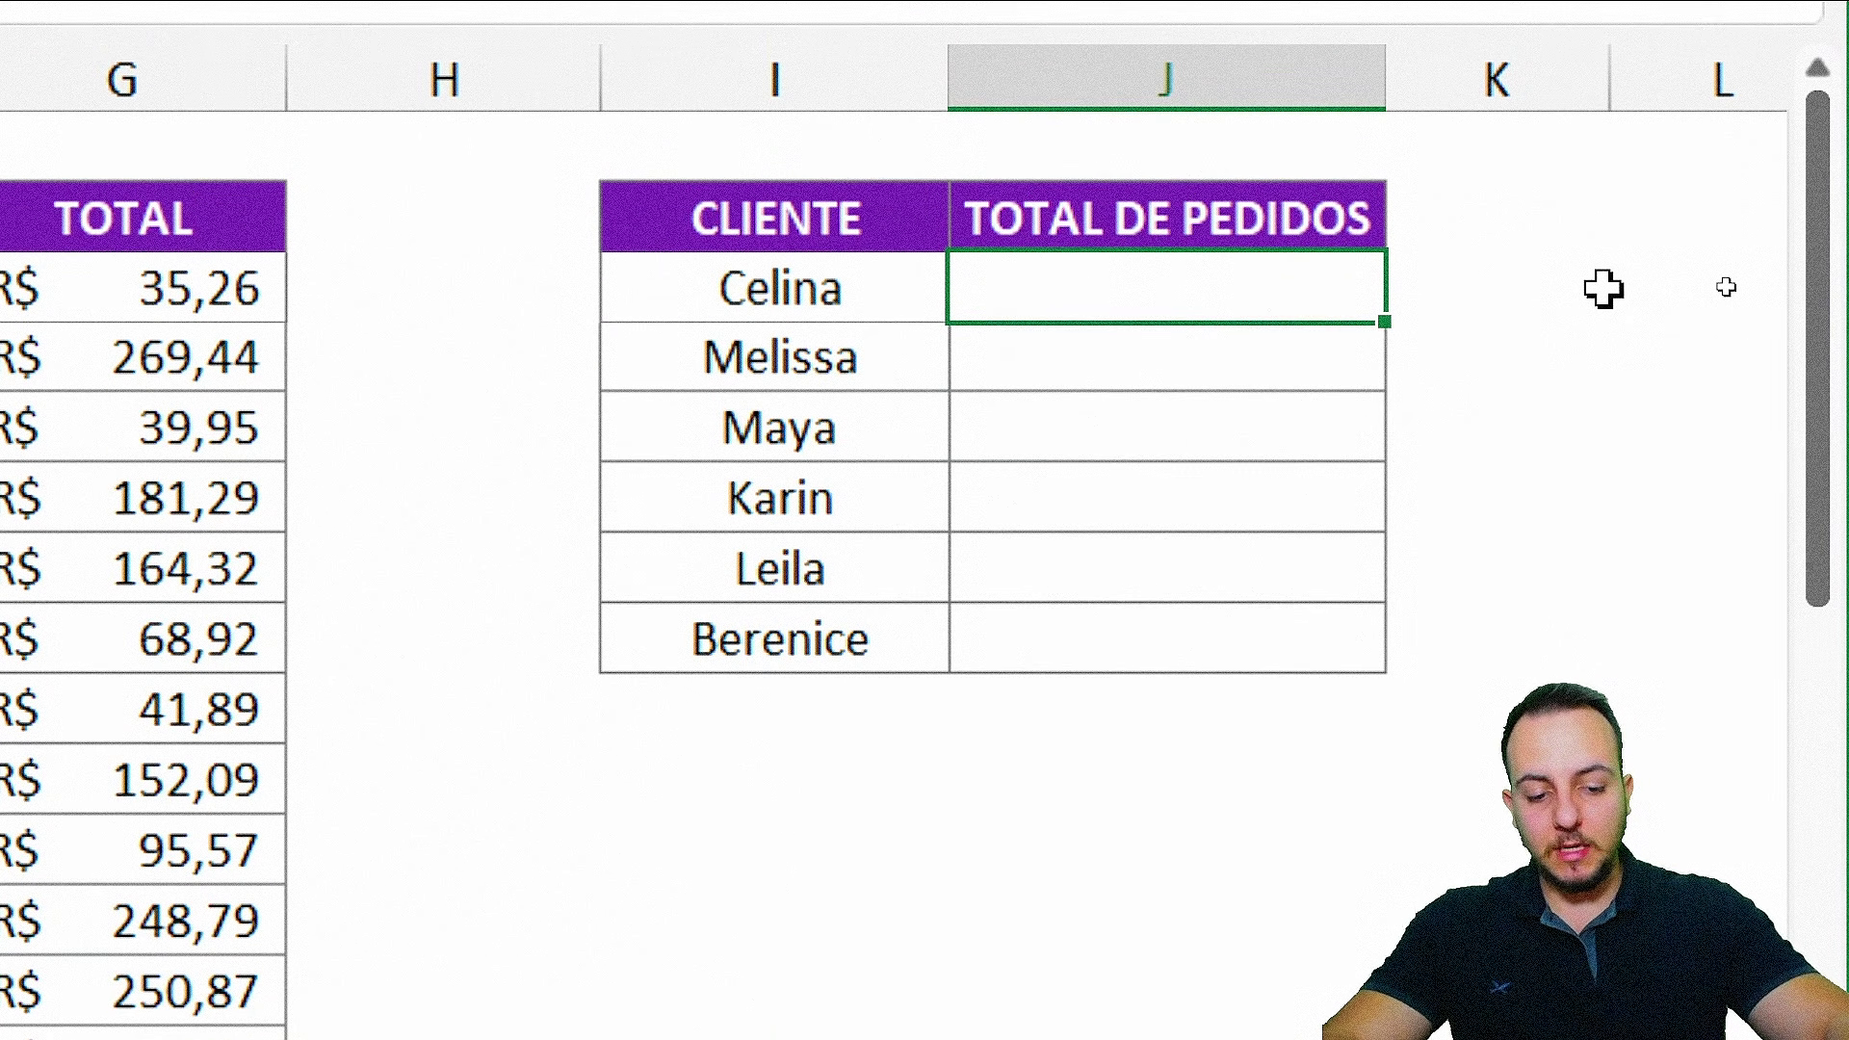
{"action": "type", "text": "=CONT.SE"}
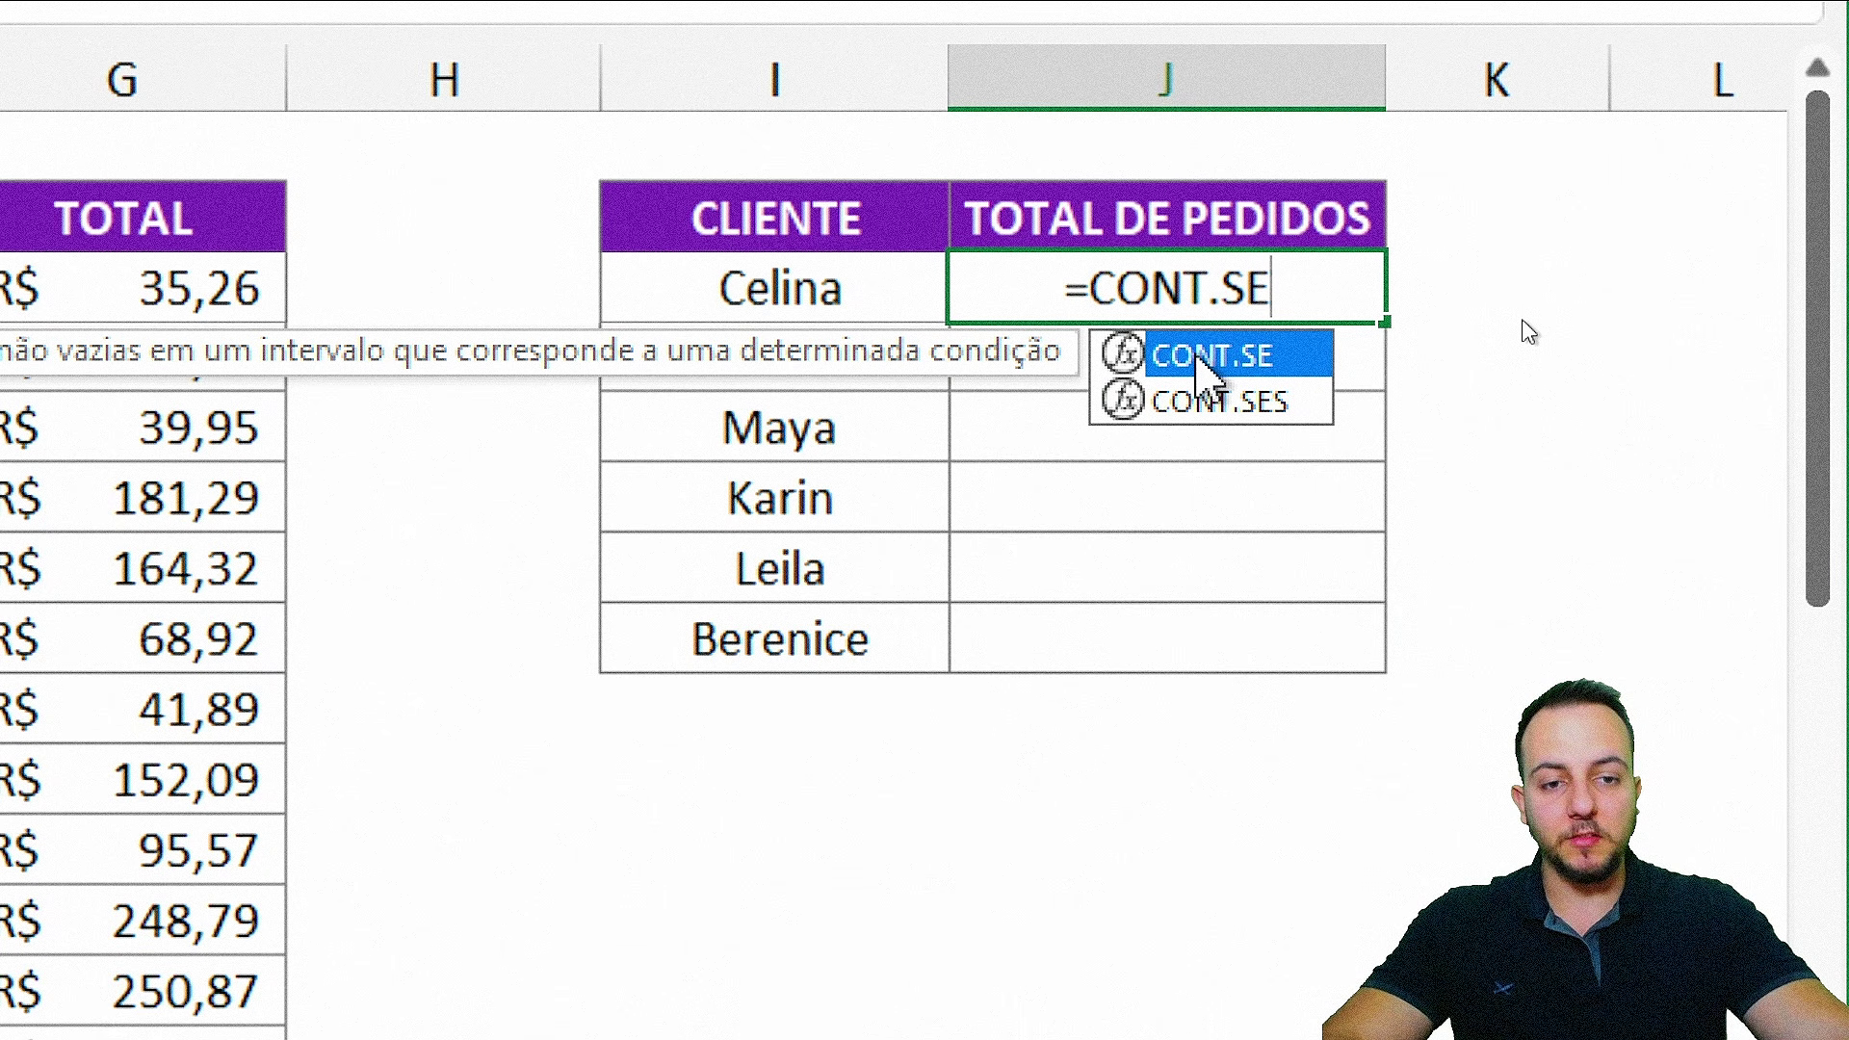
{"action": "double_click", "coordinate": [1204, 357]}
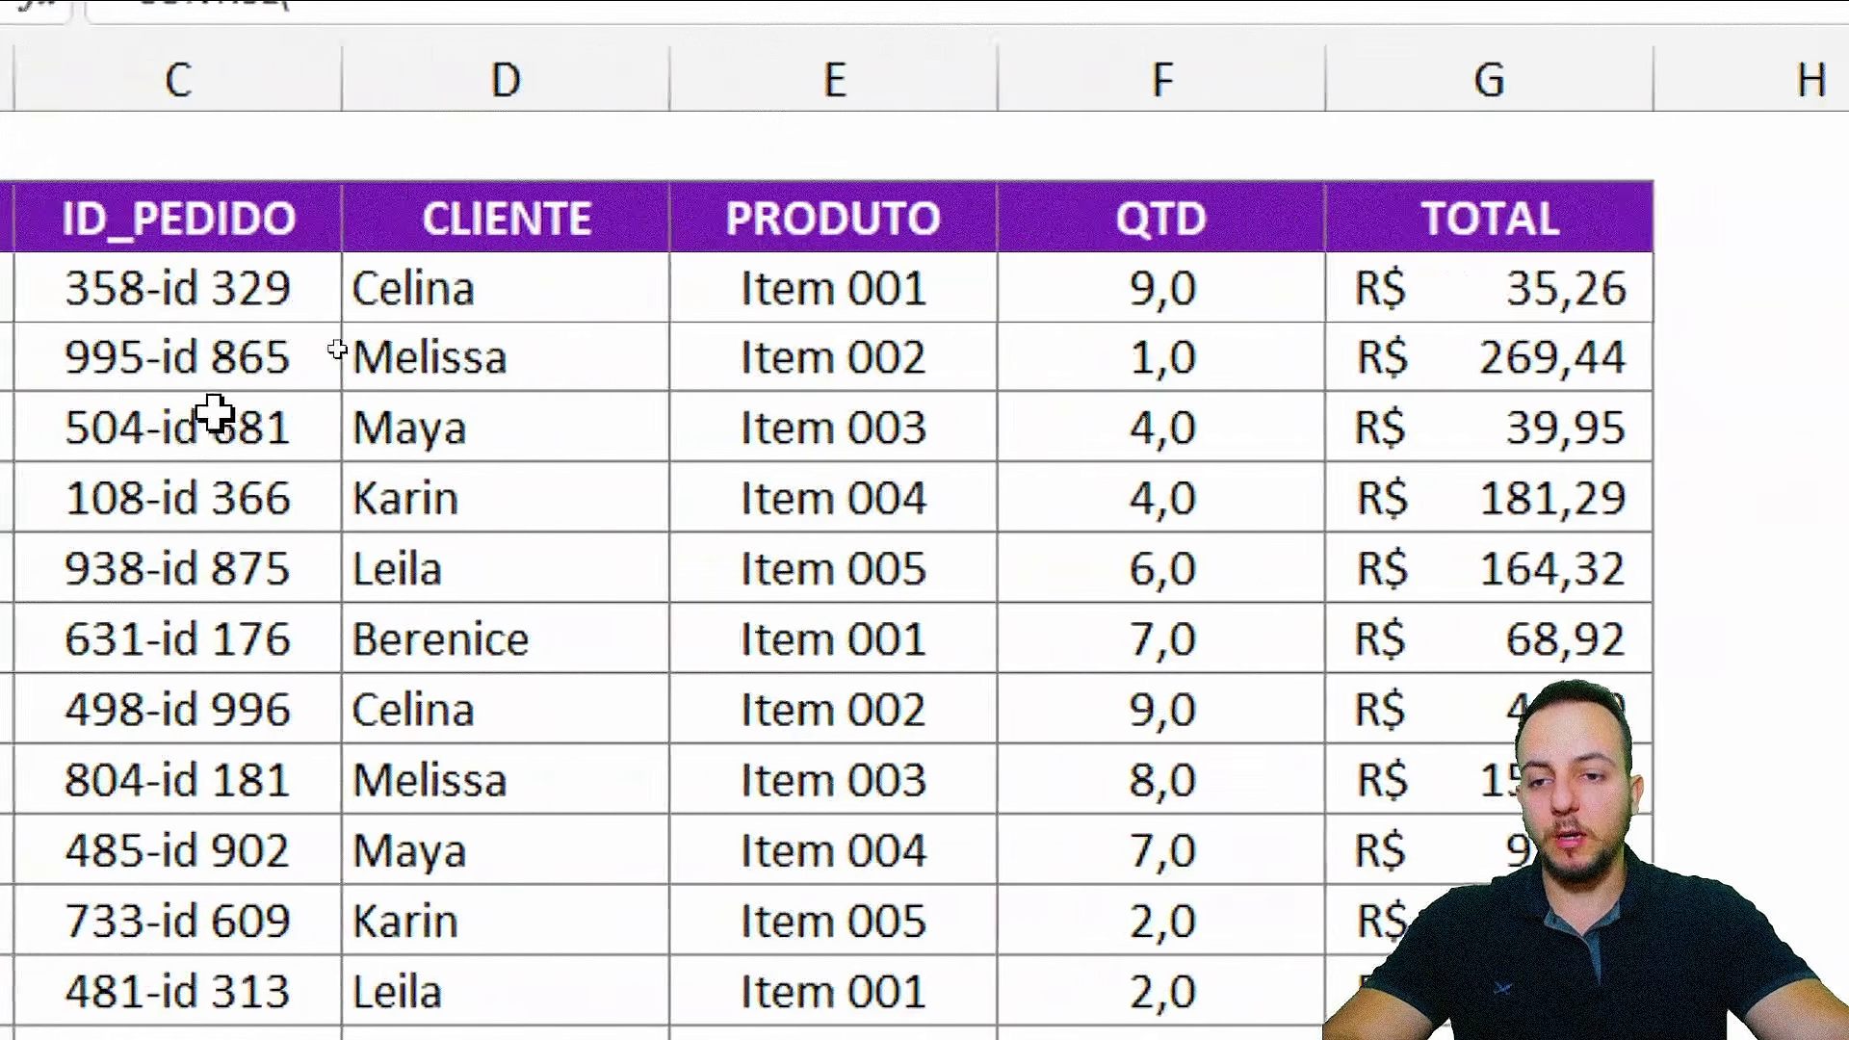
- Try ID_PEDIDO cells, CLIENTE cells D3:D7 and the whole column D:D as the CONT.SE range
{"action": "left_click_drag", "start_coordinate": [526, 294], "coordinate": [648, 434]}
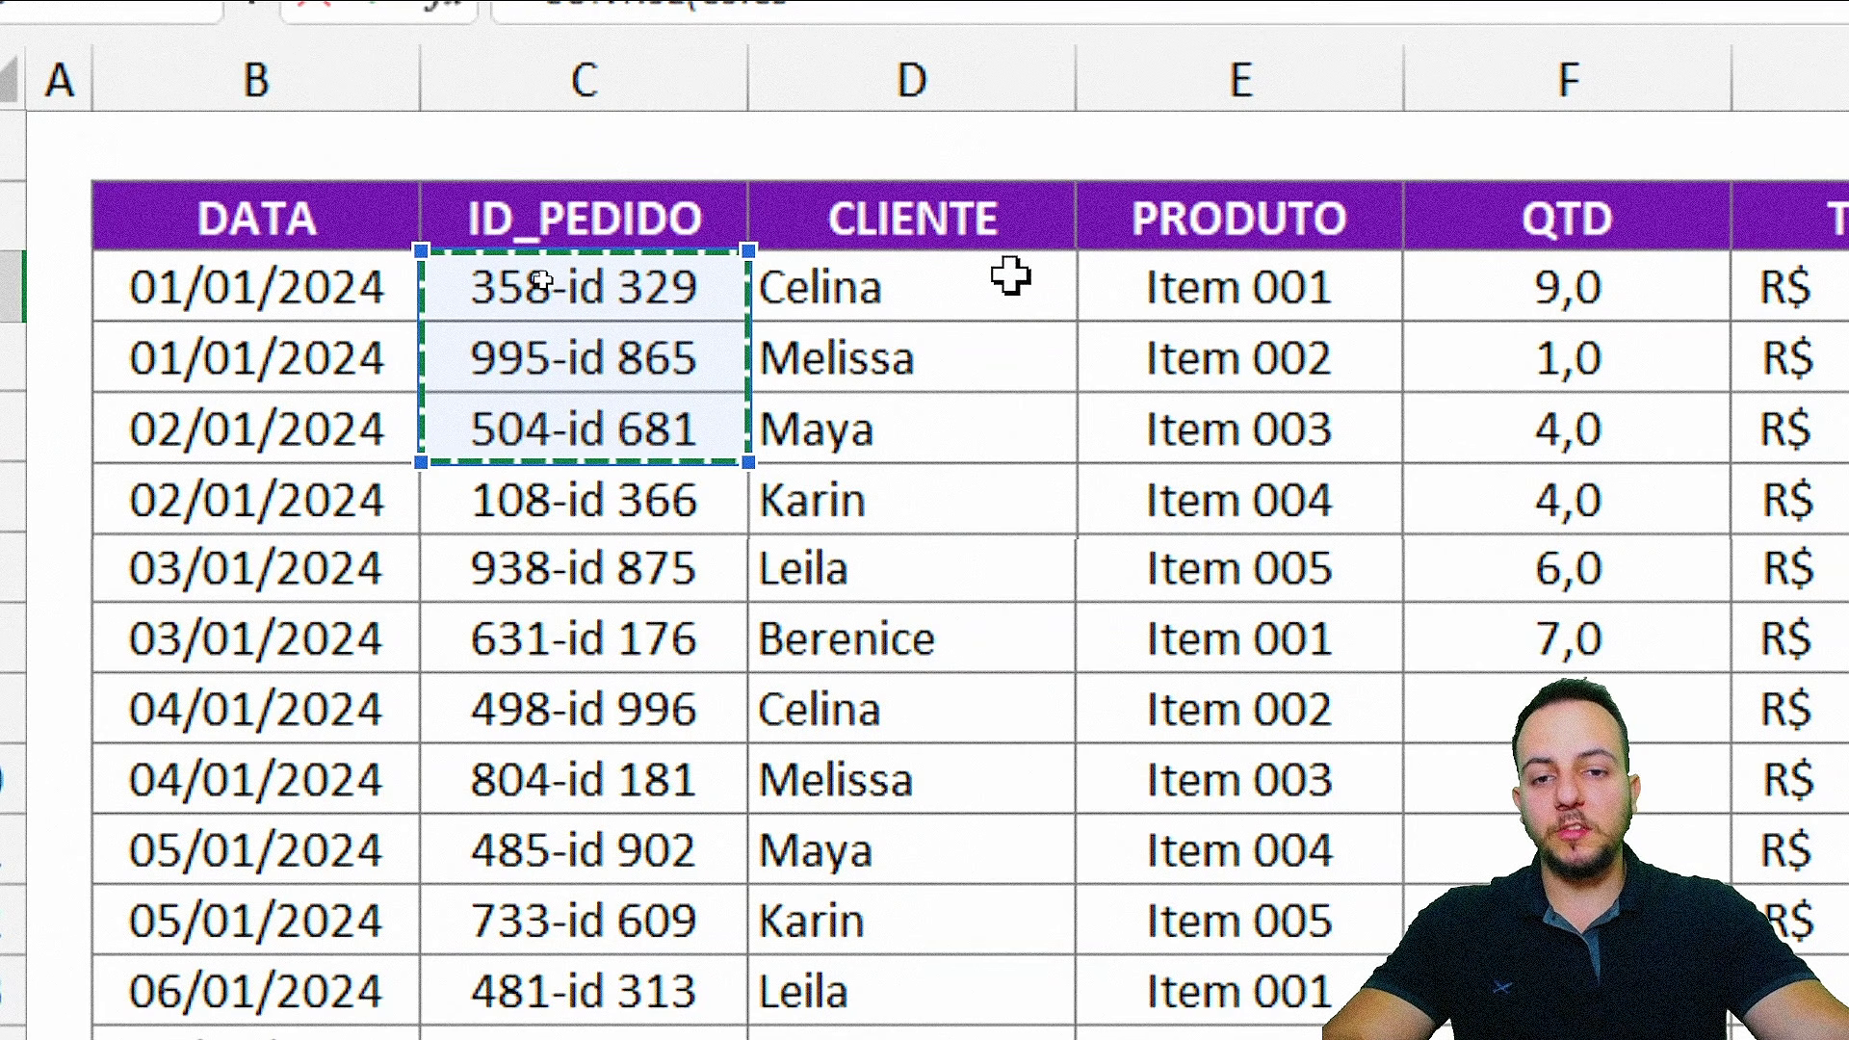
{"action": "left_click_drag", "start_coordinate": [1010, 276], "coordinate": [963, 568]}
{"action": "key", "text": "ctrl+c"}
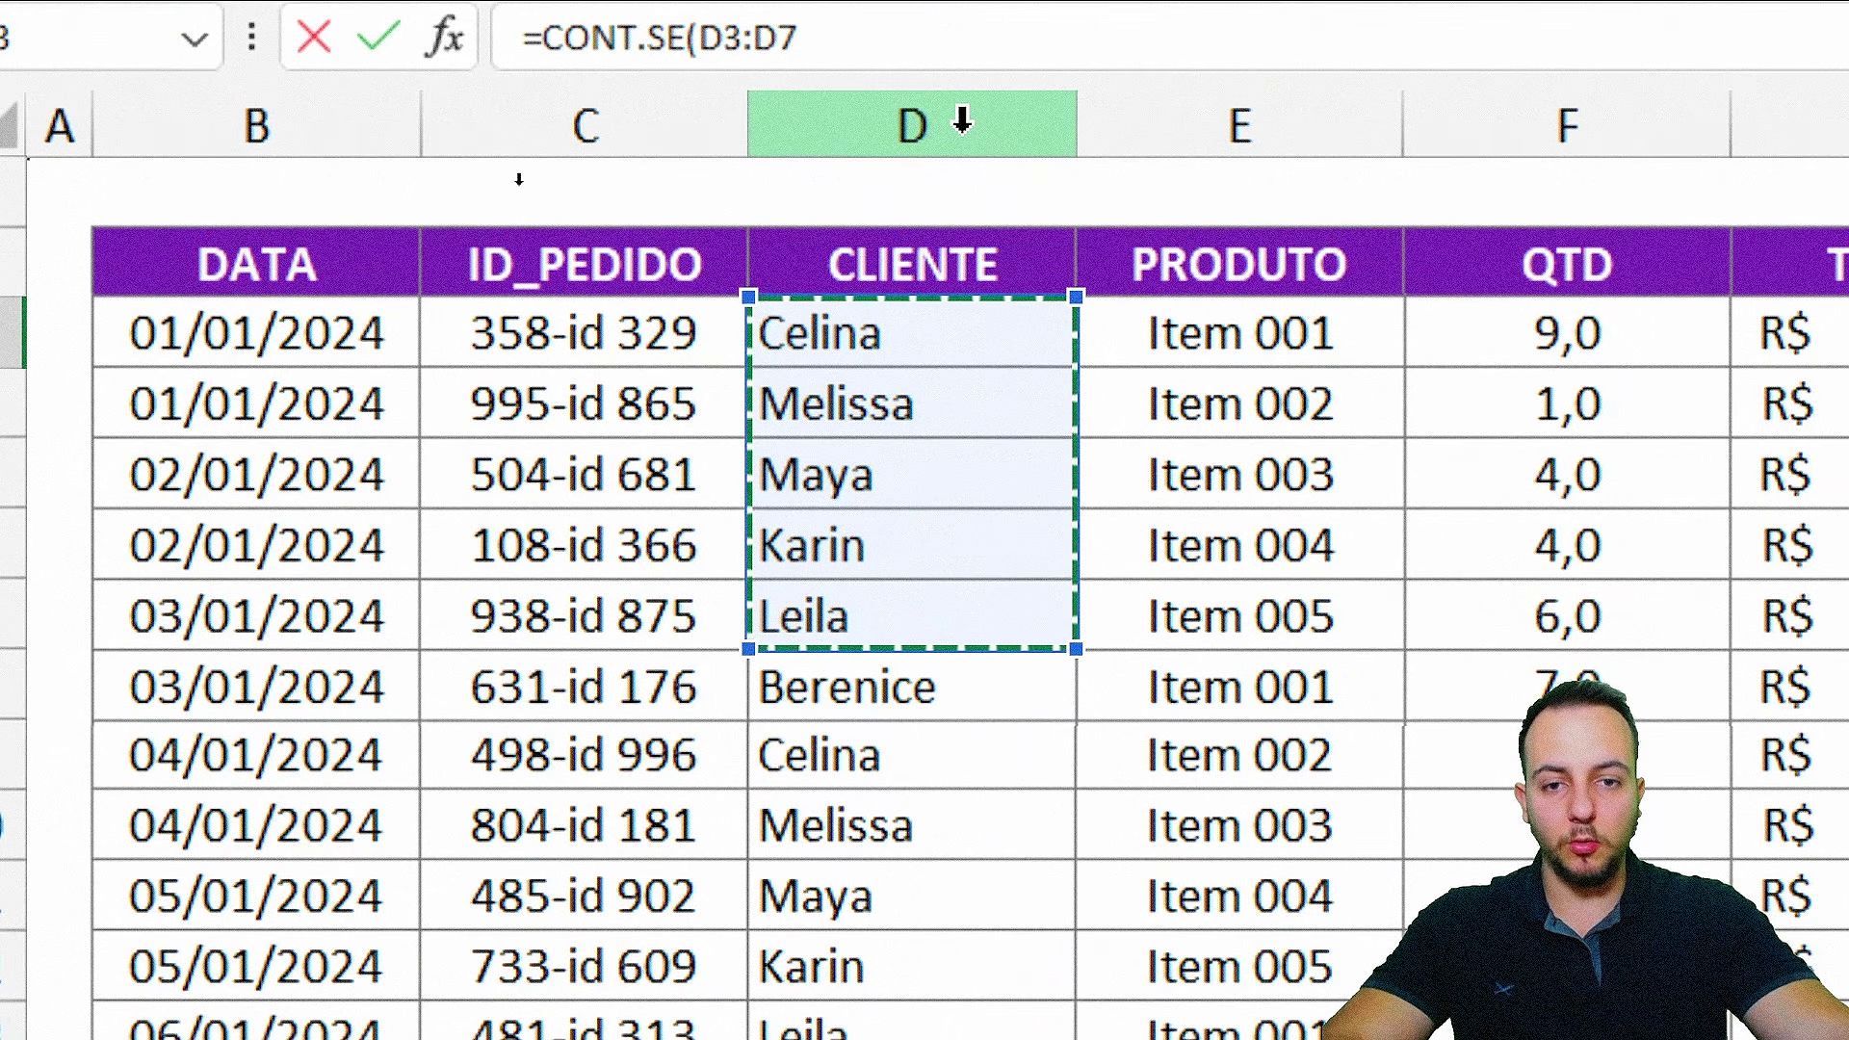
{"action": "left_click", "coordinate": [963, 74]}
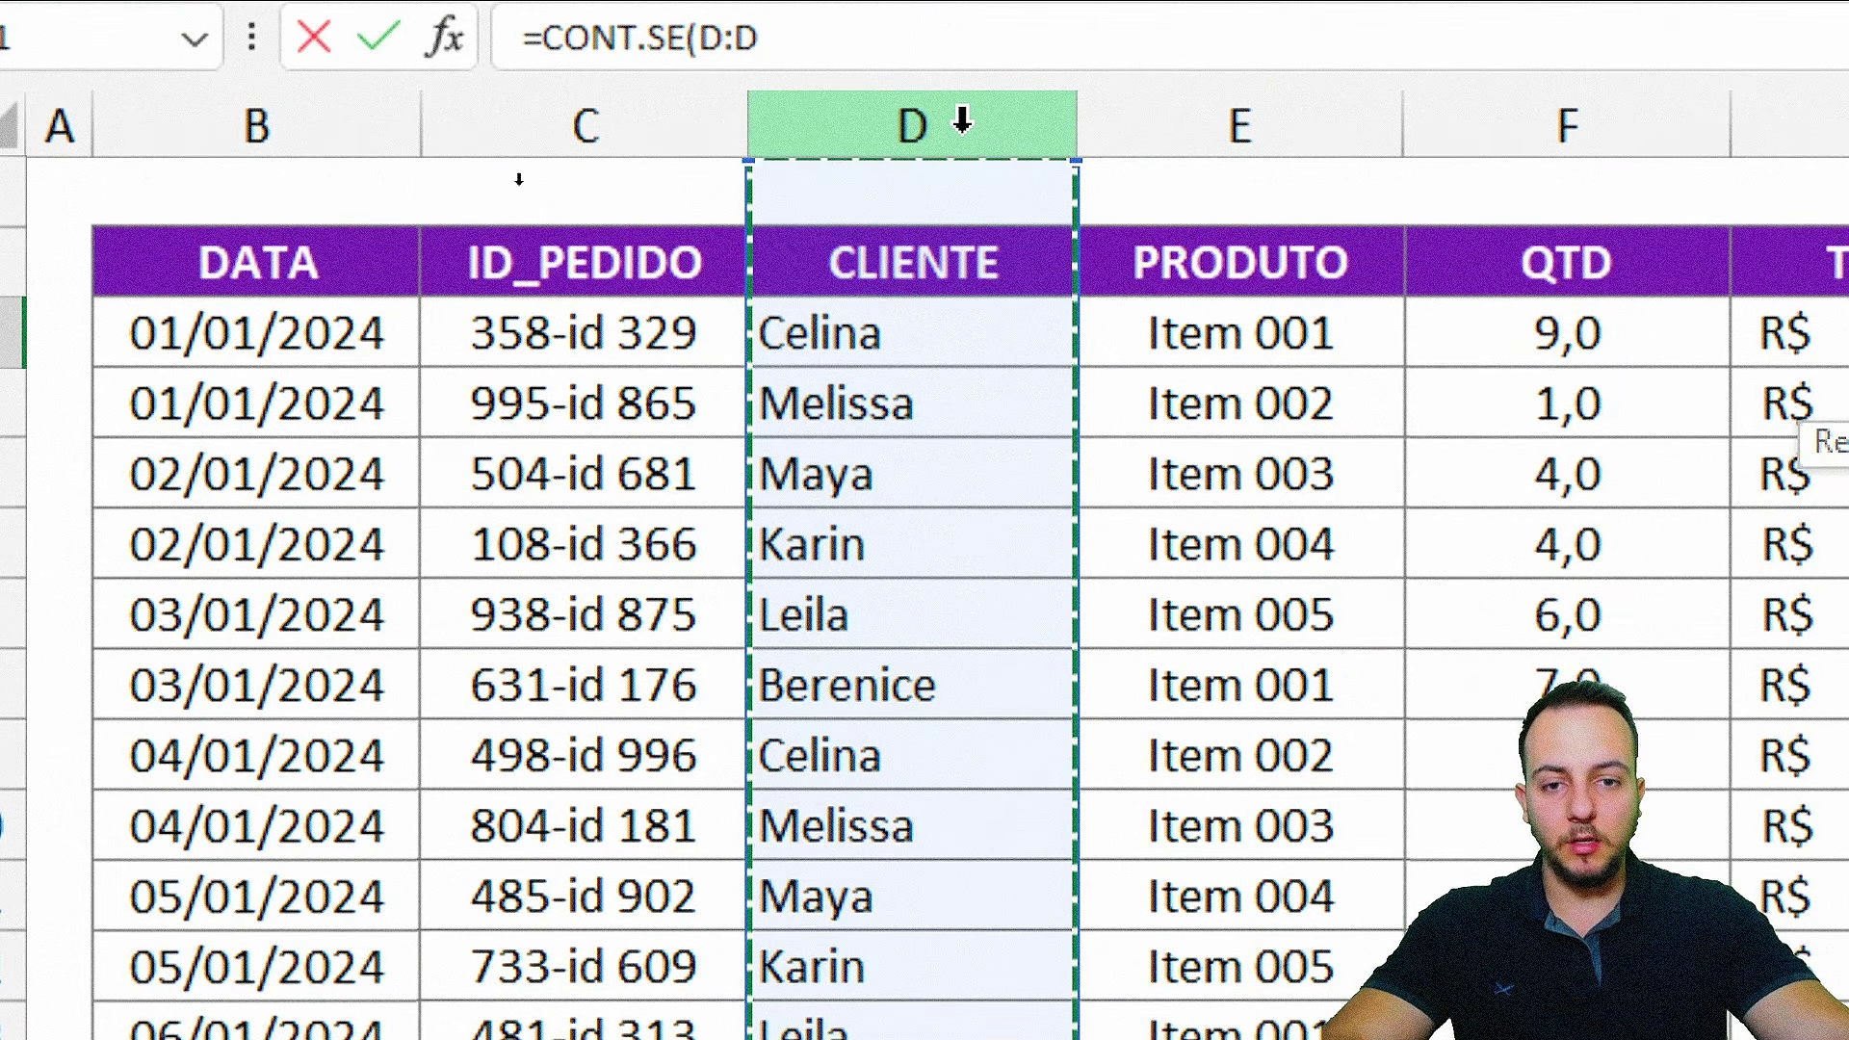
- Set the CONT.SE range in J3 to the CLIENTE cells D3:D64
{"action": "left_click_drag", "start_coordinate": [925, 337], "coordinate": [927, 1039]}
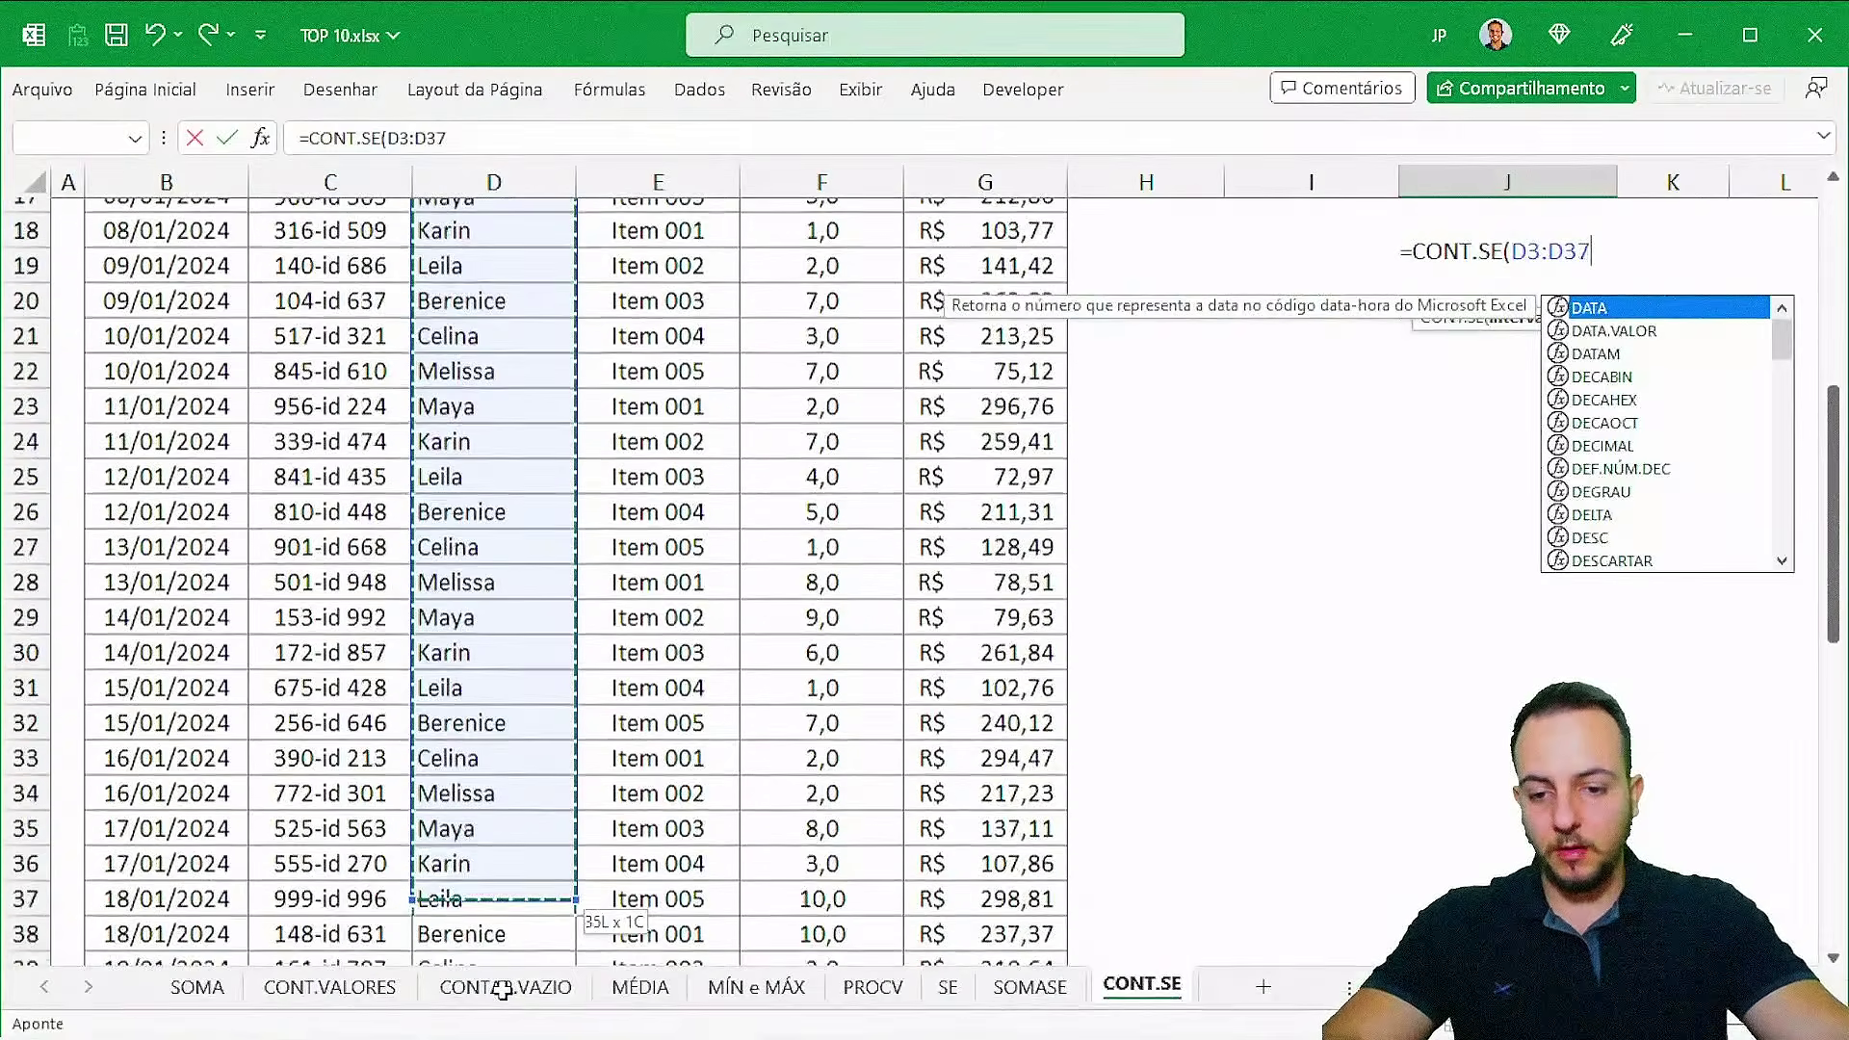
{"action": "left_click_drag", "start_coordinate": [503, 992], "coordinate": [501, 904]}
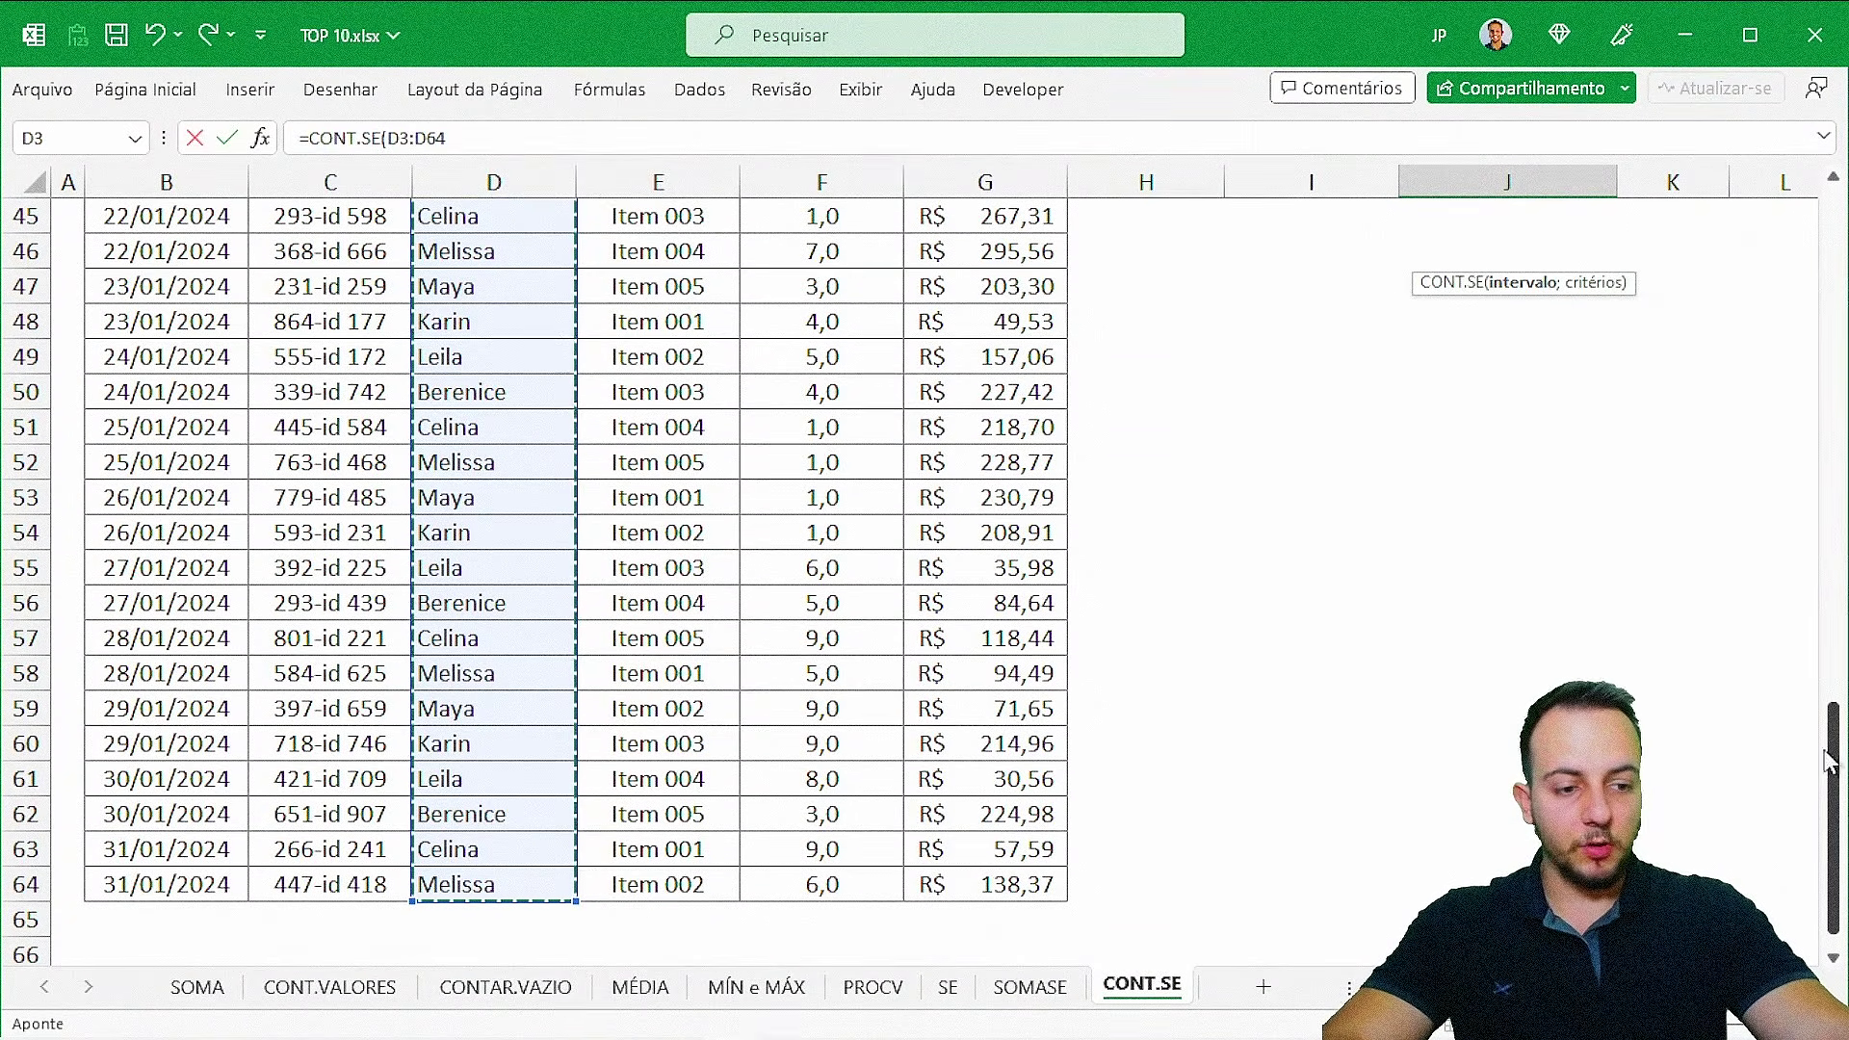
- Complete the CONT.SE formula in J3 with client cell I3 as the criterion
{"action": "left_click_drag", "start_coordinate": [1830, 761], "coordinate": [1830, 245]}
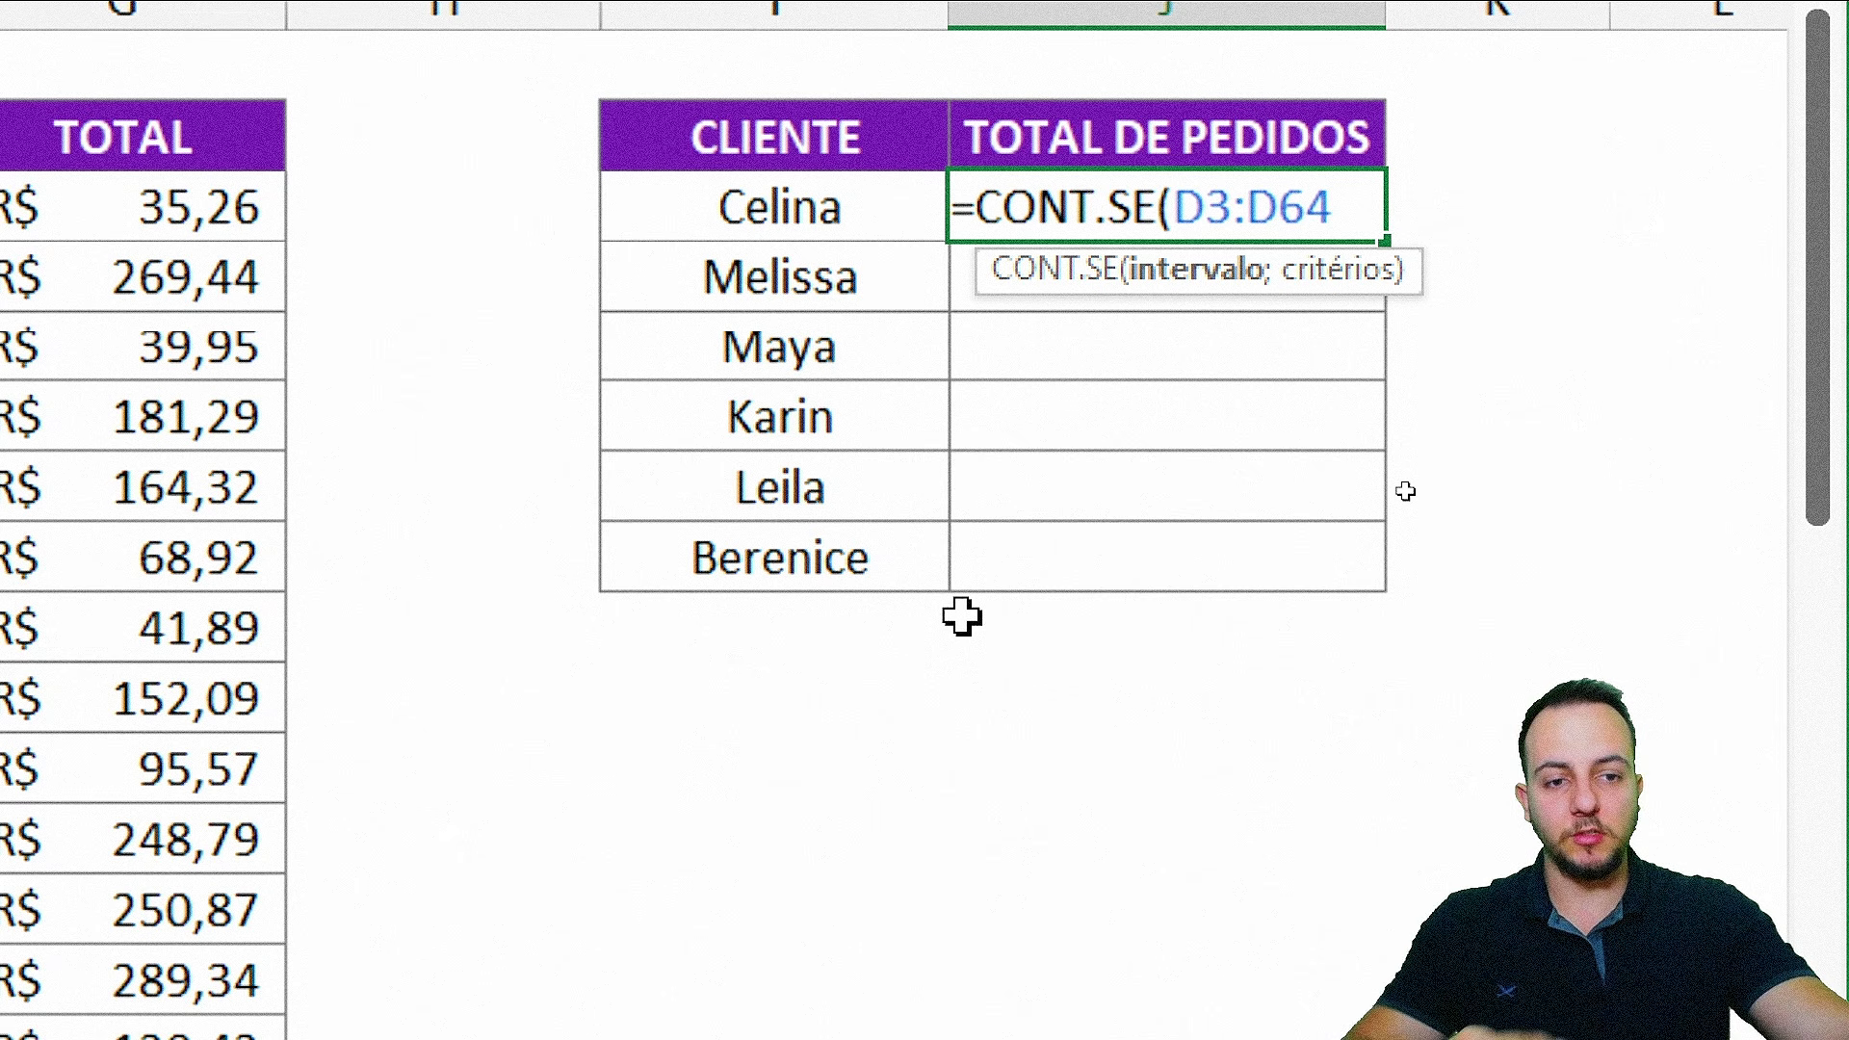
{"action": "type", "text": ";"}
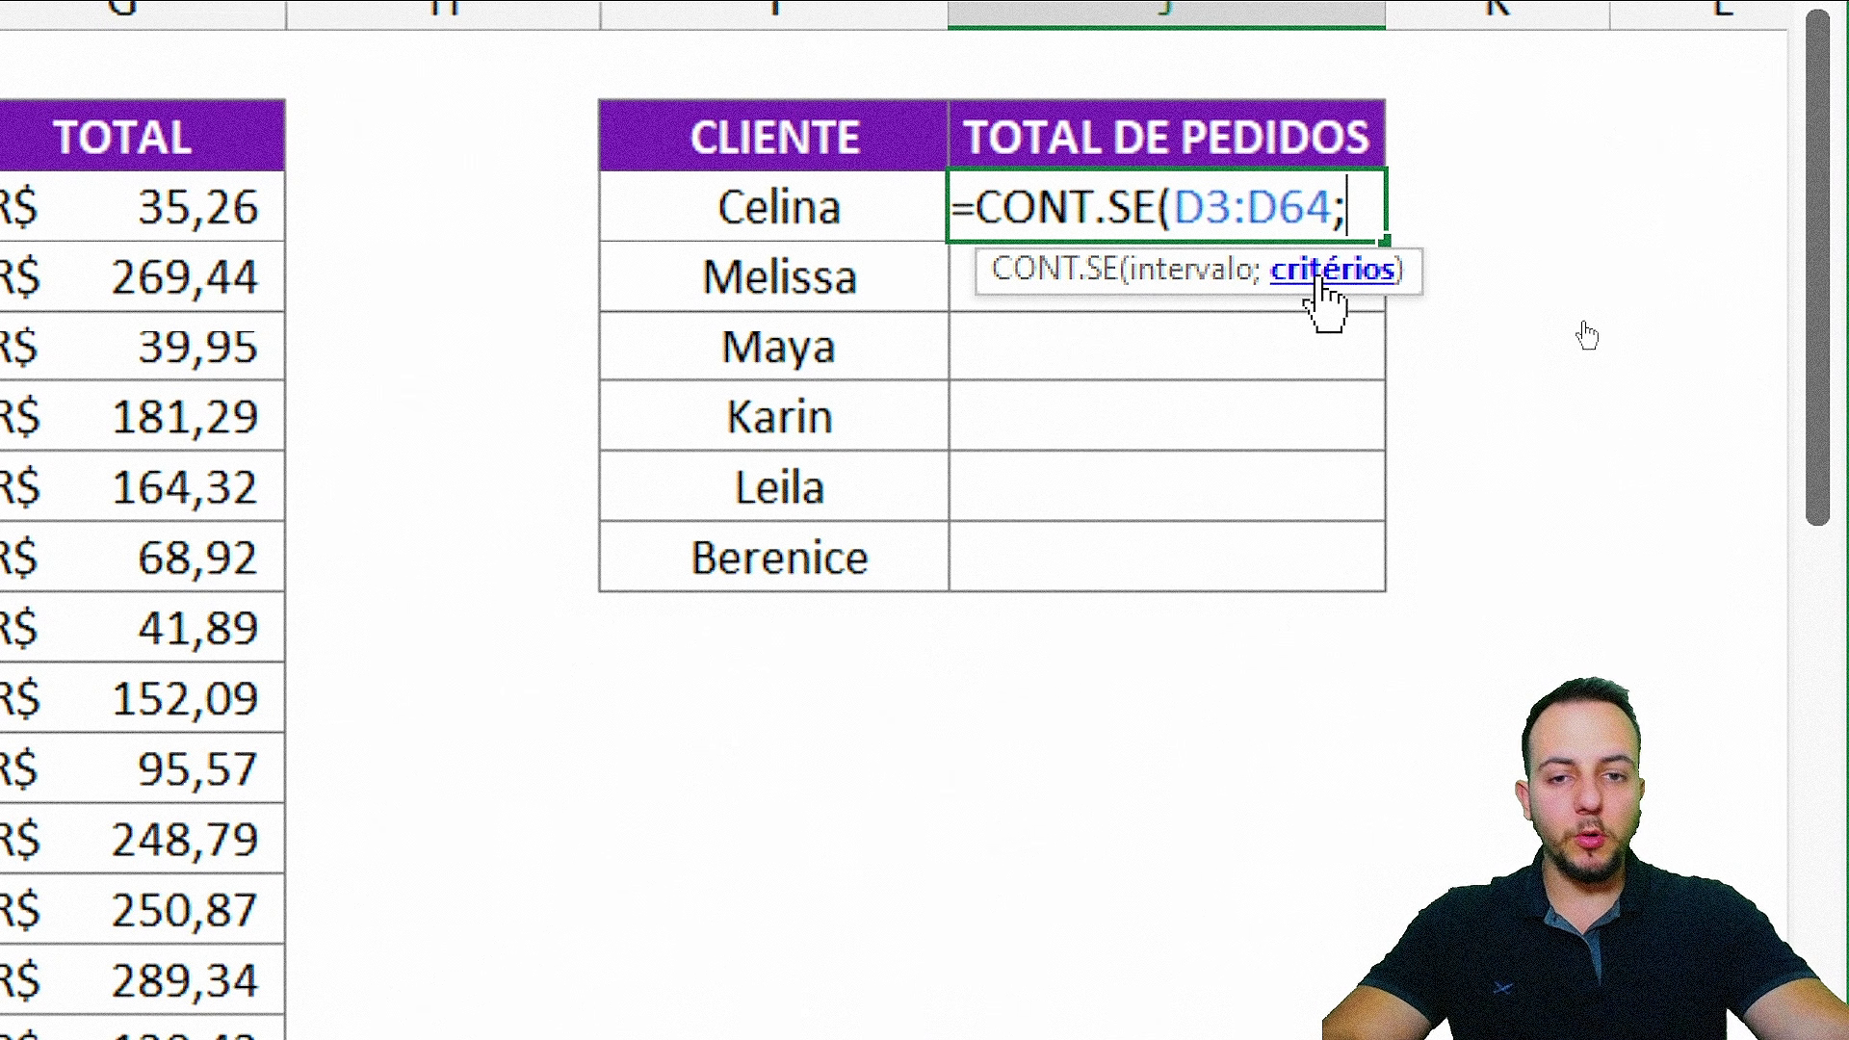
{"action": "left_click", "coordinate": [756, 202]}
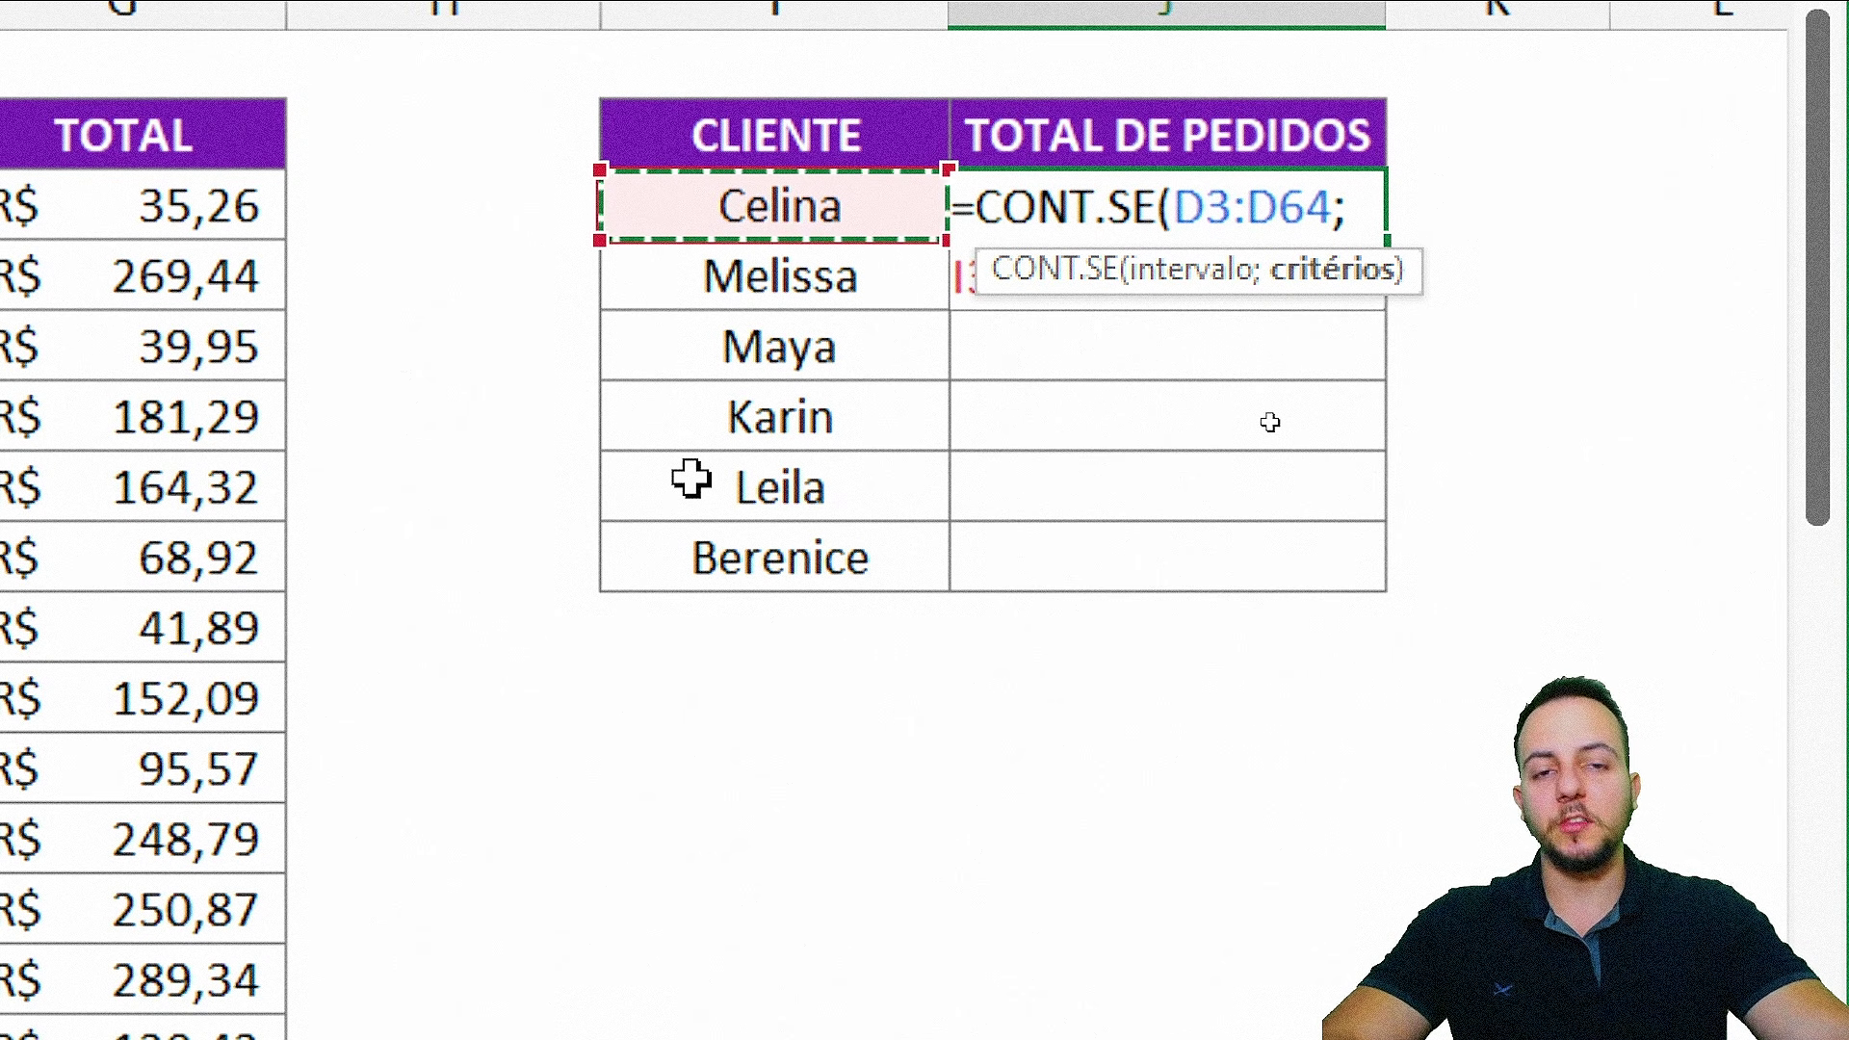
{"action": "type", "text": ")"}
{"action": "key", "text": "Return"}
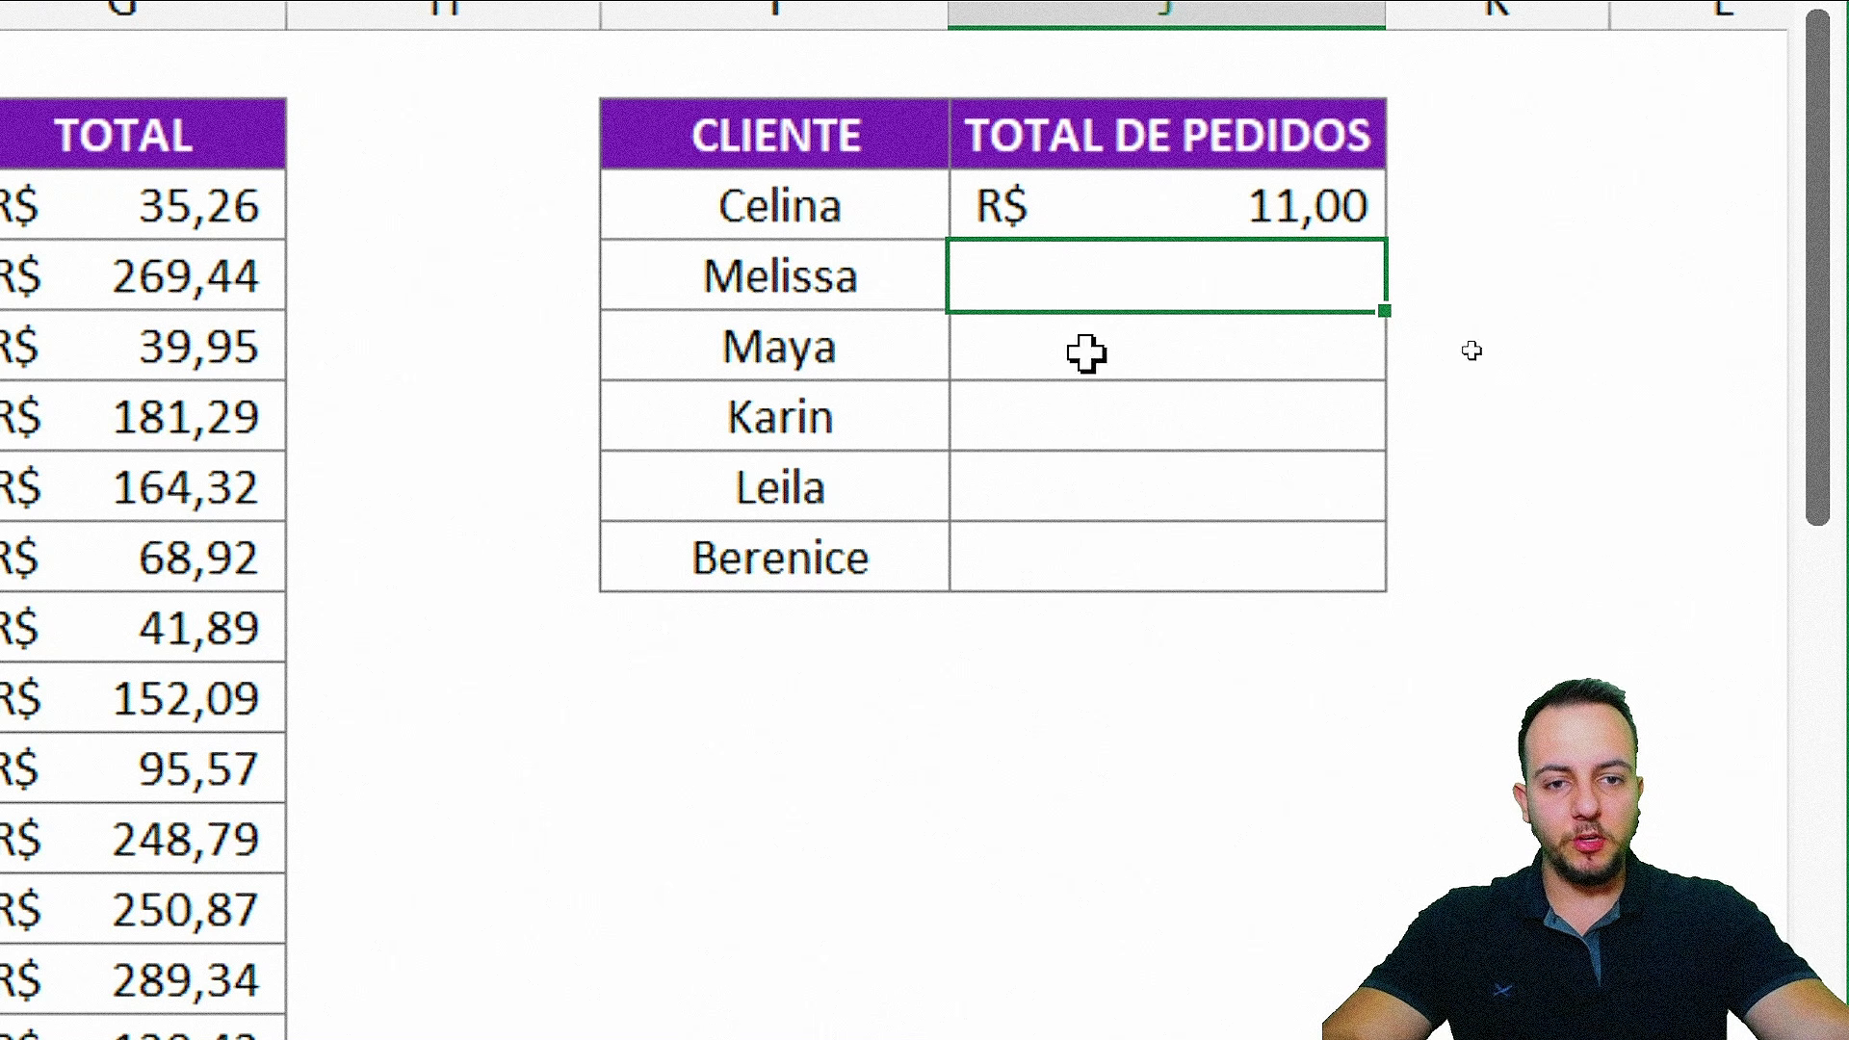
- Change the TOTAL DE PEDIDOS cells J3:J8 from accounting to a plain number format
{"action": "mouse_move", "coordinate": [1160, 213]}
{"action": "left_mouse_down"}
{"action": "mouse_move", "coordinate": [1086, 395]}
{"action": "mouse_move", "coordinate": [1053, 565]}
{"action": "left_mouse_up"}
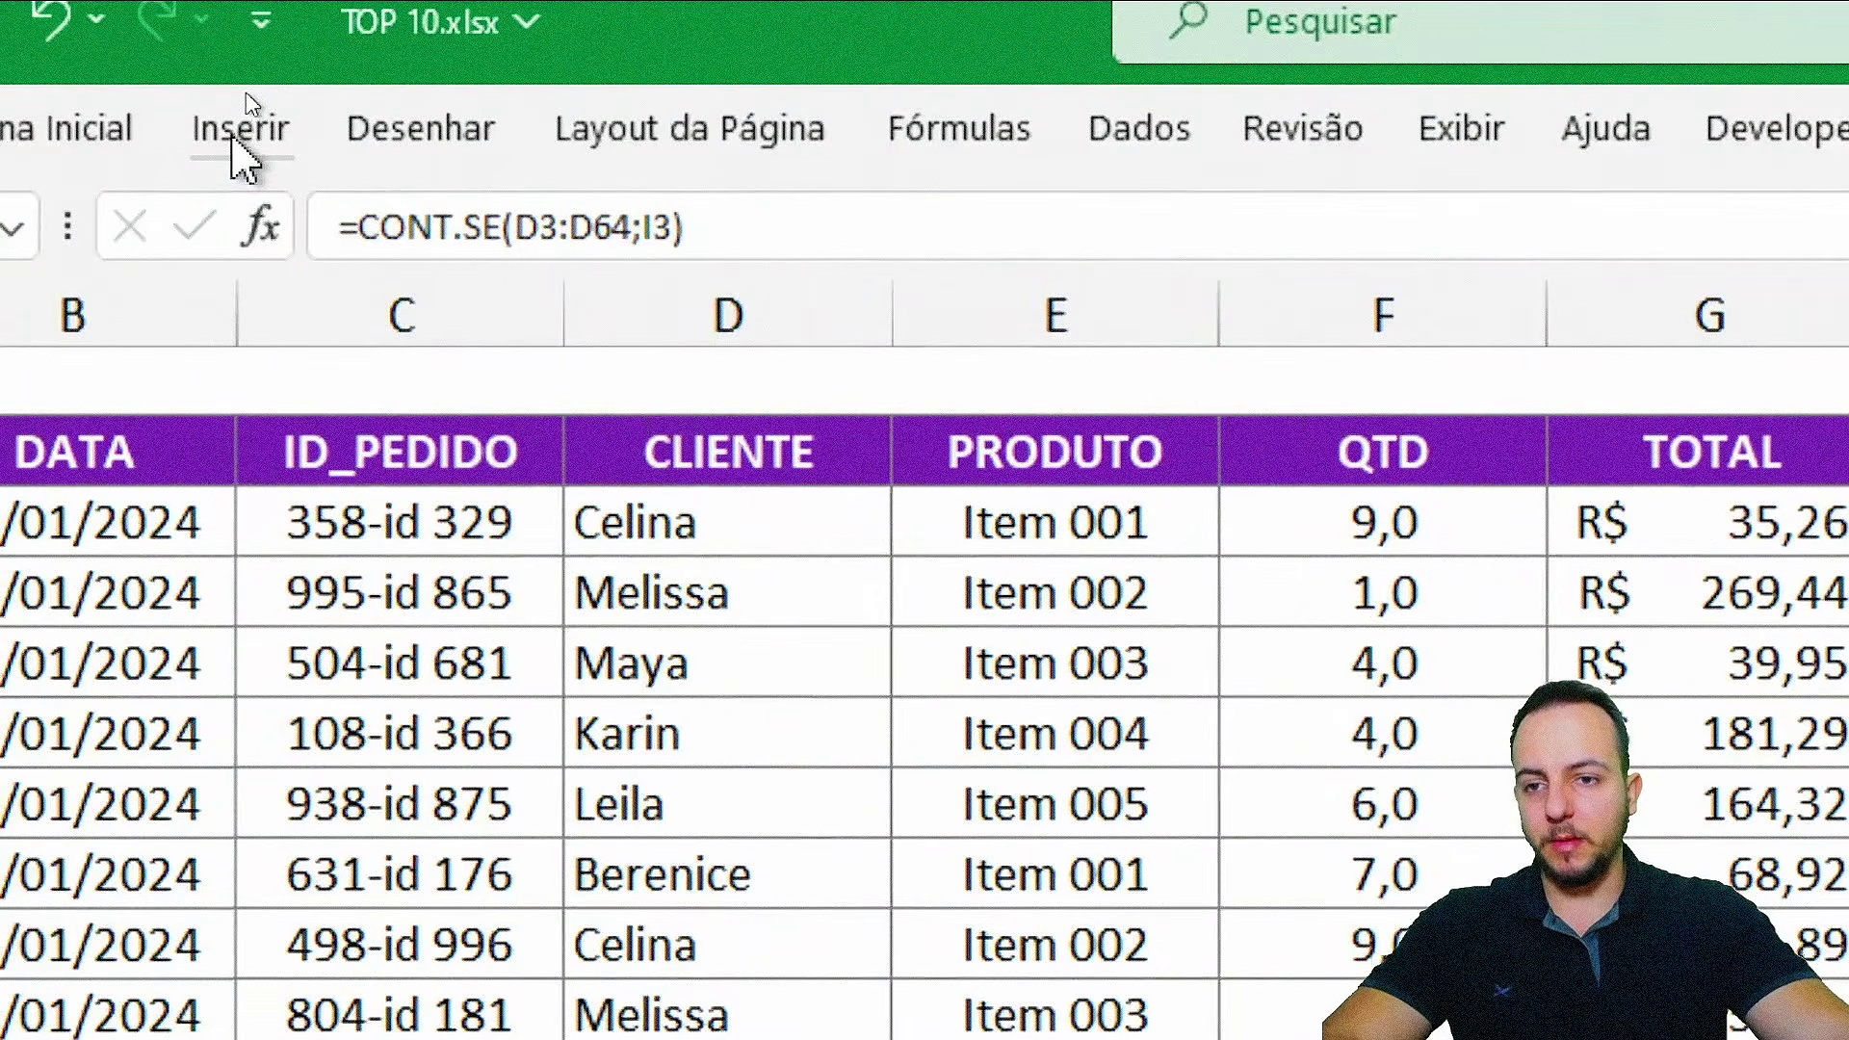
{"action": "left_click", "coordinate": [237, 146]}
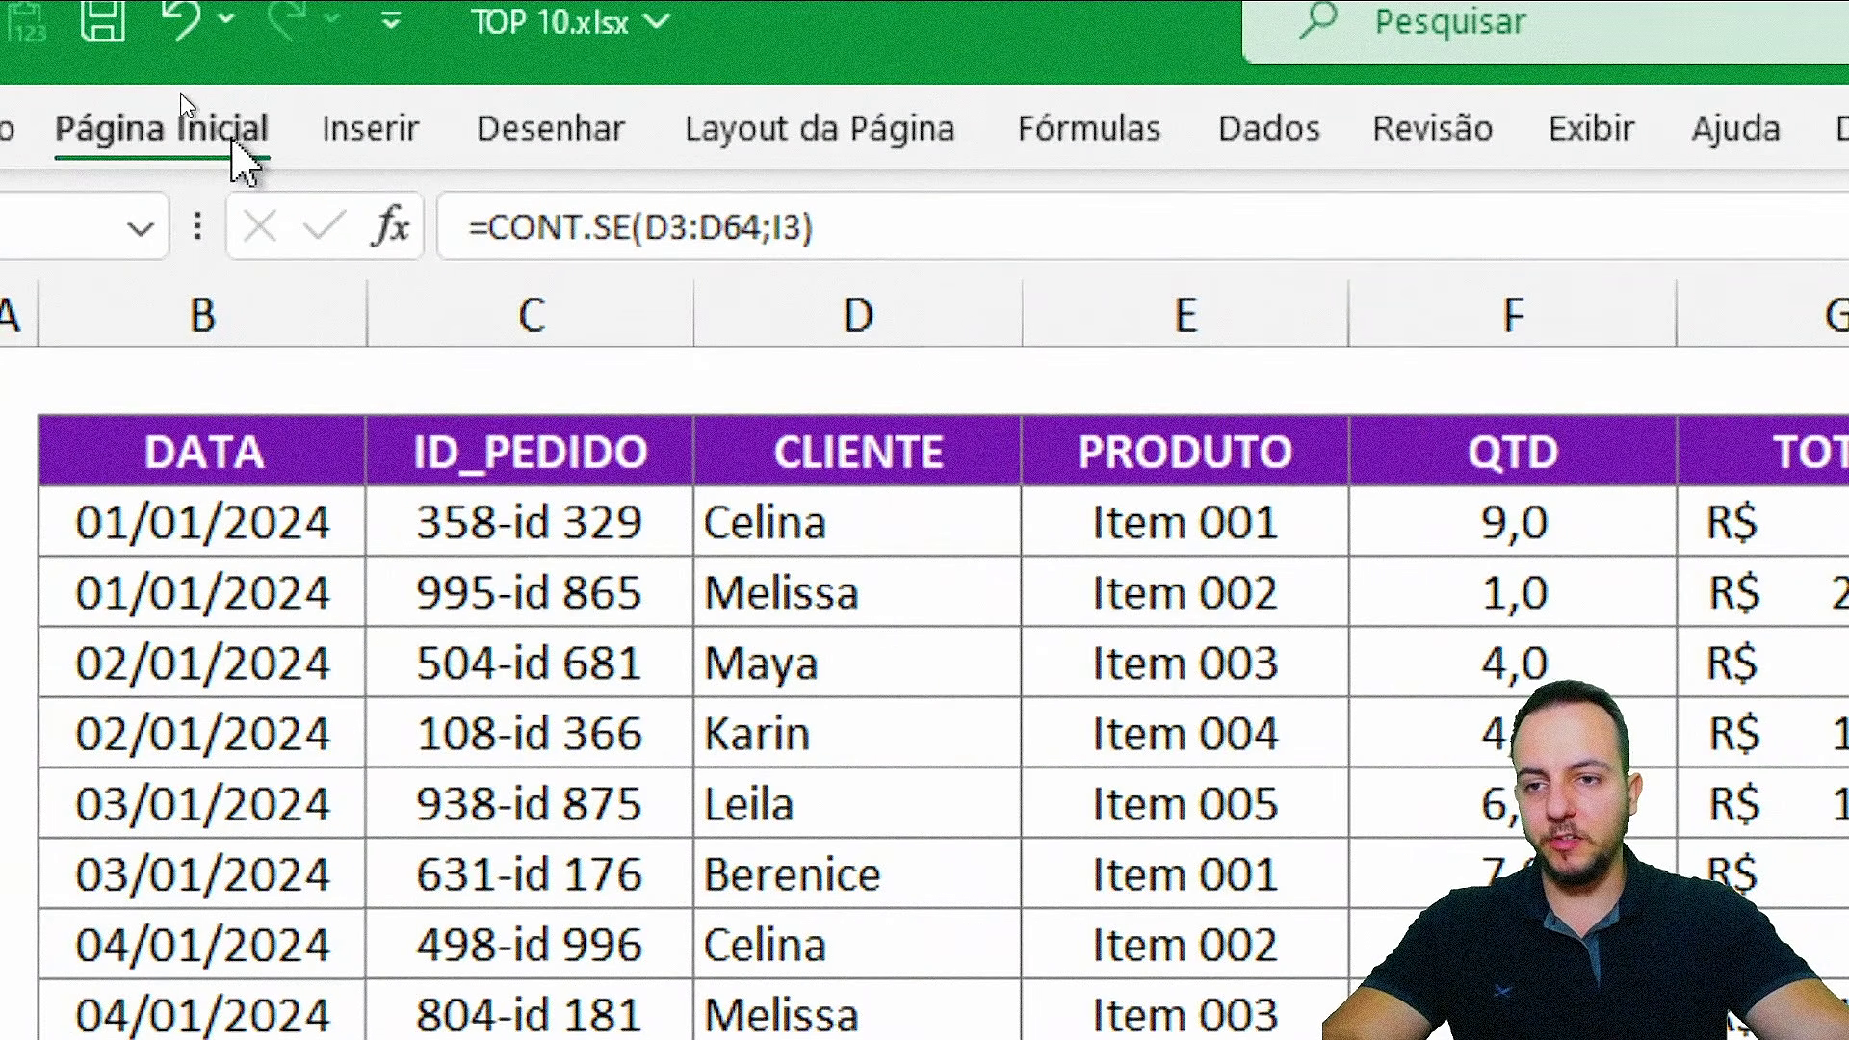
{"action": "left_click", "coordinate": [963, 235]}
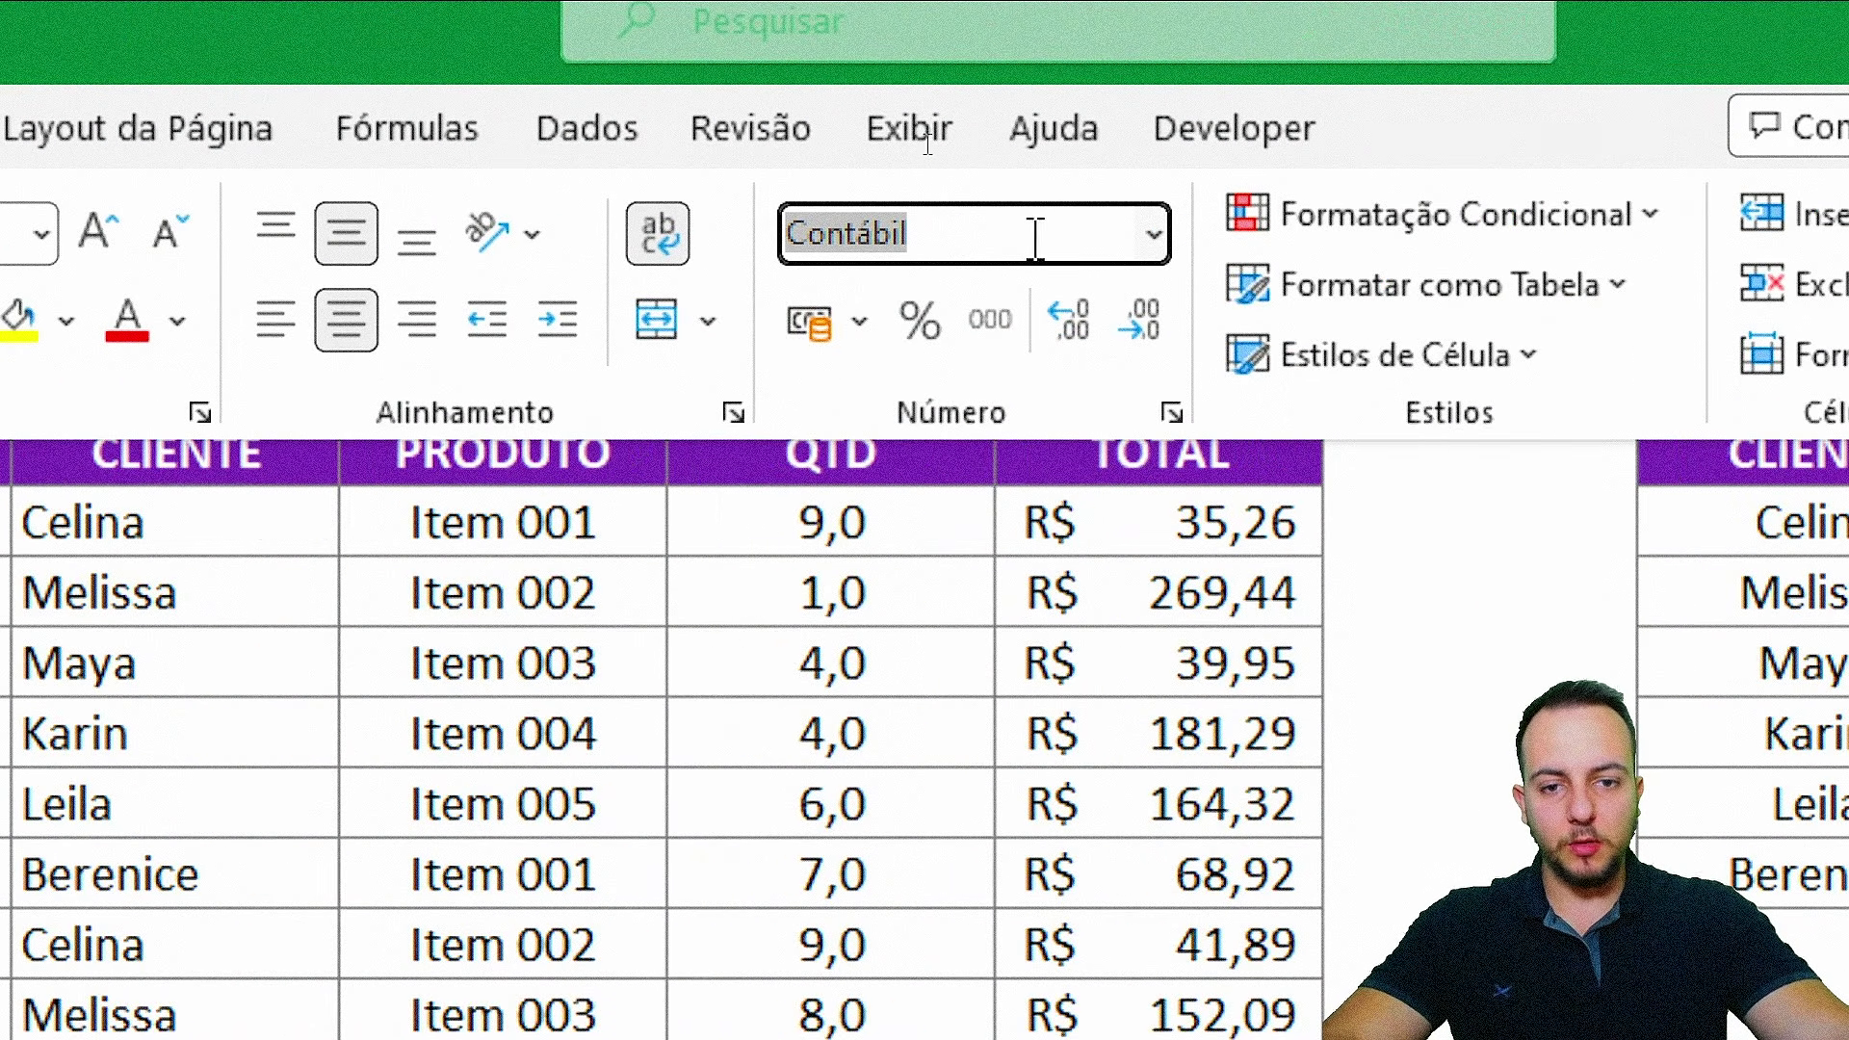
{"action": "left_click", "coordinate": [1154, 239]}
{"action": "left_click", "coordinate": [1026, 467]}
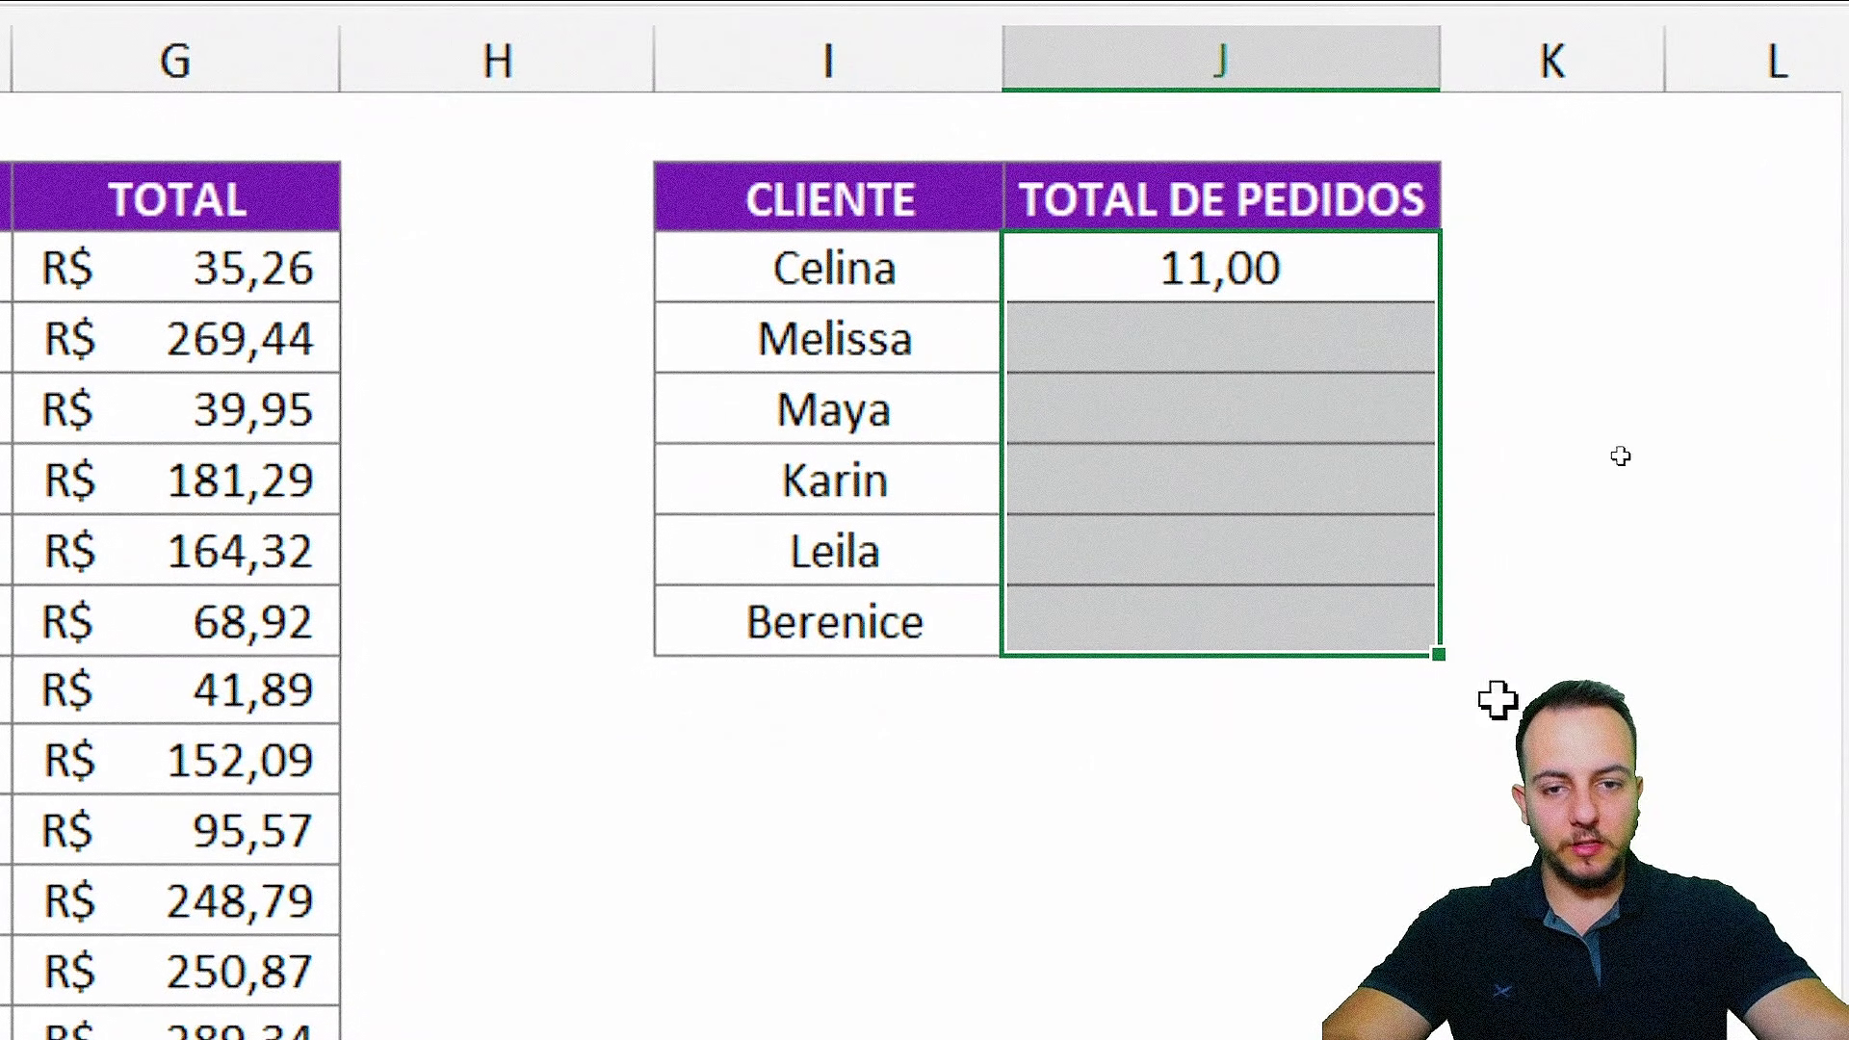
- Enter =CONT.SE(D:D;I4) in J4, counting the second client's orders over the whole CLIENTE column
{"action": "left_click", "coordinate": [1317, 452]}
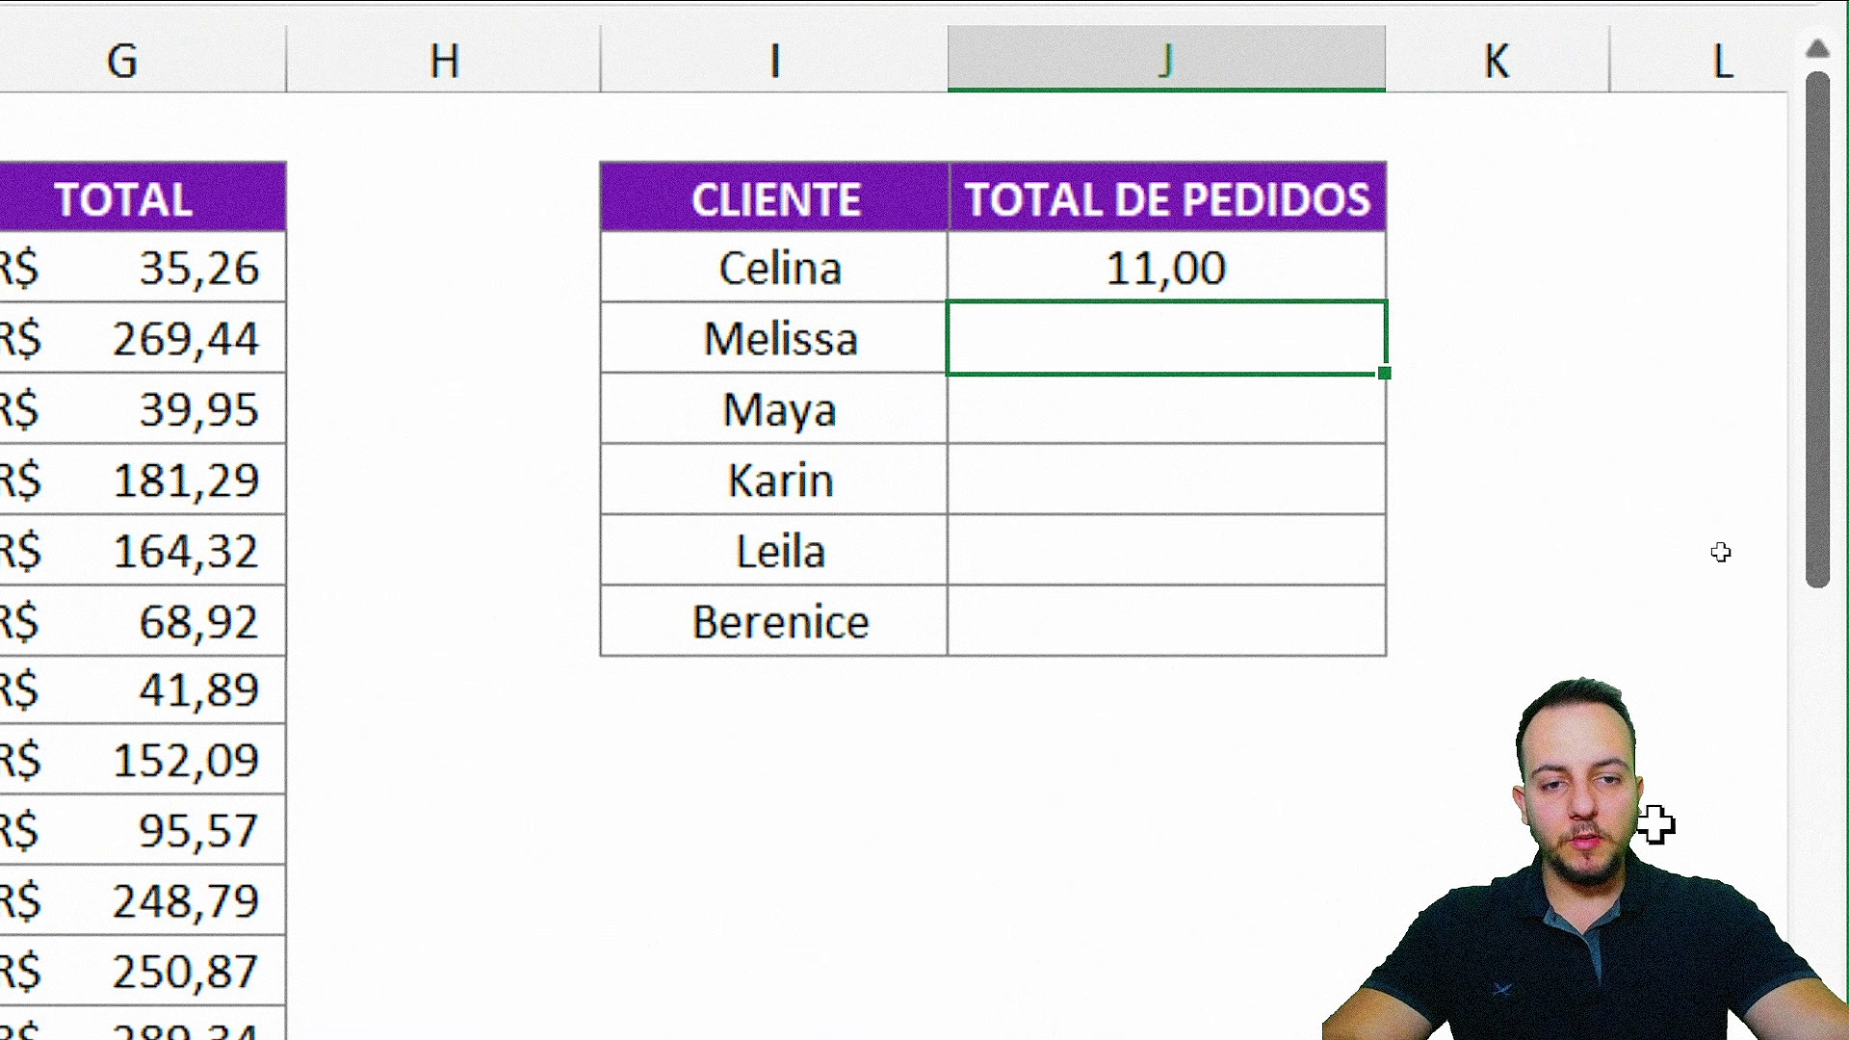
{"action": "type", "text": "=CONT.SE"}
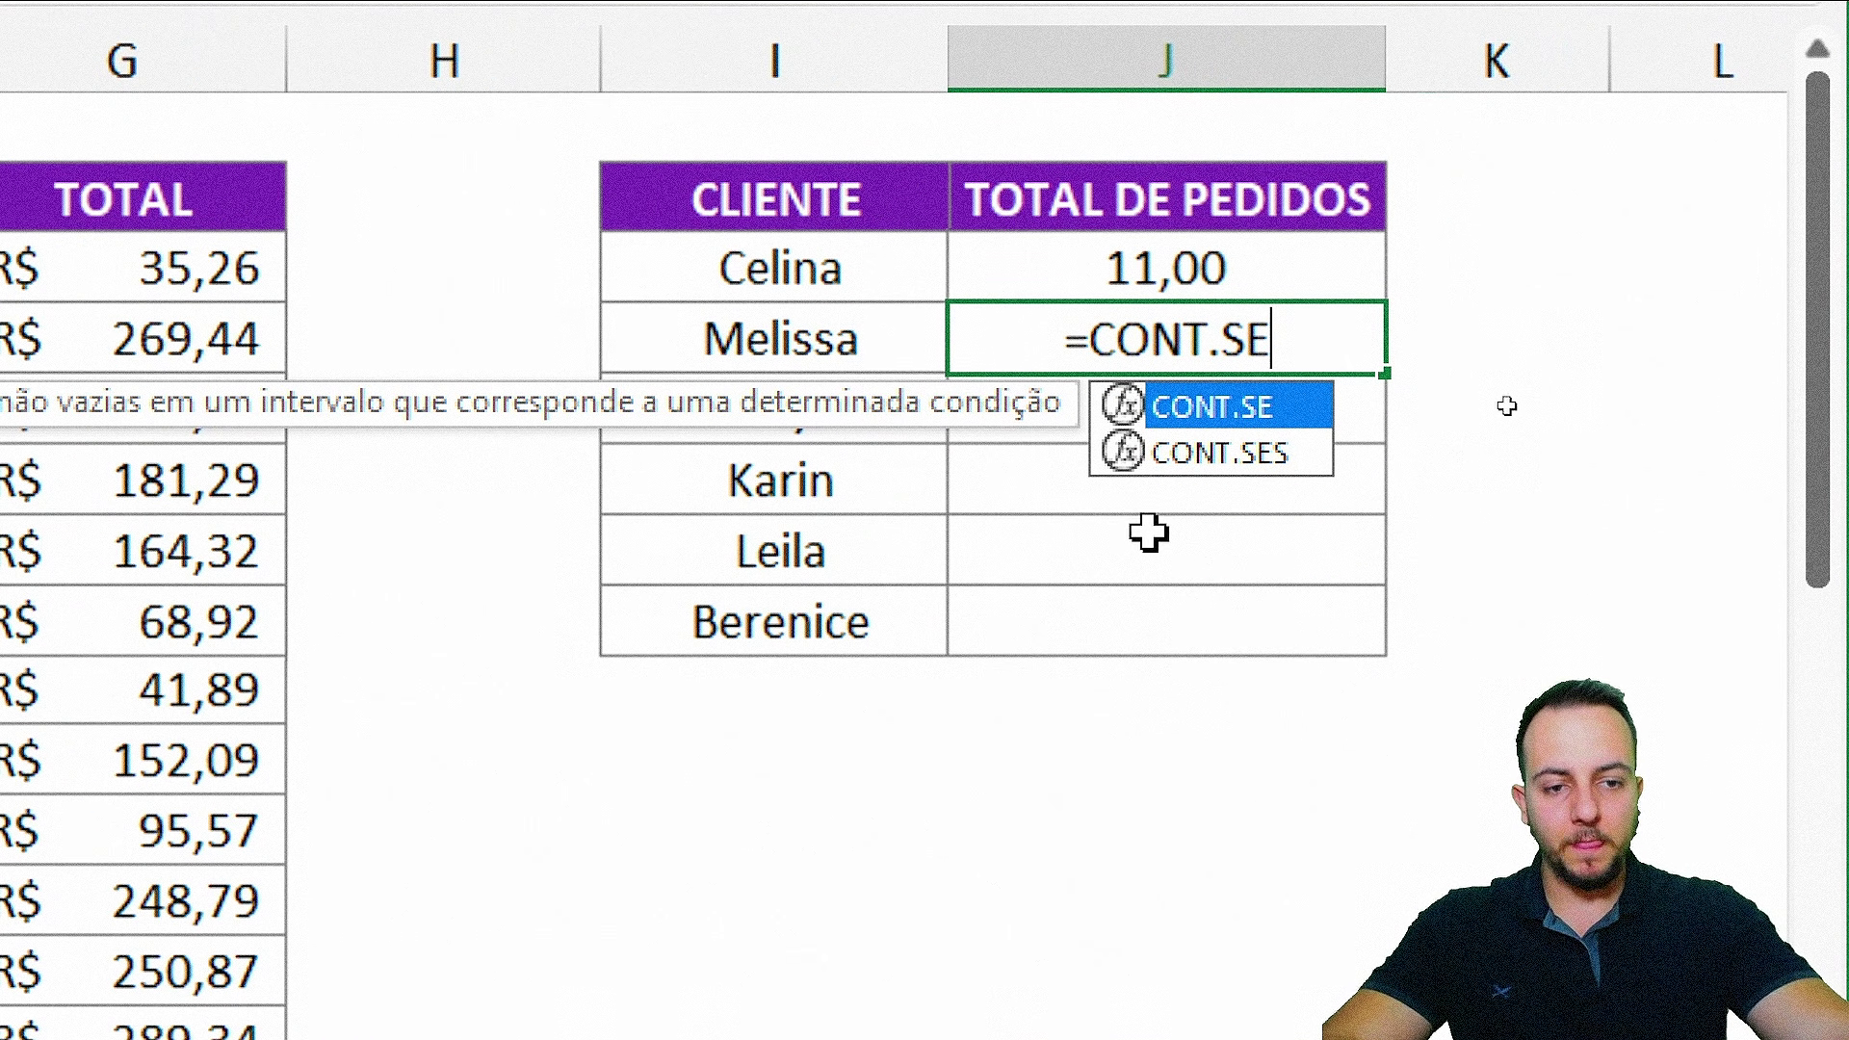
{"action": "double_click", "coordinate": [1223, 414]}
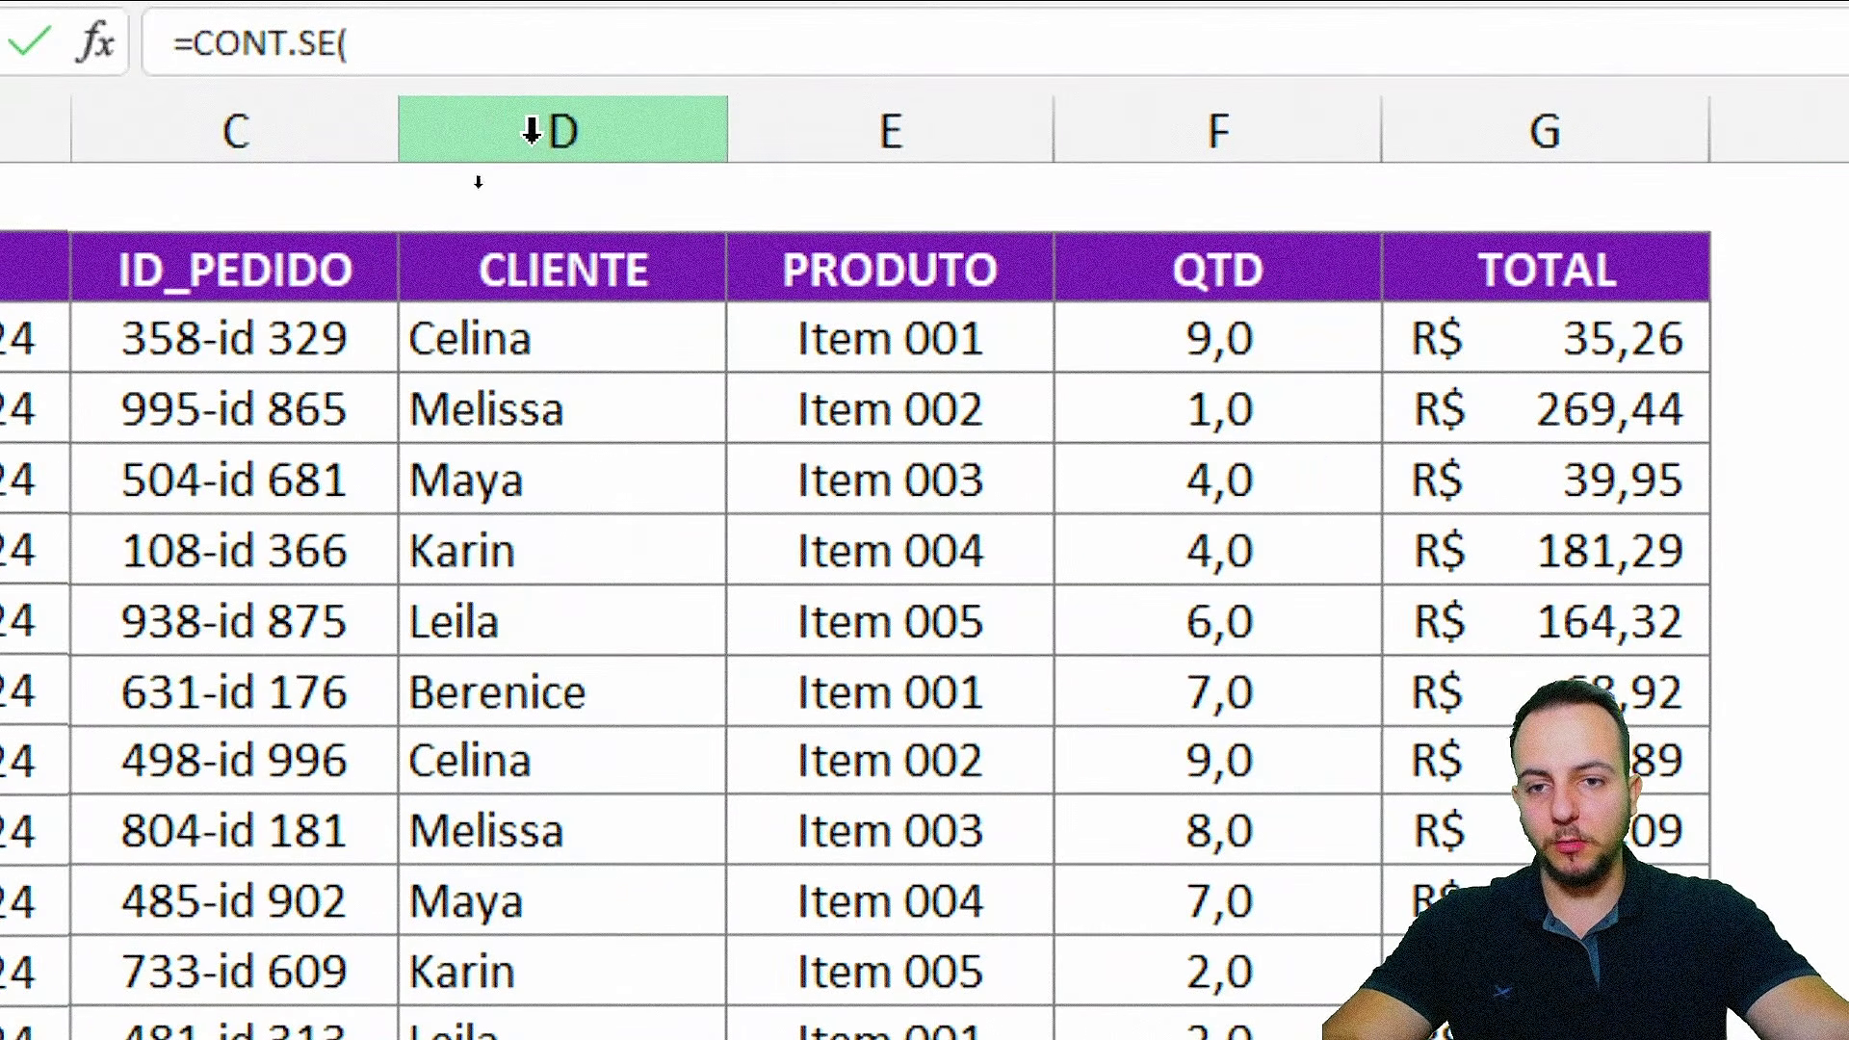
{"action": "left_click", "coordinate": [532, 130]}
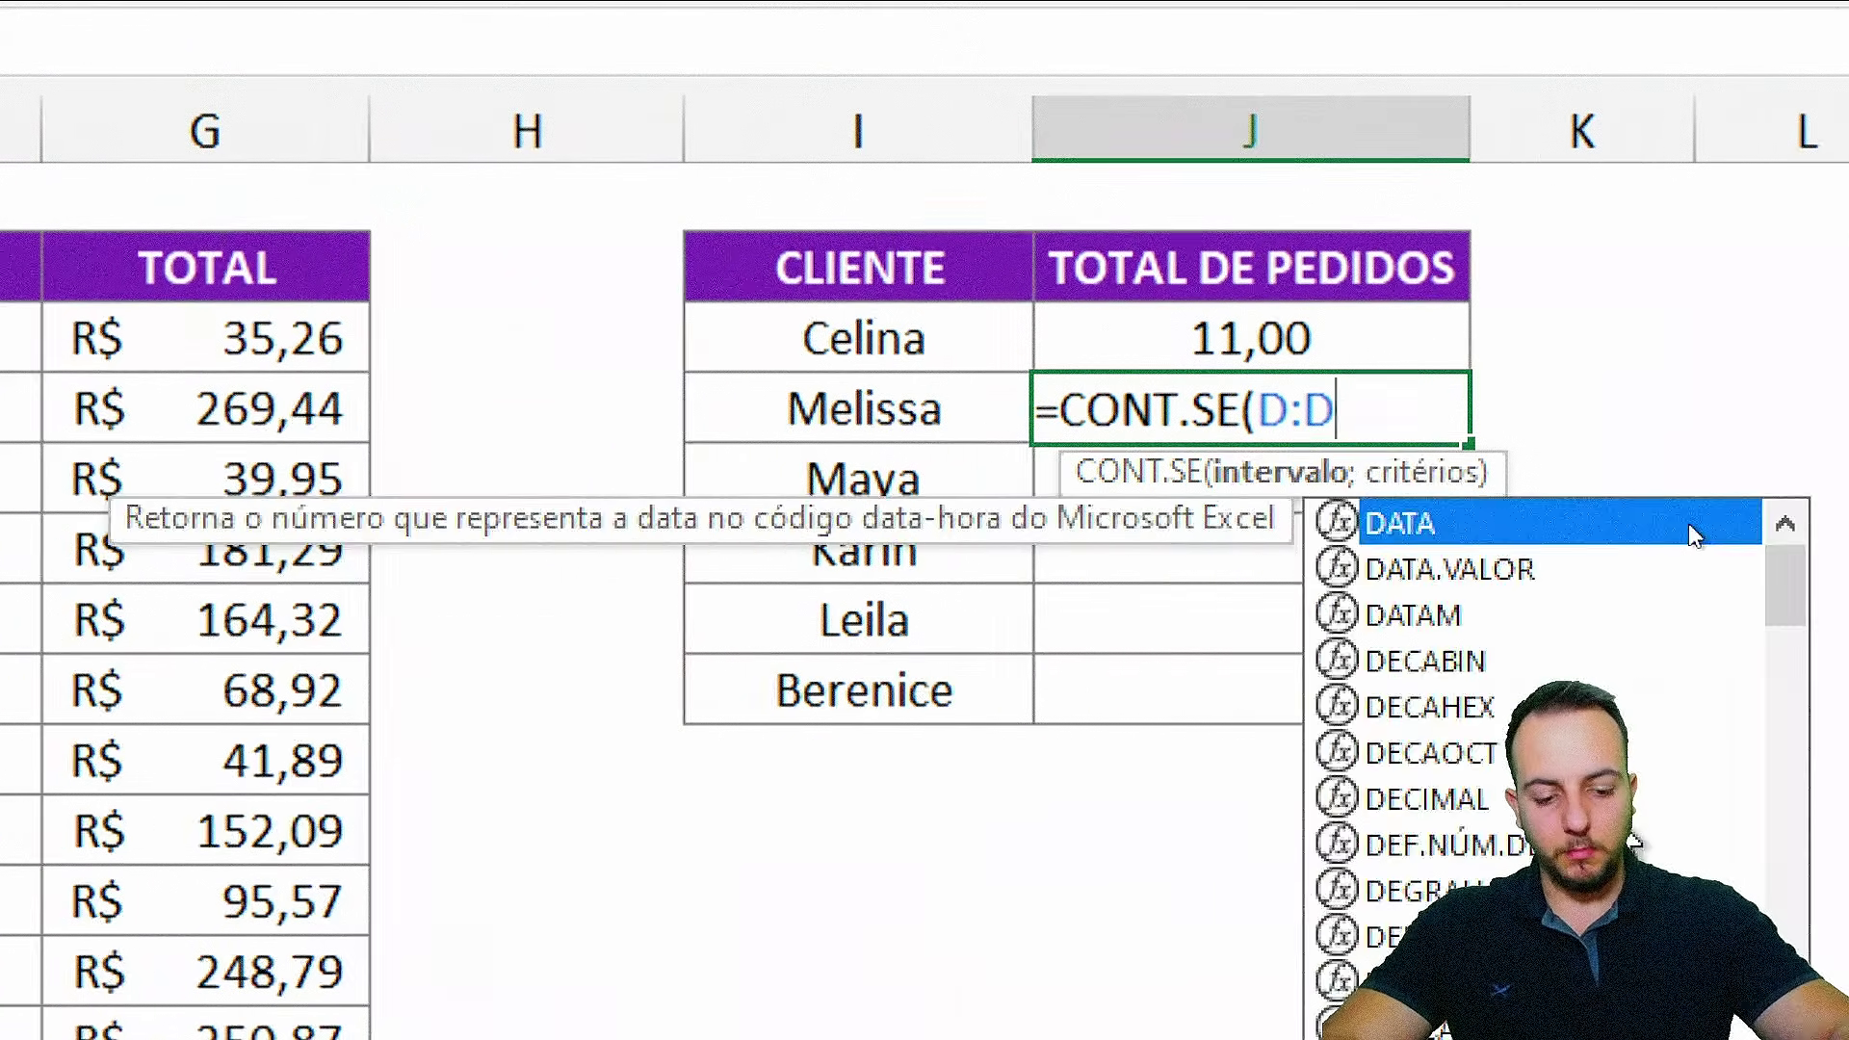
{"action": "type", "text": ";"}
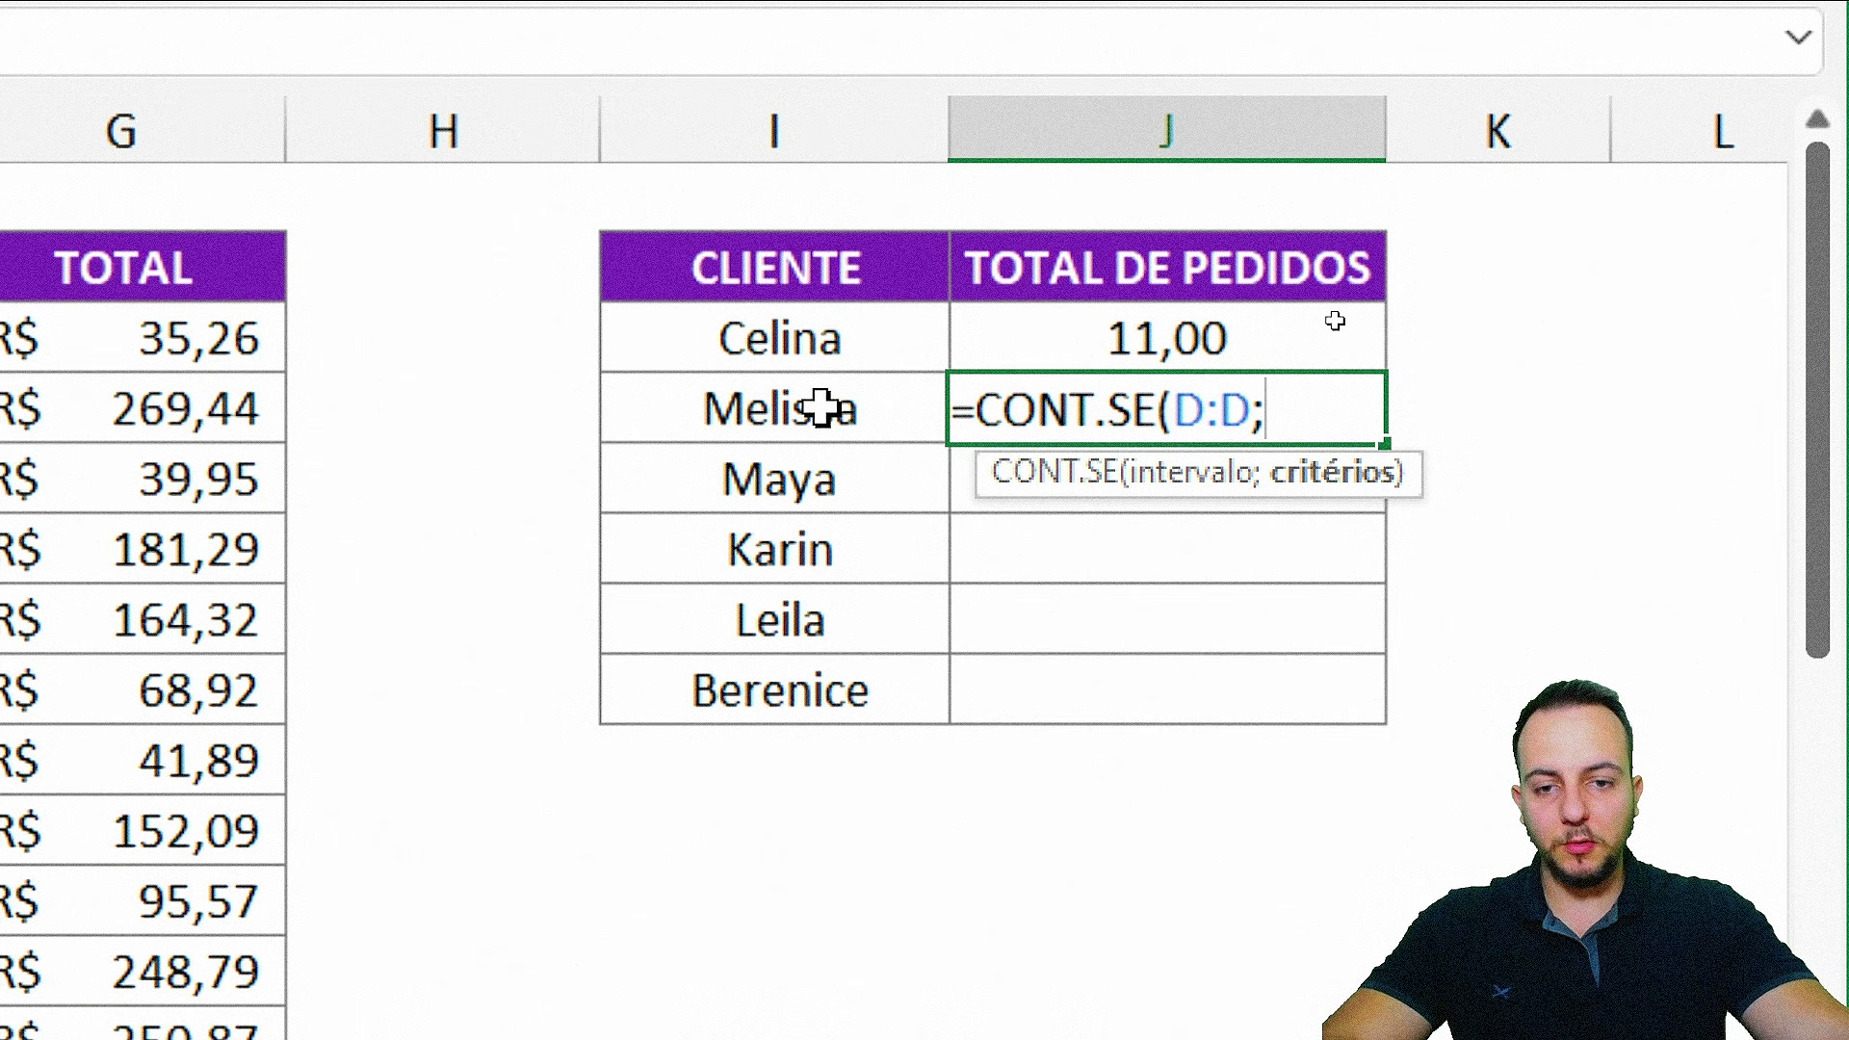
{"action": "left_click", "coordinate": [820, 424]}
{"action": "type", "text": ")"}
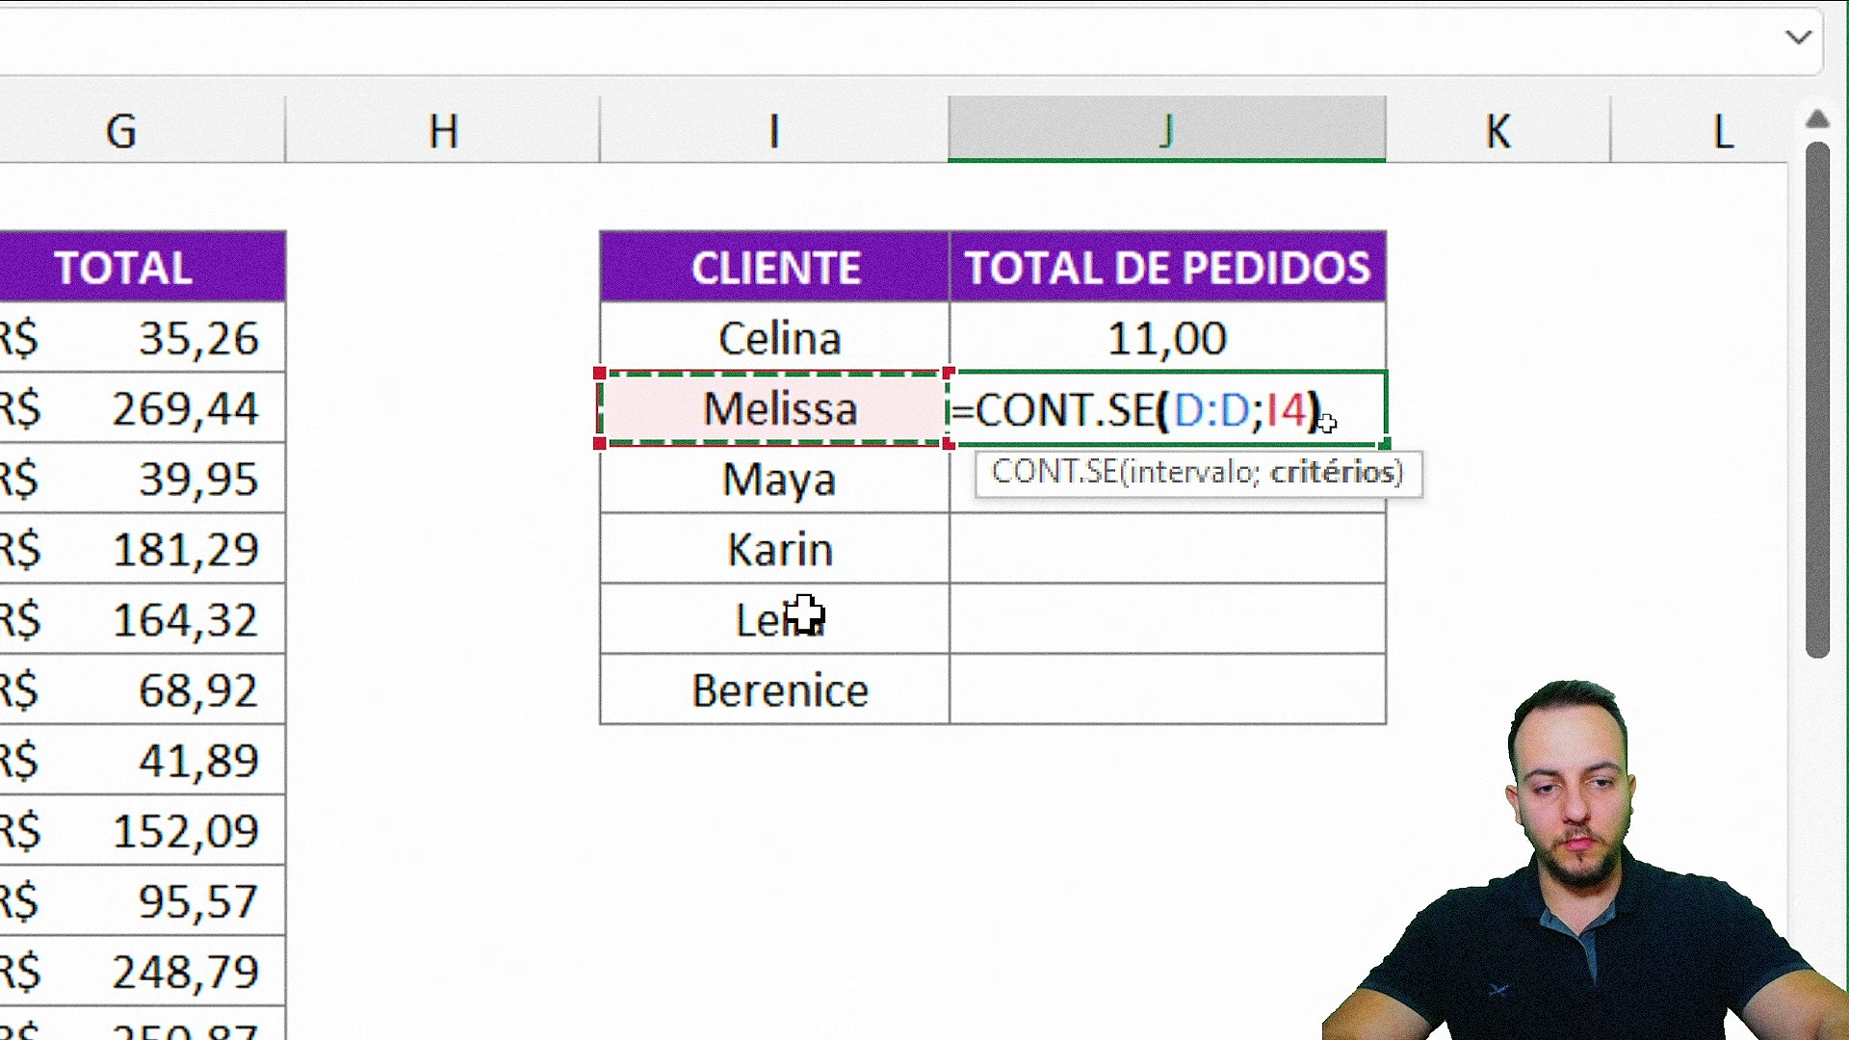
{"action": "key", "text": "Return"}
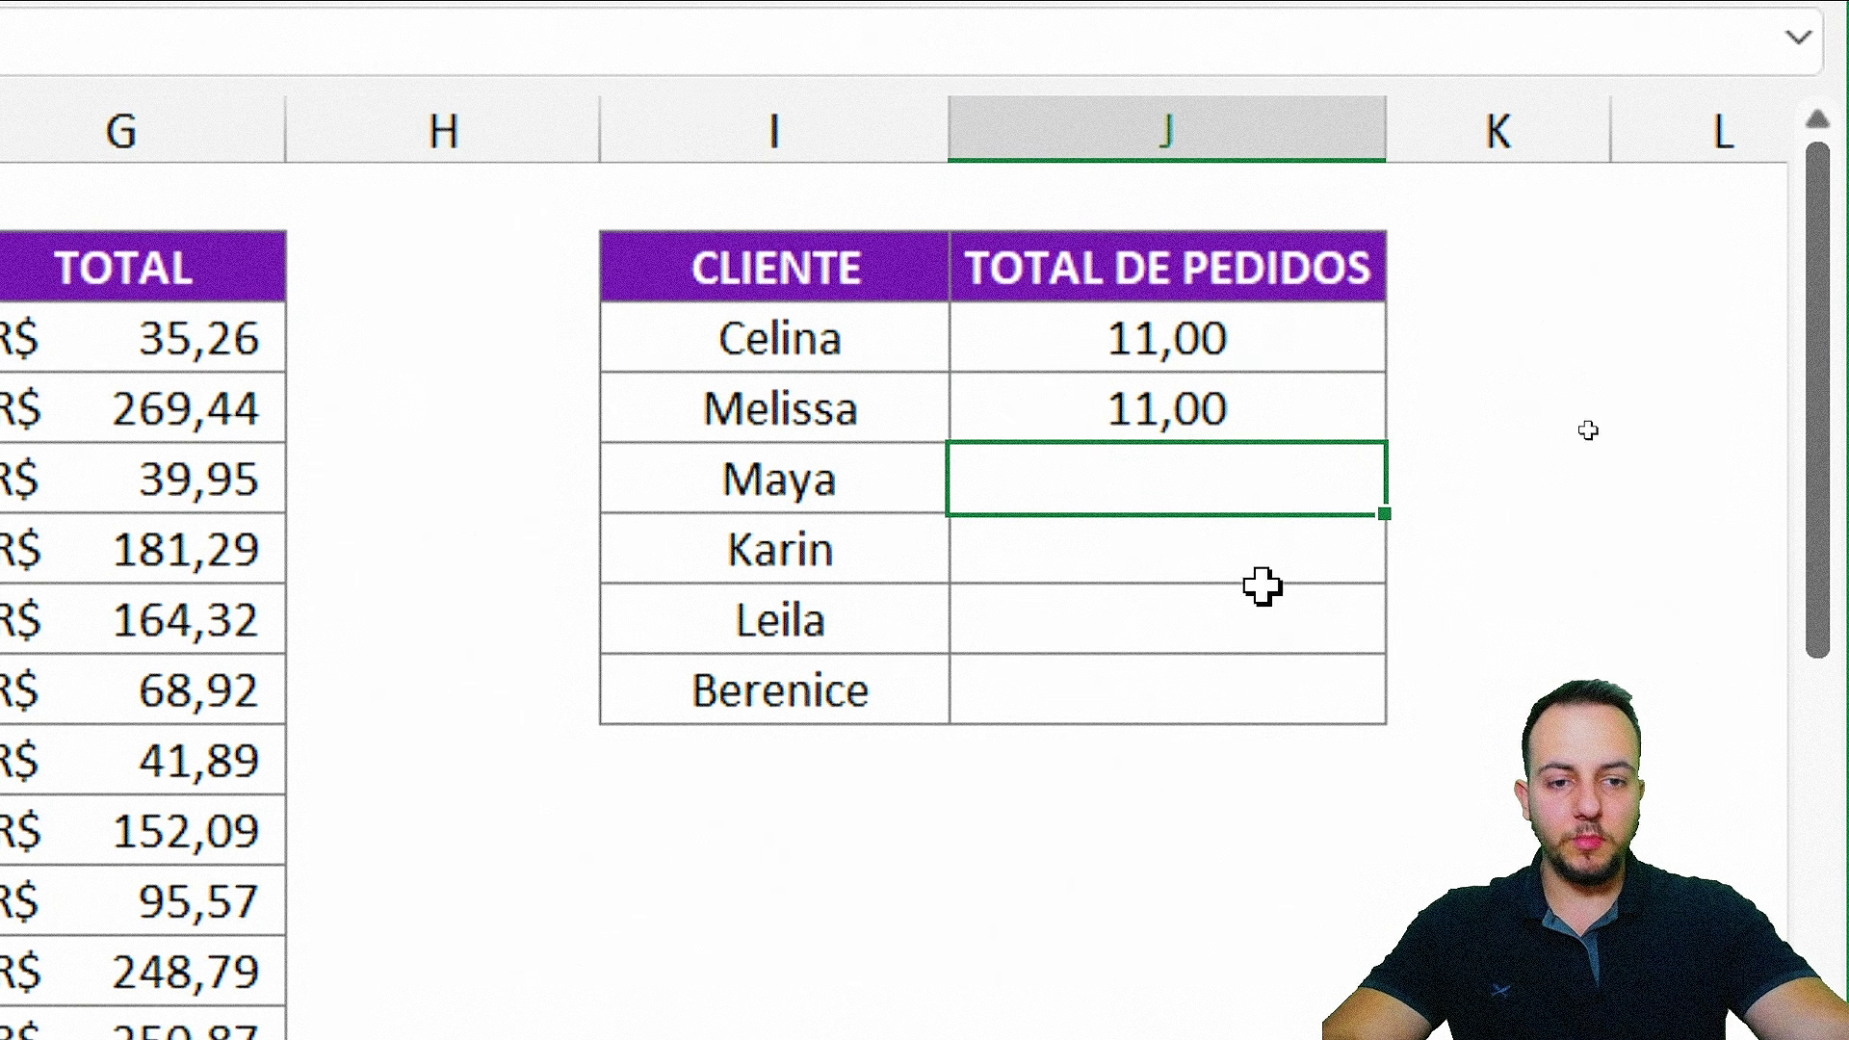
- Fill the CONT.SE formula from J4 down the TOTAL DE PEDIDOS column to J8
{"action": "left_click", "coordinate": [1317, 240]}
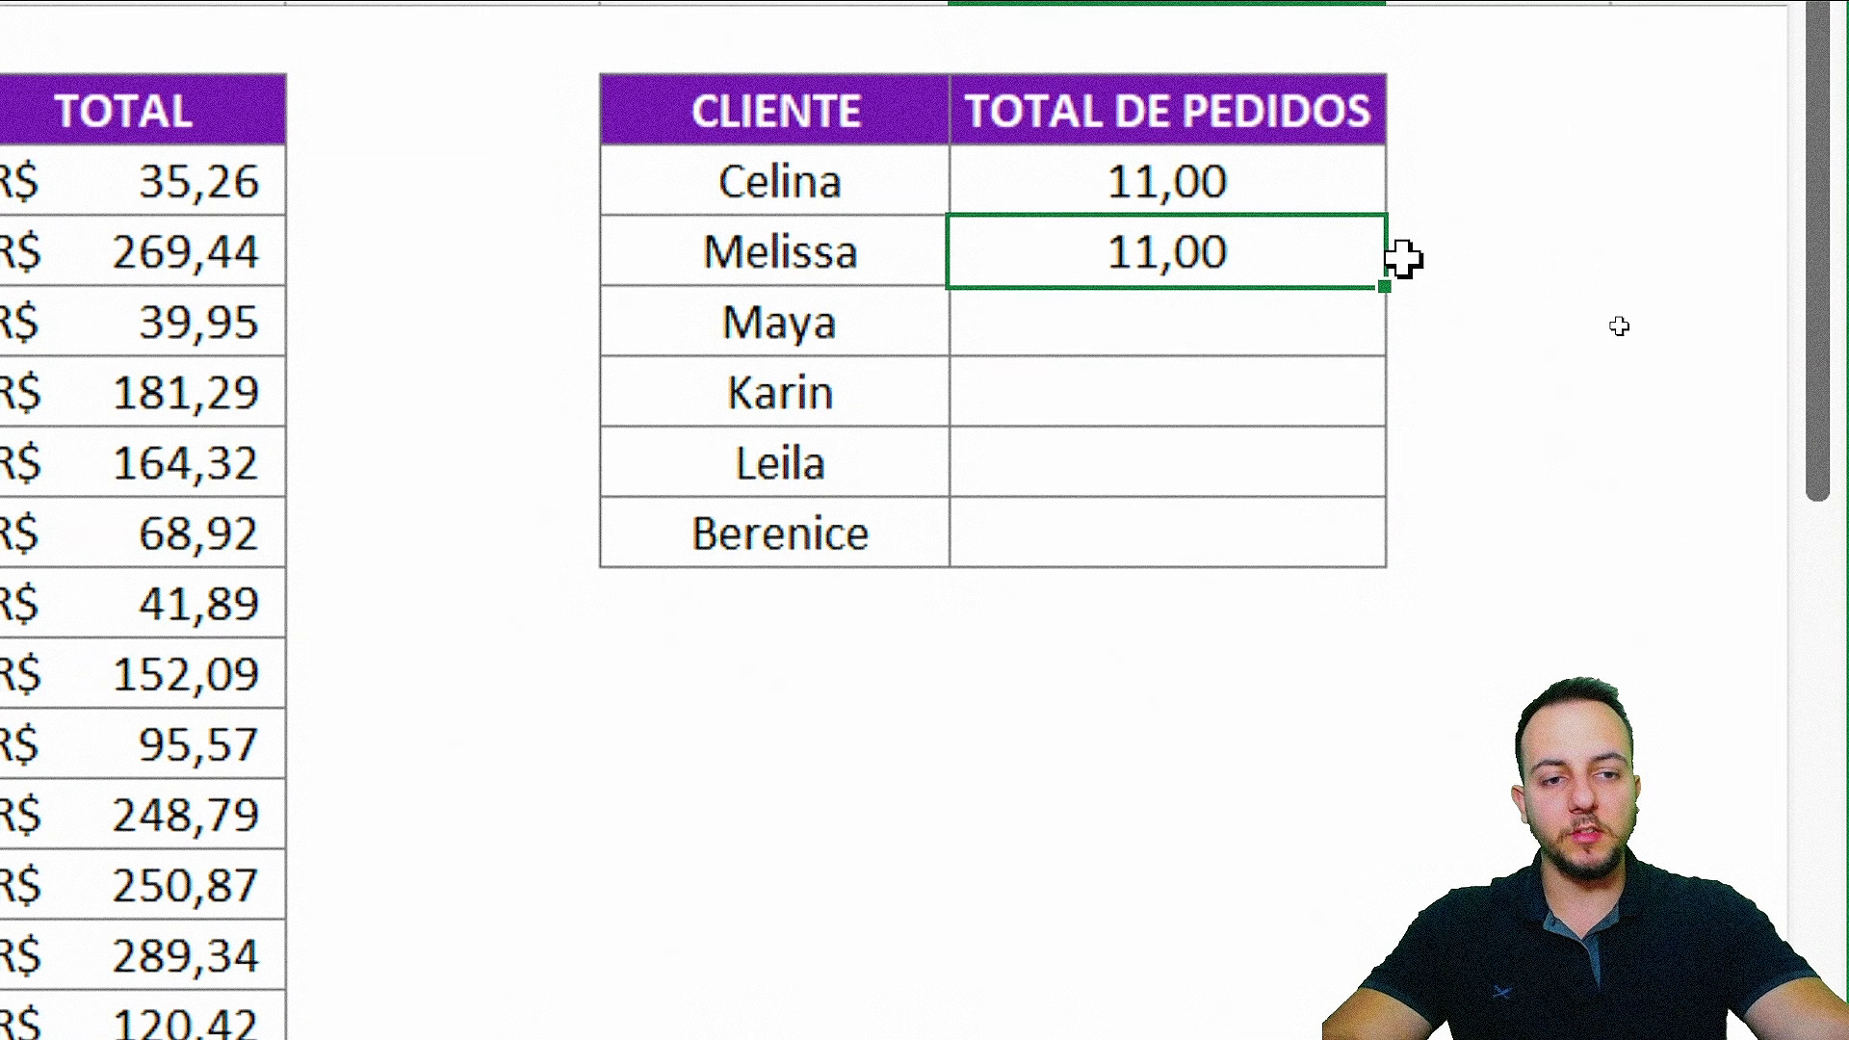
{"action": "left_click_drag", "start_coordinate": [1387, 287], "coordinate": [1343, 551]}
{"action": "left_click", "coordinate": [1291, 112]}
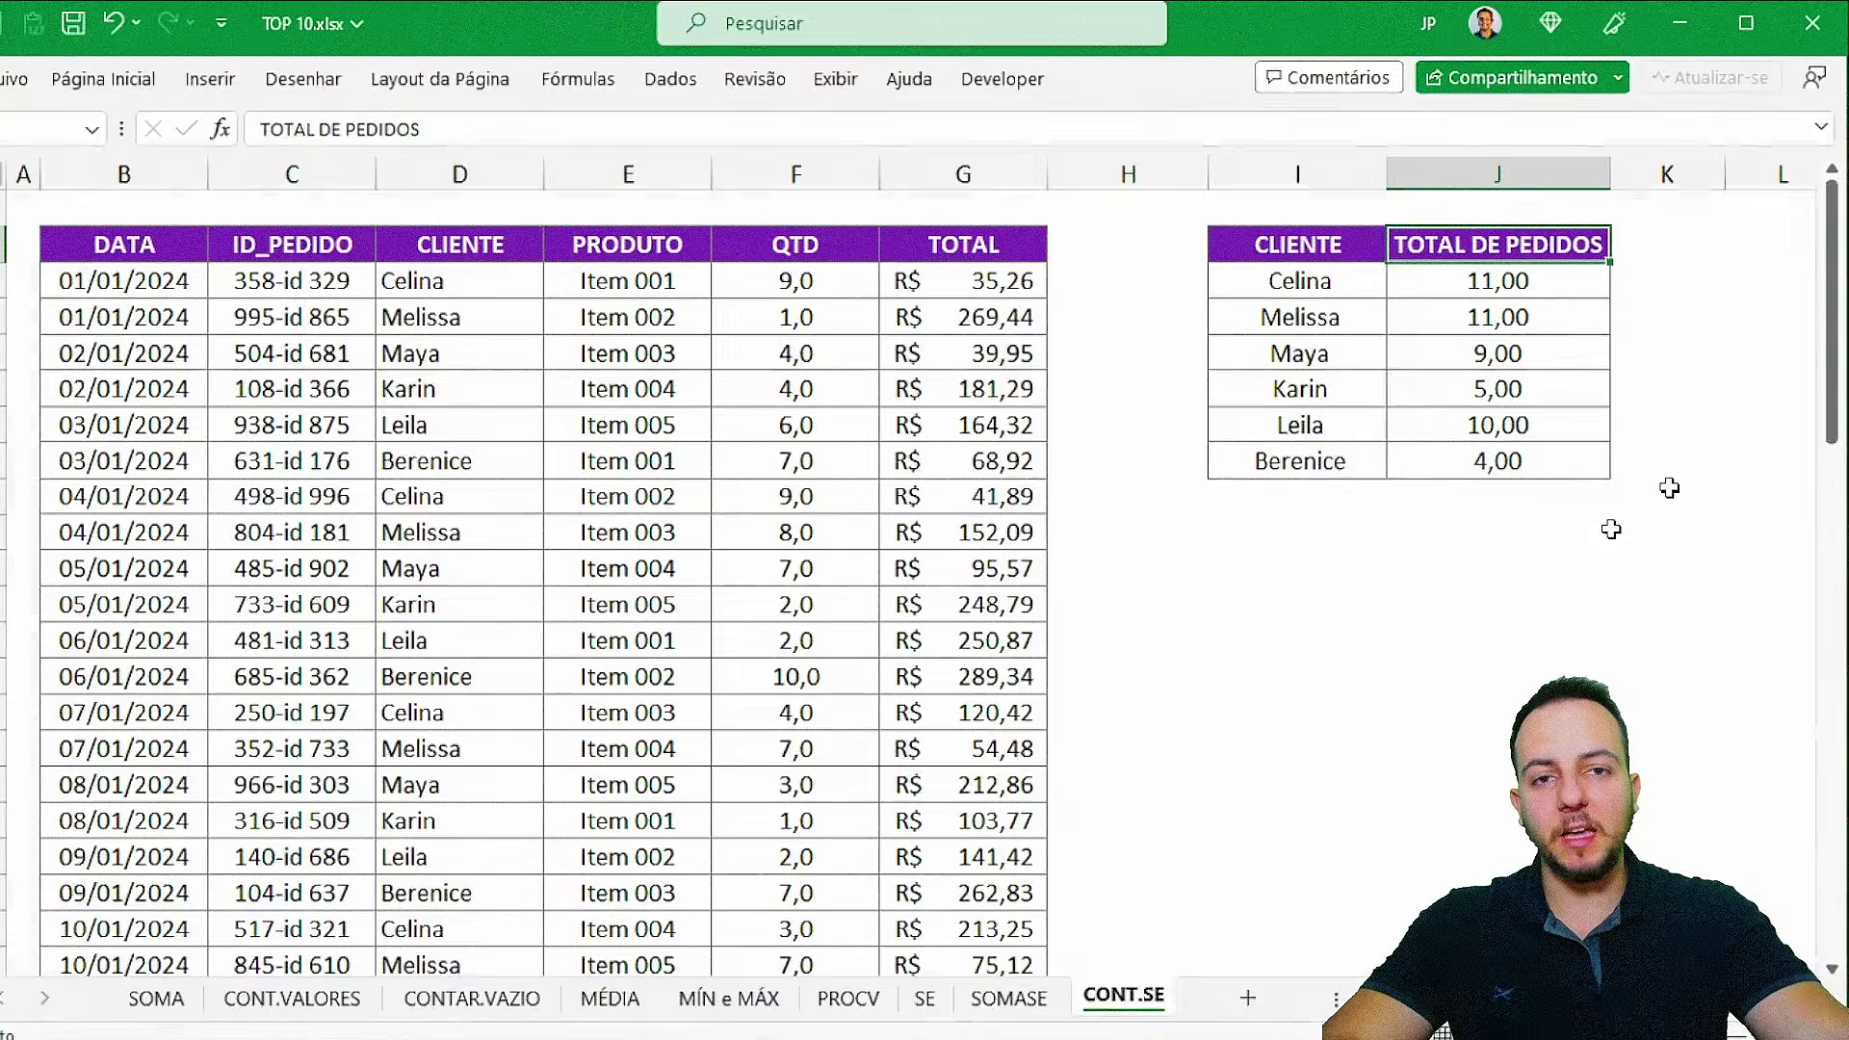
- Review the completed function sheets, going back from CONT.SE to SOMA and forward again to the SE sheet
{"action": "key", "text": "ctrl+Page_Up"}
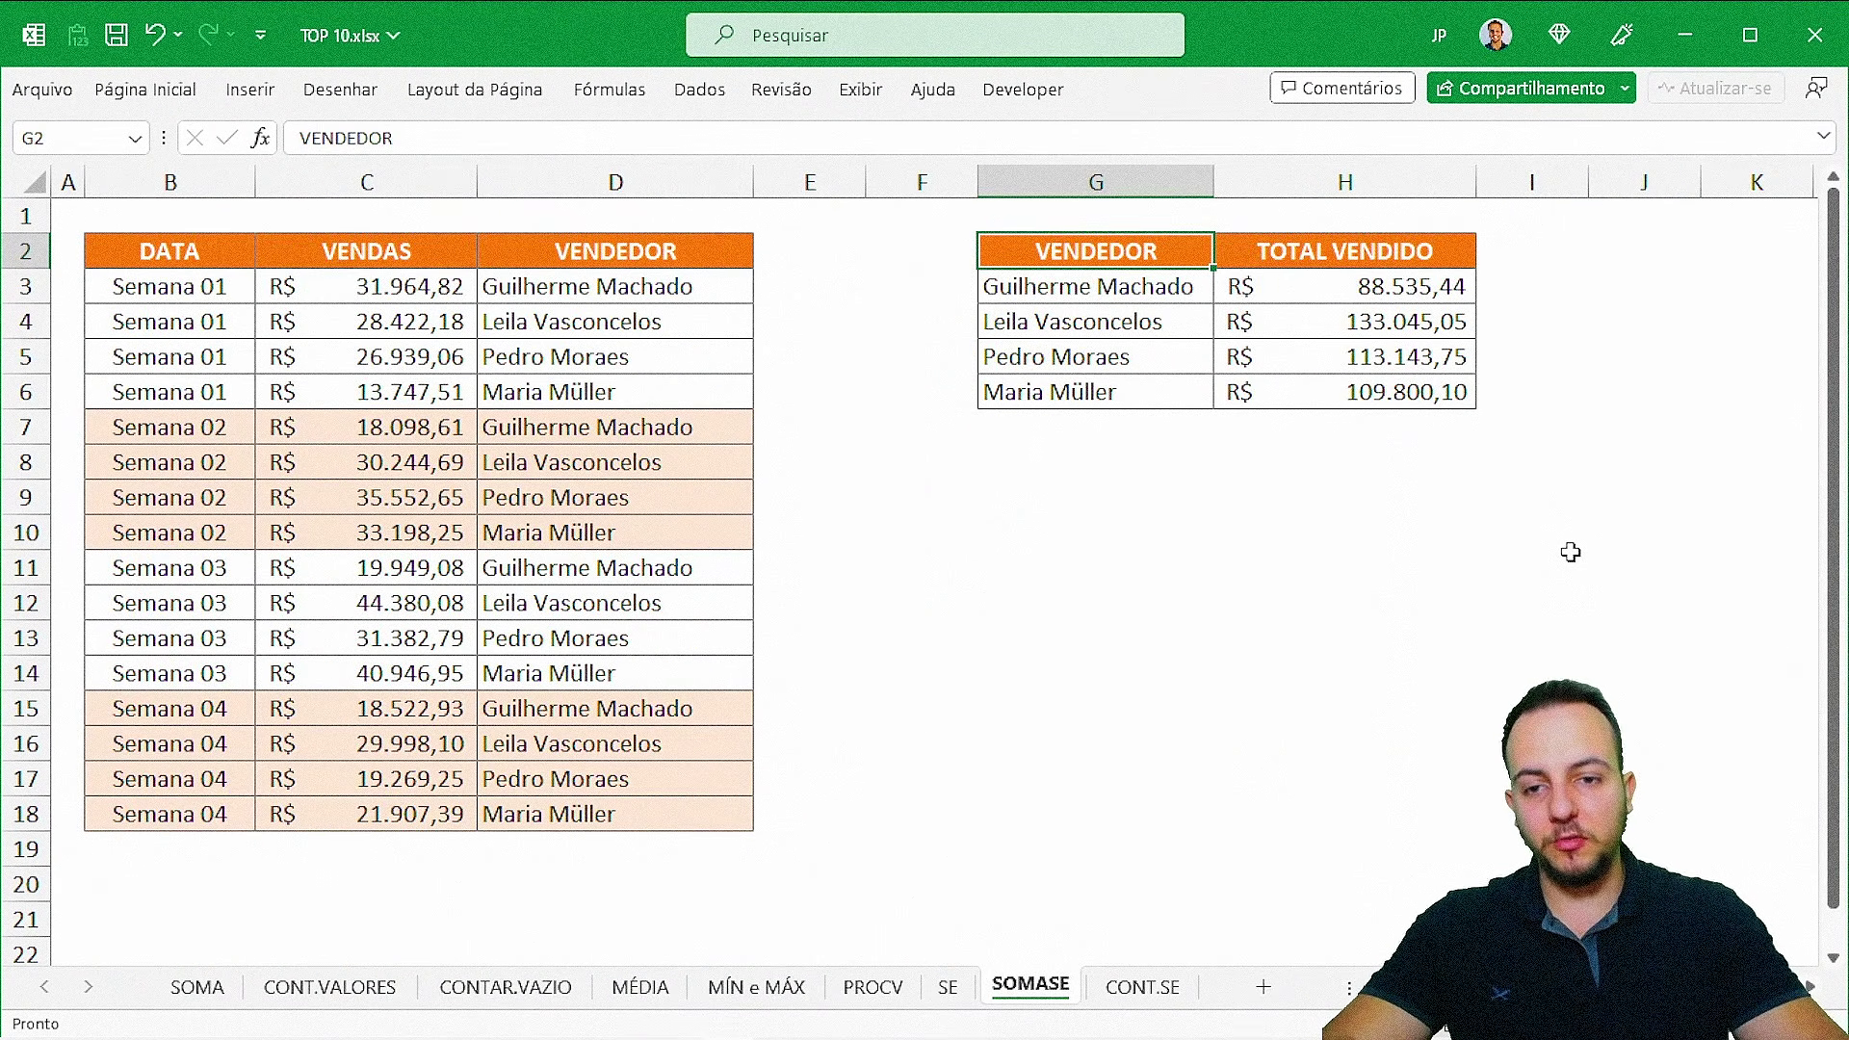
{"action": "key", "text": "ctrl+Page_Up"}
{"action": "key", "text": "ctrl+Page_Up"}
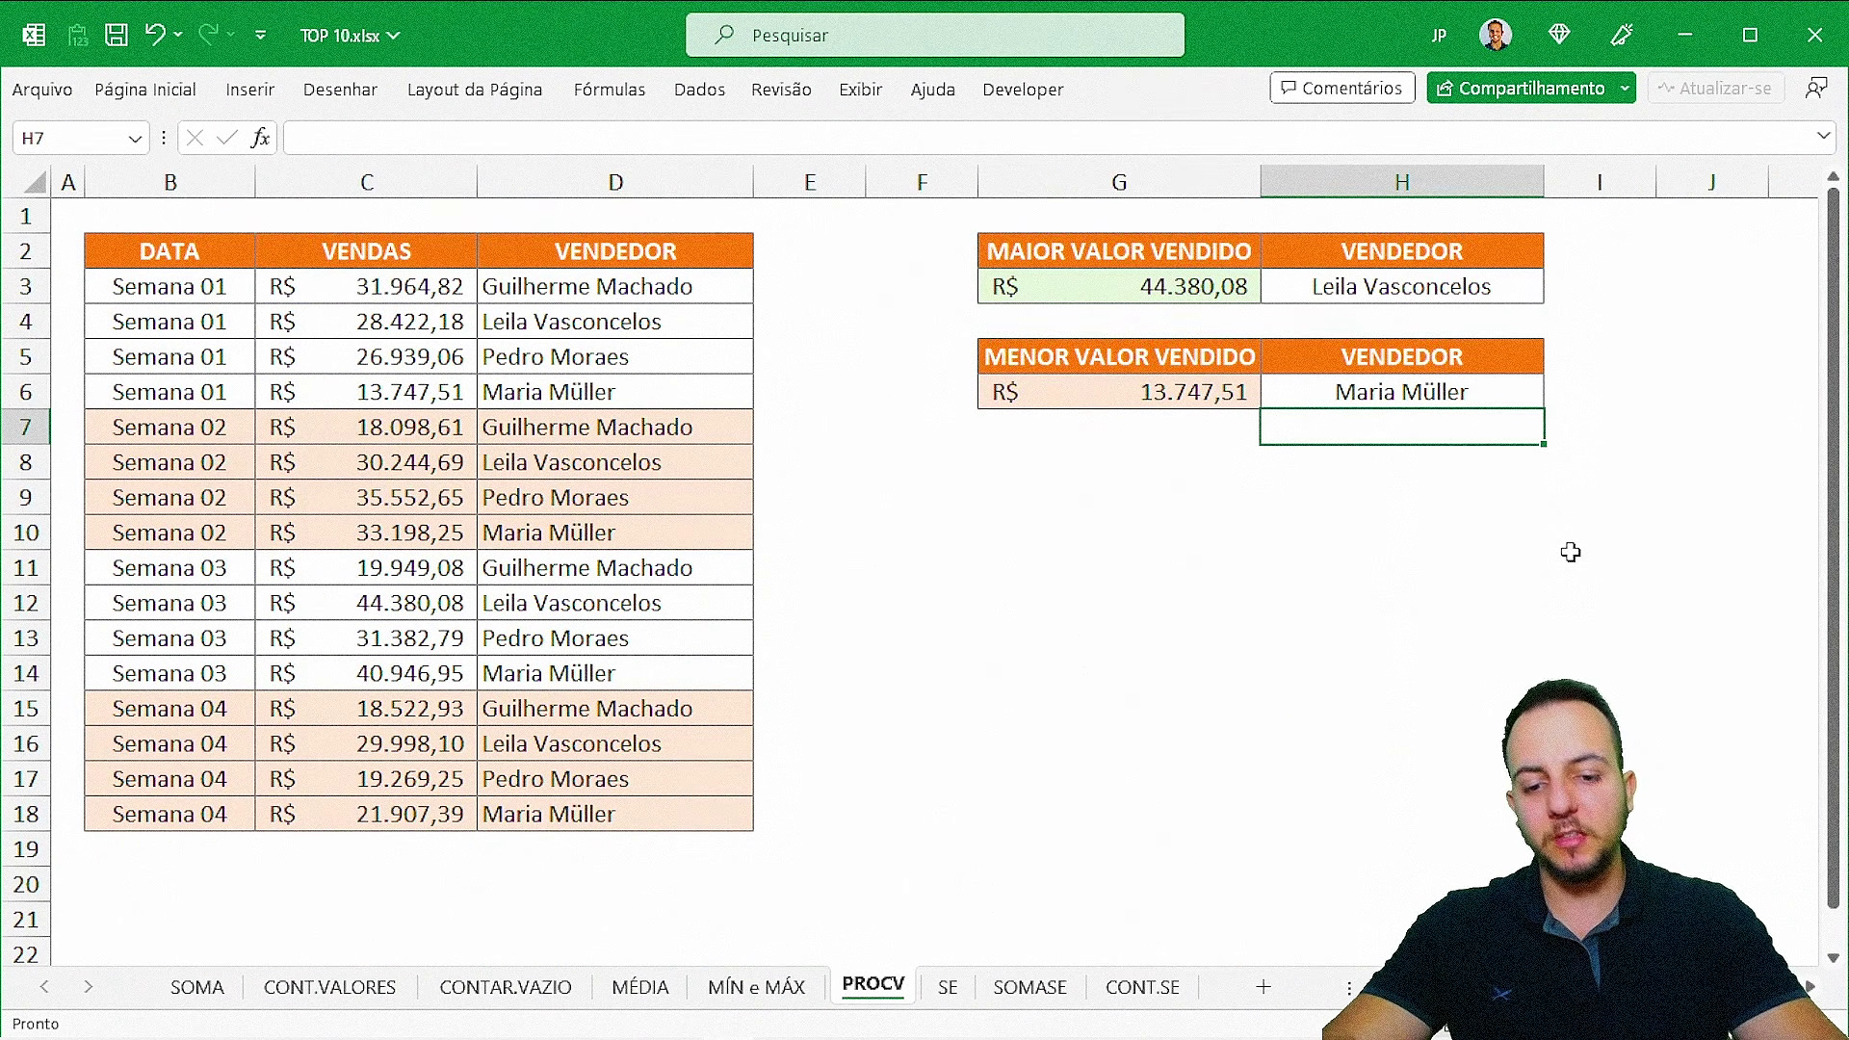
{"action": "key", "text": "ctrl+Page_Up"}
{"action": "key", "text": "ctrl+Page_Up"}
{"action": "key", "text": "ctrl+Page_Up"}
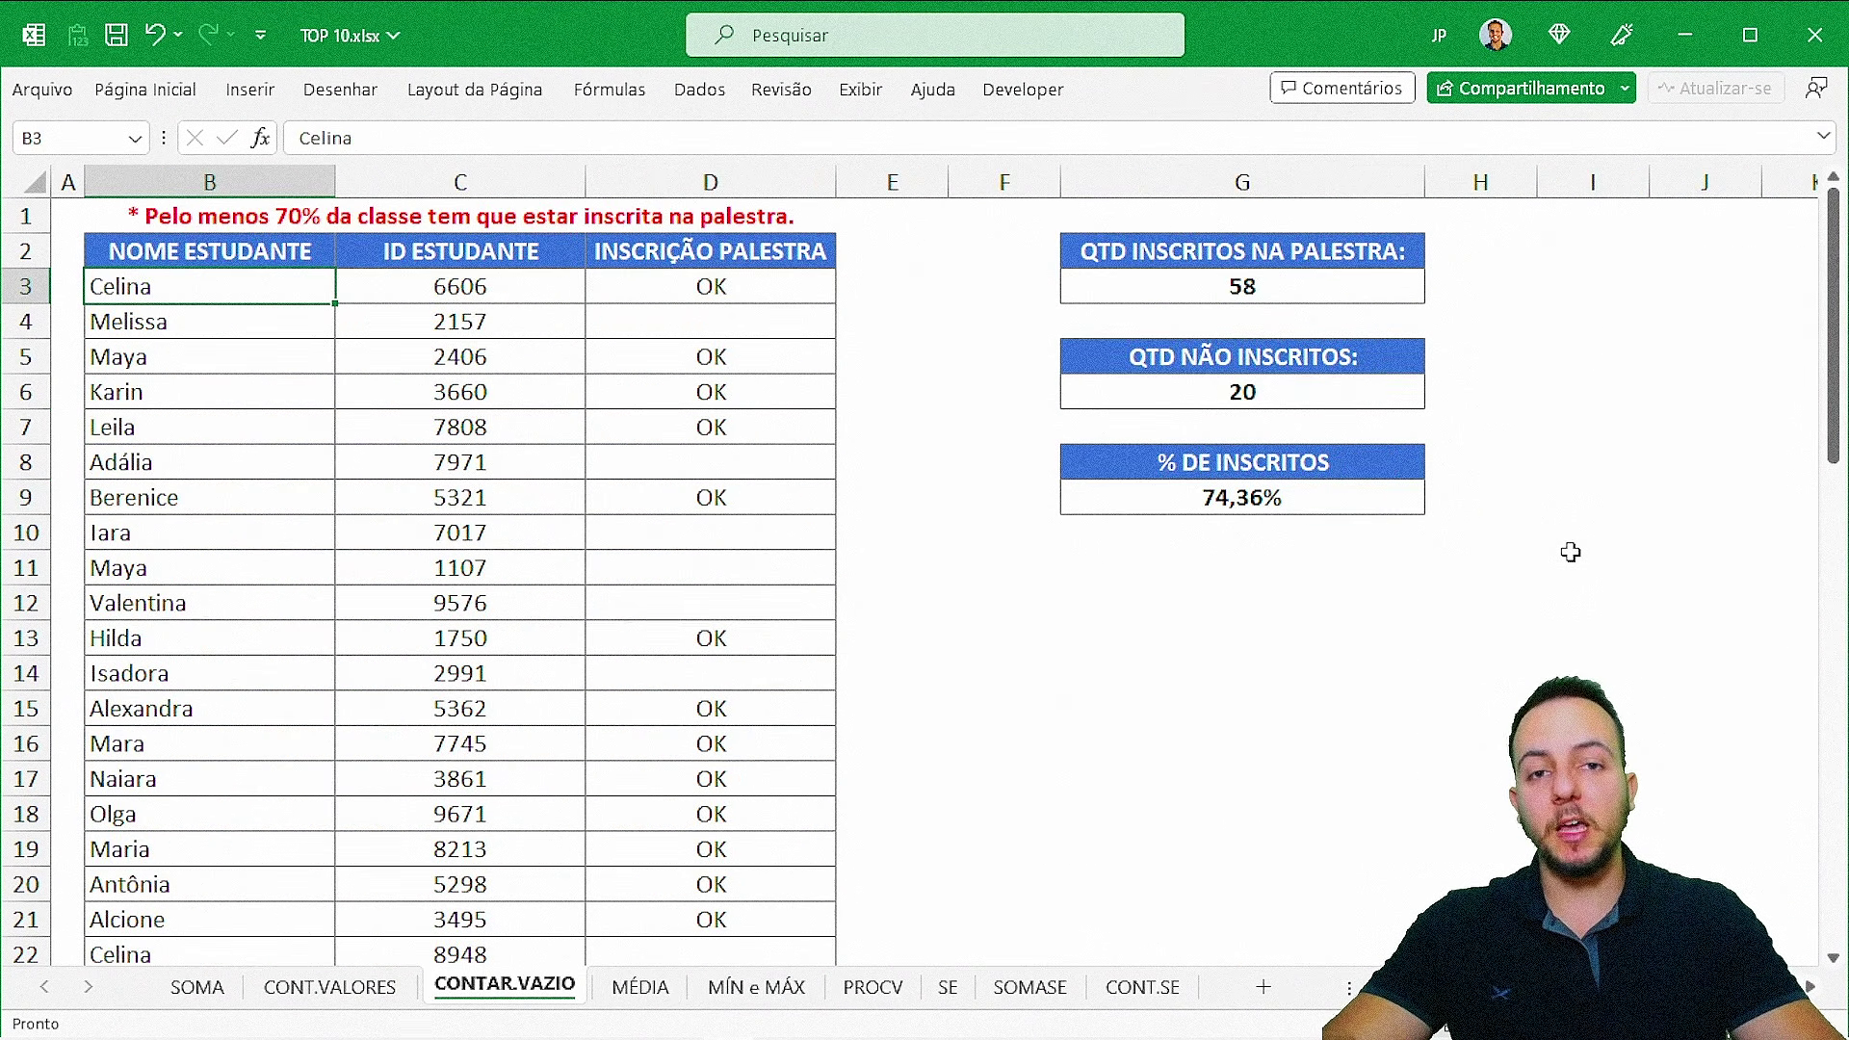
{"action": "key", "text": "ctrl+Page_Up"}
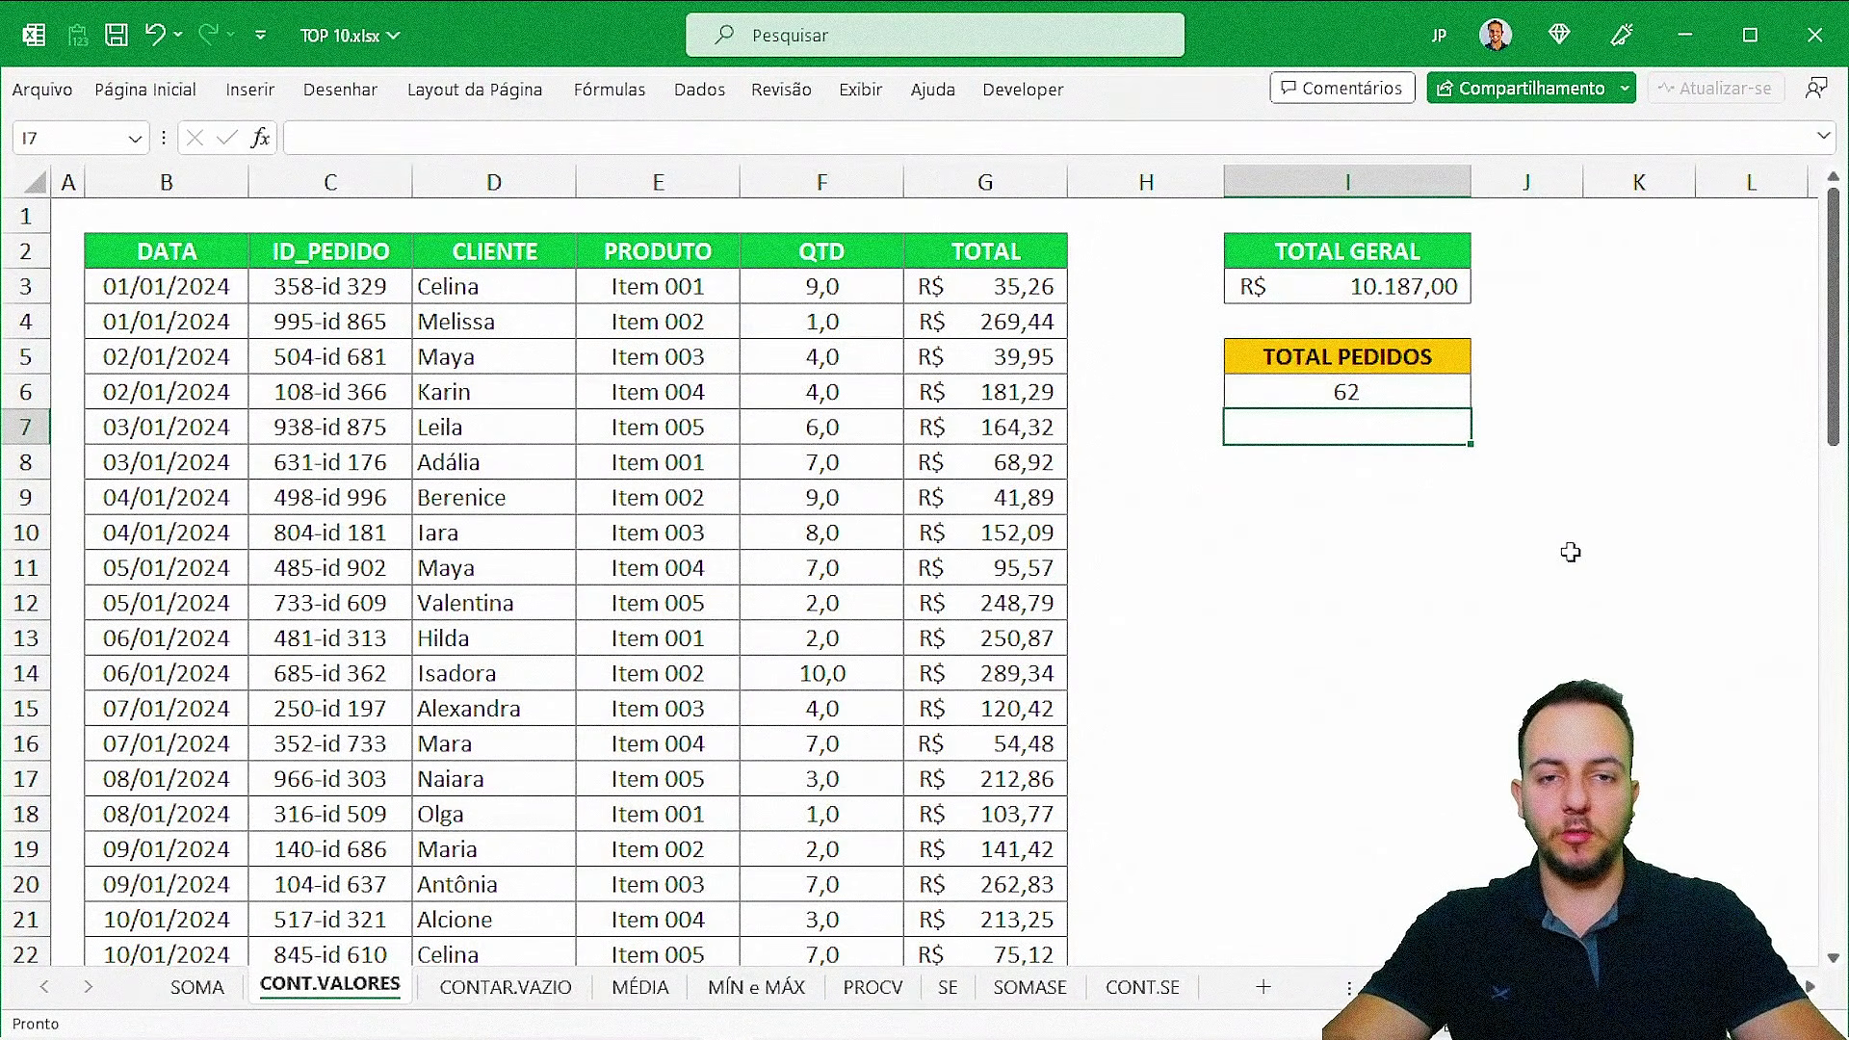
{"action": "key", "text": "ctrl+Page_Up"}
{"action": "key", "text": "ctrl+Page_Down"}
{"action": "key", "text": "ctrl+Page_Down"}
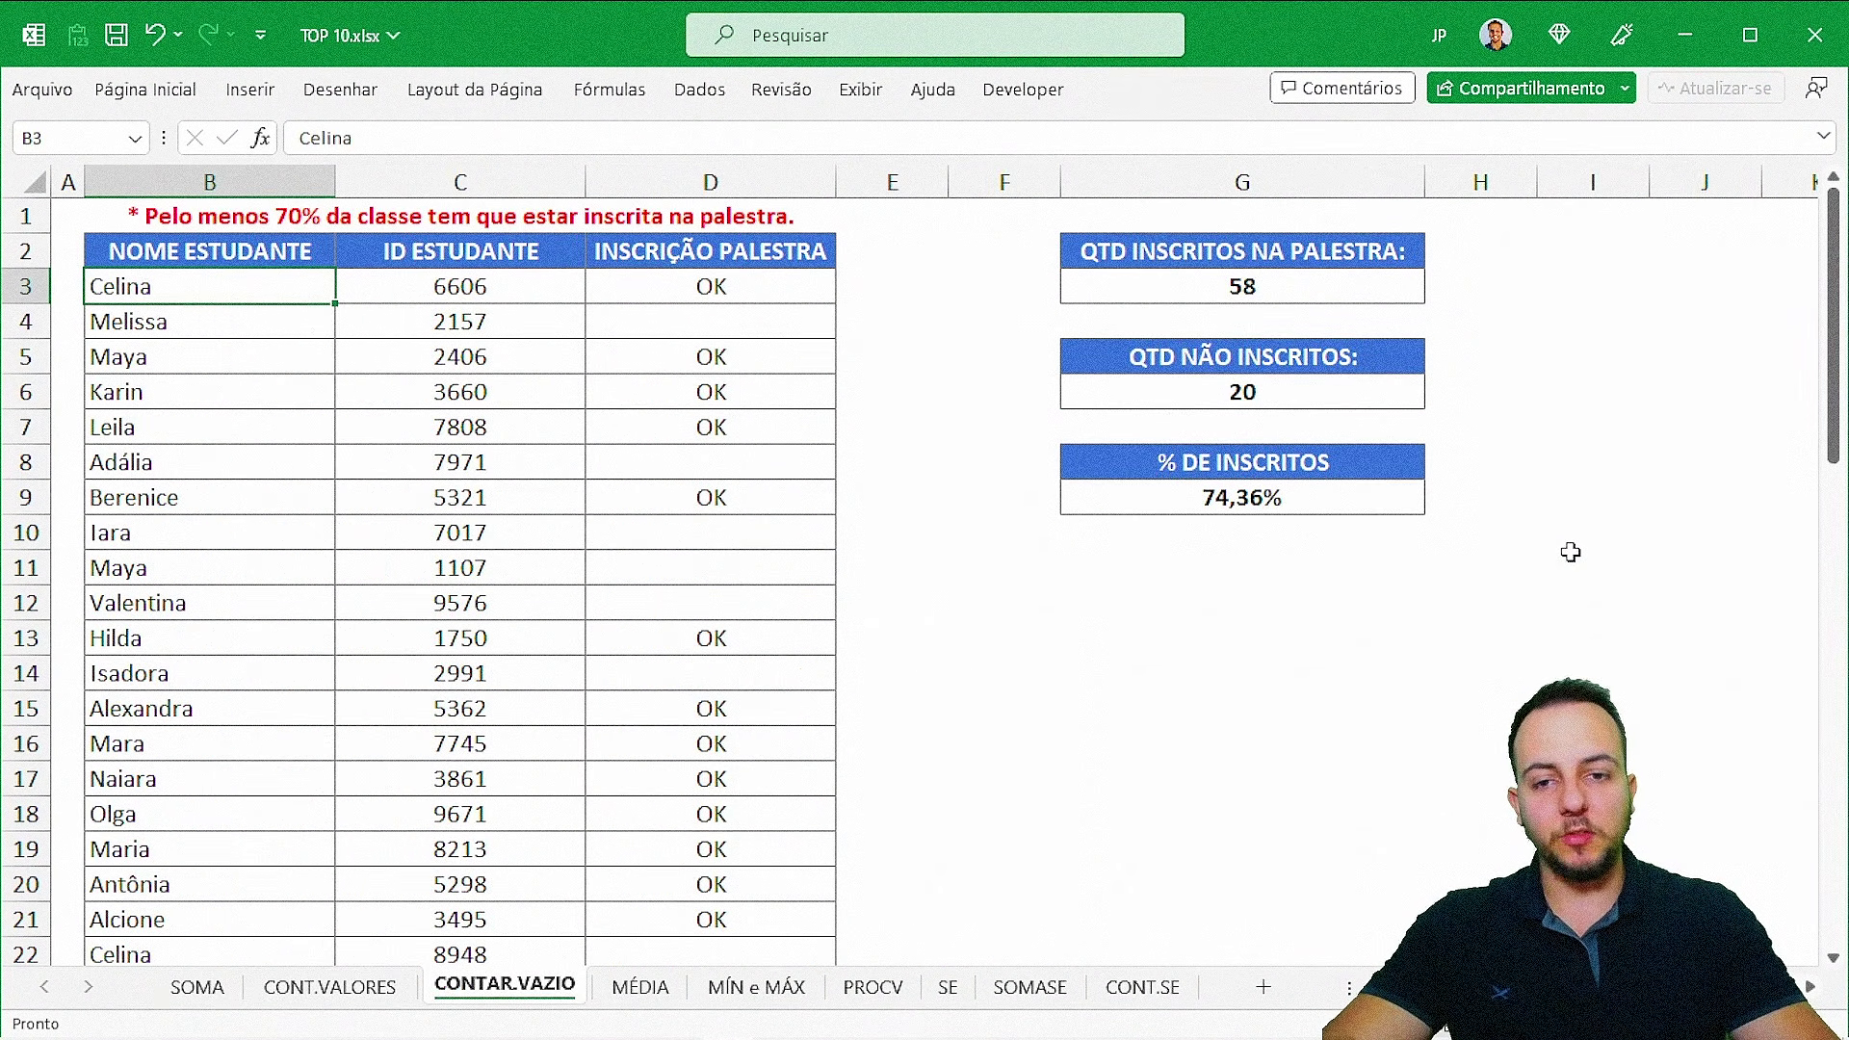
{"action": "key", "text": "ctrl+Page_Down"}
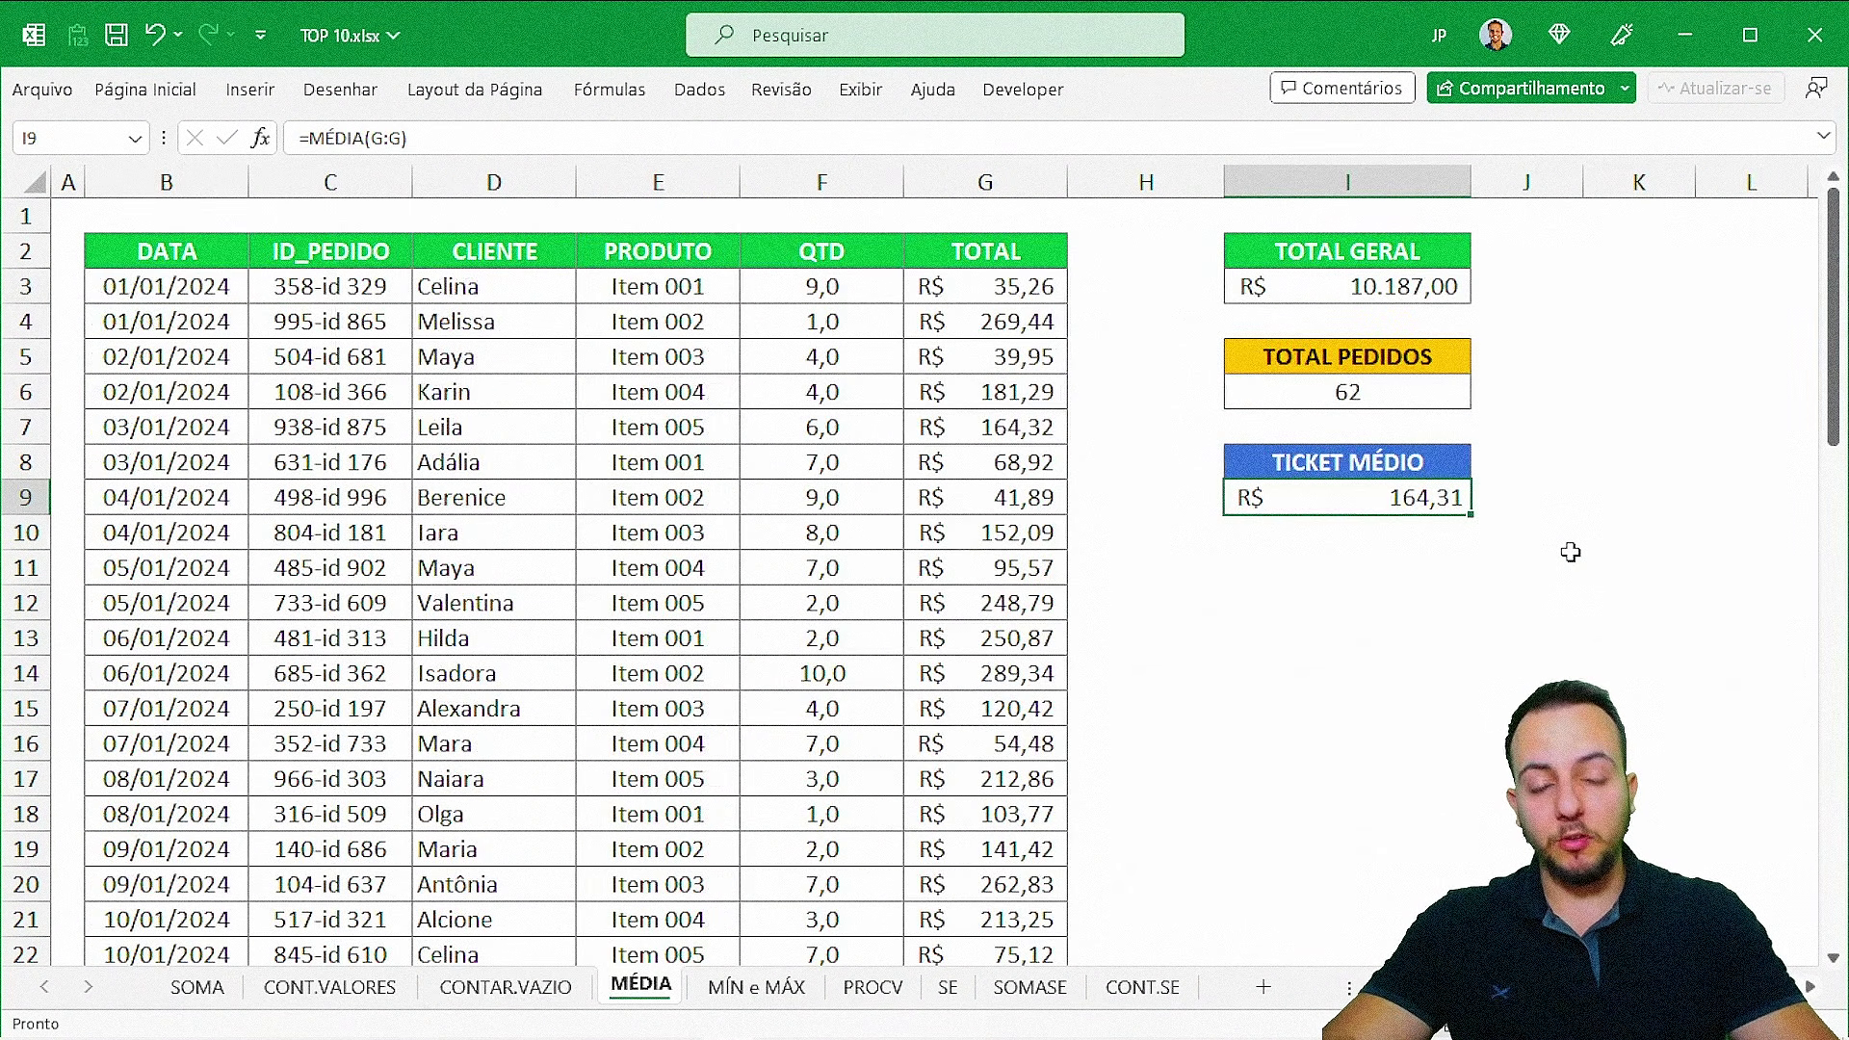
{"action": "key", "text": "ctrl+Page_Down"}
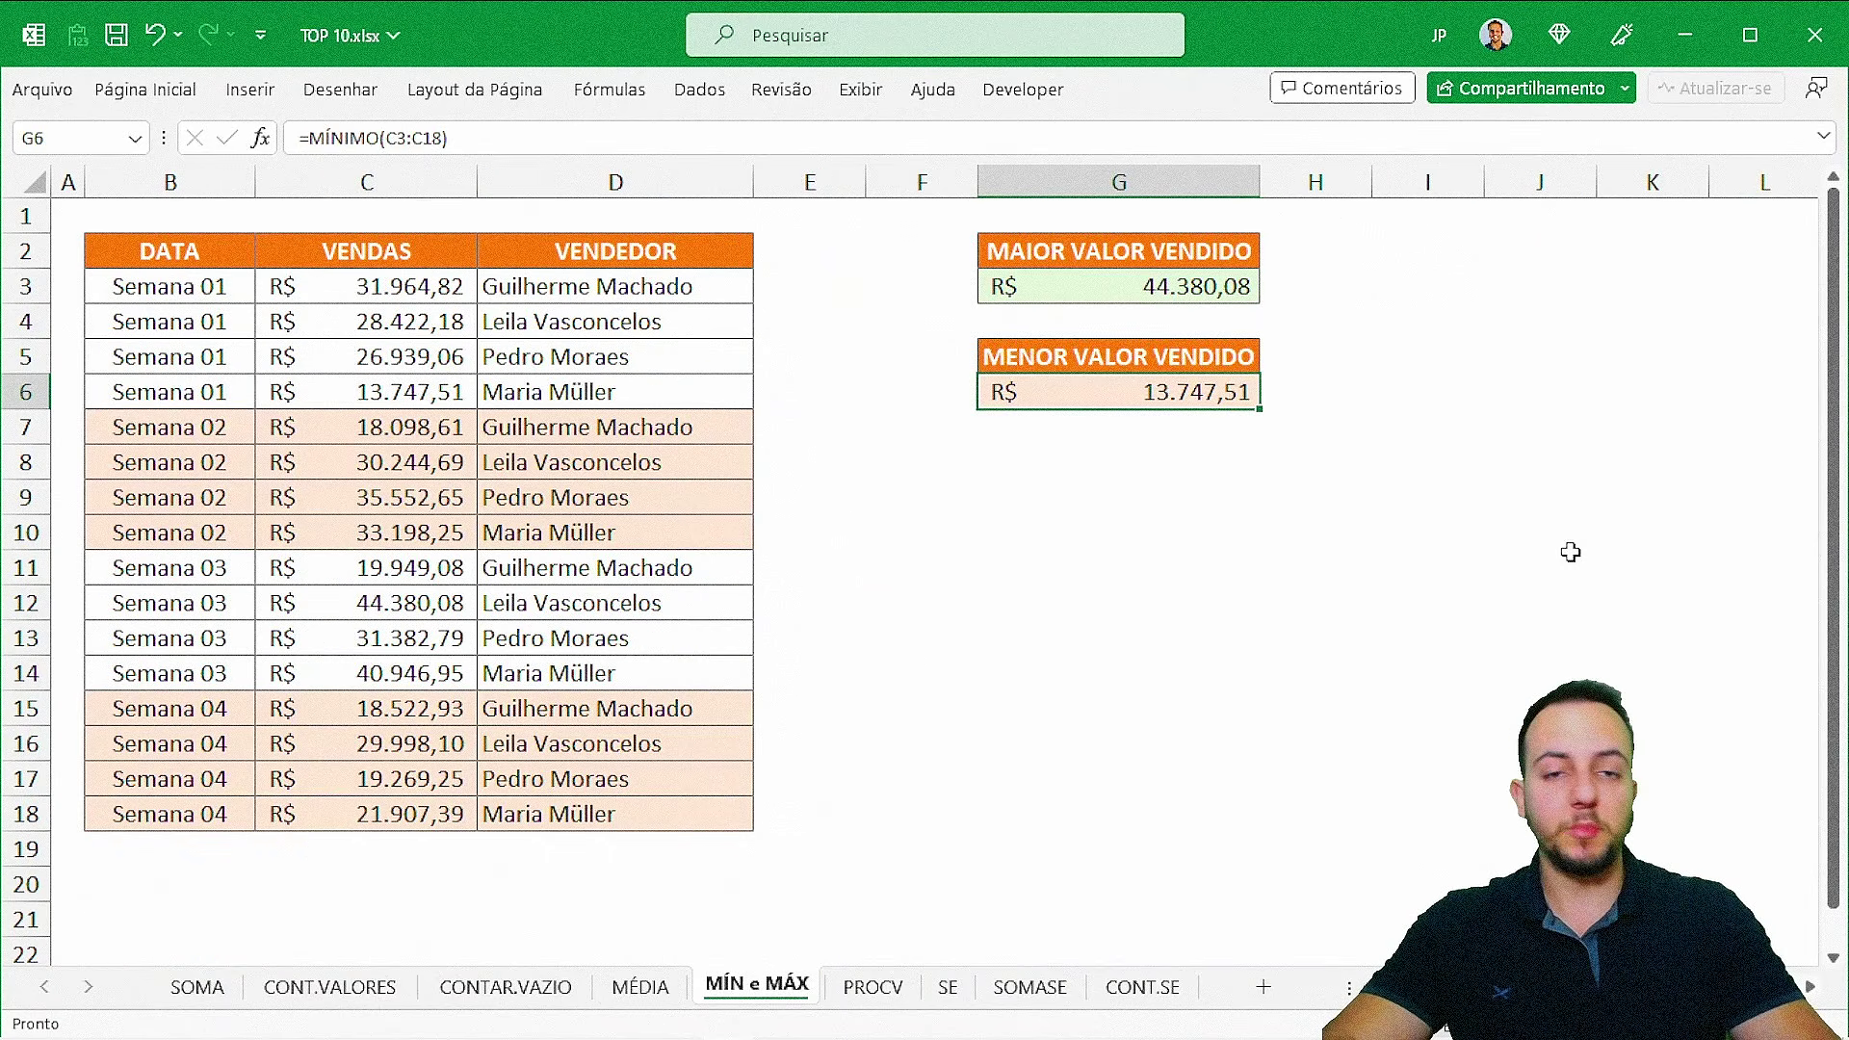
{"action": "key", "text": "ctrl+Page_Down"}
{"action": "key", "text": "ctrl+Page_Down"}
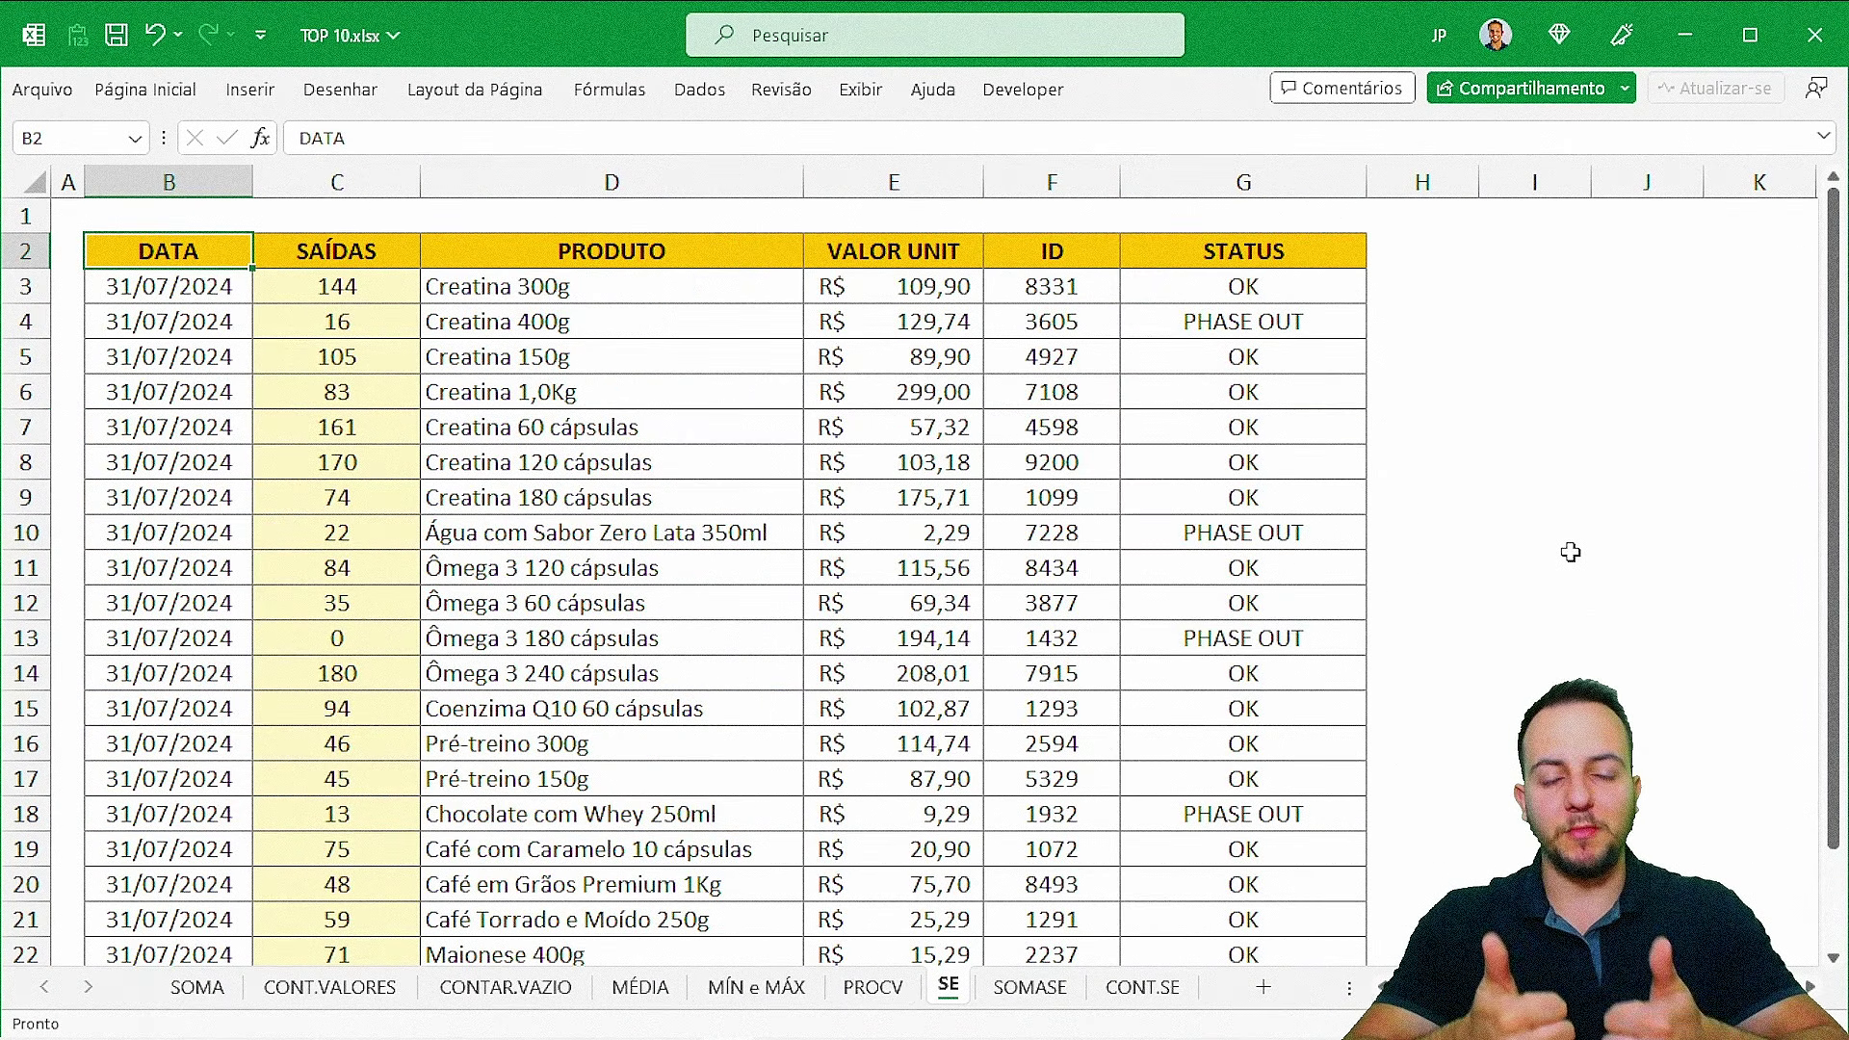